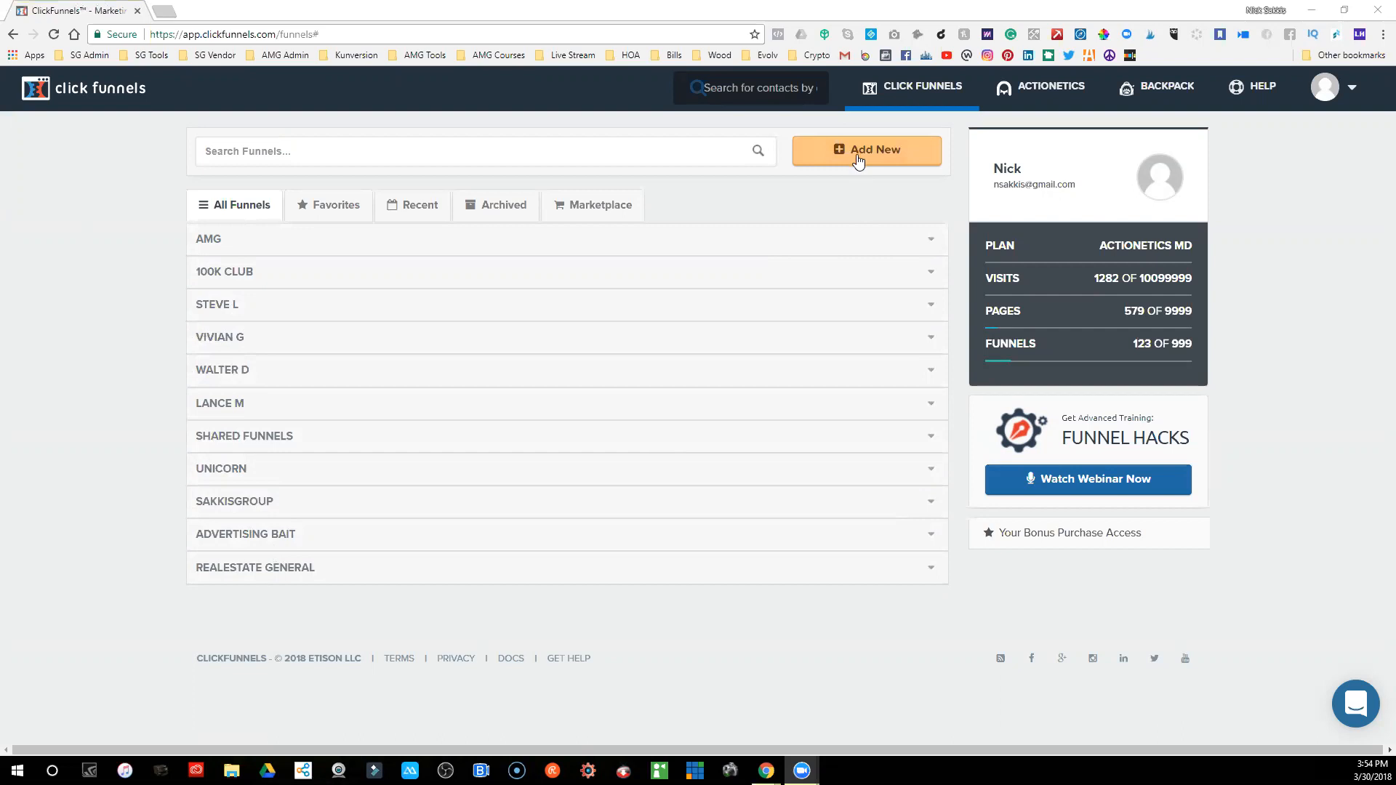
- Create a custom funnel in the Classic Funnel Builder named "Test testimonail" with the new group tag "test"
left_click(858, 158)
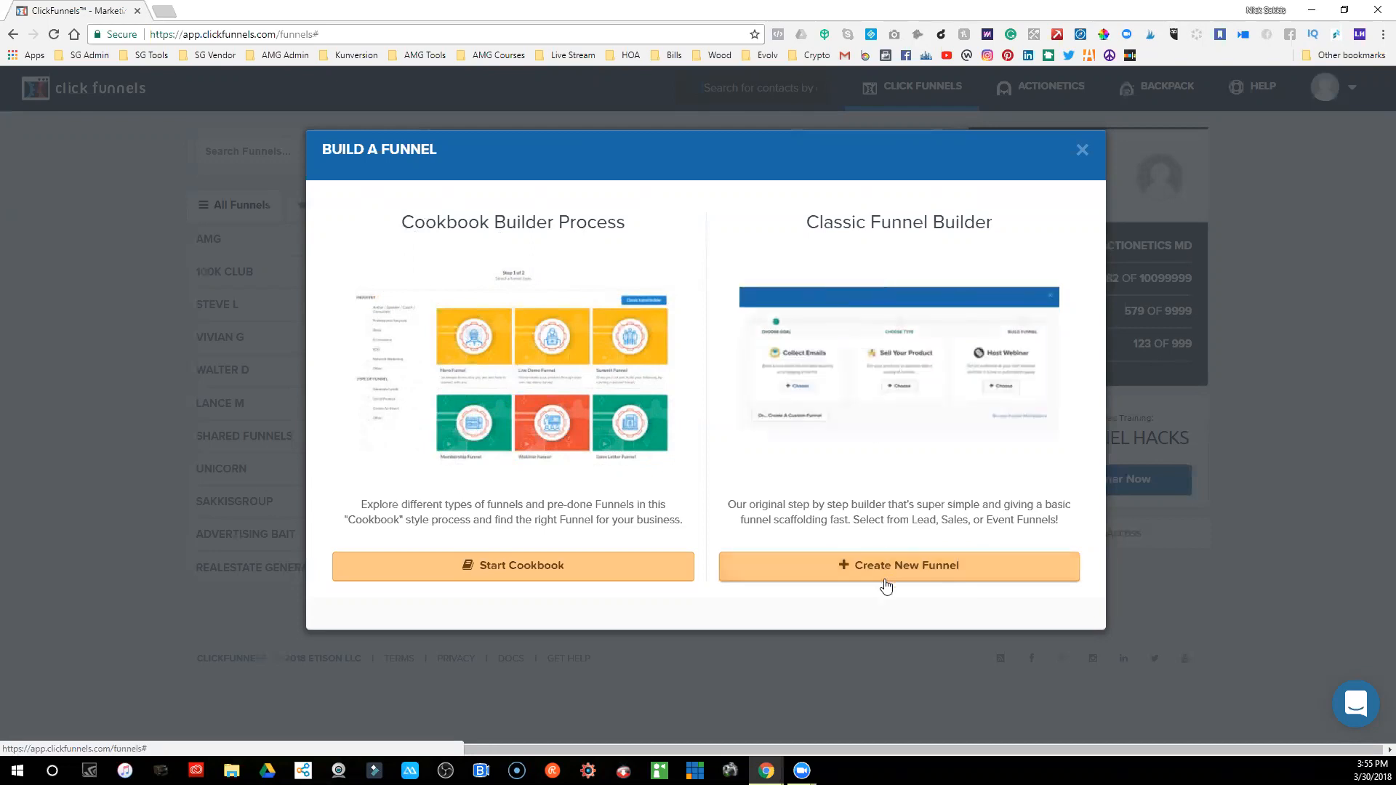
left_click(887, 580)
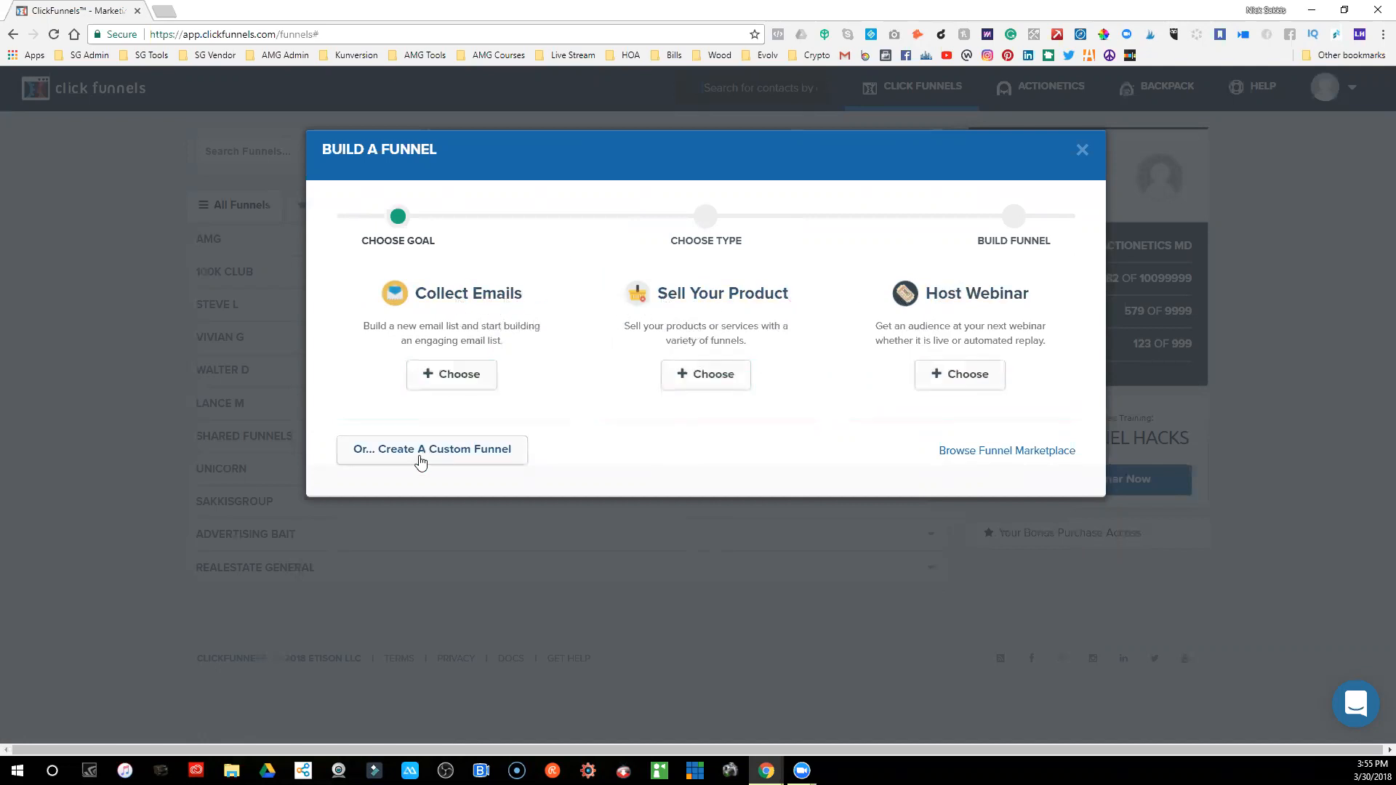
left_click(420, 460)
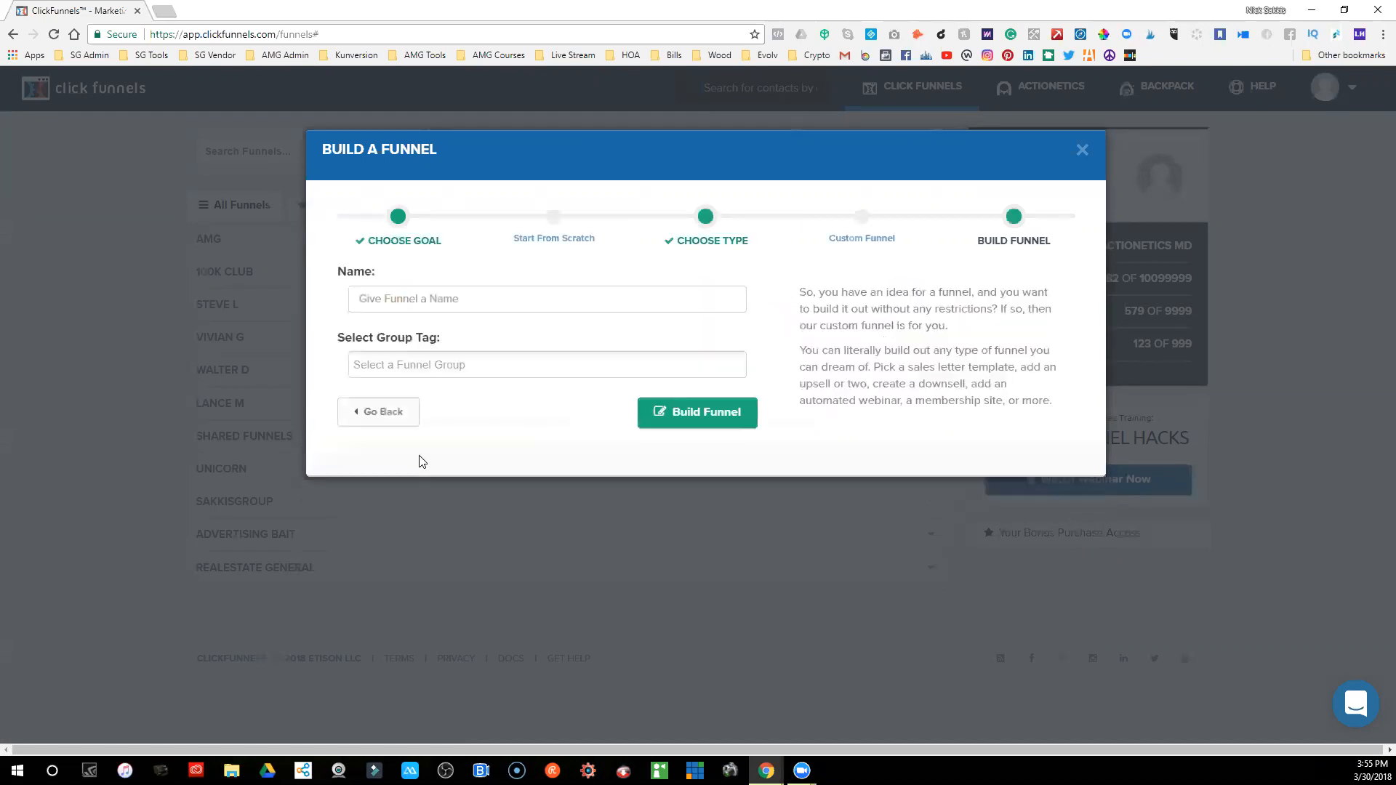
left_click(414, 299)
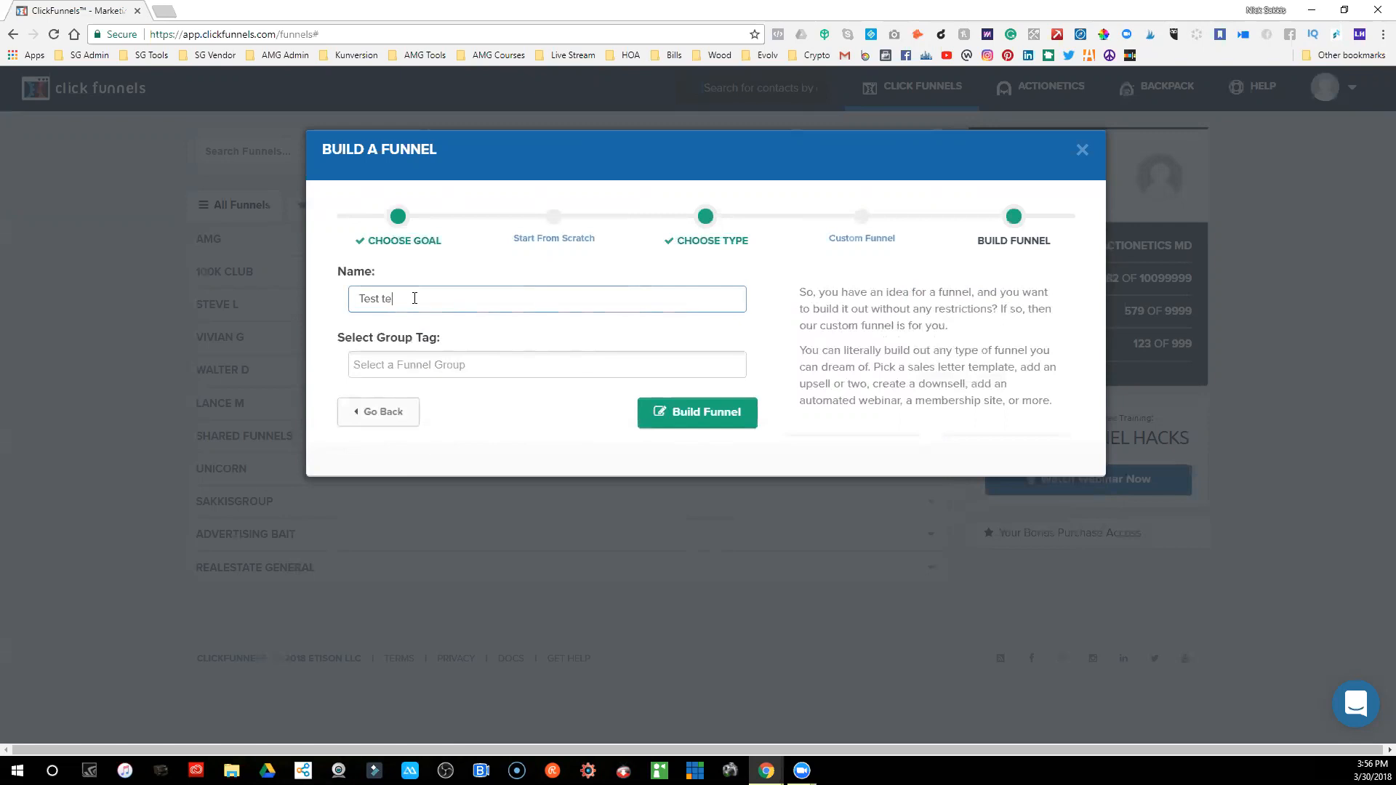
type("Test testimonail")
left_click(401, 364)
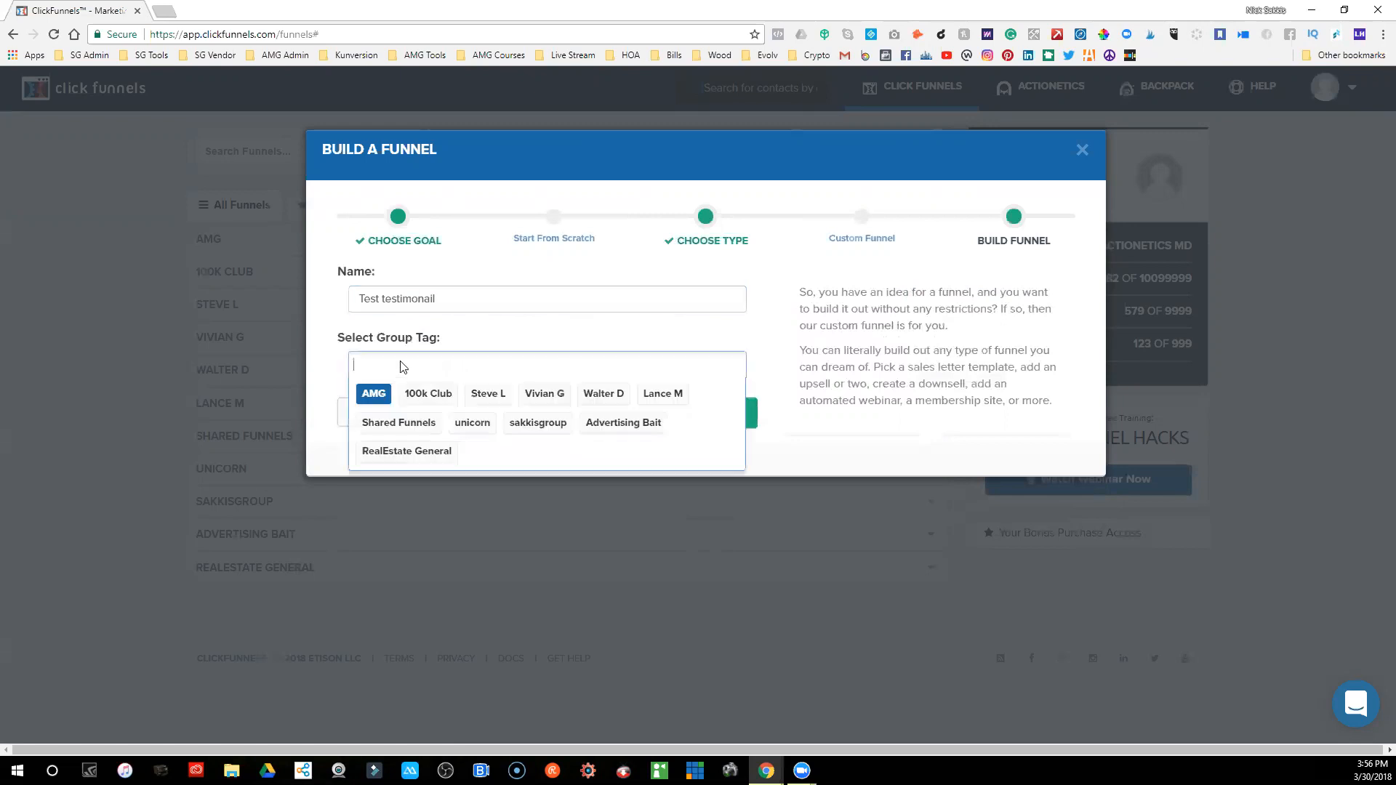
type("test")
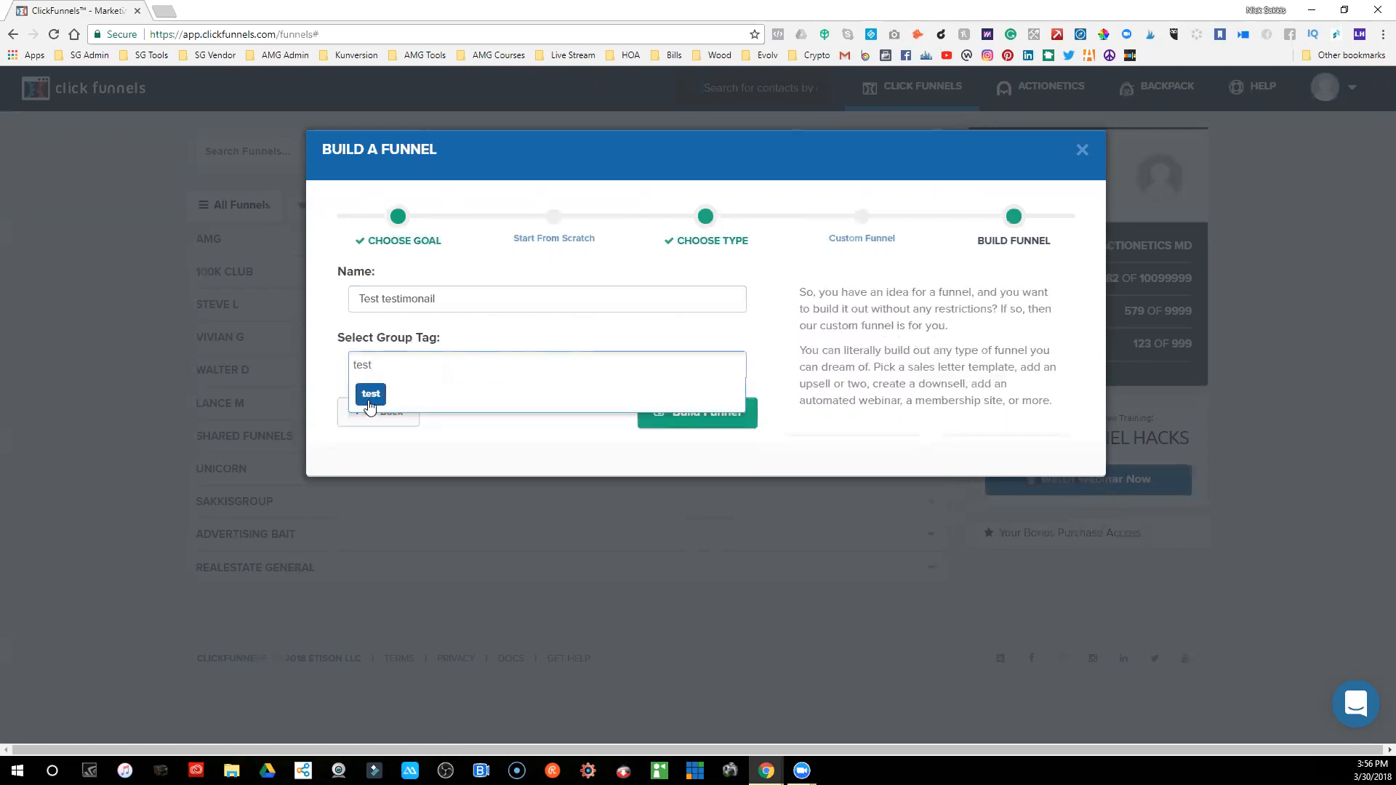
left_click(371, 393)
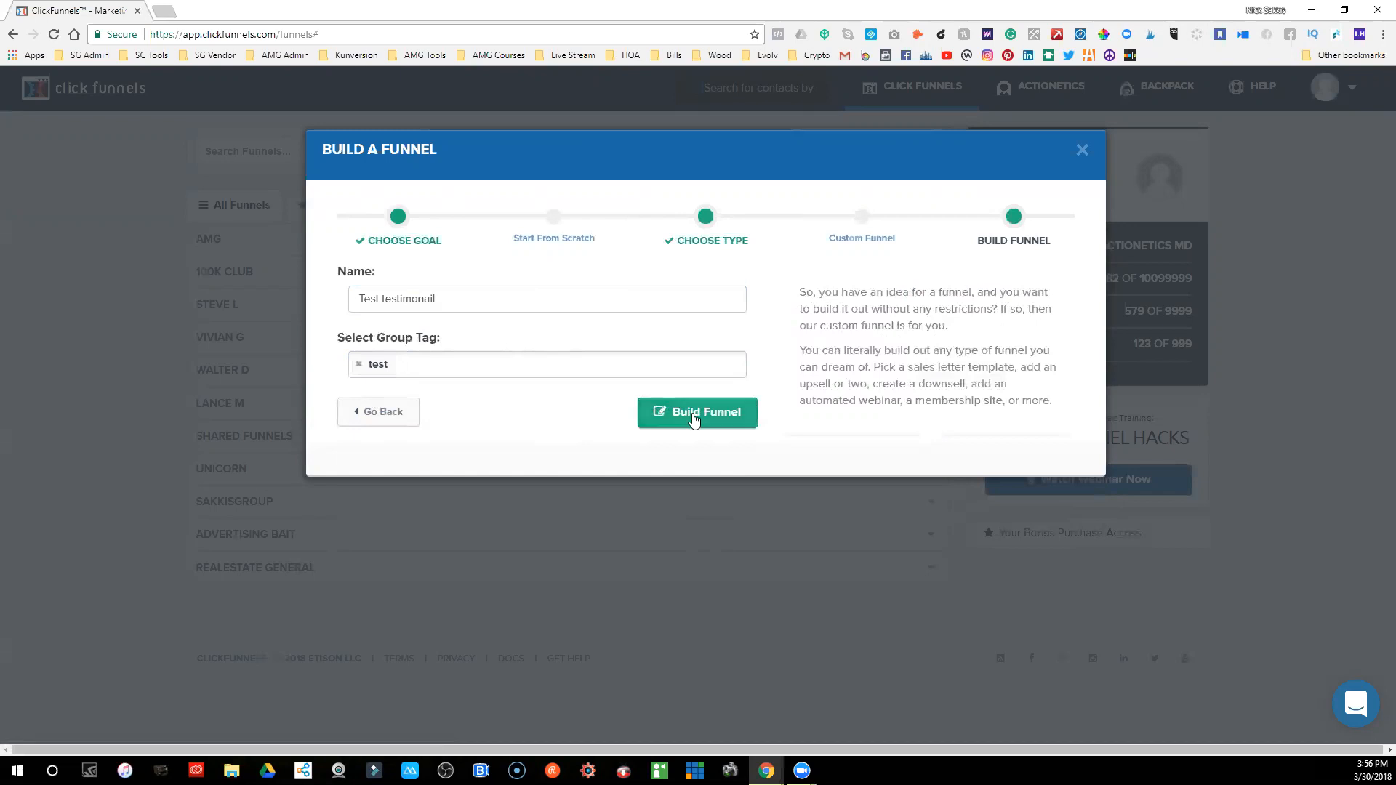
left_click(692, 413)
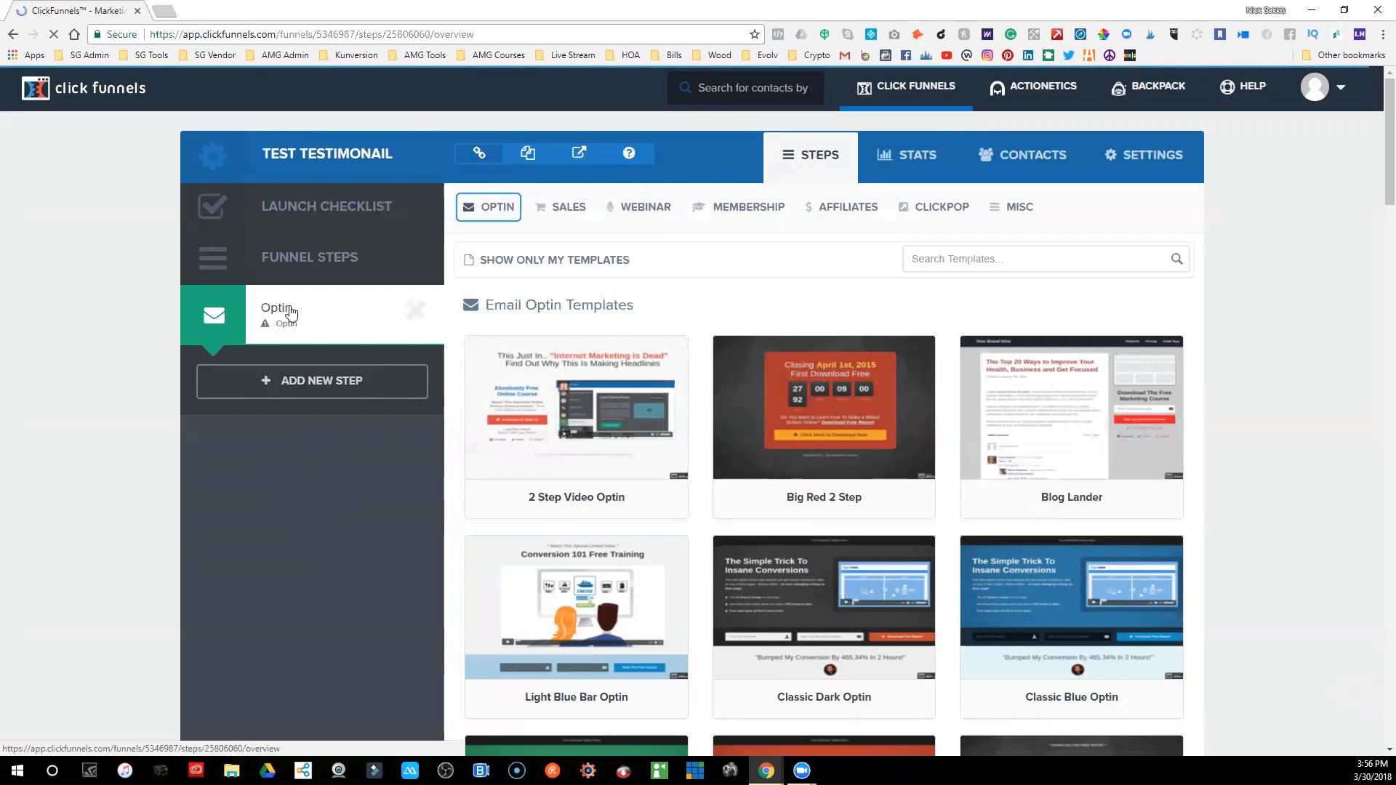
- Browse the email optin templates and apply the "Optin Blank Start" template to the Optin step
scroll(944, 430, "down", 4)
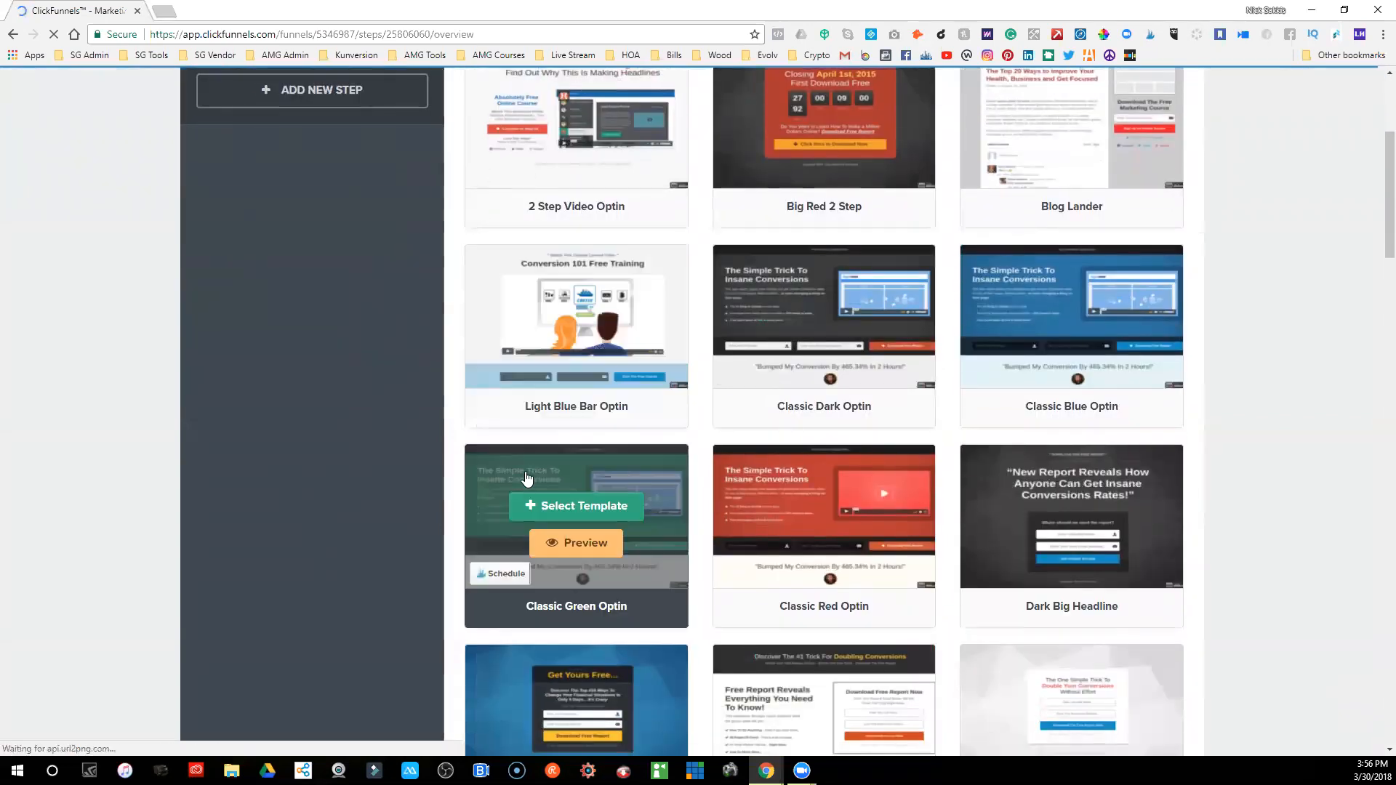
mouse_move(837, 324)
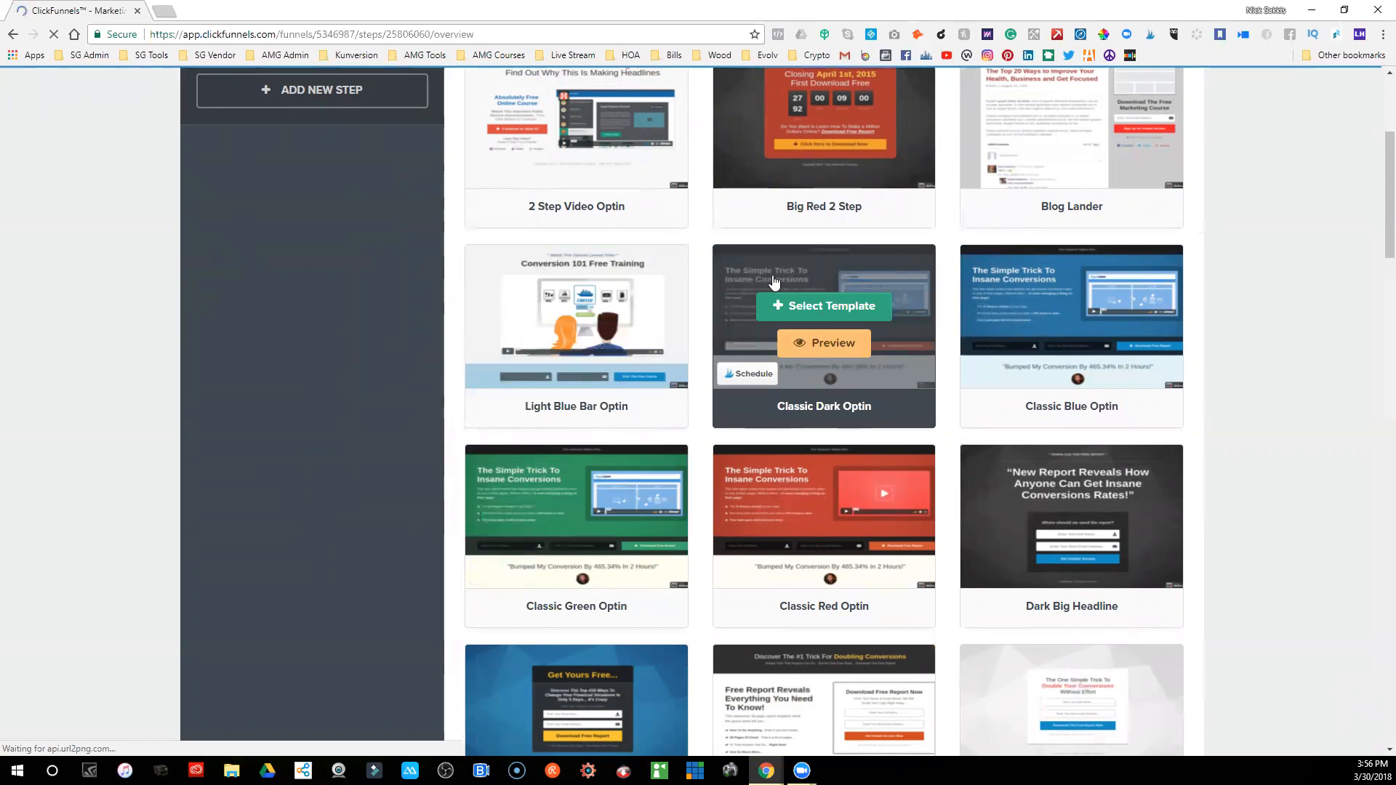
scroll(654, 473, "down", 3)
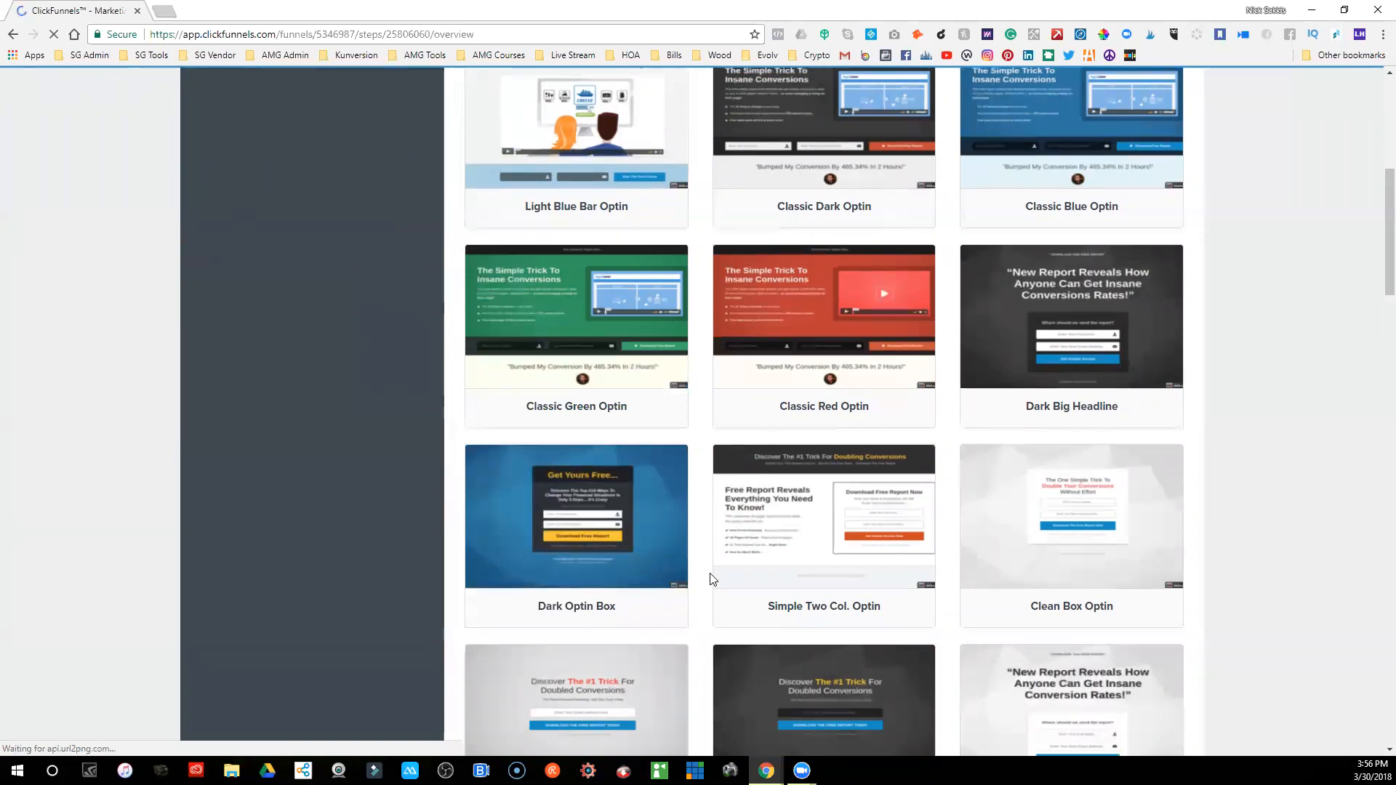
mouse_move(715, 576)
mouse_move(640, 486)
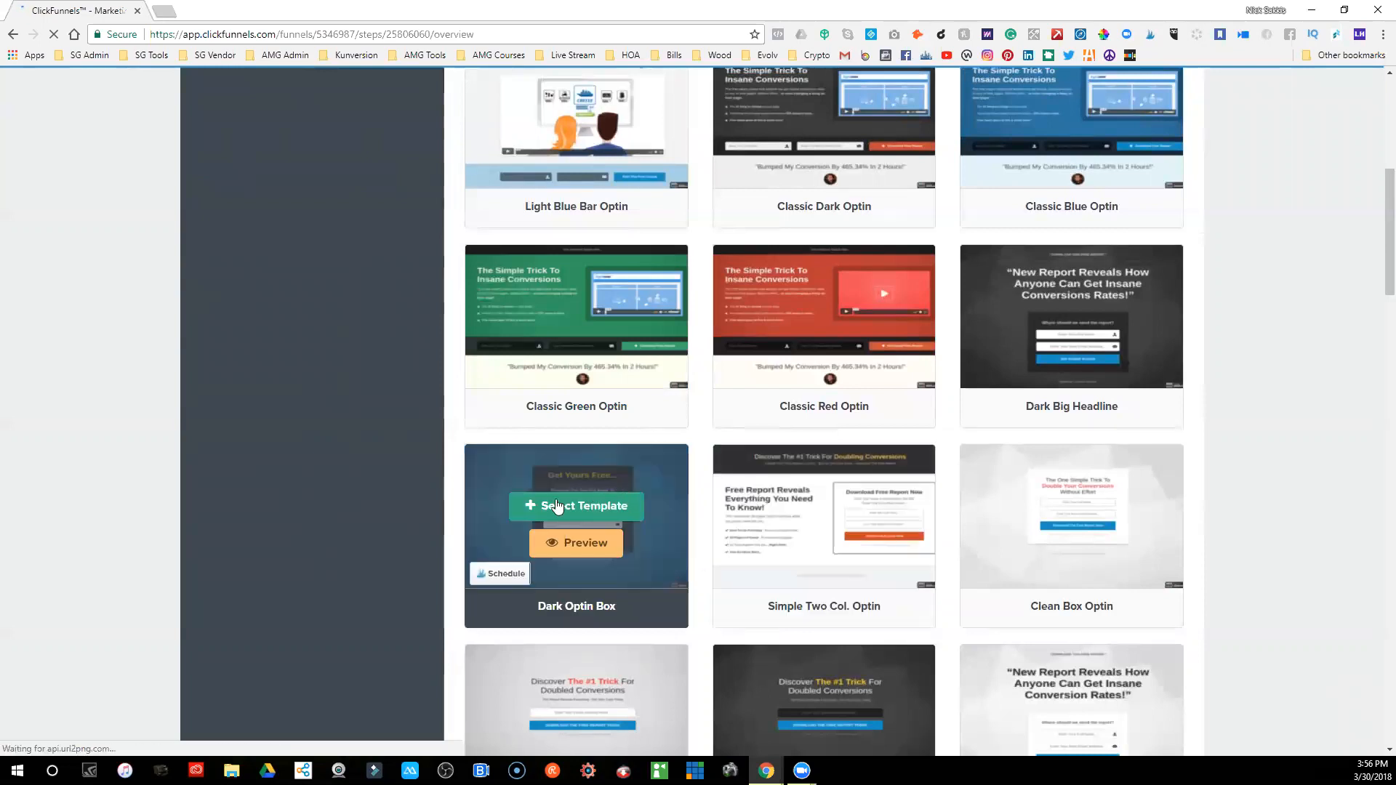
scroll(713, 561, "down", 5)
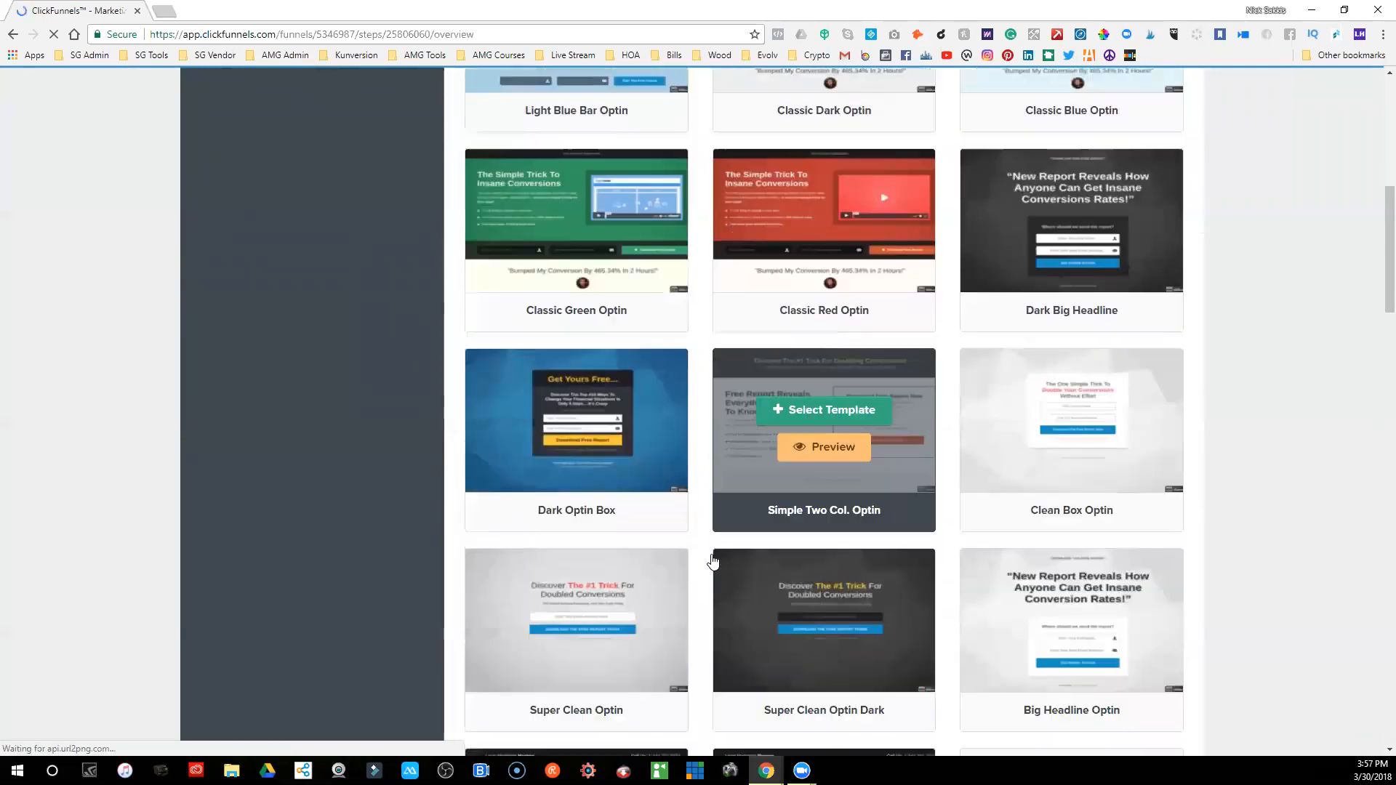
scroll(711, 561, "down", 3)
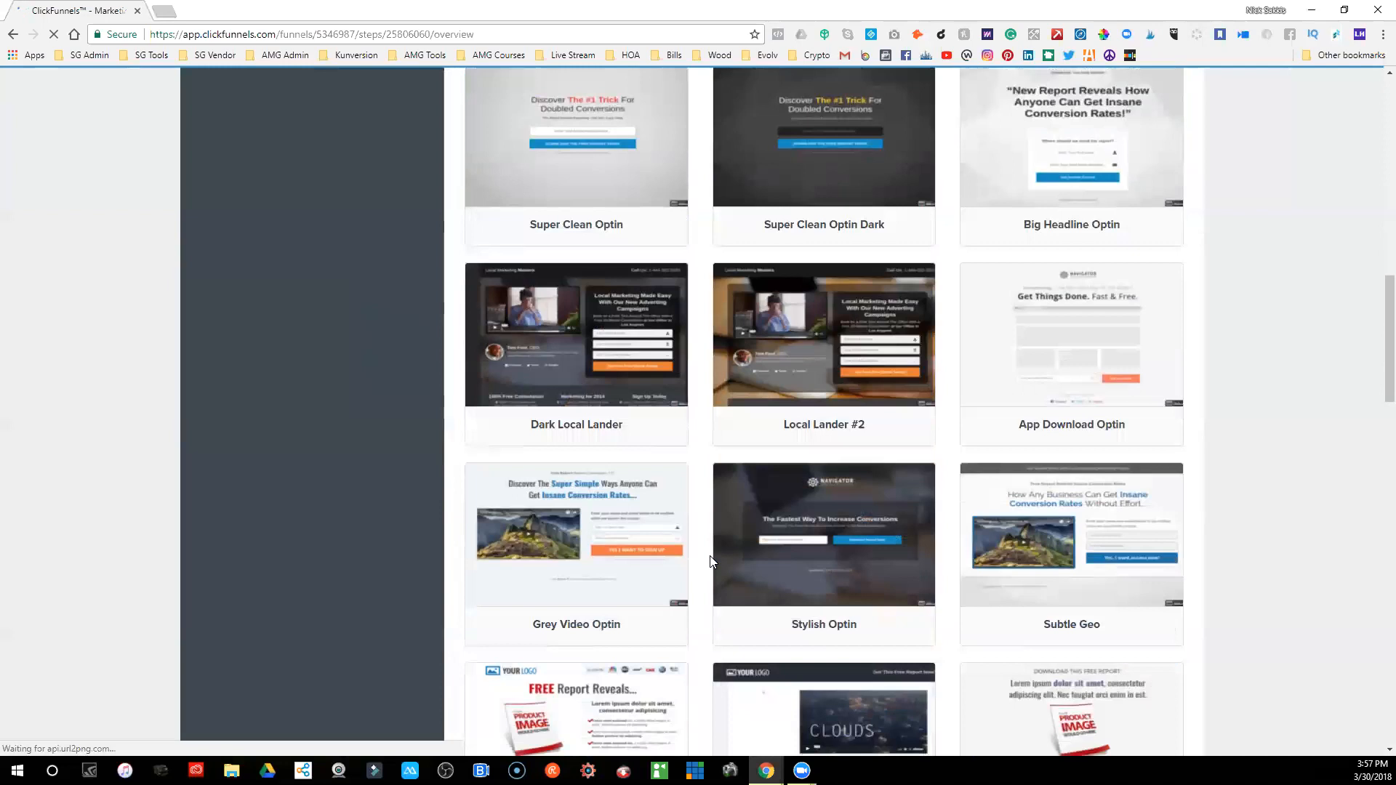
scroll(710, 561, "down", 5)
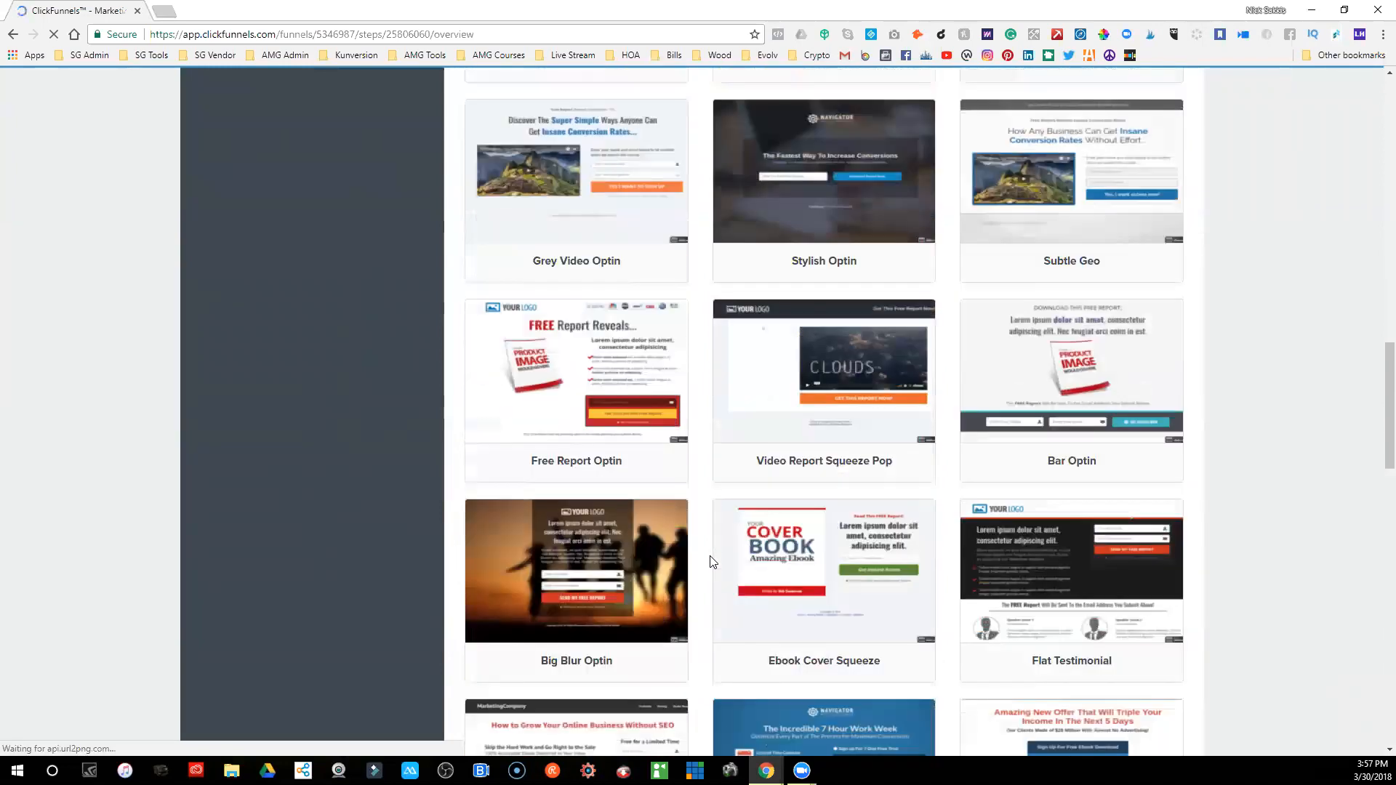
scroll(711, 561, "down", 2)
mouse_move(615, 415)
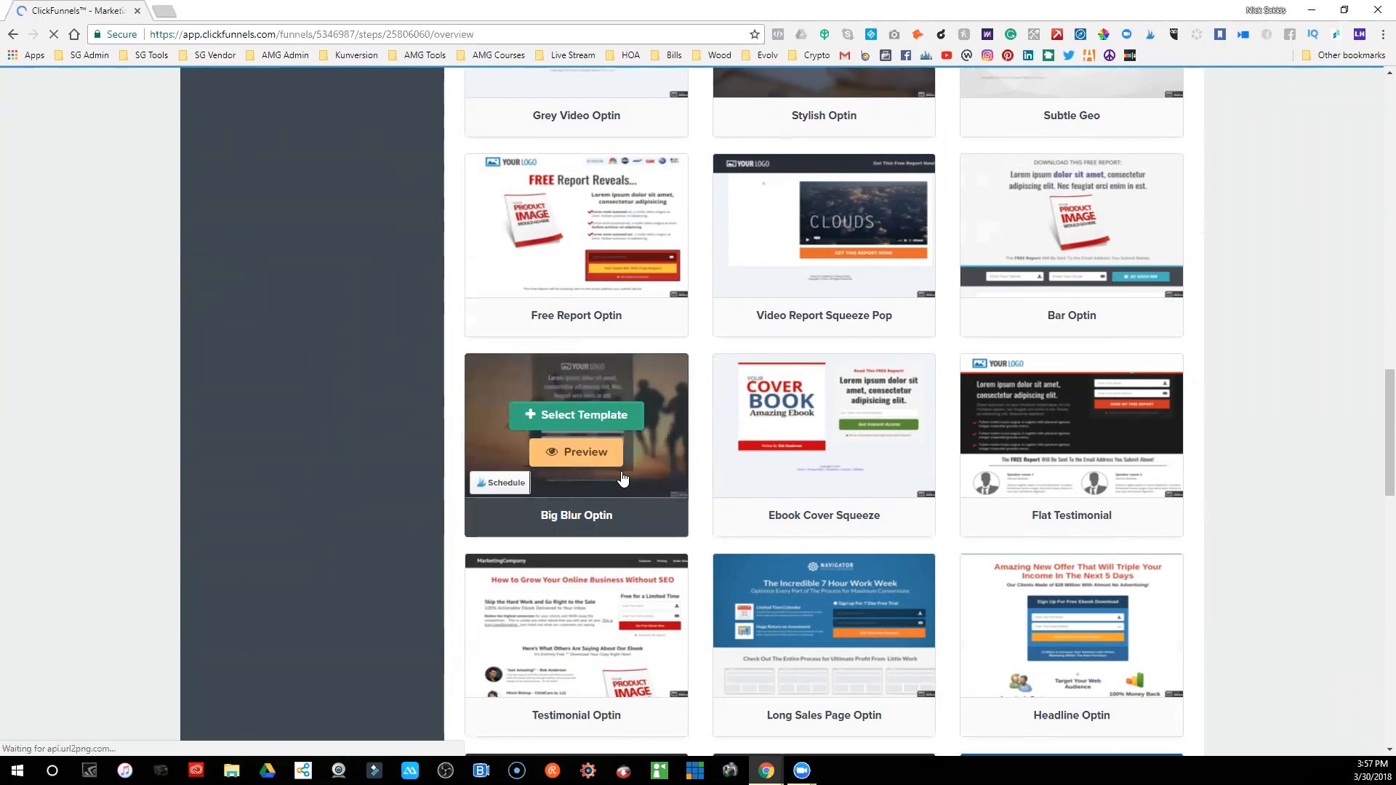
scroll(691, 529, "down", 11)
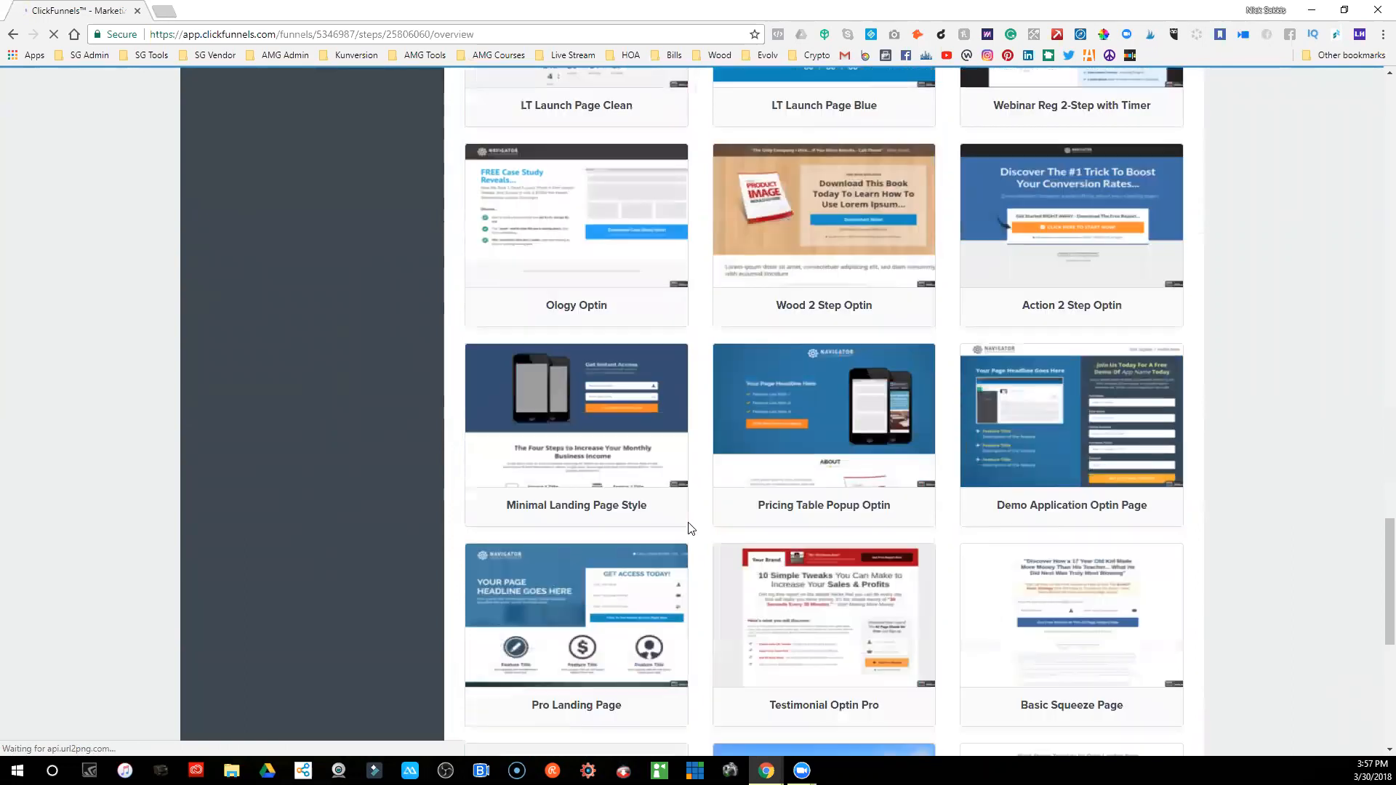
scroll(691, 529, "down", 7)
mouse_move(1088, 330)
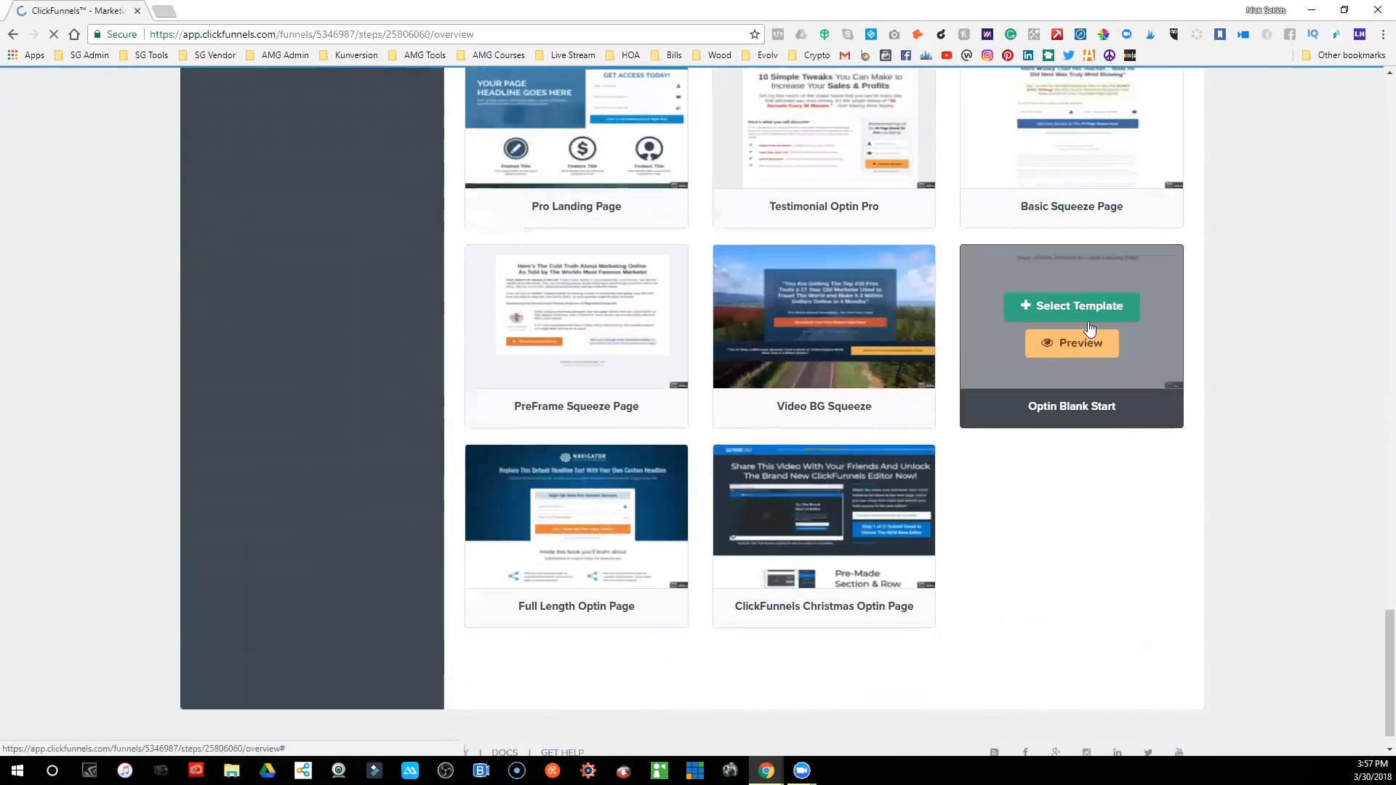
left_click(1074, 309)
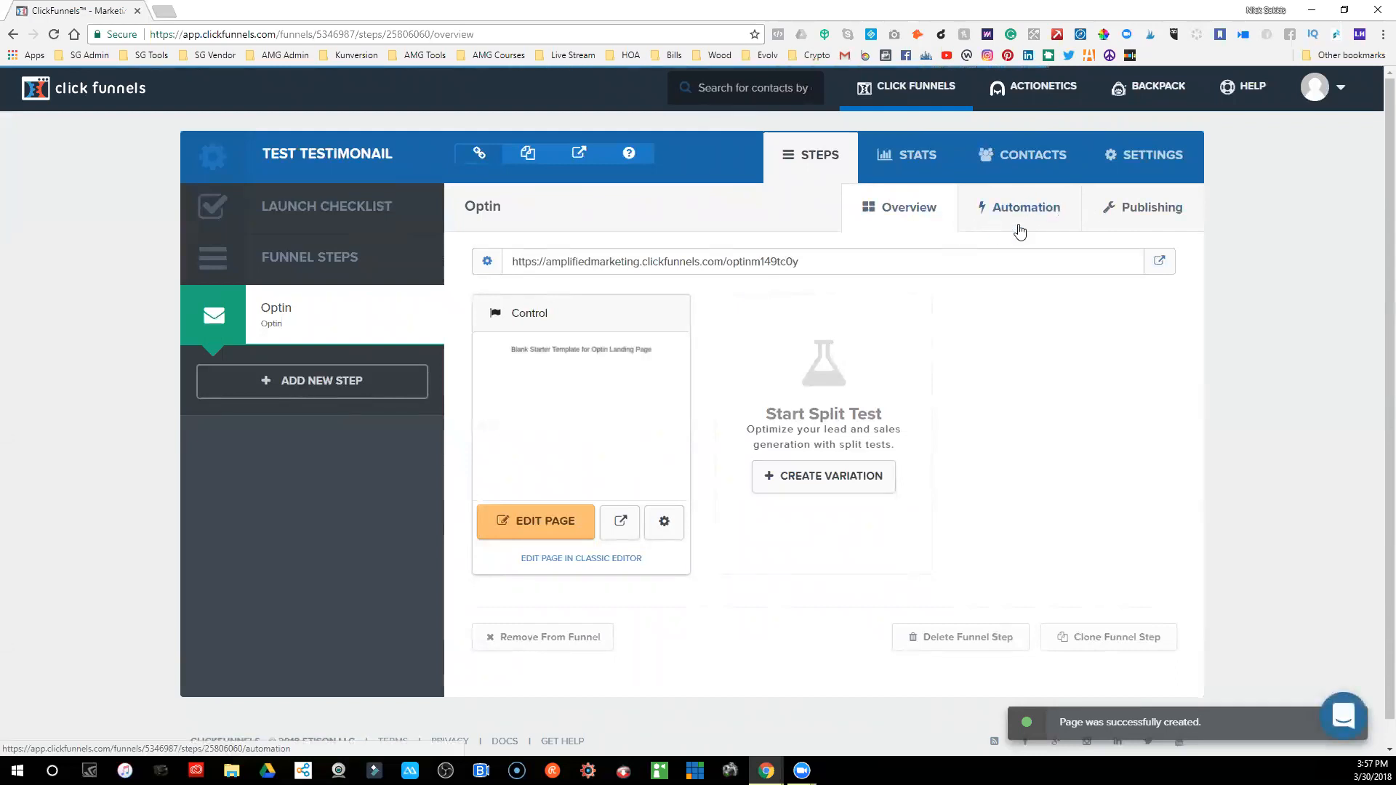
- Review the Optin step's publishing settings and the funnel's stats and contacts pages
left_click(1122, 211)
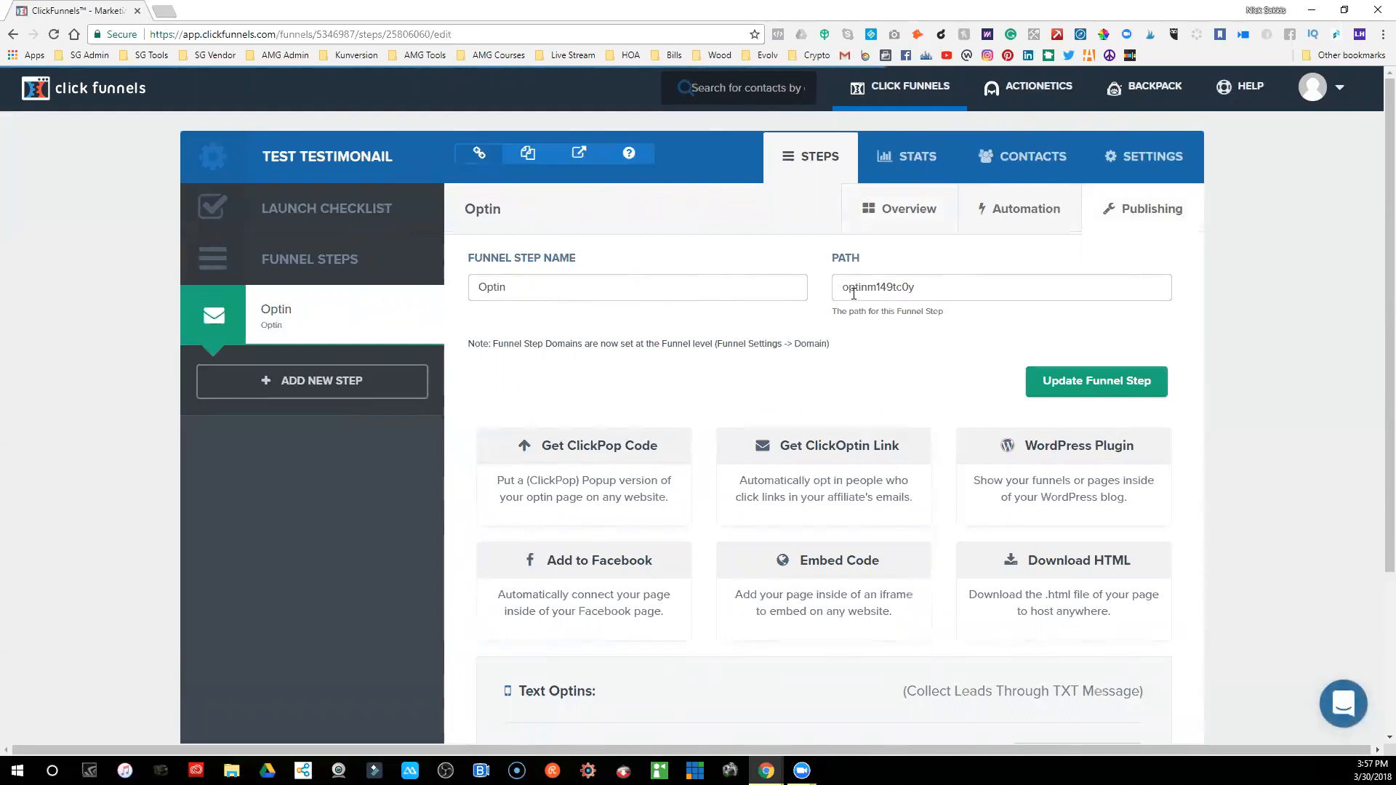
mouse_move(401, 319)
left_click(902, 220)
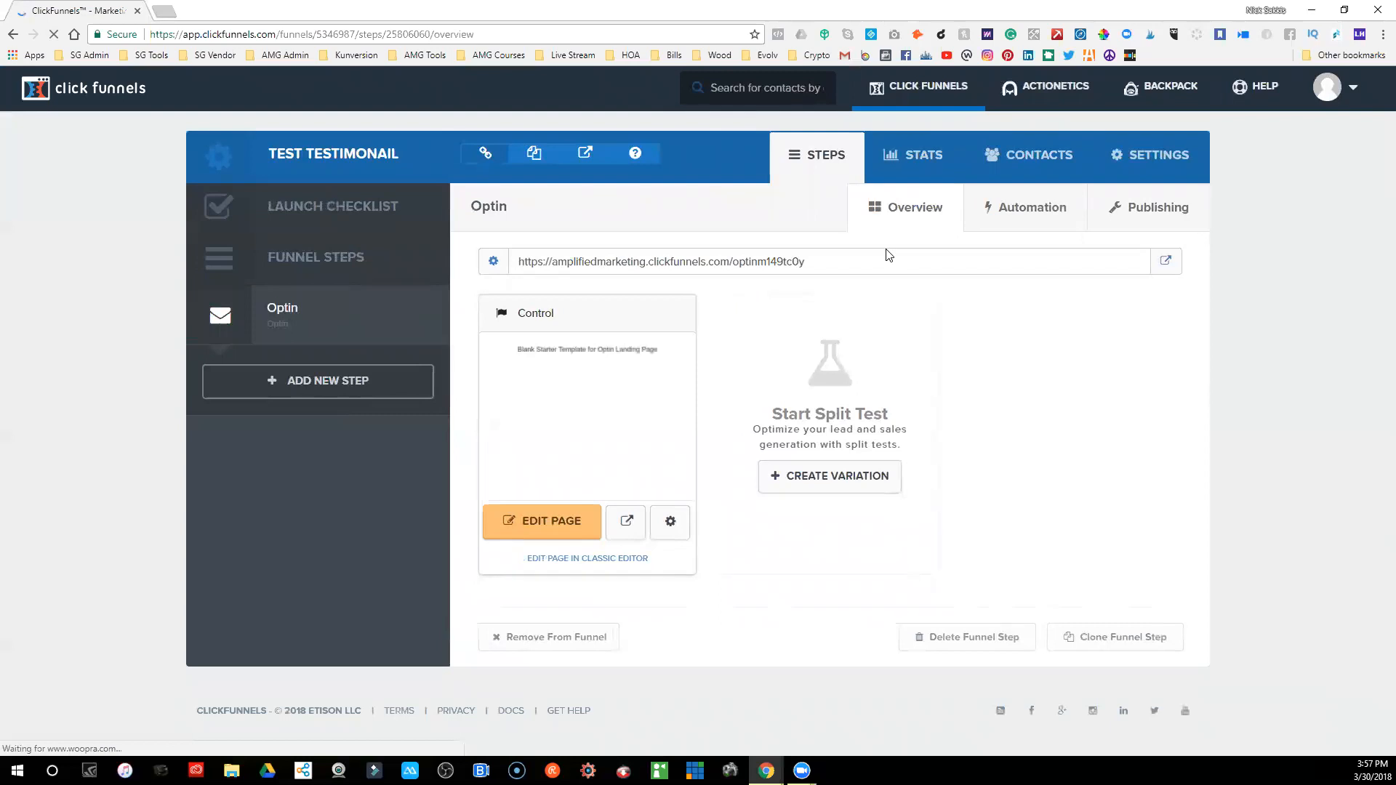
left_click(917, 161)
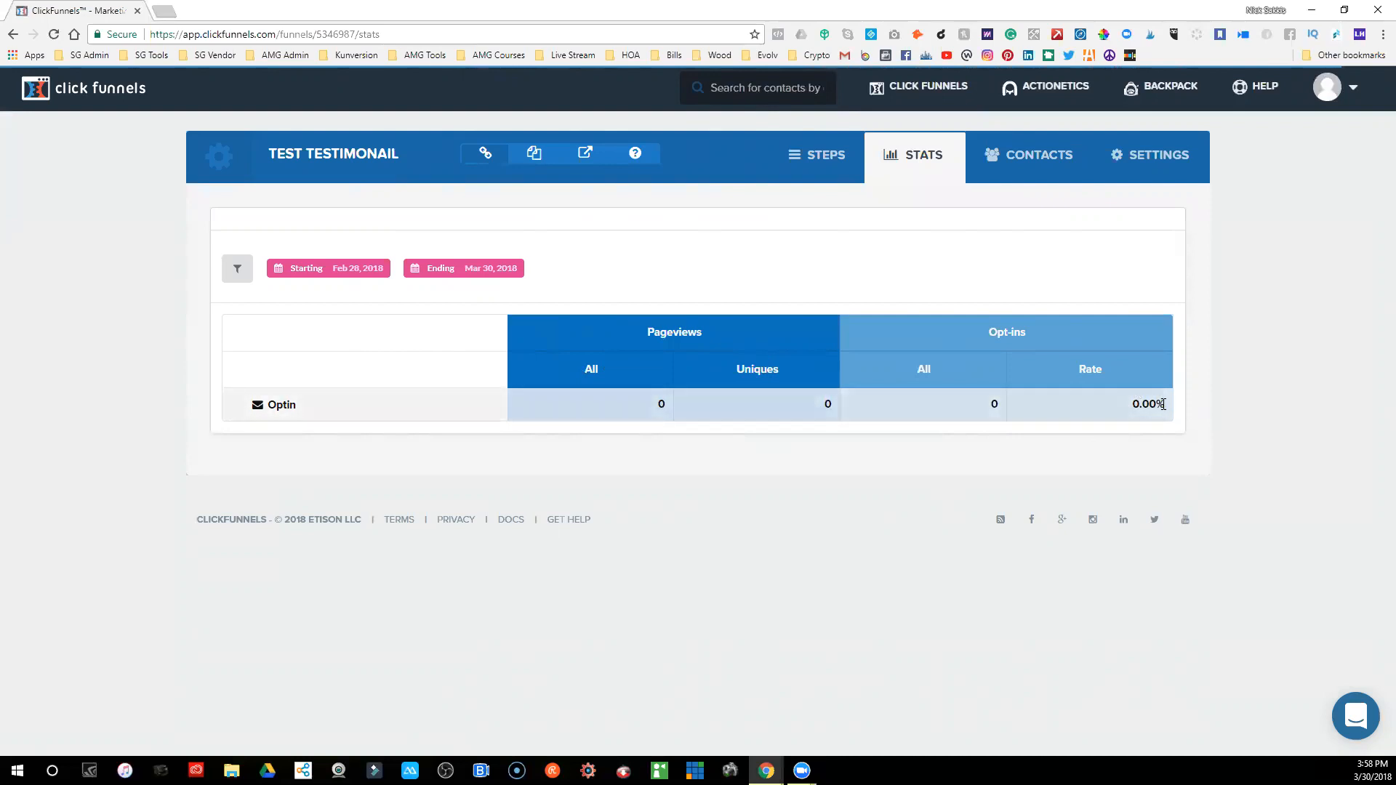
left_click(1035, 159)
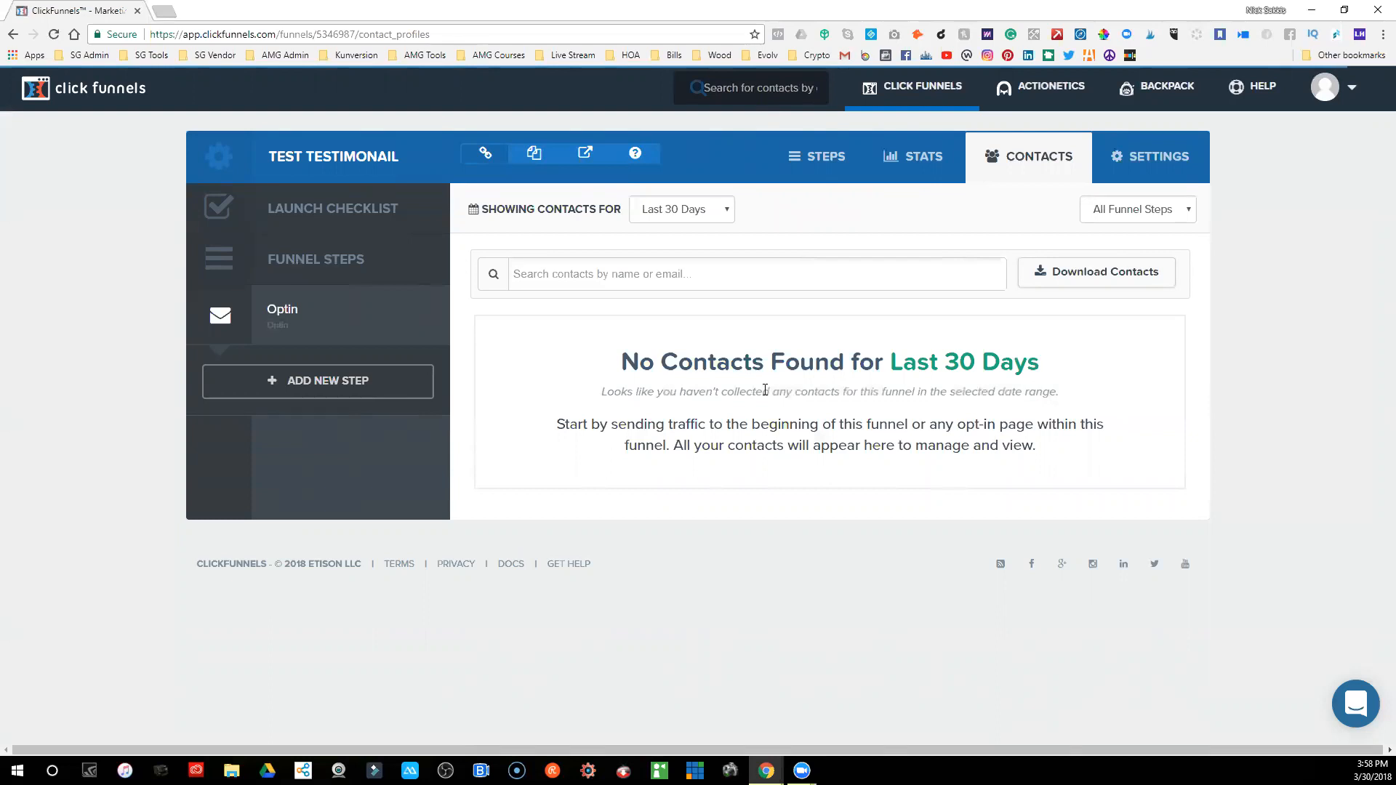
- Open the Optin step's control page for editing and set the page background colour to grey #888888
left_click(310, 334)
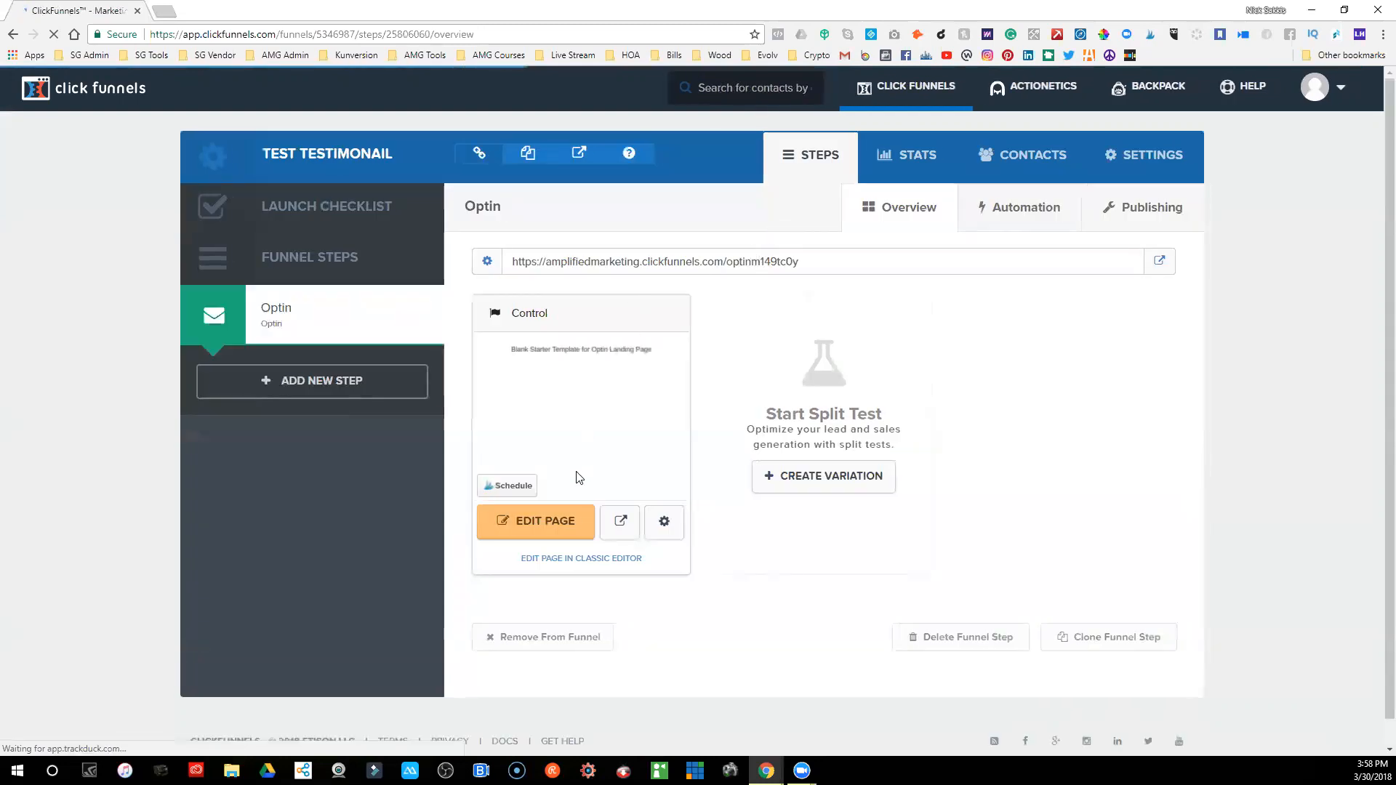
left_click(546, 526)
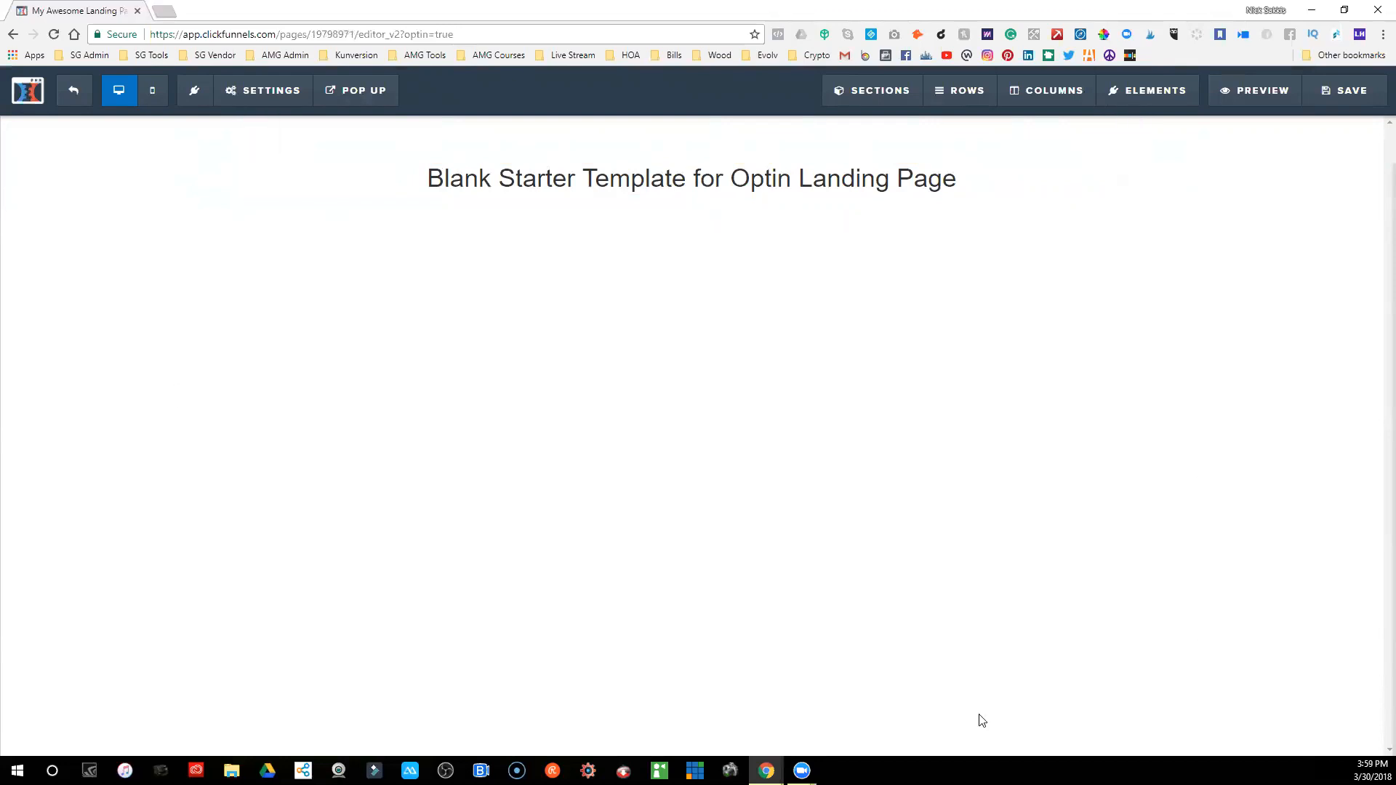
left_click(233, 97)
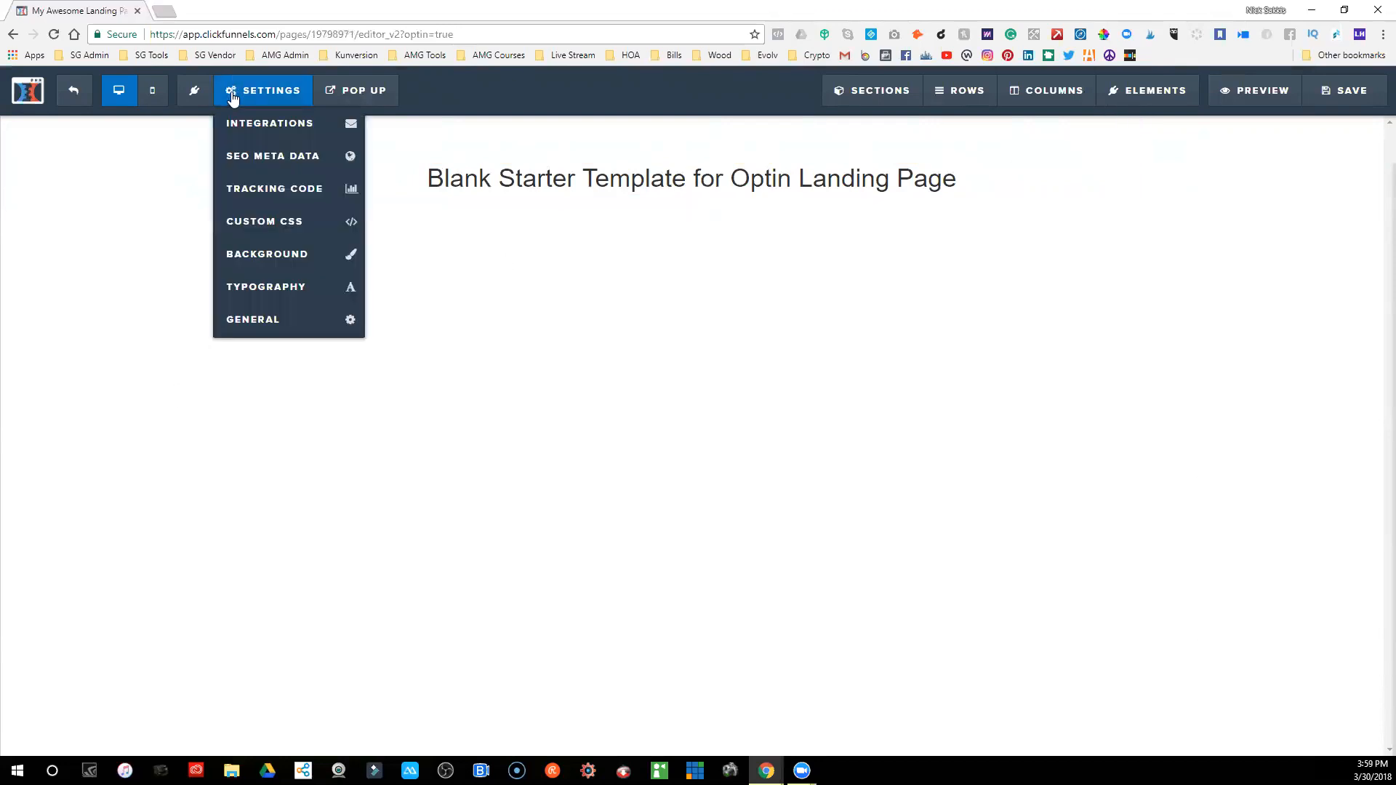
left_click(238, 265)
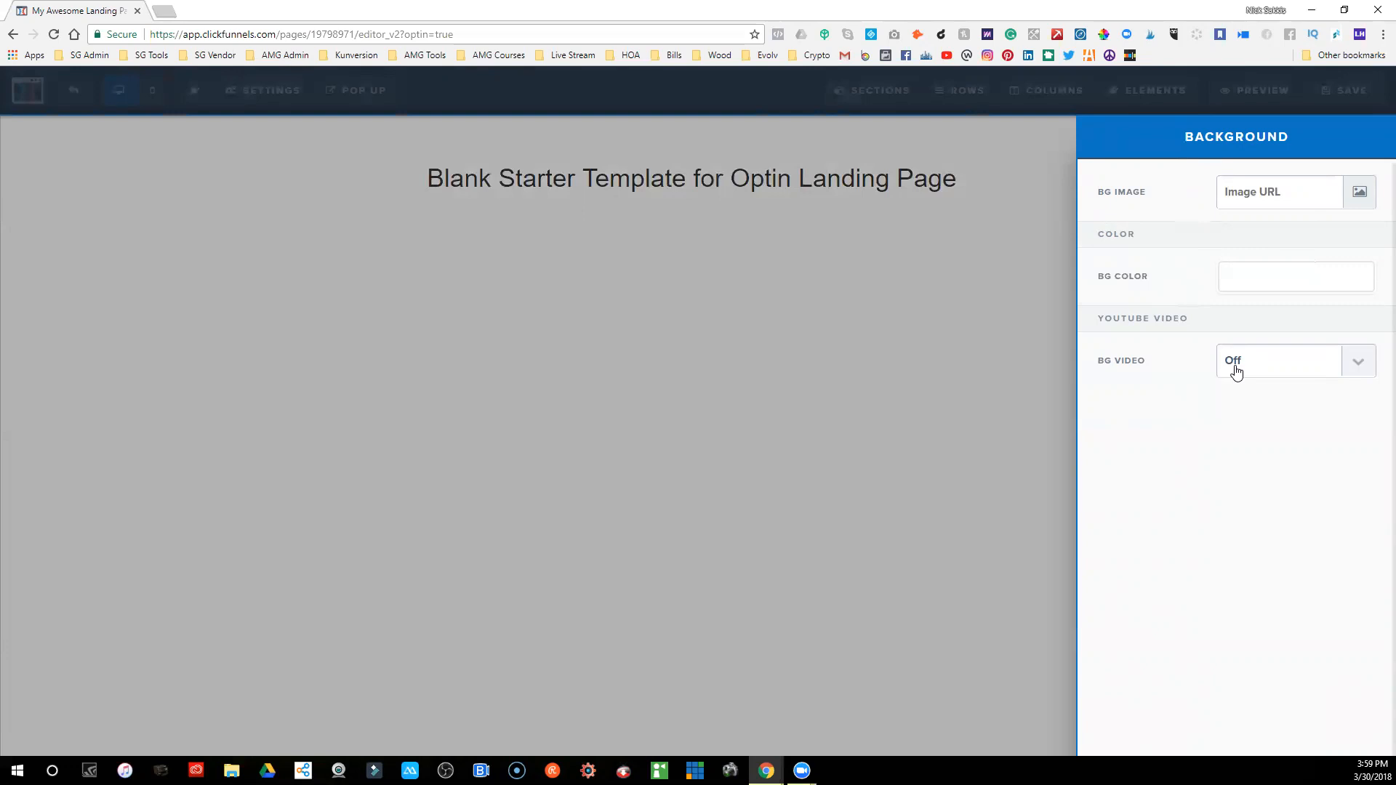
left_click(1238, 286)
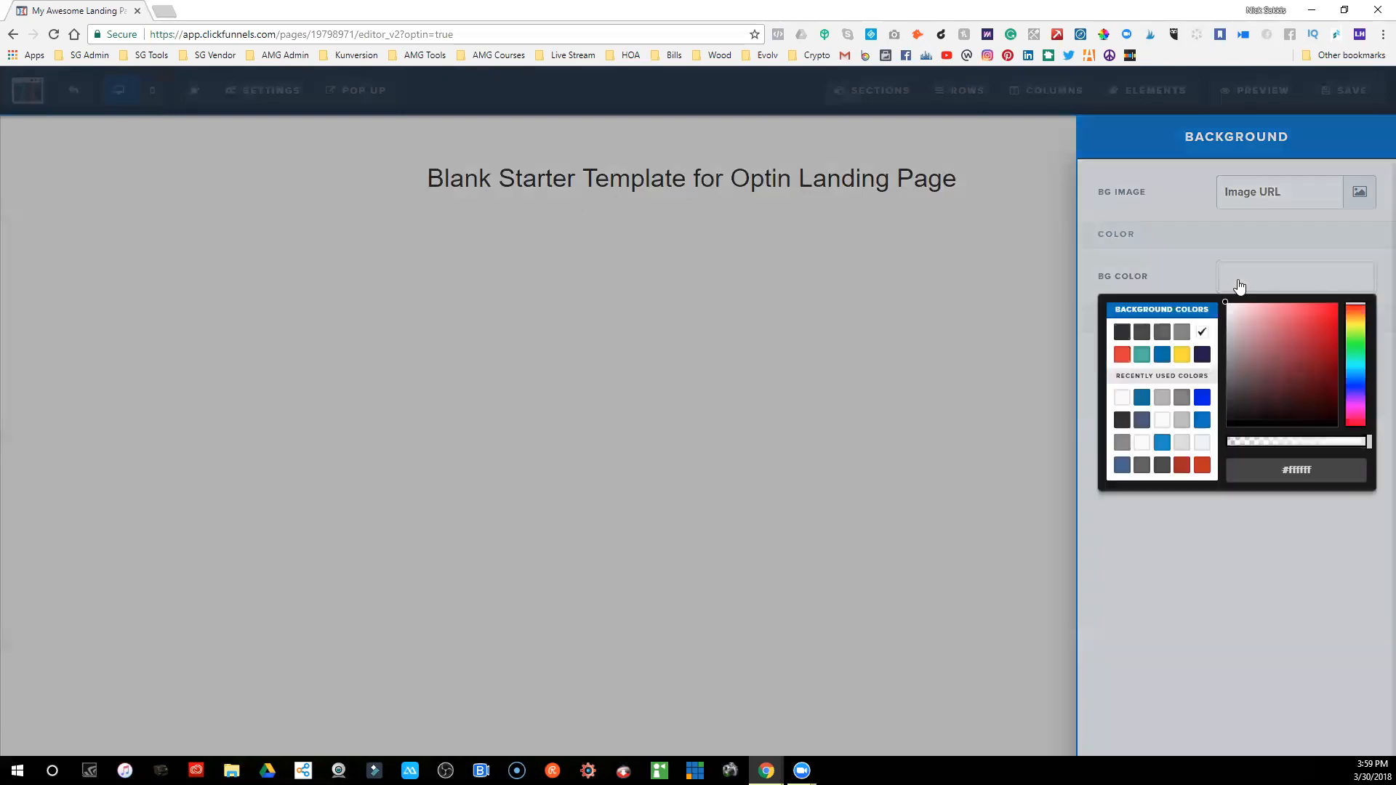
left_click(1181, 333)
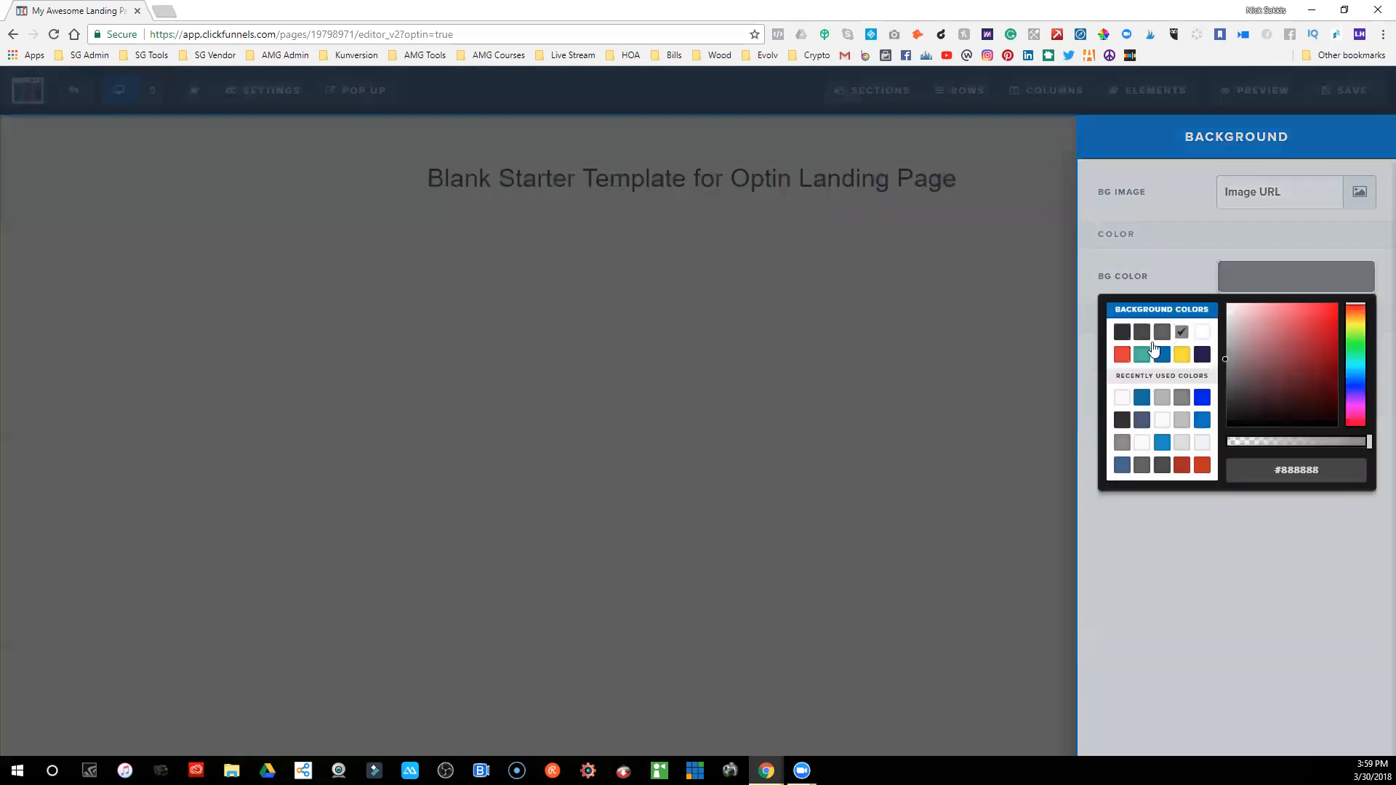
left_click(966, 366)
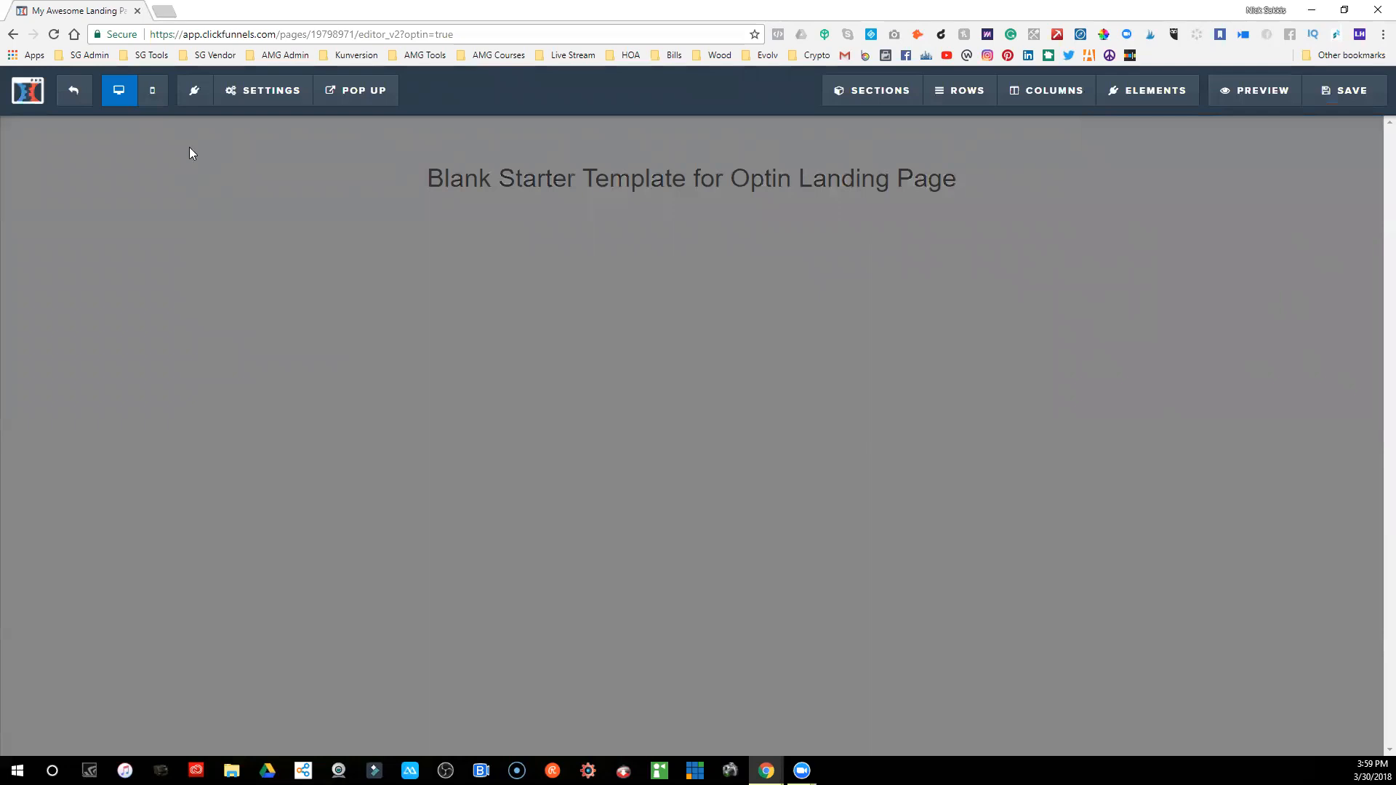
- Open the page's background image picker and look through the uploaded, stock and gradient background images
left_click(256, 91)
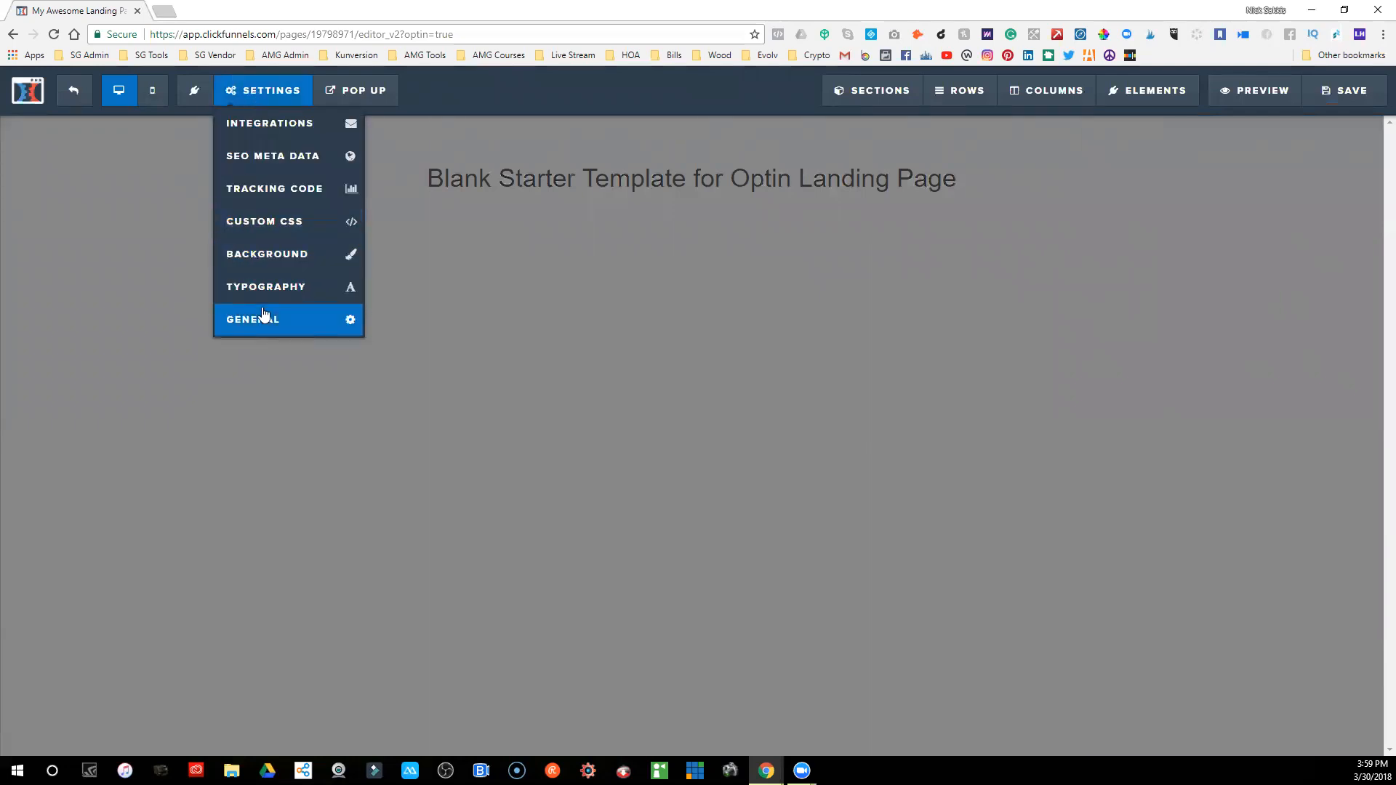
left_click(264, 314)
left_click(238, 93)
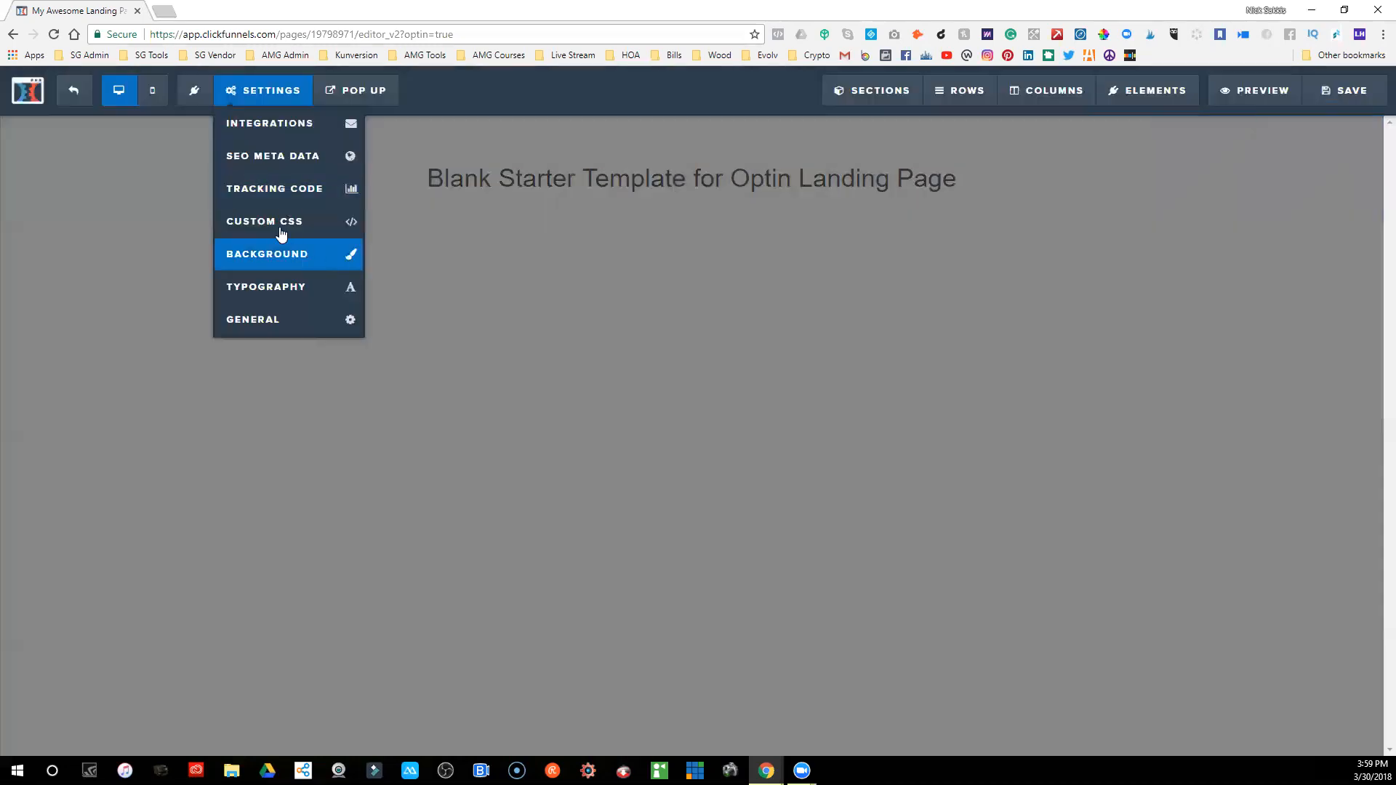
left_click(261, 256)
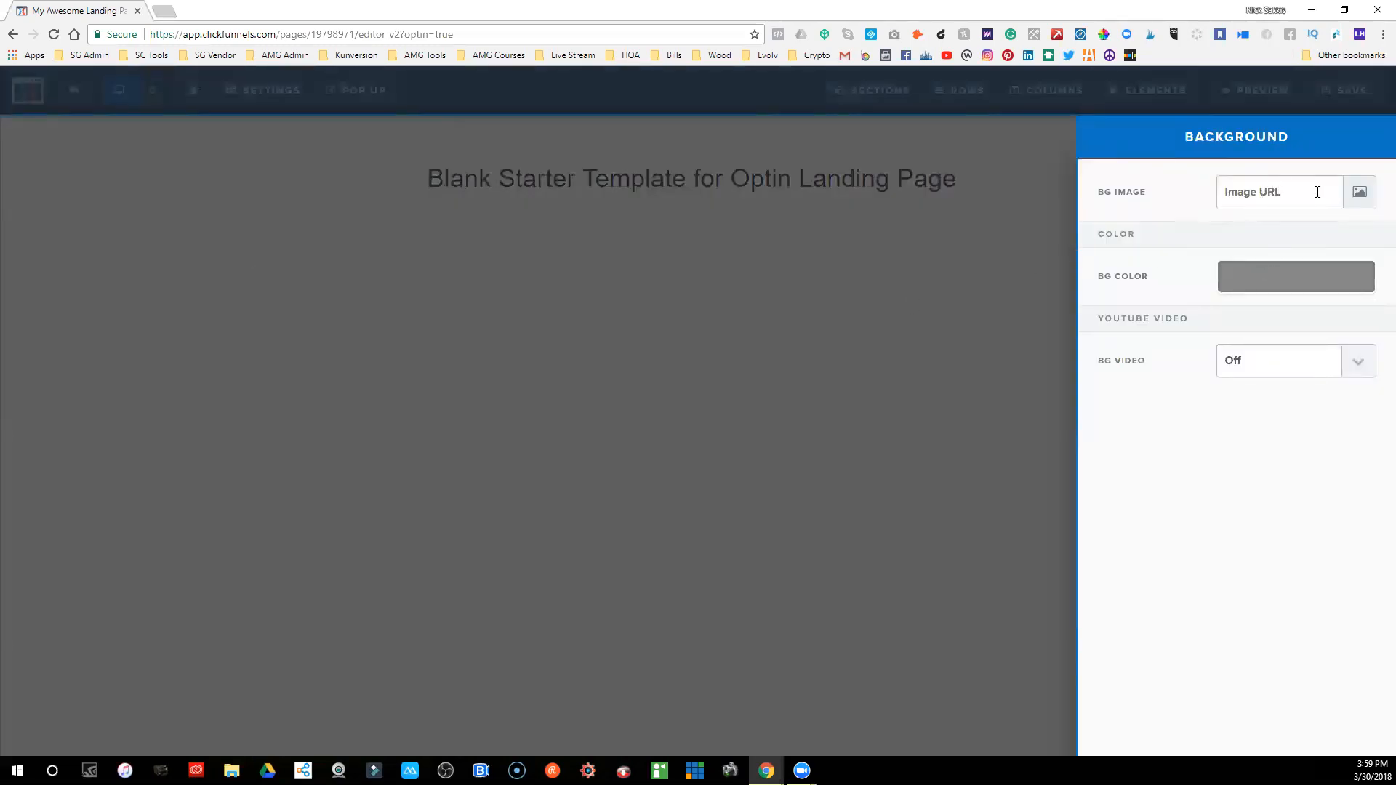
left_click(1360, 192)
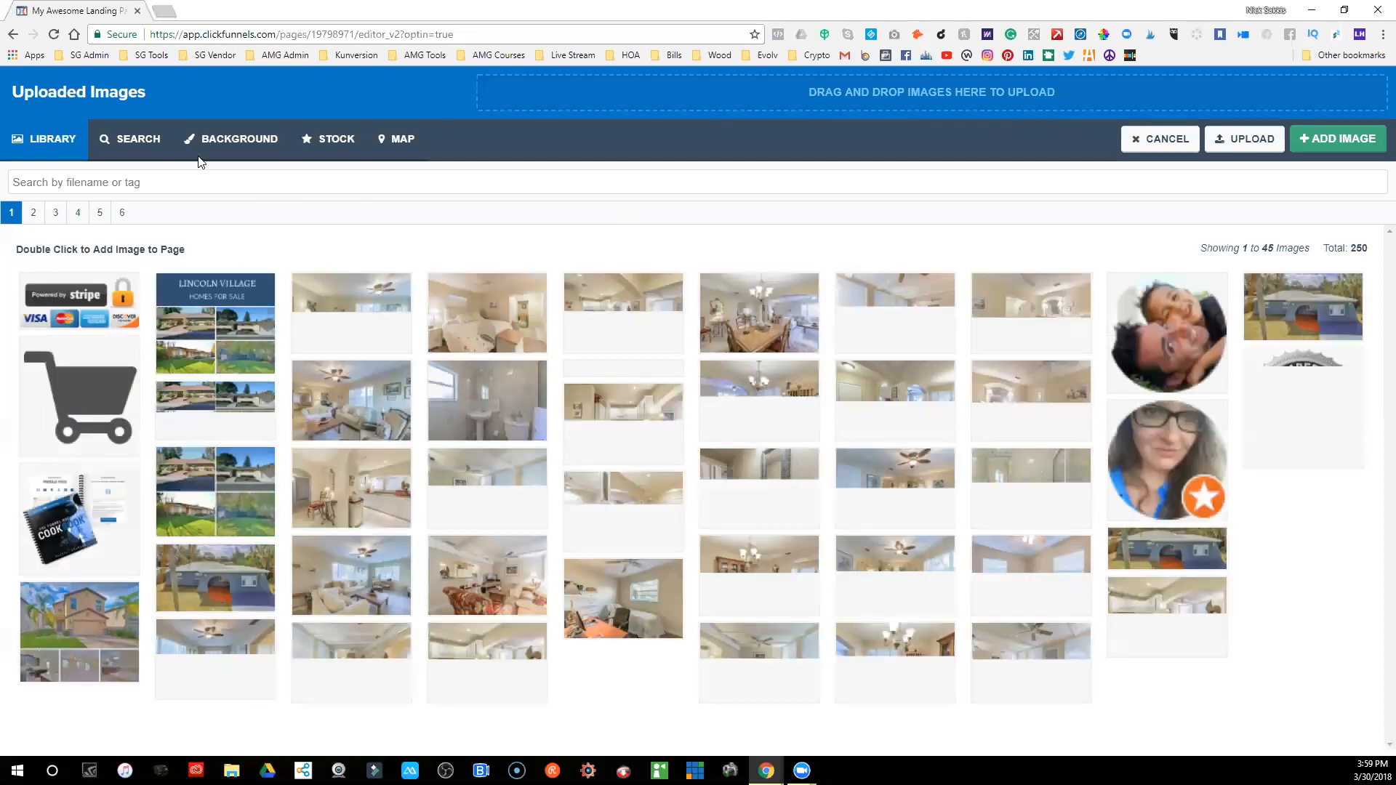
left_click(337, 141)
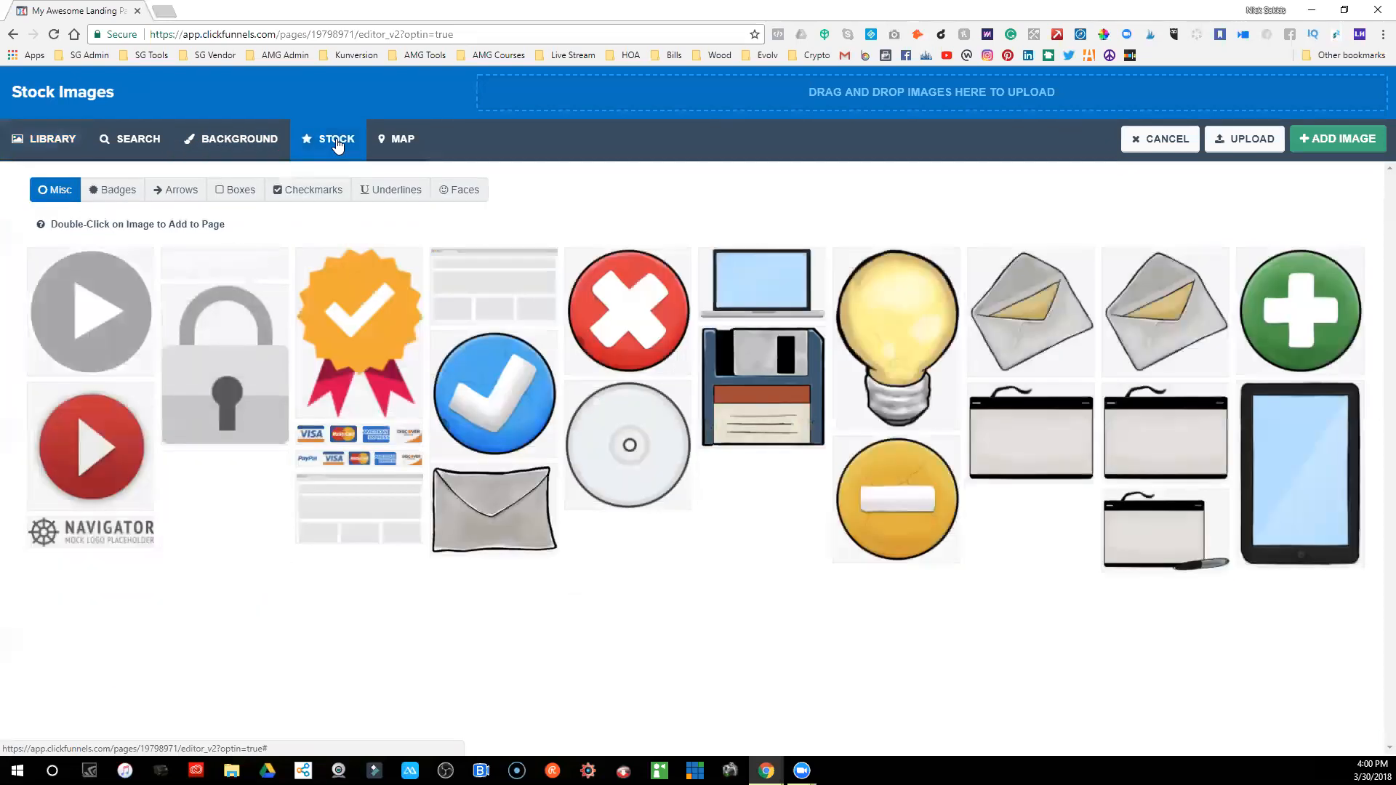
left_click(249, 146)
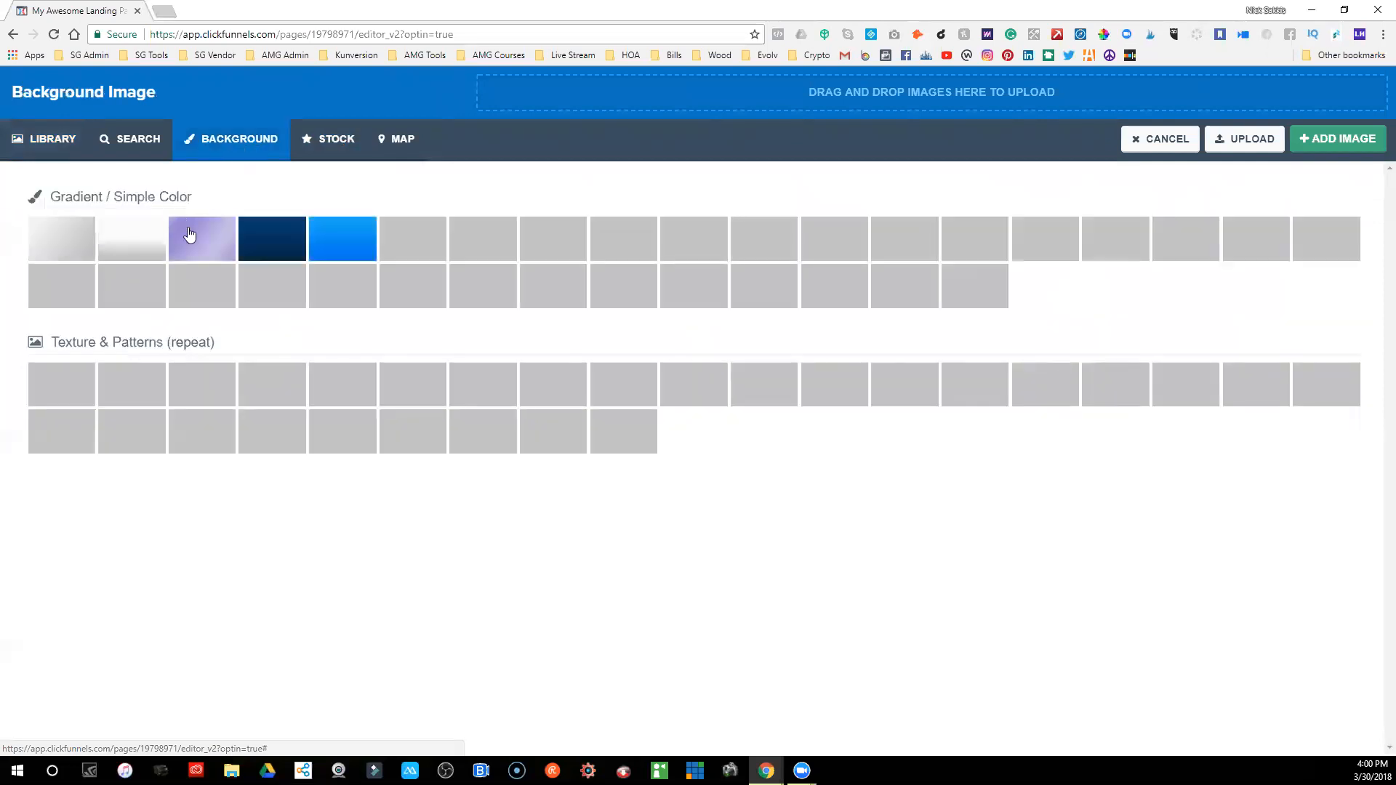
left_click(198, 252)
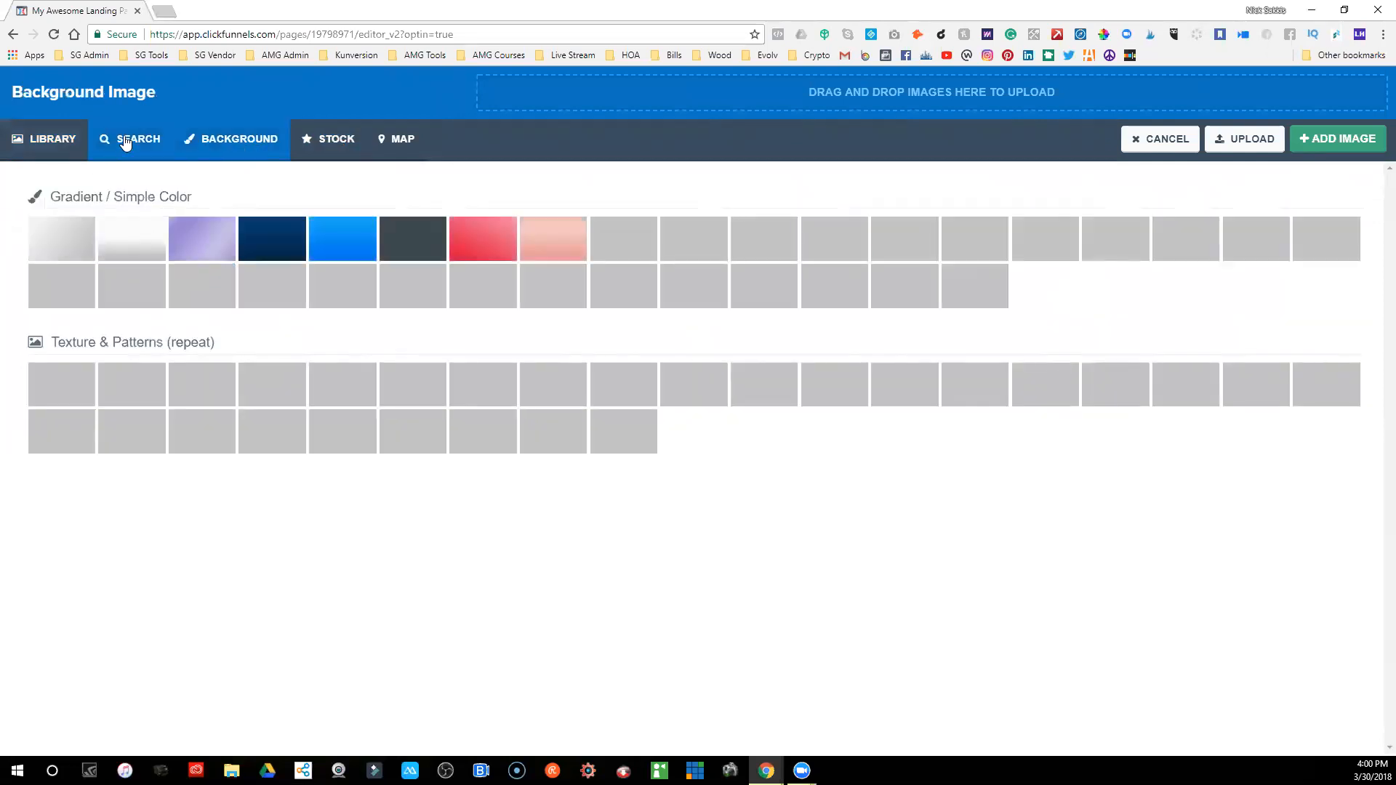
- Search Pixabay for "beach" and apply the photo of a sunset over the sea as the page background
left_click(125, 141)
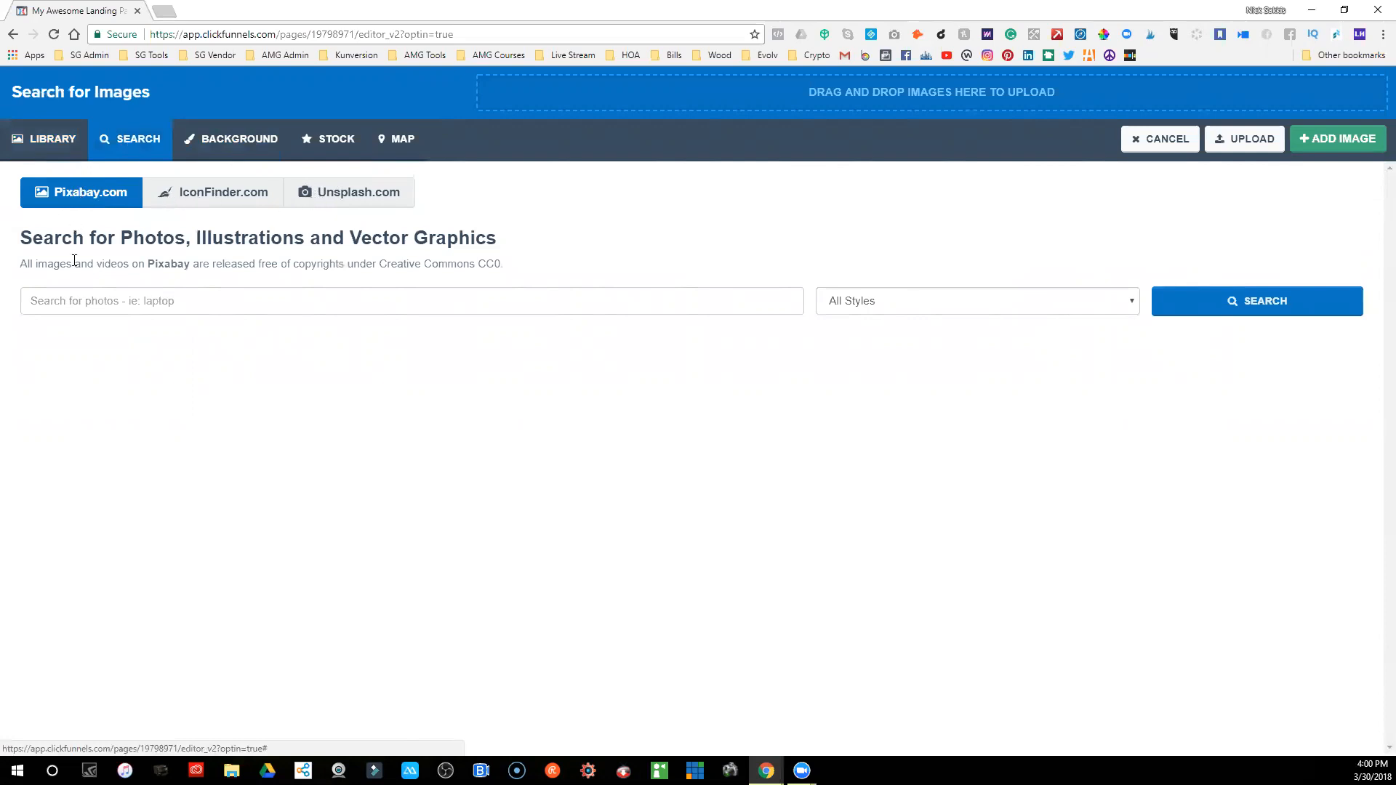
left_click(75, 299)
type("b")
key("Return")
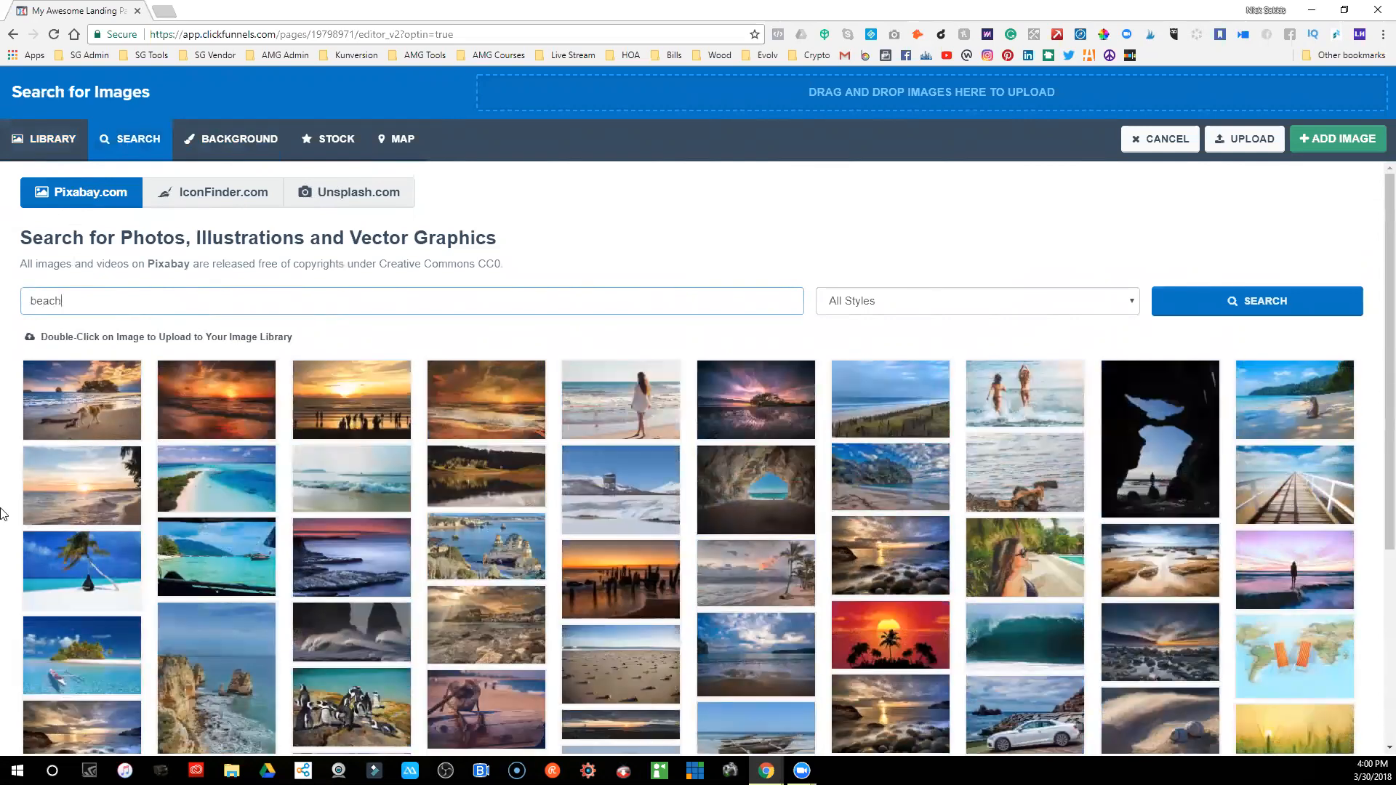
left_click(97, 492)
left_click(1343, 140)
left_click(1005, 331)
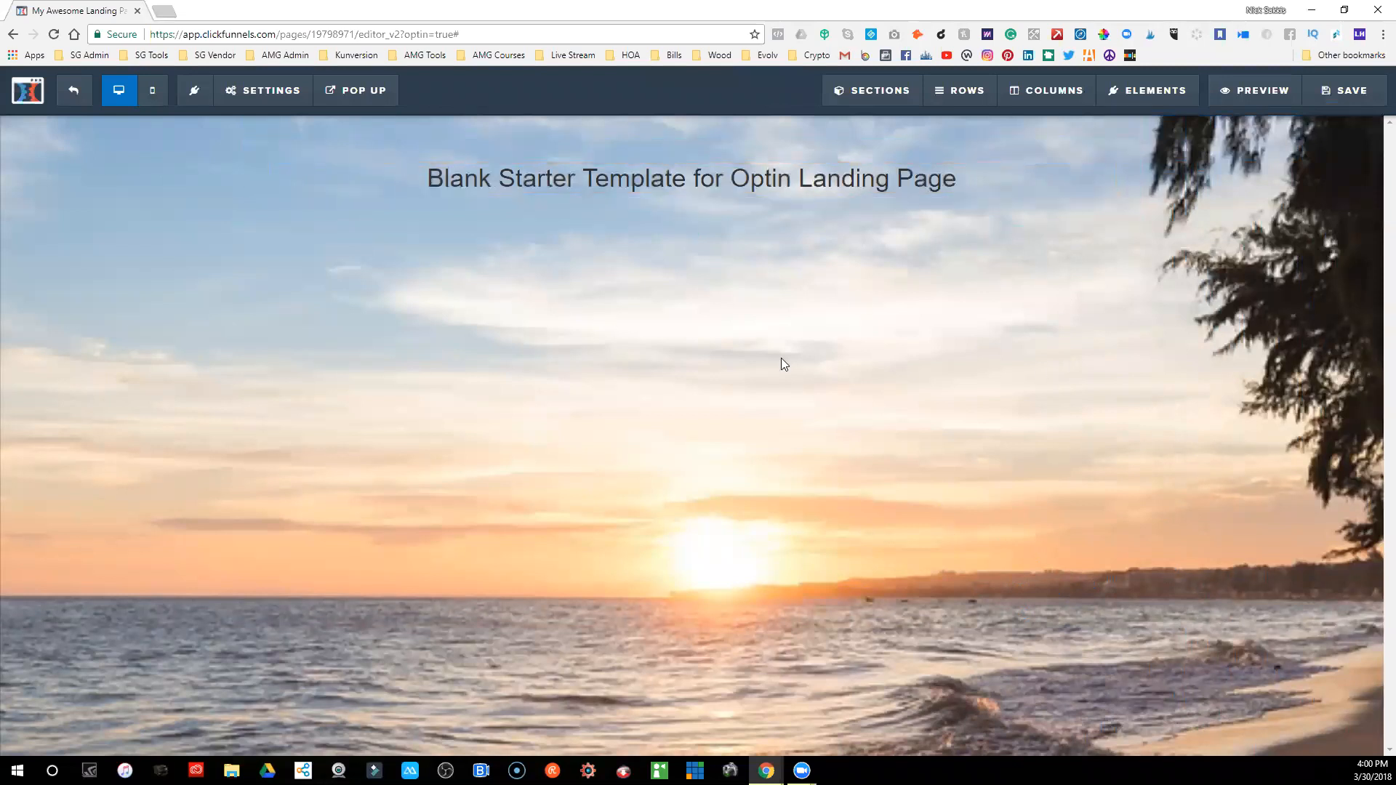
- Replace the page background with the white kitchen island photo from page 3 of the uploaded image library
left_click(247, 90)
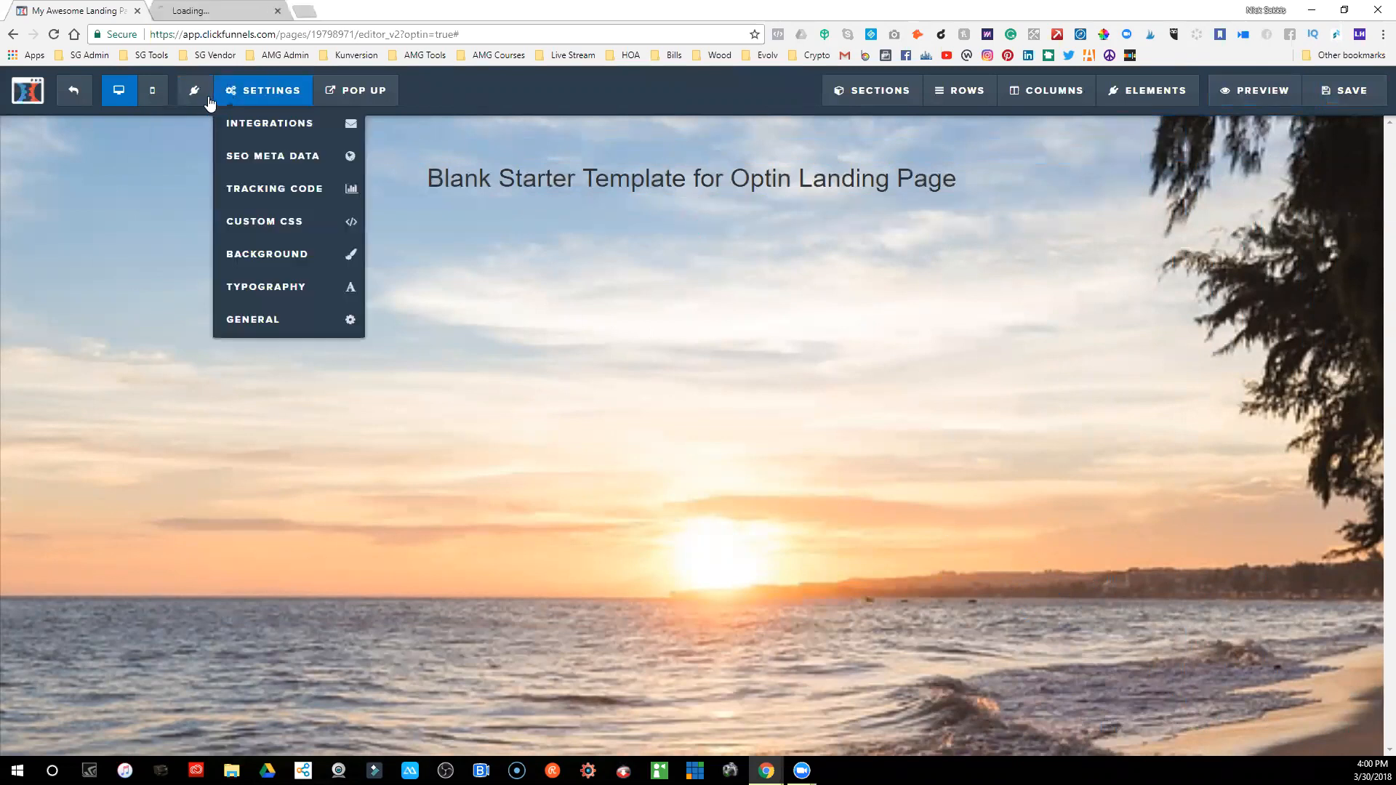
left_click(339, 240)
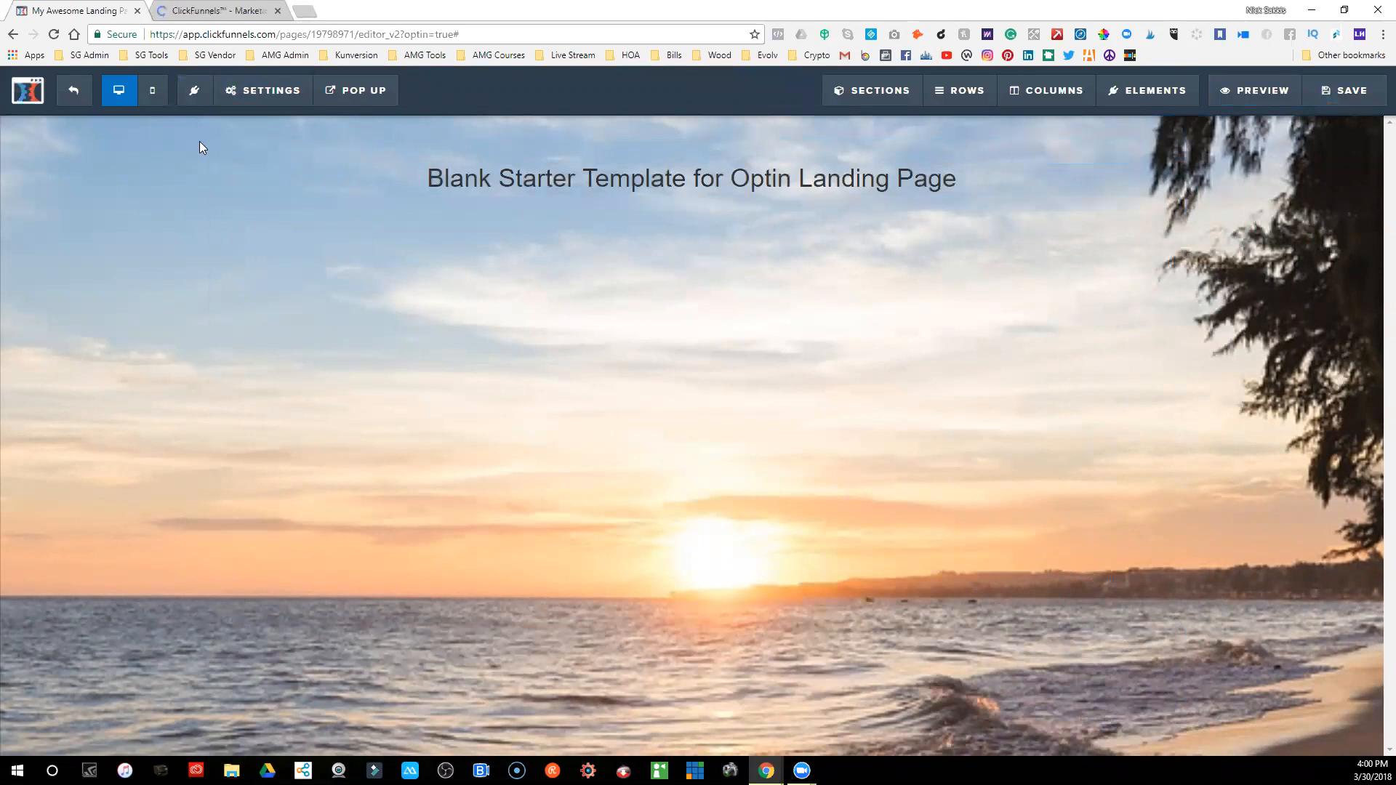
left_click(241, 102)
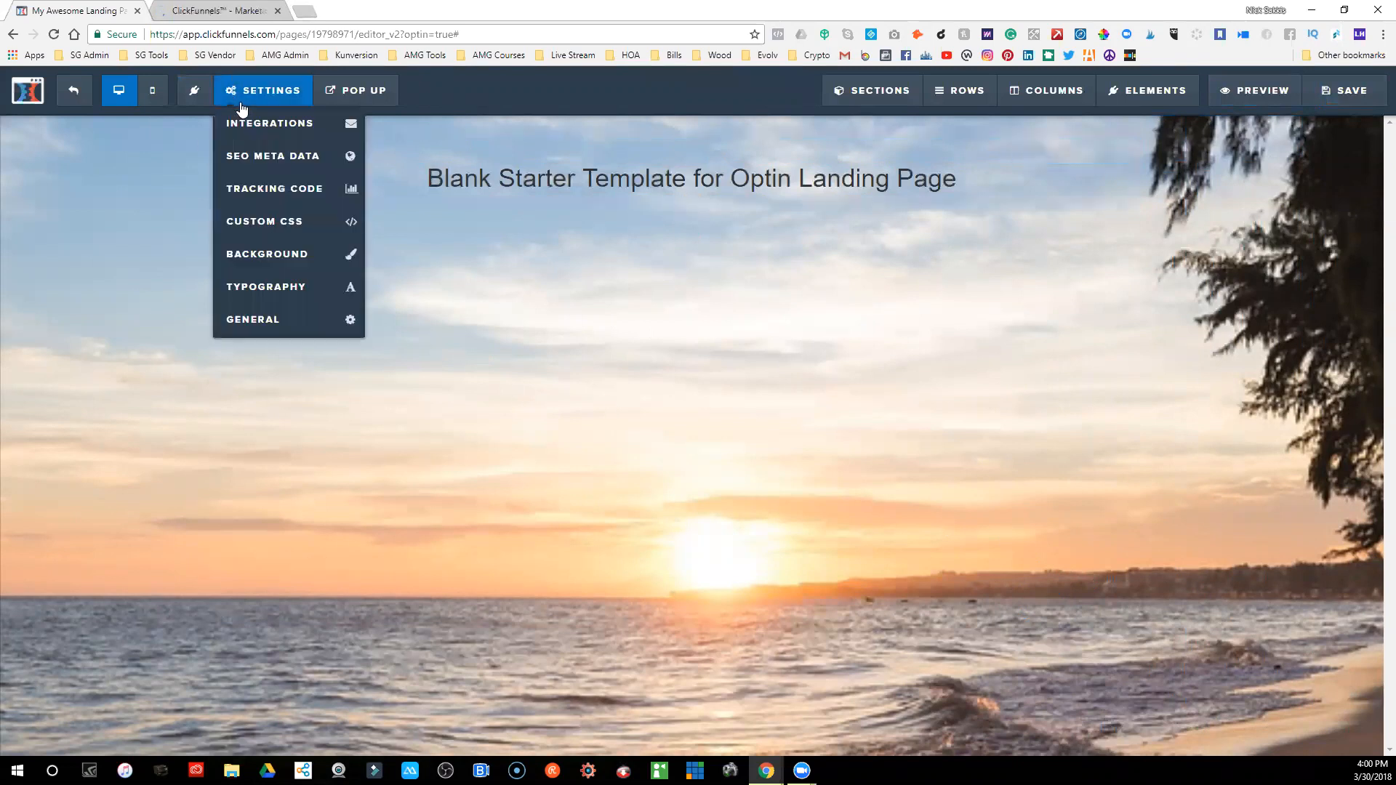
left_click(261, 260)
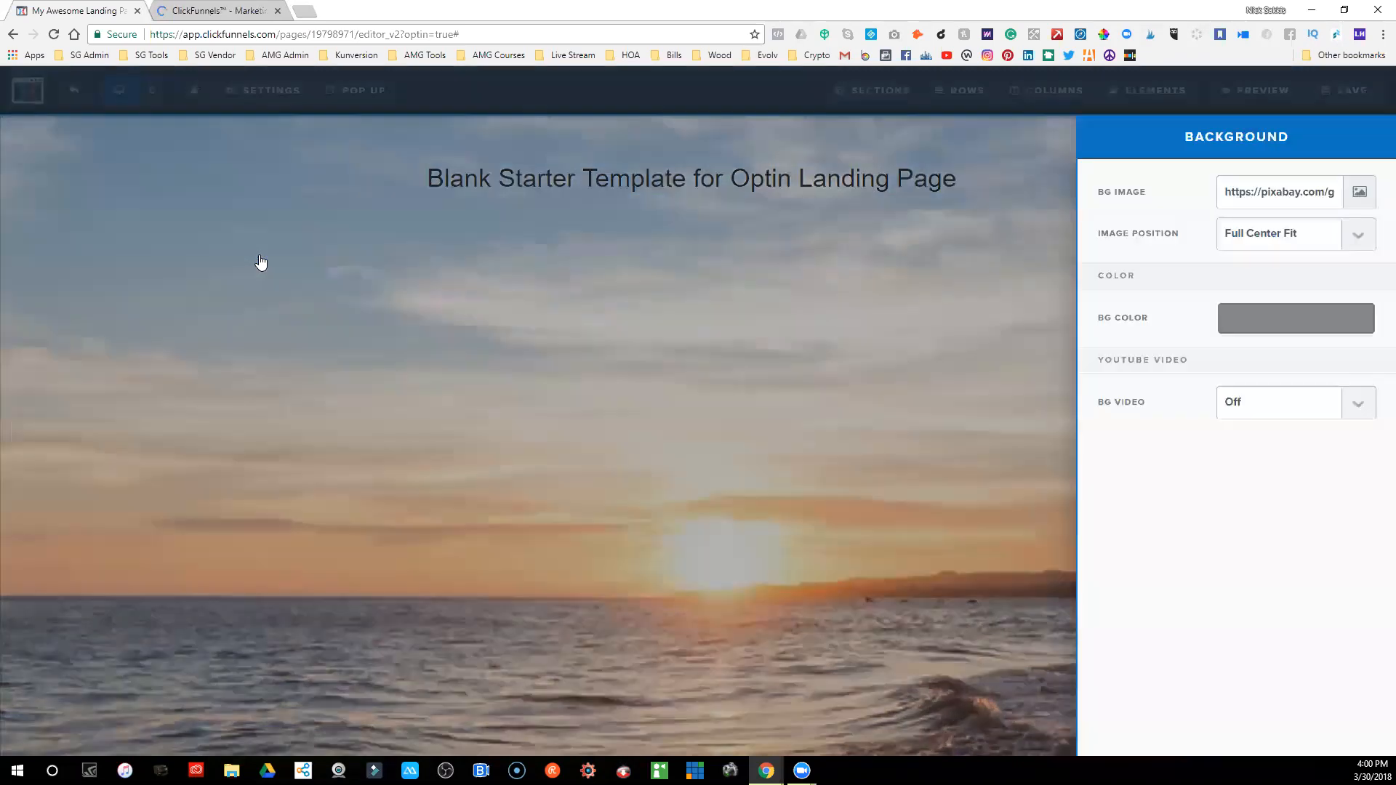
left_click(1359, 192)
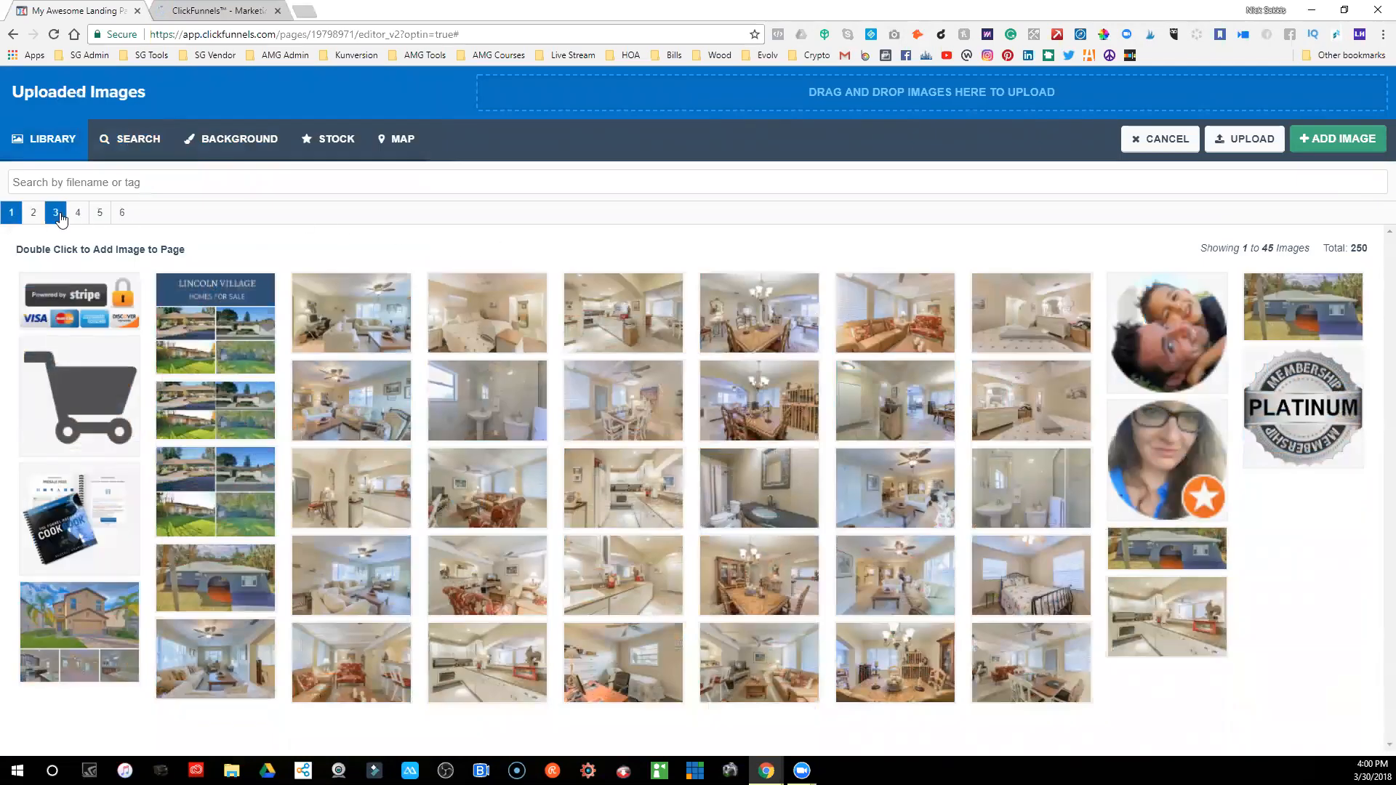
left_click(61, 219)
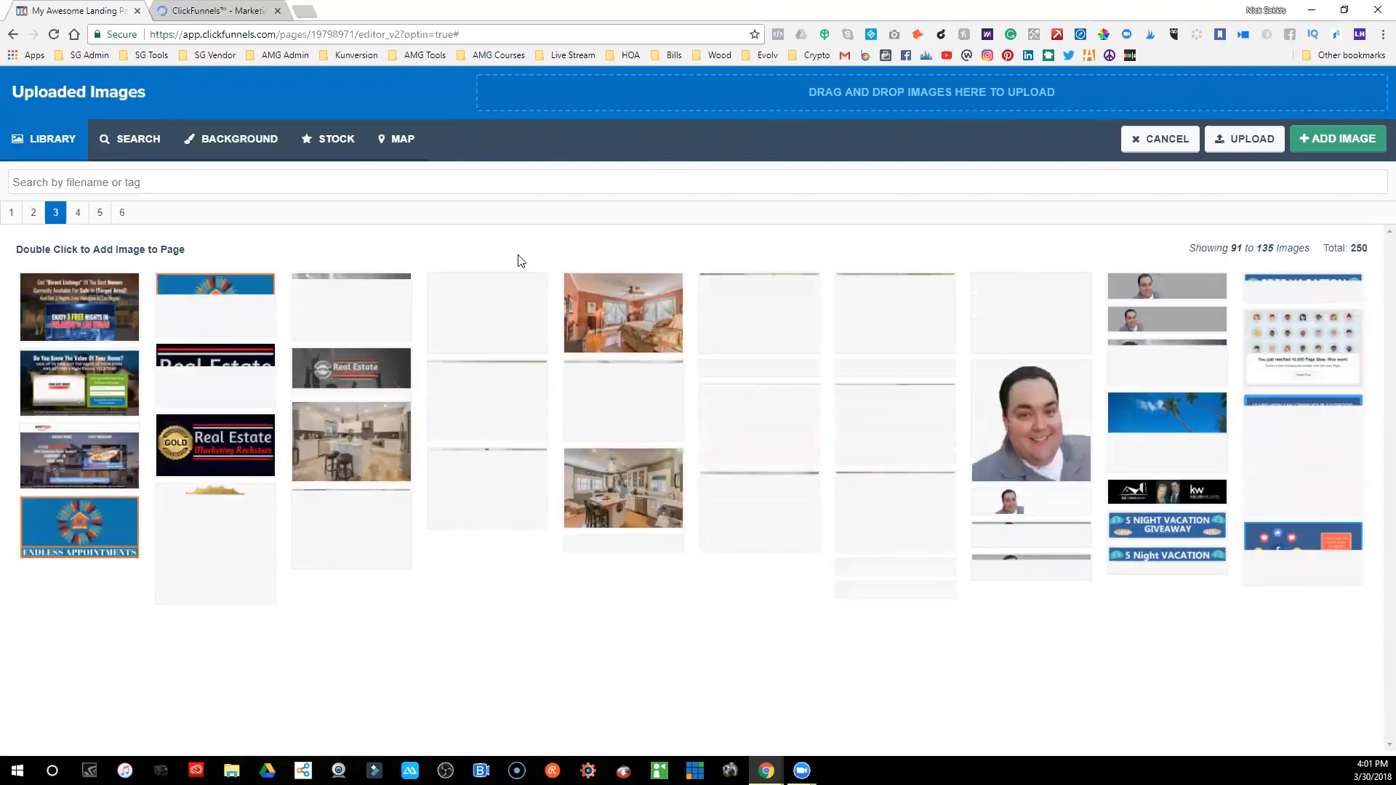
left_click(364, 439)
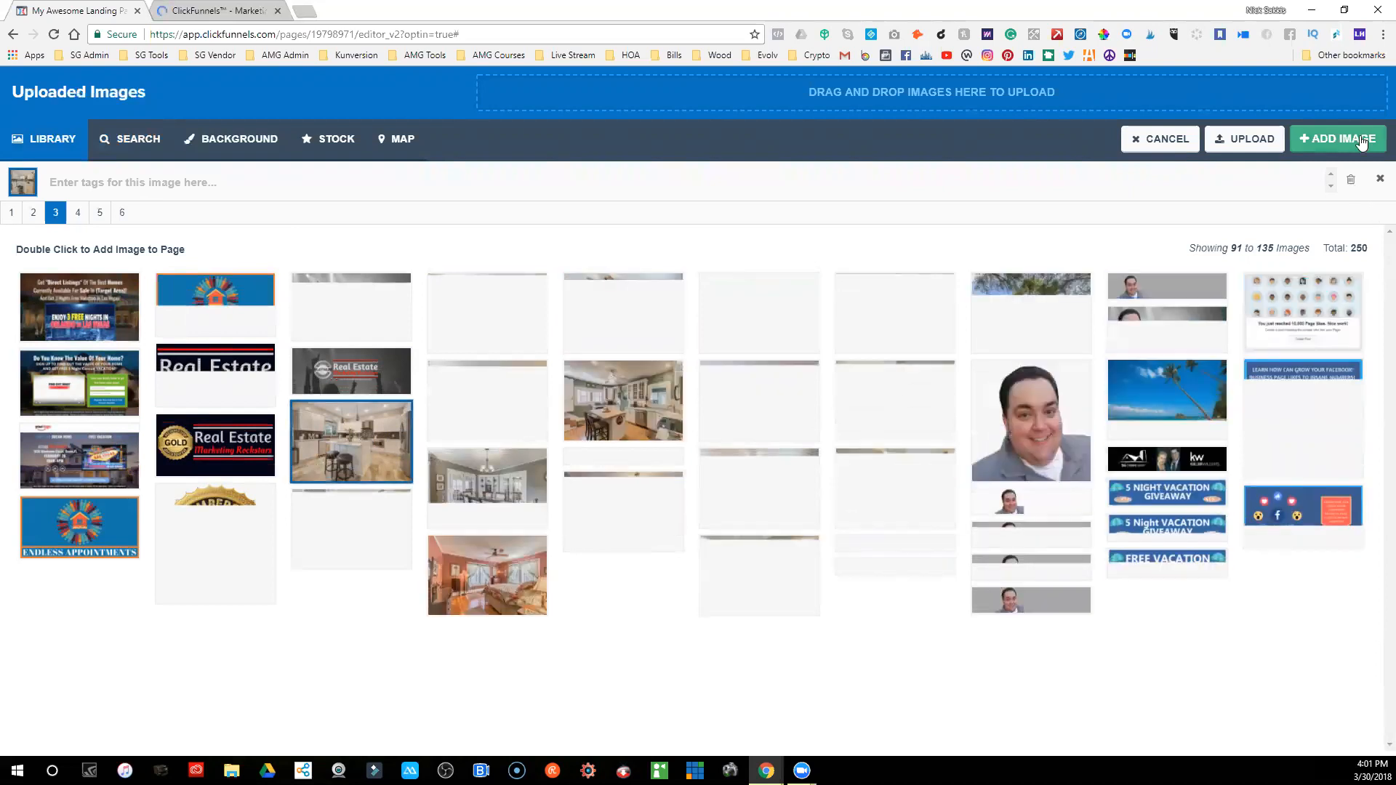
left_click(1362, 143)
left_click(910, 302)
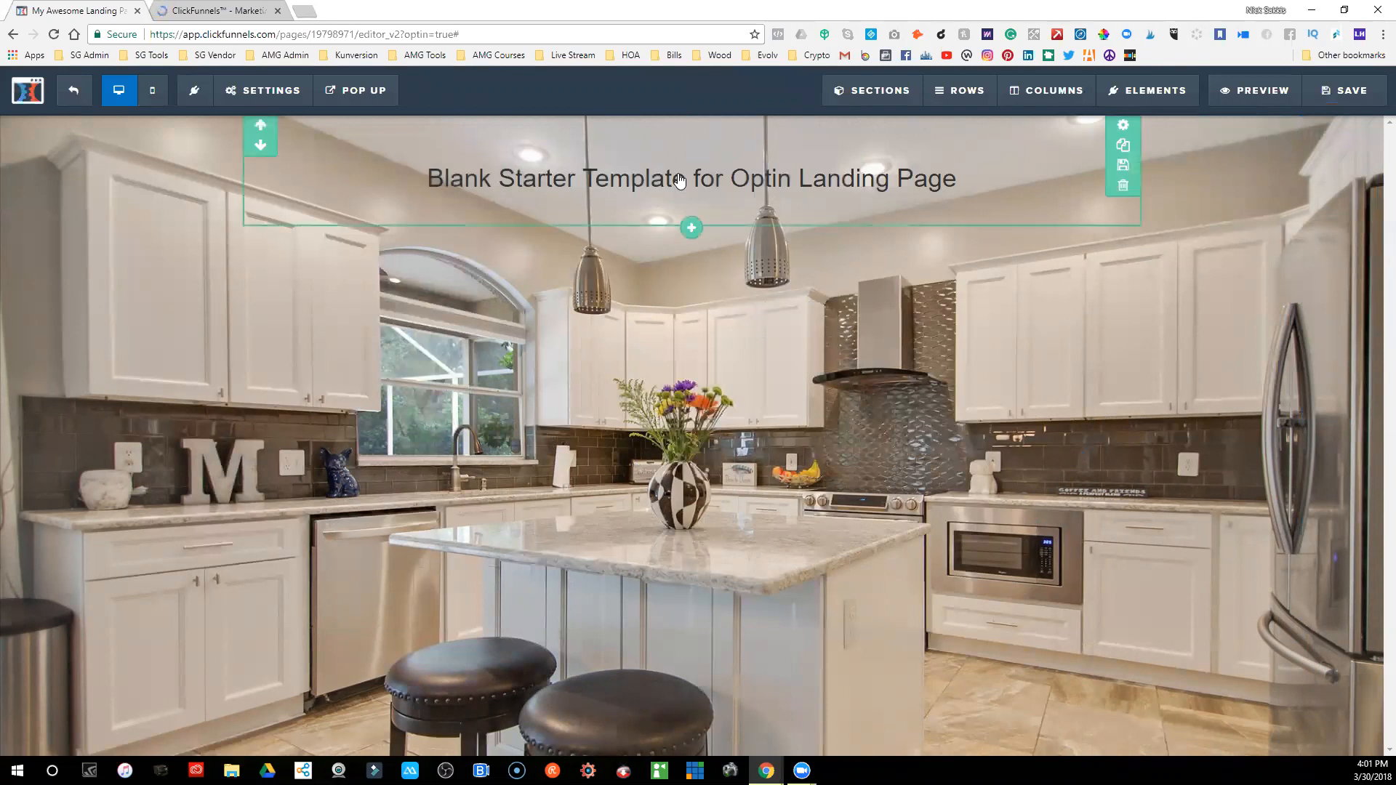
- Delete the section containing the "Blank Starter Template for Optin Landing Page" headline
mouse_move(872, 105)
left_click(1122, 184)
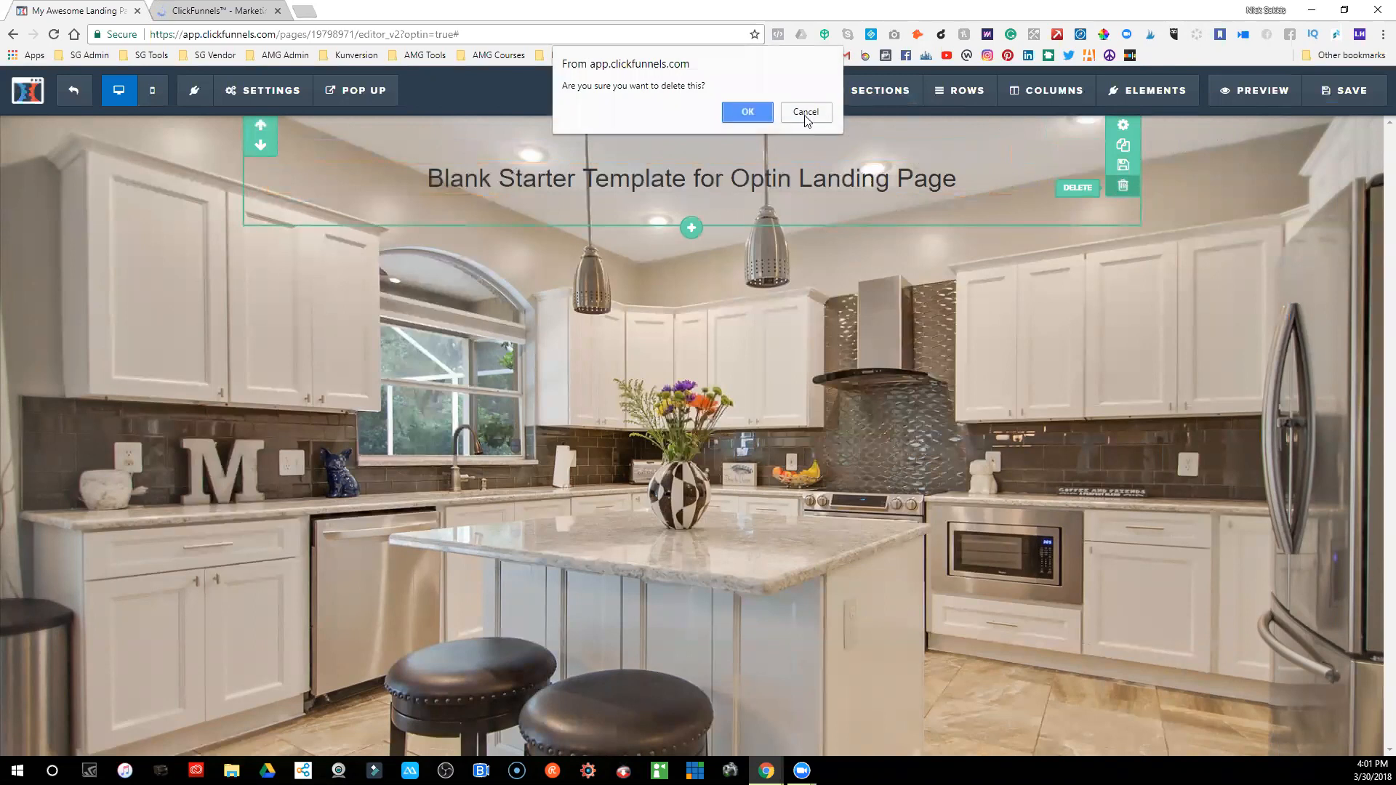
left_click(750, 114)
- Add a new full-width section to the empty page
mouse_move(1040, 162)
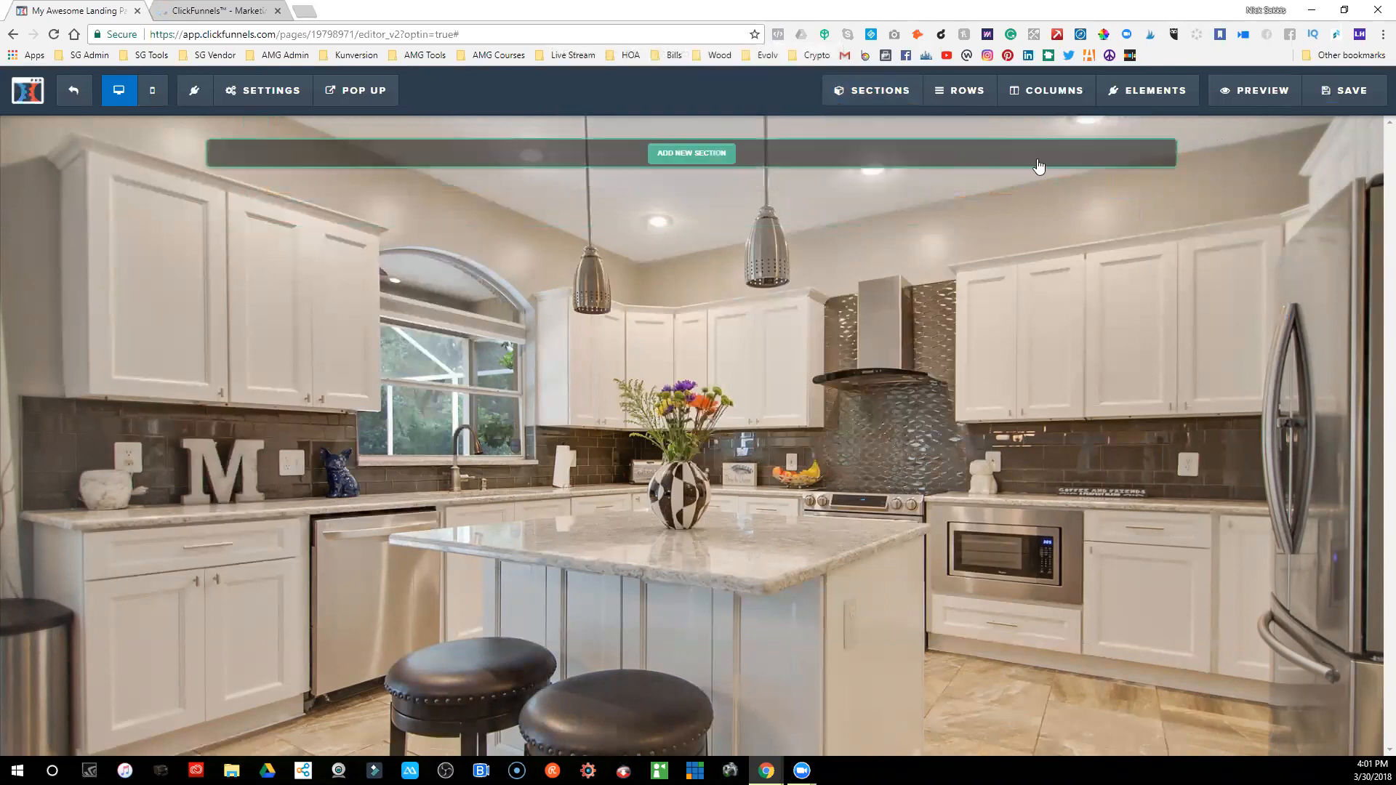
left_click(713, 154)
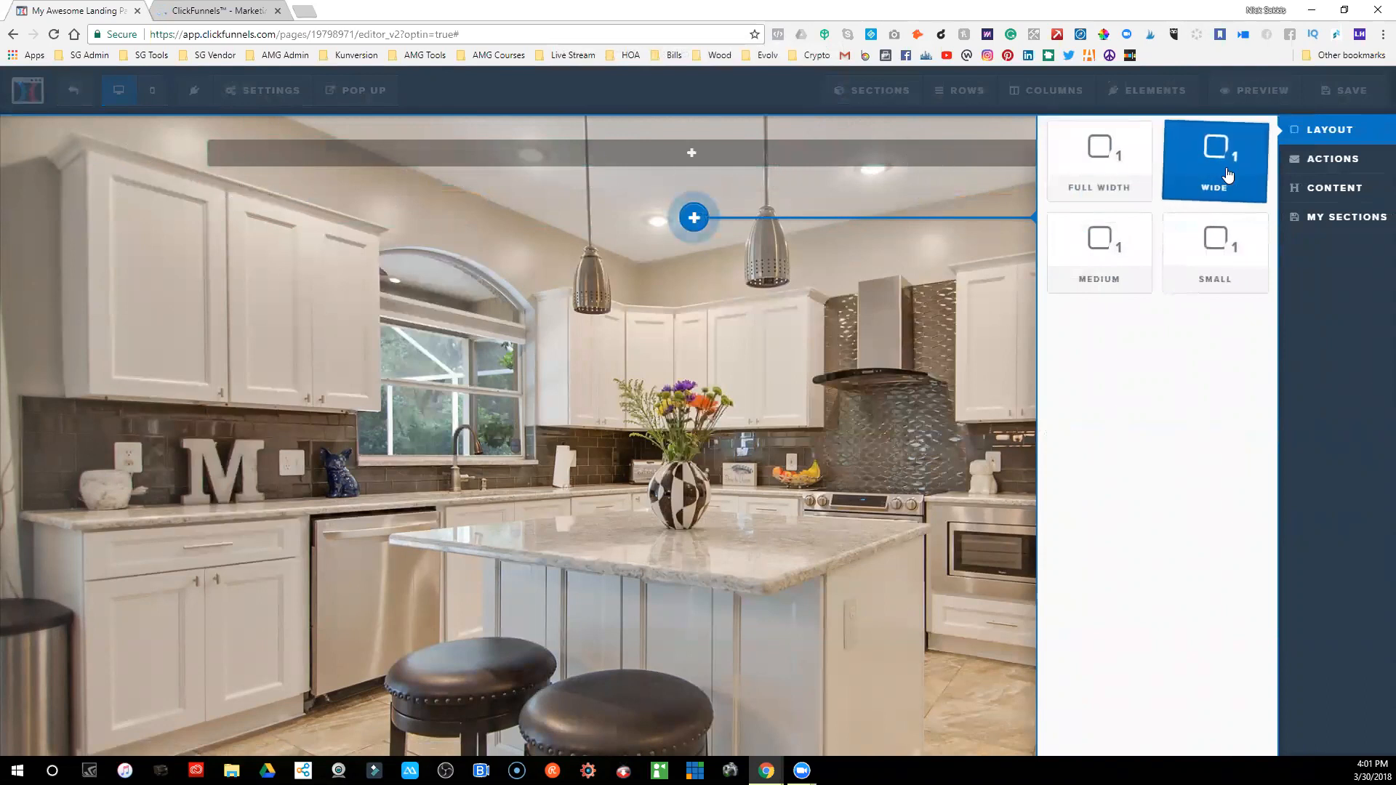
left_click(1101, 162)
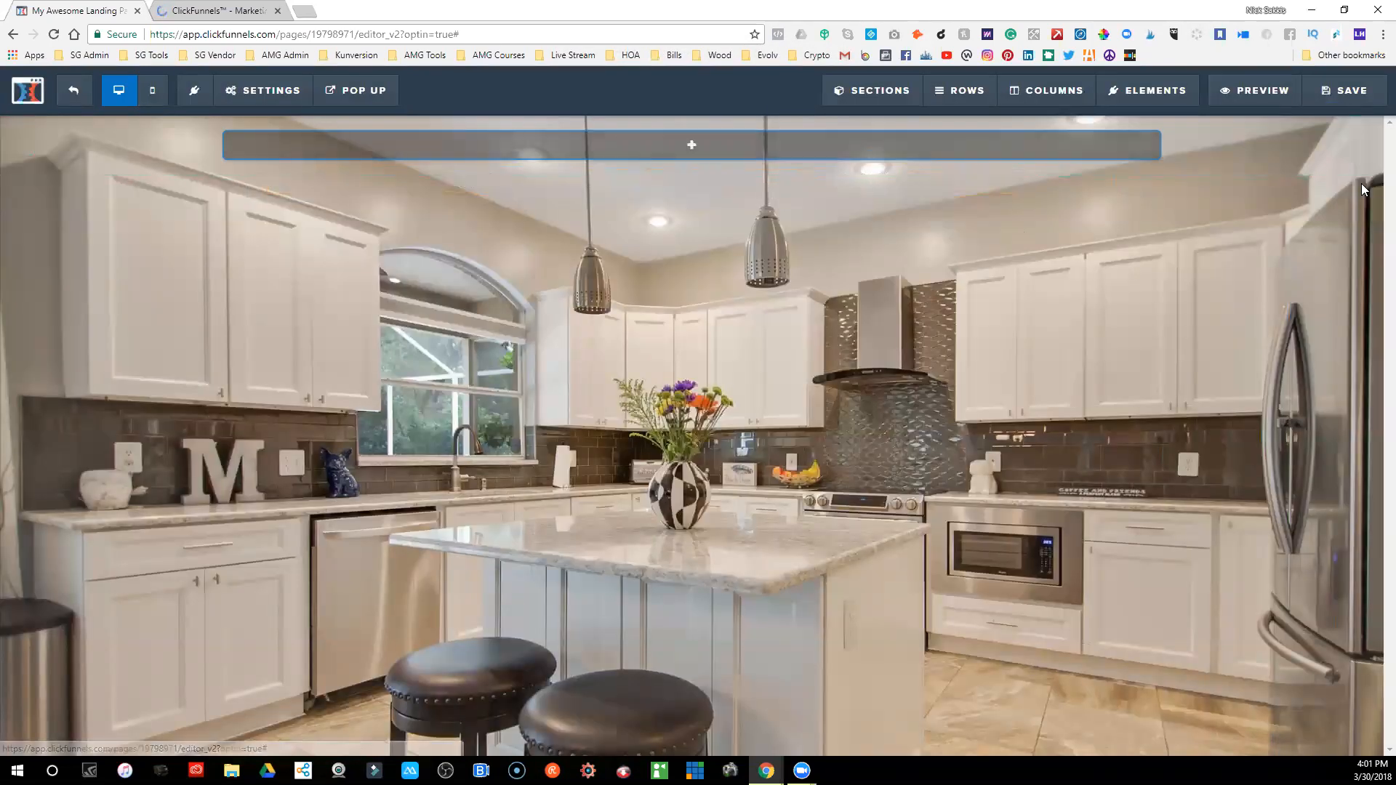
- Apply the light grey gradient from the built-in background images as the new section's background
left_click(1355, 134)
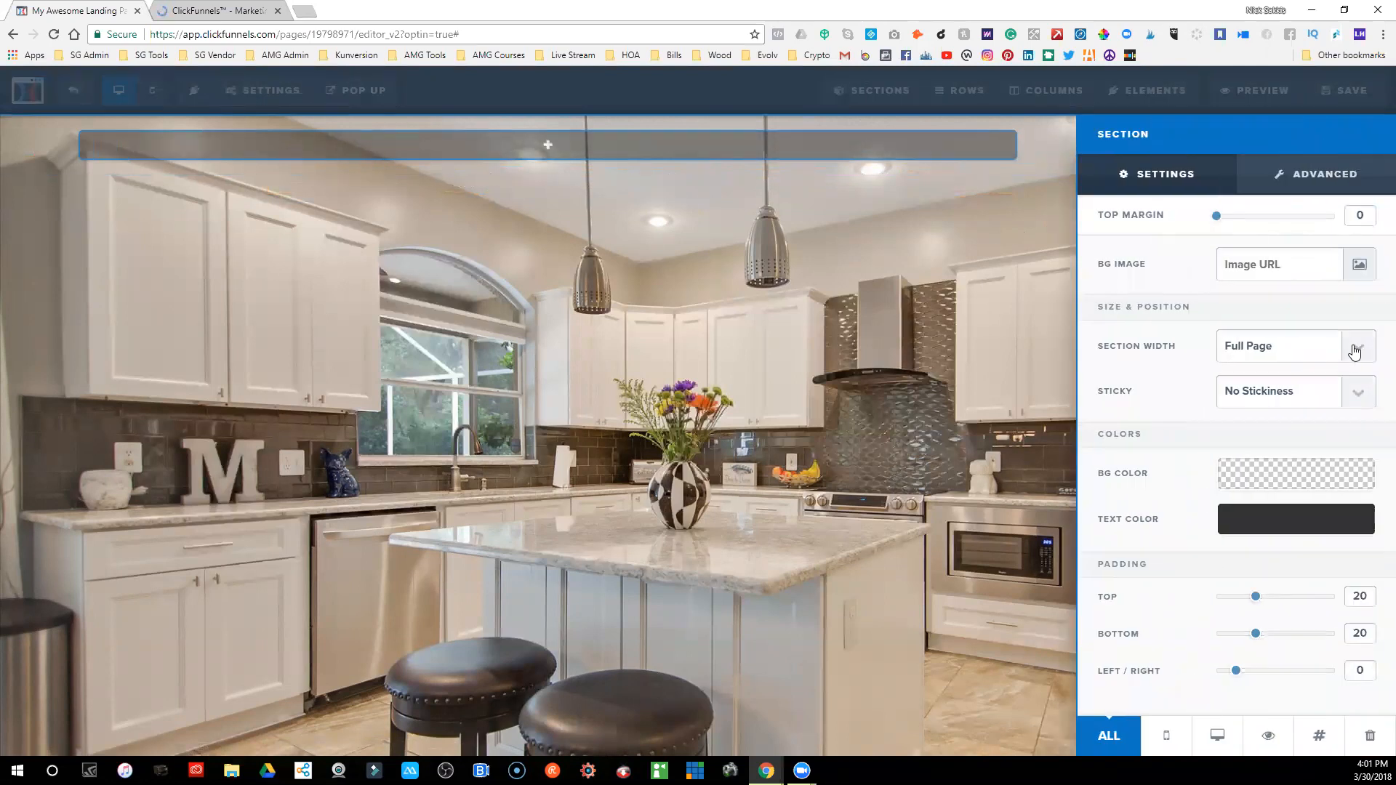
left_click(1360, 266)
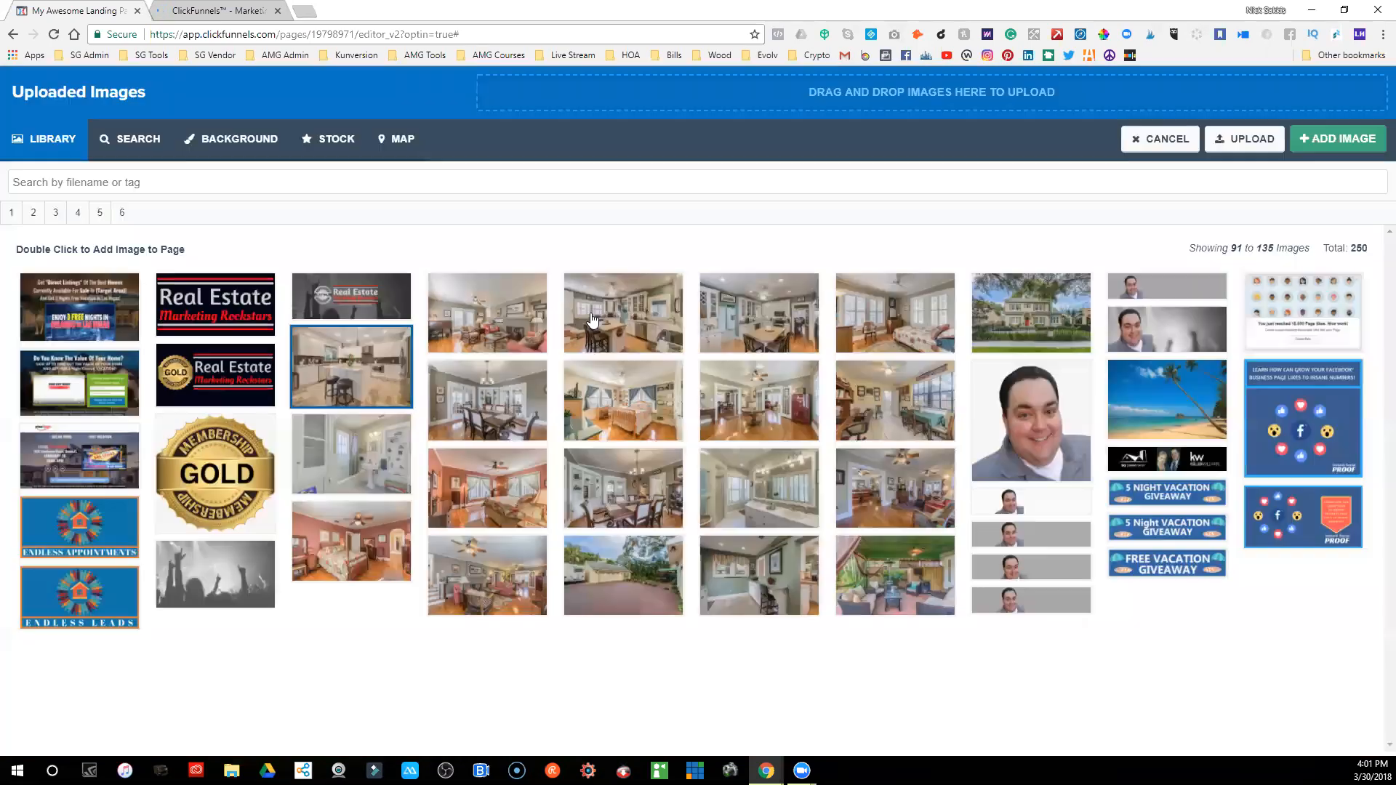
left_click(233, 146)
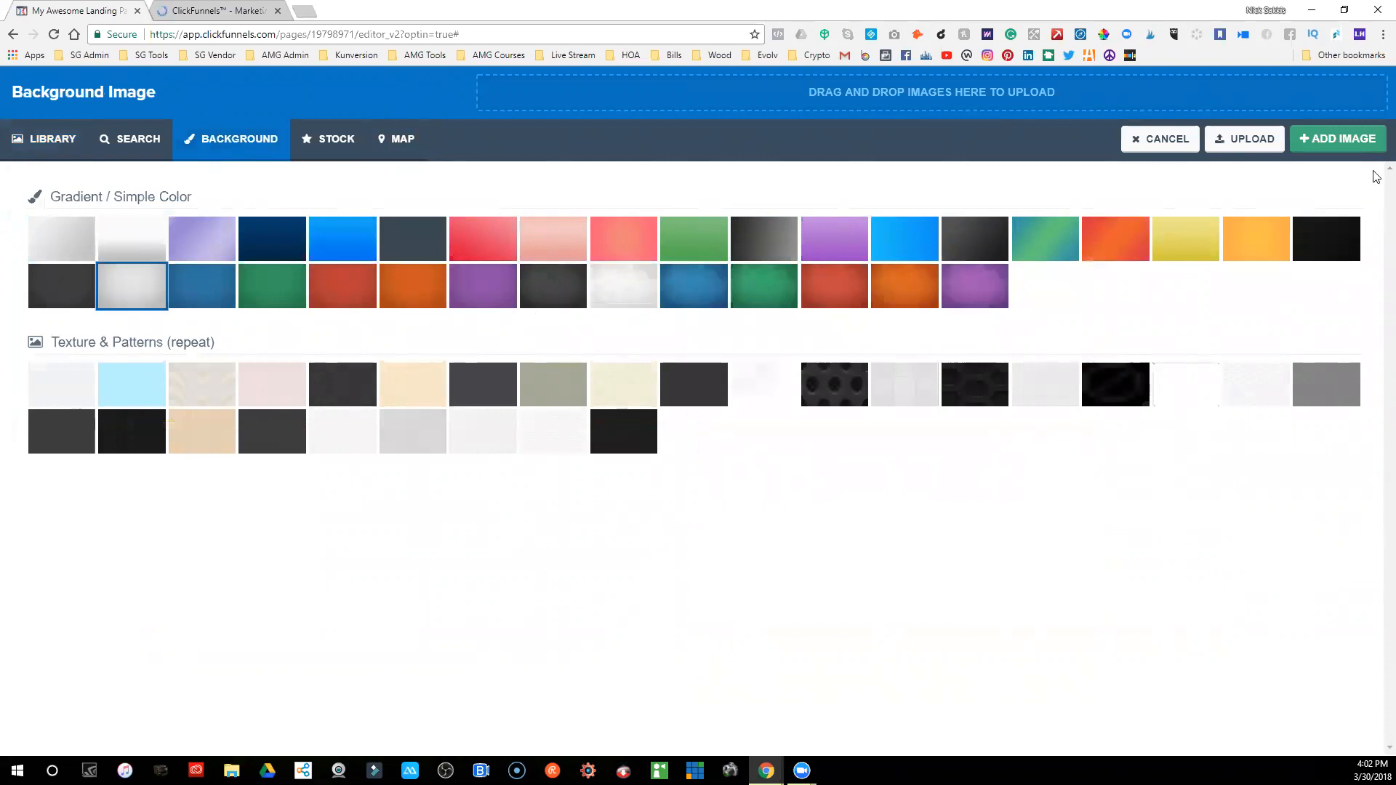
left_click(1328, 138)
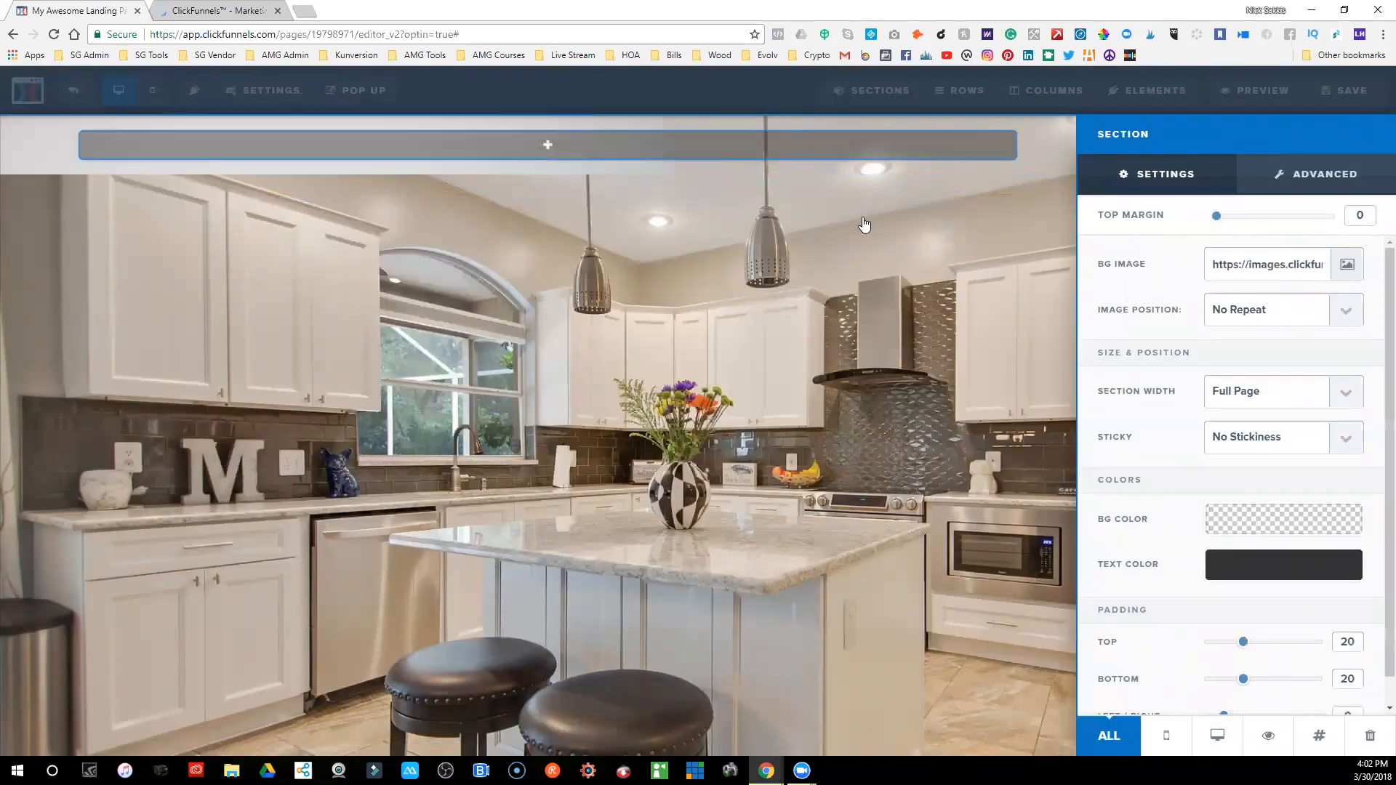
left_click(799, 282)
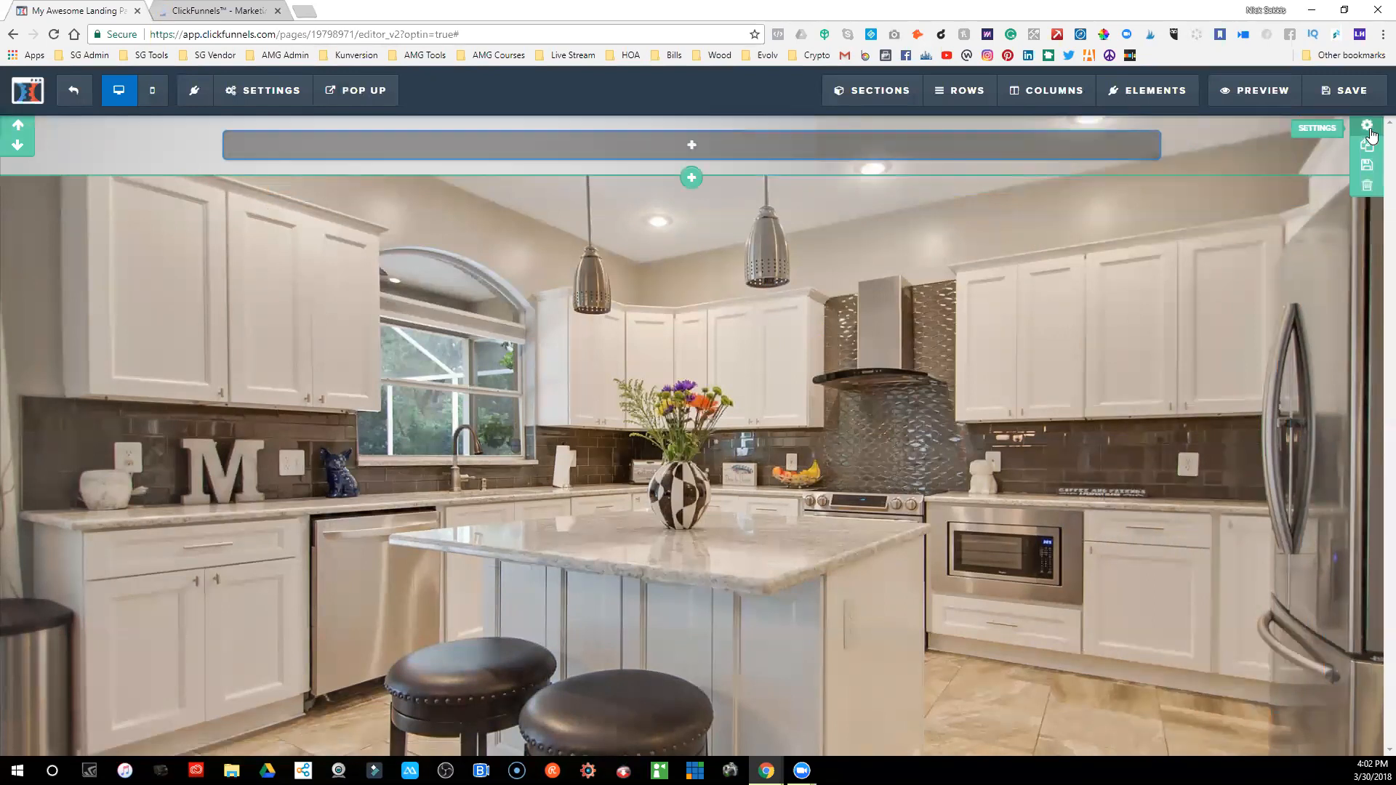
- Set the section background's image position to Full Center (Parallax)
left_click(1368, 127)
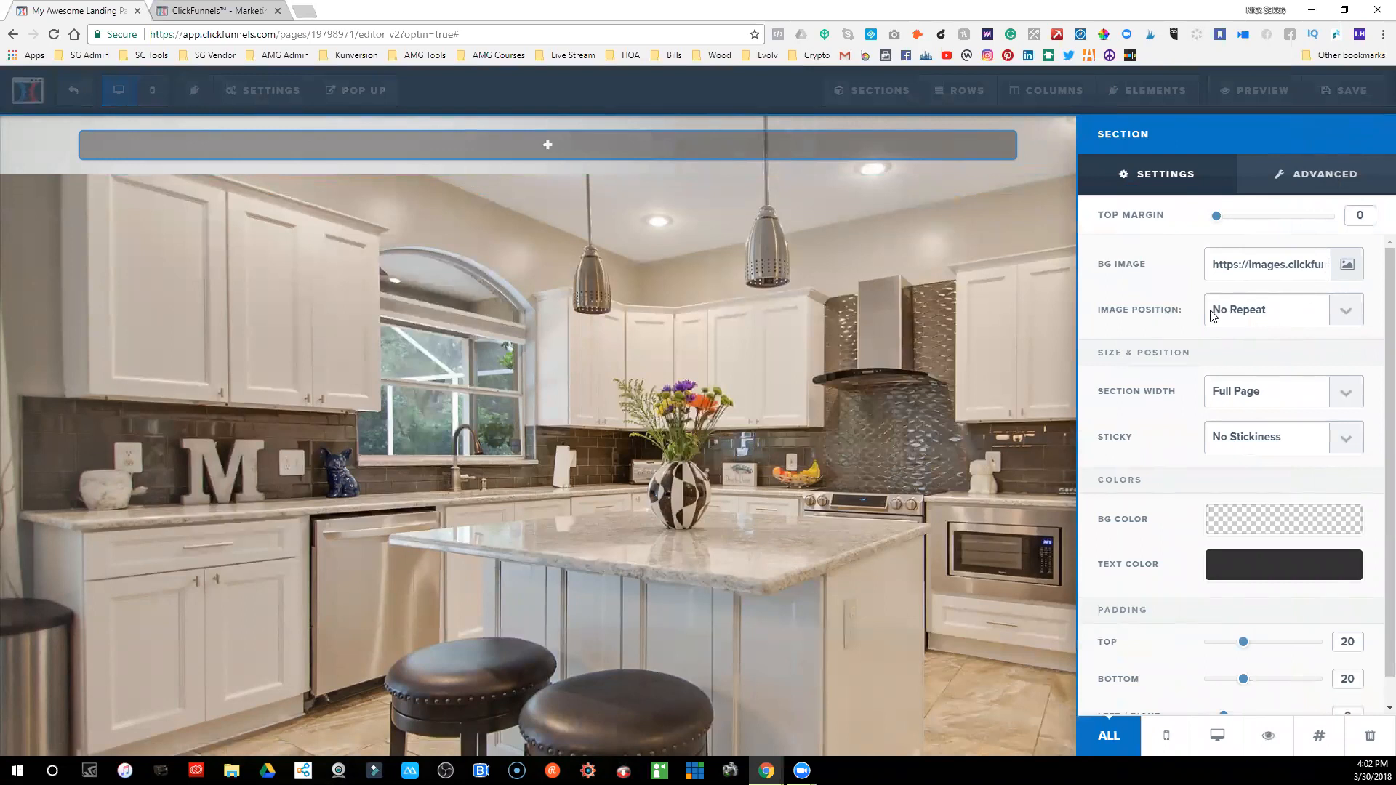
left_click(1251, 317)
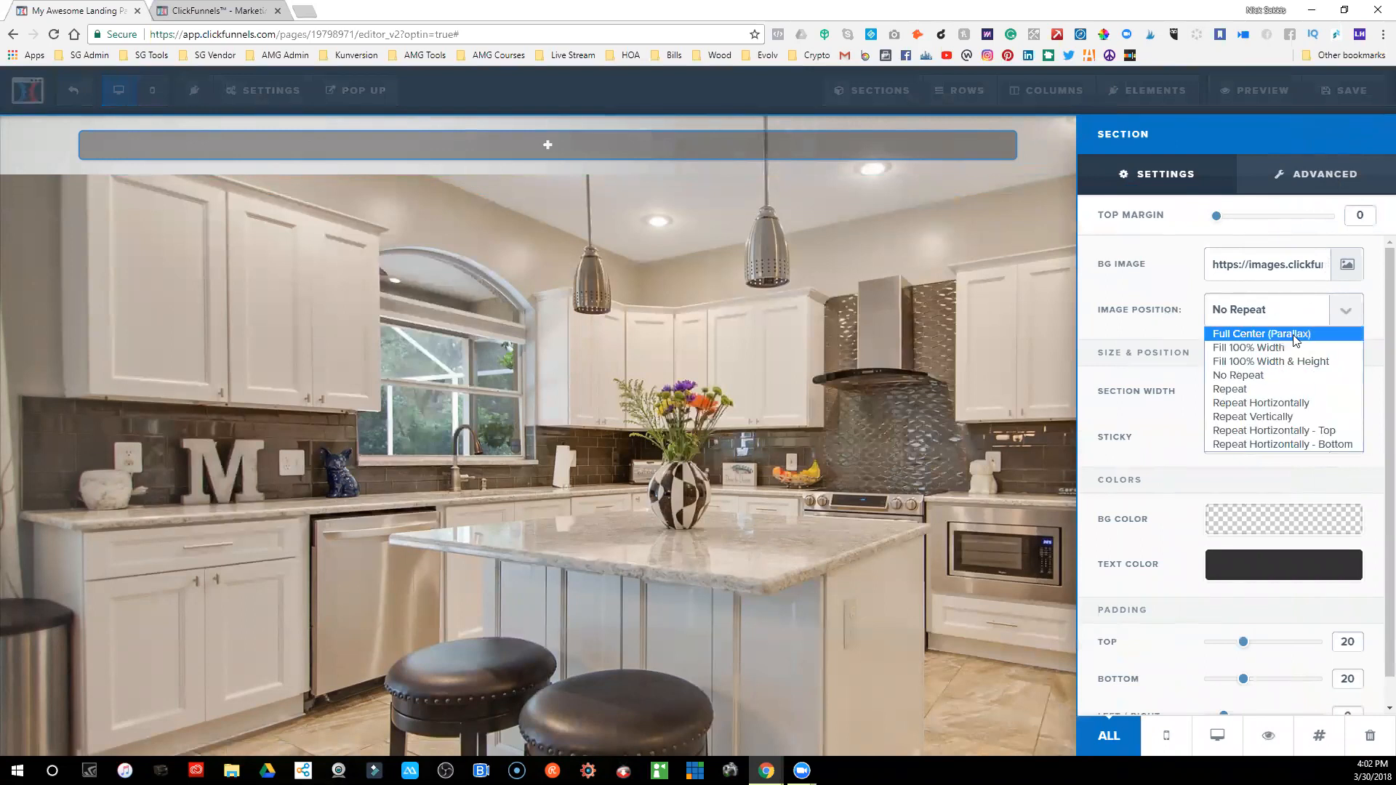
left_click(1295, 334)
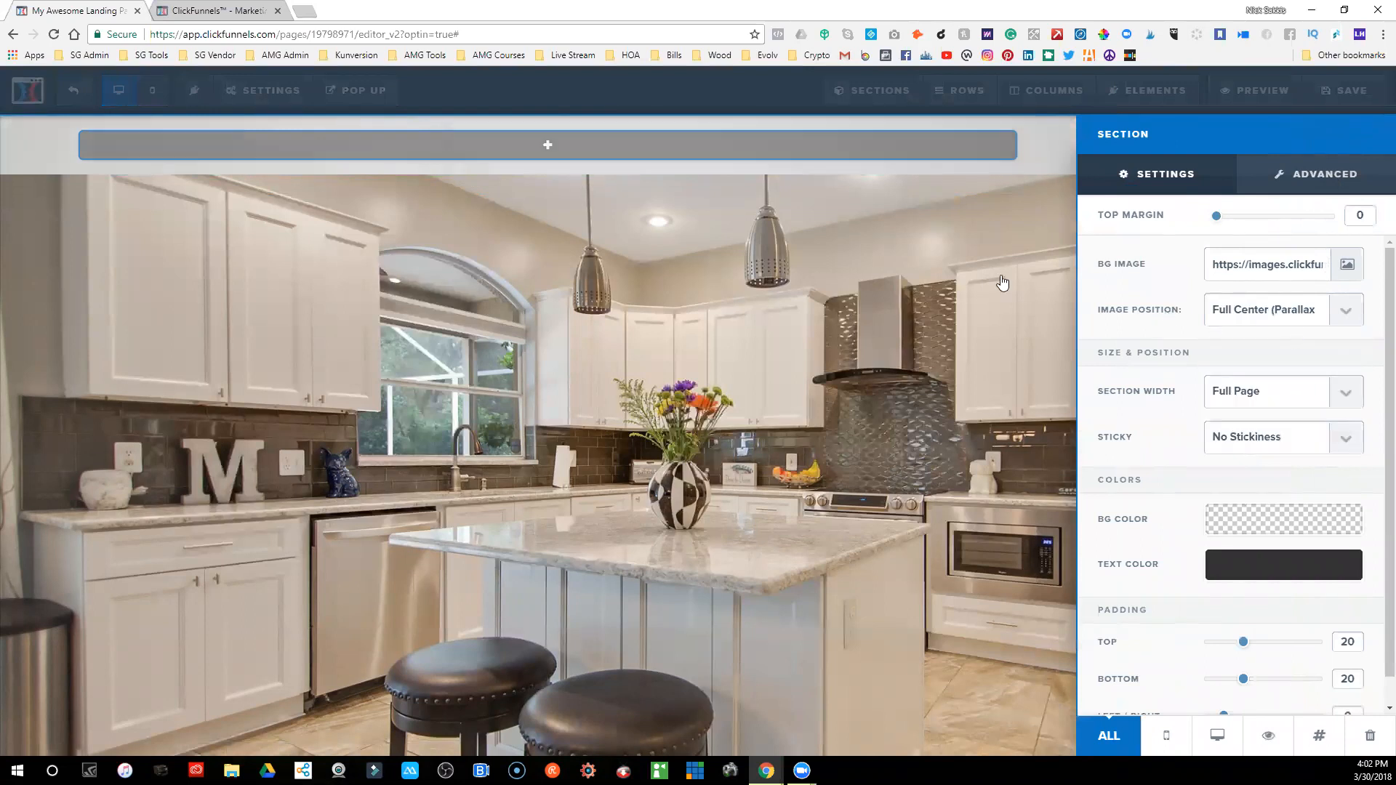
left_click(944, 264)
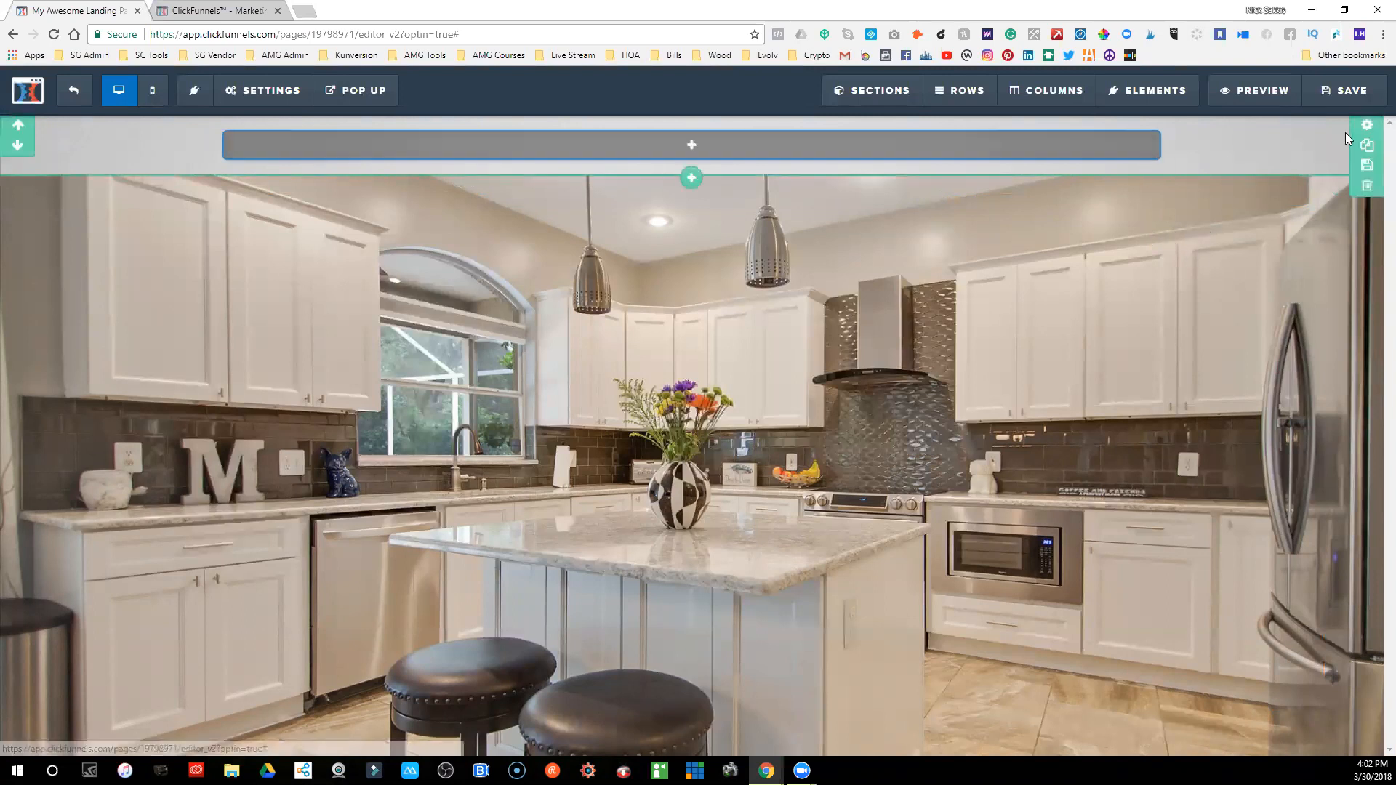
- Replace the section's background with the near-white option from the second row of the Gradient / Simple Color images
left_click(1363, 128)
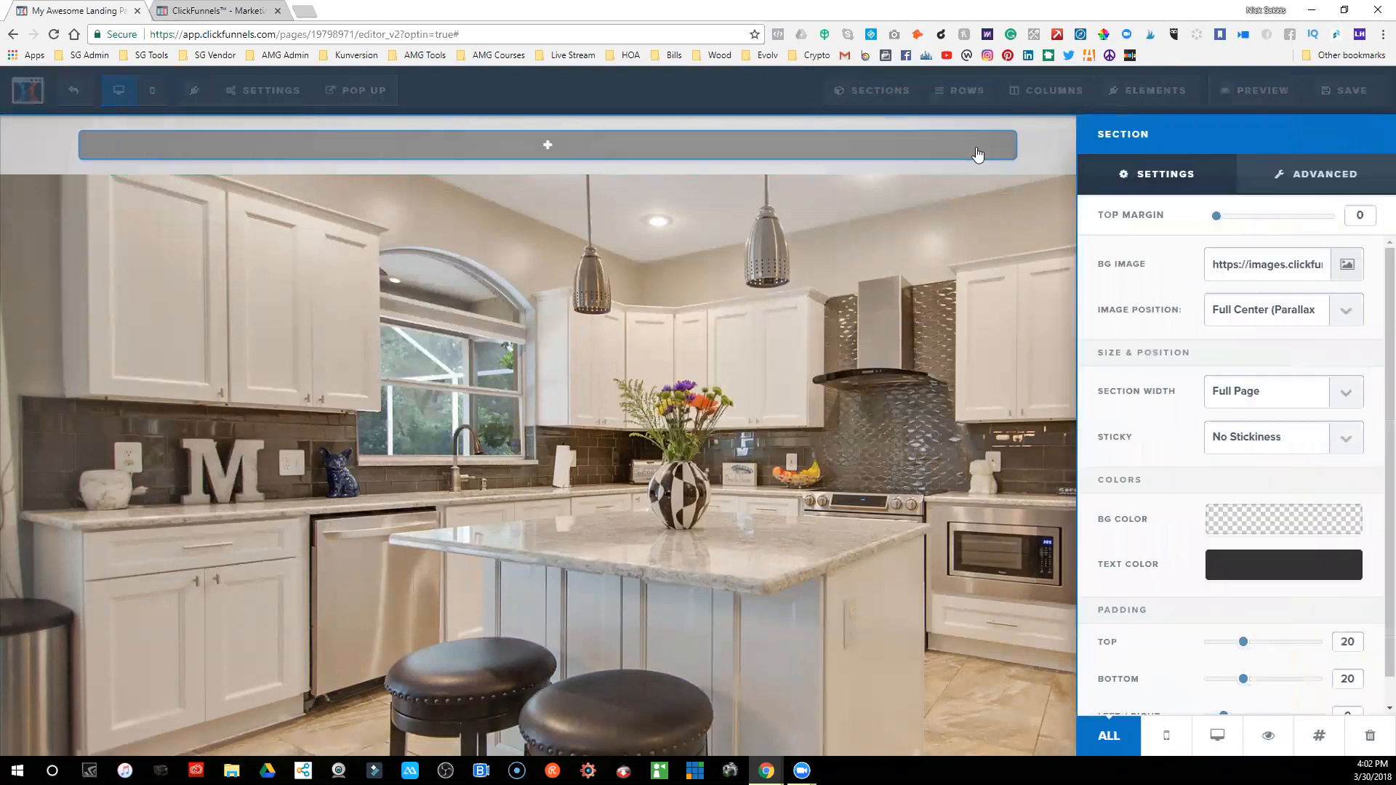
left_click(1352, 281)
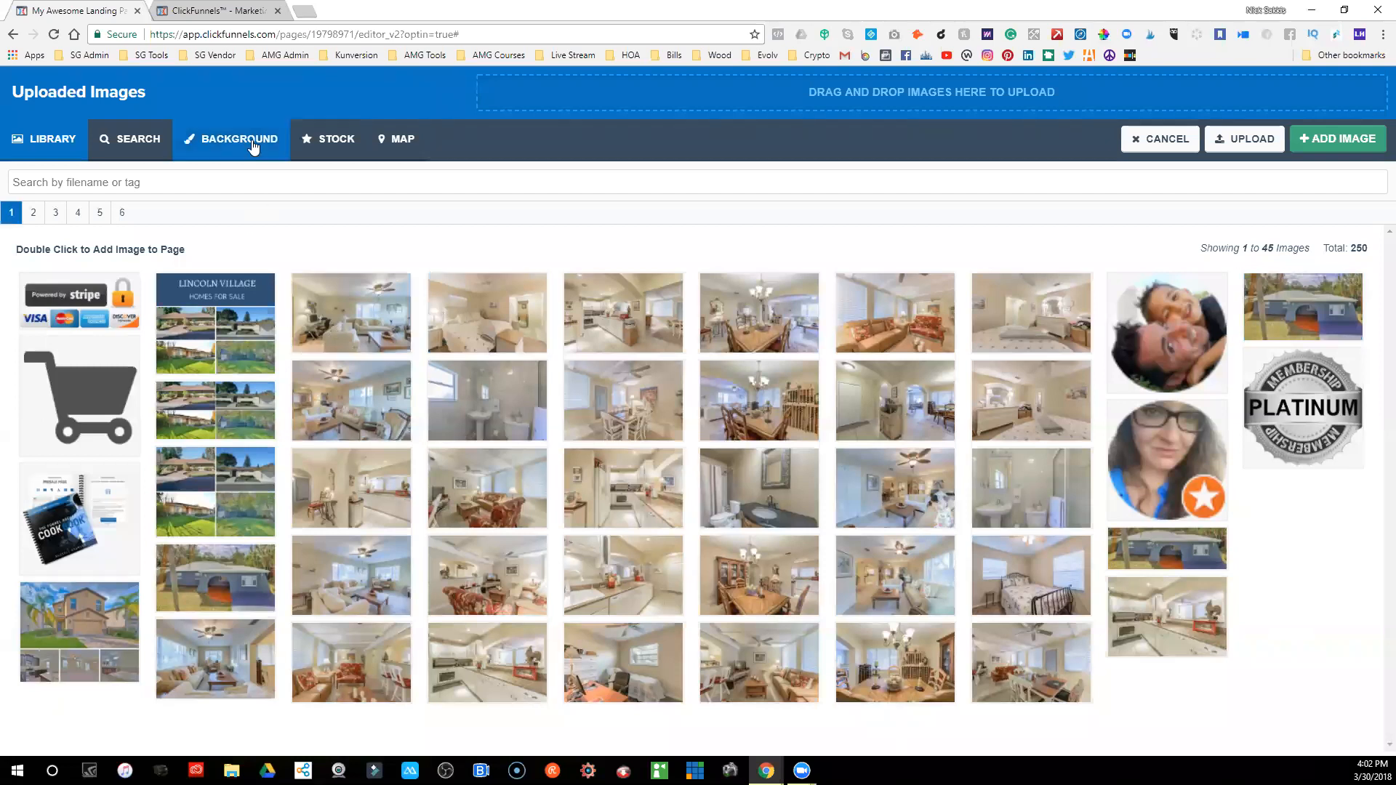
left_click(254, 144)
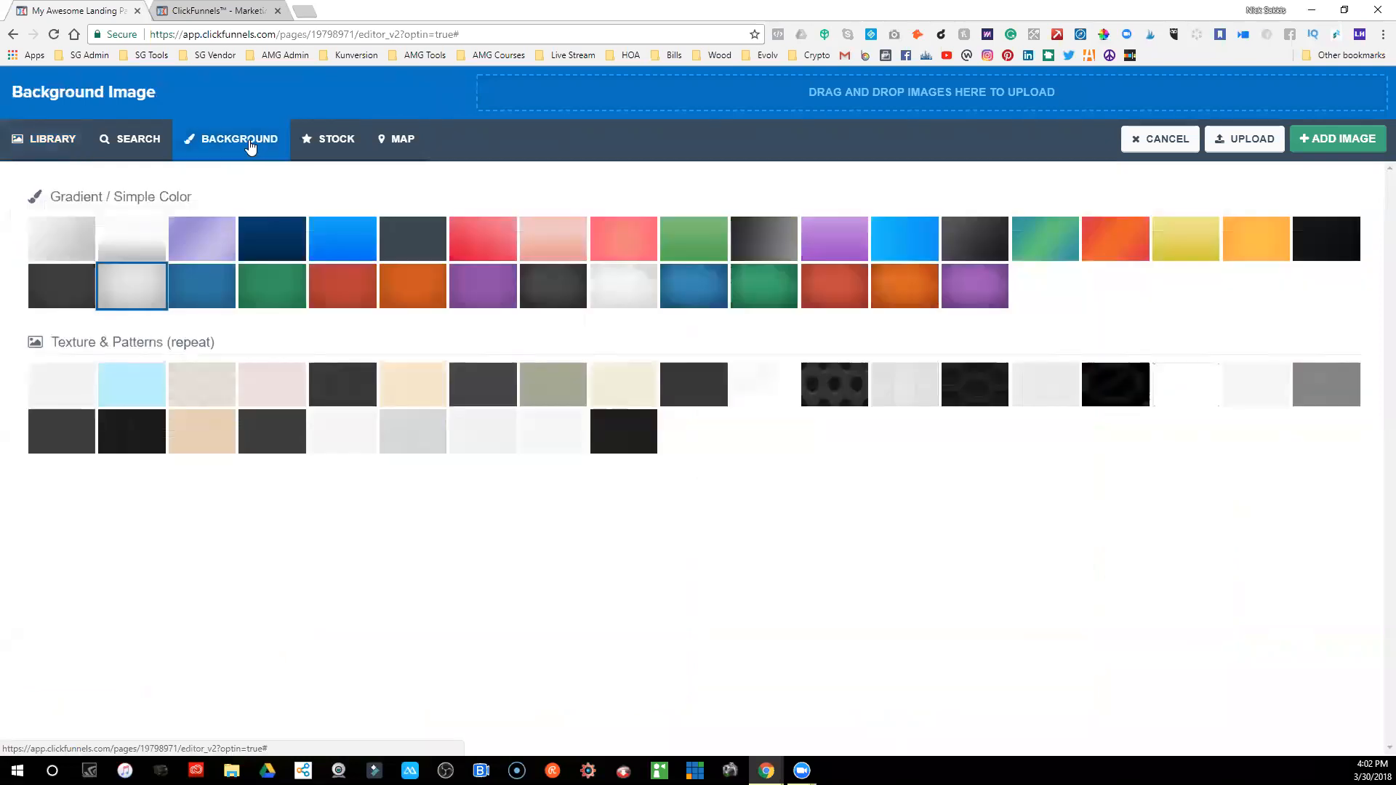
left_click(620, 292)
left_click(1341, 148)
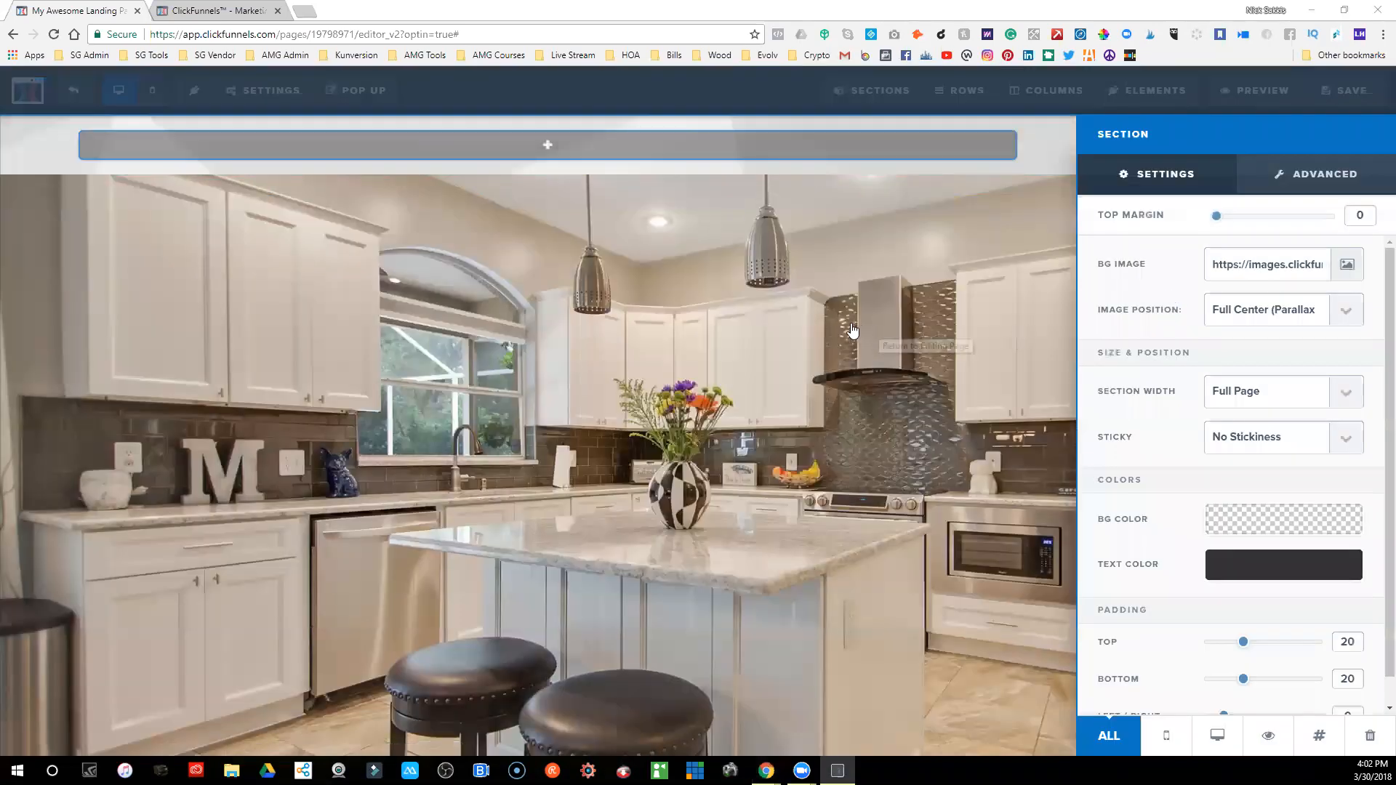
- Replace the header section's background with the dark slate-blue image from the built-in background images
left_click(1348, 264)
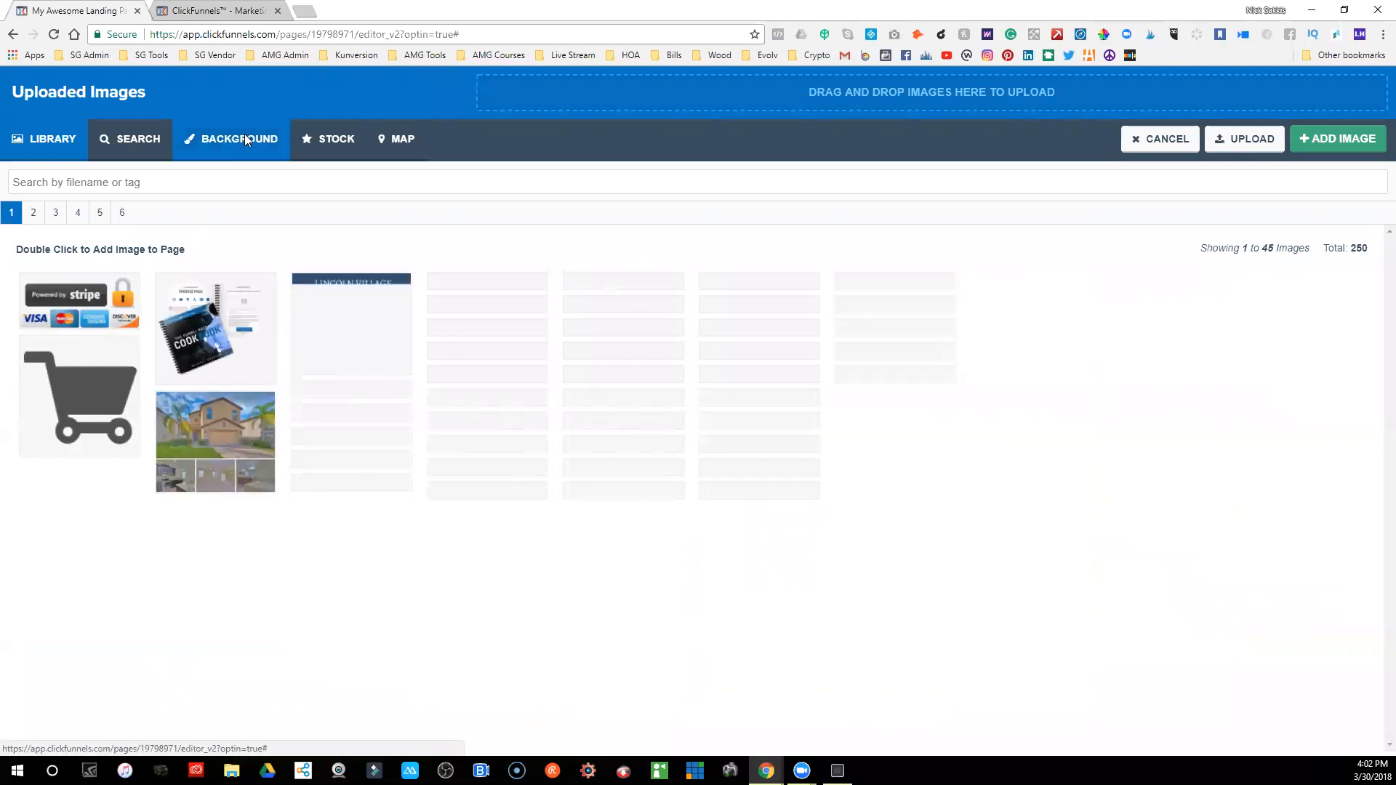
left_click(238, 139)
left_click(411, 240)
left_click(1317, 137)
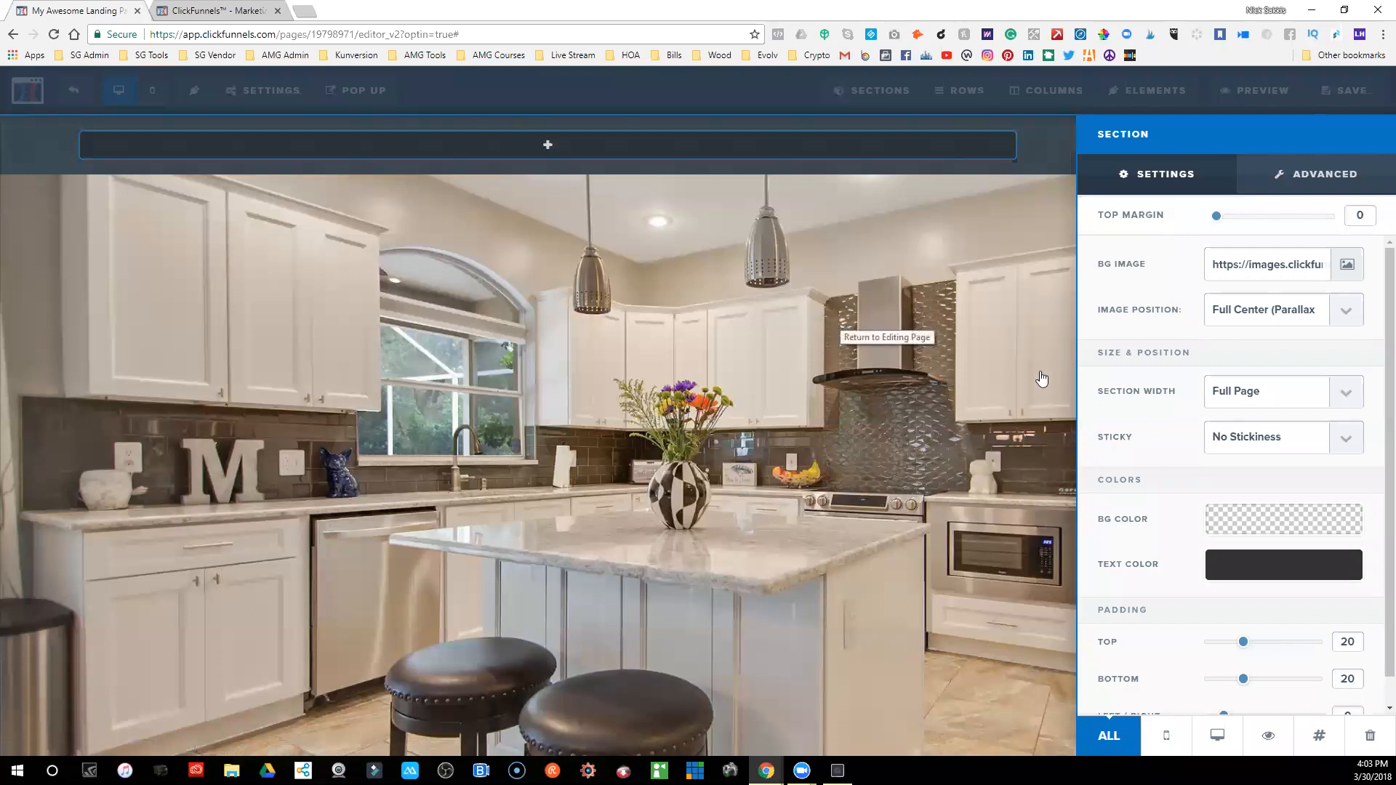
- Set the header section's top and bottom padding to 25 each
scroll(1135, 509, "down", 1)
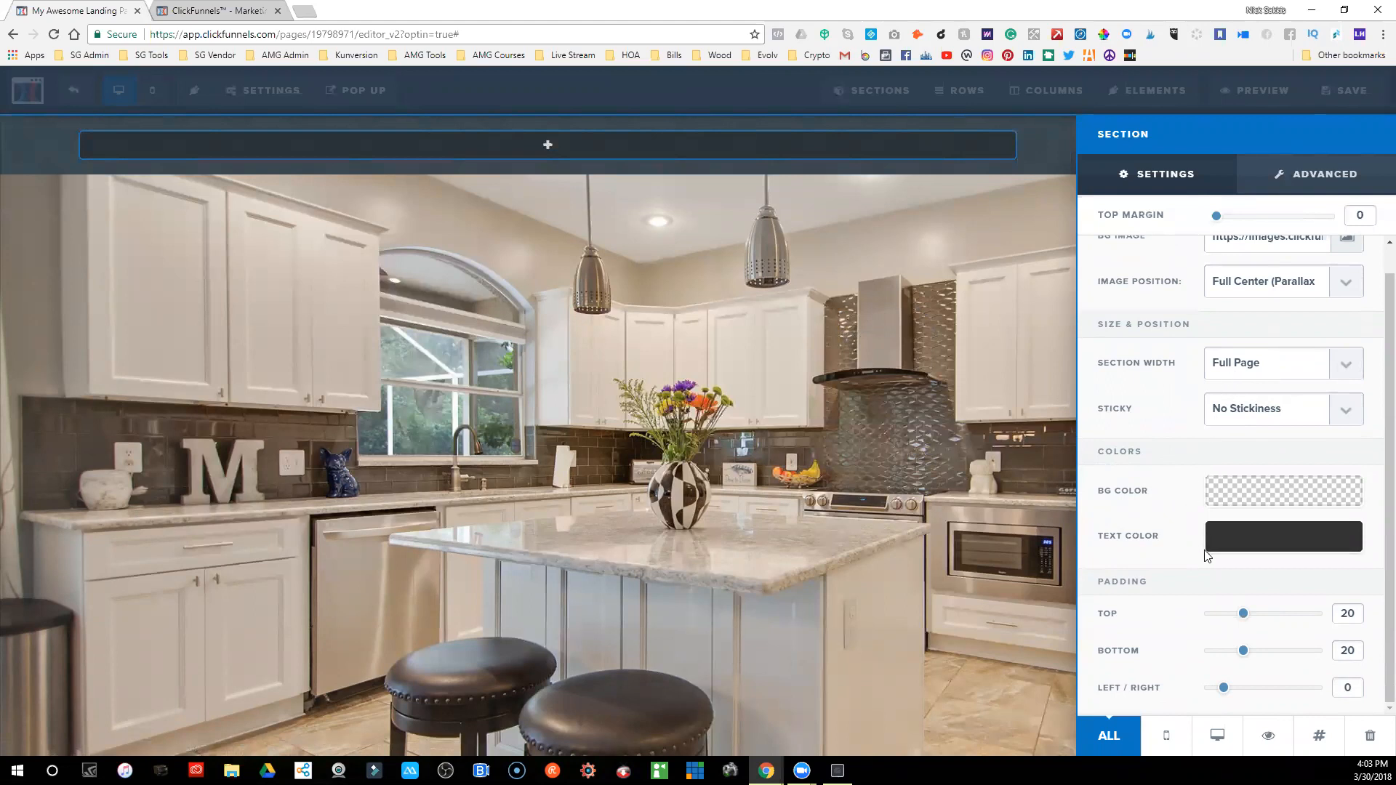
mouse_move(1244, 615)
left_mouse_down()
mouse_move(1275, 616)
mouse_move(1251, 624)
left_mouse_up()
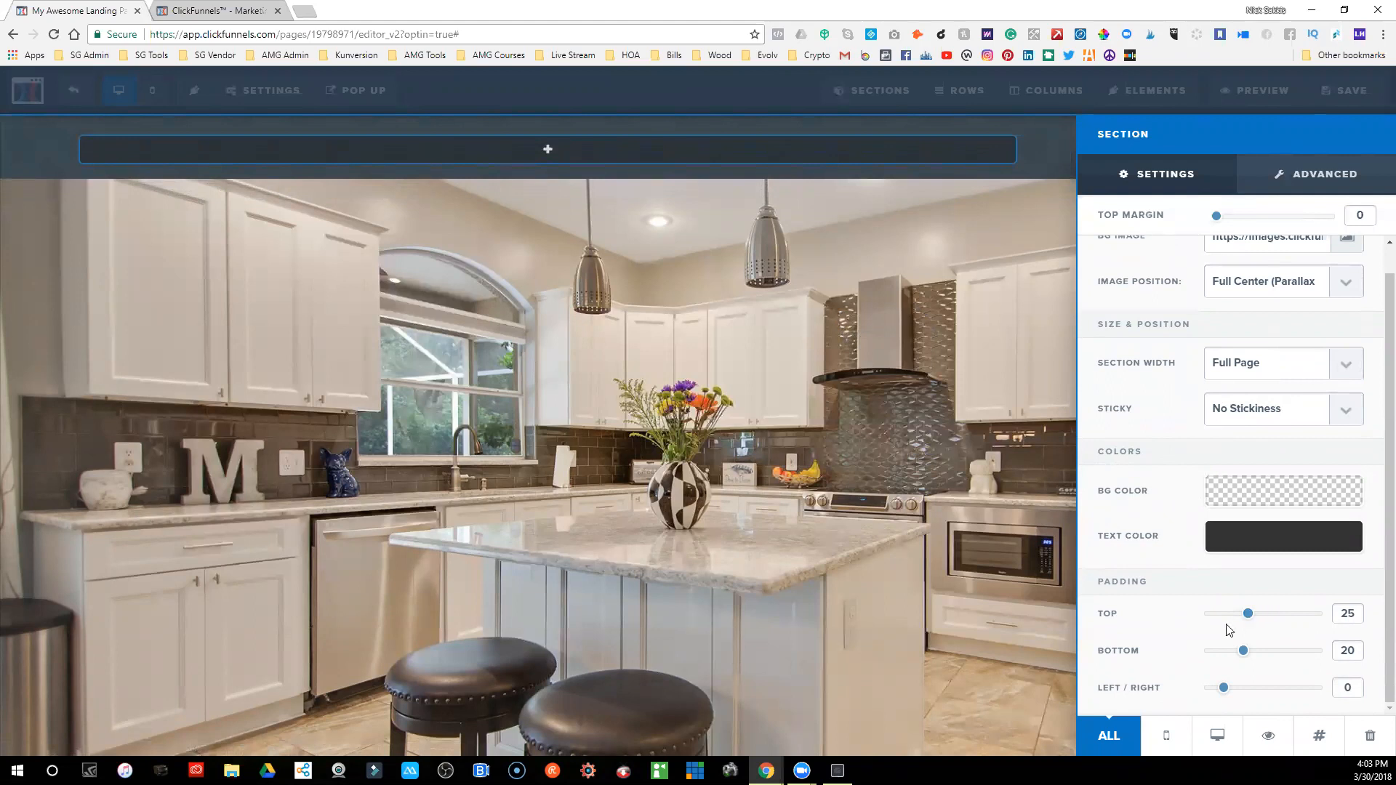
left_click_drag(1243, 658, 1257, 659)
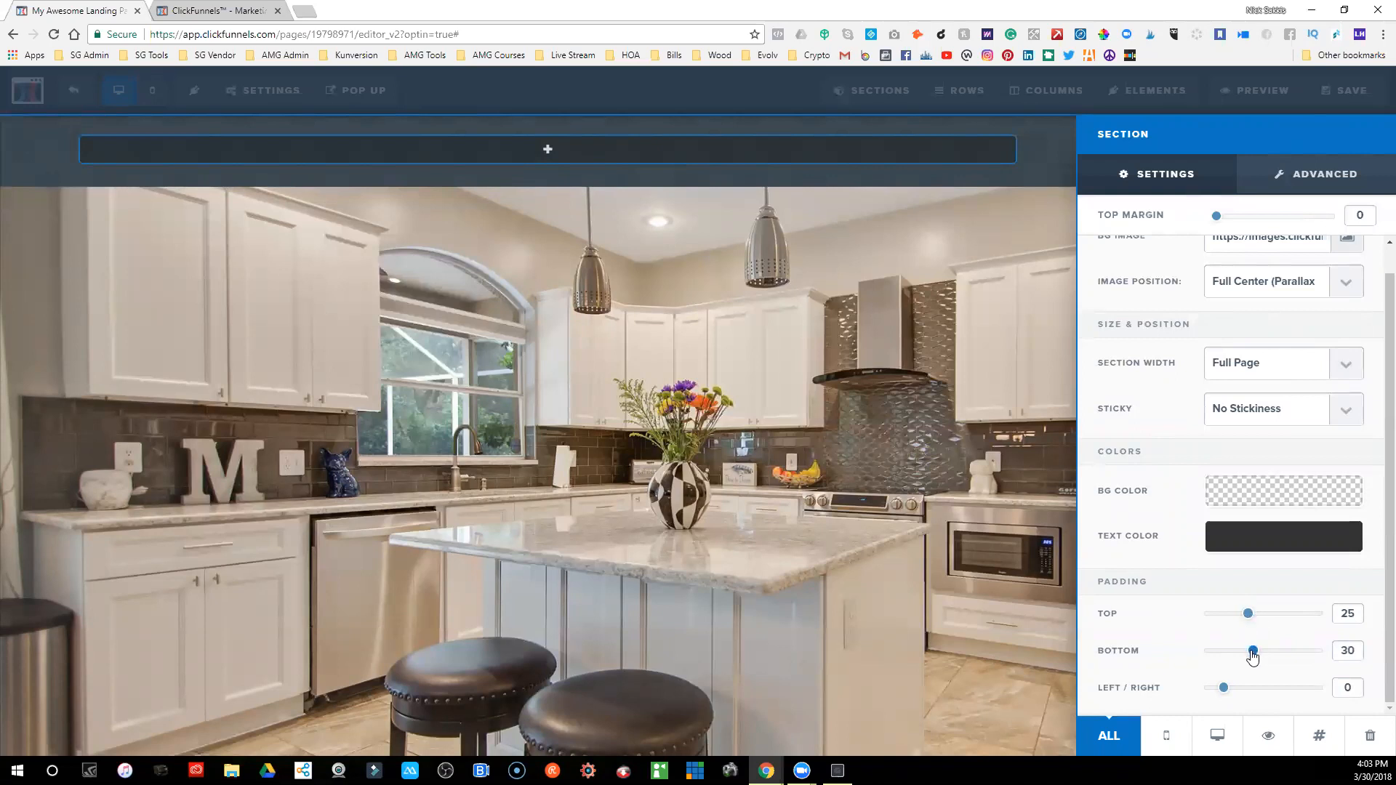
left_click_drag(1250, 657, 1247, 657)
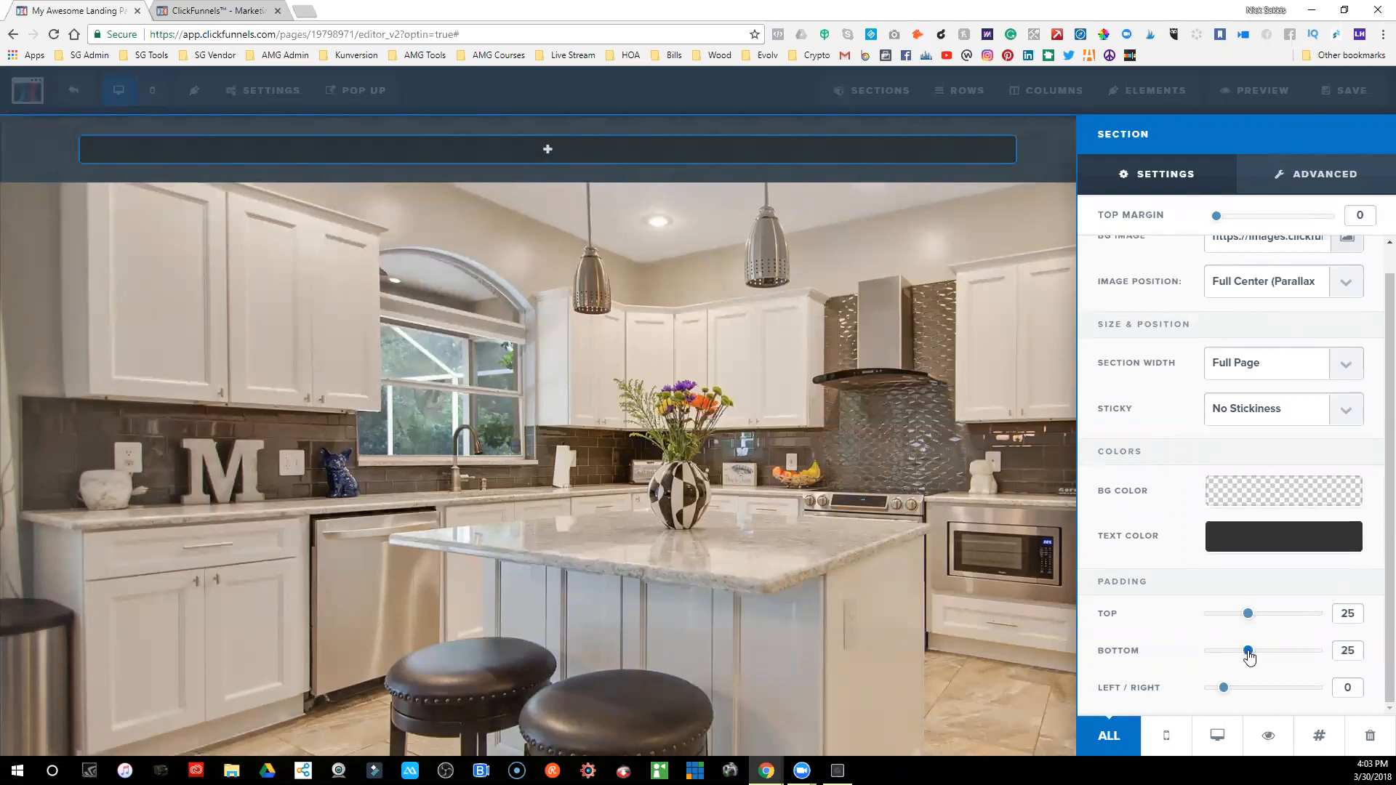
left_click(996, 498)
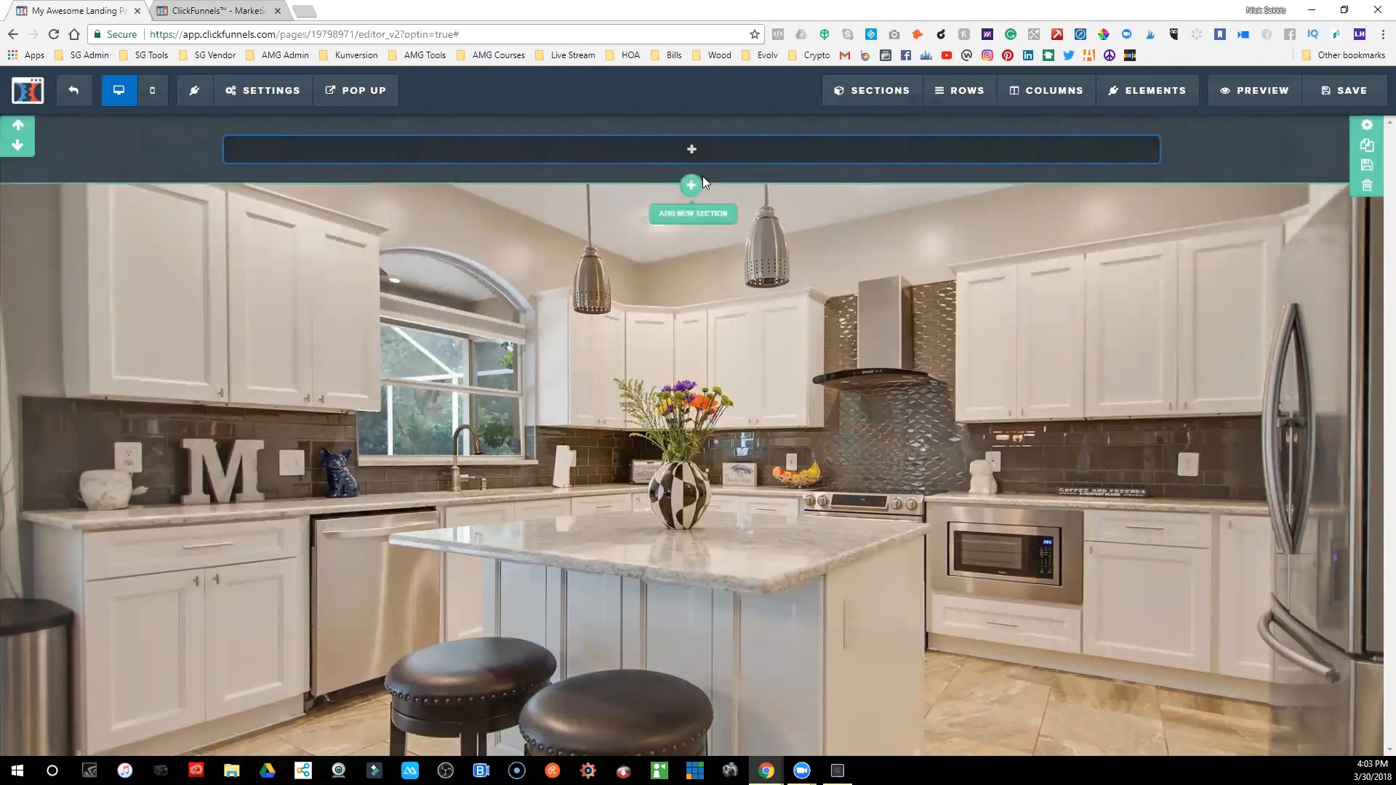
- Add a four-column row to the header section and place an image element in its first column
mouse_move(688, 151)
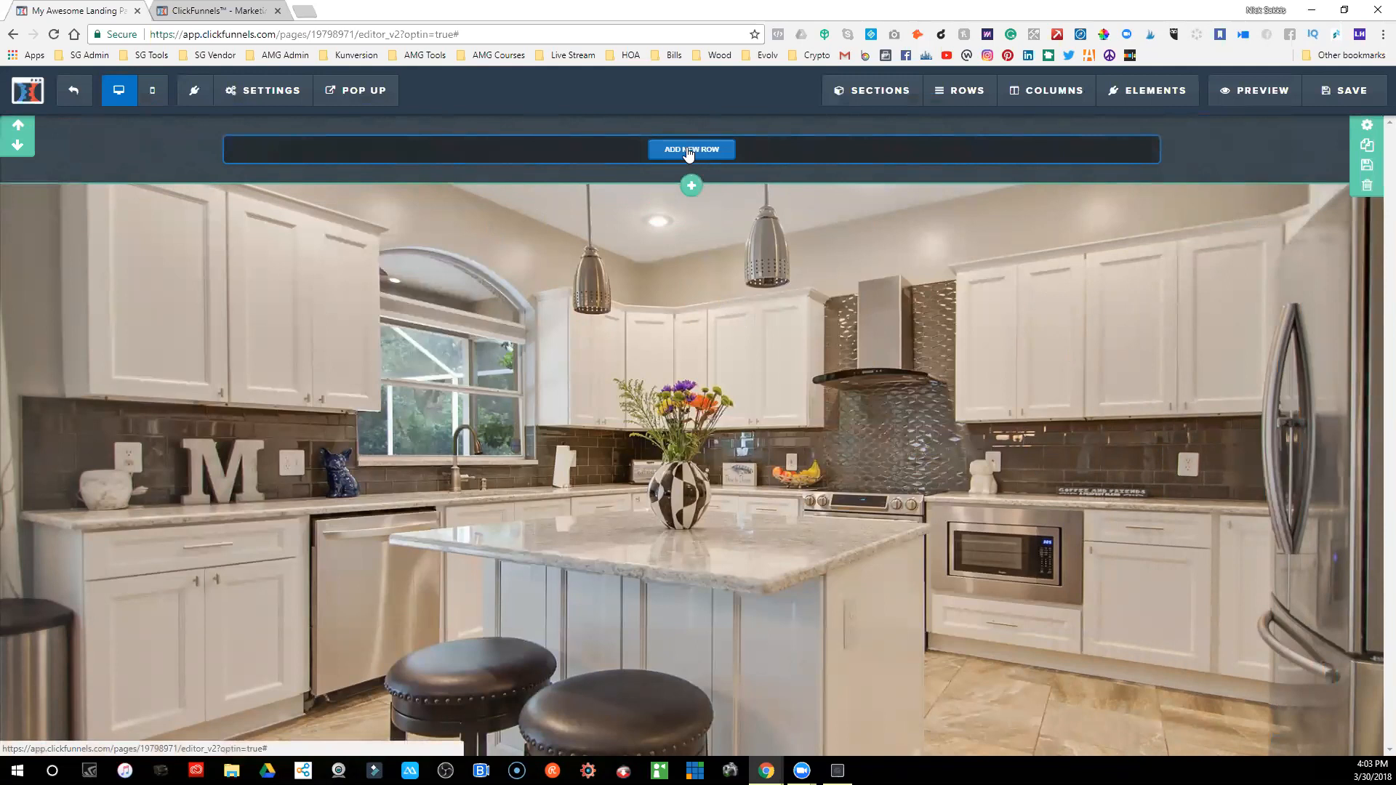
left_click(688, 151)
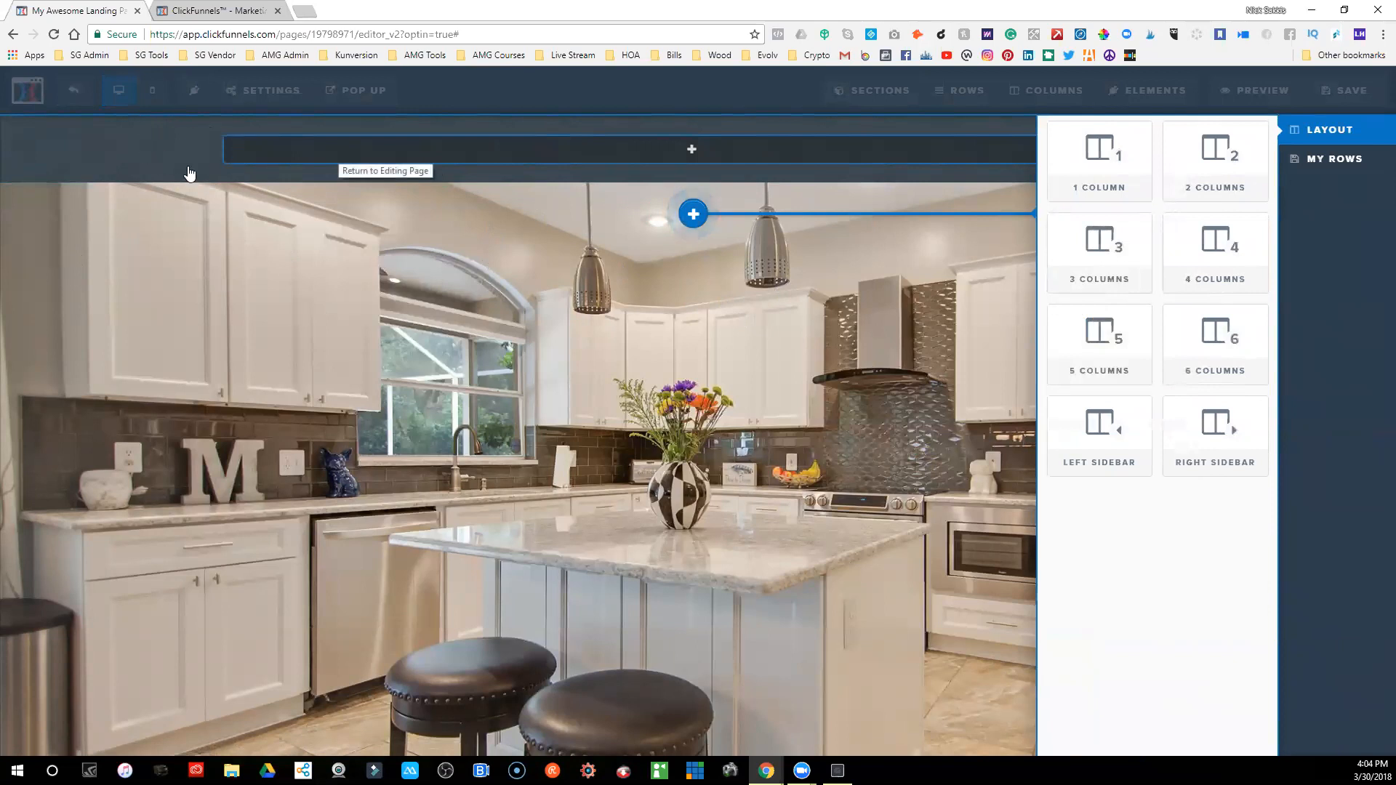
left_click(1222, 259)
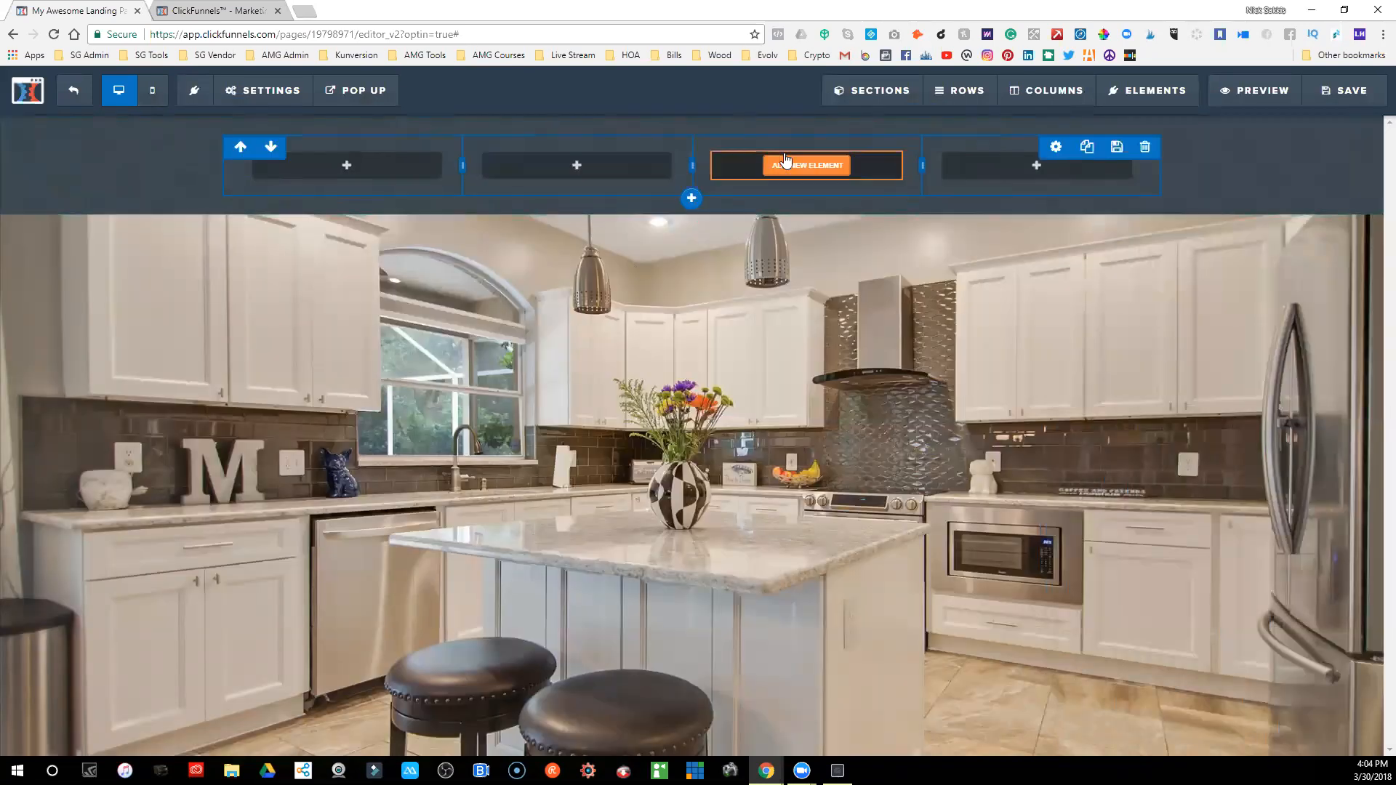
left_click(346, 171)
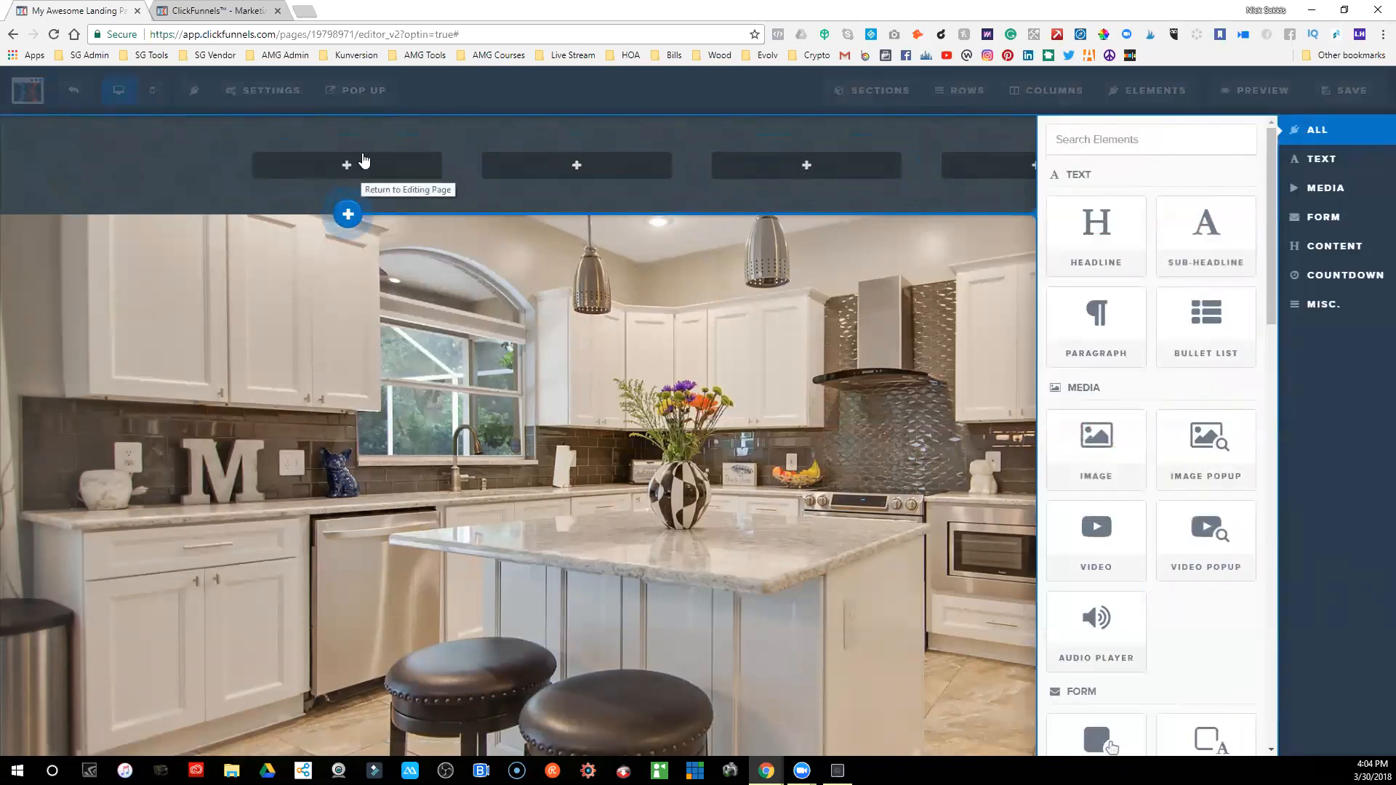
left_click(1095, 437)
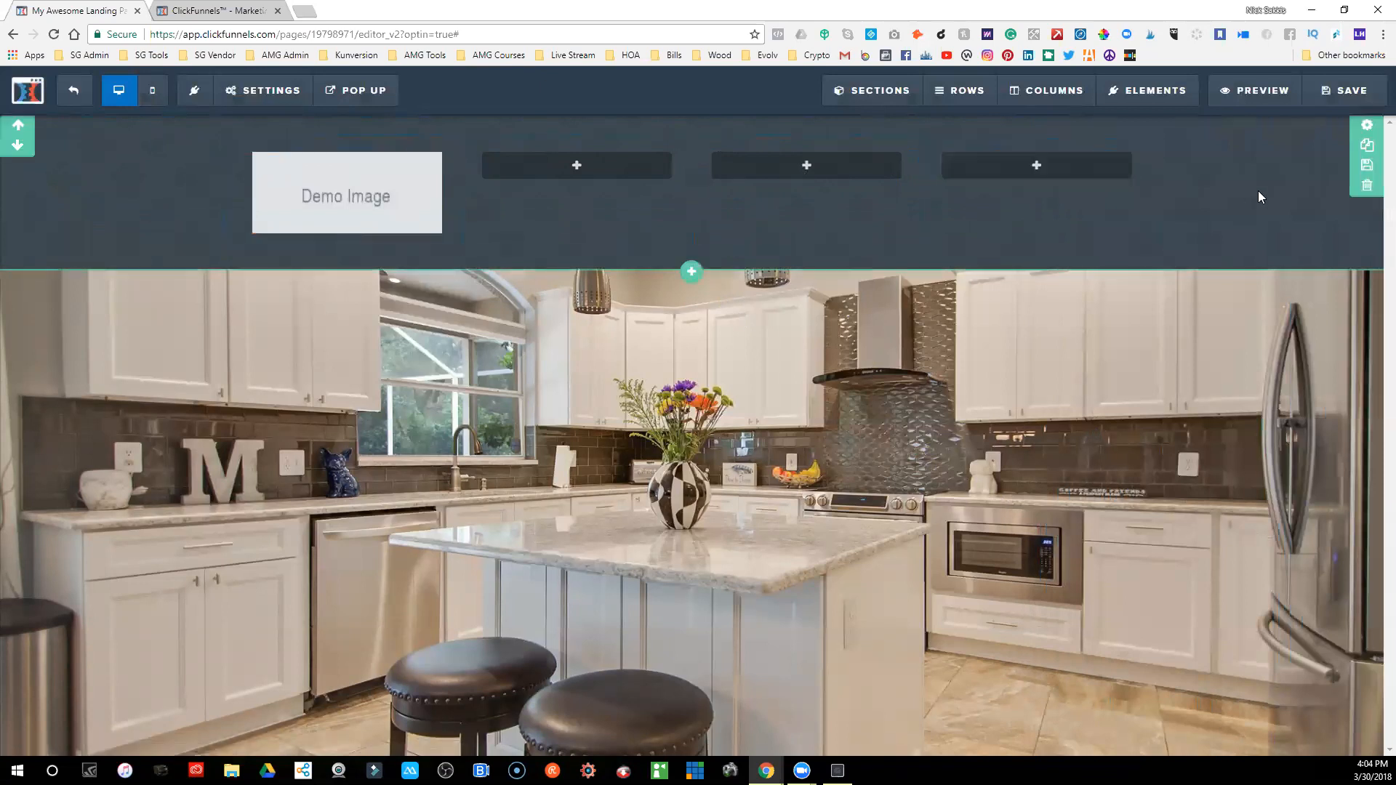
- Replace the demo image with the black Keller Williams logo banner from page 5 of the uploaded image library
left_click(387, 198)
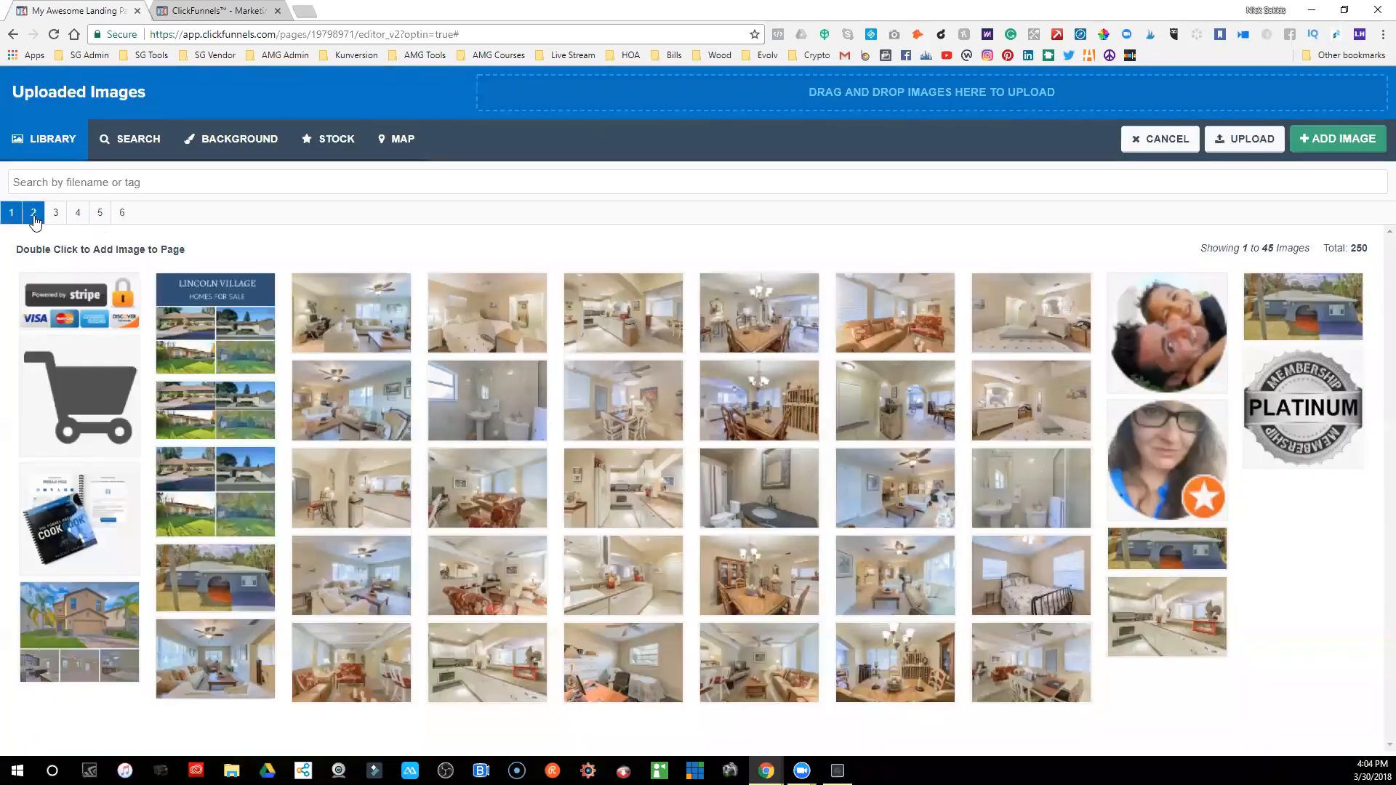
left_click(34, 218)
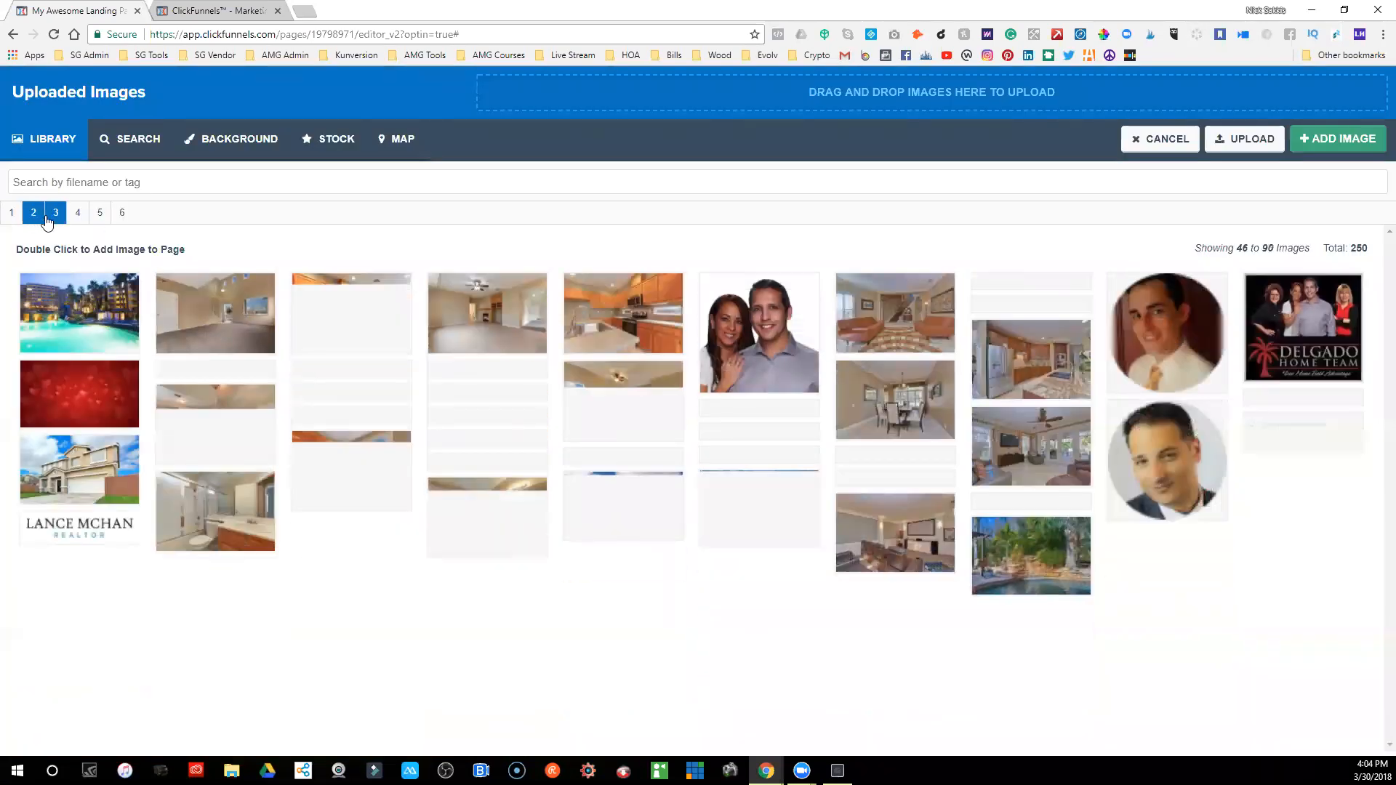
left_click(56, 216)
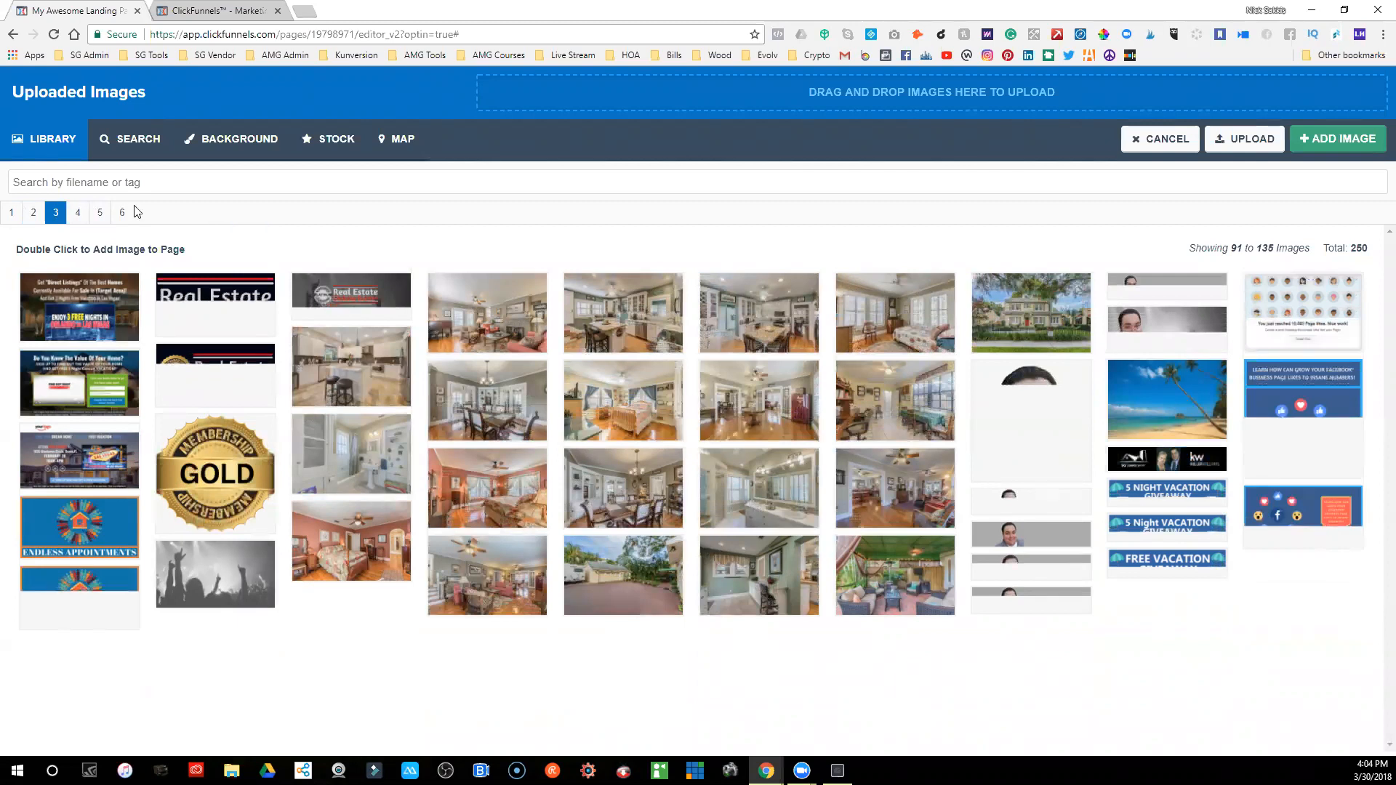
left_click(78, 213)
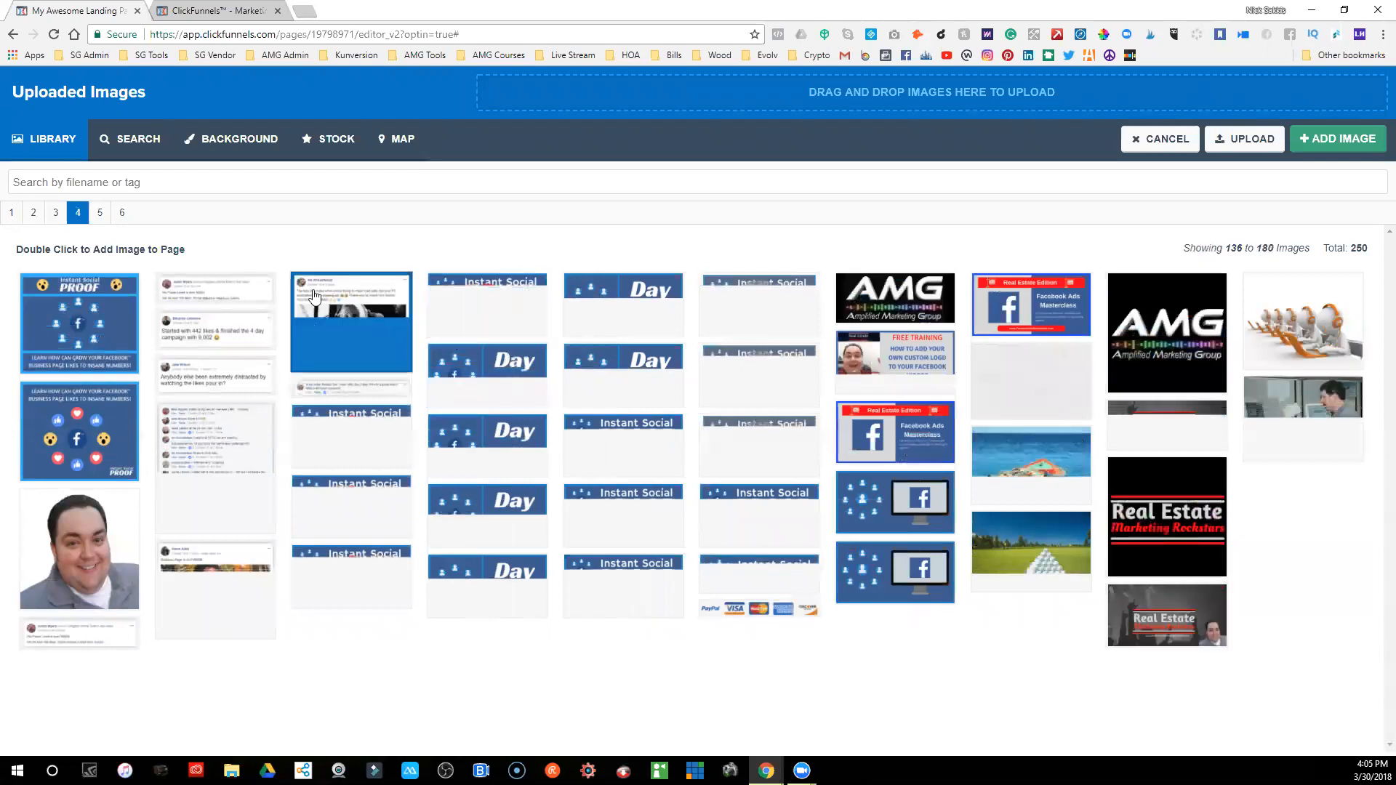
left_click(99, 213)
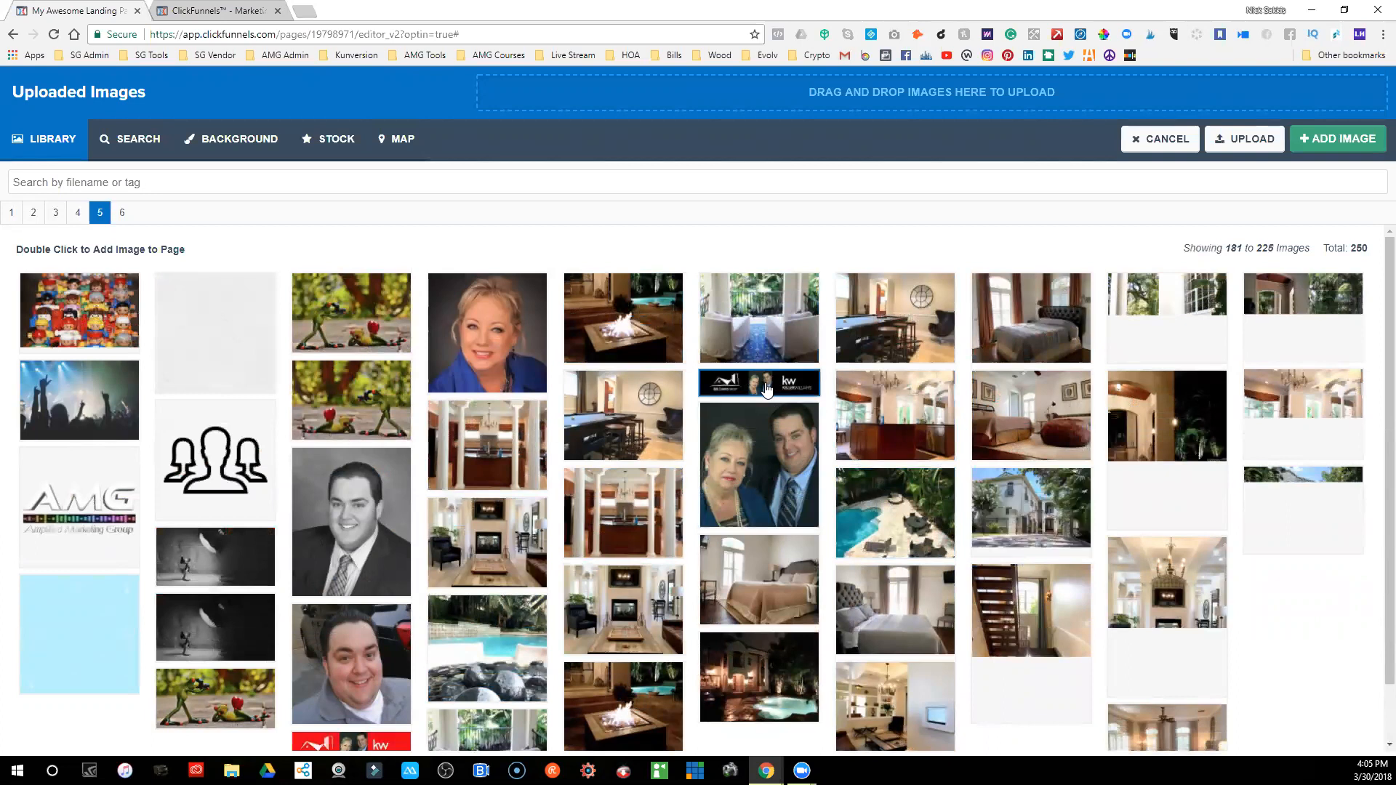
scroll(782, 473, "down", 1)
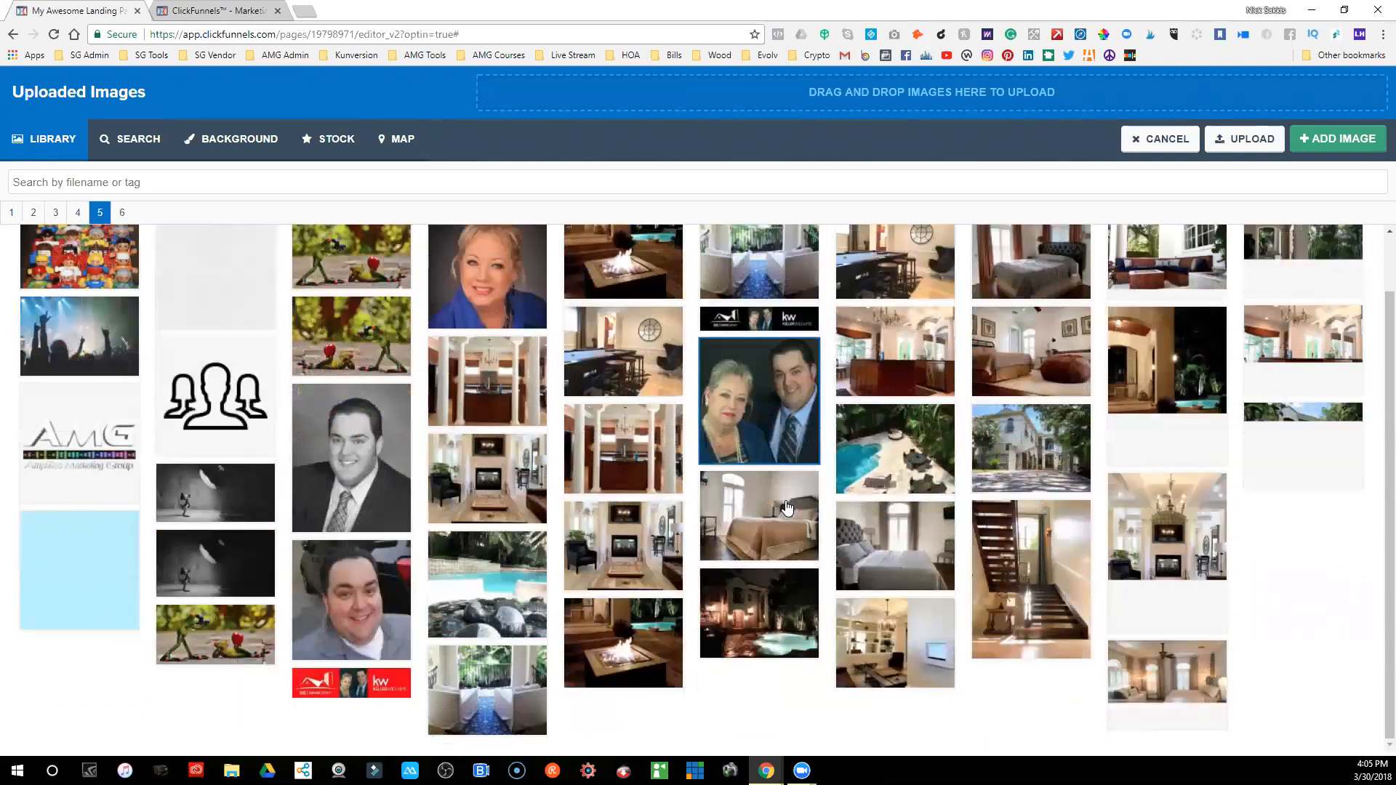
scroll(784, 500, "up", 1)
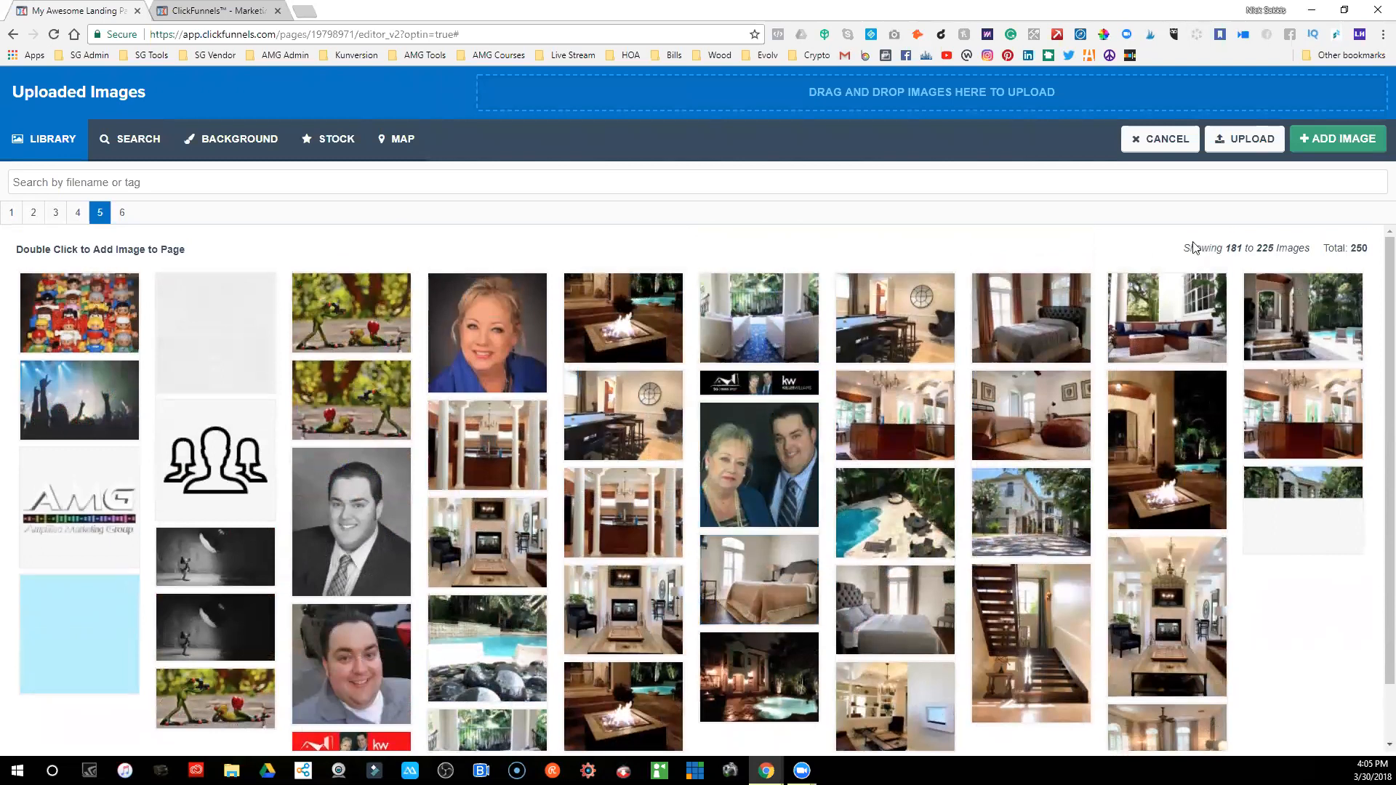
left_click(1340, 145)
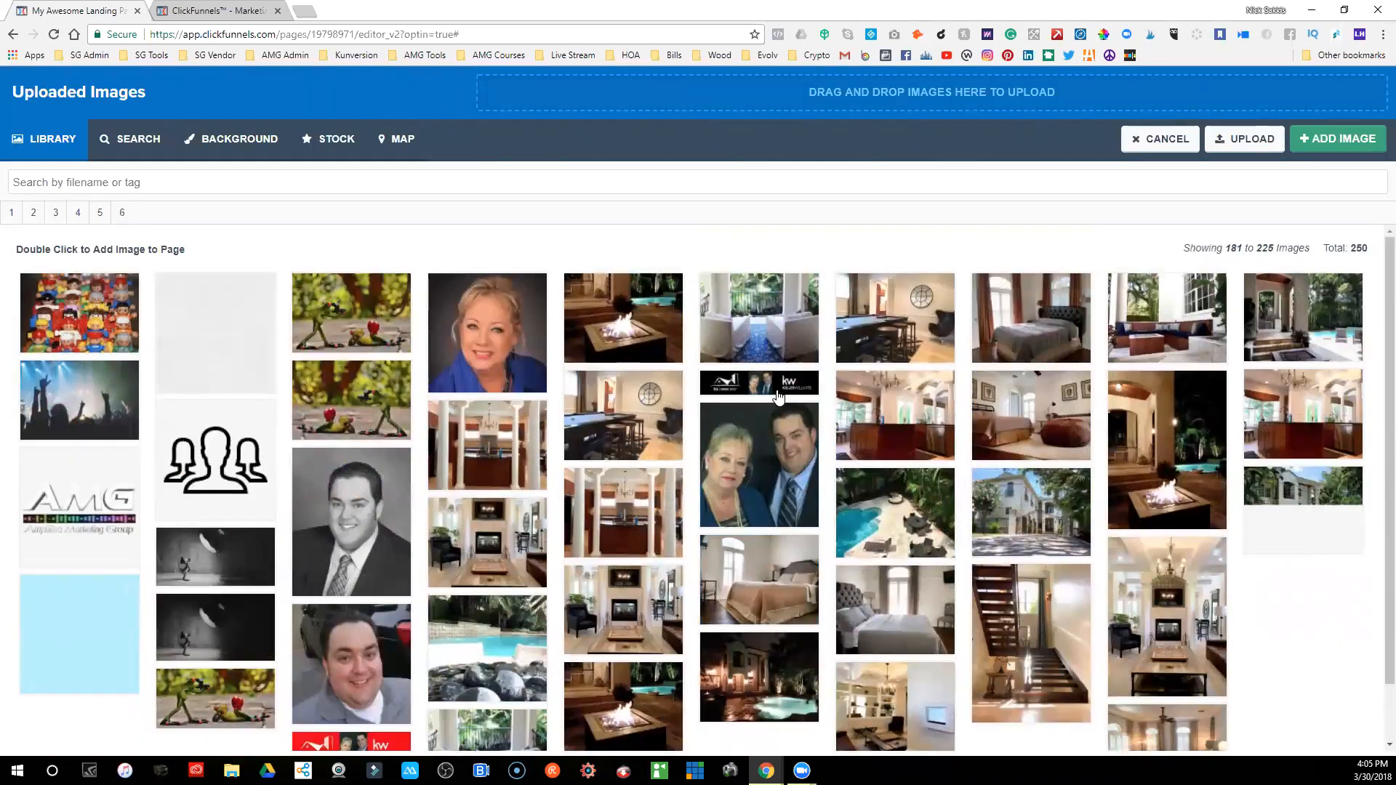
left_click(775, 381)
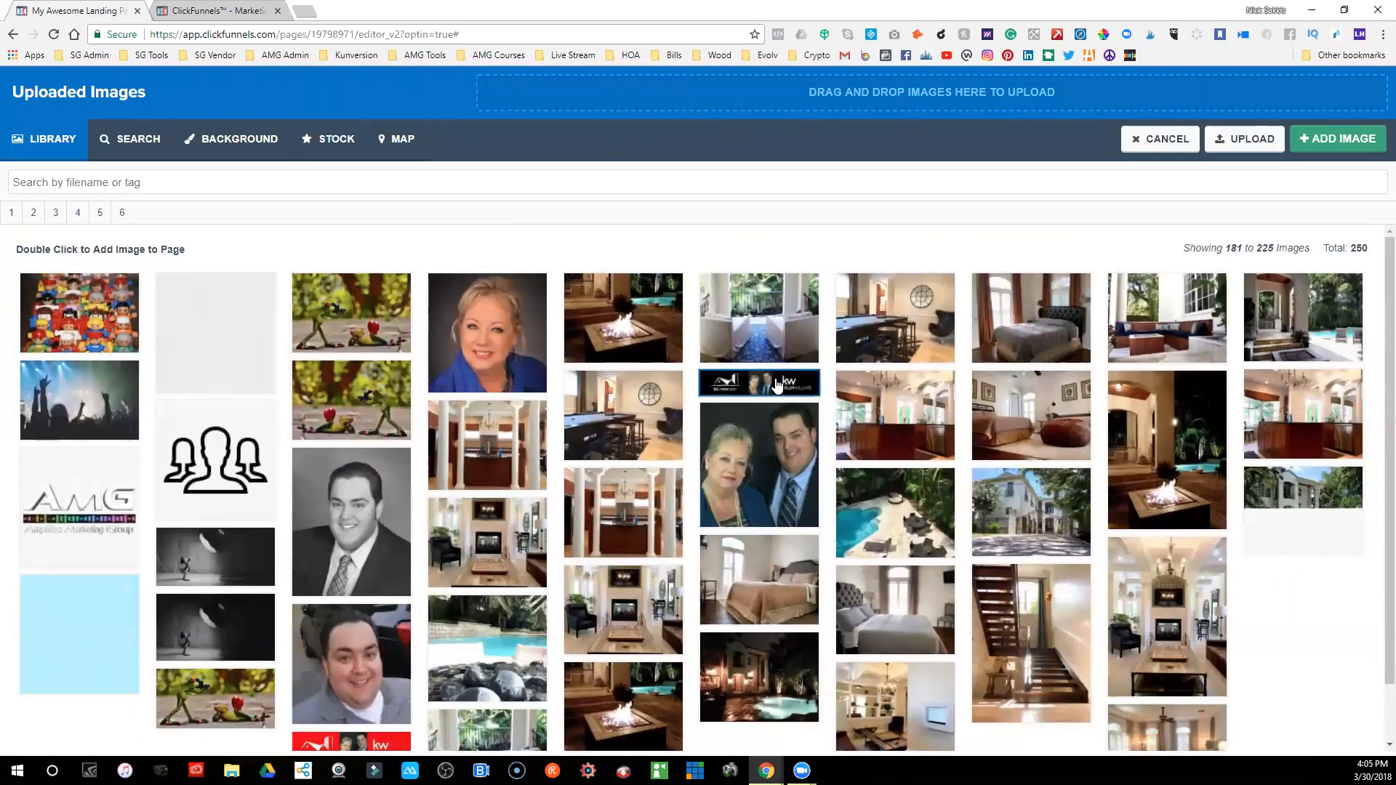
left_click(1335, 142)
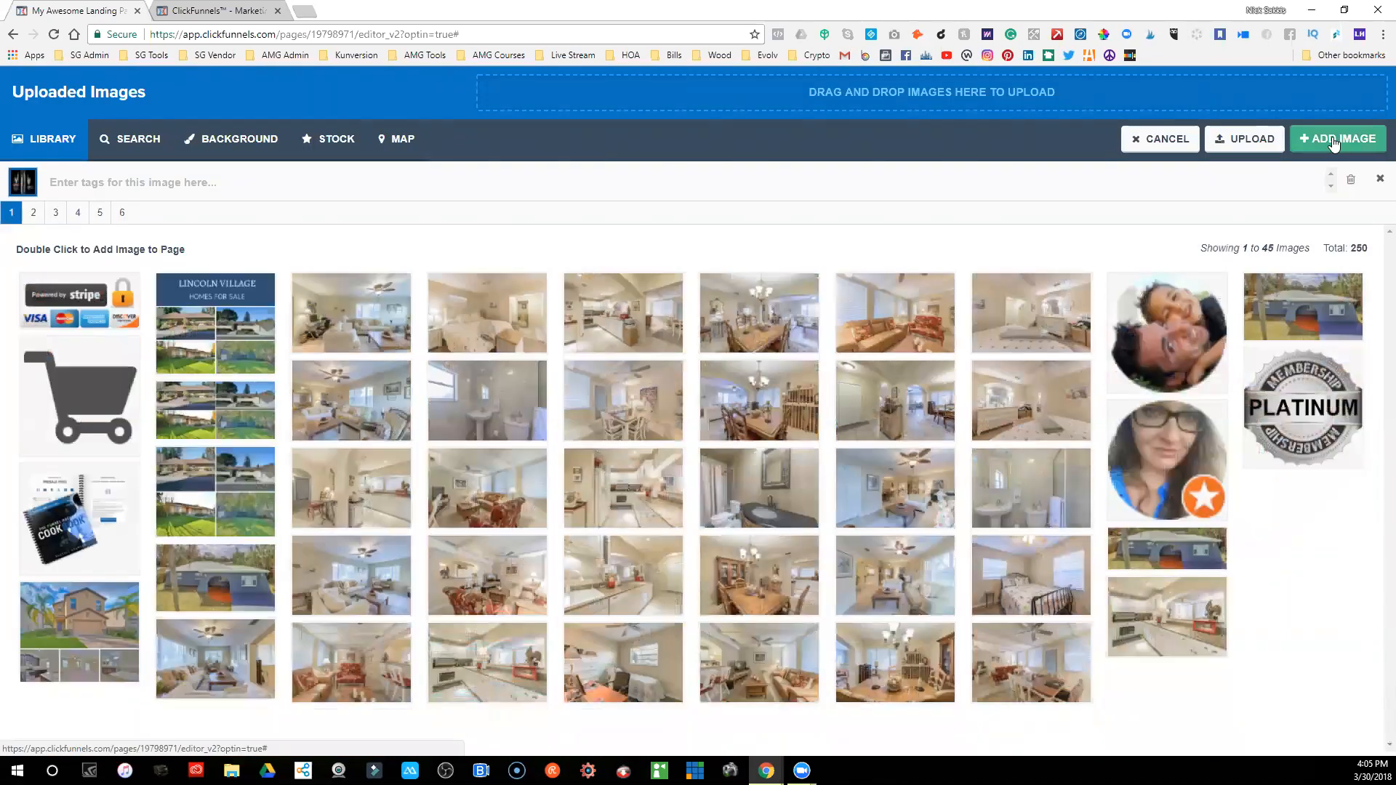
left_click(99, 212)
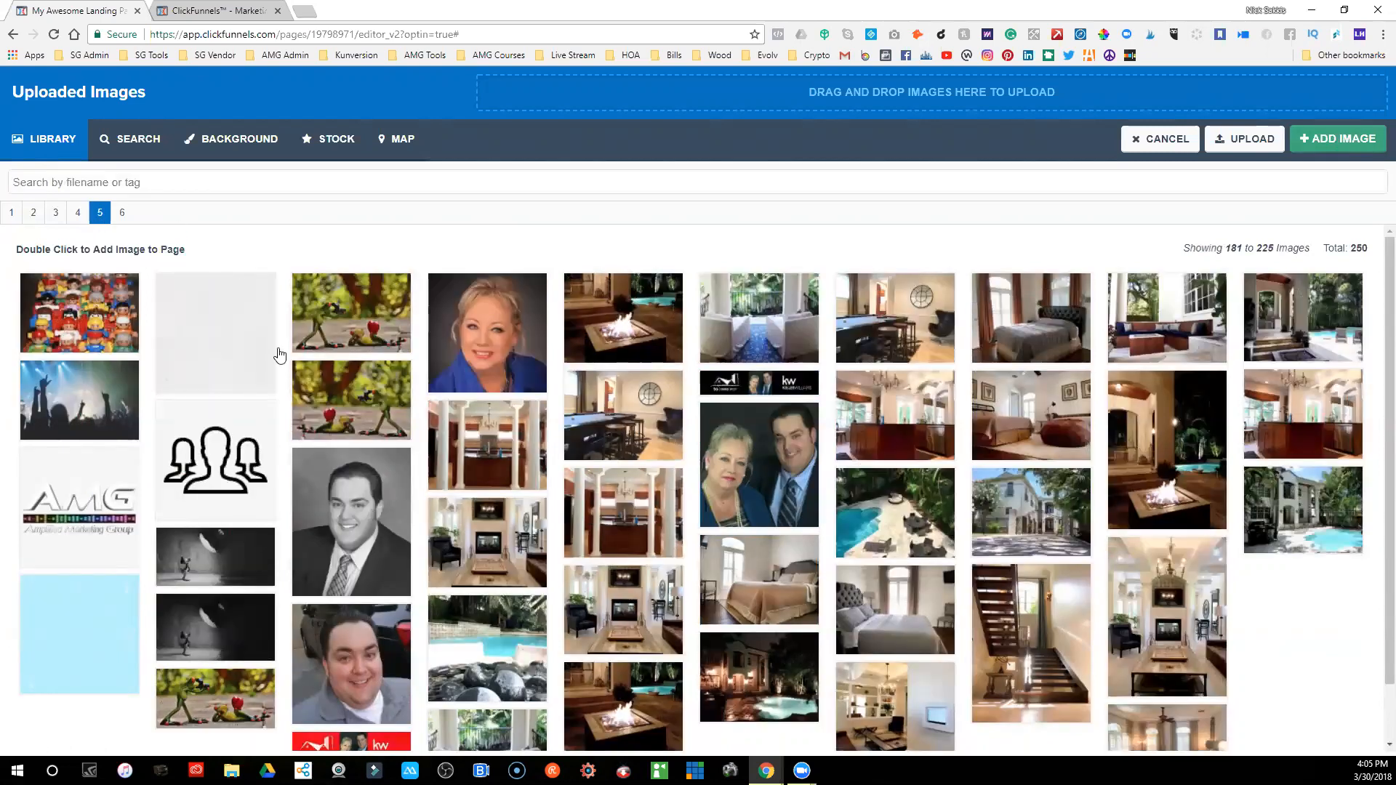
left_click(738, 389)
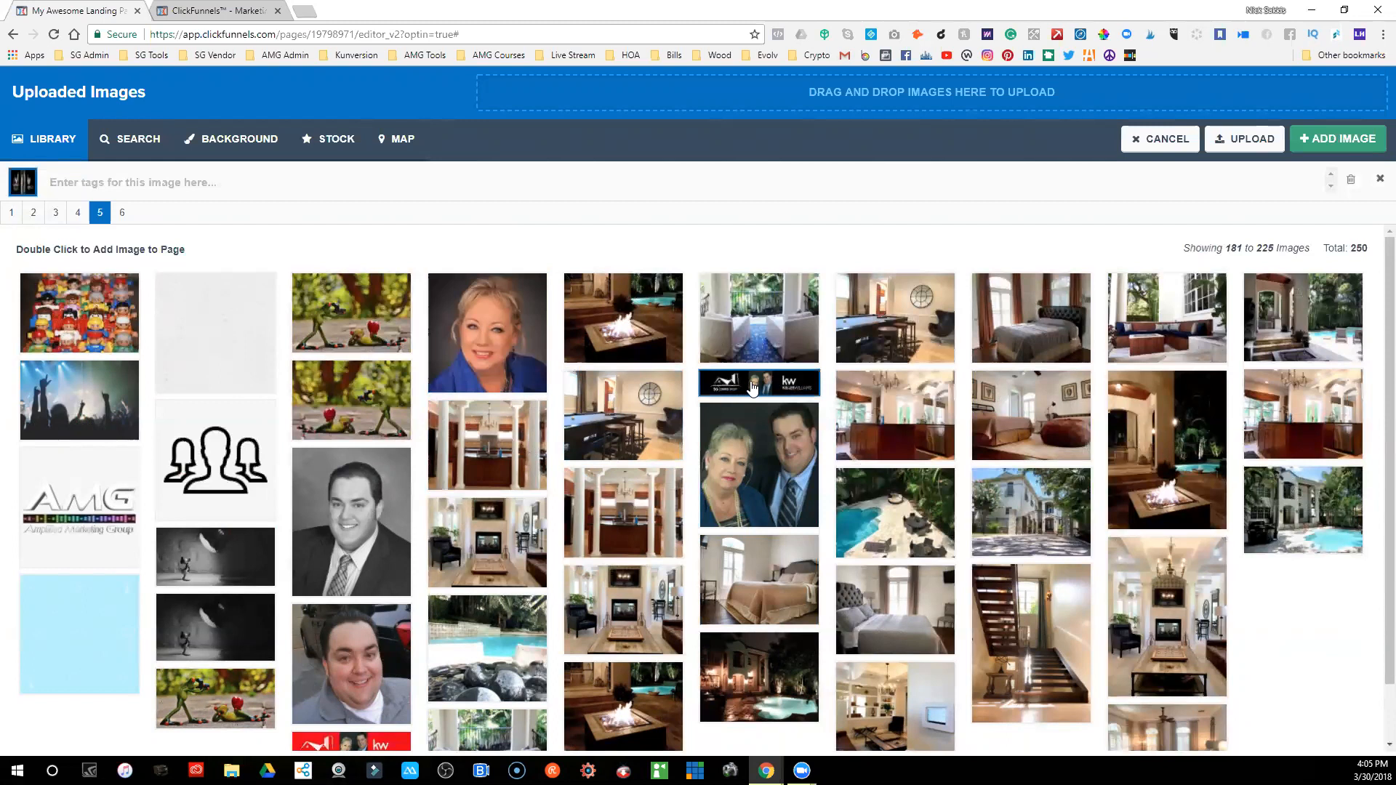
left_click(1334, 142)
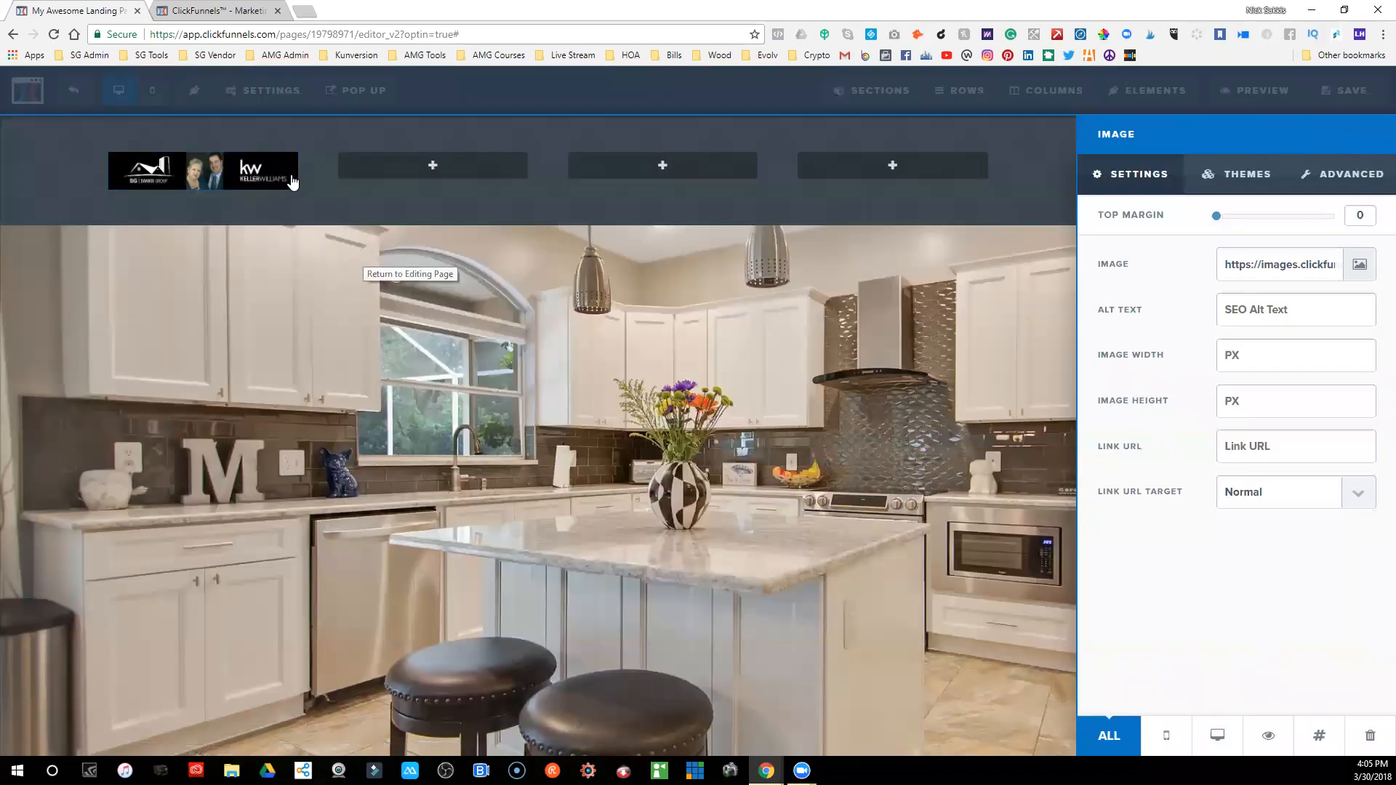
- Set the logo banner's image width to 350 px after trying 150 and 250 px
left_click(1257, 356)
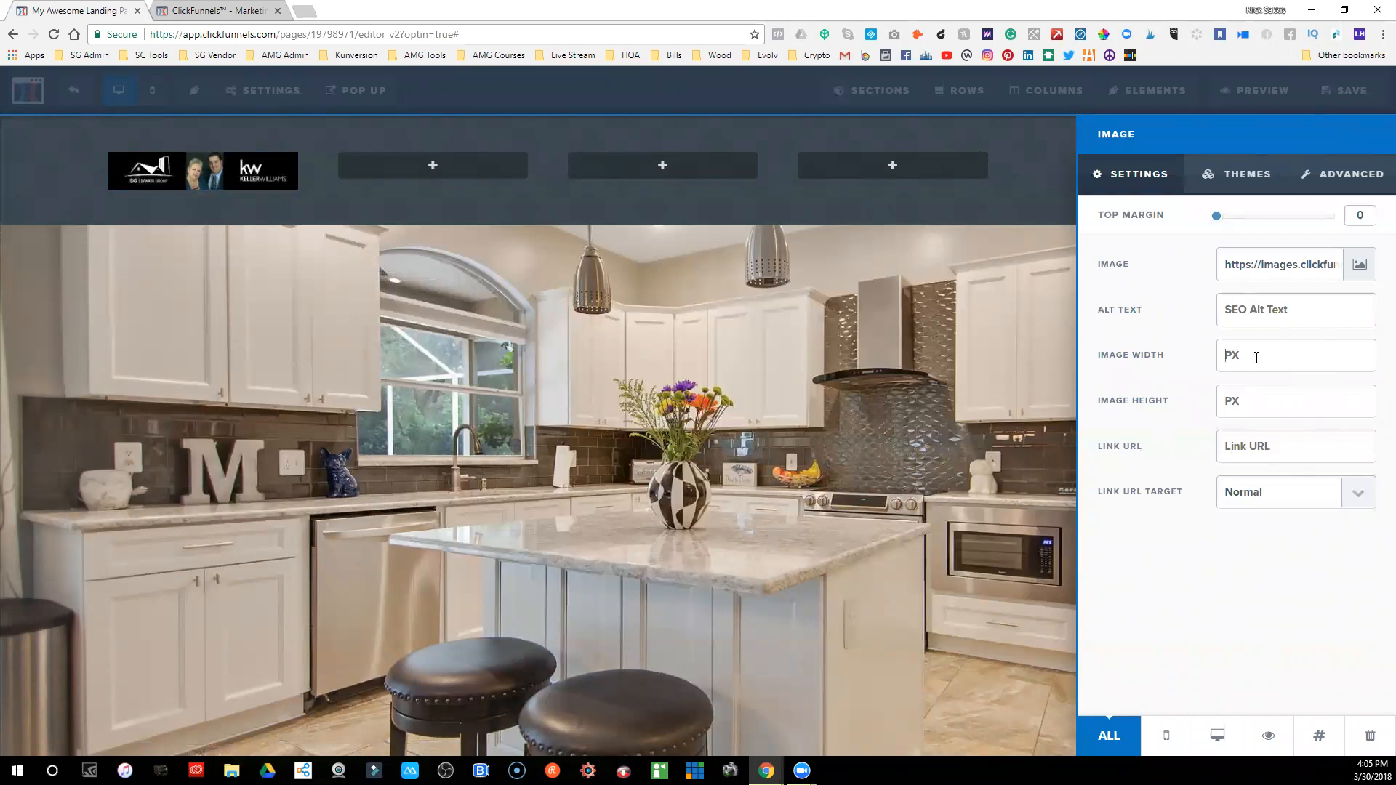
type("150")
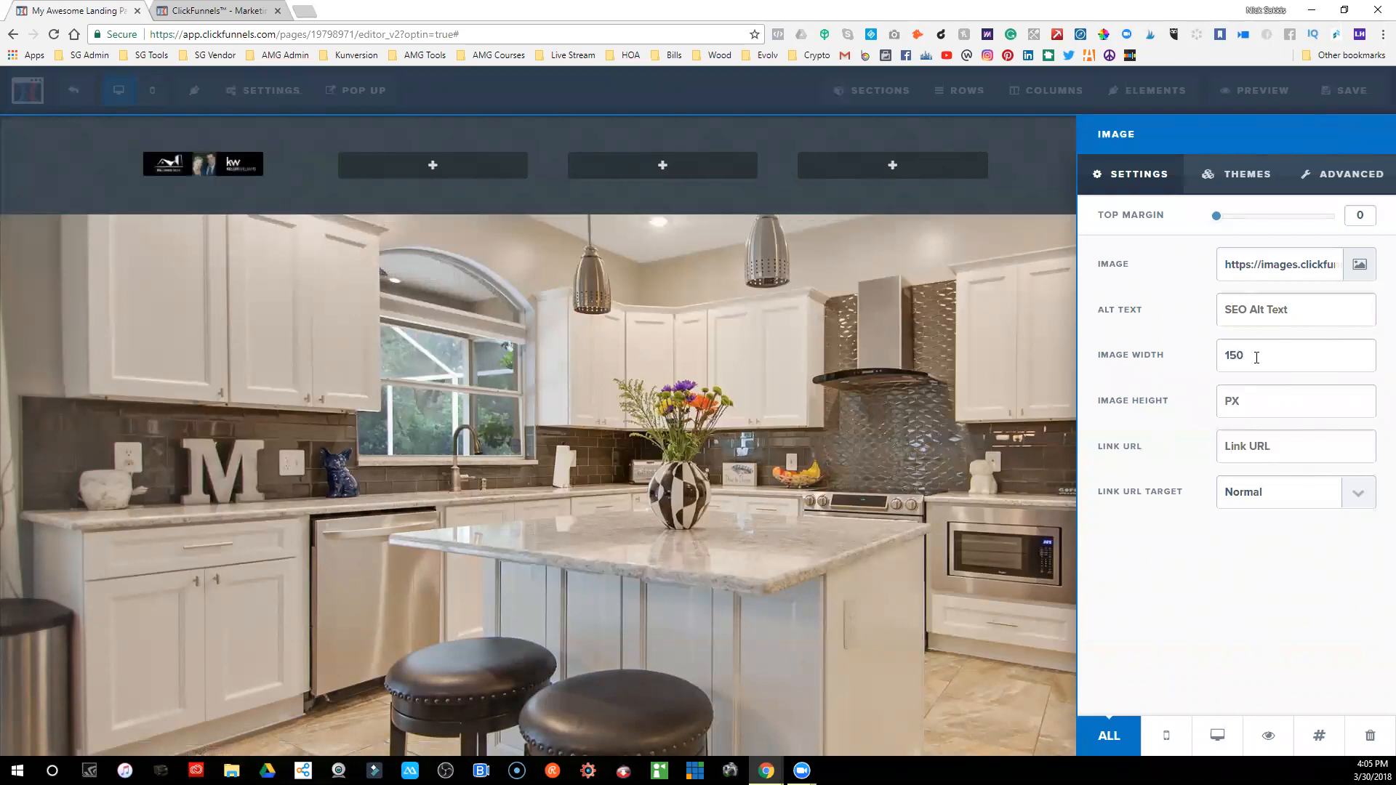
key("BackSpace")
key("BackSpace")
key("BackSpace")
type("250")
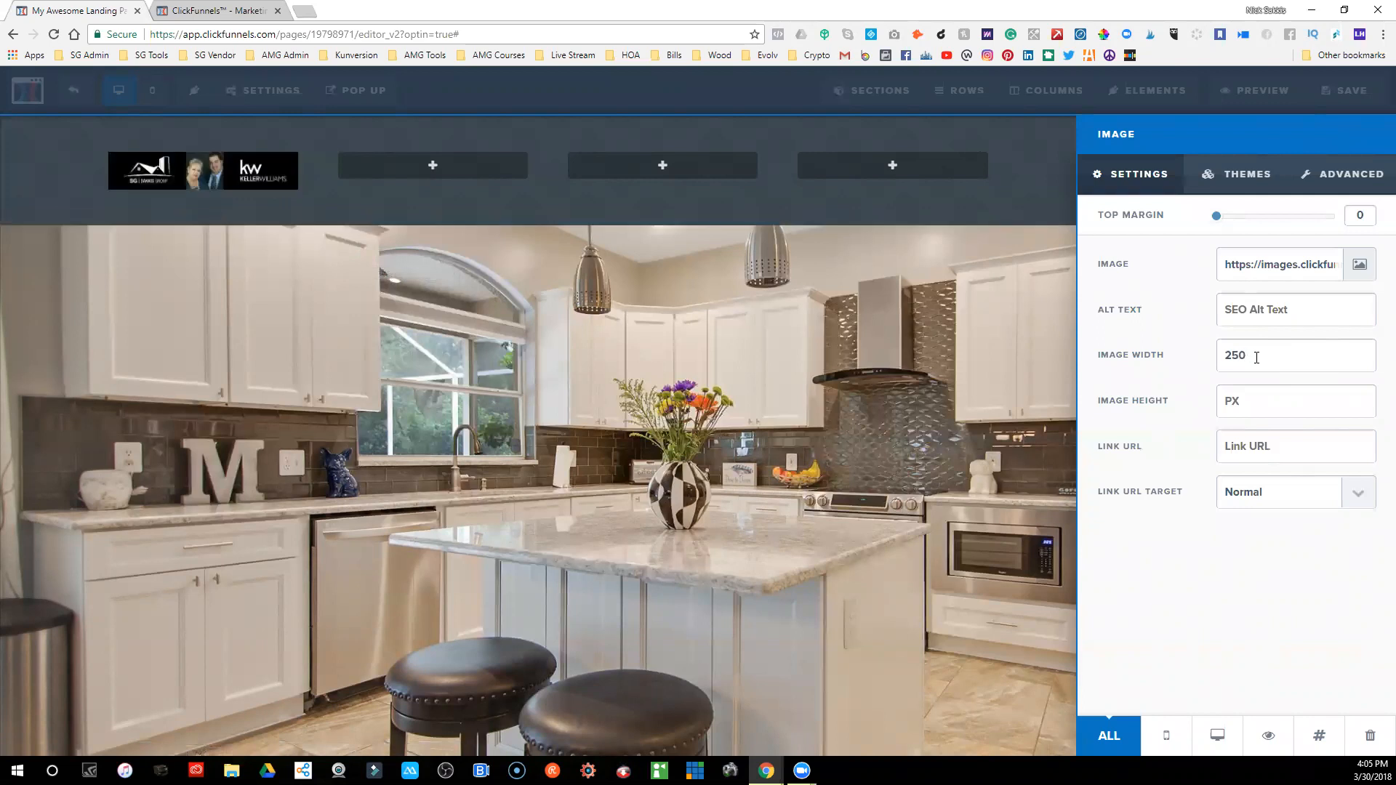
left_click(1234, 355)
key("BackSpace")
type("3")
left_click(1014, 336)
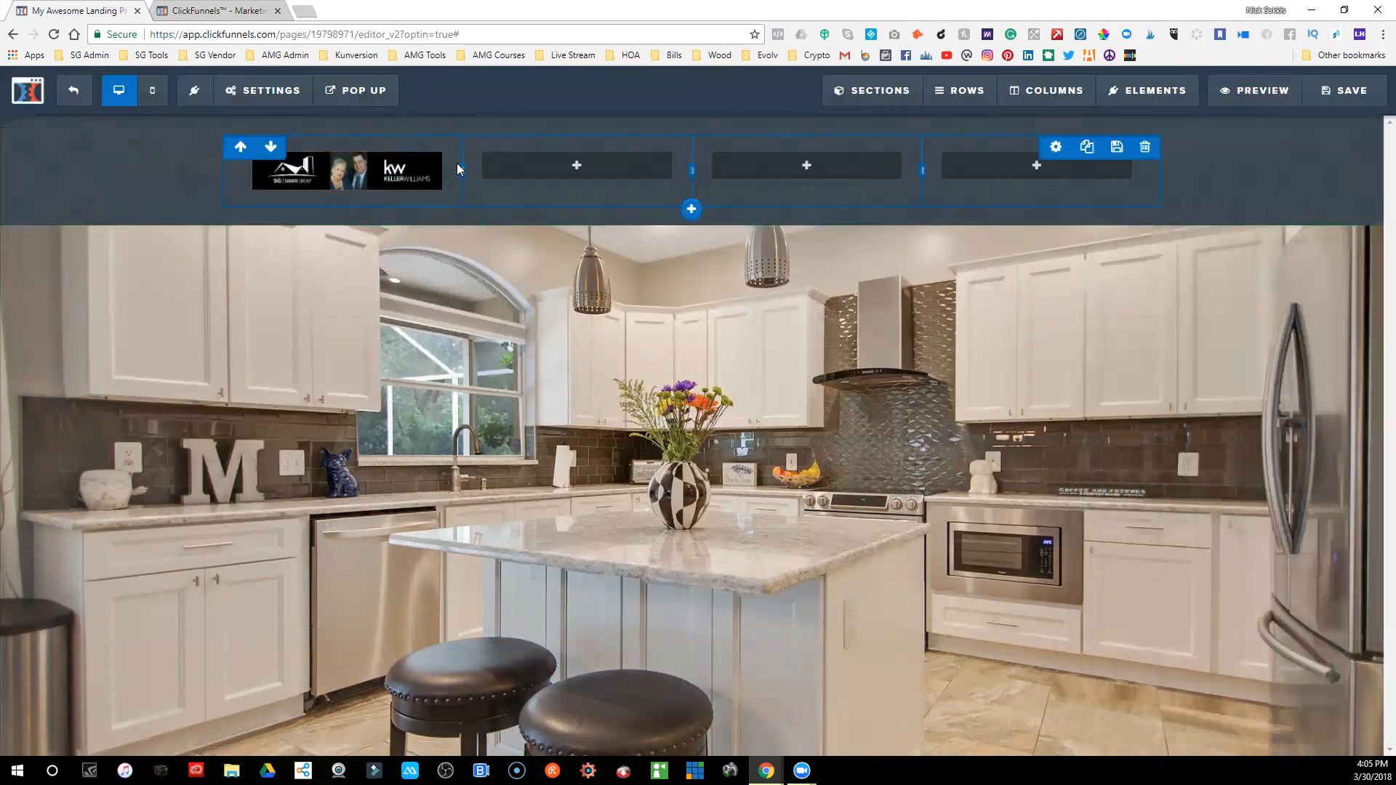
- Set the four-column row's top and bottom padding to -20 each
left_click(1056, 149)
left_click_drag(1256, 580, 1186, 624)
left_click_drag(1226, 579, 1213, 579)
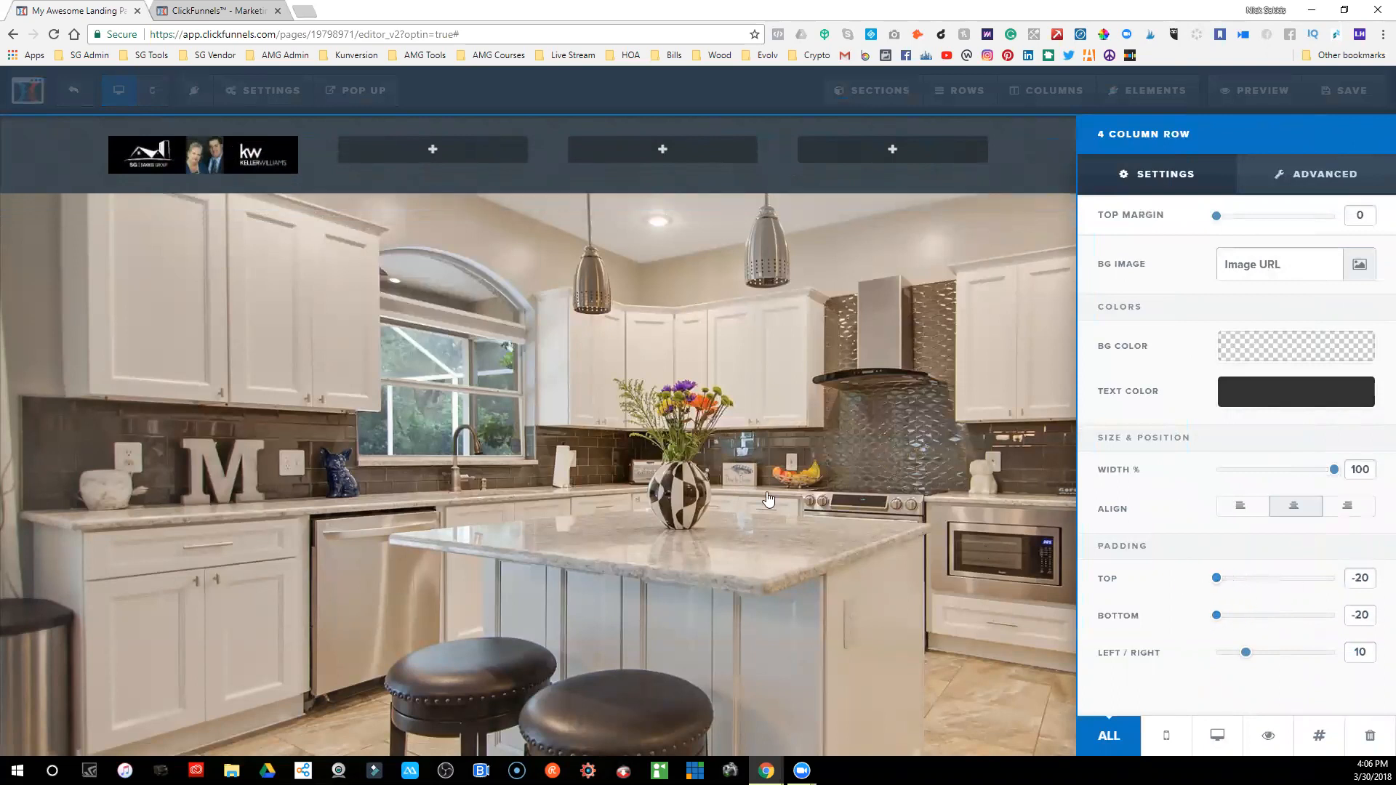
left_click(739, 453)
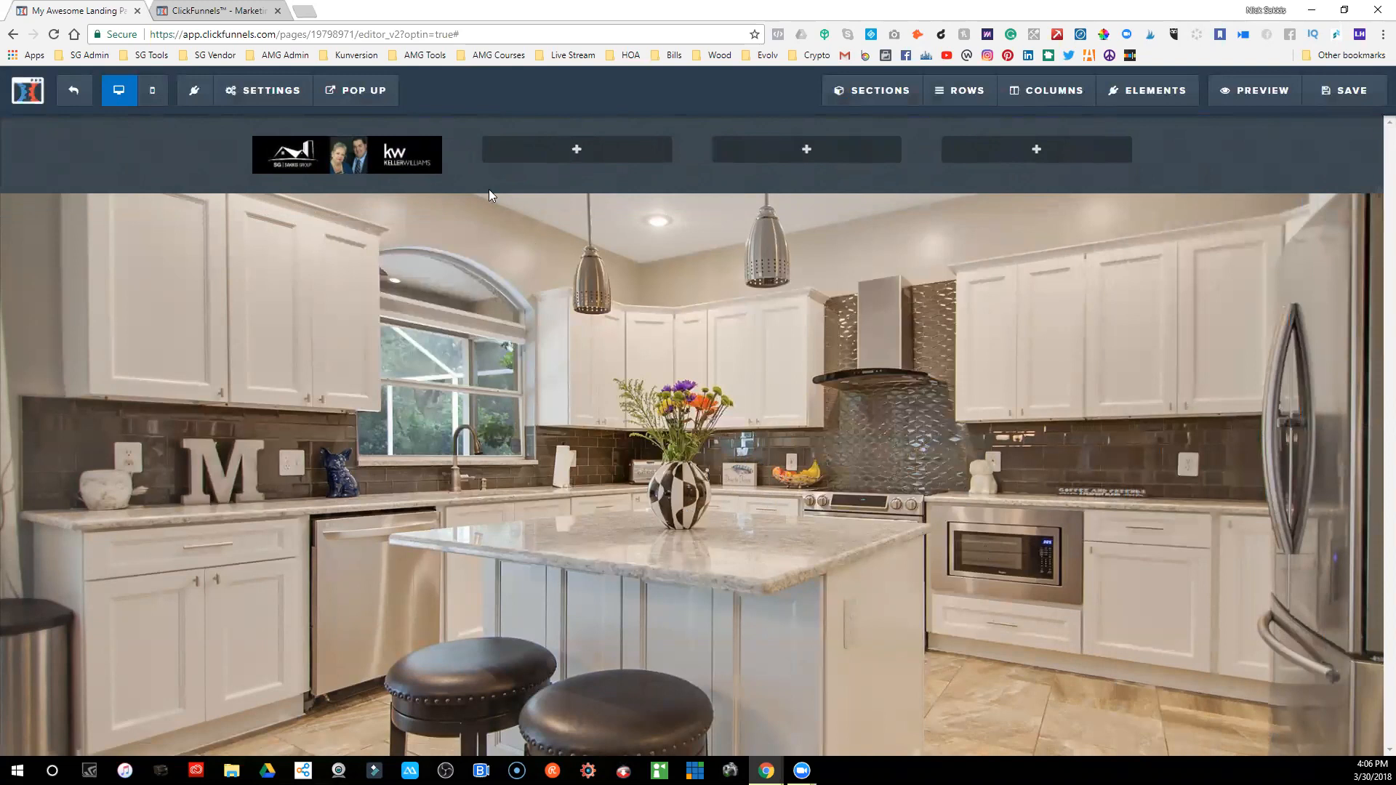
- Delete the logo banner and the four-column row from the header section
mouse_move(377, 161)
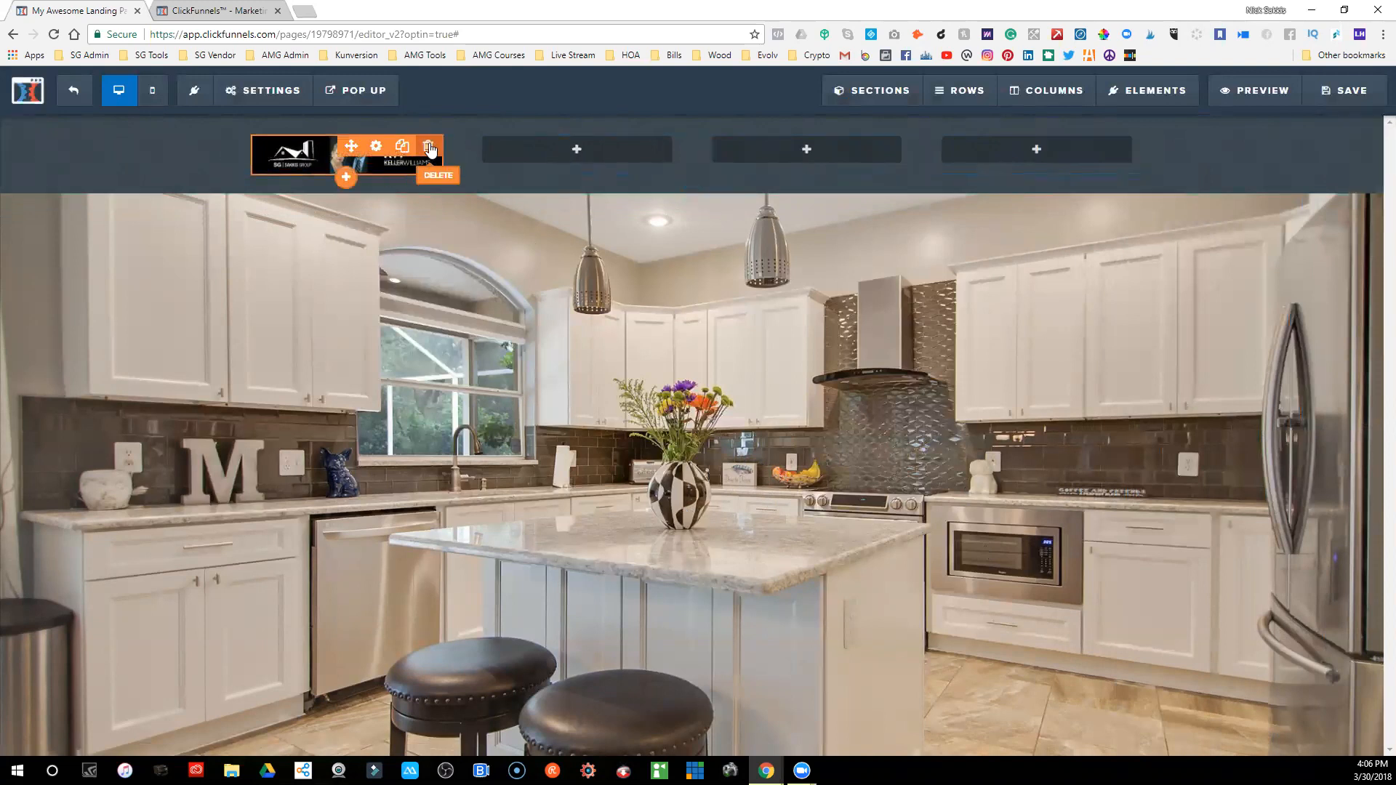
left_click(430, 148)
left_click(742, 113)
left_click(1145, 149)
left_click(757, 114)
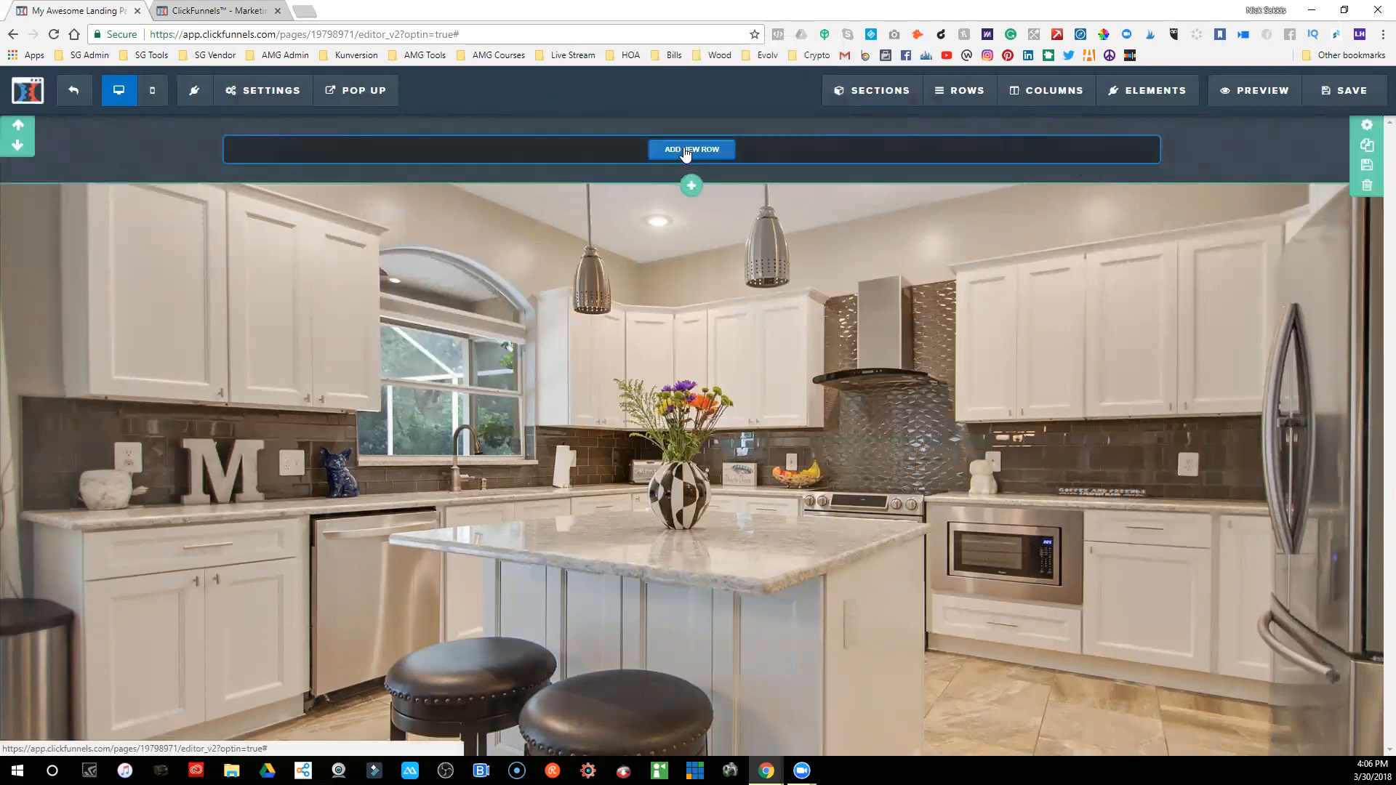
- Add a three-column row to the empty header section
left_click(685, 150)
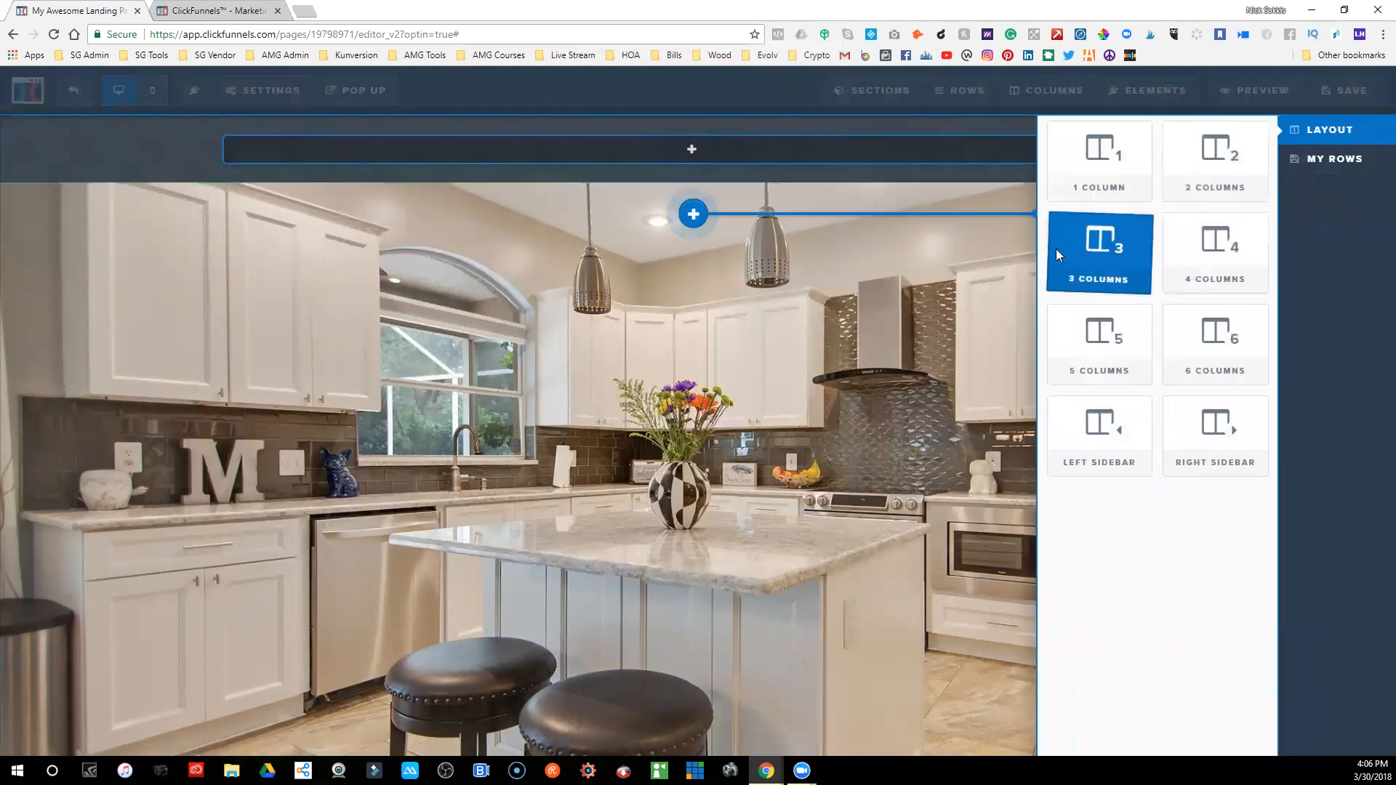
left_click(1056, 248)
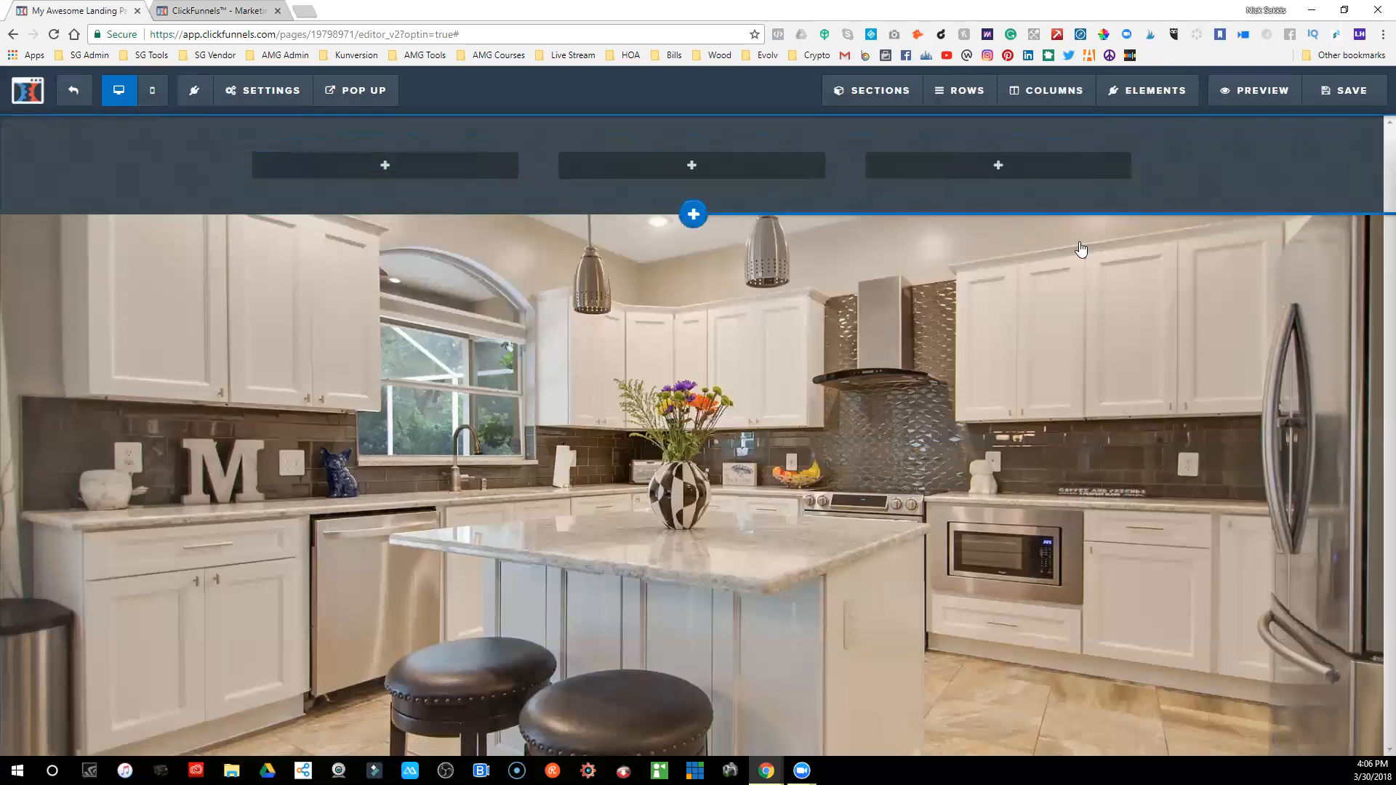
- Add an image element to the row's middle column and fill it with the black Keller Williams logo banner from the uploaded images
left_click(1069, 424)
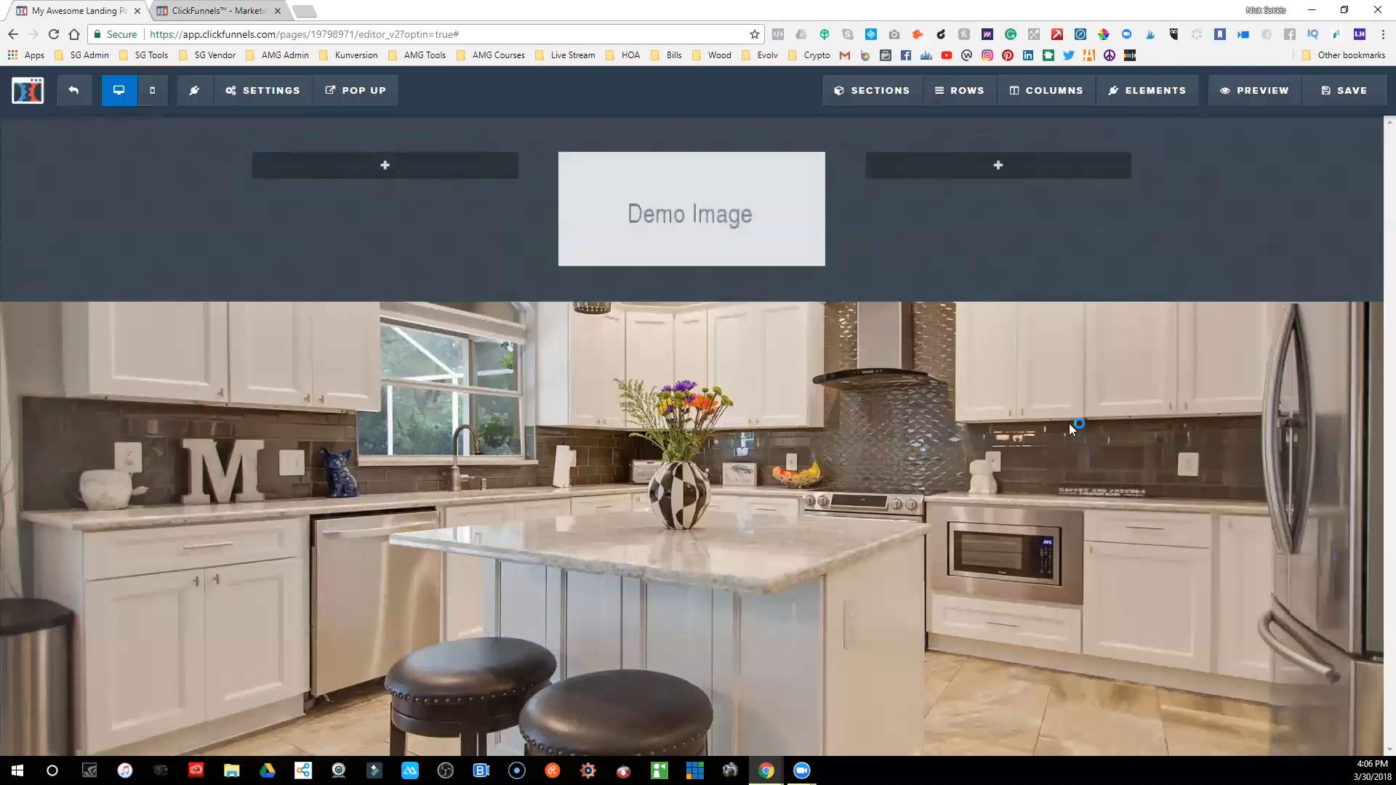
left_click(750, 211)
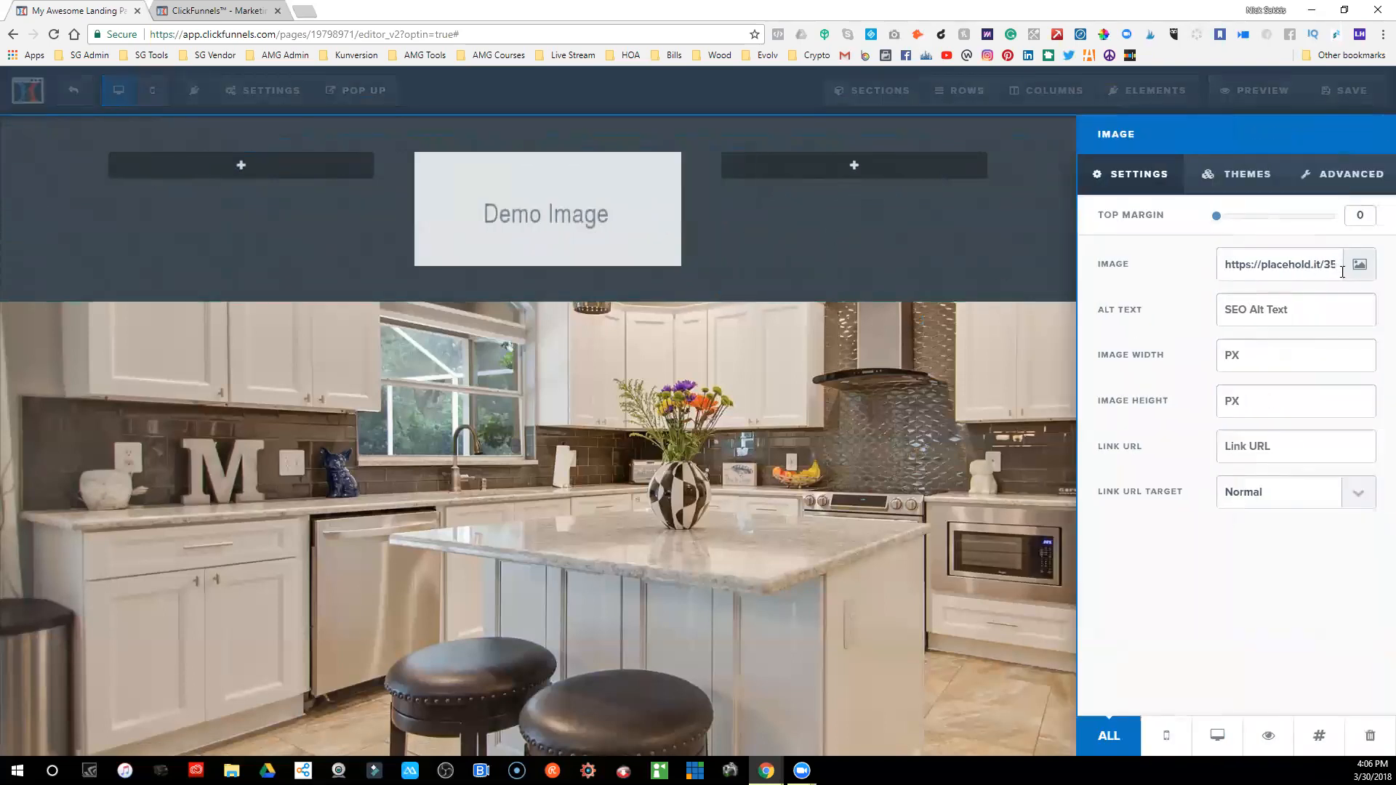
left_click(1339, 264)
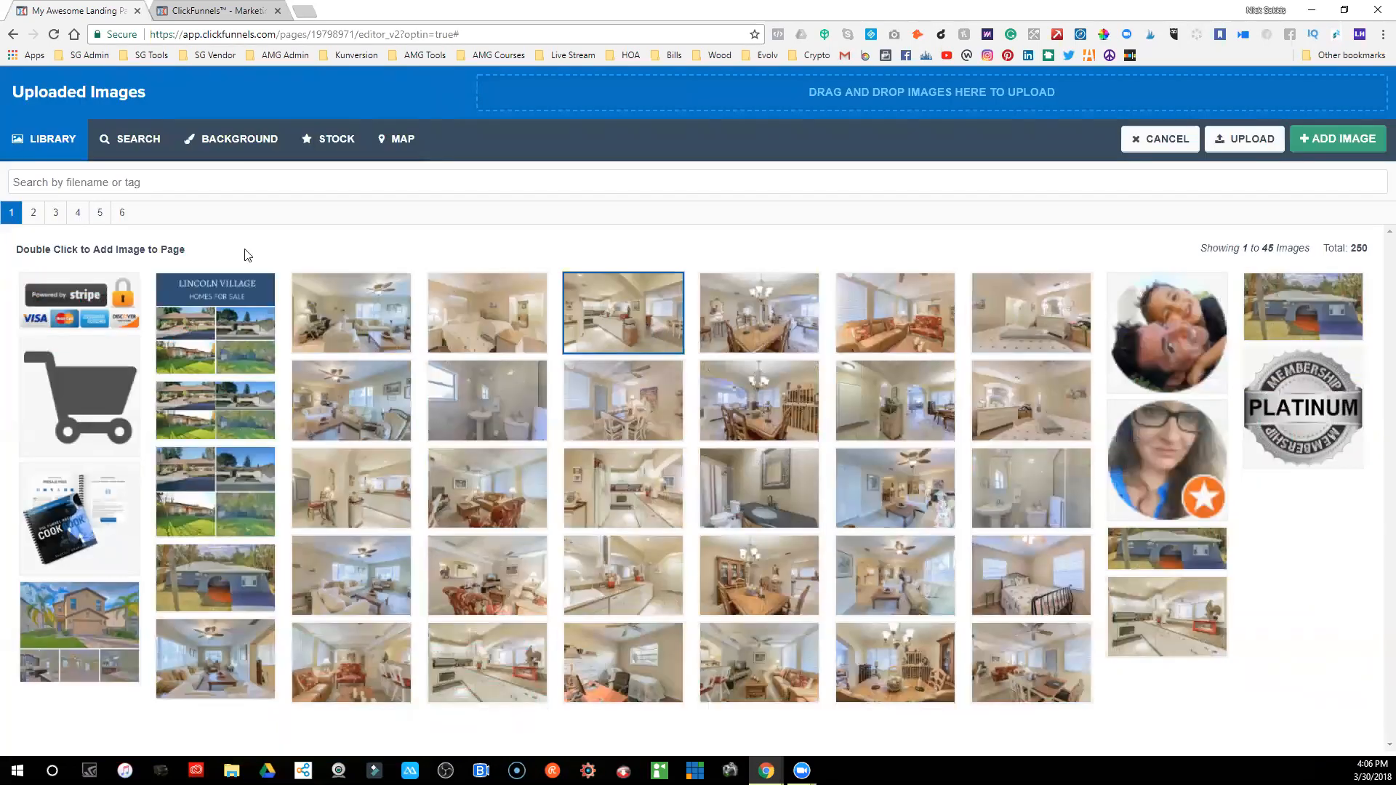
left_click(100, 214)
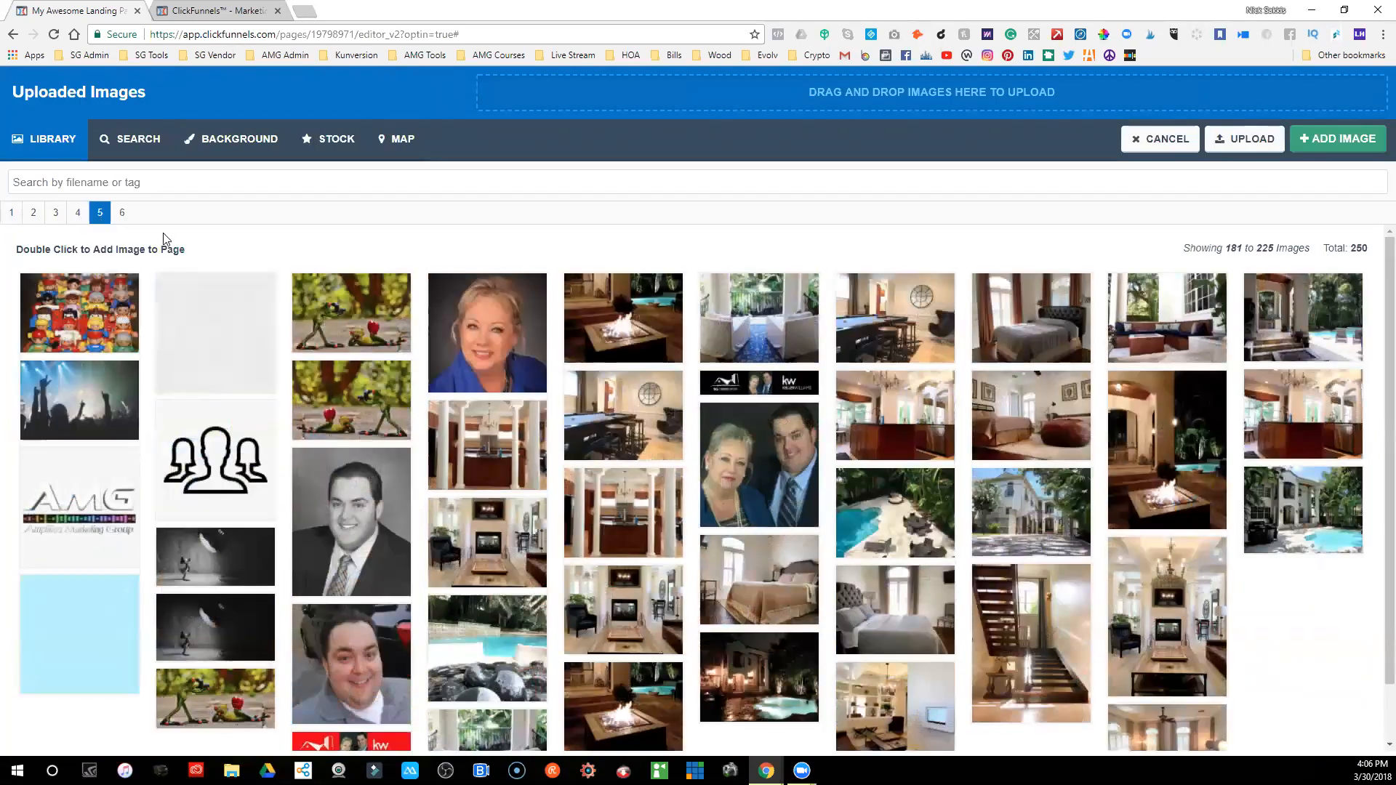
left_click(747, 382)
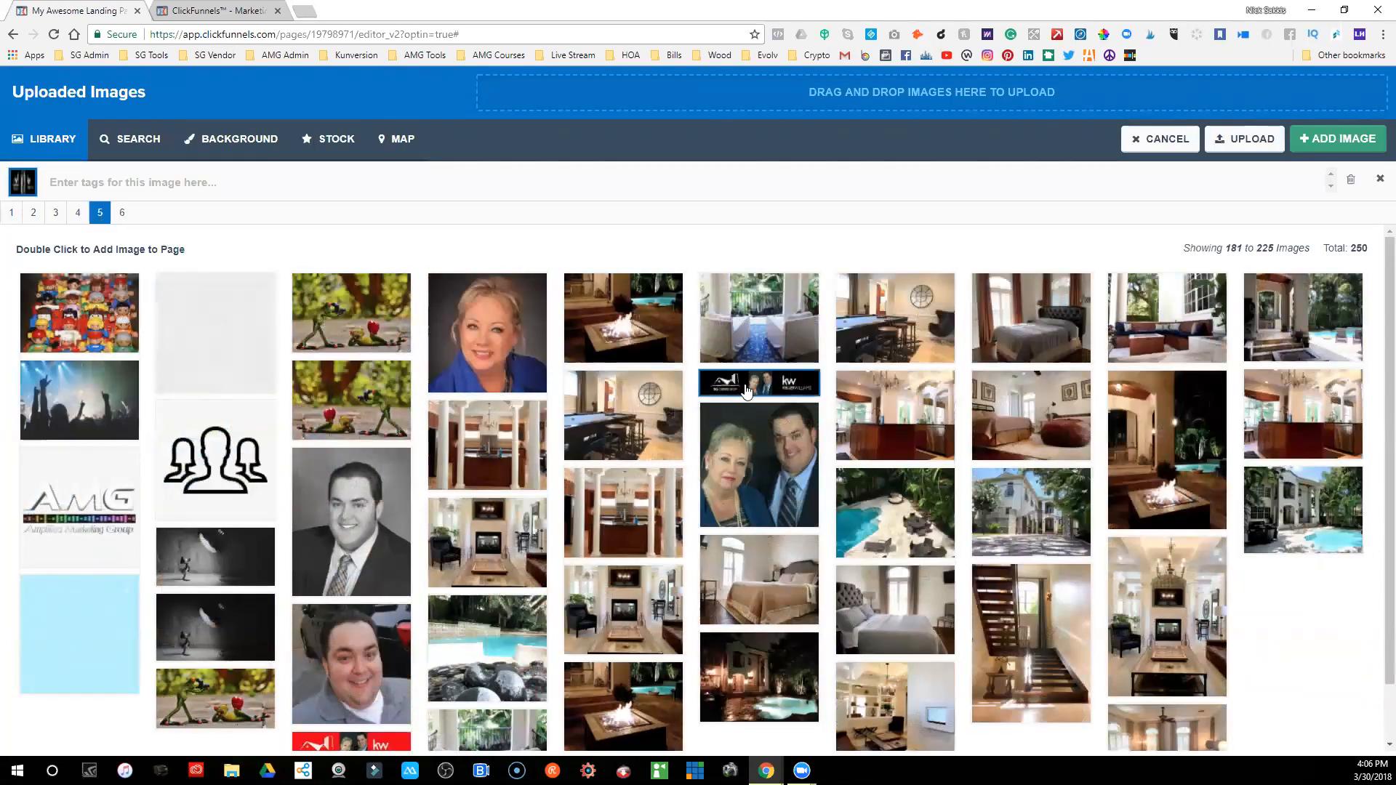
left_click(1339, 139)
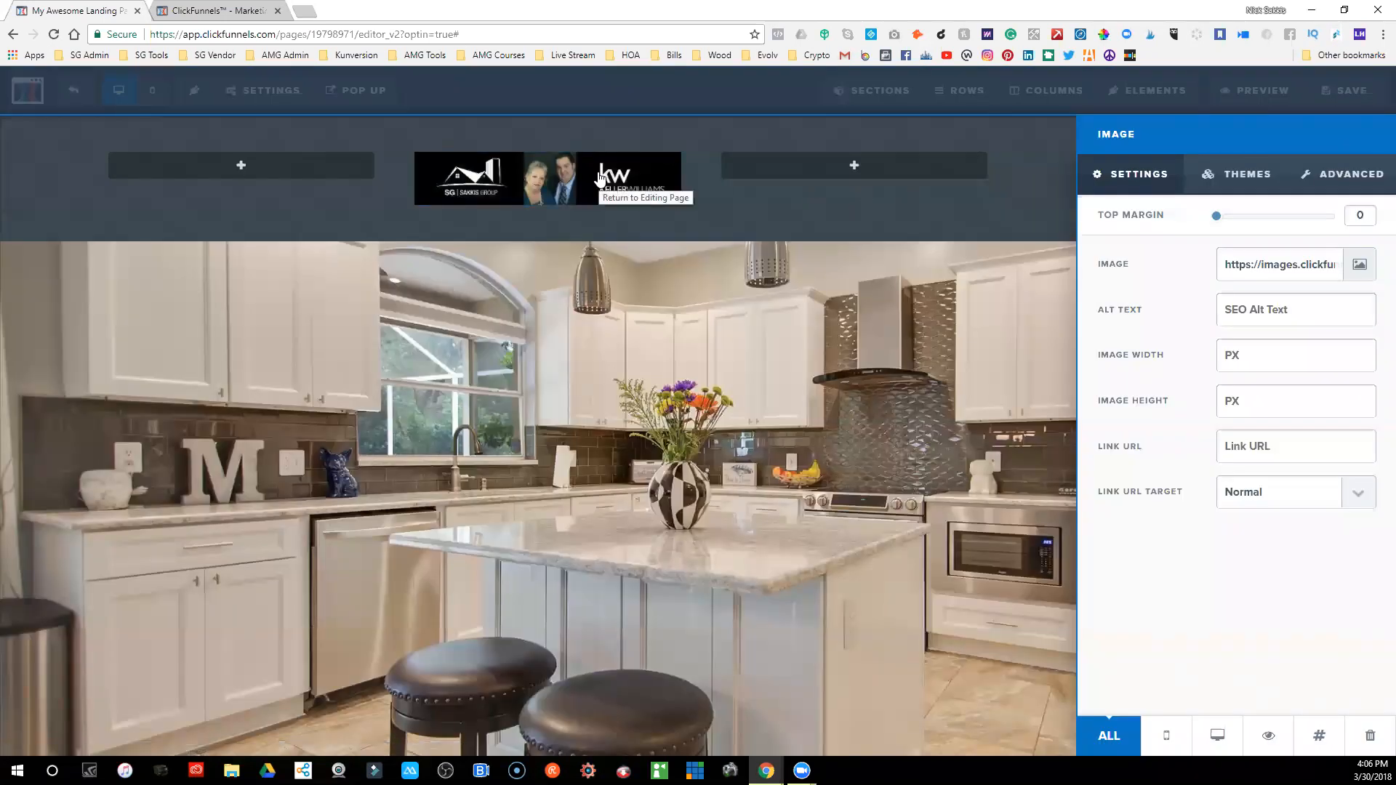
left_click(782, 229)
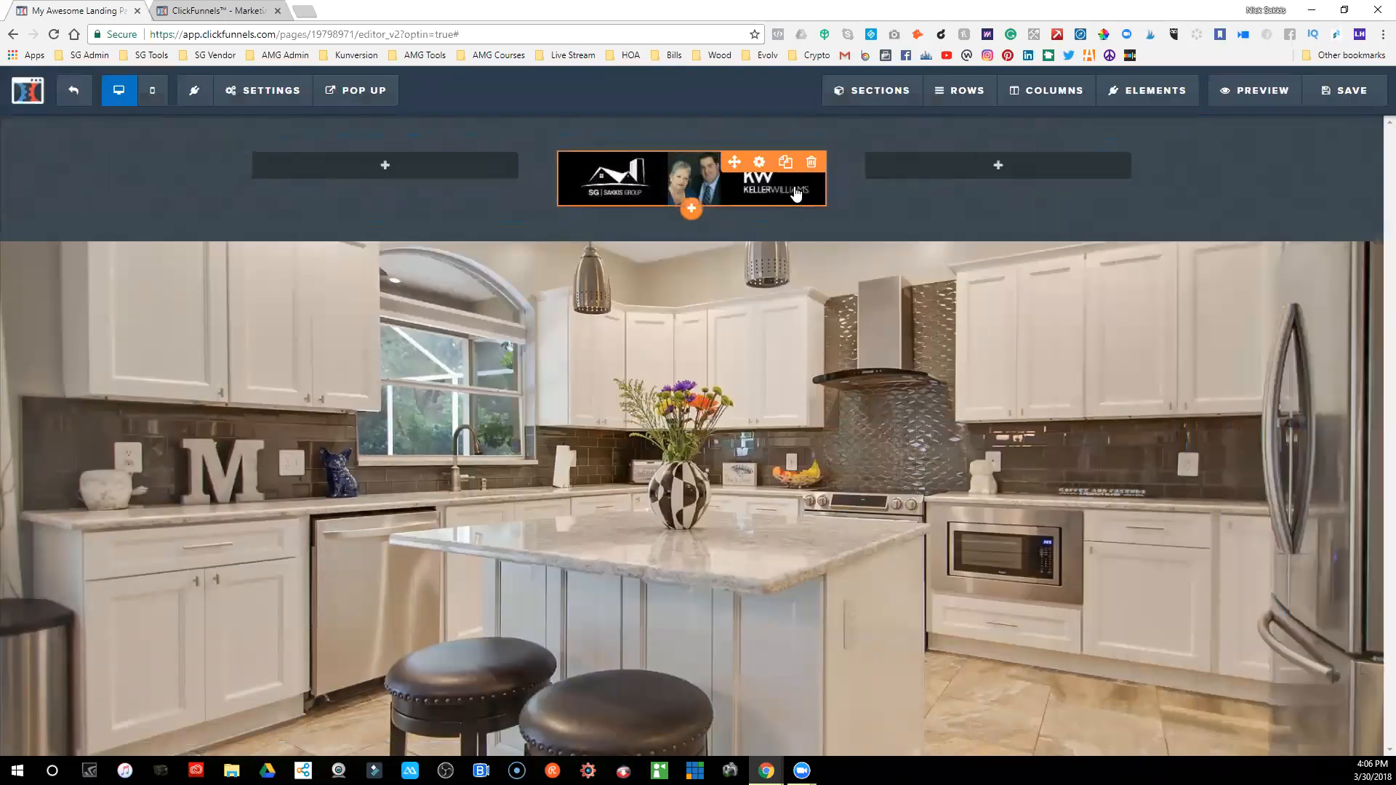
- Review the logo banner's advanced style options, including alignment, border and opacity
left_click(797, 193)
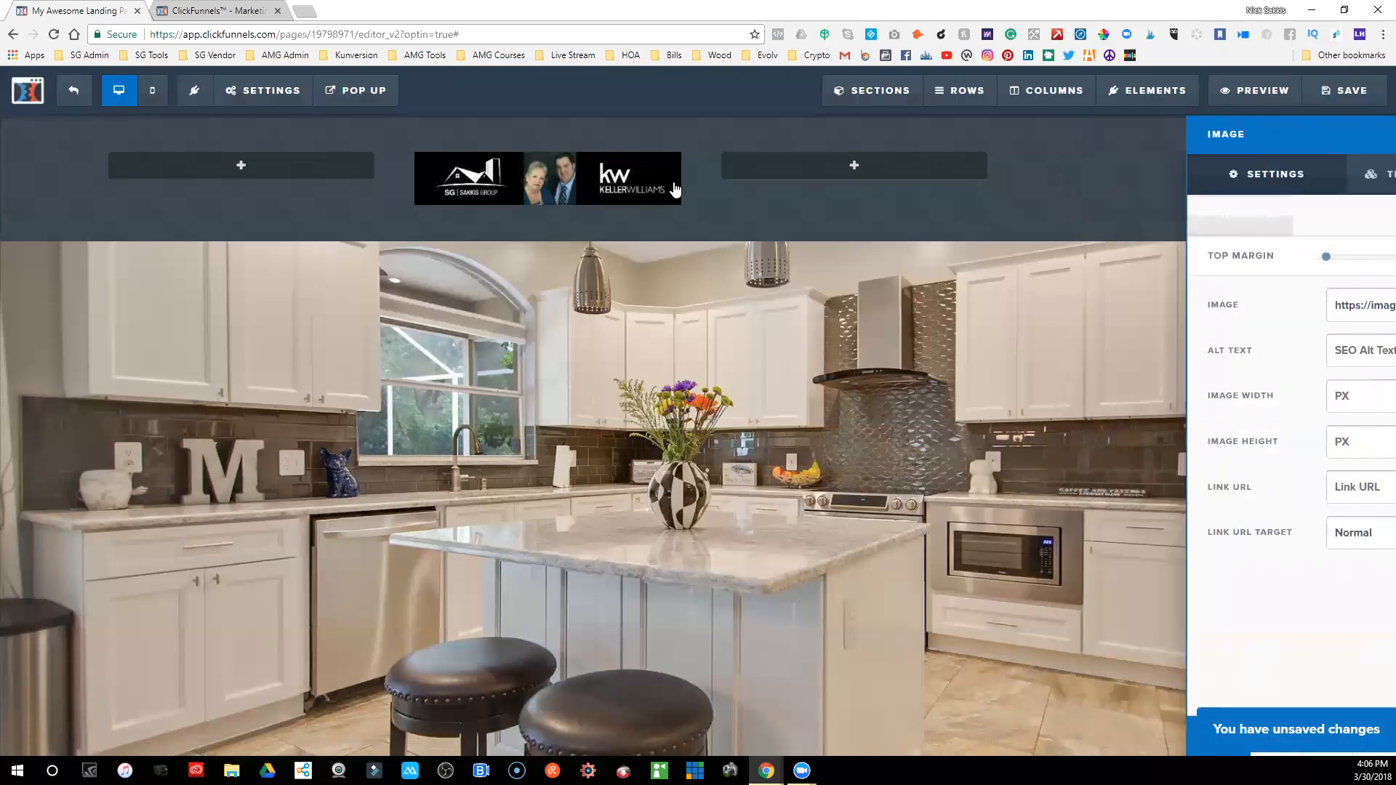
left_click(757, 161)
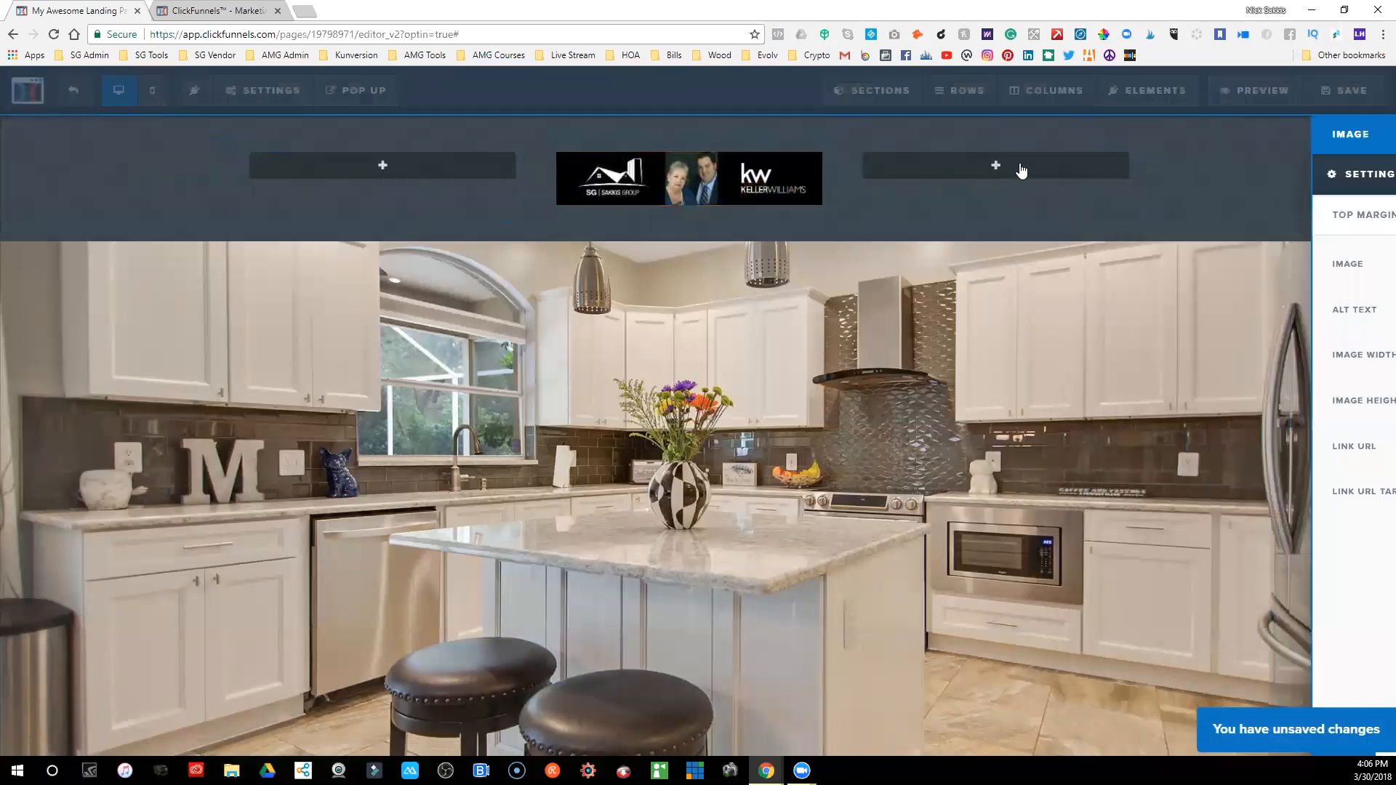
left_click(1316, 185)
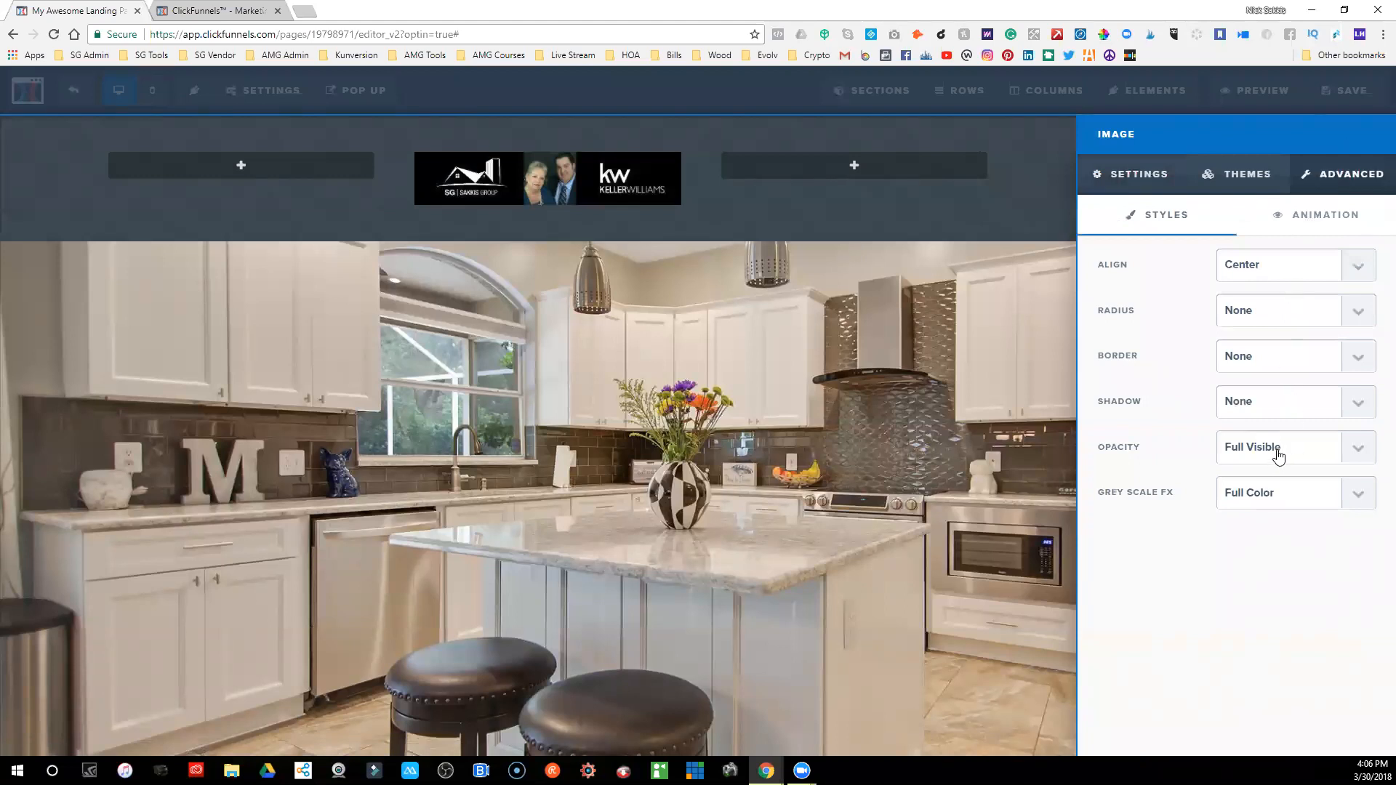
left_click(1000, 273)
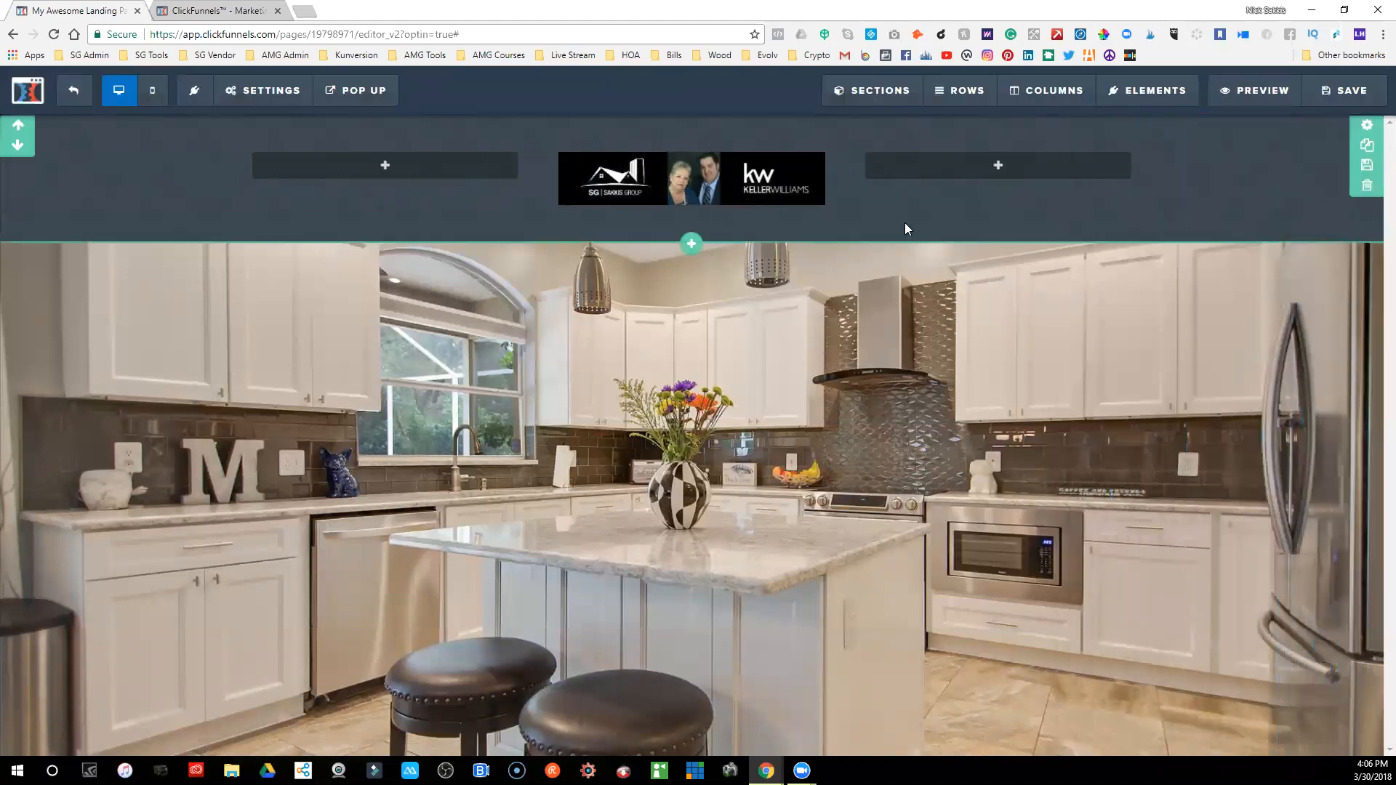
- Reduce the top and bottom padding of the three-column header row
mouse_move(921, 193)
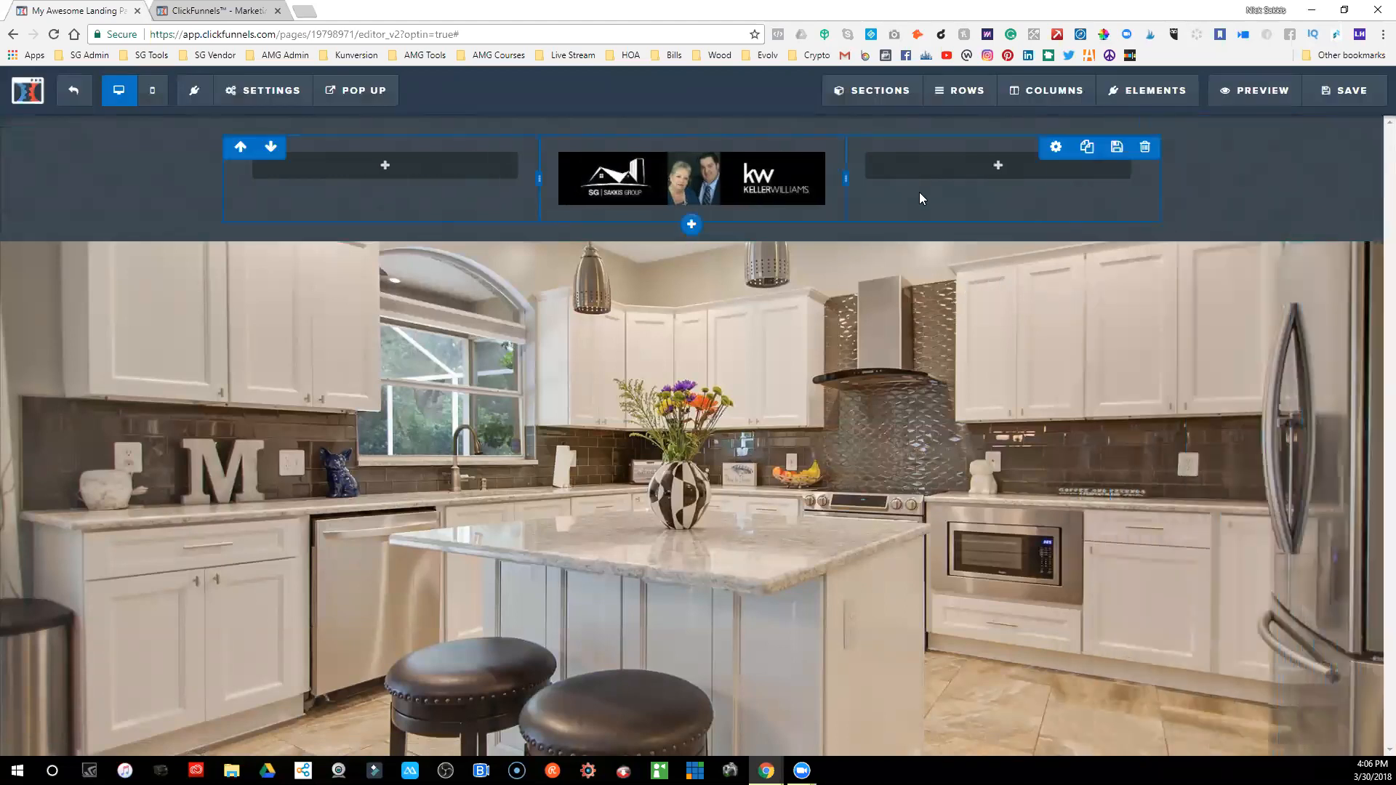
left_click(1056, 151)
left_click_drag(1256, 578, 1201, 619)
left_click(901, 411)
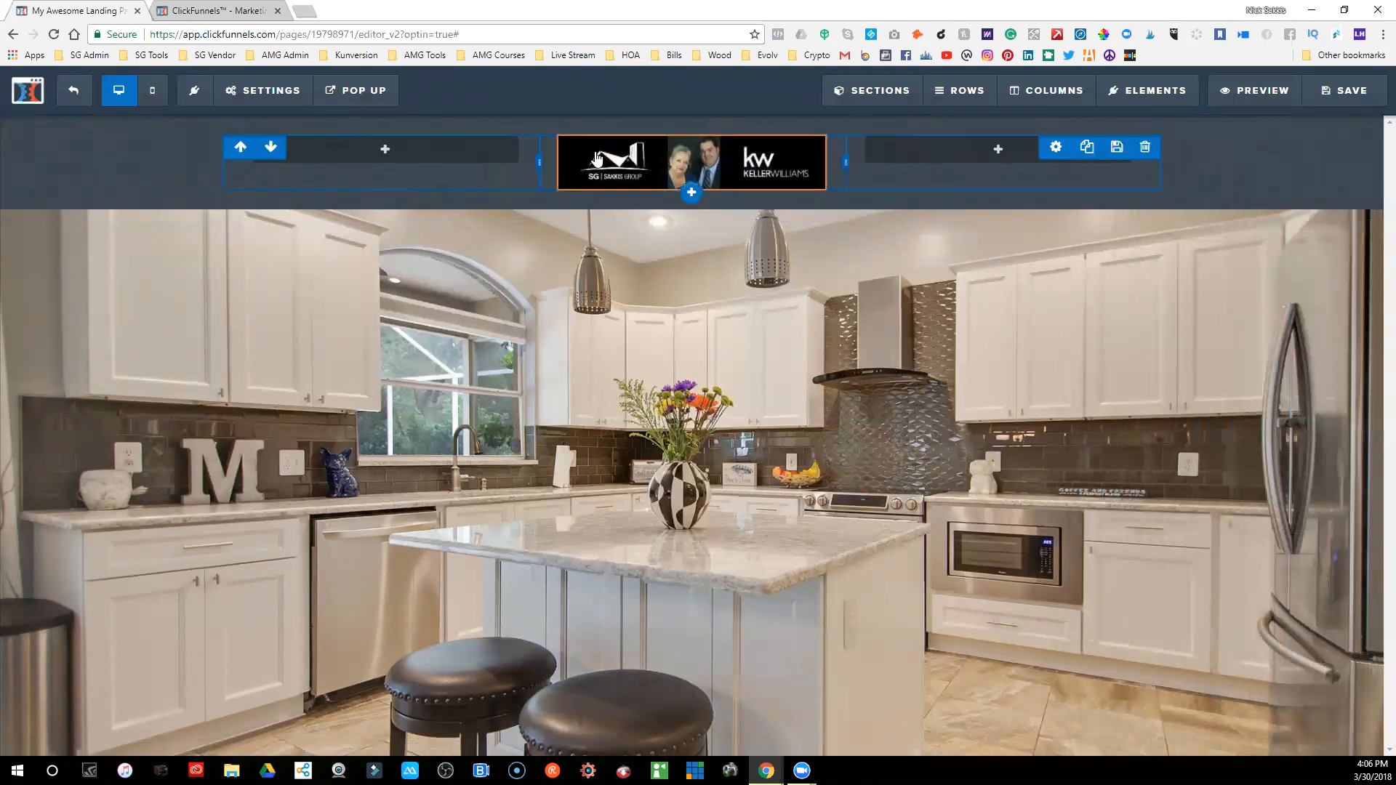
mouse_move(364, 162)
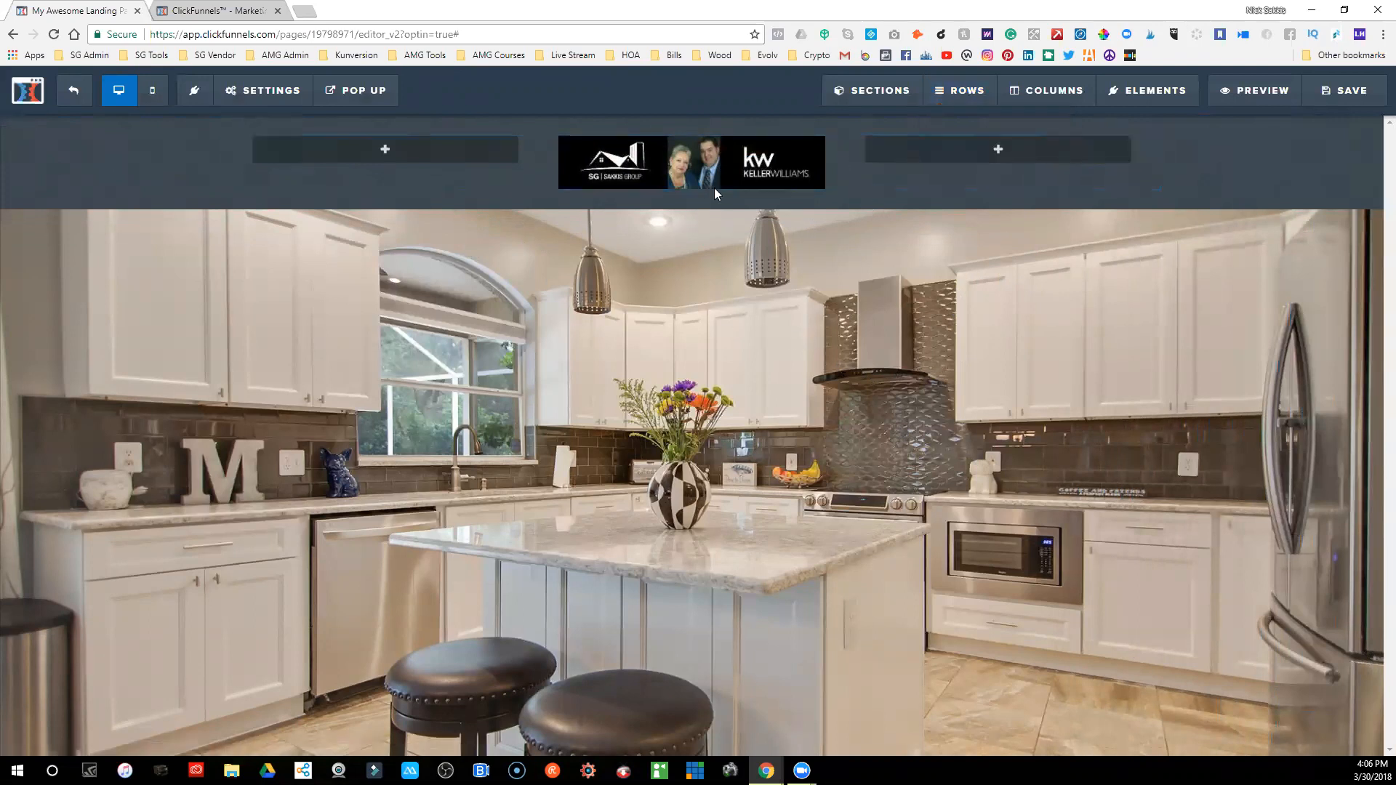
mouse_move(640, 166)
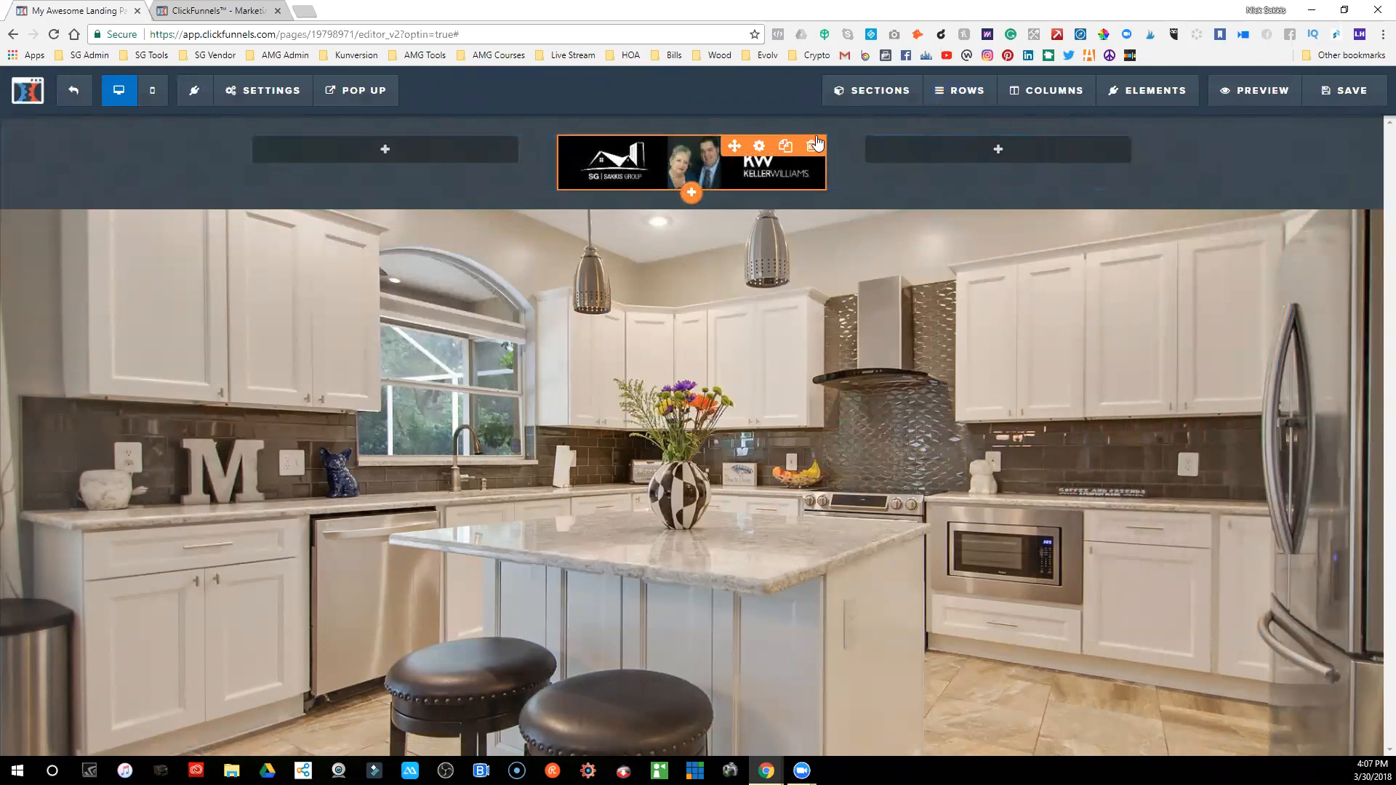
mouse_move(846, 90)
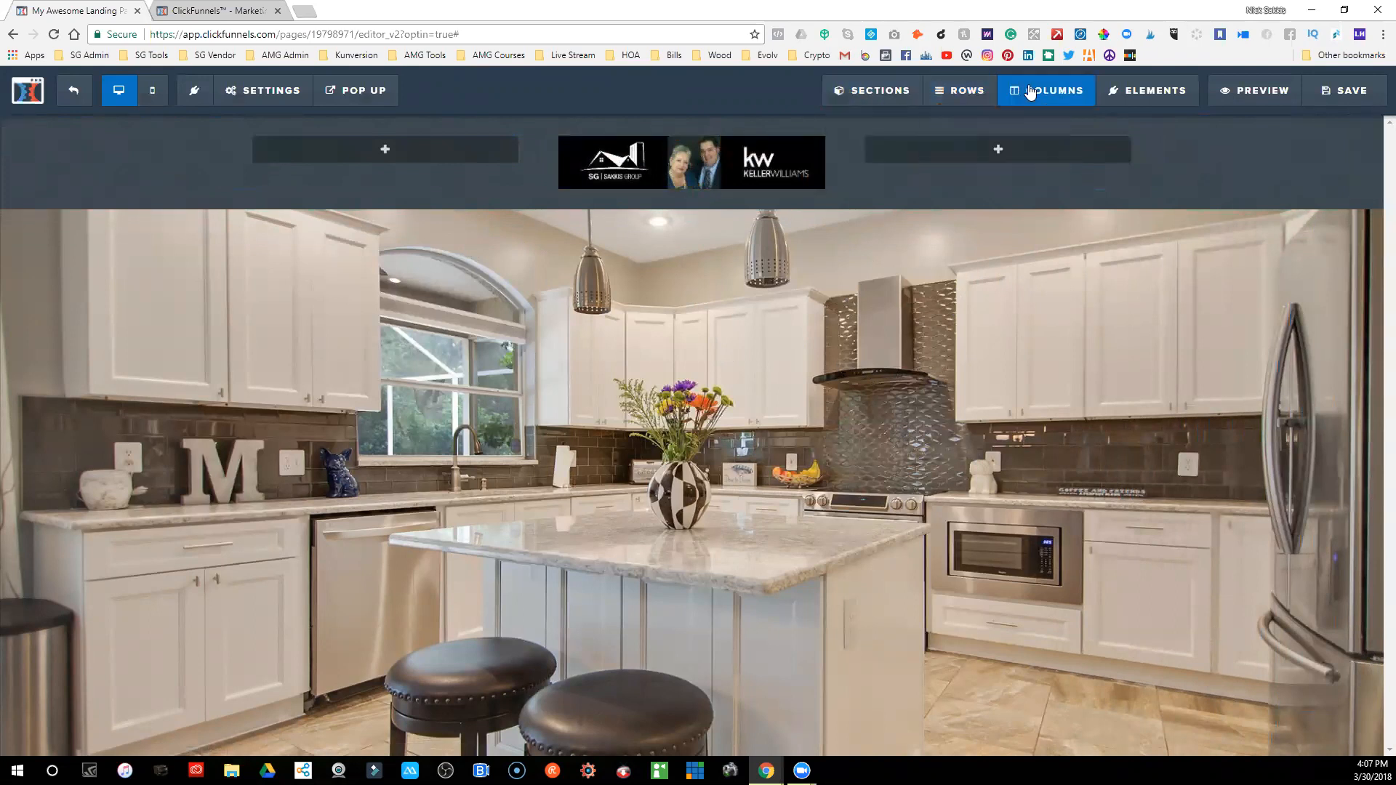
- Add a wide section below the header section and set its top margin to 40
mouse_move(691, 216)
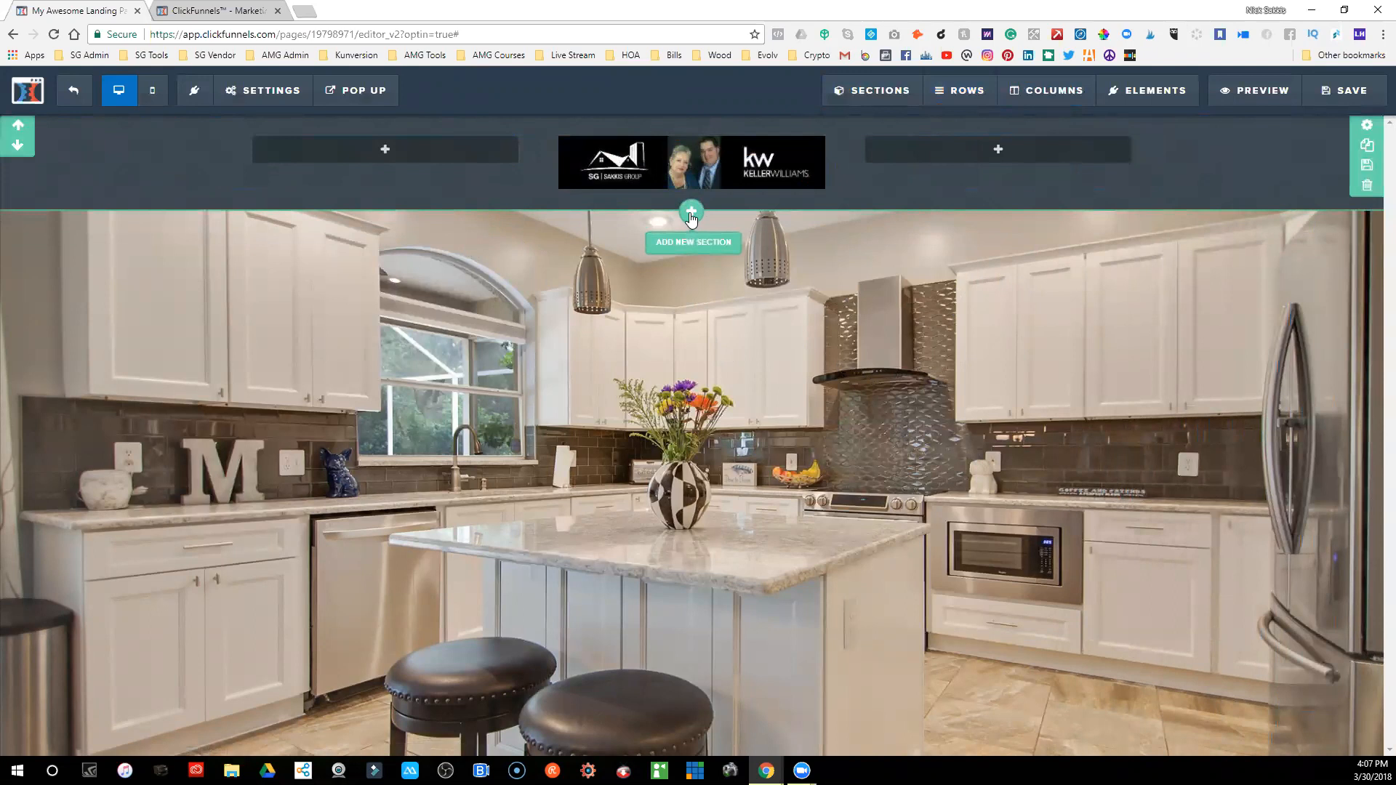
left_click(691, 215)
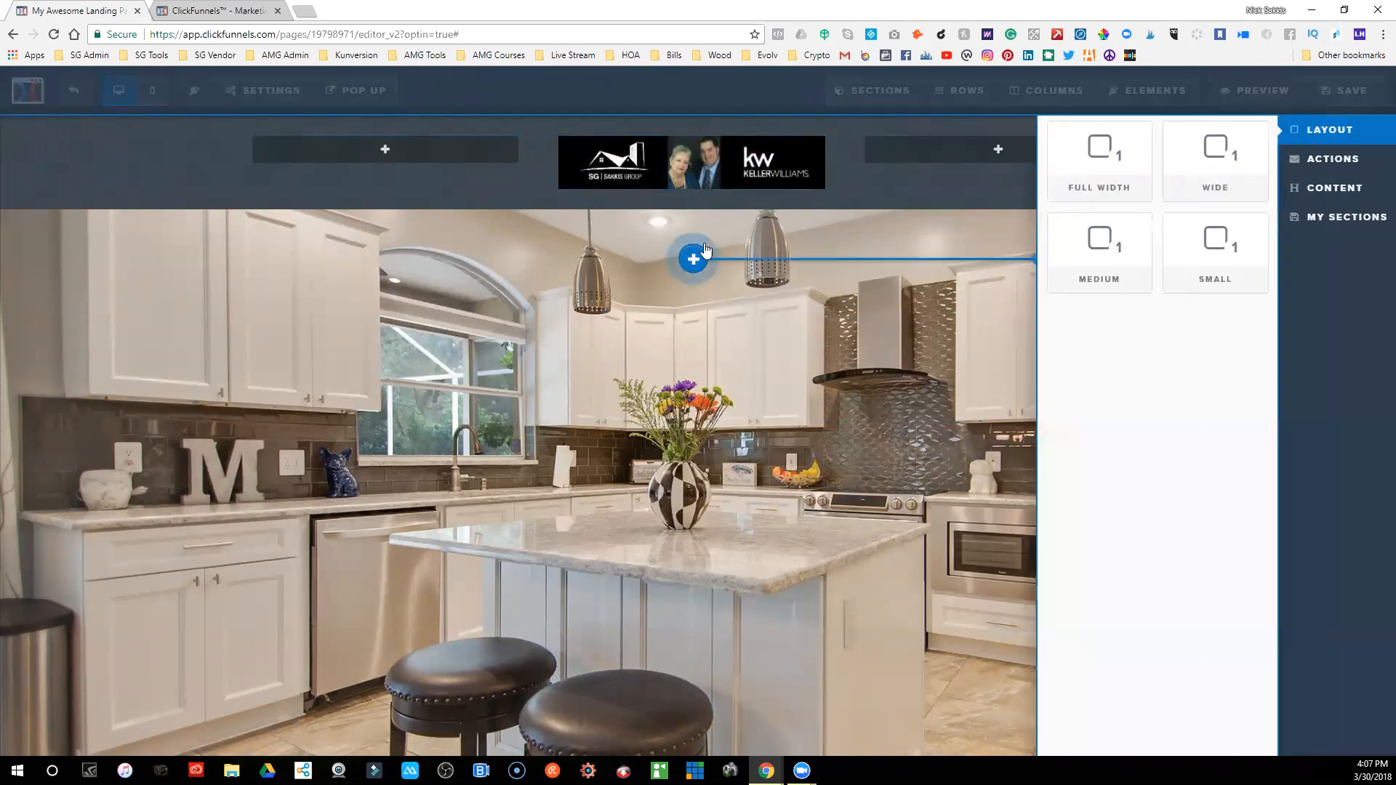
left_click(1227, 165)
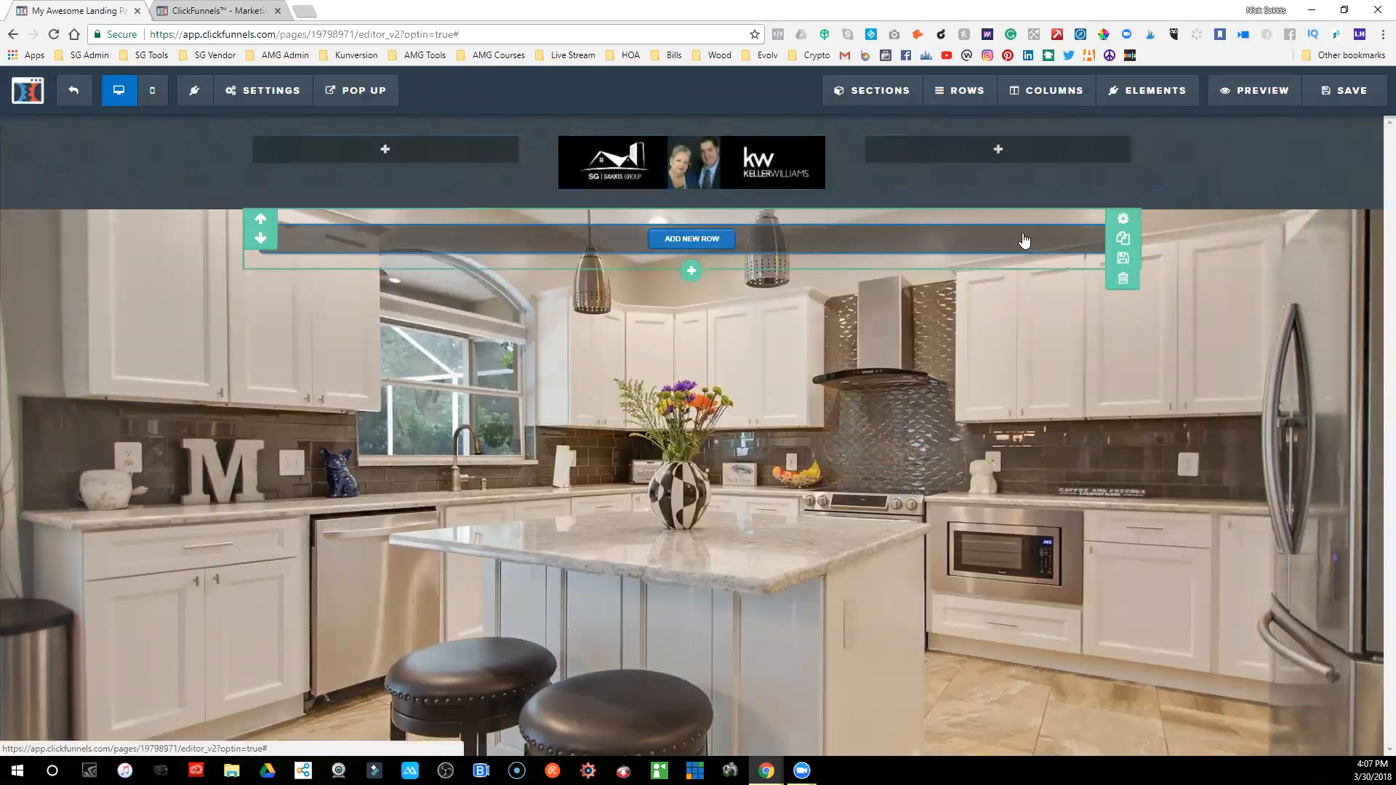
left_click(969, 273)
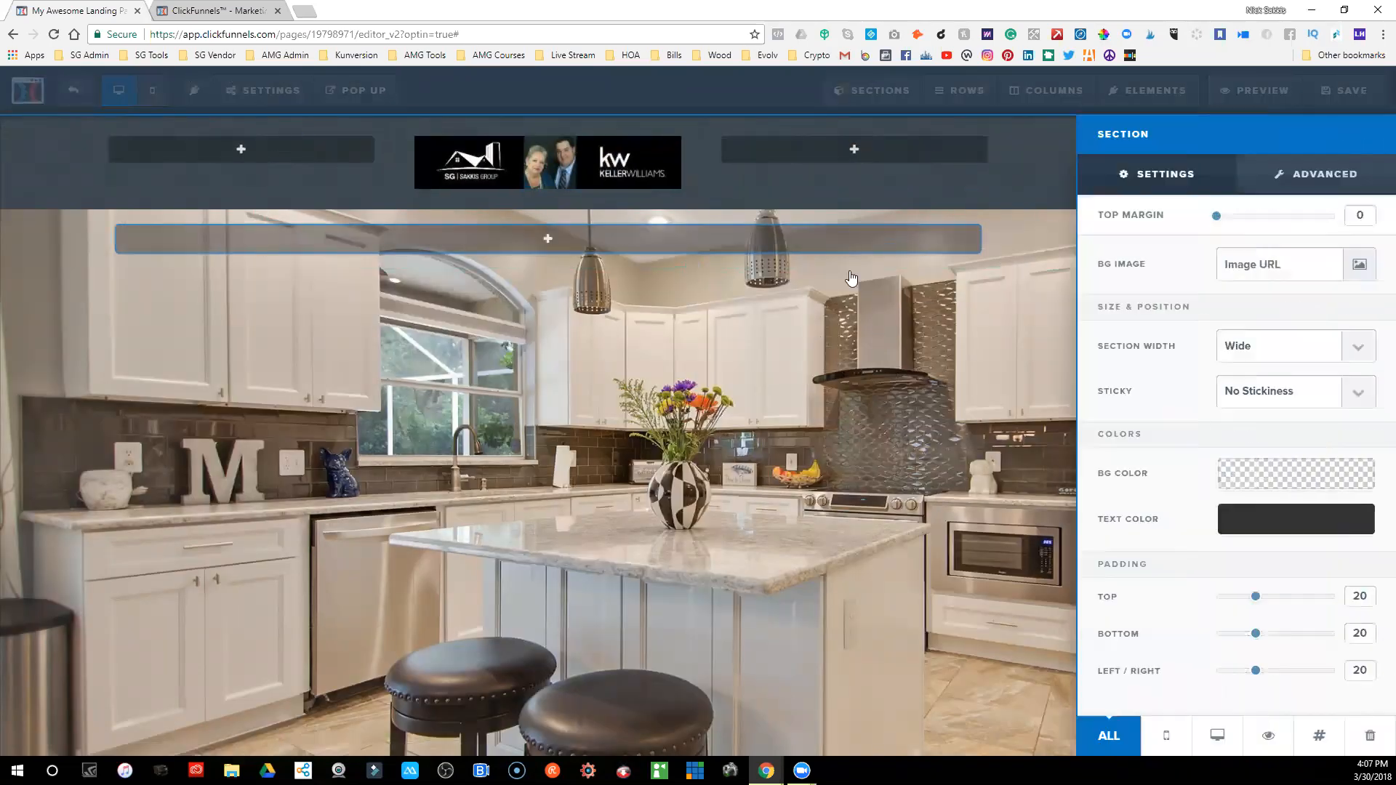
left_click_drag(1219, 224, 1265, 225)
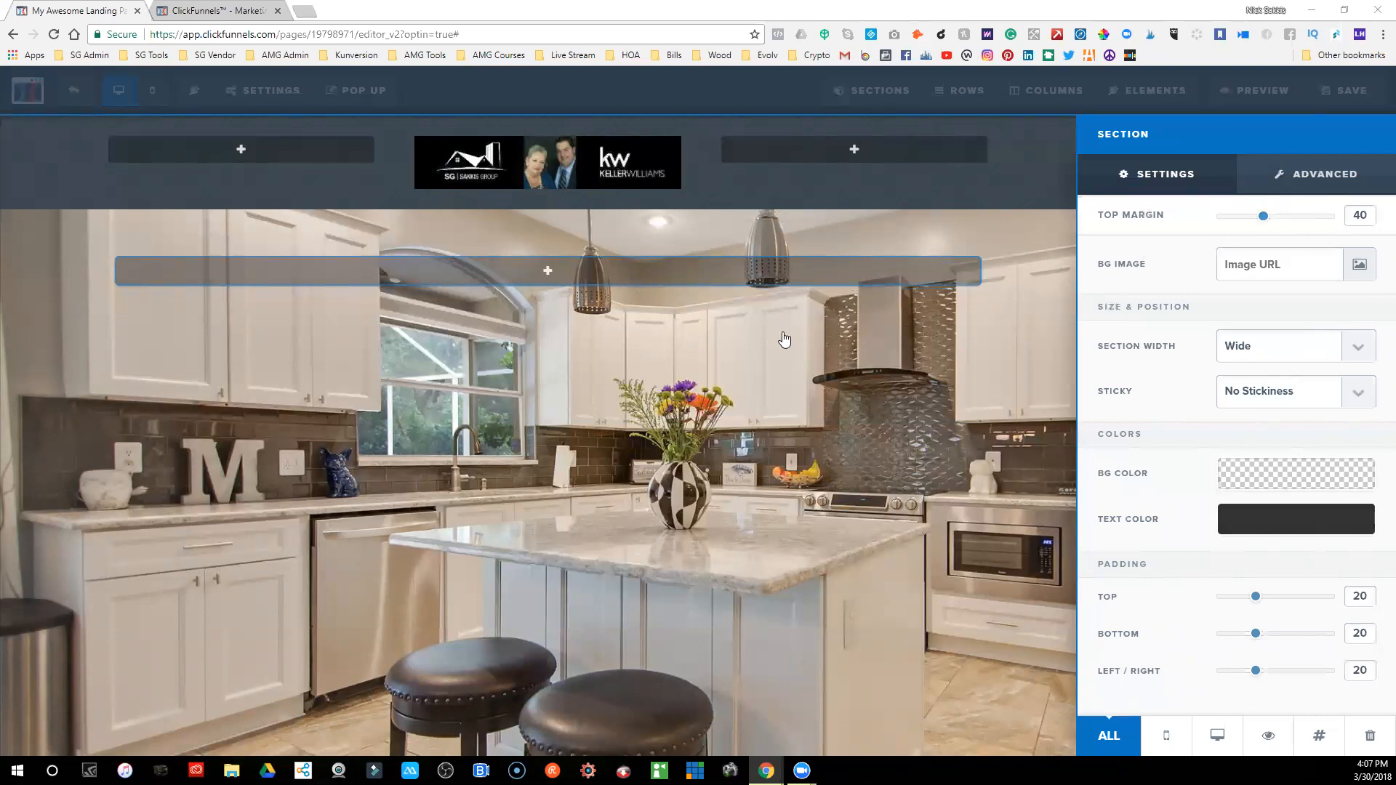
left_click(571, 308)
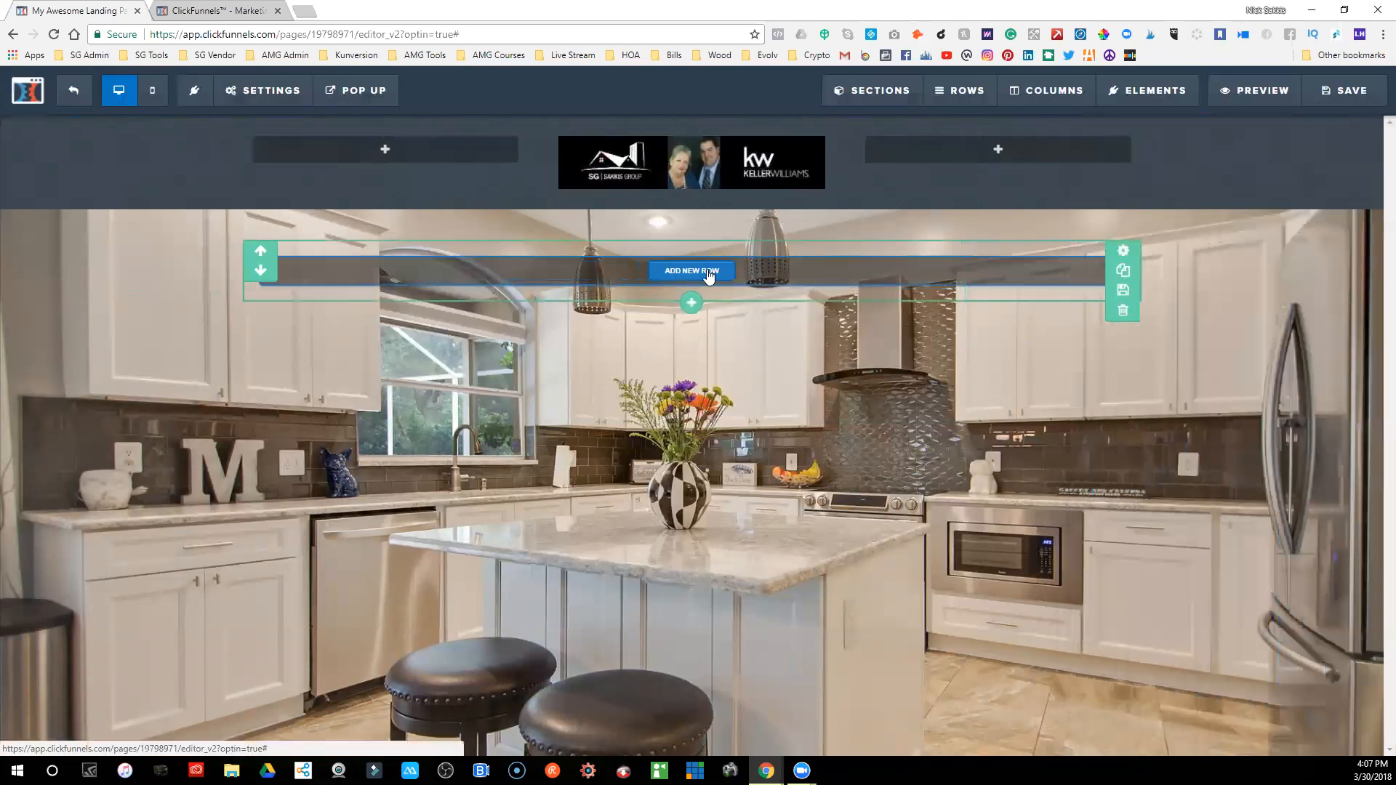
- Add a one-column row to the new wide section
left_click(709, 275)
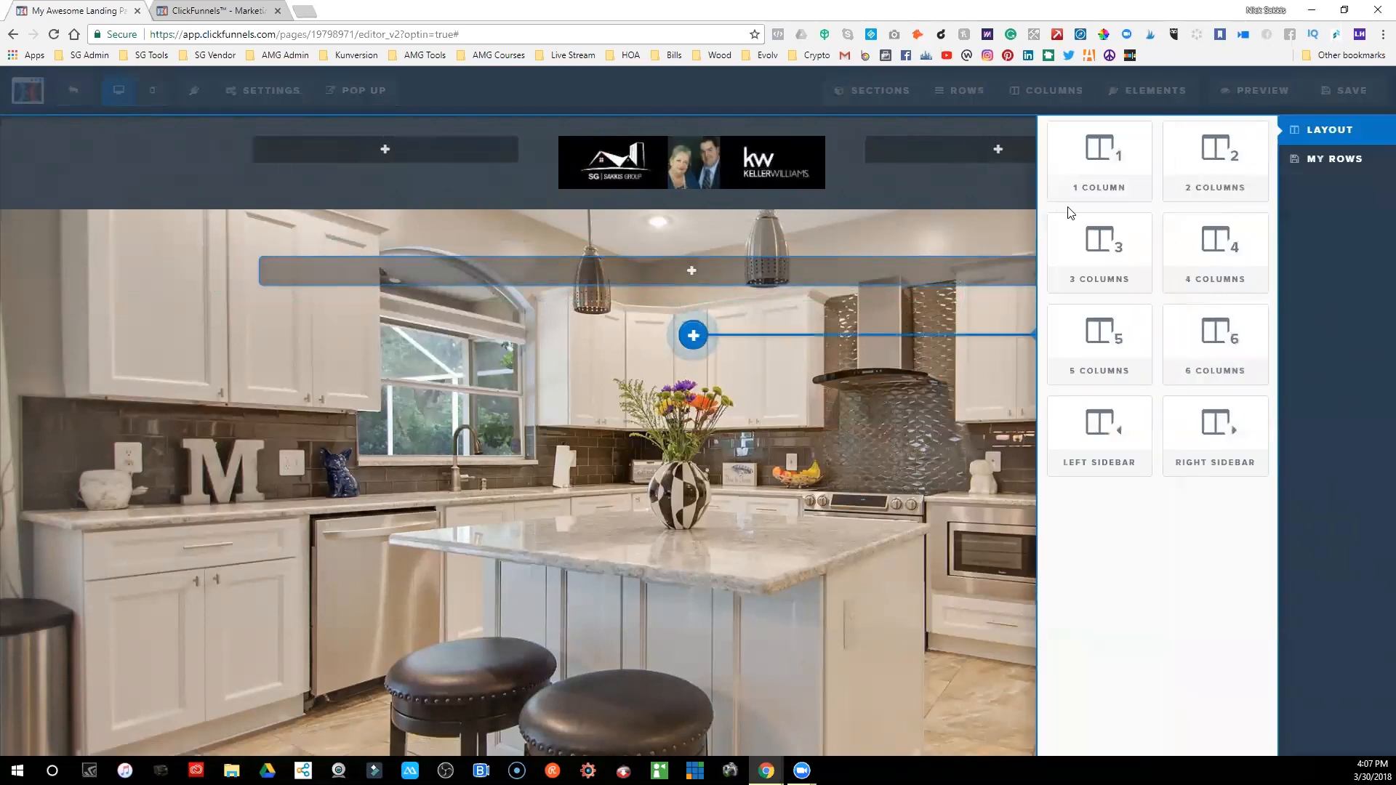
left_click(1099, 164)
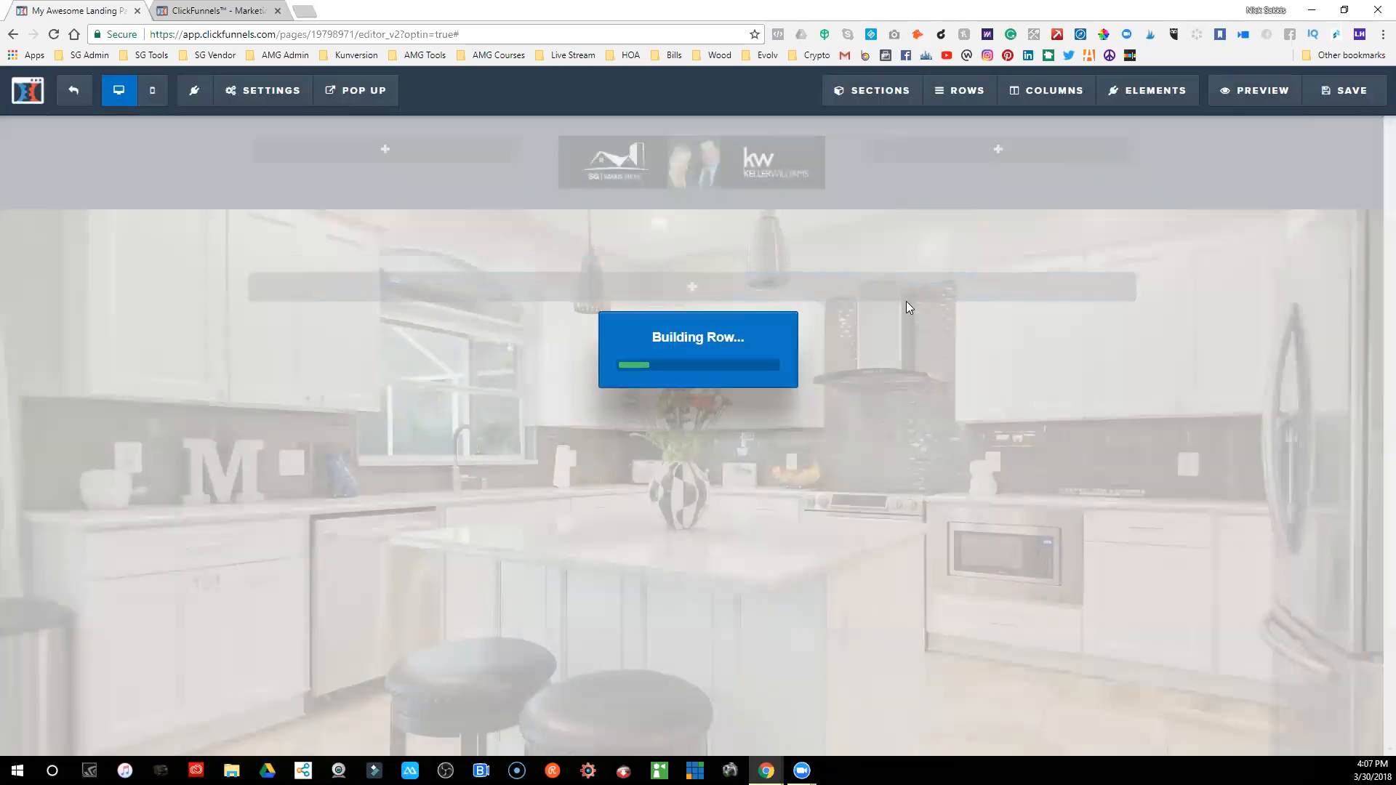
left_click(691, 288)
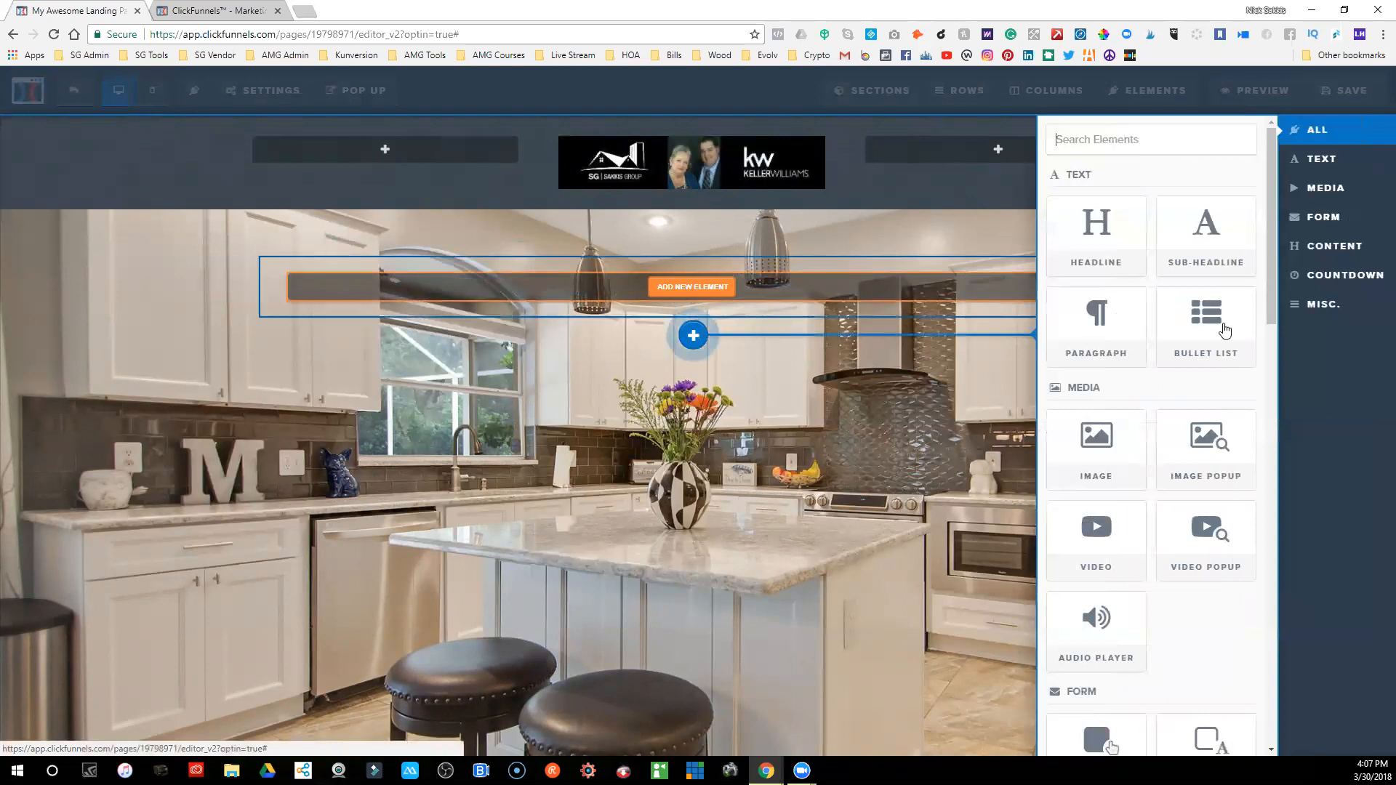
left_click(1208, 244)
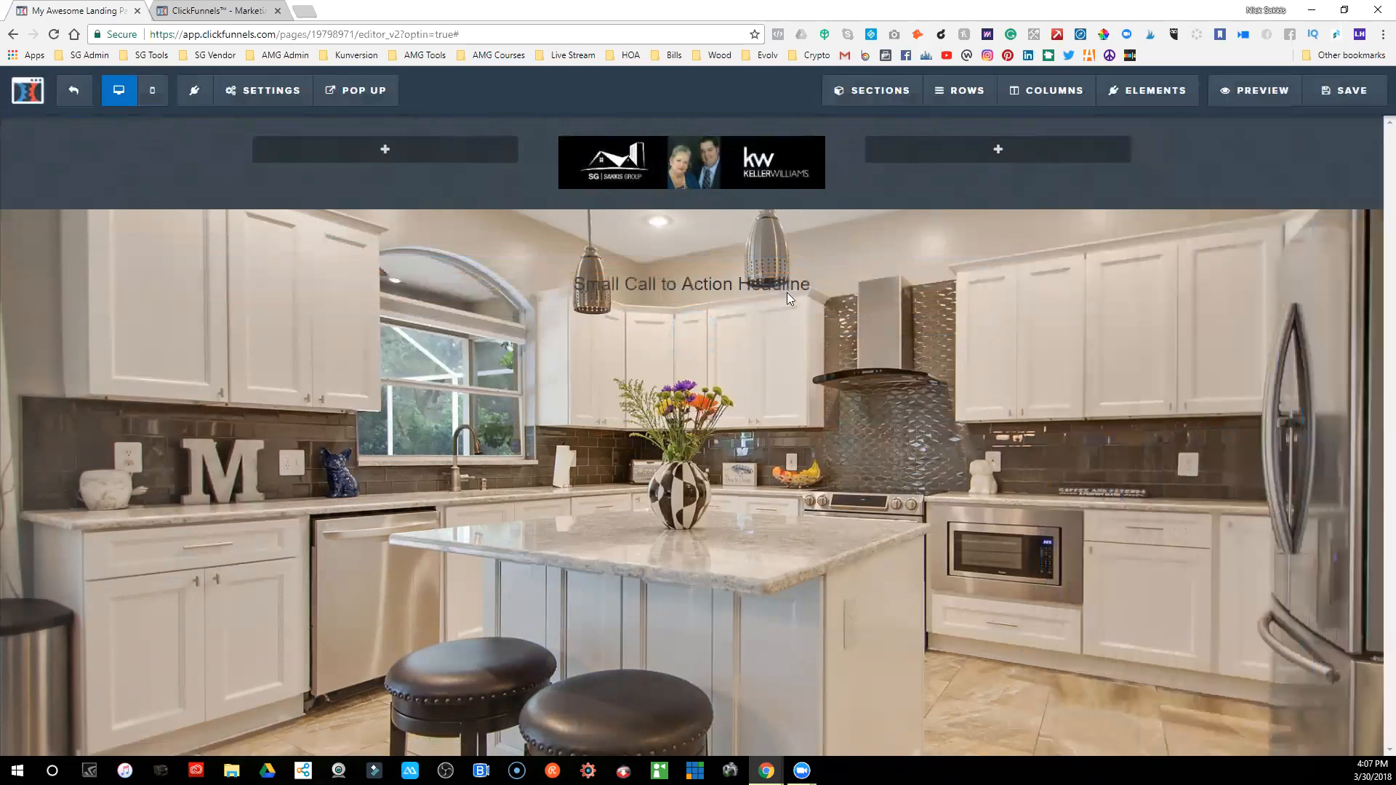
left_click(842, 283)
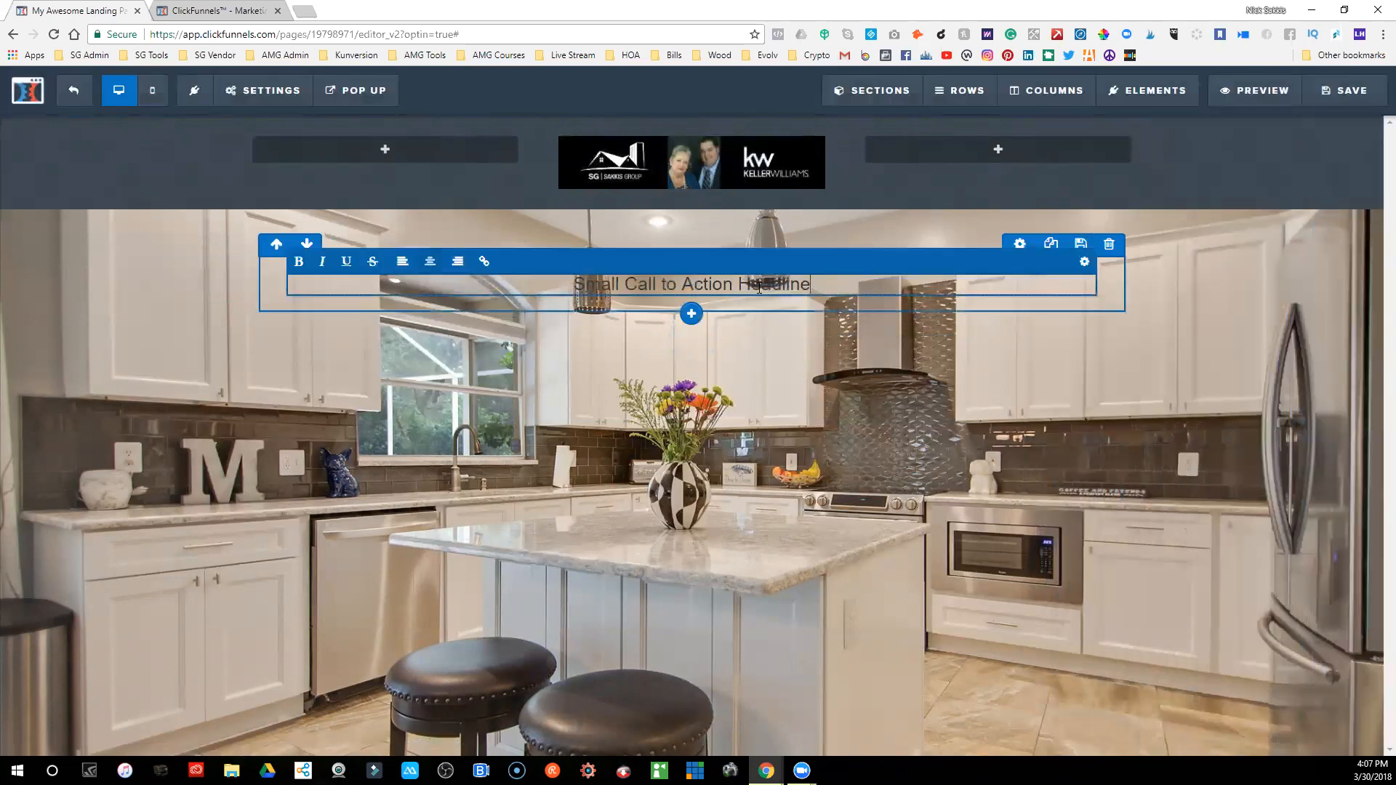
left_click(788, 230)
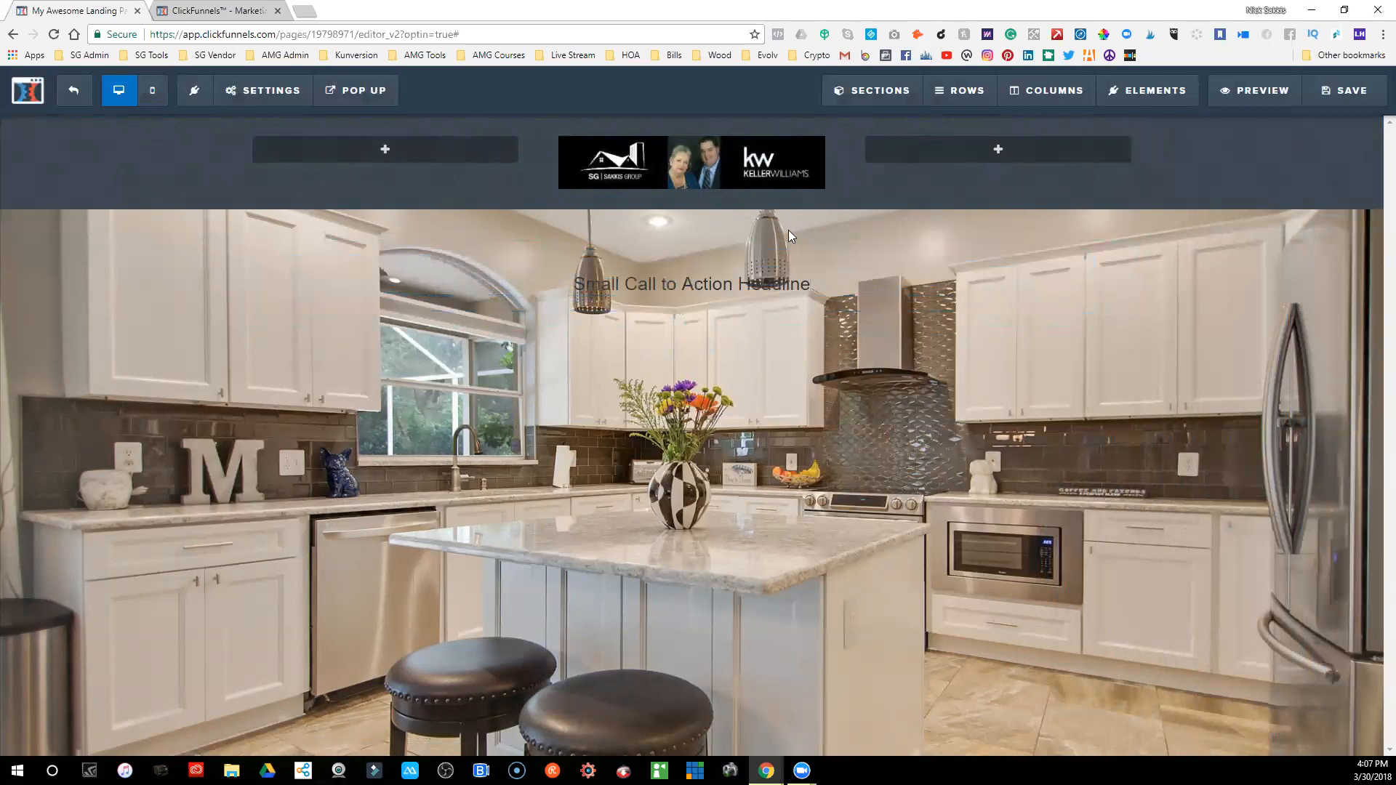
left_click(1075, 266)
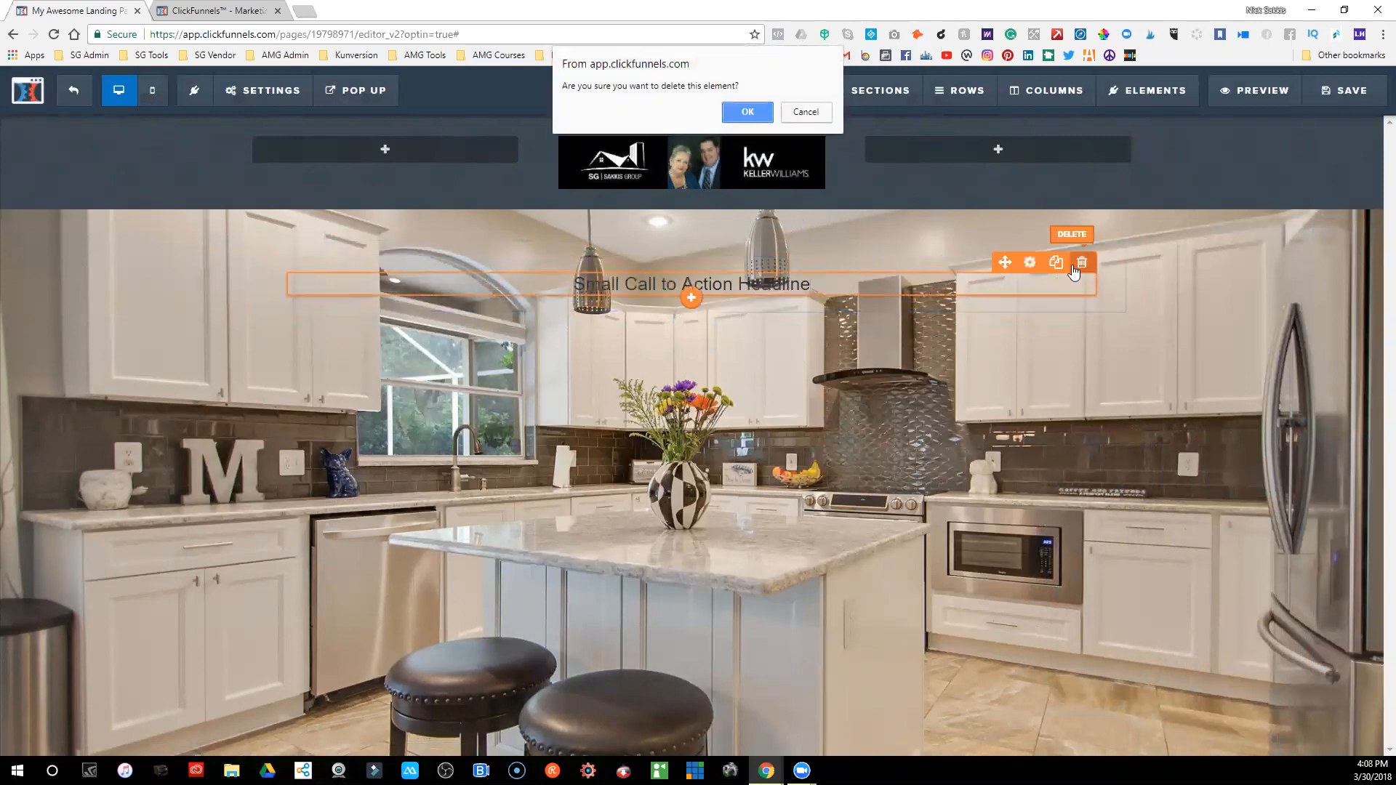
left_click(754, 115)
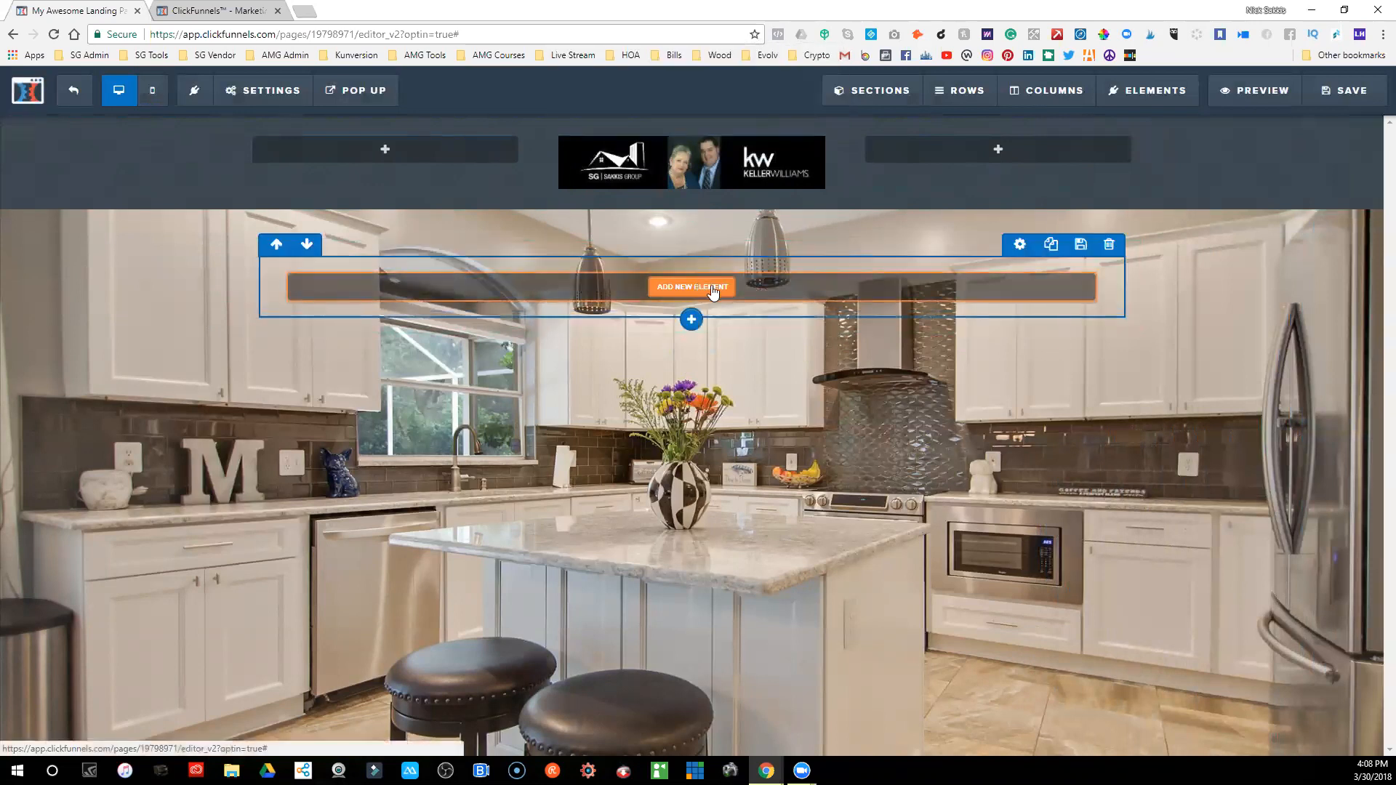
- Add a headline element to the one-column row and replace its placeholder text with "Would You Recommend Us"
left_click(712, 289)
left_click(1051, 280)
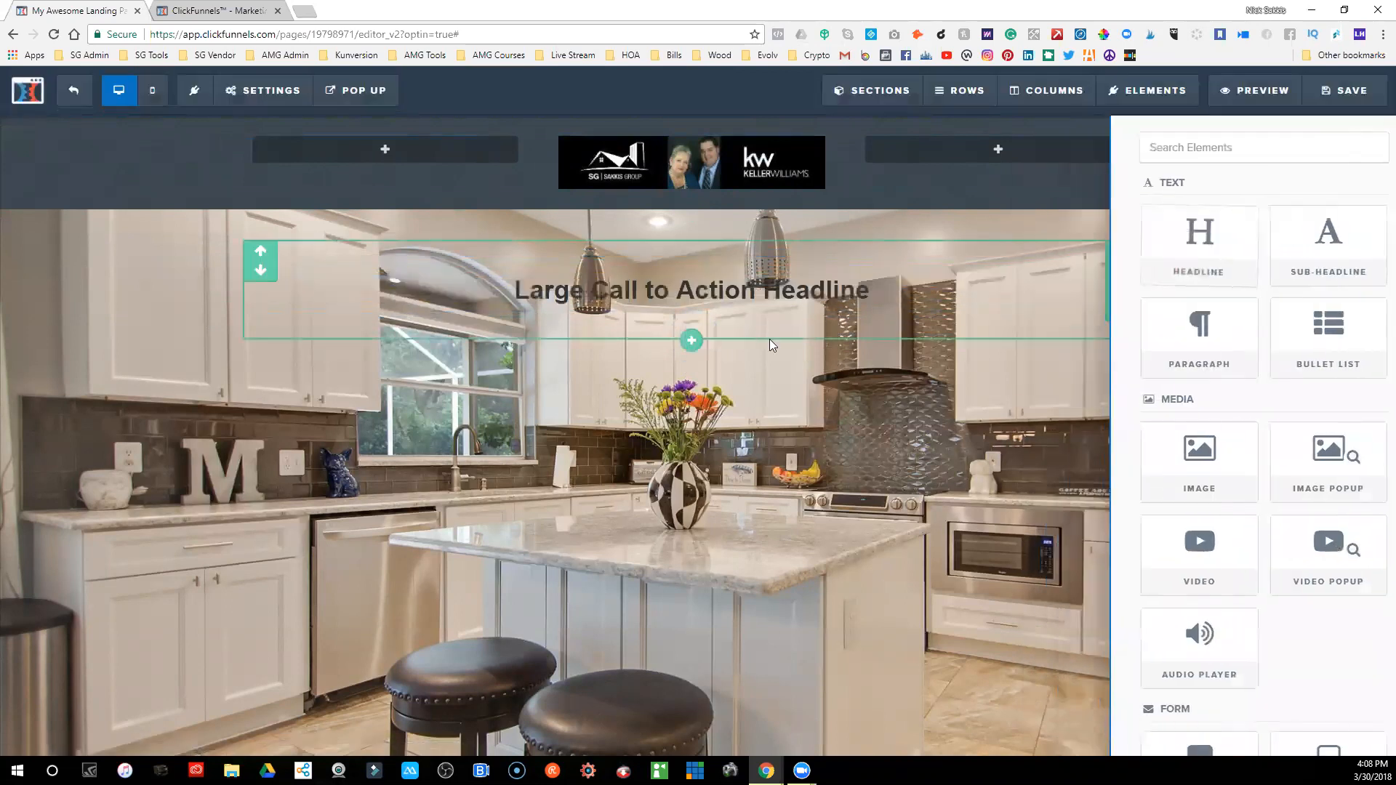
left_click(886, 287)
key("BackSpace")
key("BackSpace")
key("BackSpace")
key("BackSpace")
key("BackSpace")
key("BackSpace")
key("BackSpace")
key("BackSpace")
key("BackSpace")
key("BackSpace")
key("BackSpace")
key("BackSpace")
key("BackSpace")
key("BackSpace")
key("BackSpace")
key("BackSpace")
key("BackSpace")
key("BackSpace")
key("BackSpace")
key("BackSpace")
key("BackSpace")
key("BackSpace")
type("Would You Recco")
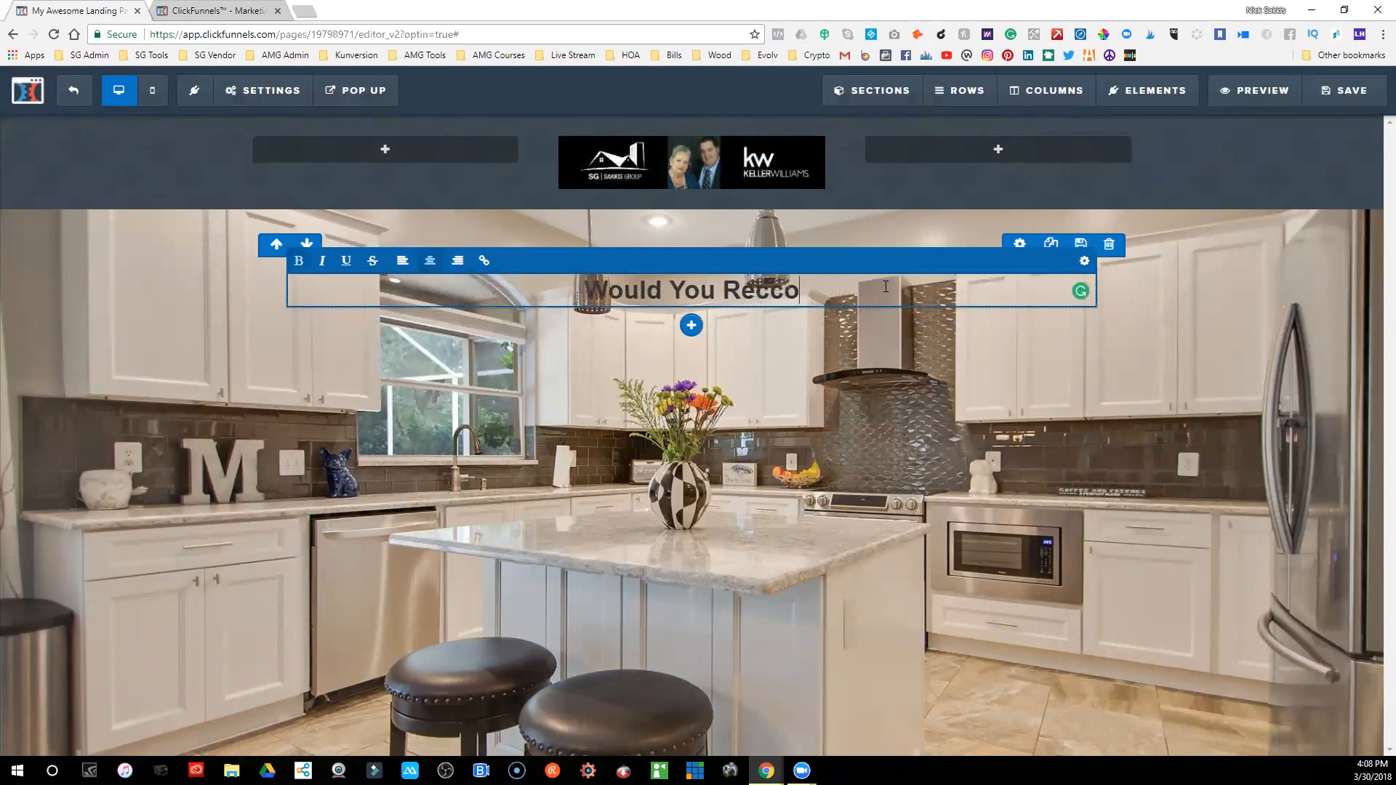
key("BackSpace")
key("BackSpace")
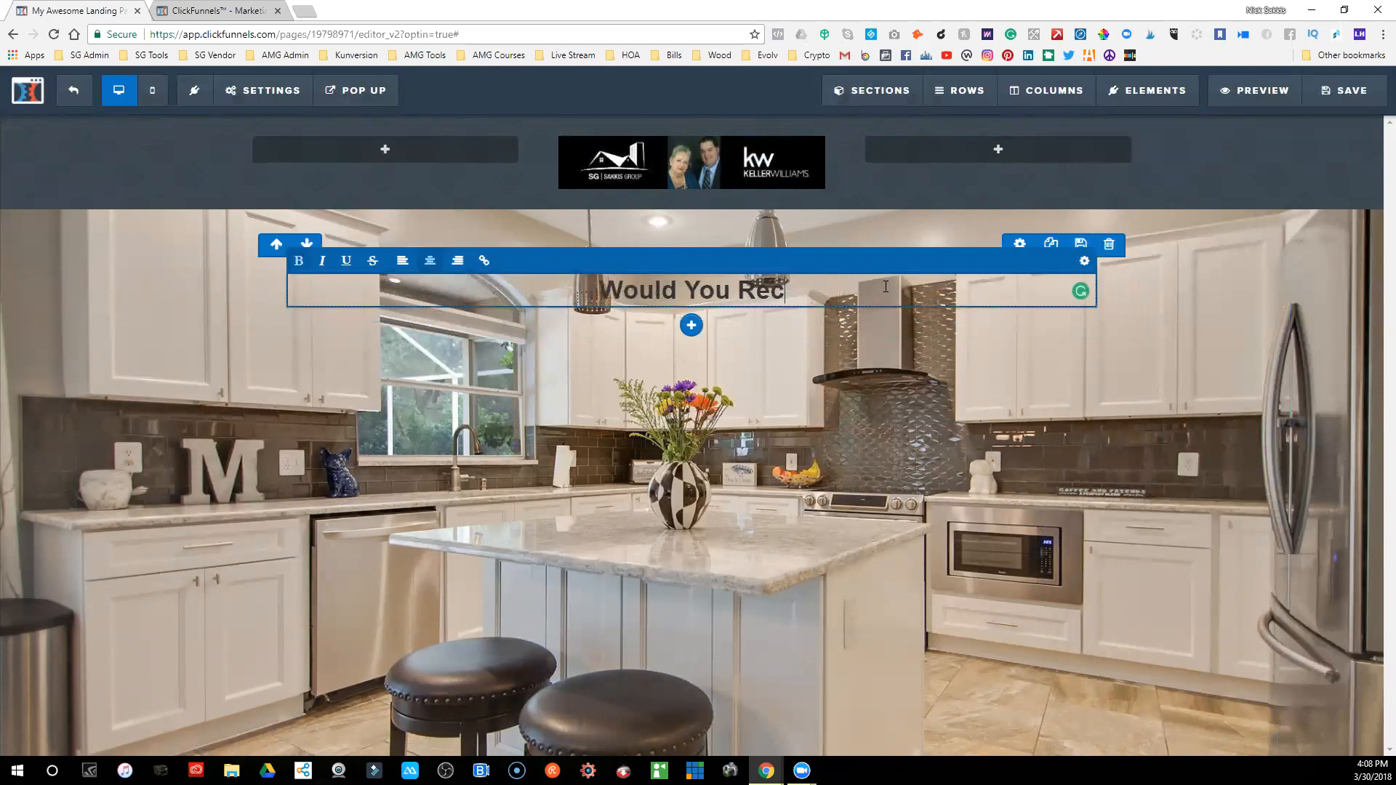
type("o")
type("mmendf")
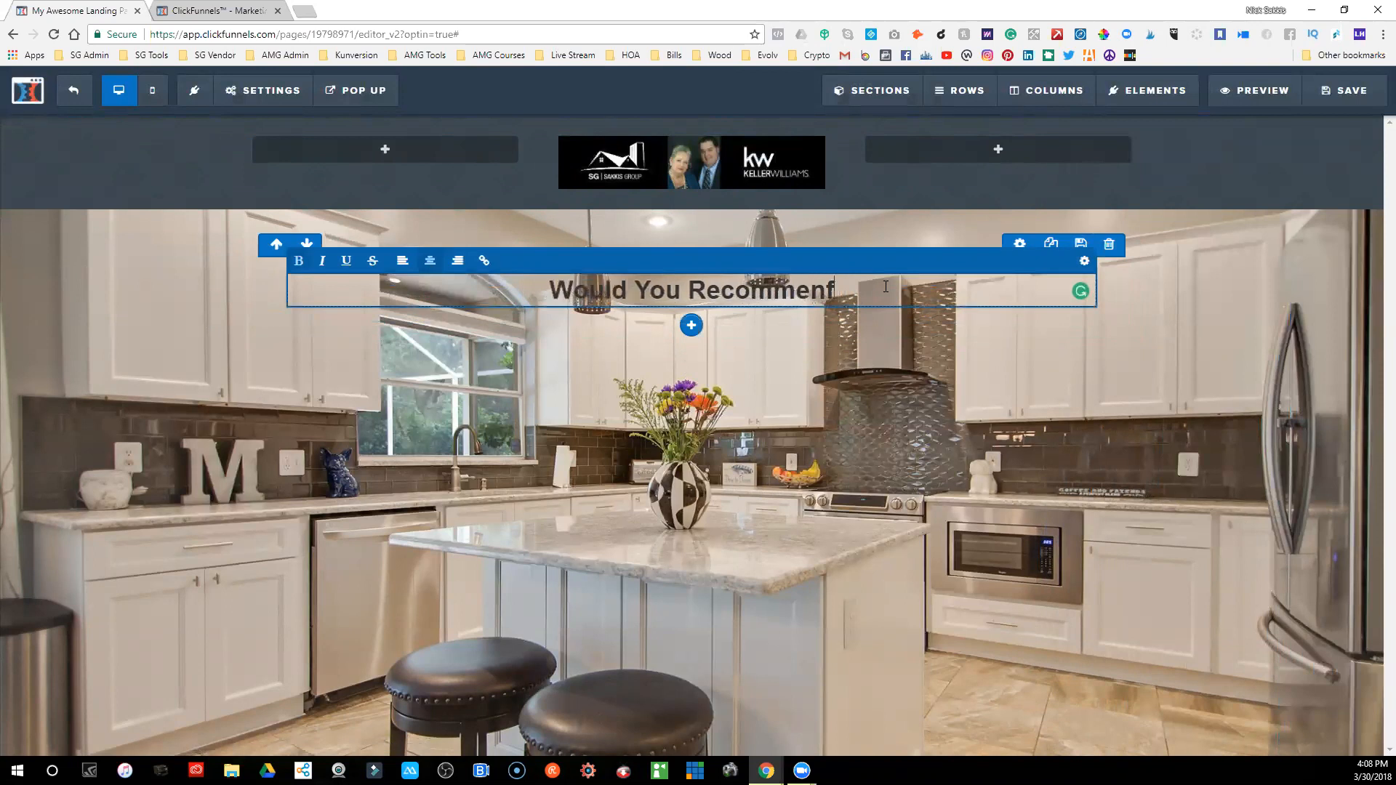
key("BackSpace")
type("Us")
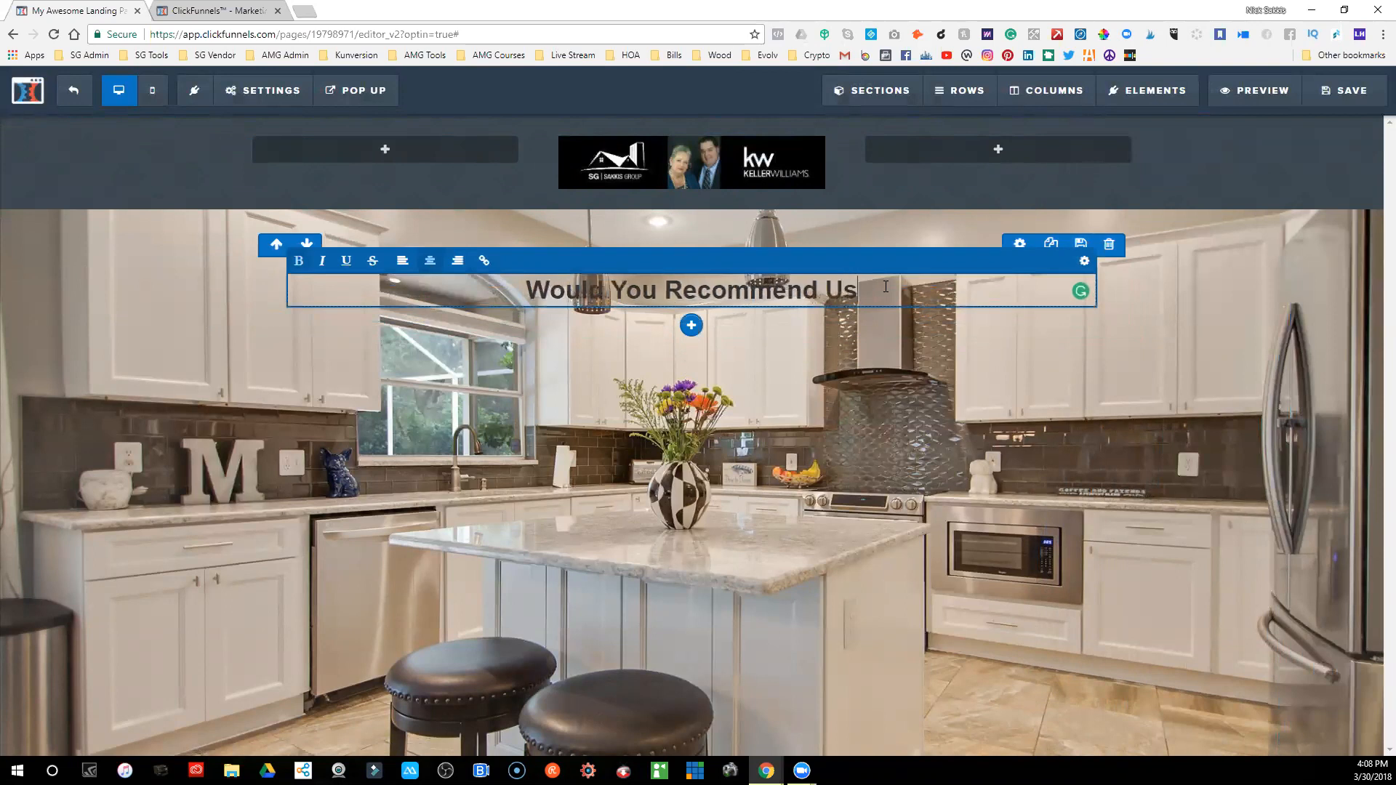
- Append a question mark to the headline and set the background color of its section to blue #0b72a1
type("?")
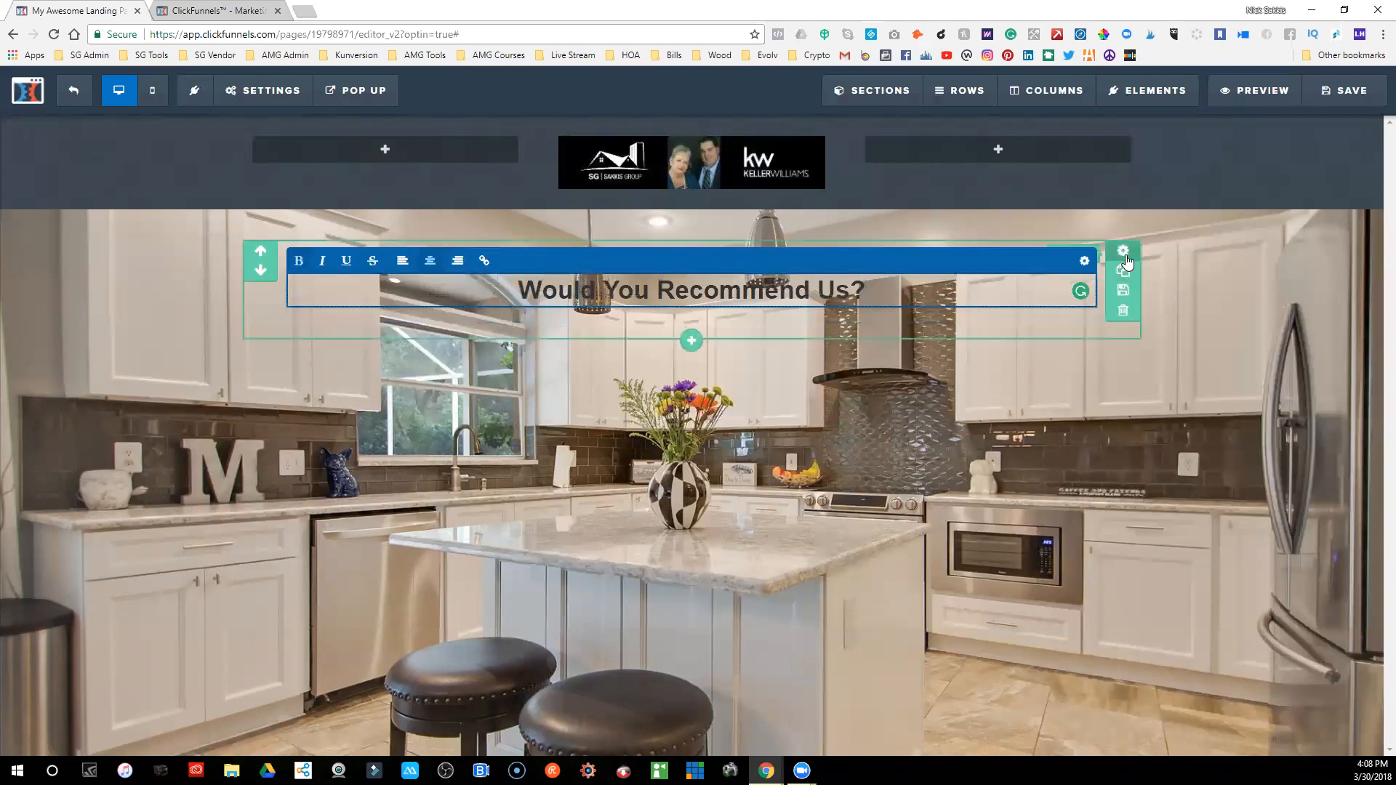
left_click(1124, 256)
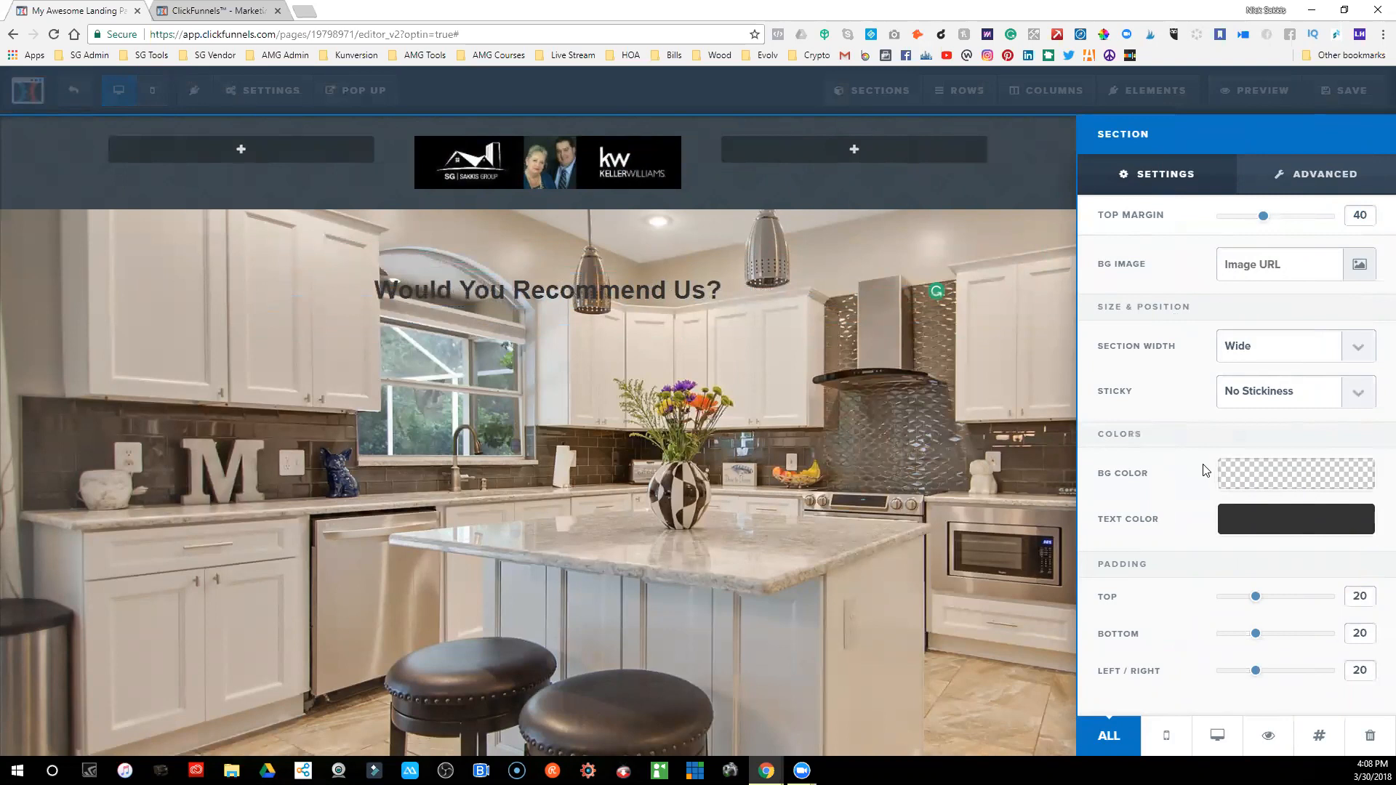
left_click(1247, 486)
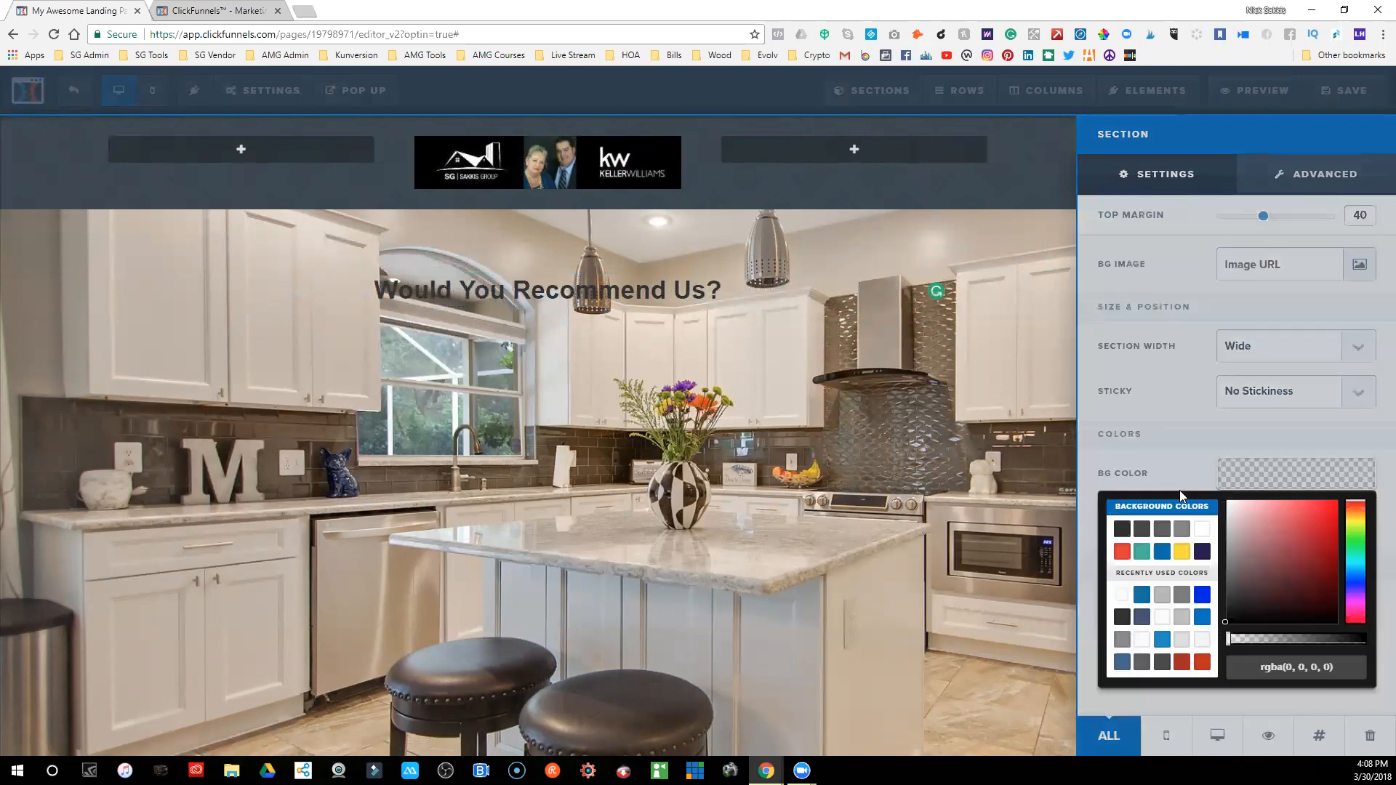
left_click(1182, 530)
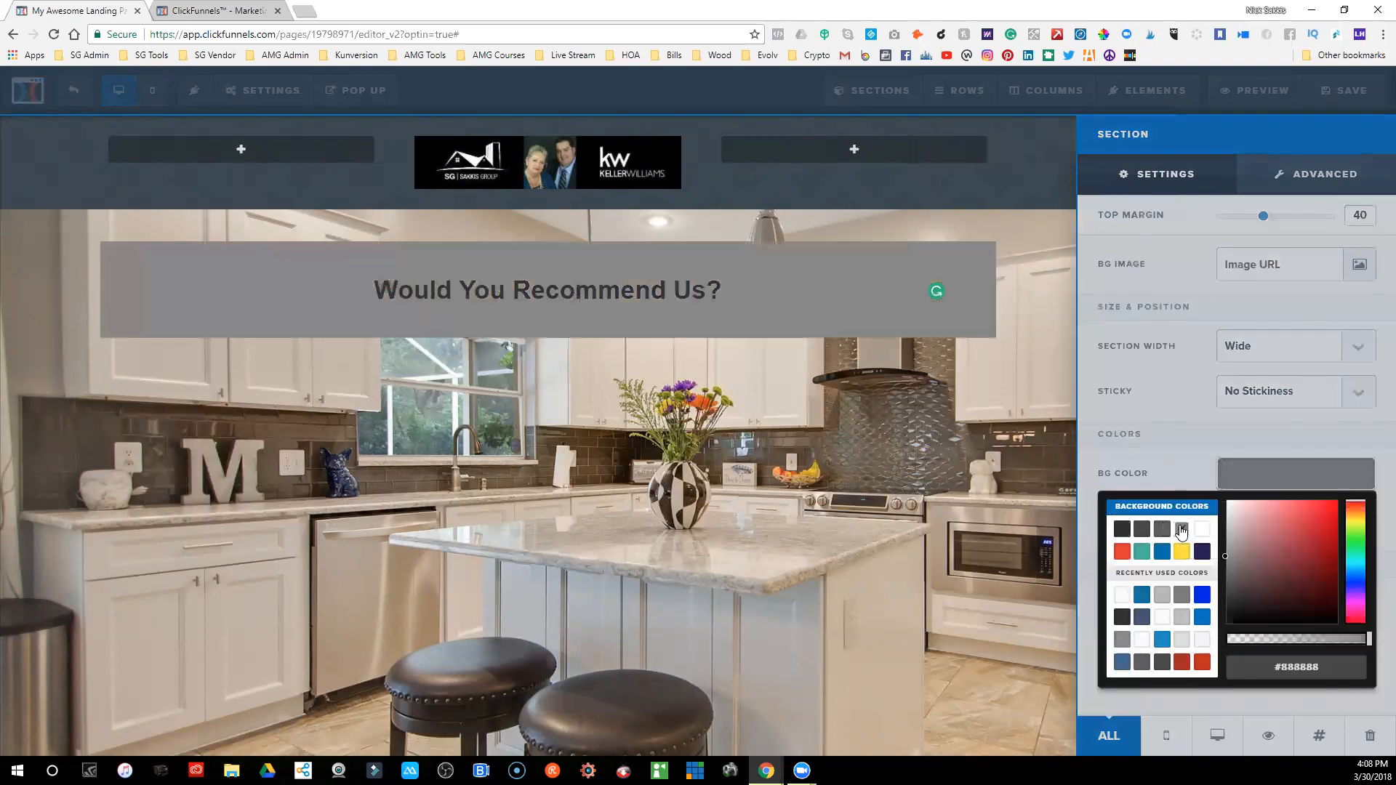
left_click(1121, 531)
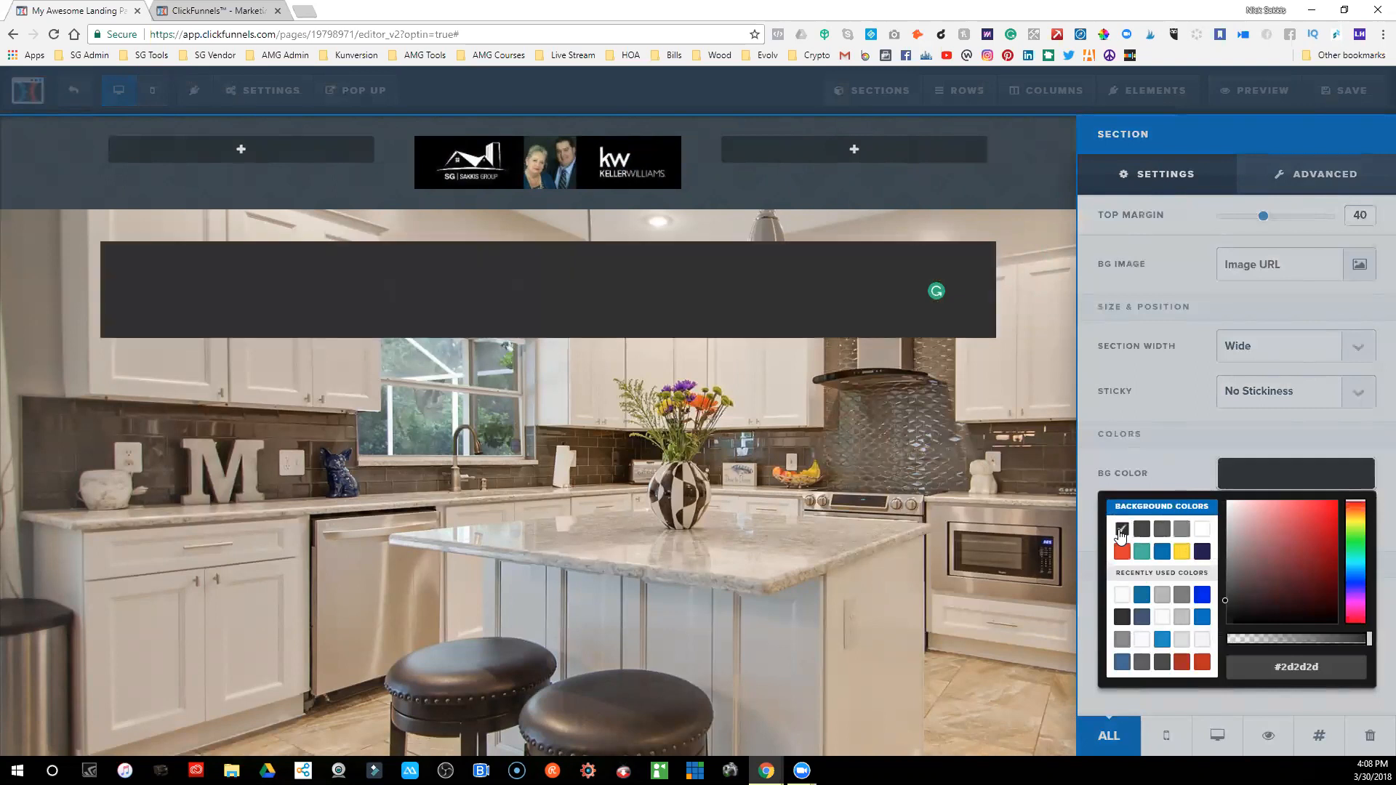
left_click(1142, 596)
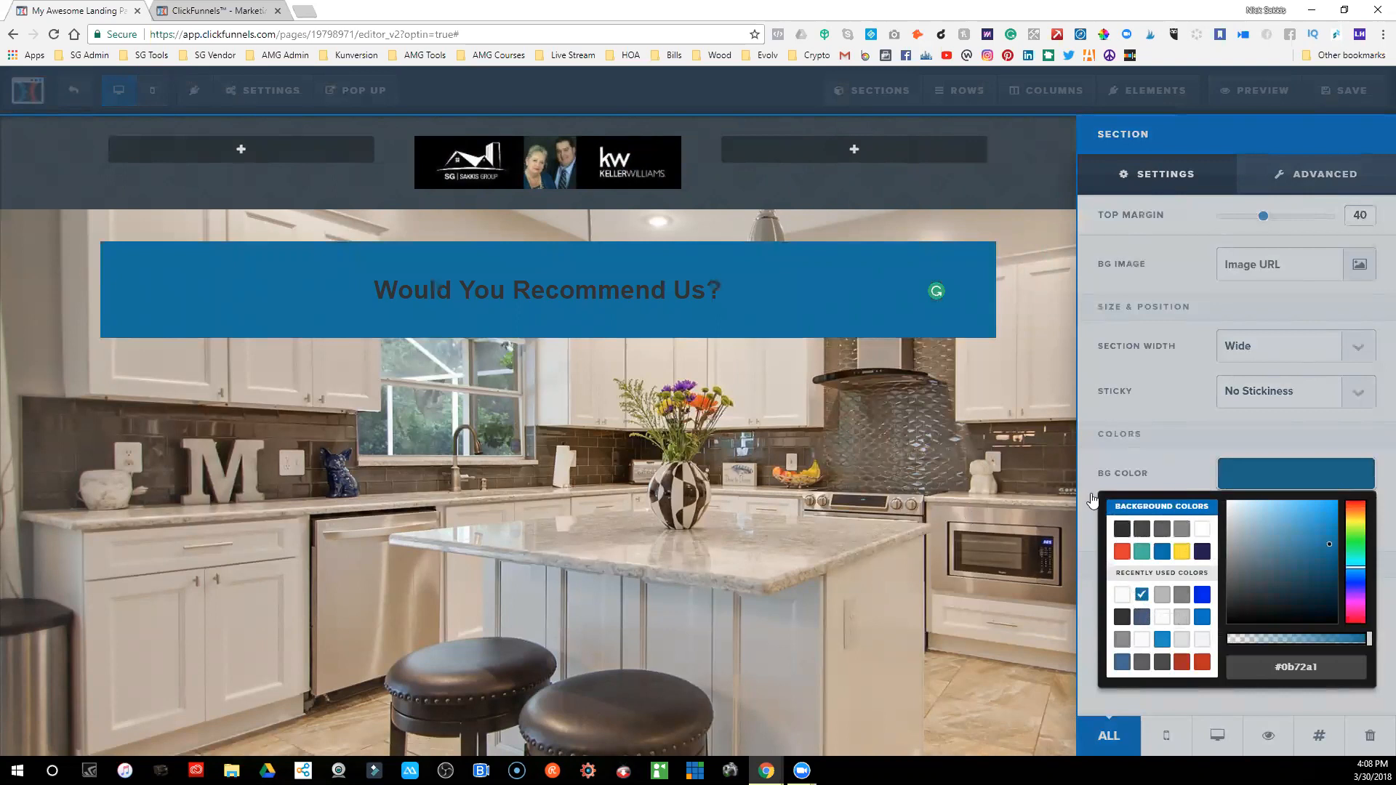
left_click(1142, 618)
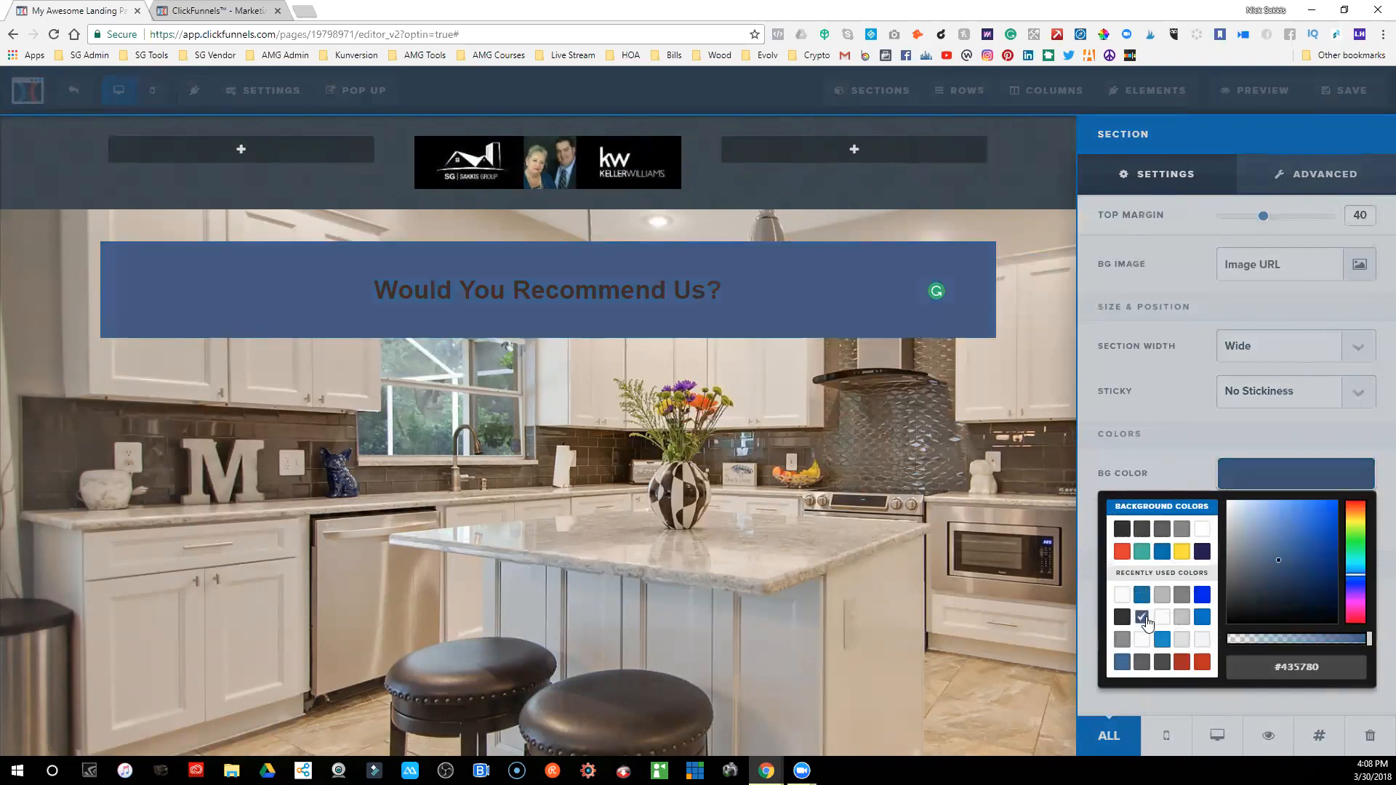
left_click(1142, 596)
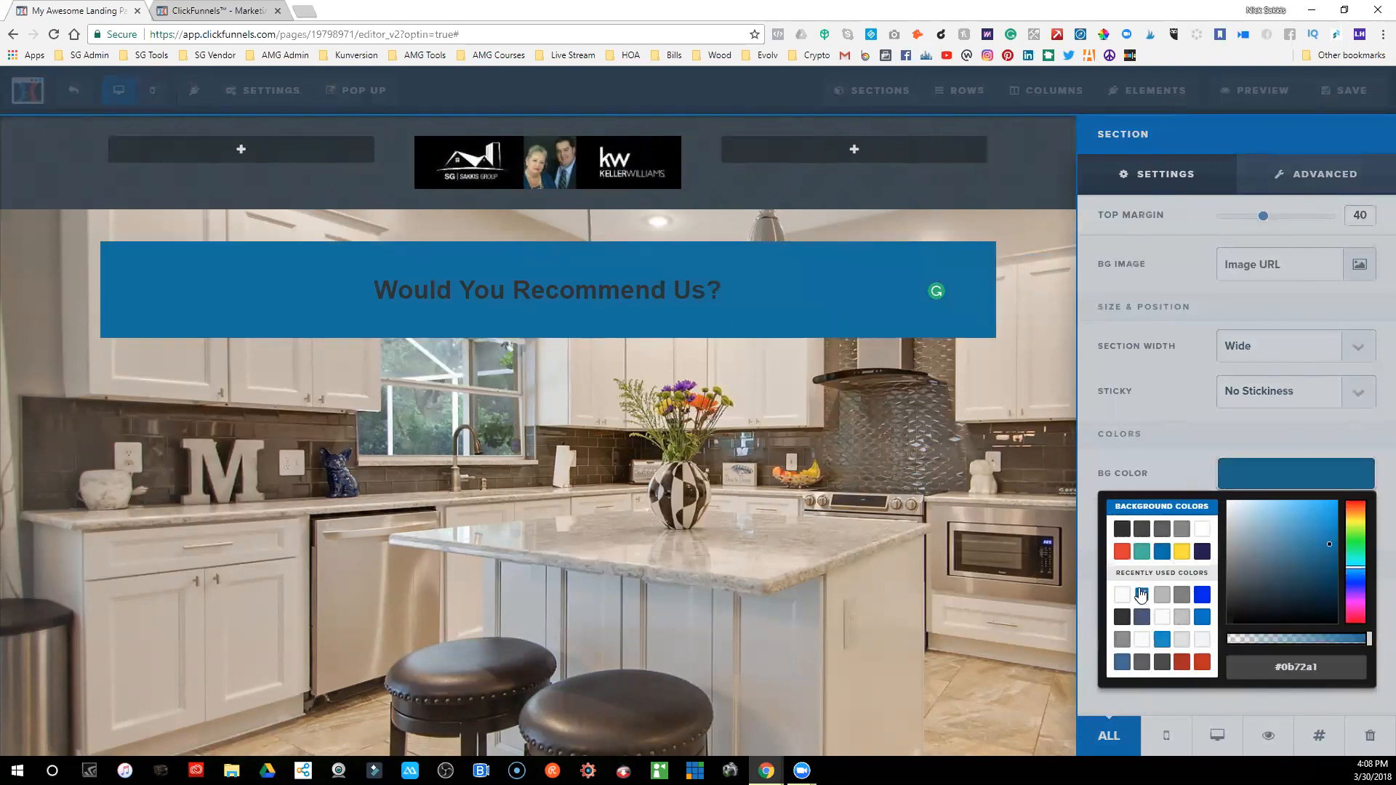
left_click(1028, 414)
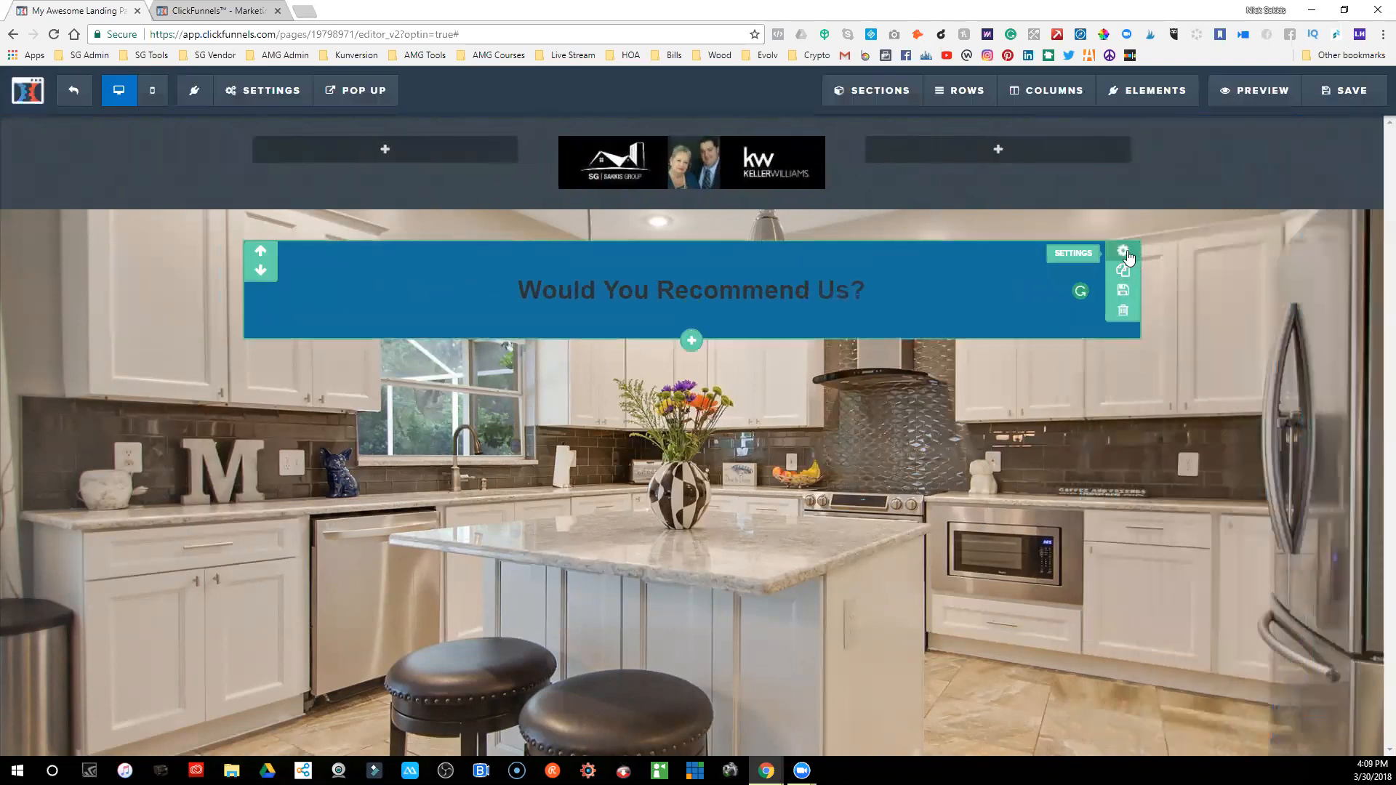
- Set the corner radius of the blue headline section to 15px
left_click(1124, 253)
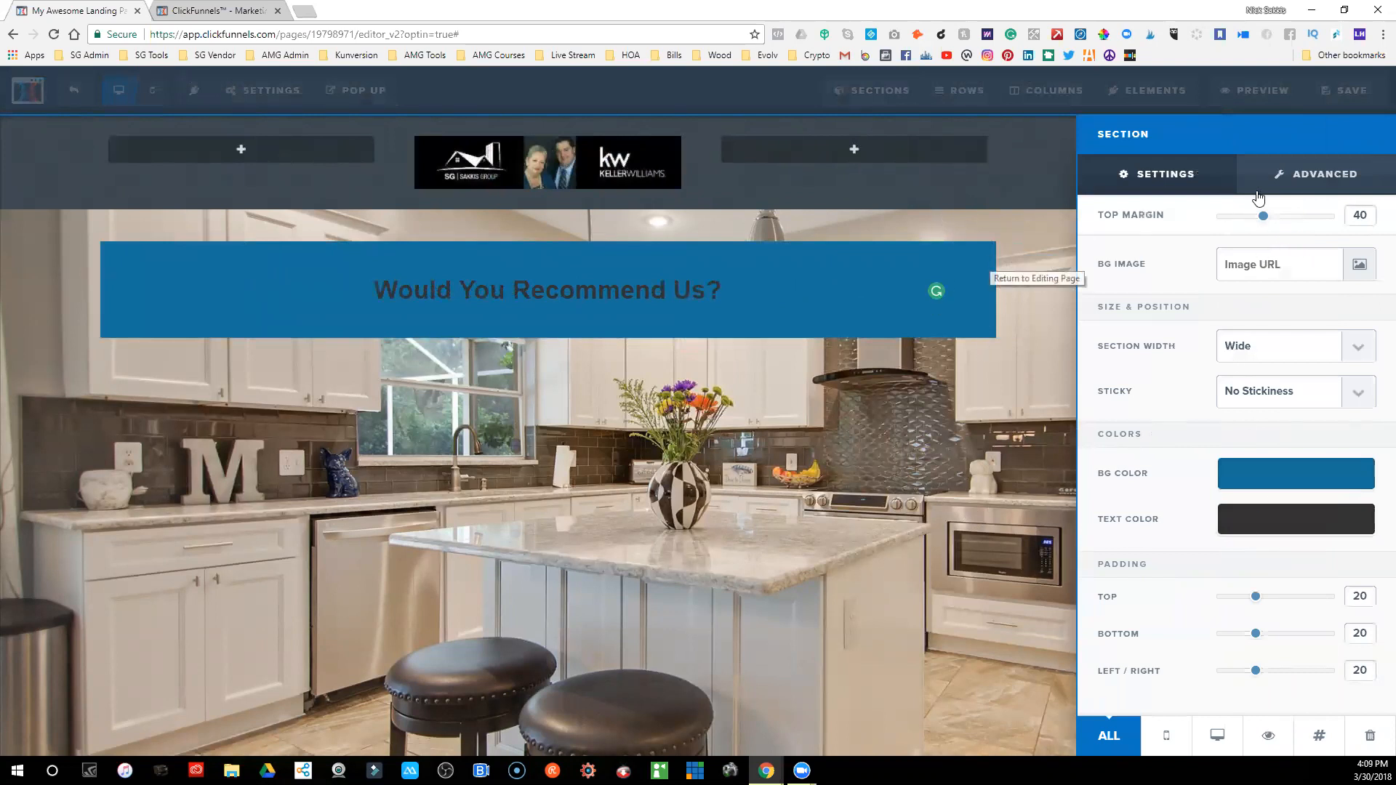
left_click(1274, 178)
left_click(1351, 266)
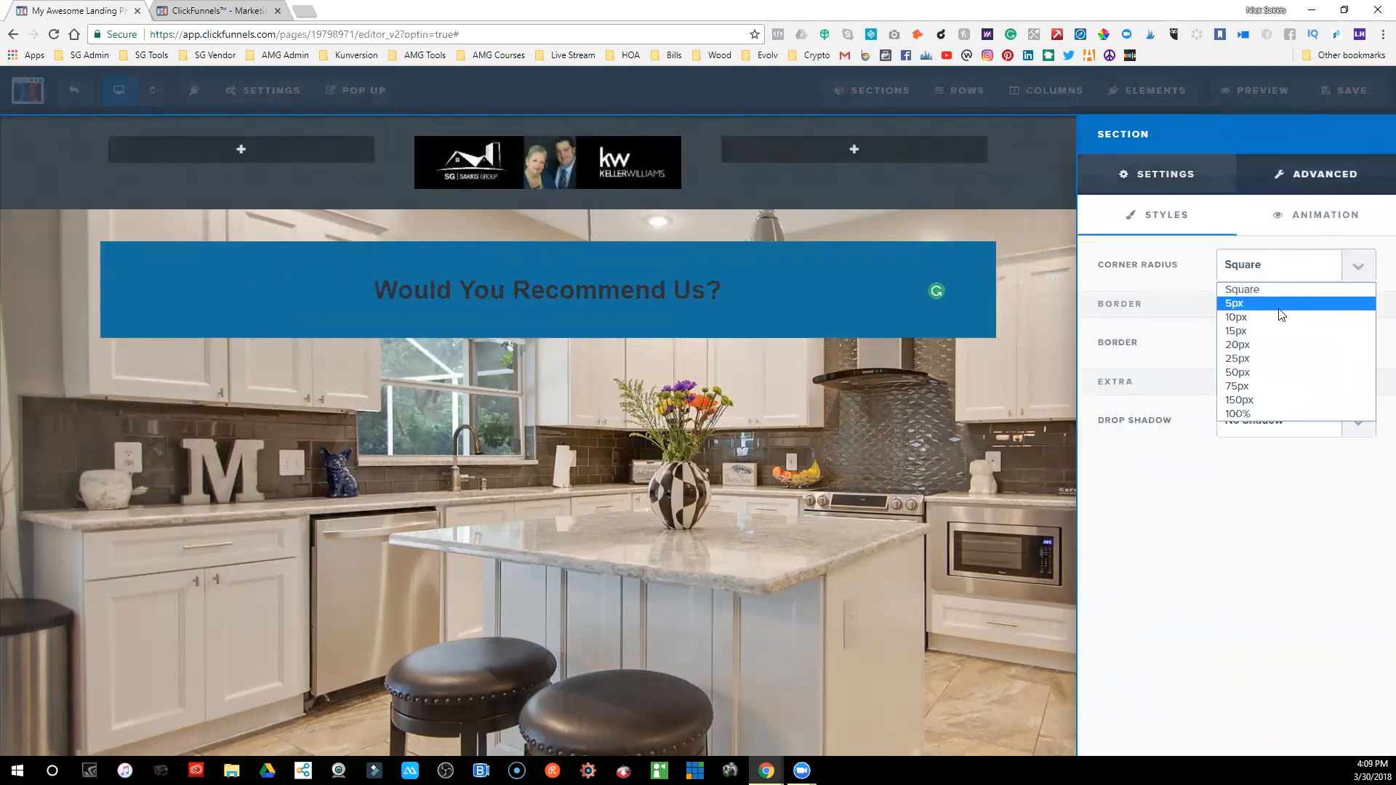
left_click(1270, 329)
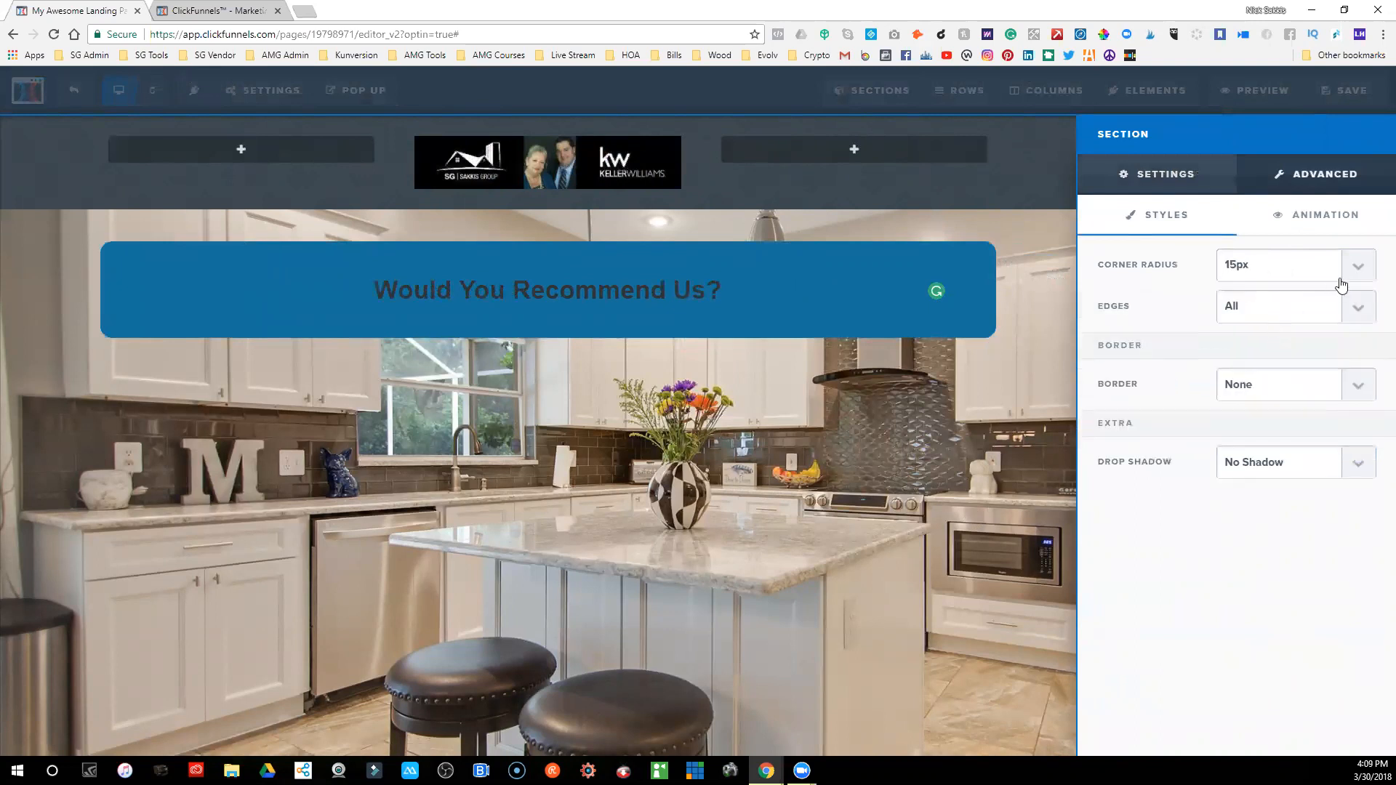
left_click(734, 293)
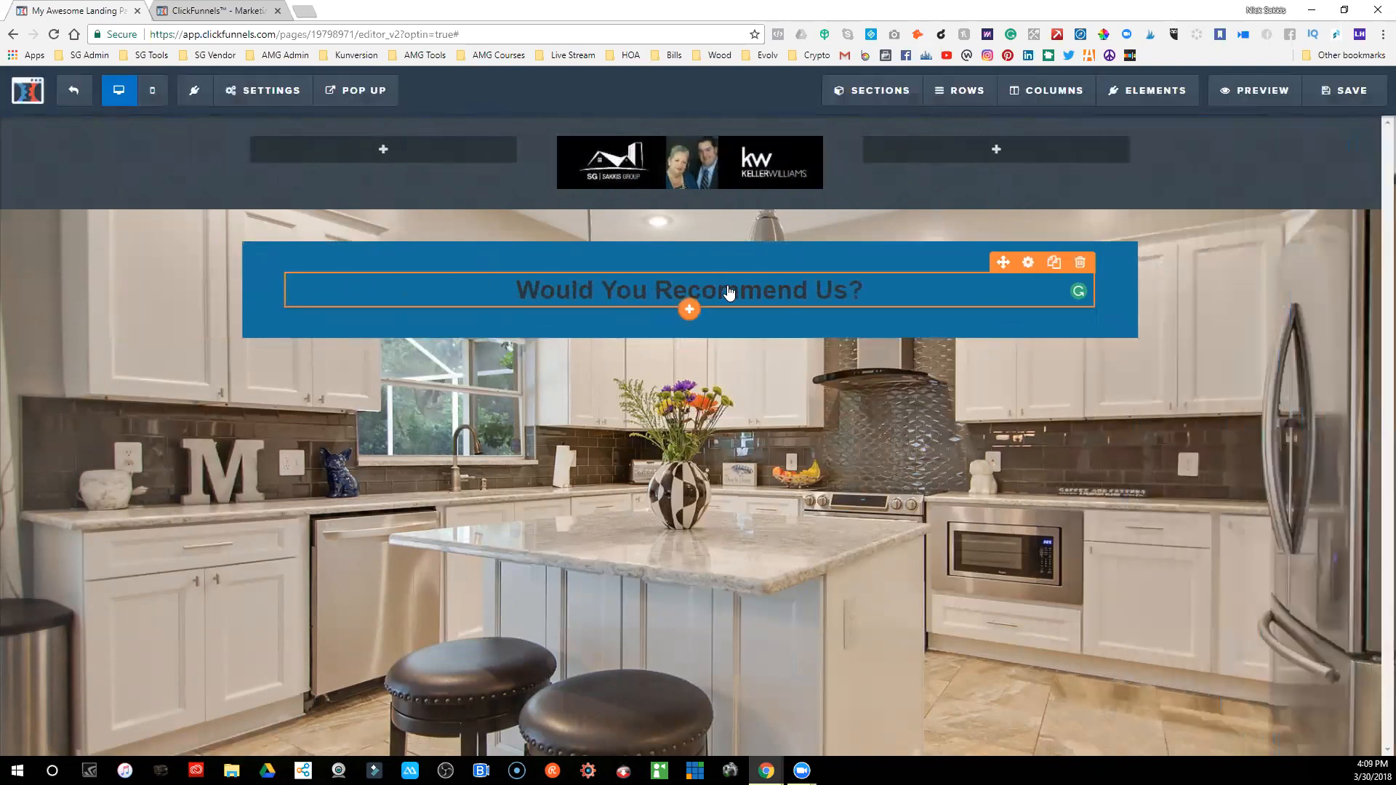
- Change the headline's text color to white
left_click(1031, 264)
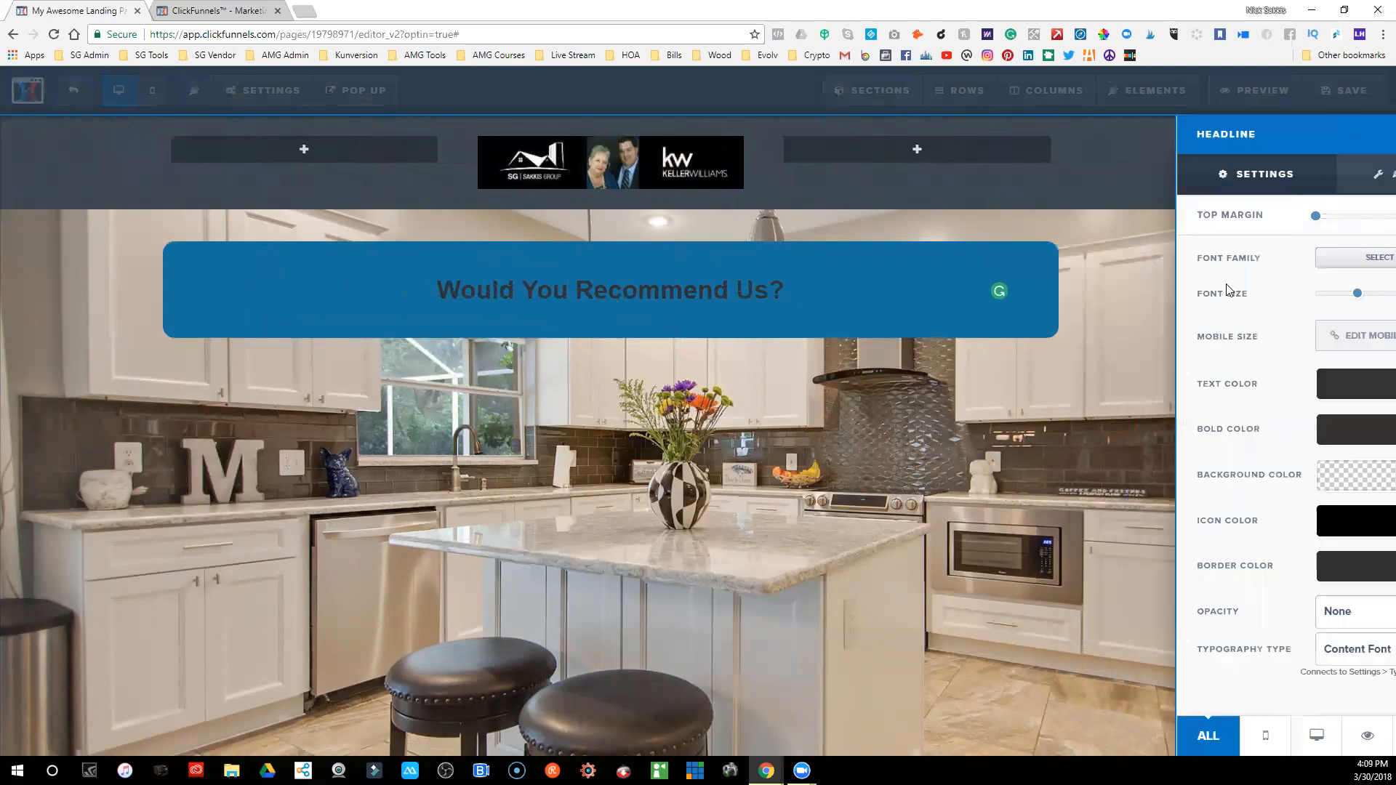
left_click(1251, 398)
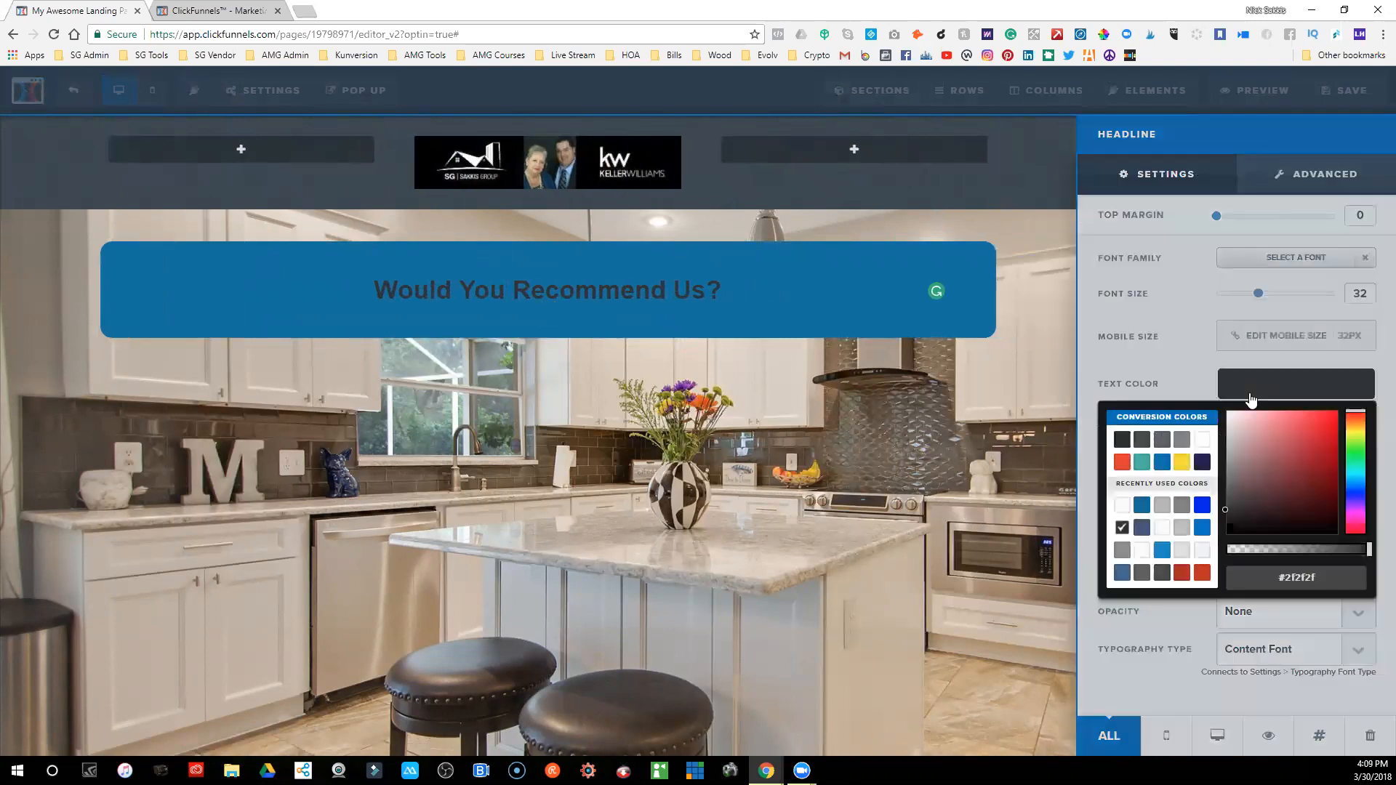
left_click(1201, 439)
left_click(754, 286)
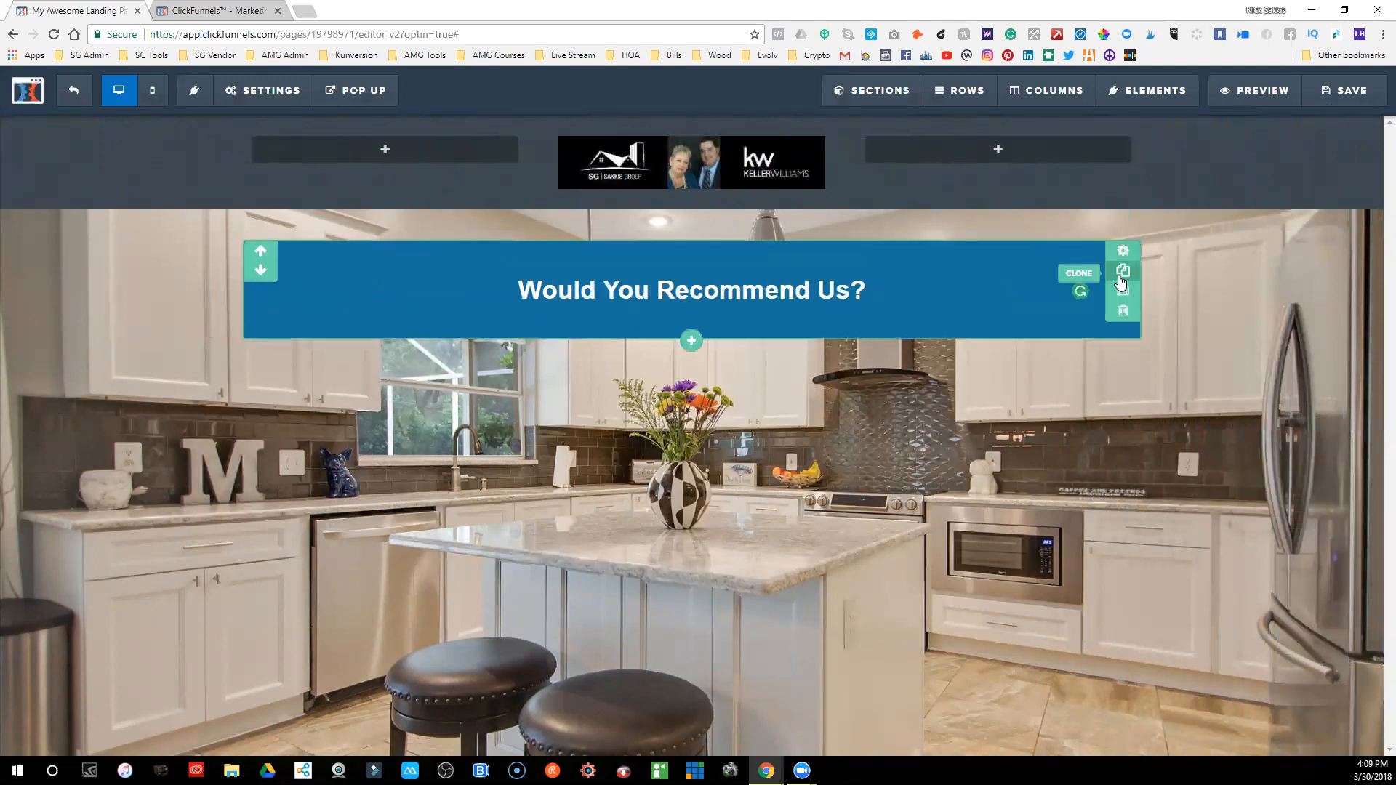
- Set the top margin of the blue headline section to 65
left_click(1125, 252)
left_click_drag(1259, 218, 1309, 228)
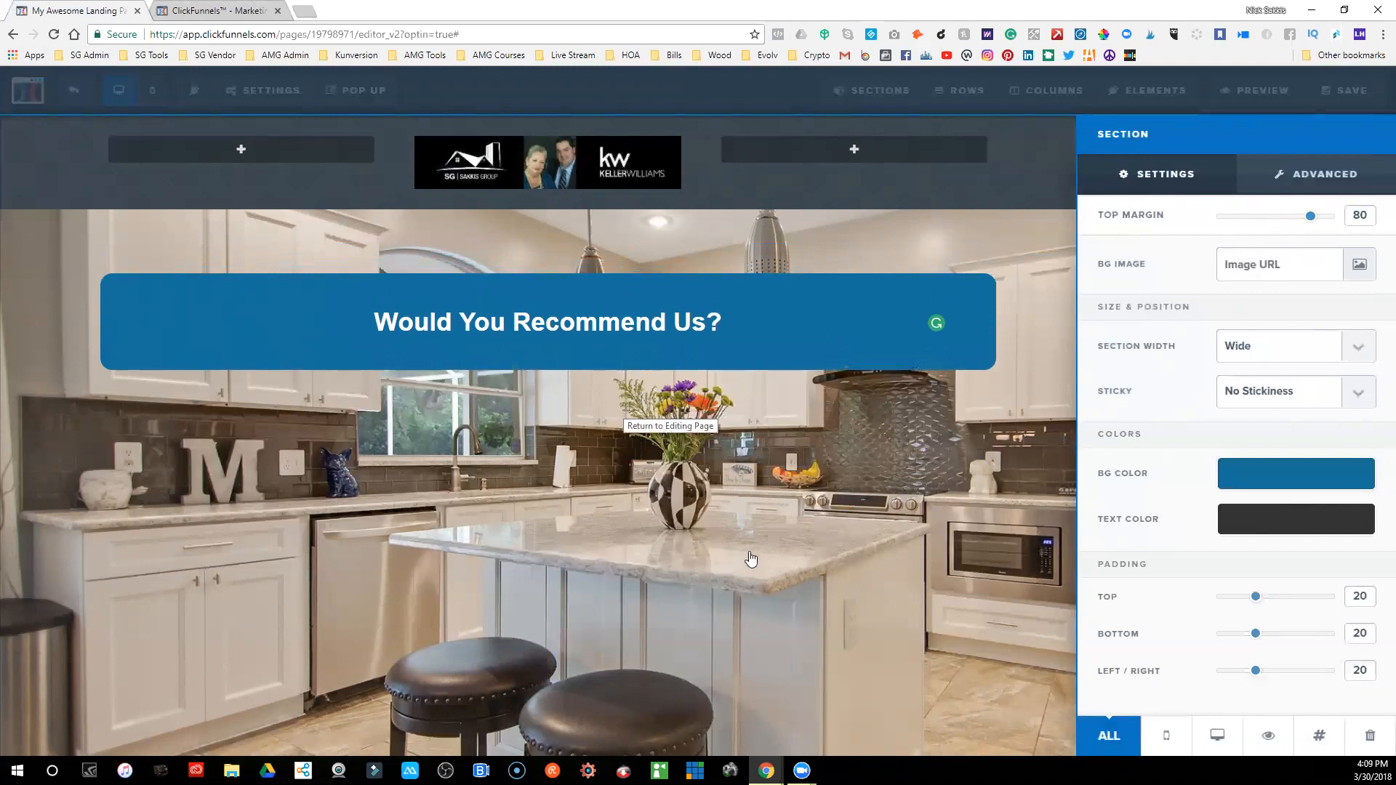
left_click_drag(1331, 218, 1318, 217)
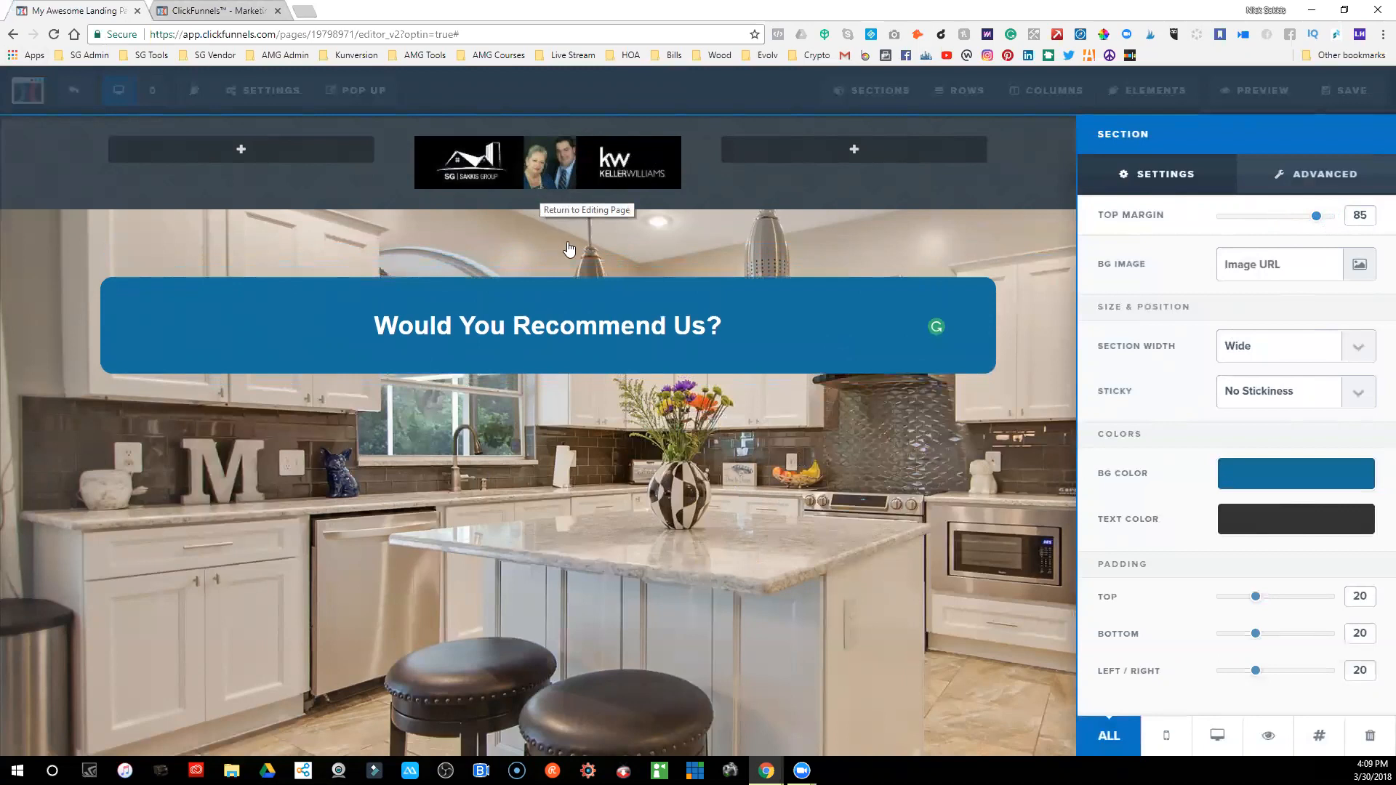
left_click_drag(1315, 218, 1291, 227)
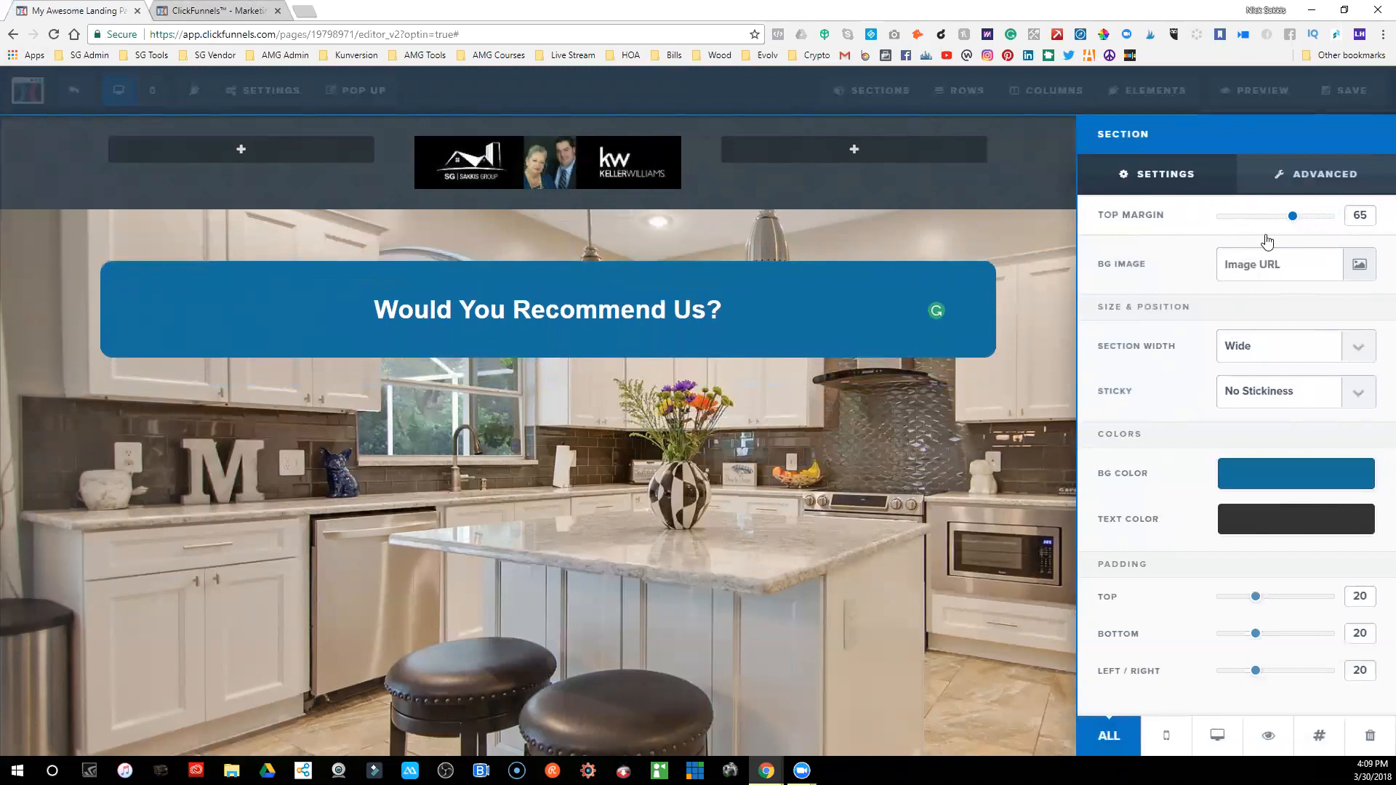
left_click(569, 454)
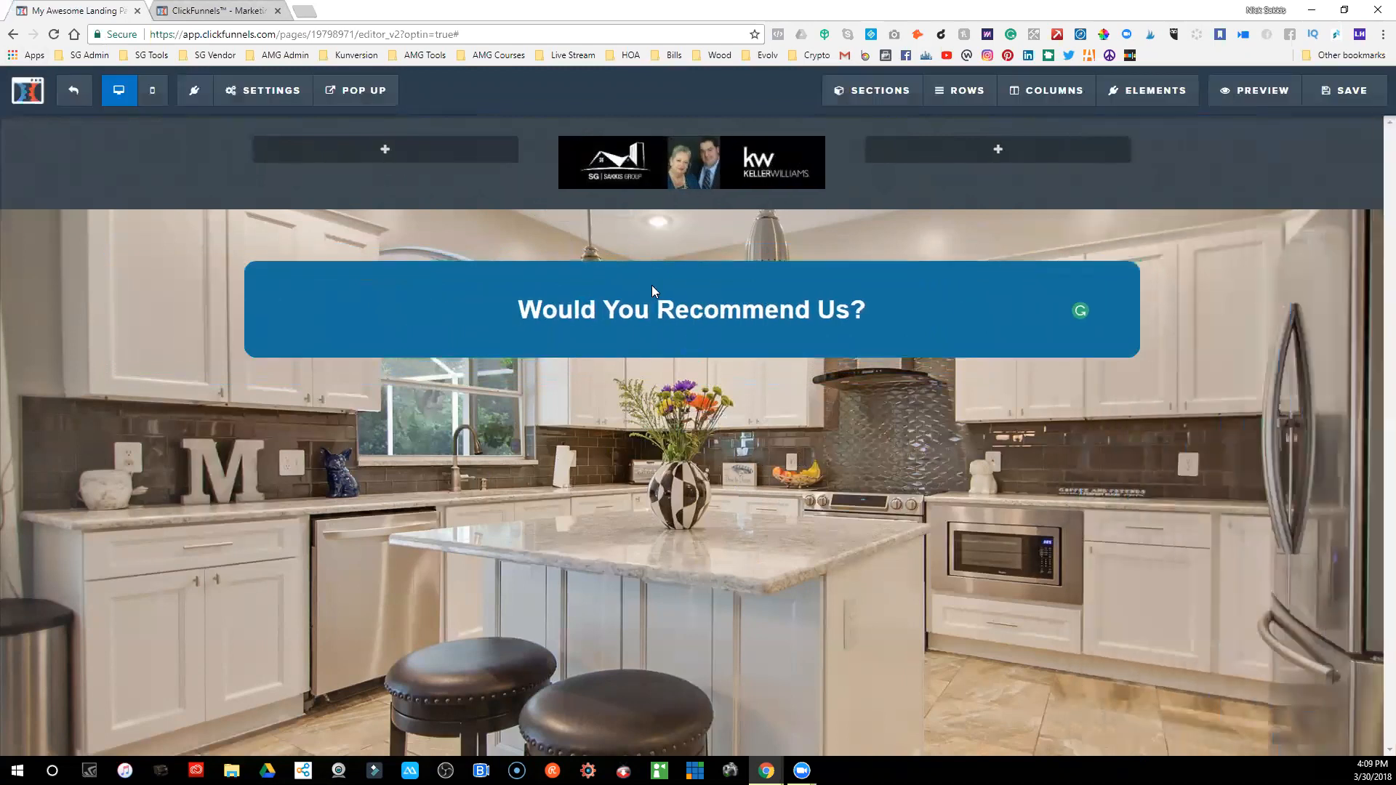
- Add two wide sections, one below the other, beneath the headline section
left_click(692, 362)
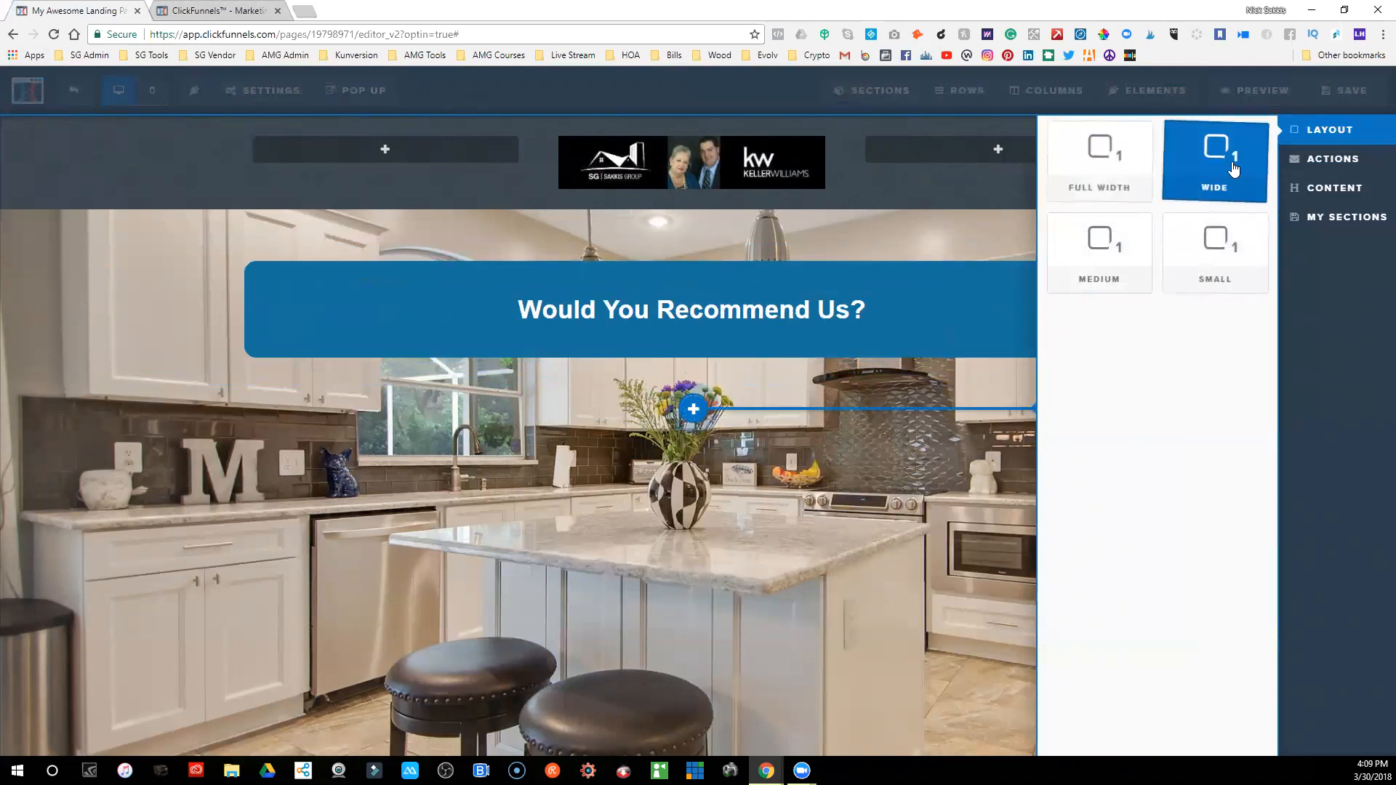
left_click(1216, 163)
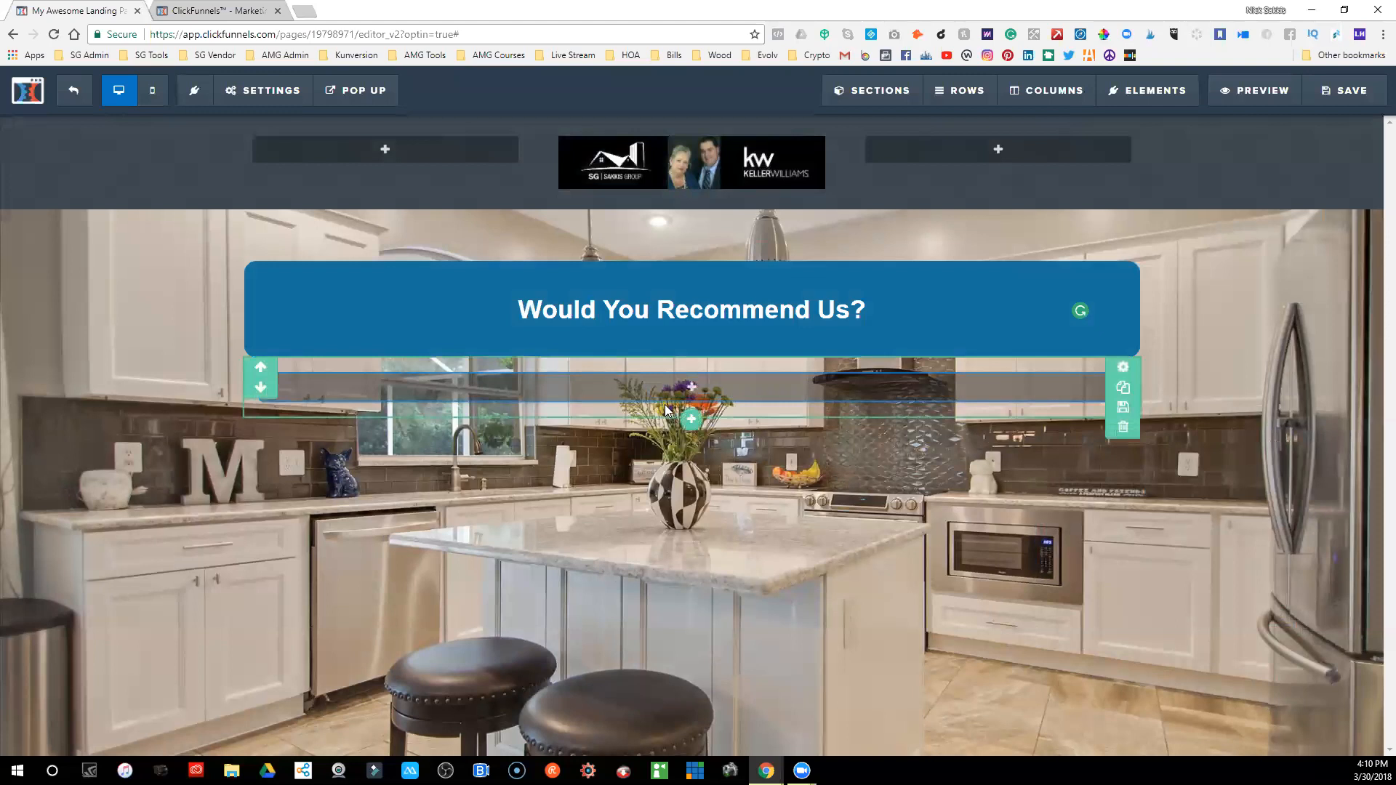
left_click(693, 429)
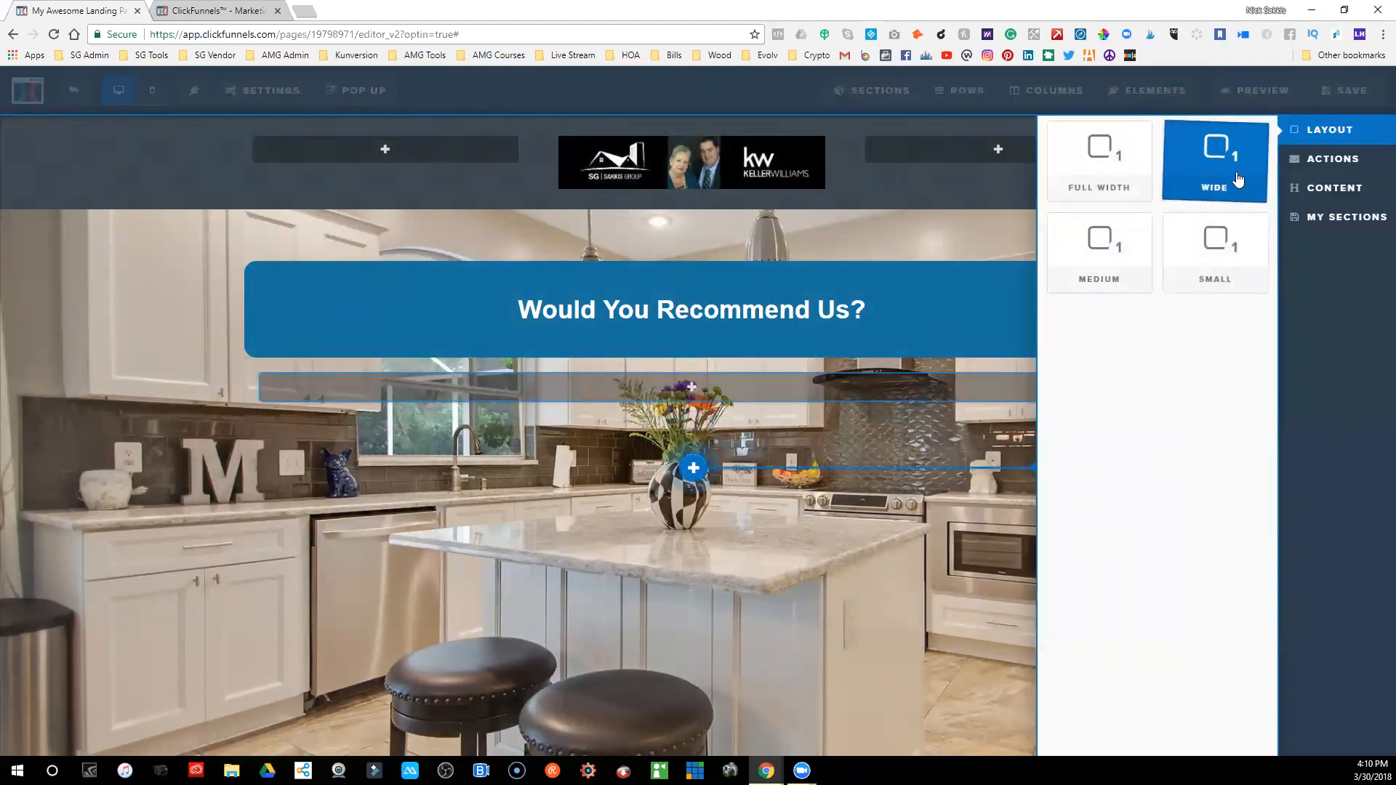
left_click(1237, 177)
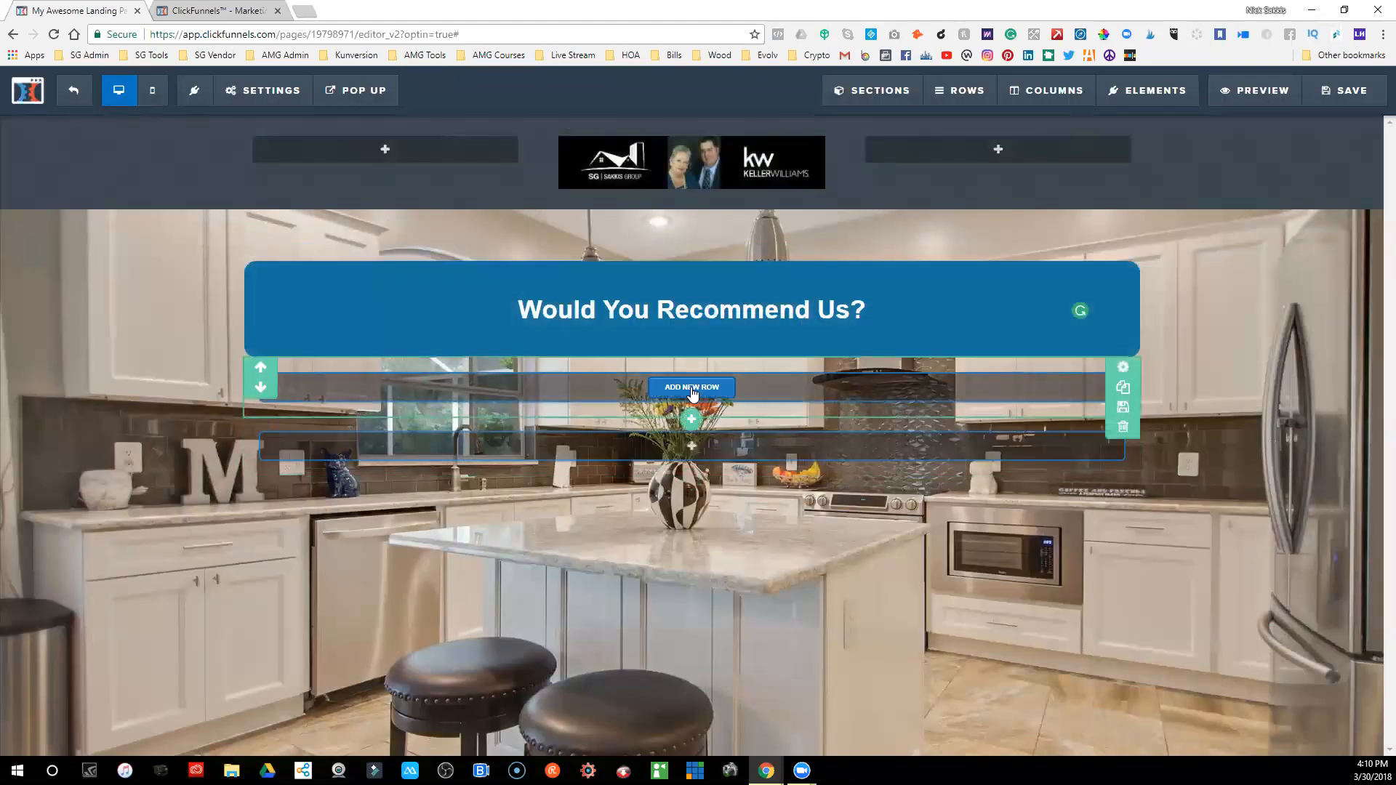
- Add a one-column row to each of the two new wide sections
left_click(693, 452)
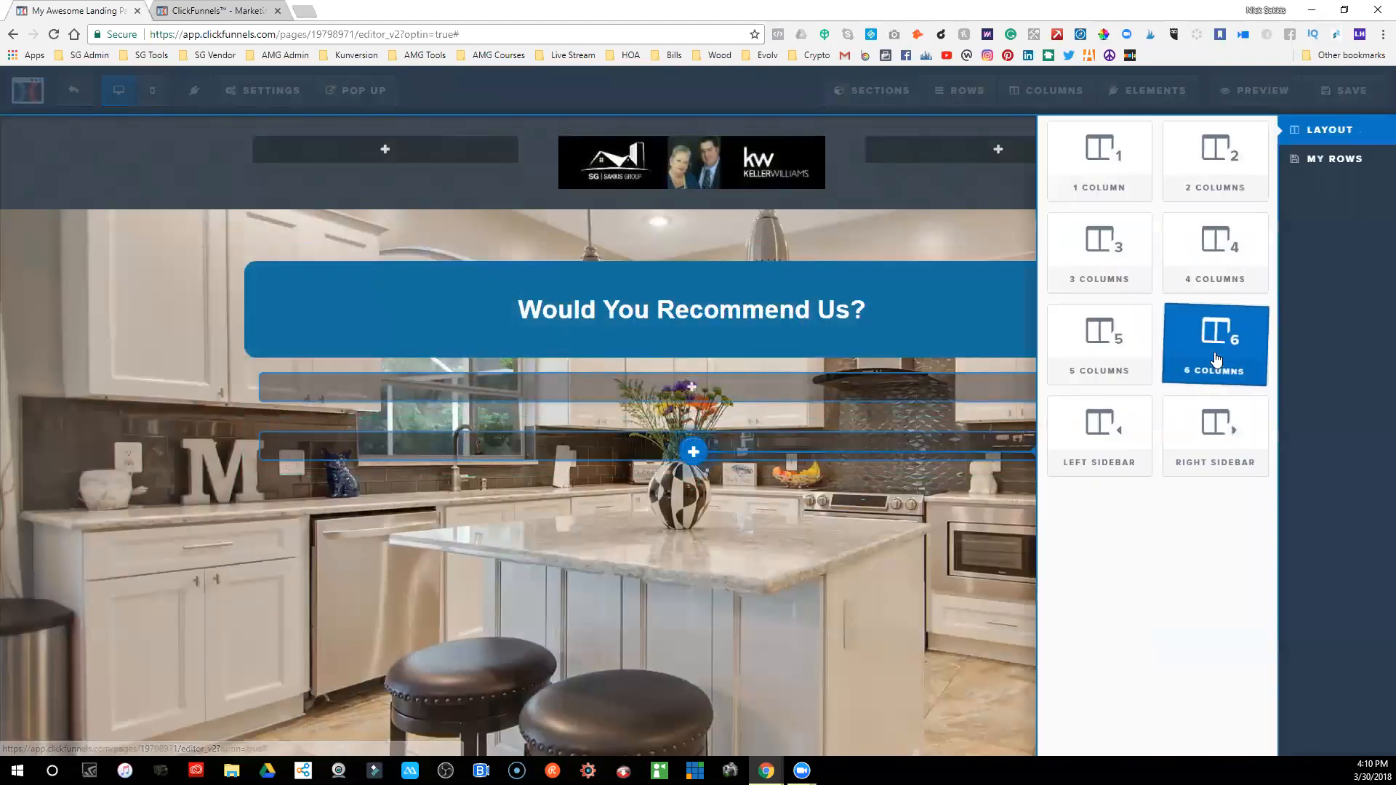
left_click(1102, 162)
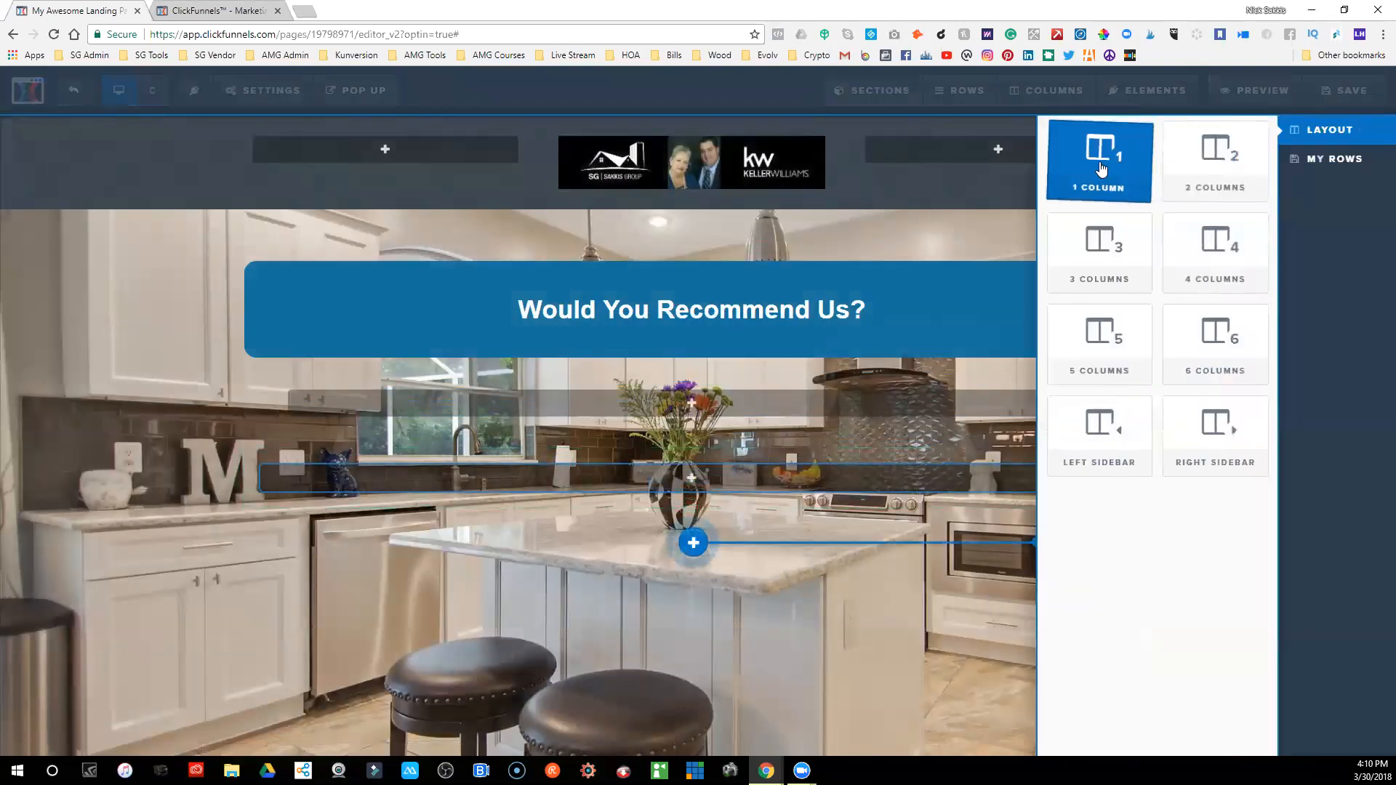
left_click(1098, 162)
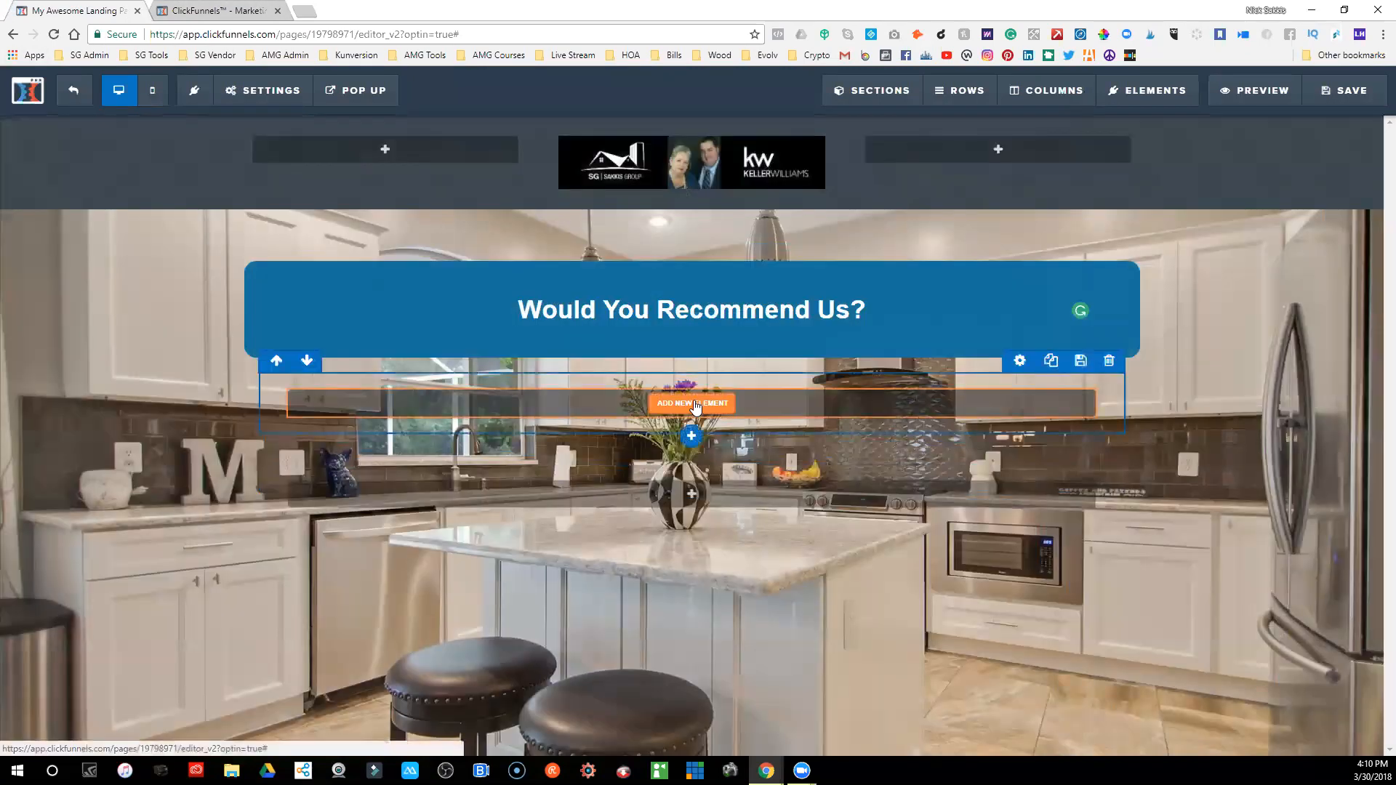
- Add a button element to the one-column row of each of the two new sections
left_click(696, 405)
scroll(1178, 328, "down", 5)
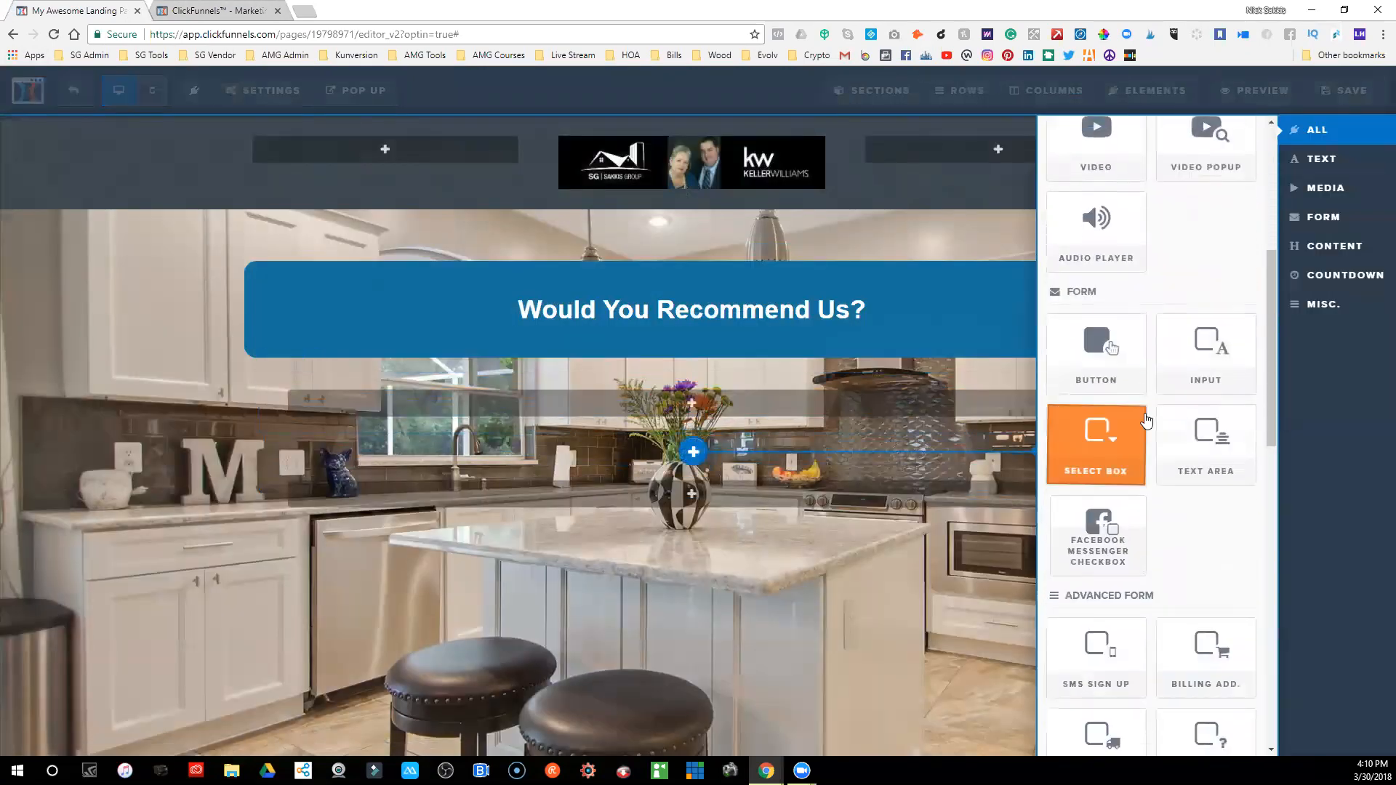
left_click(1123, 333)
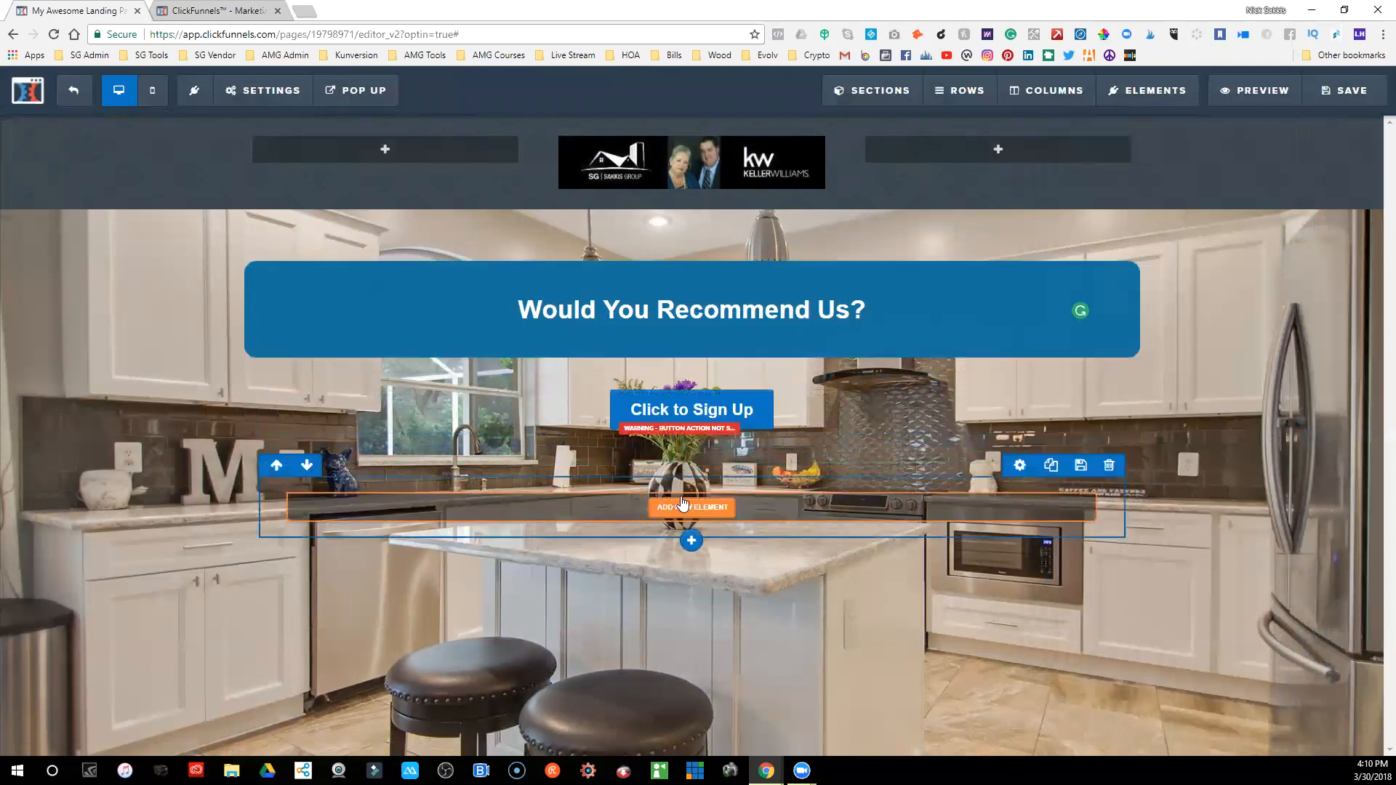
left_click(694, 509)
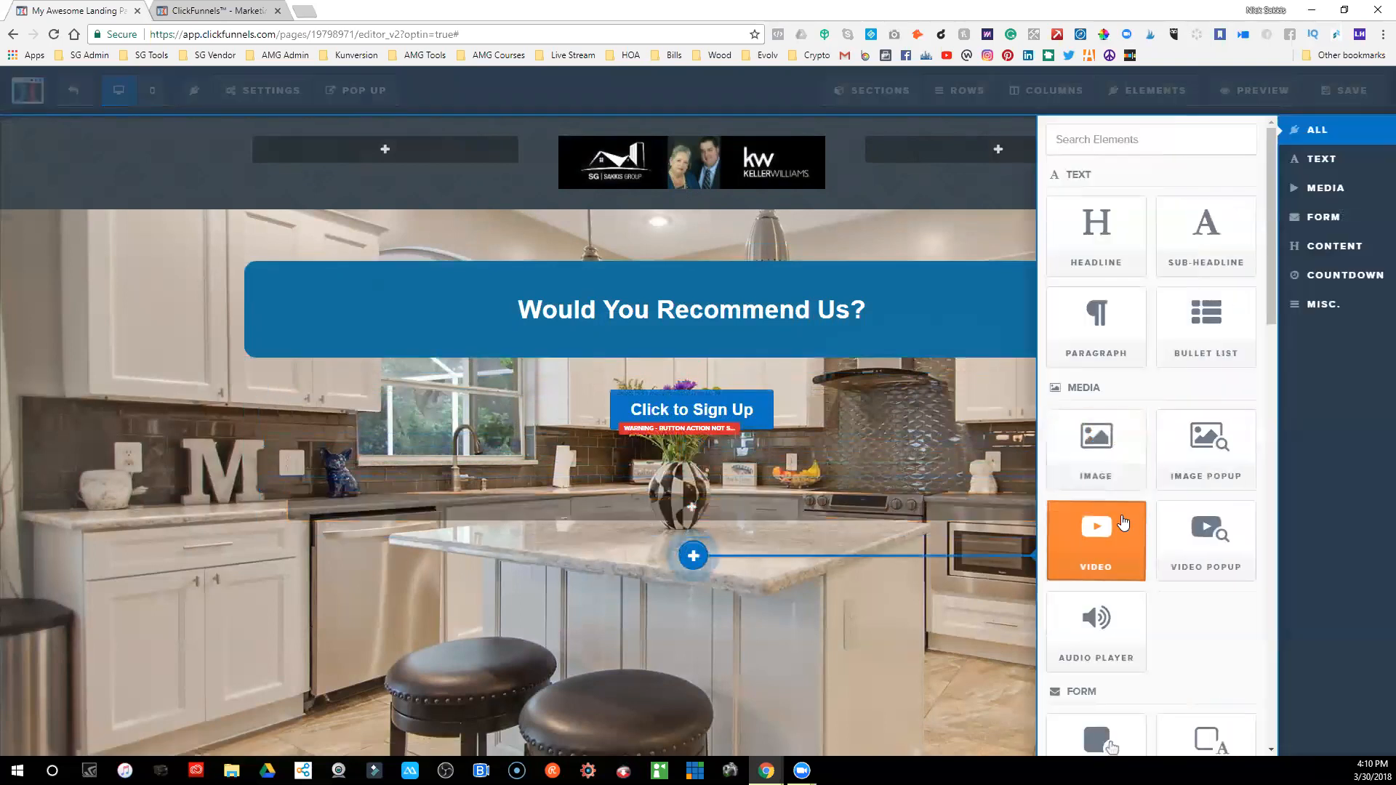
scroll(1099, 524, "down", 5)
left_click(1103, 486)
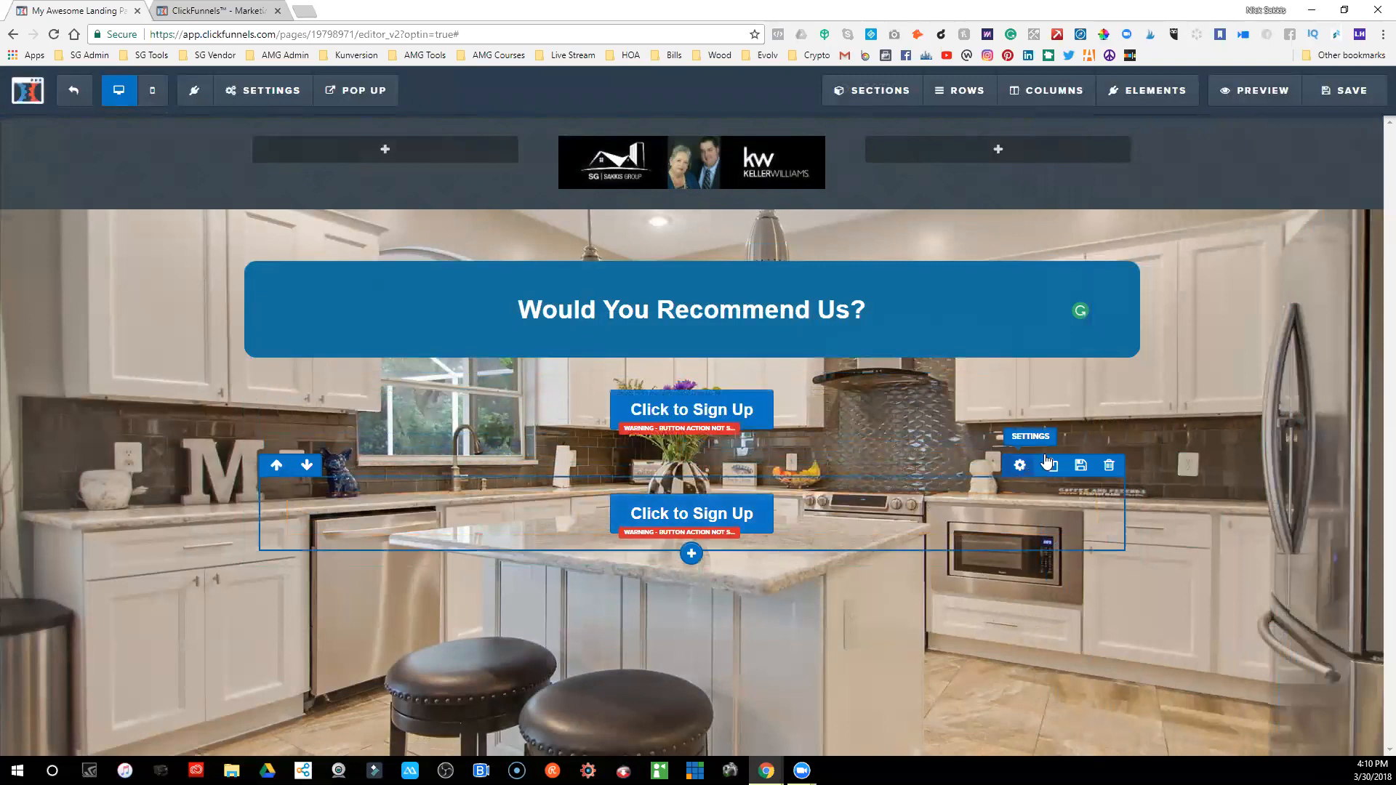
- Reduce the top padding of the lower button's row to the minimum
left_click(1021, 466)
left_click_drag(1256, 578, 1215, 578)
left_click(856, 528)
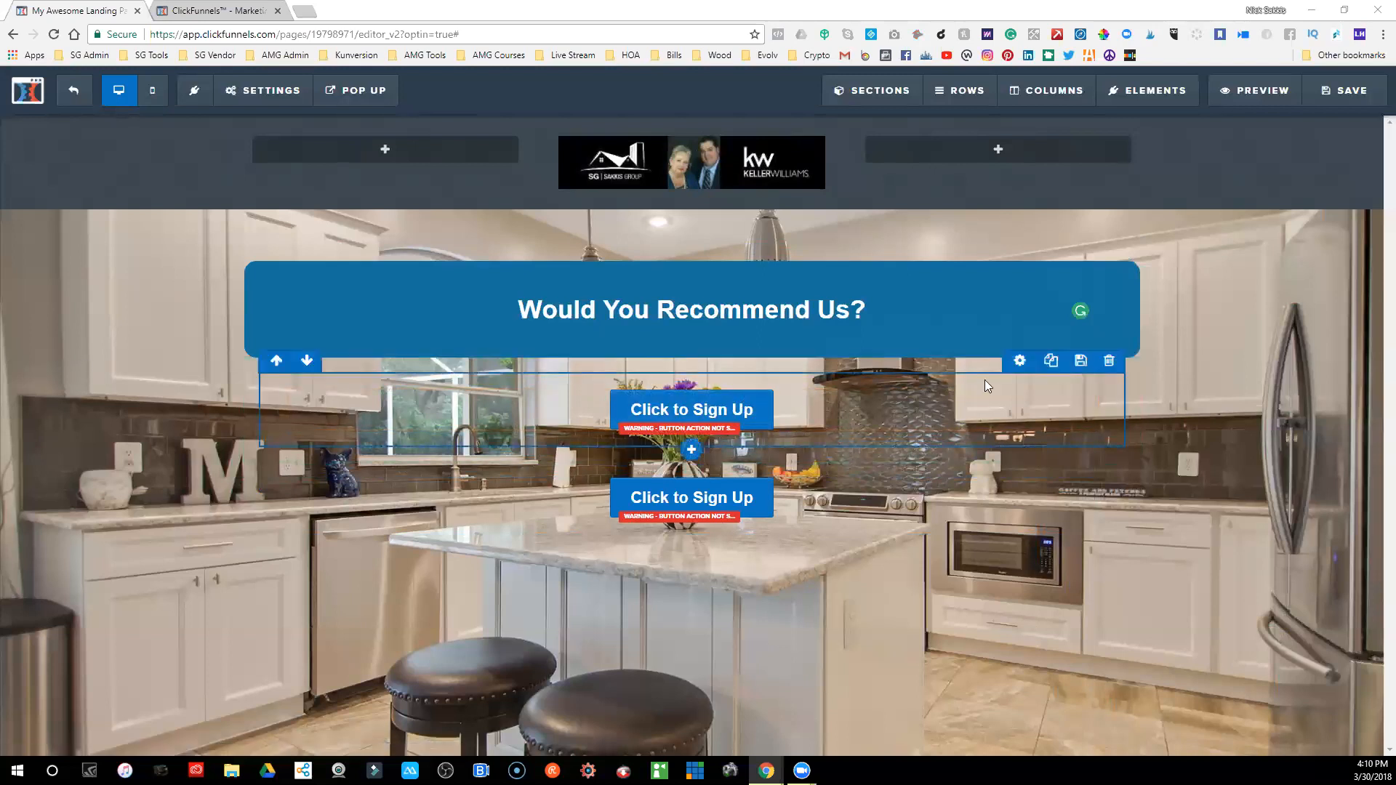
- Set the top padding of the upper button's row to 80
left_click(1019, 361)
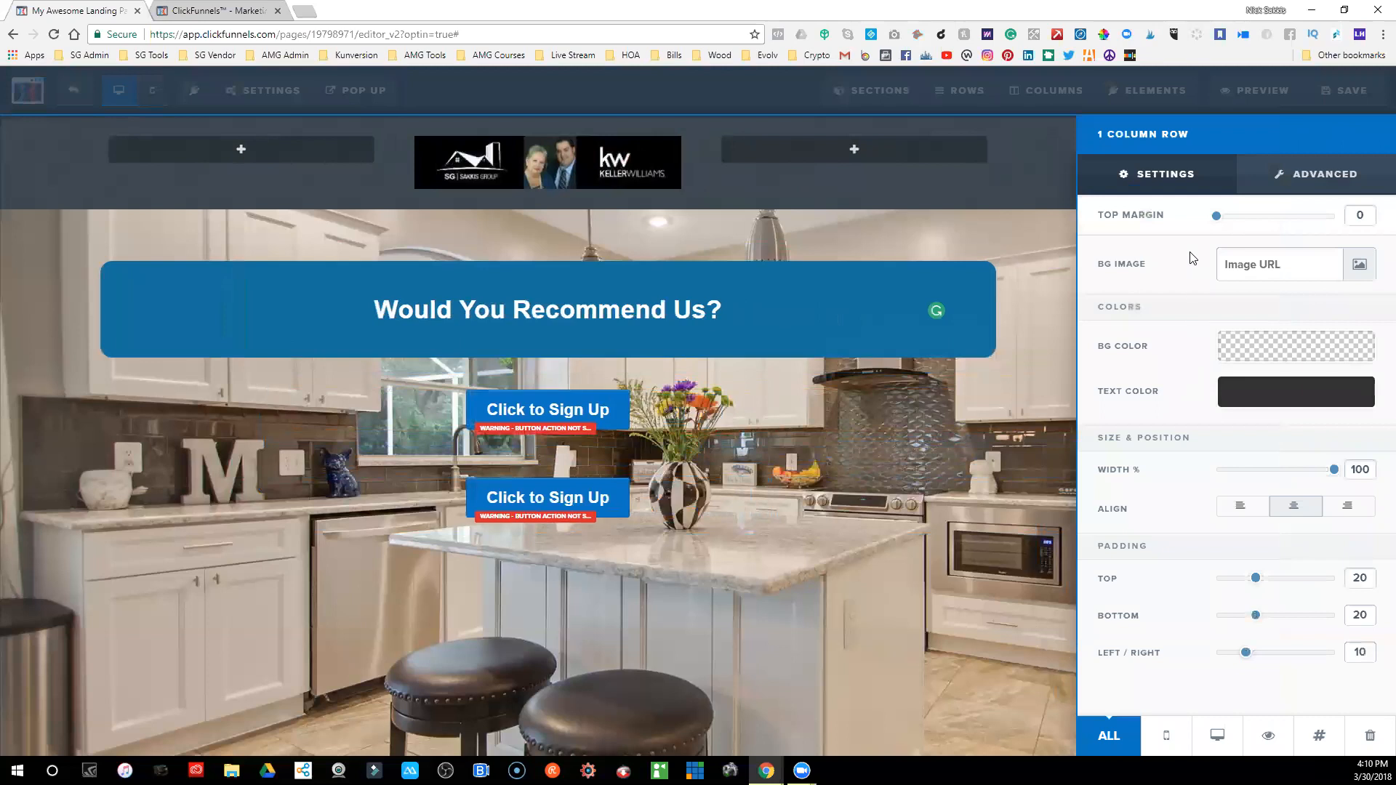
left_click_drag(1256, 578, 1315, 583)
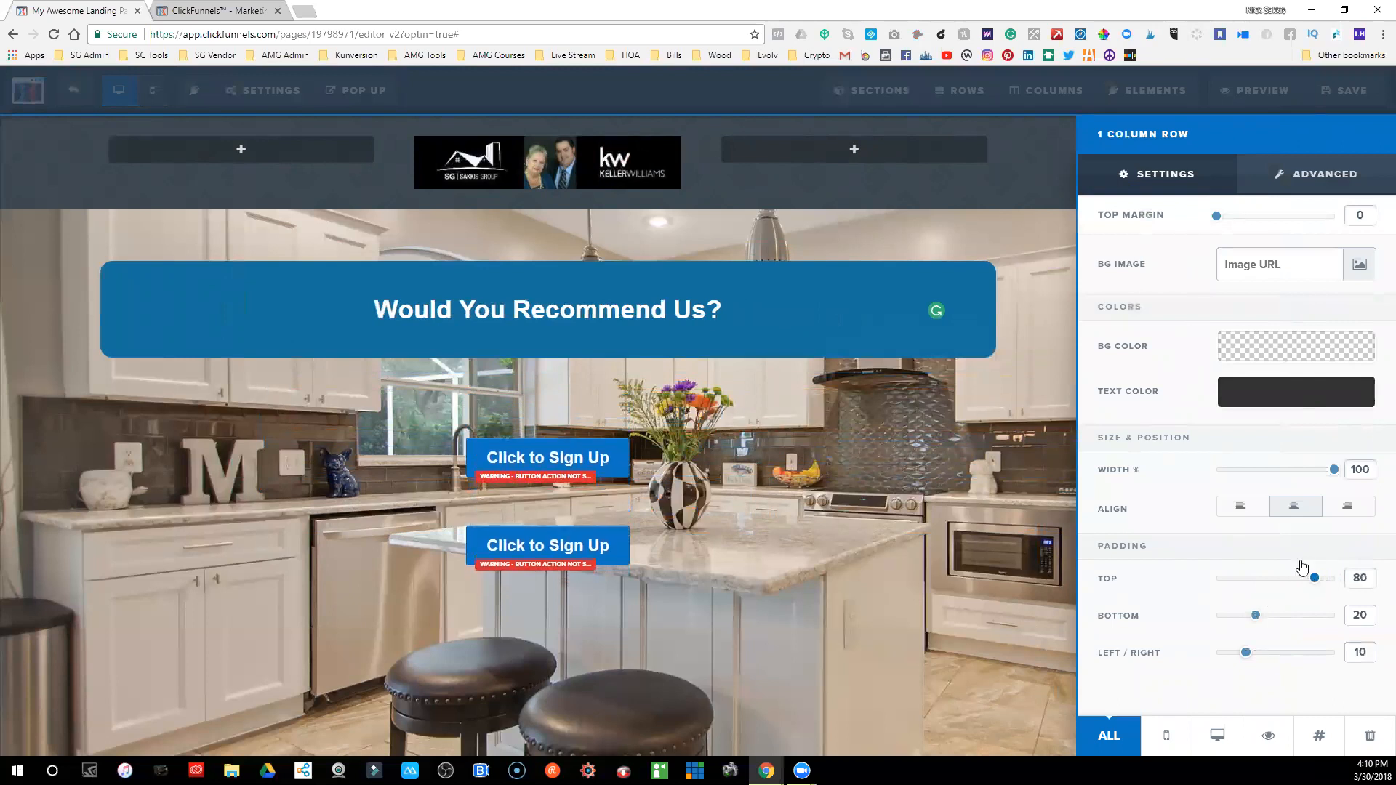
left_click(603, 513)
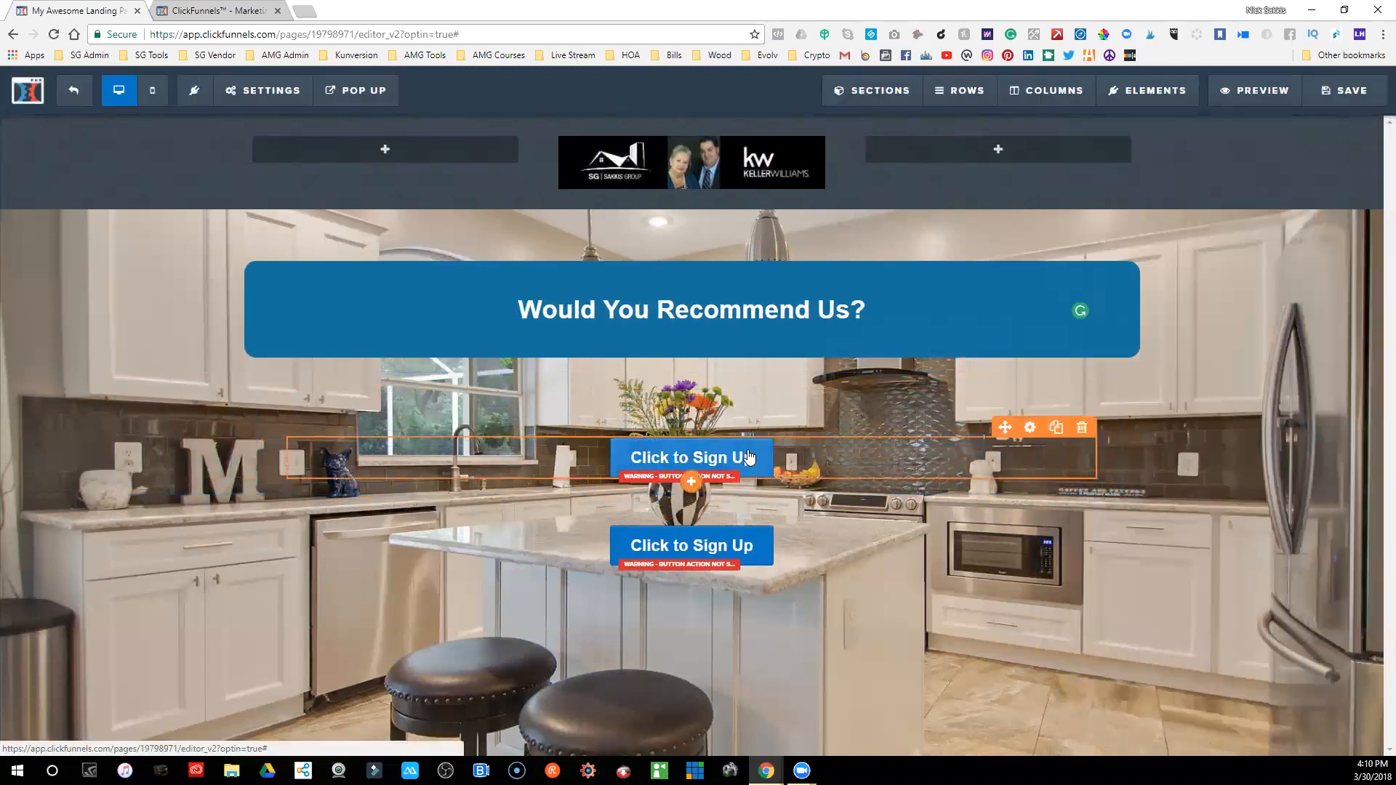
- Look through the available button effects in the upper button's advanced style settings
left_click(1028, 429)
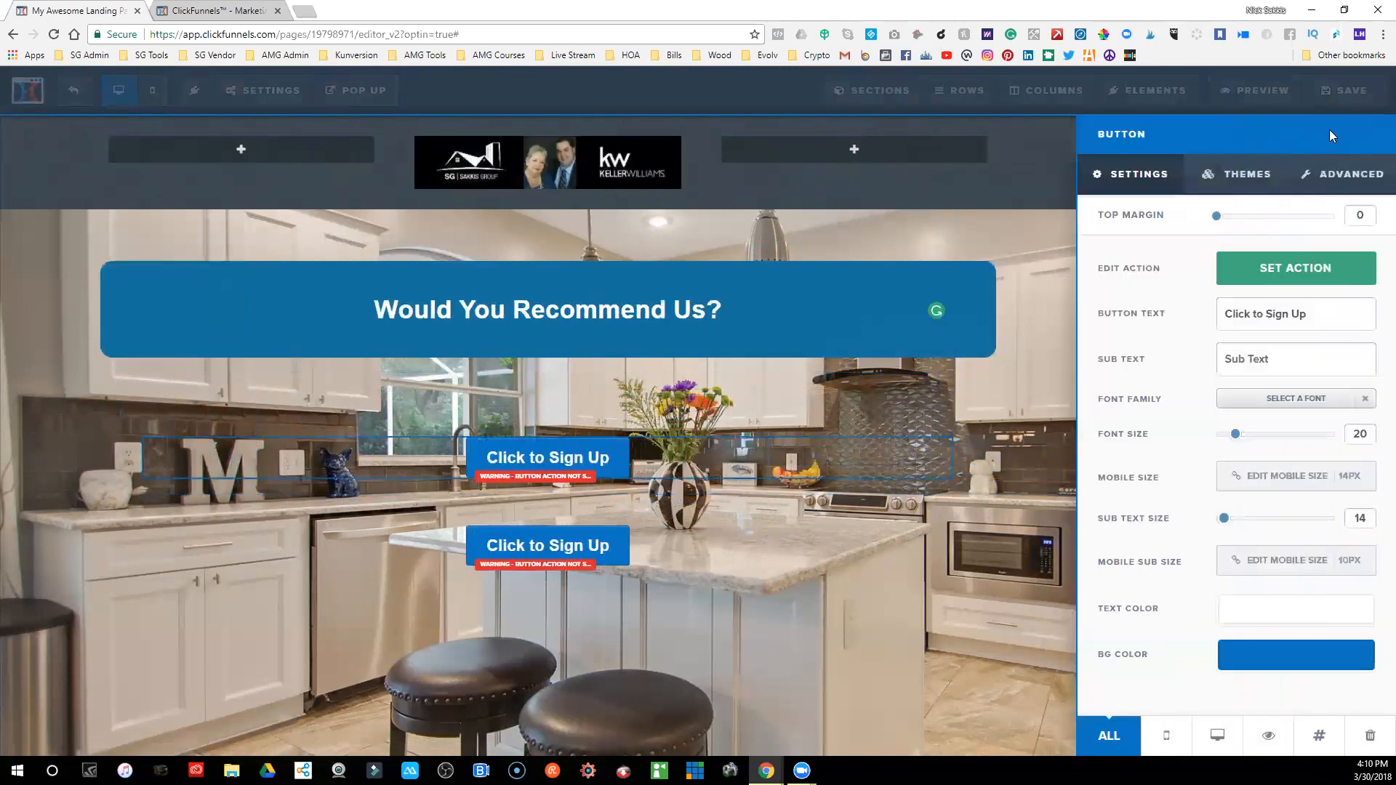
left_click(1342, 175)
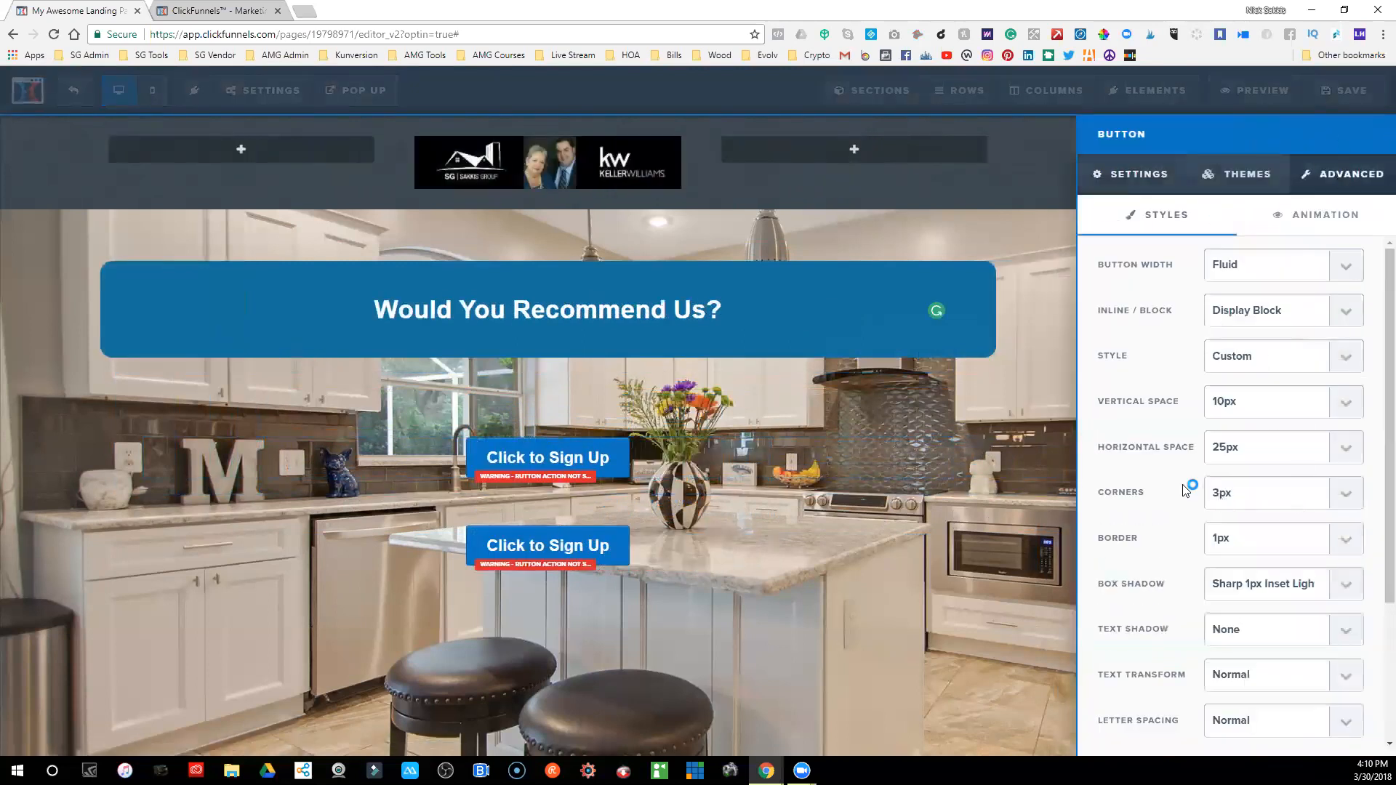
scroll(1186, 491, "down", 3)
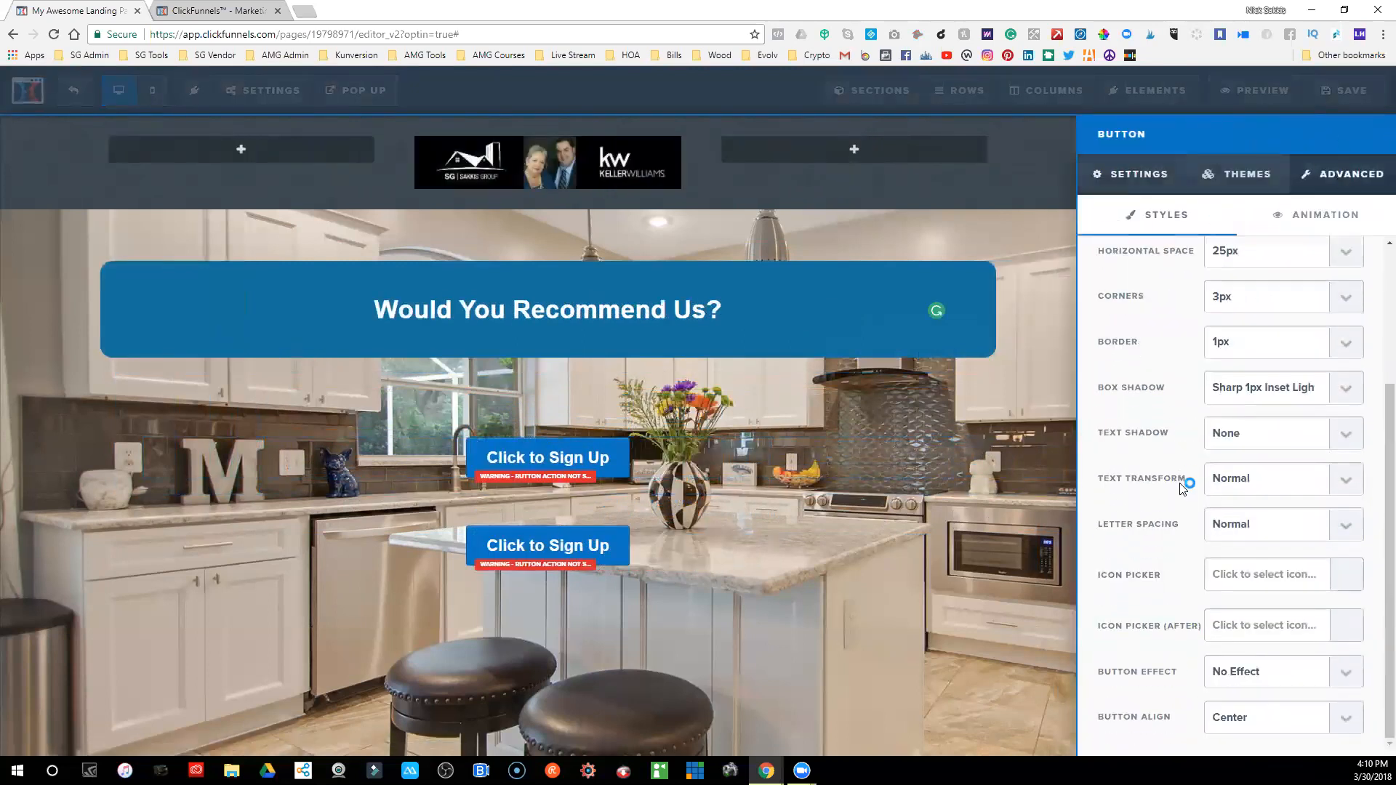
left_click(1230, 682)
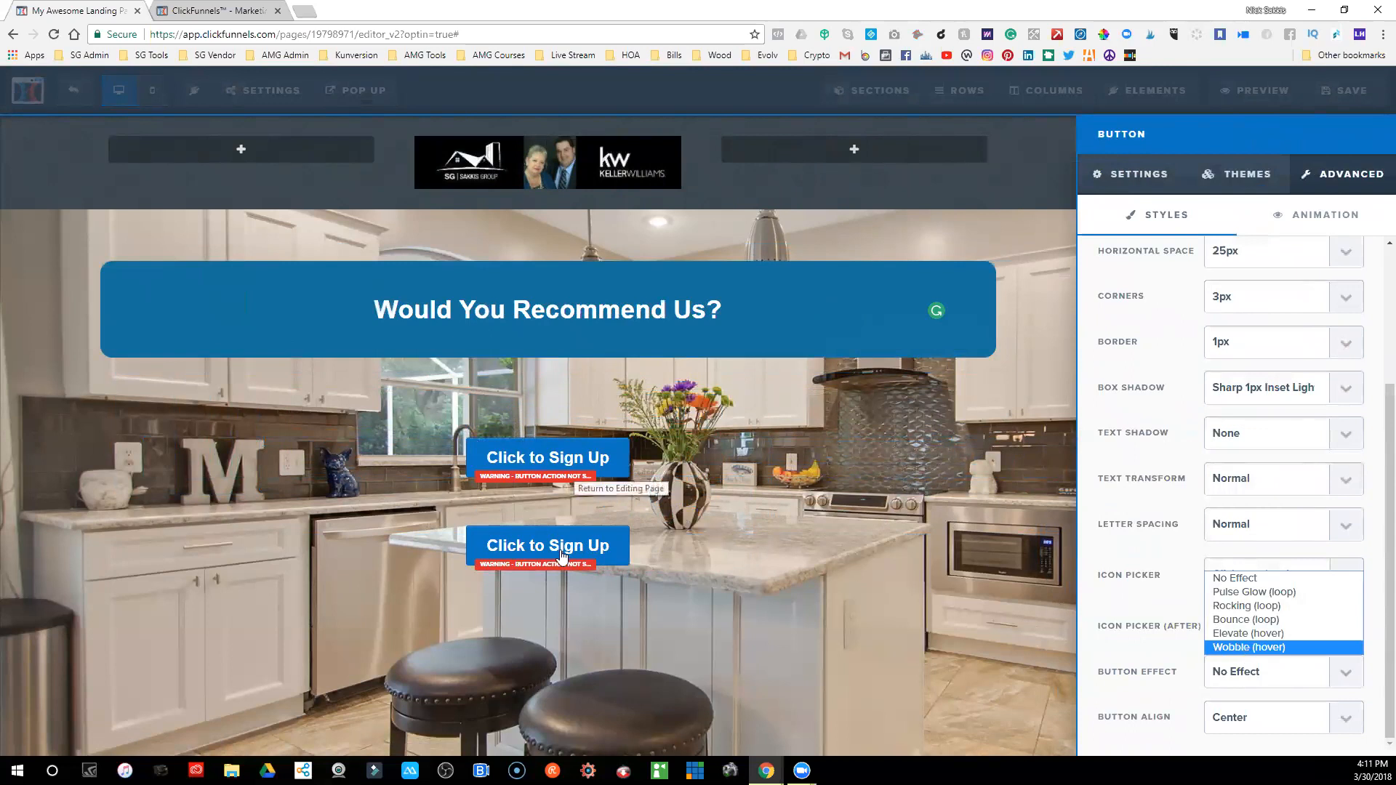
left_click(793, 485)
left_click(793, 485)
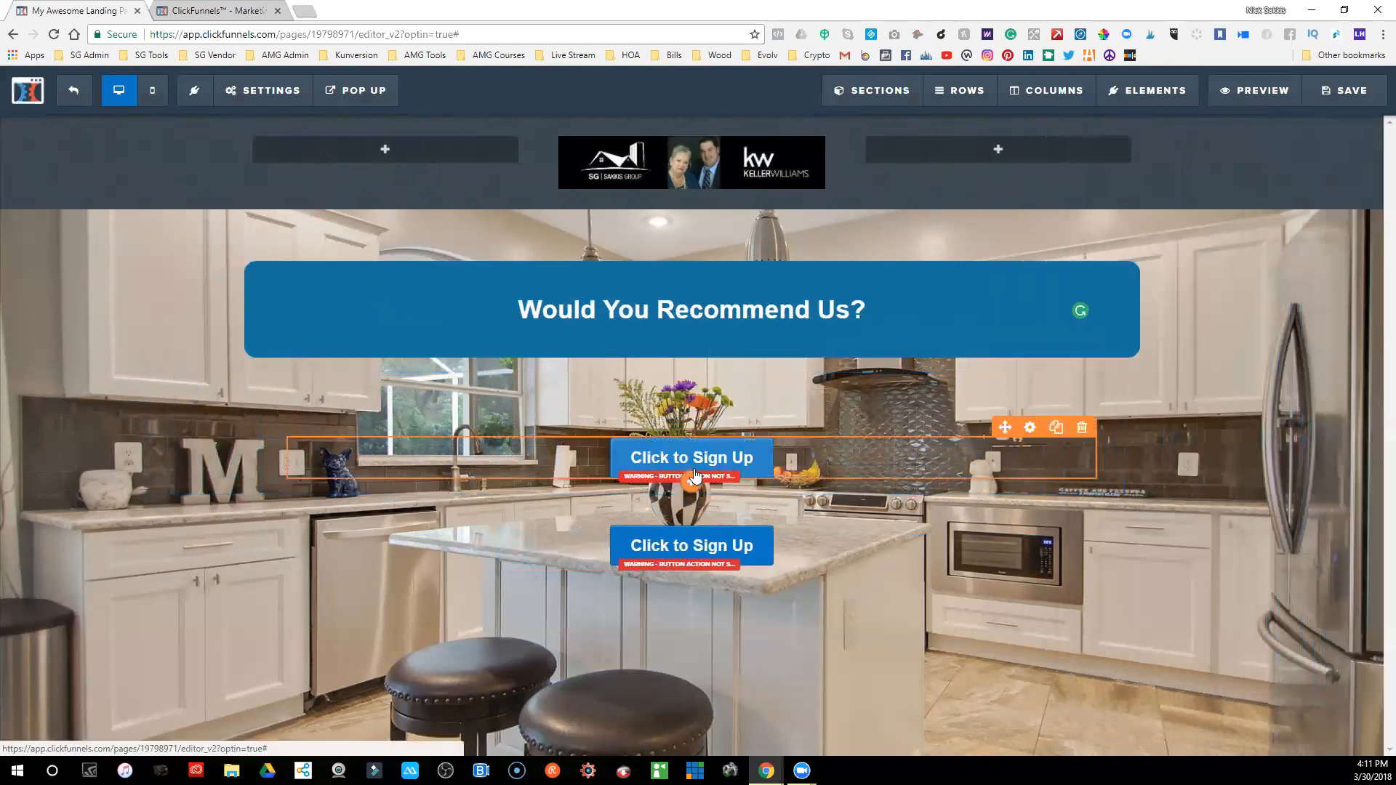
- Replace the upper button's text with "Yes"
left_click(700, 458)
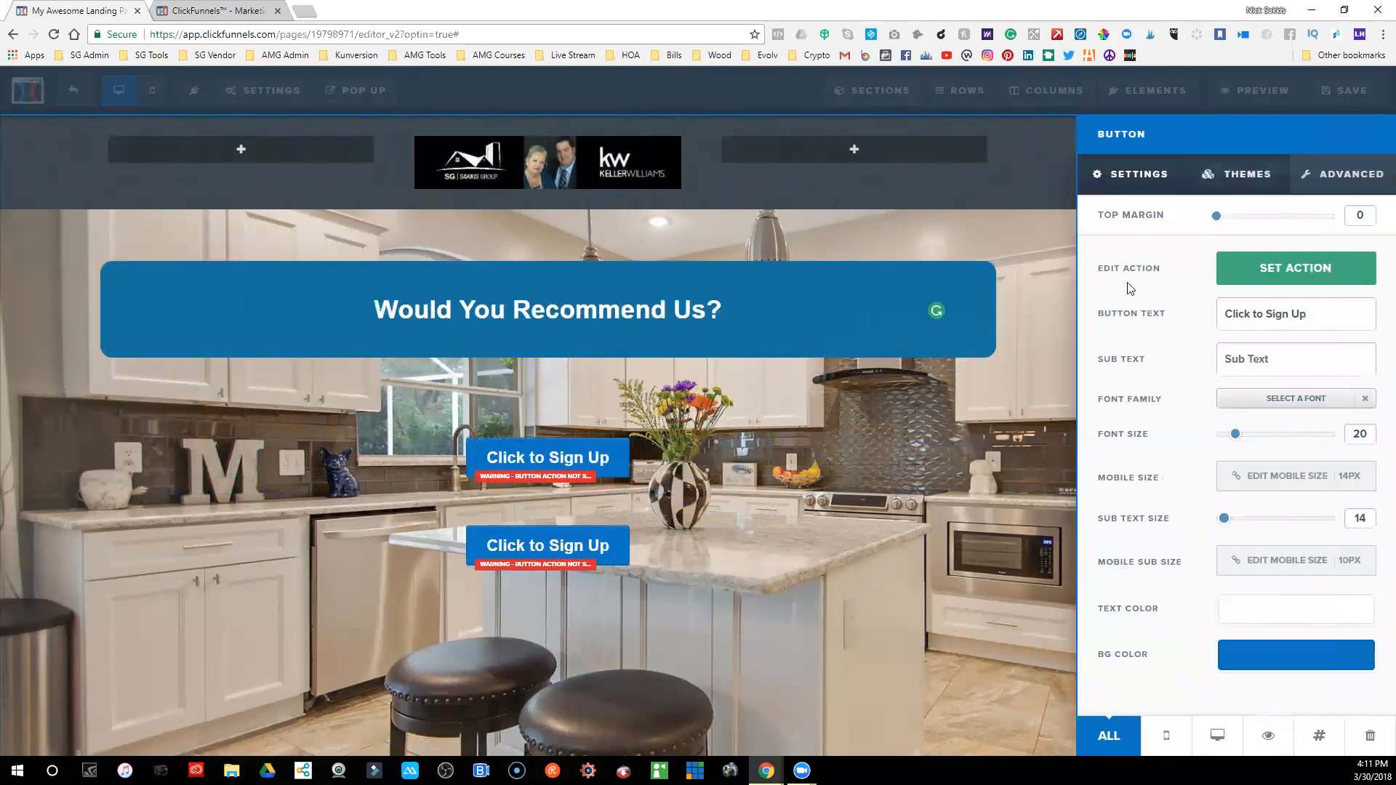
left_click(1334, 308)
key("BackSpace")
key("BackSpace")
key("BackSpace")
key("BackSpace")
key("BackSpace")
key("BackSpace")
key("BackSpace")
key("BackSpace")
key("BackSpace")
key("BackSpace")
key("BackSpace")
key("BackSpace")
key("BackSpace")
key("BackSpace")
key("BackSpace")
key("BackSpace")
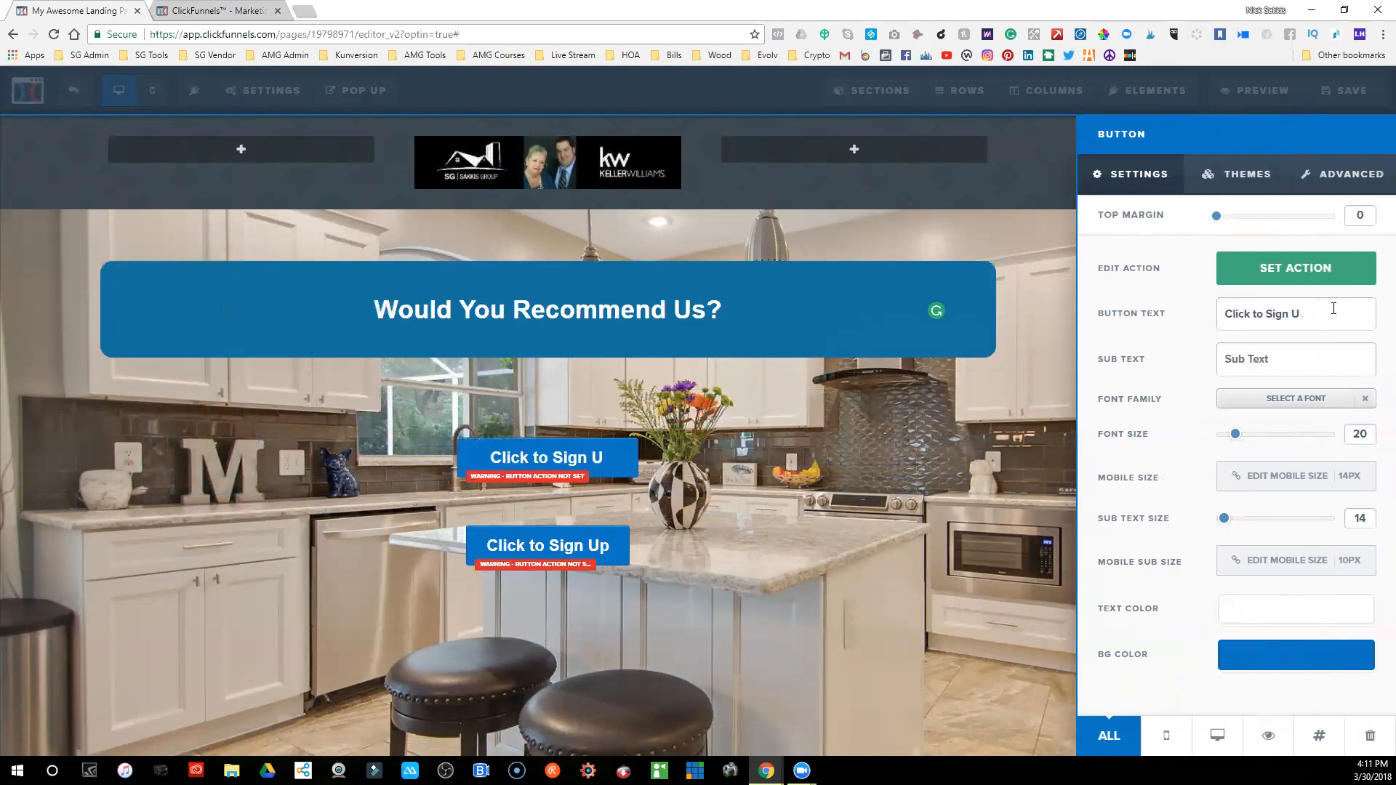
type("Yes")
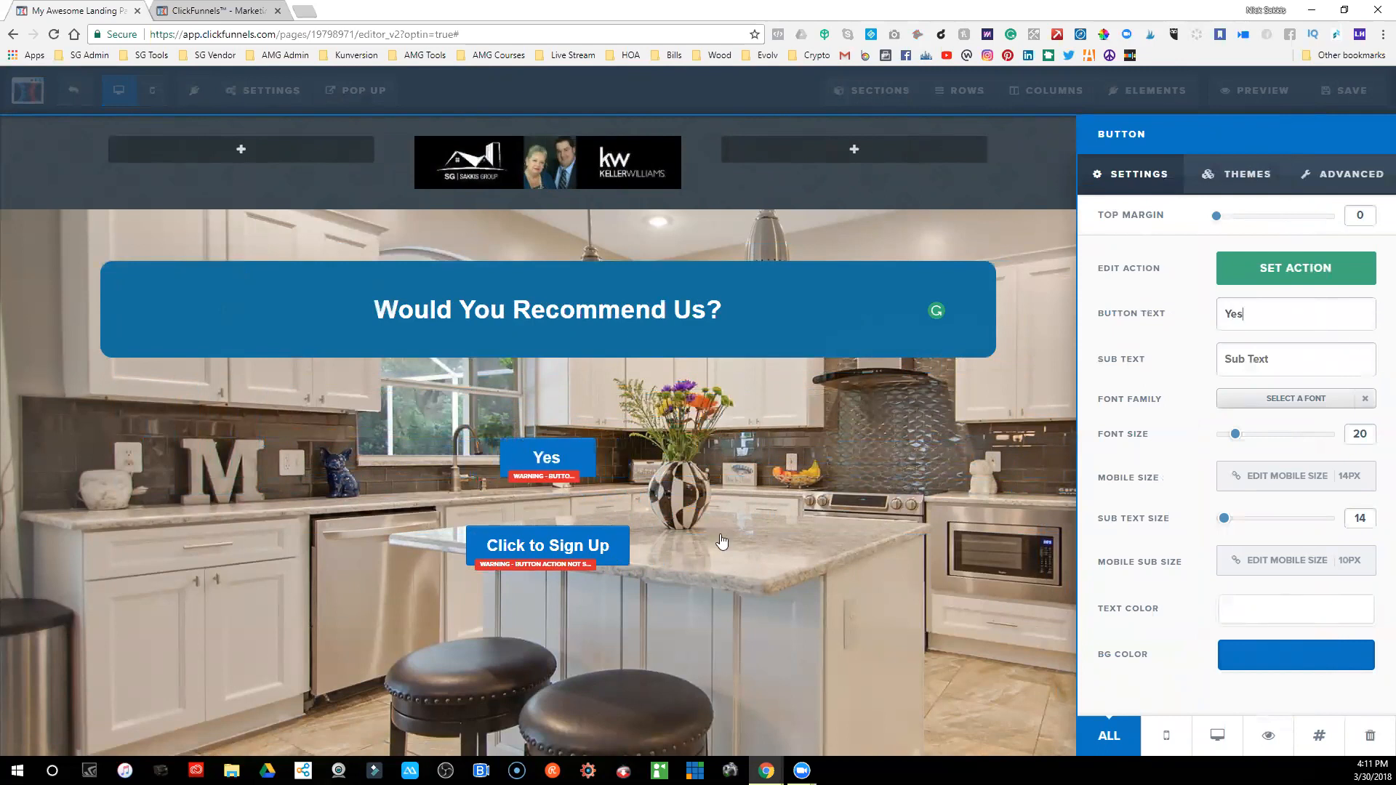
- Replace the lower button's text with "No"
left_click(605, 516)
left_click(684, 544)
key("BackSpace")
key("BackSpace")
key("BackSpace")
key("BackSpace")
key("BackSpace")
key("BackSpace")
key("BackSpace")
key("BackSpace")
key("BackSpace")
key("BackSpace")
key("BackSpace")
key("BackSpace")
key("BackSpace")
key("BackSpace")
key("BackSpace")
key("BackSpace")
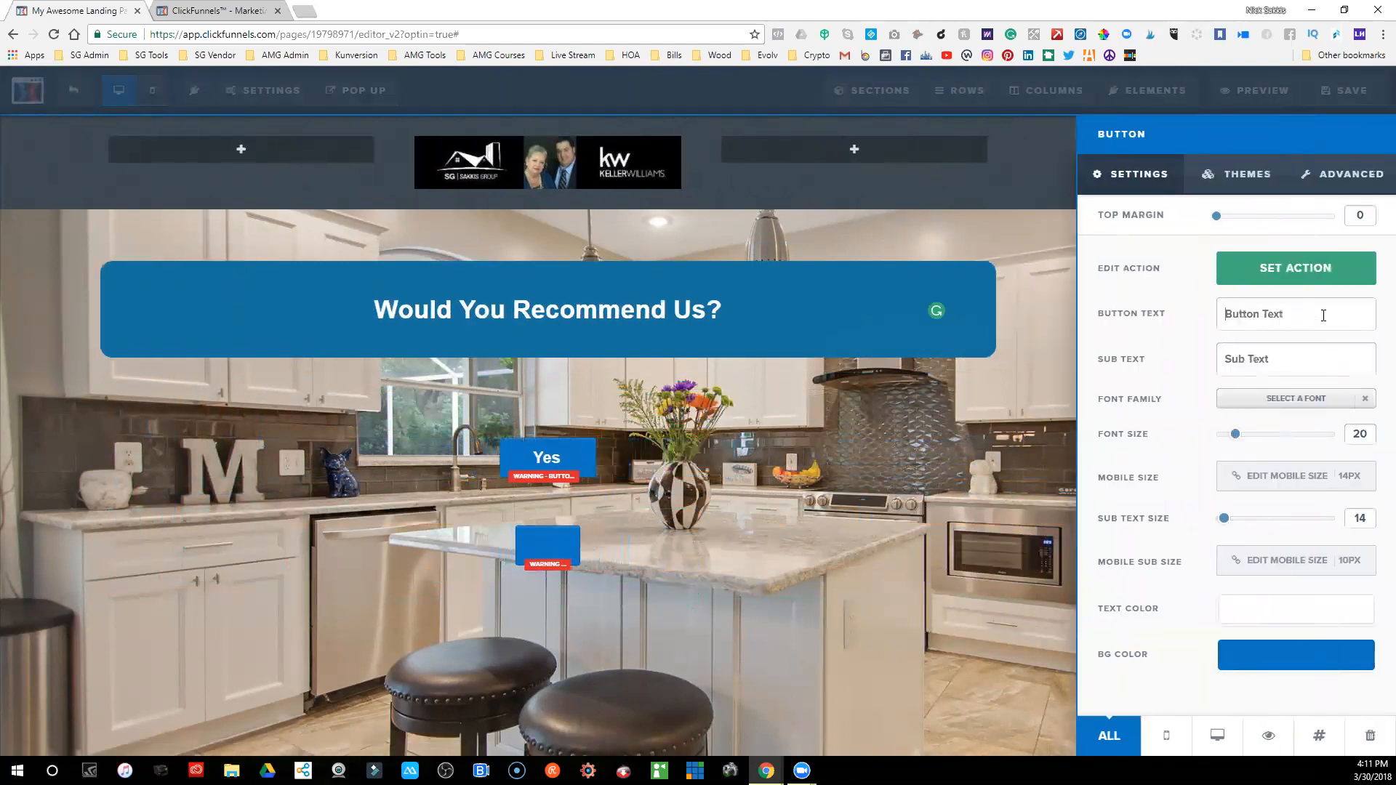
type("No")
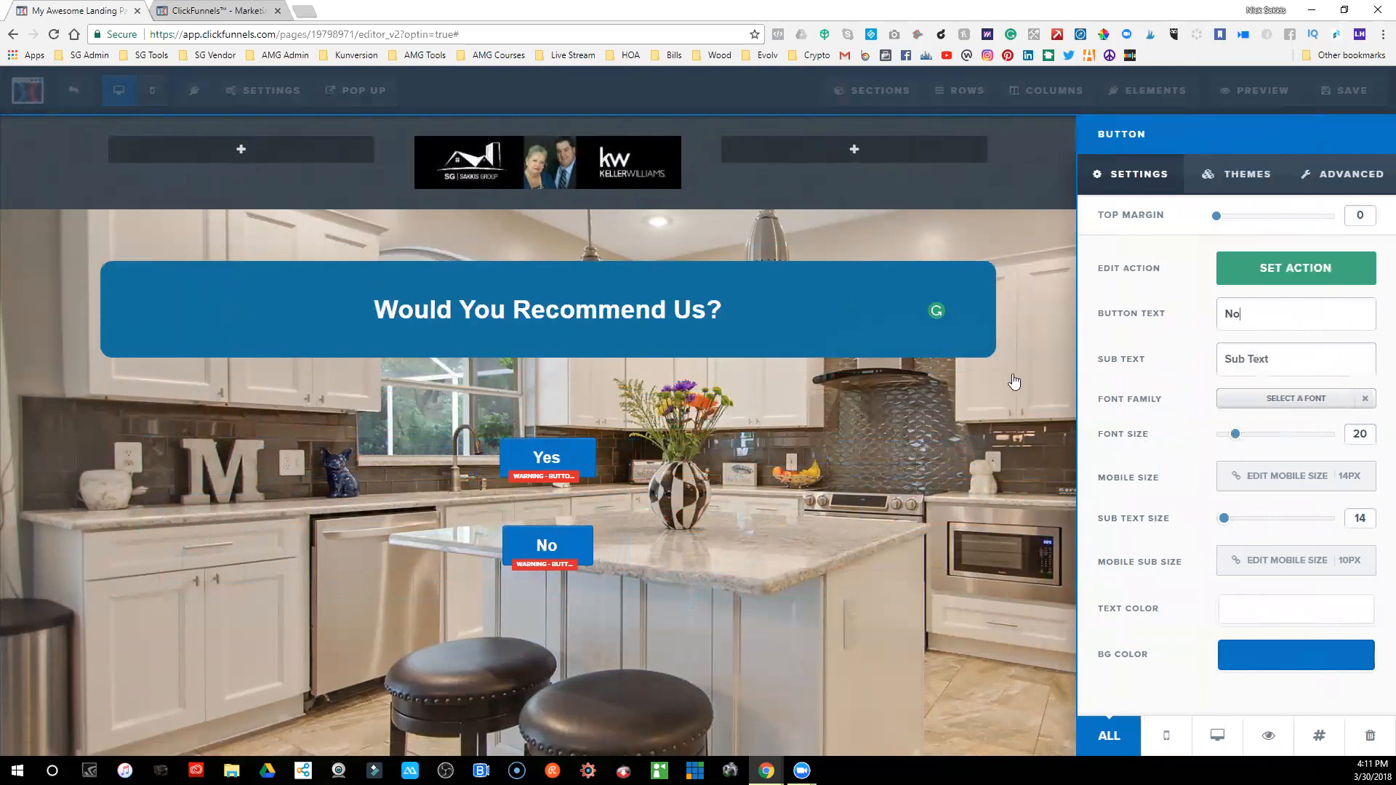
left_click(785, 464)
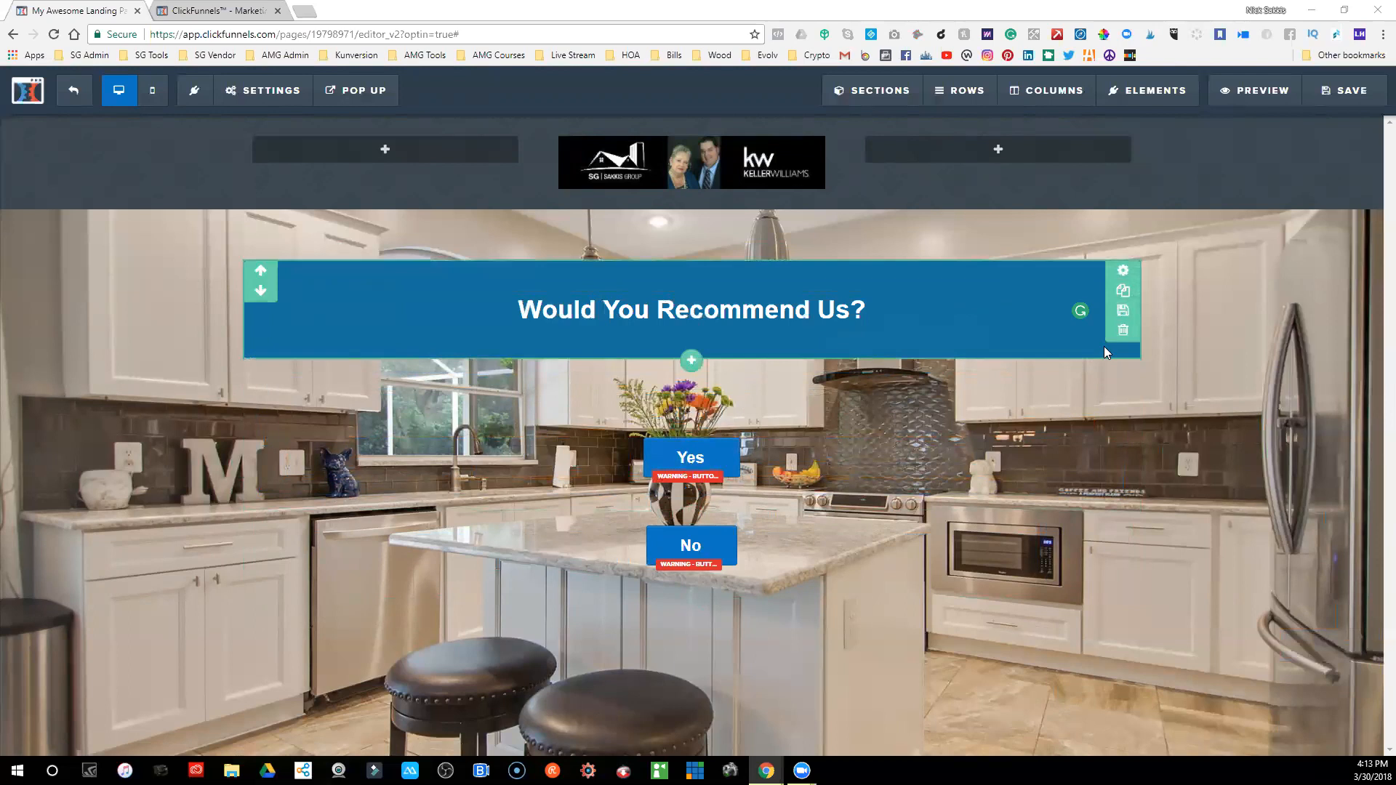
- Set the font size of both the Yes and No buttons to 30
left_click(695, 457)
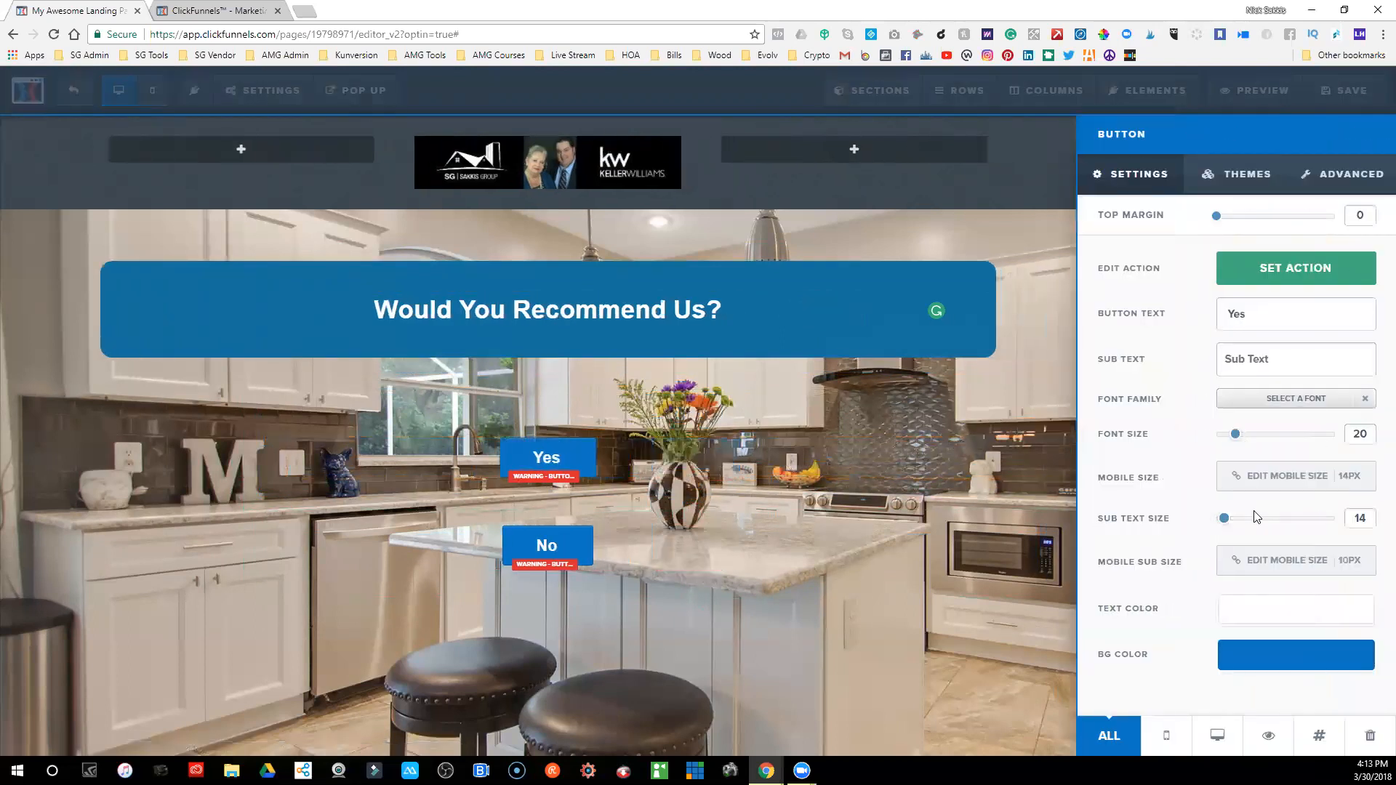
left_click_drag(1235, 435, 1252, 435)
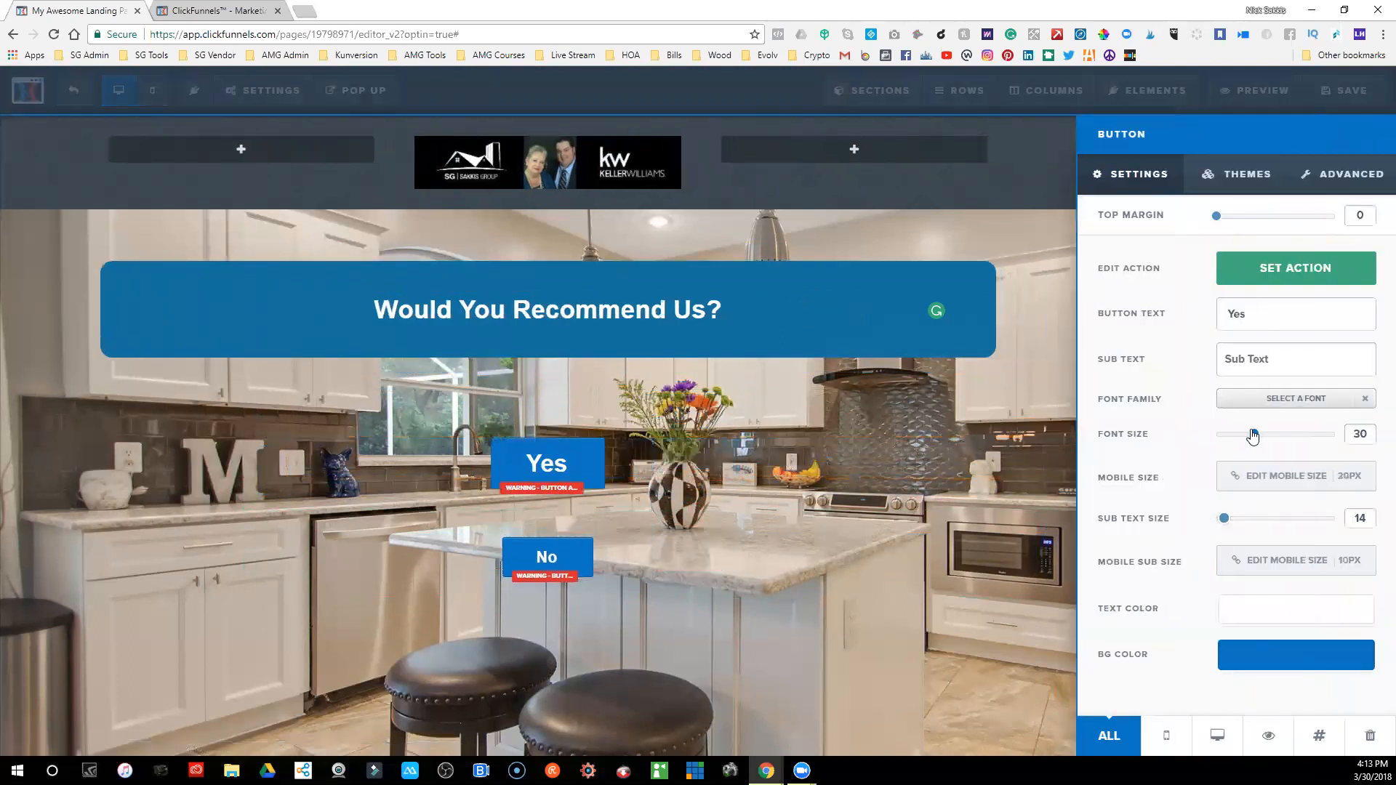
left_click(574, 558)
left_click_drag(1235, 435, 1252, 437)
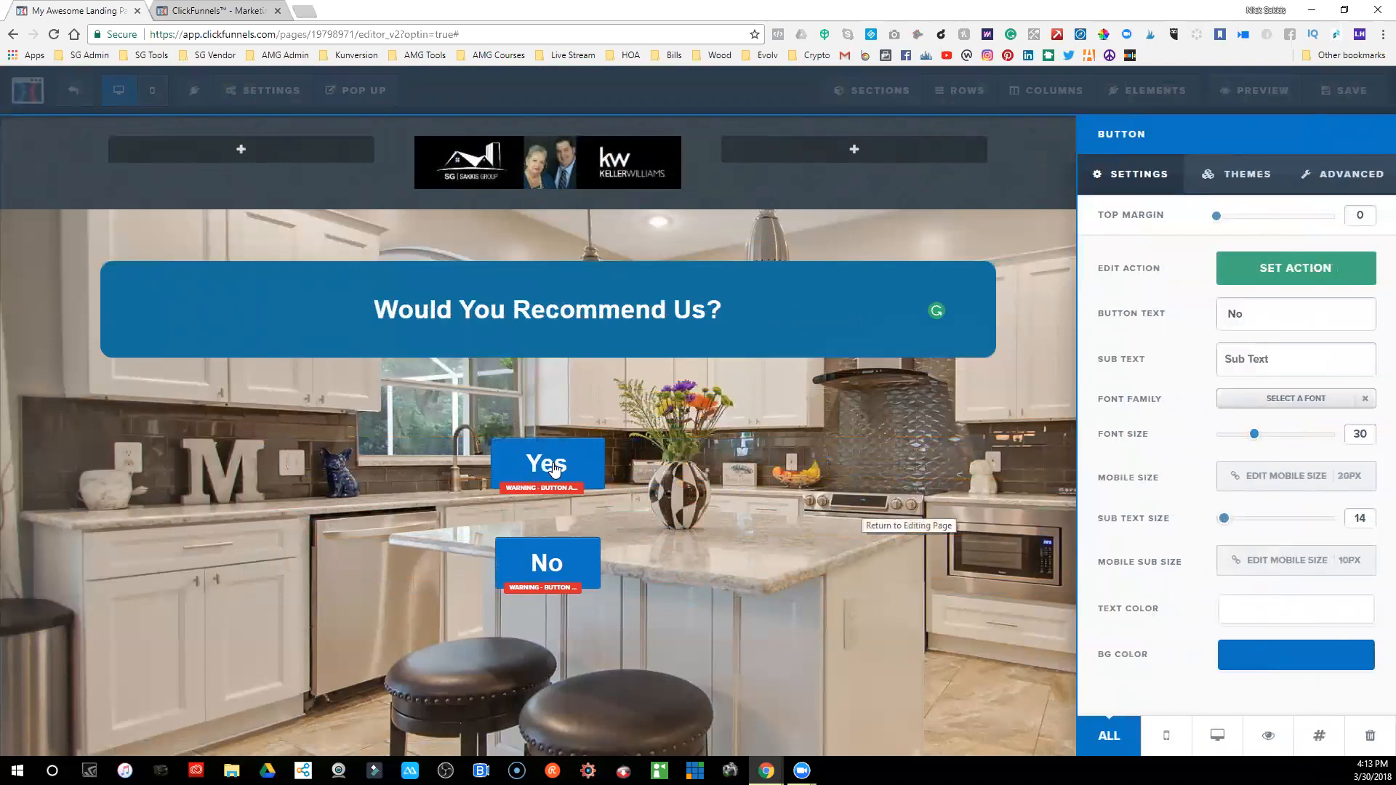
left_click(573, 565)
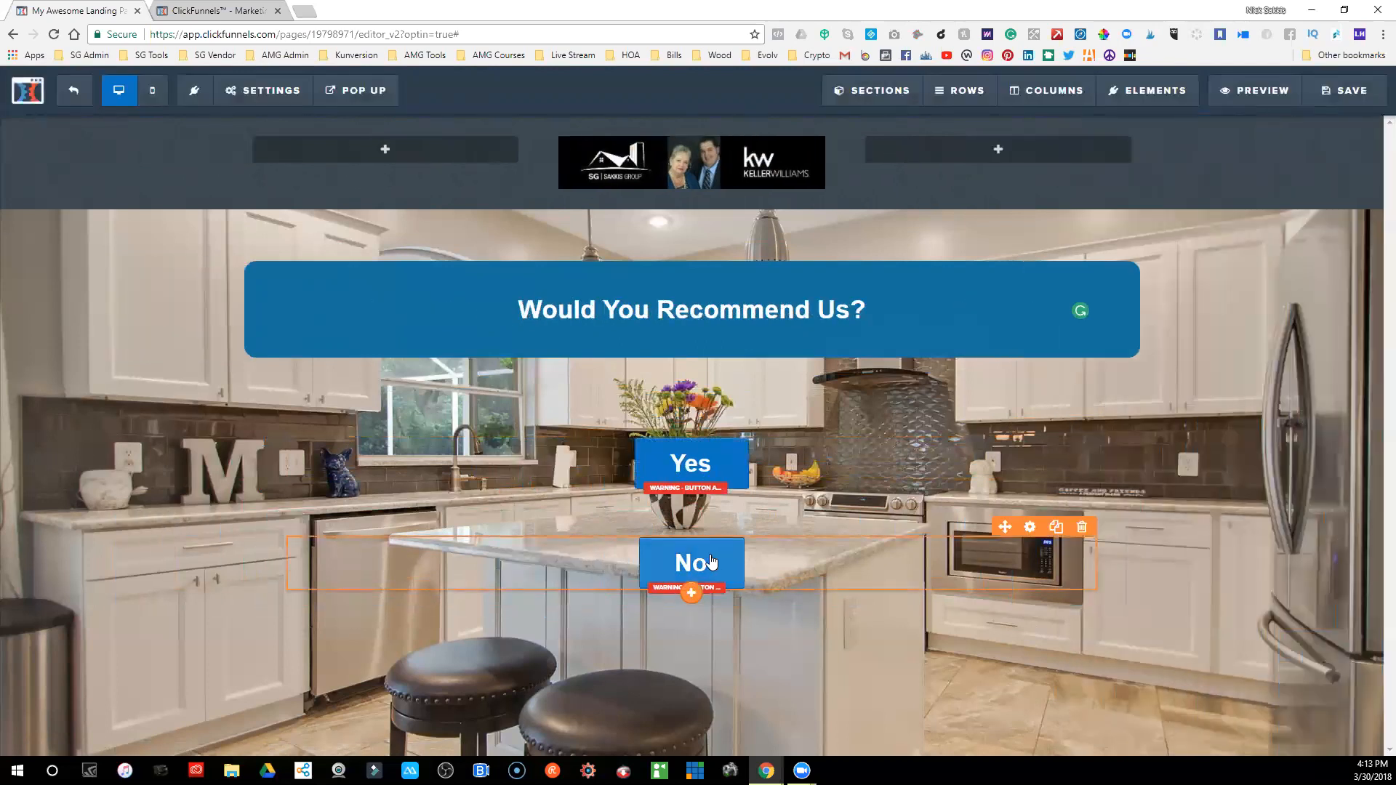
- Set the No button's background color to the red conversion color #e43b2c
left_click(712, 561)
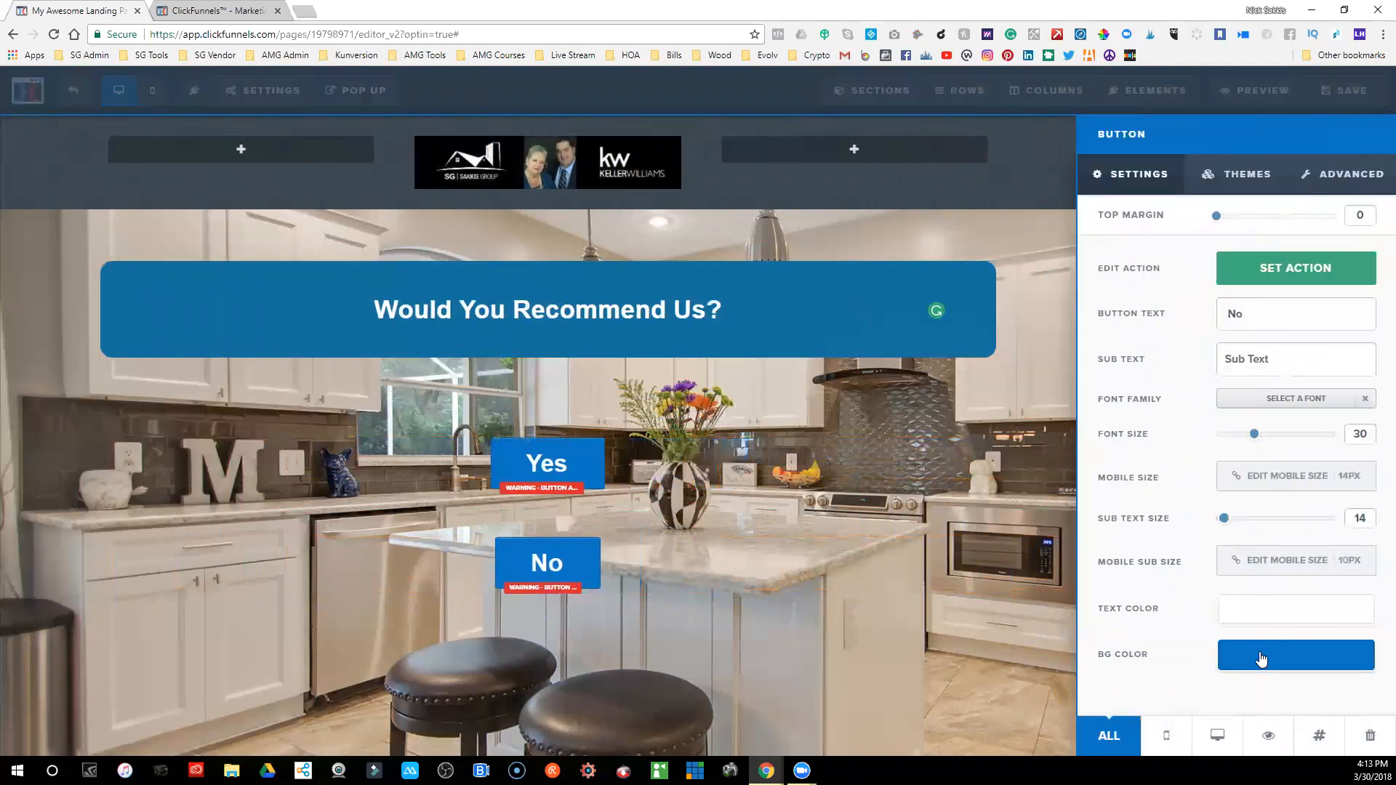
left_click(1262, 659)
left_click(1122, 502)
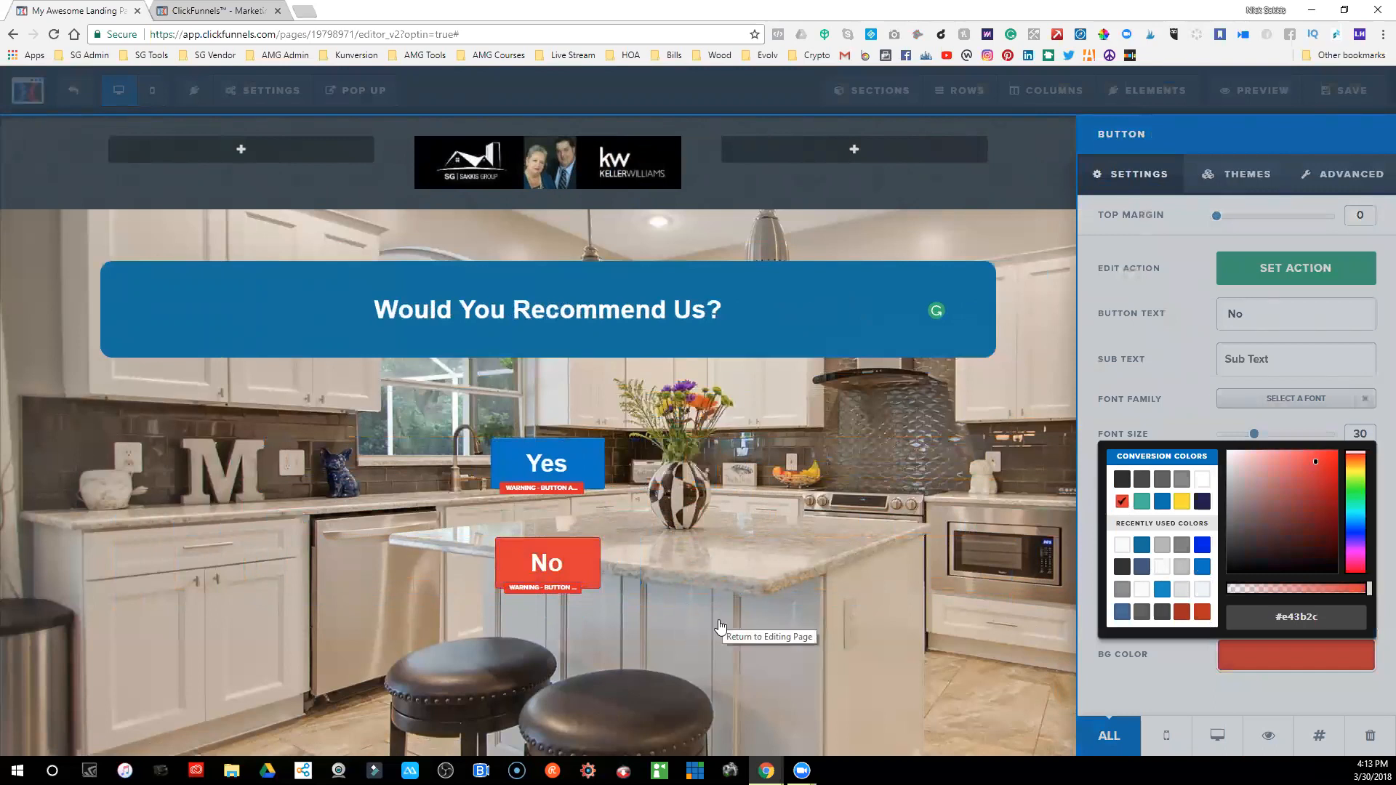
left_click(579, 467)
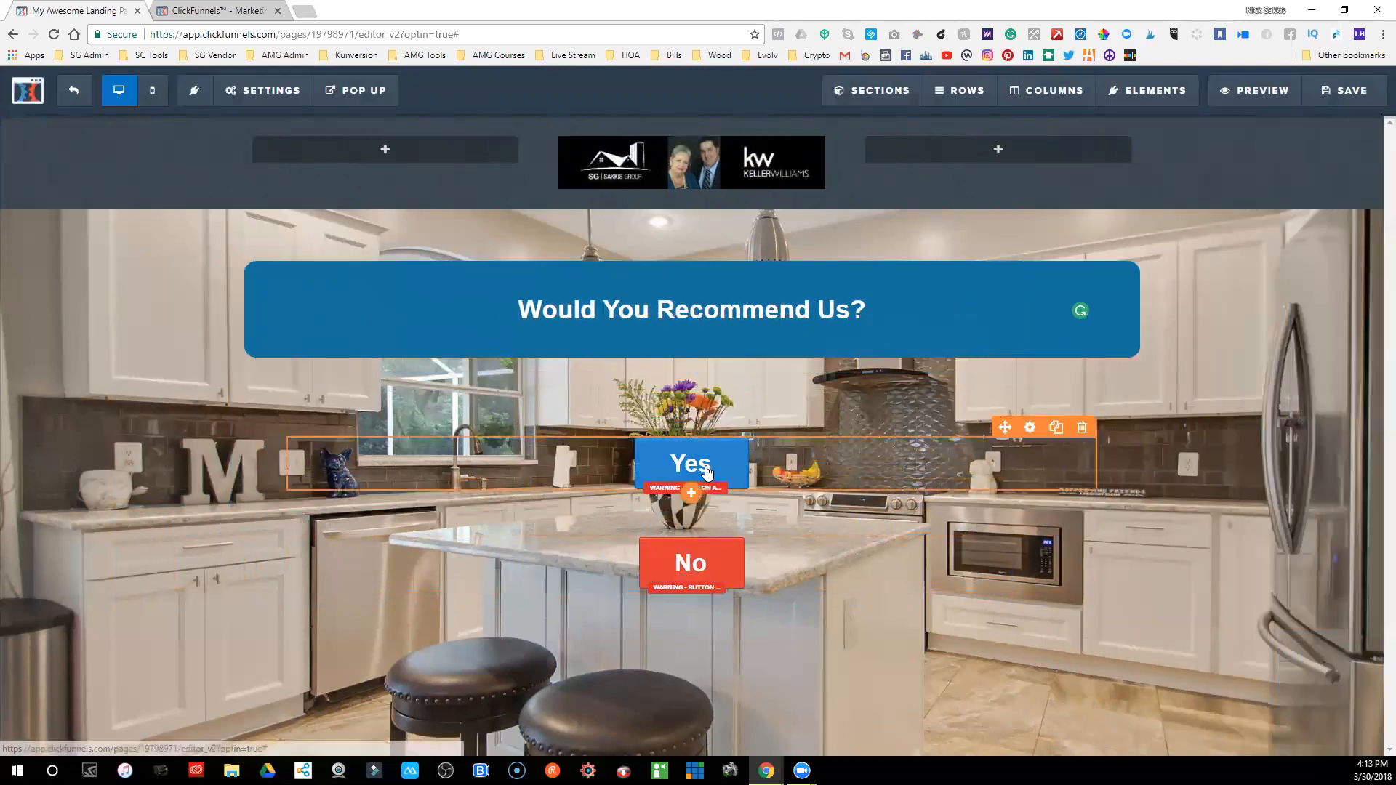
- Set the Yes button's background color to the green conversion color #42b99f
left_click(734, 466)
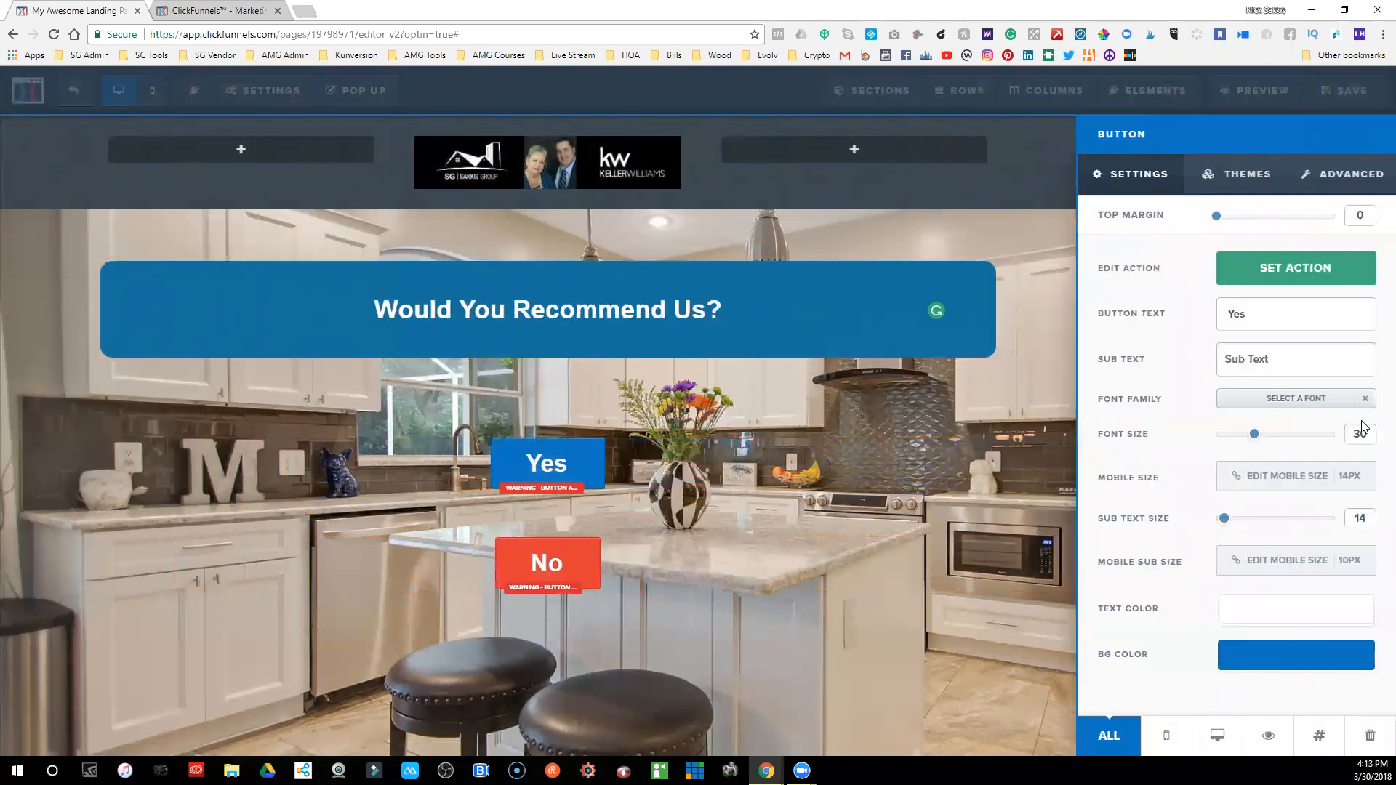
left_click(1271, 651)
left_click(1142, 504)
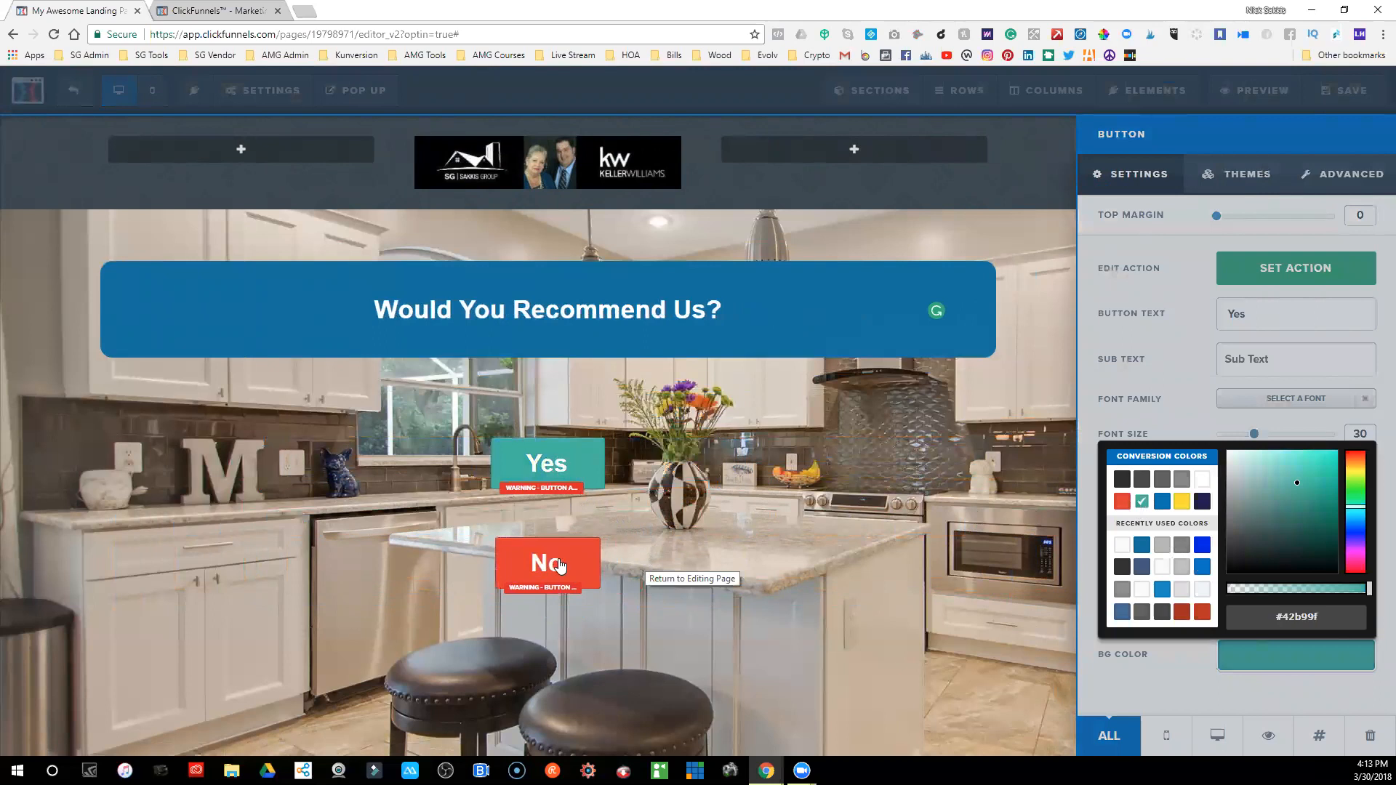
left_click(548, 476)
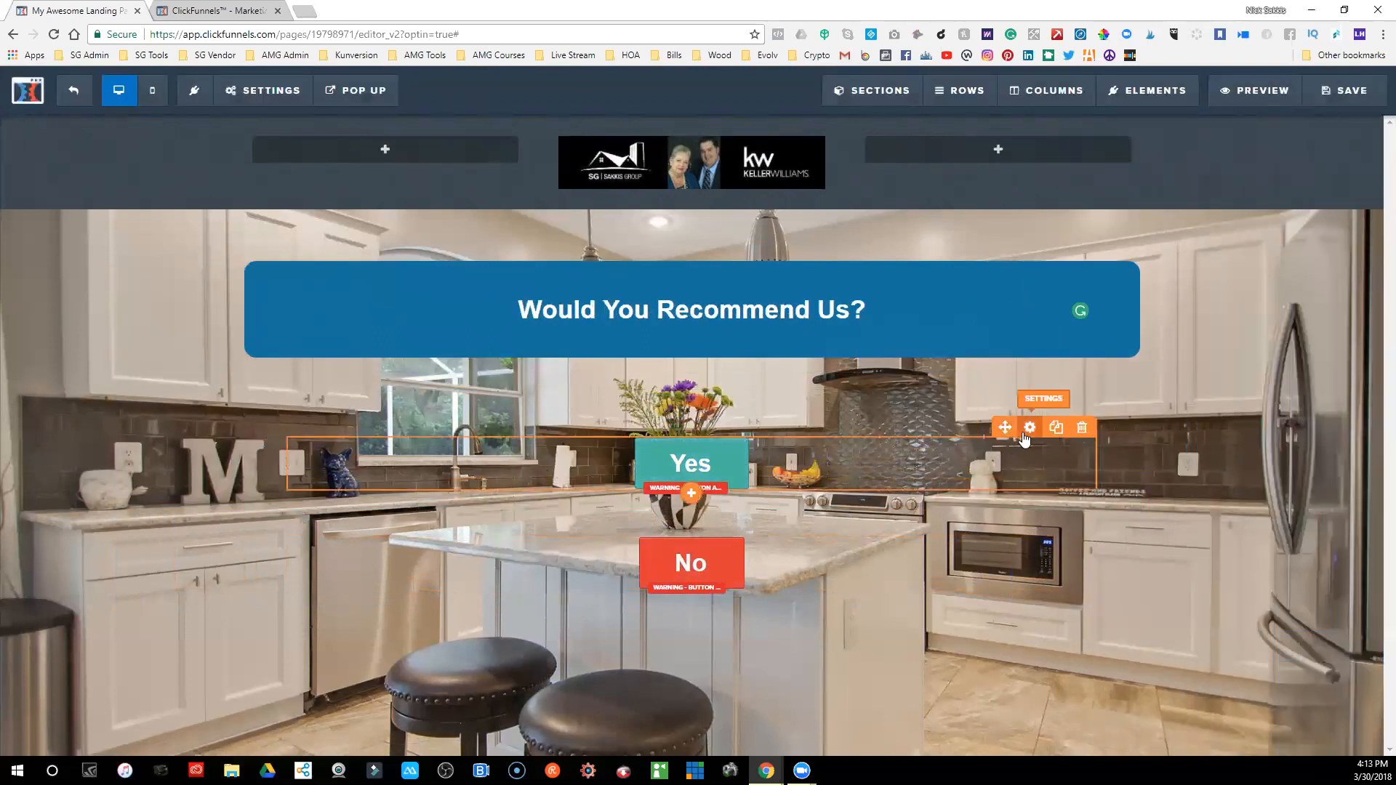
- Try the fa-amazon icon in front of the Yes button's text
left_click(966, 477)
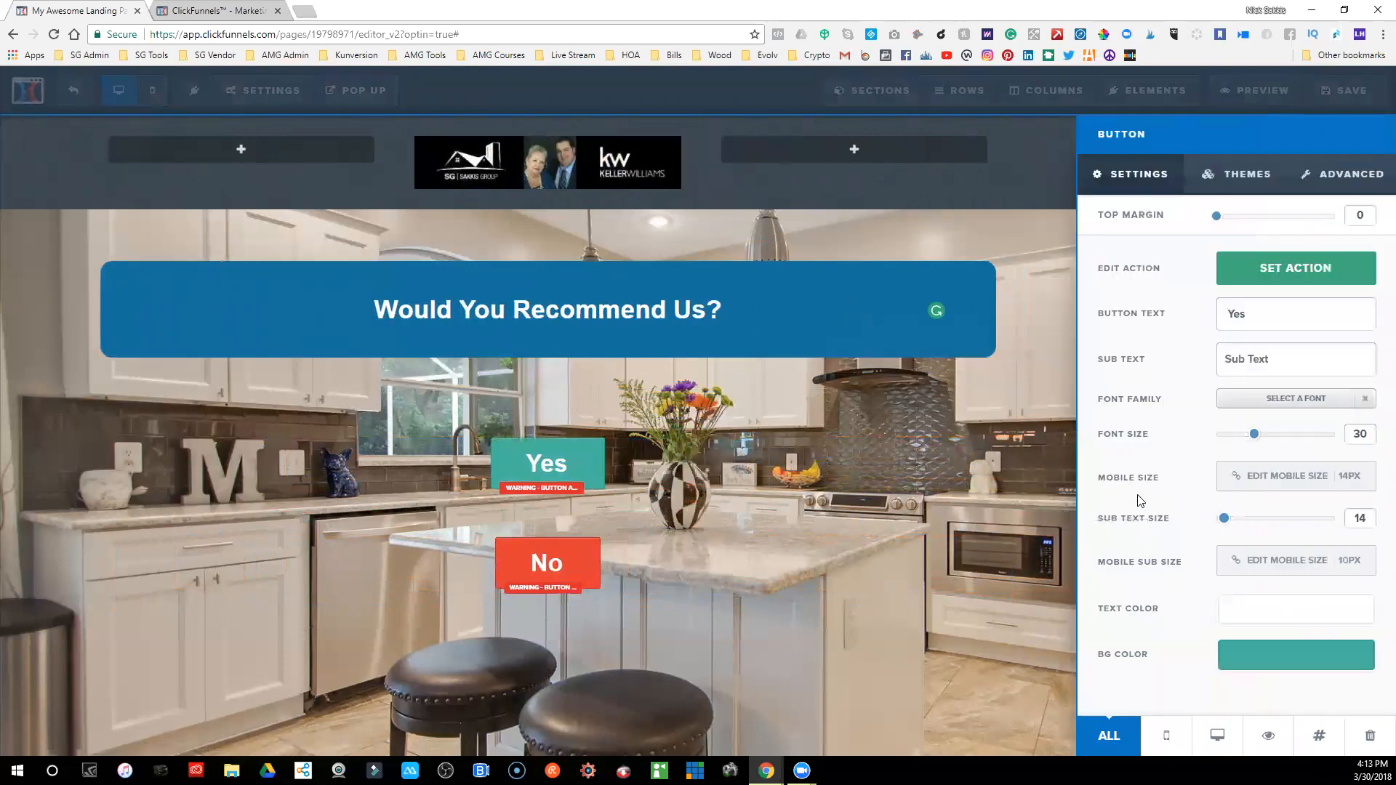
left_click(1332, 177)
scroll(1172, 422, "down", 3)
scroll(1173, 427, "down", 1)
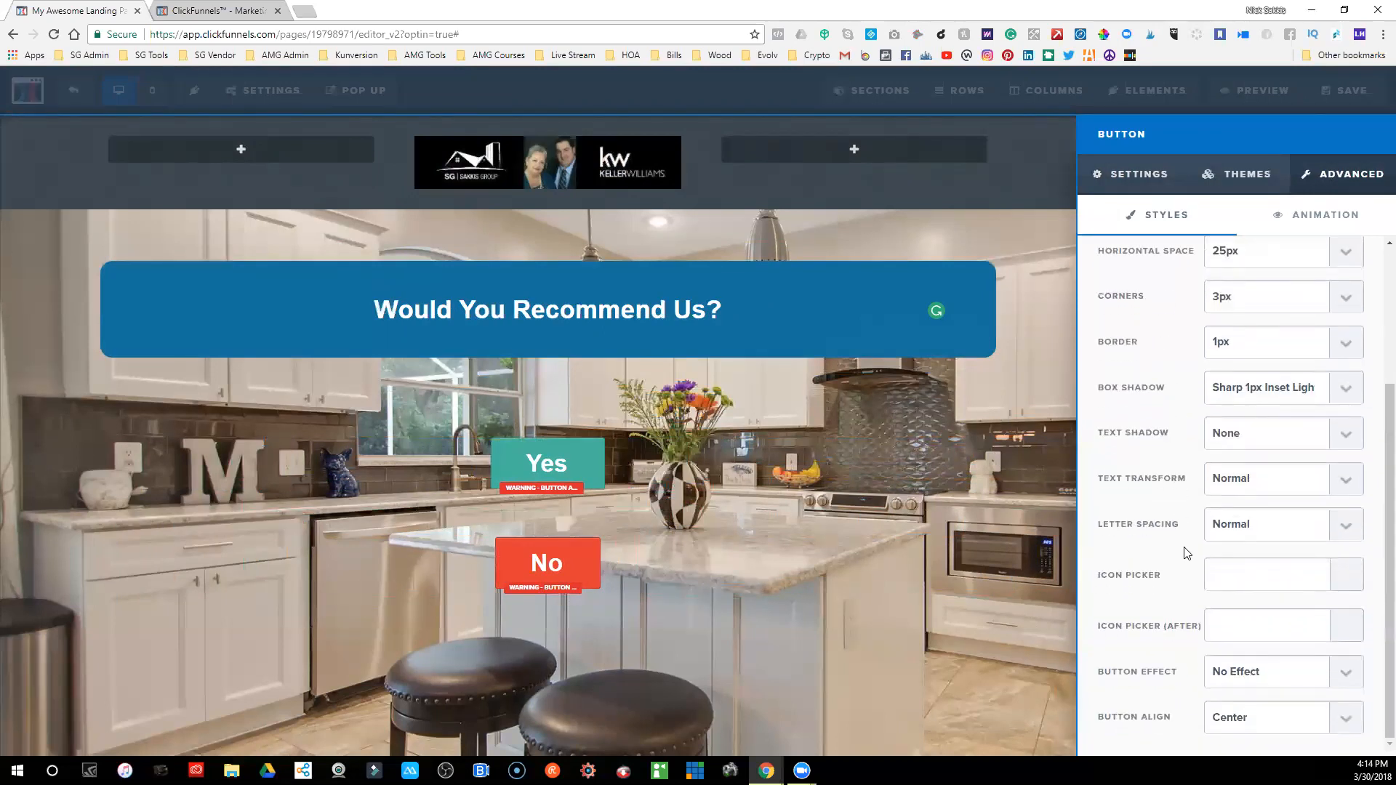
scroll(1184, 551, "up", 1)
scroll(1193, 538, "down", 1)
left_click(1244, 578)
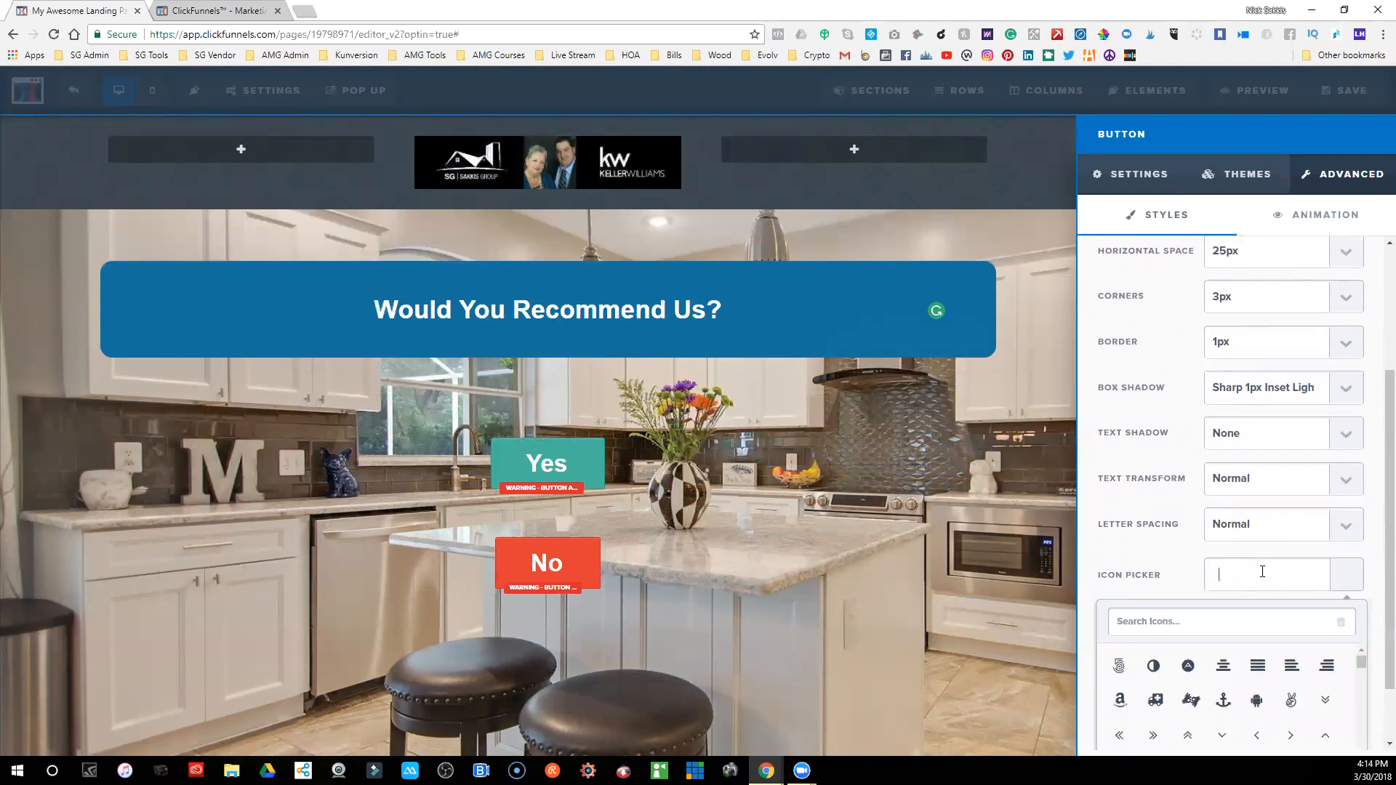
left_click(1120, 700)
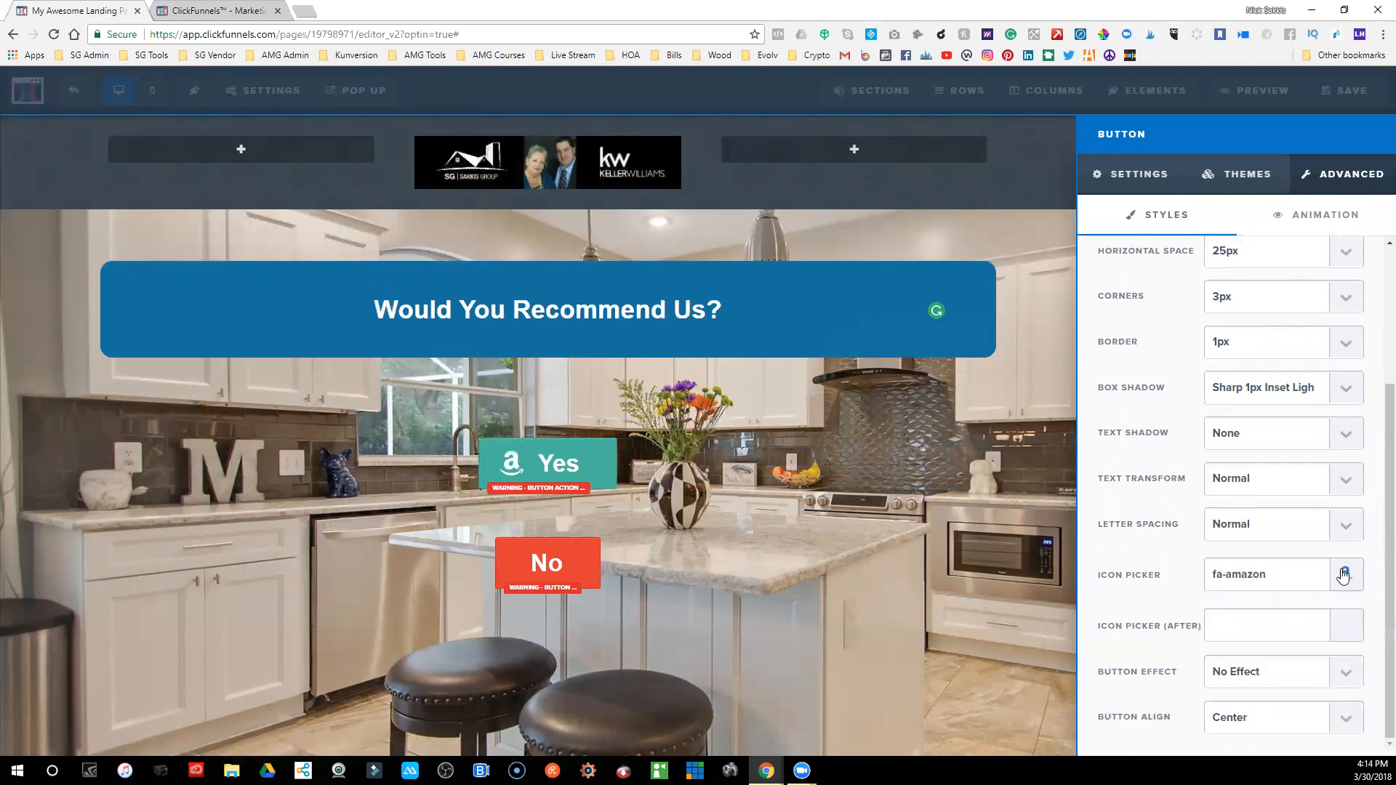
- Search the icons for "smile" and set the Yes button's icon to fa-smile-o
left_click(1283, 584)
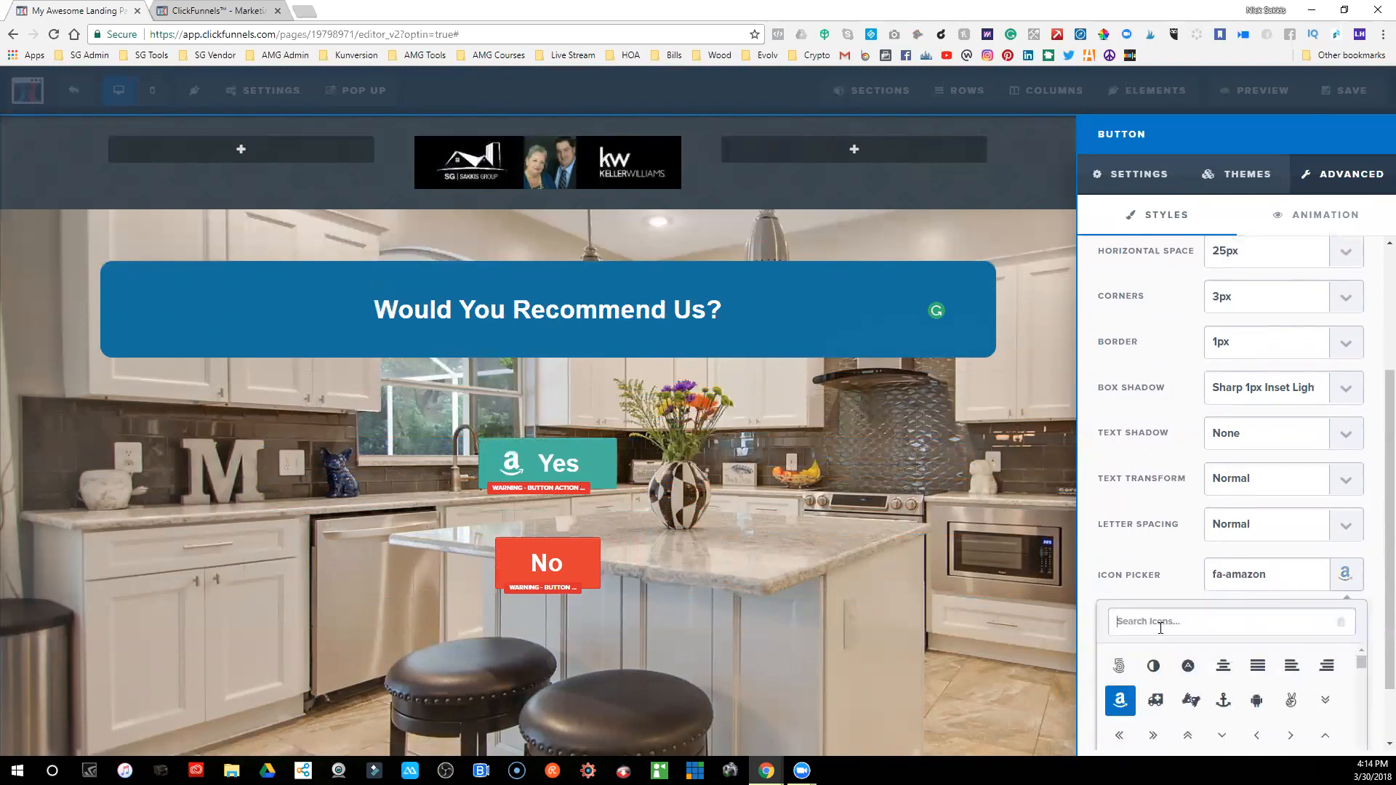
type("smile")
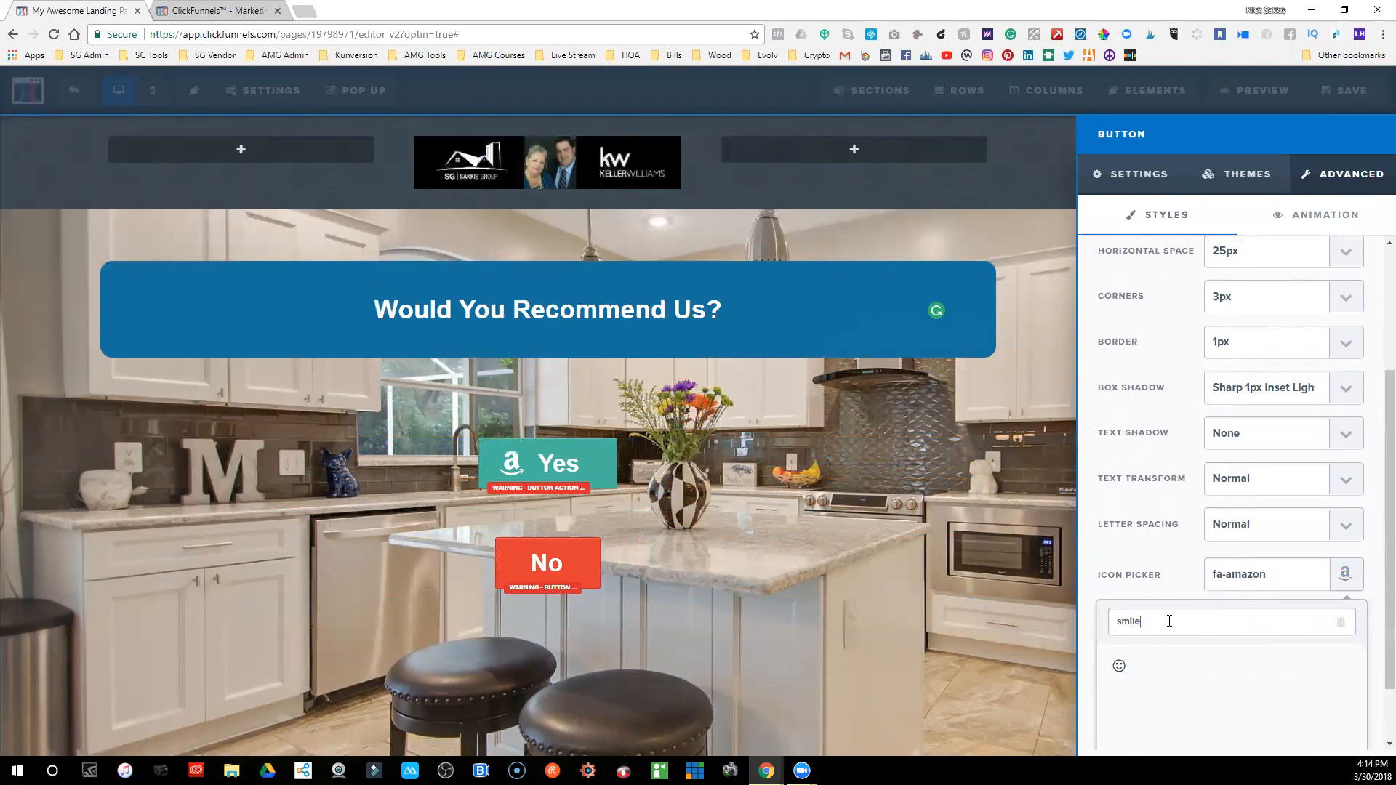
left_click(1126, 671)
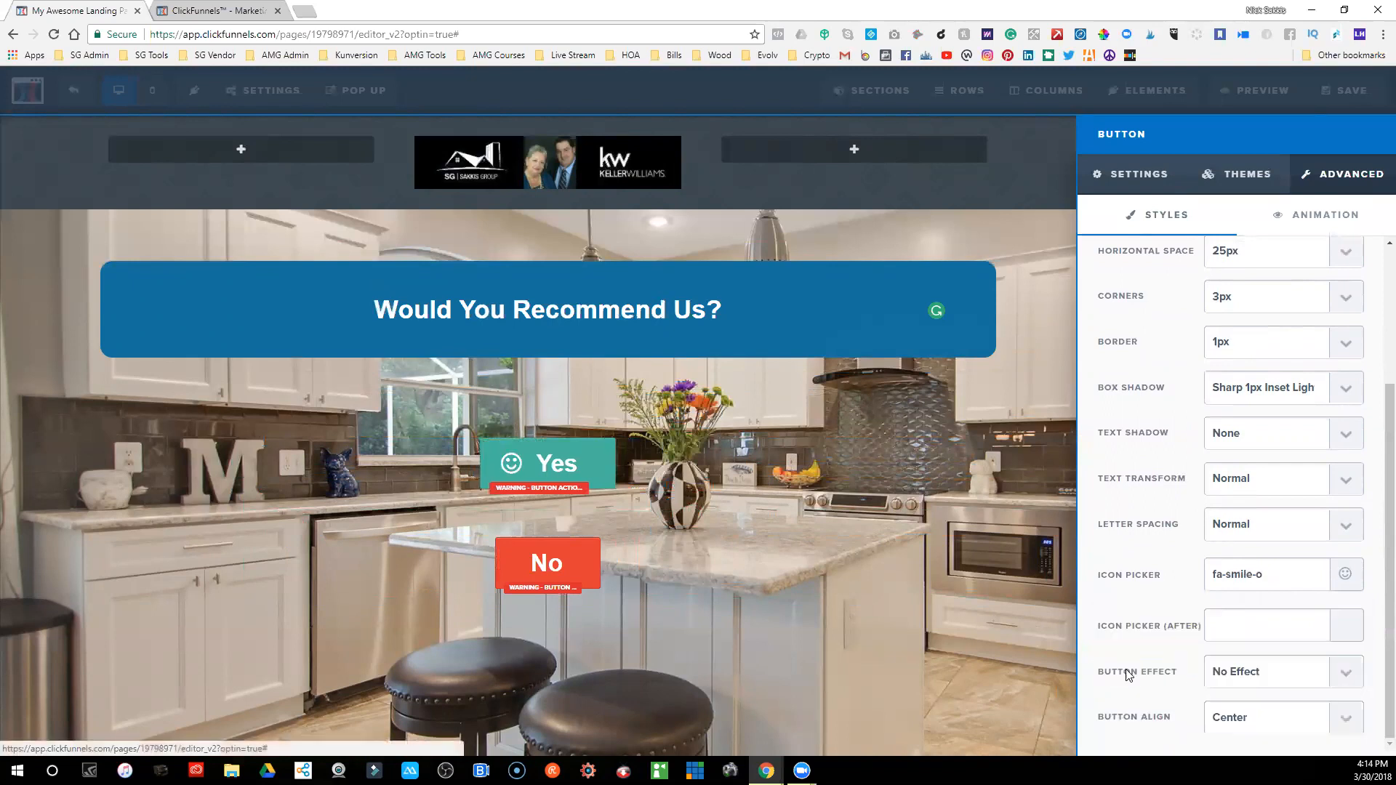
left_click(553, 561)
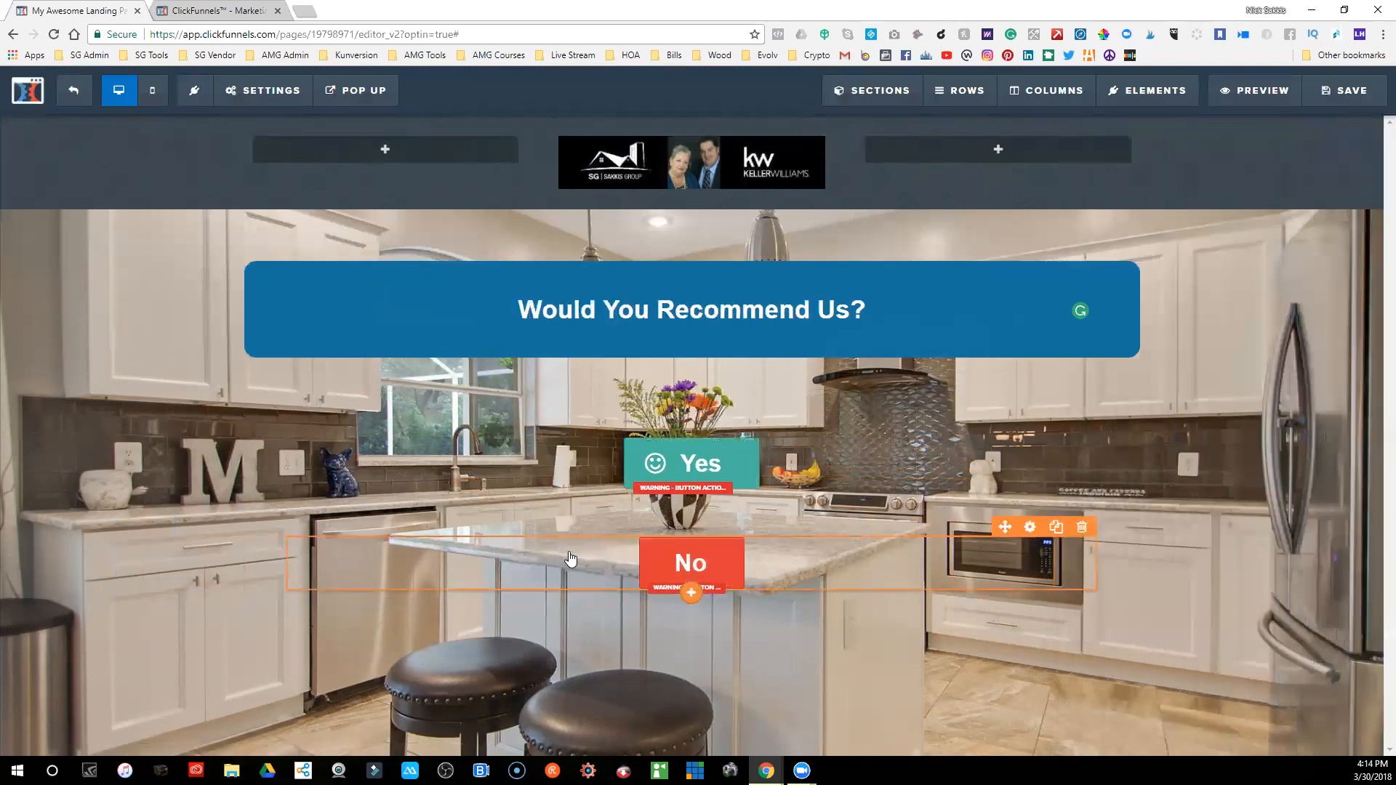
- Try to give the No button a "sad" icon in its advanced style settings
left_click(1028, 528)
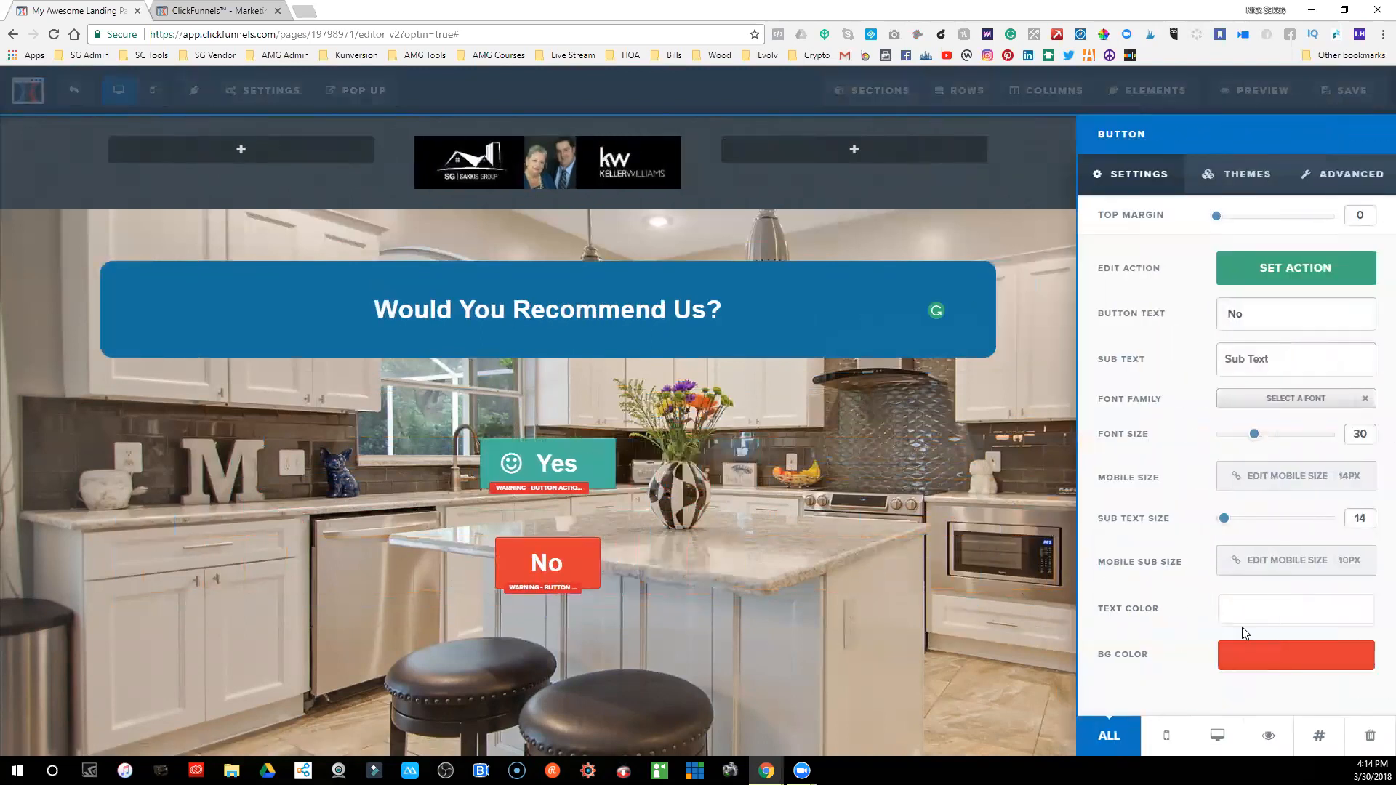
left_click(1338, 175)
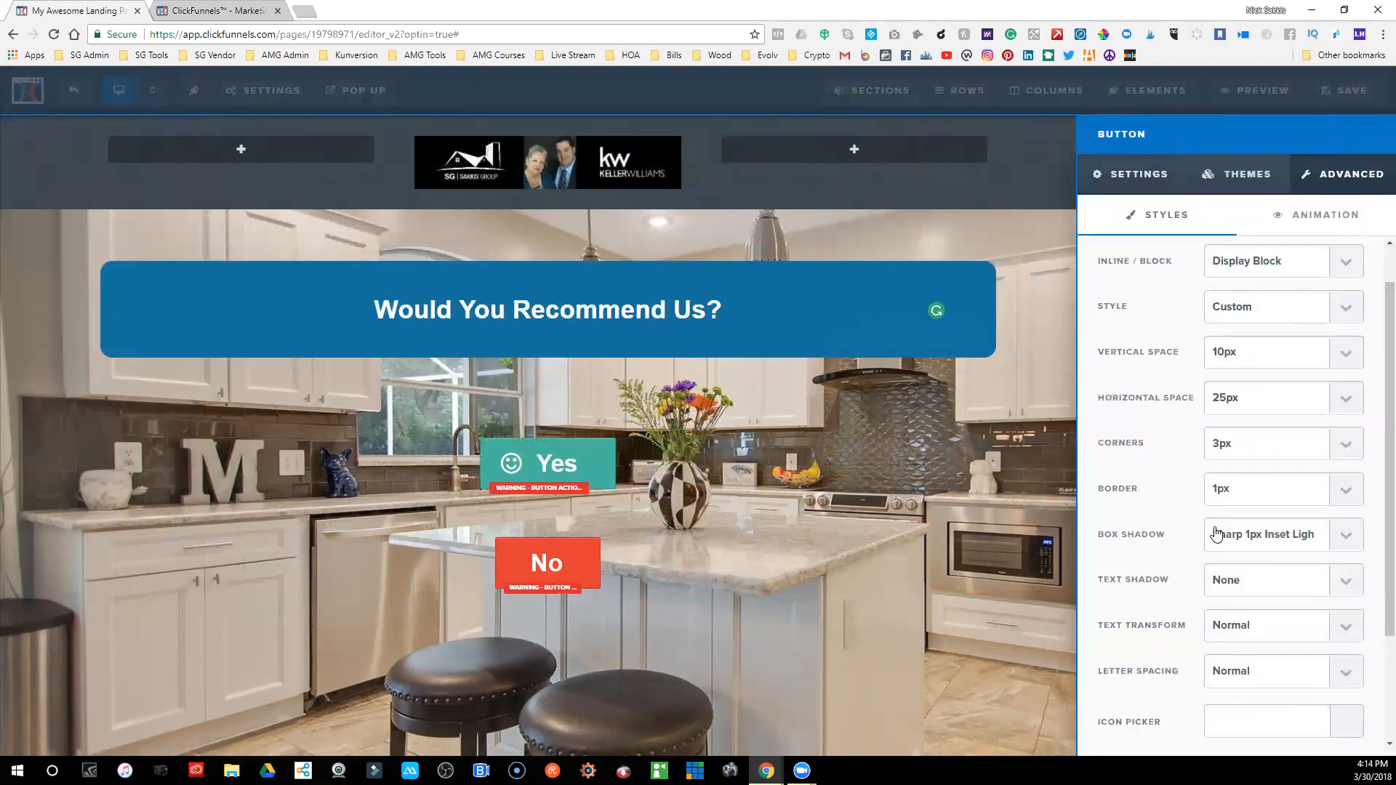
scroll(1217, 535, "down", 2)
left_click(1226, 583)
type("sad")
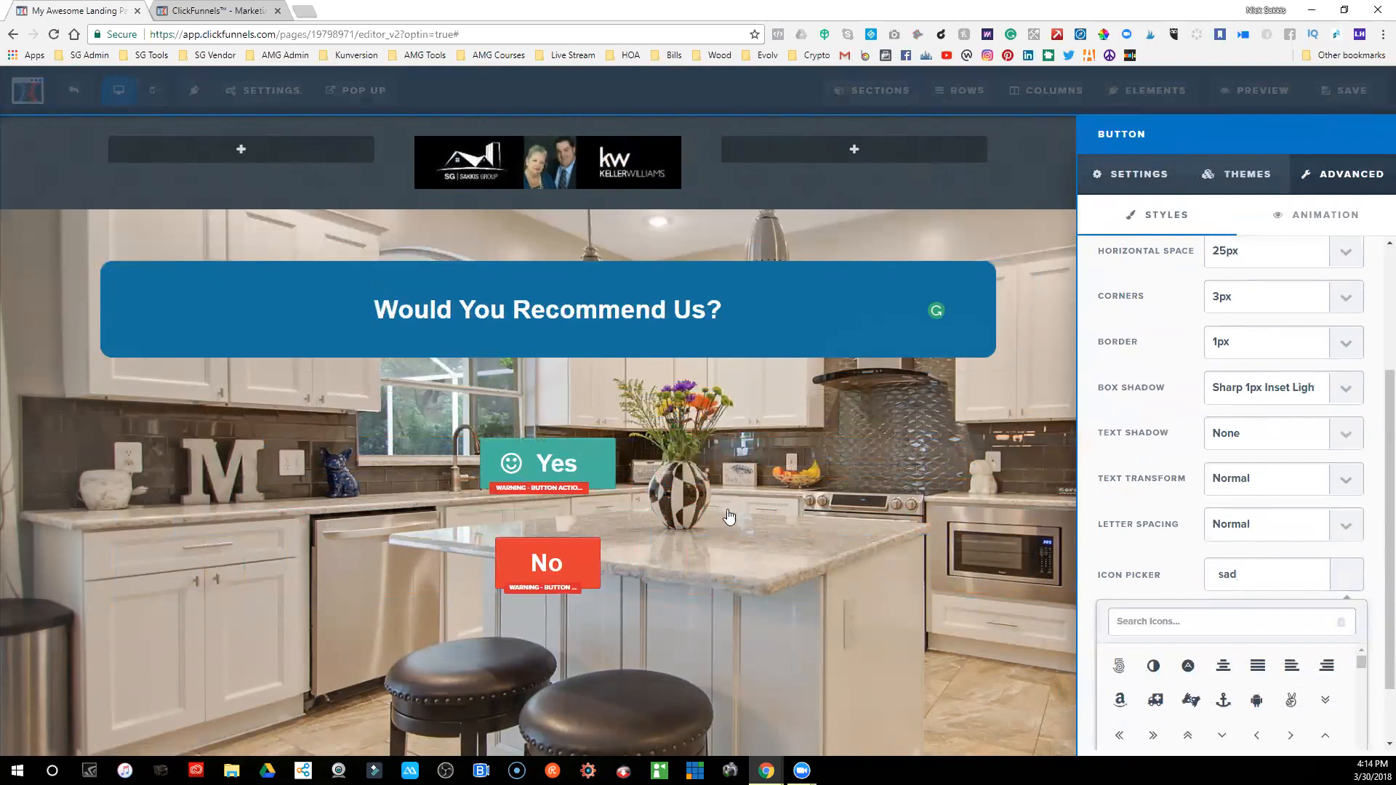
left_click(736, 474)
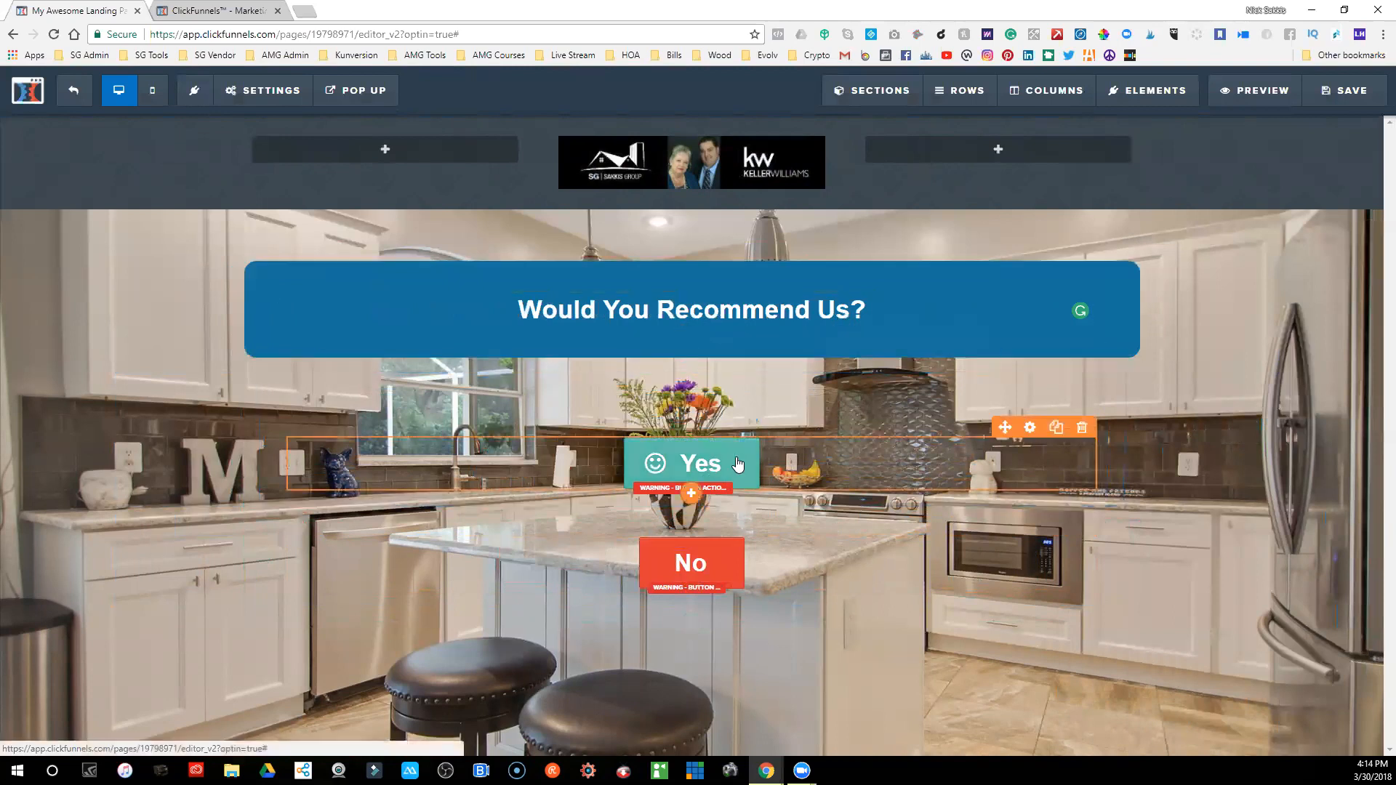
- Look over the available click actions for the Yes button without changing the current one
left_click(696, 466)
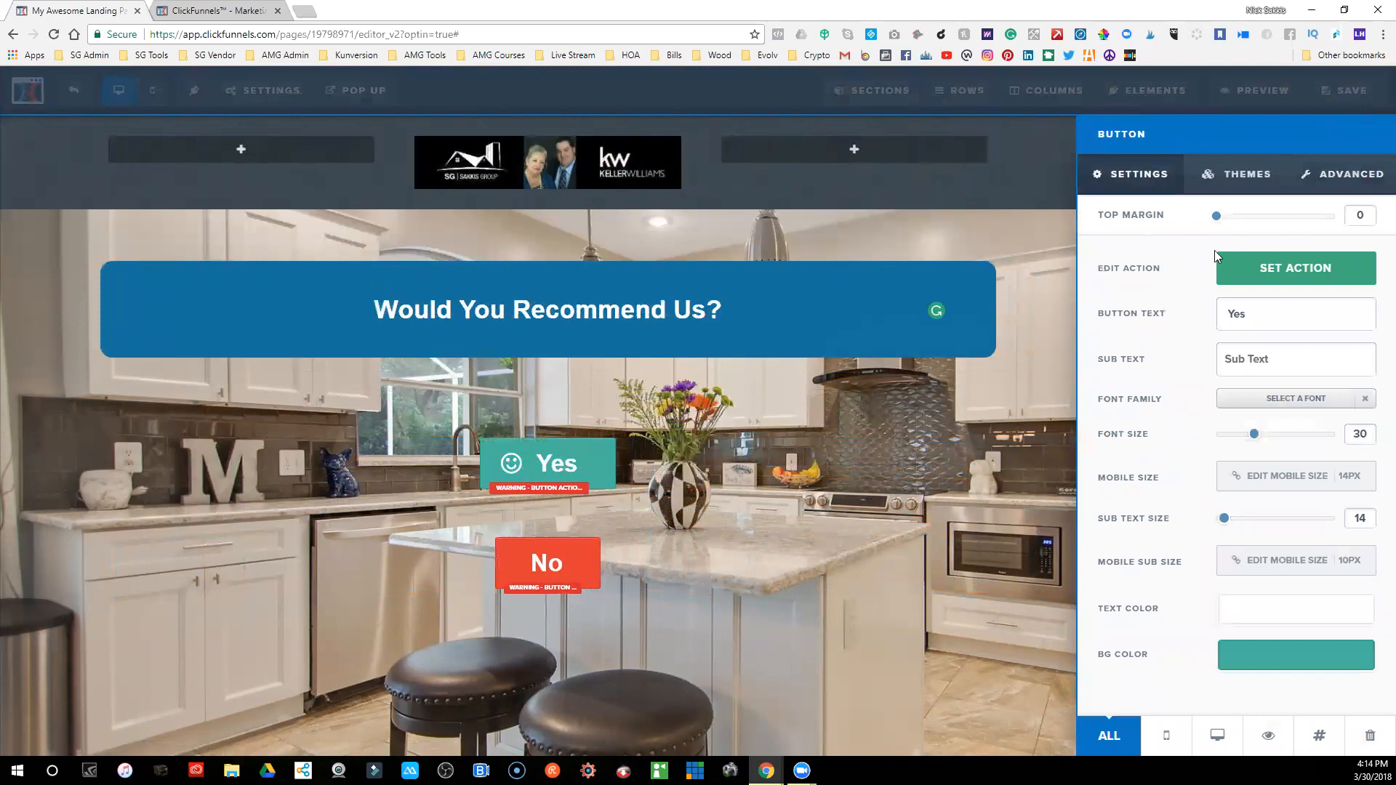
left_click(1235, 270)
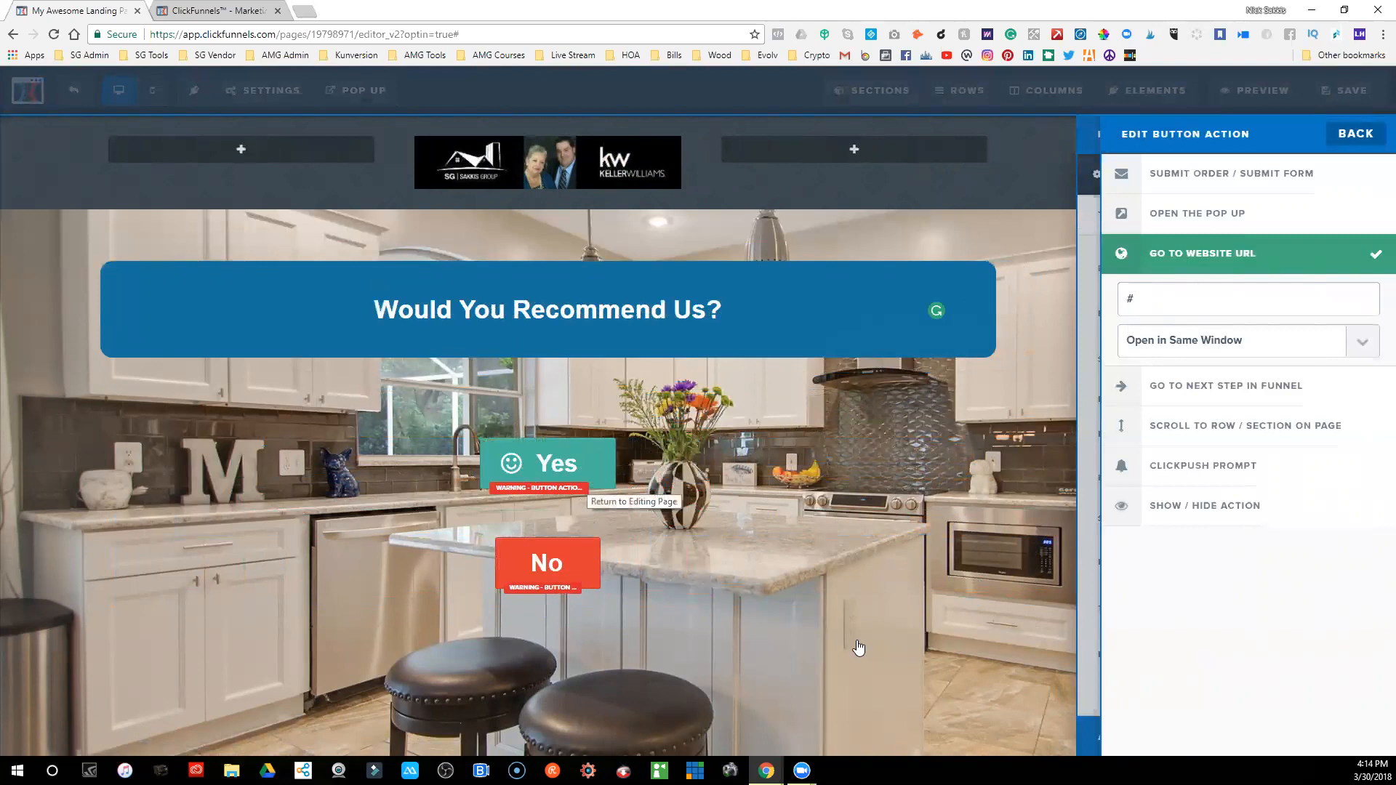
left_click(1069, 255)
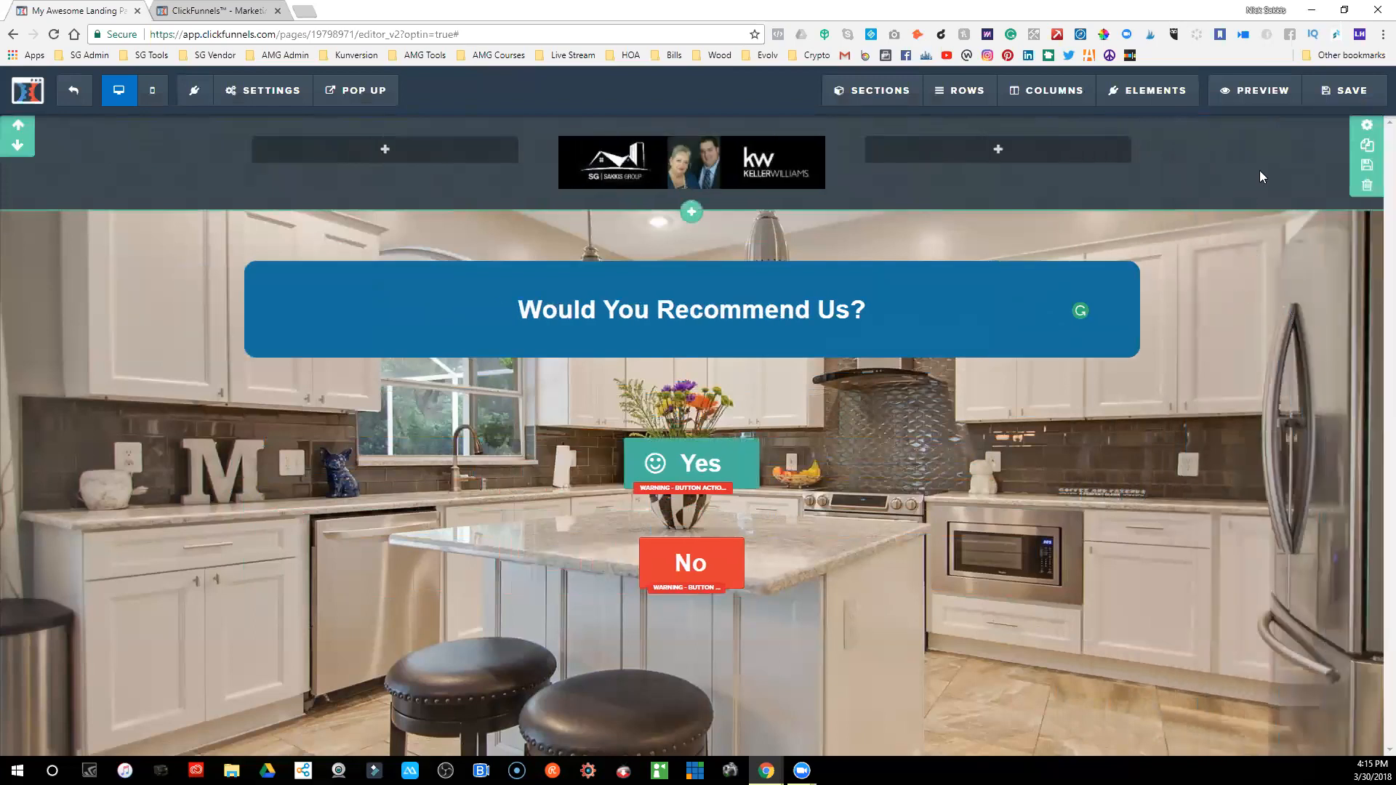
- Set the page's SEO title to "Sakkis Group Testimonial" and its description to "Leave us a 5 star review!"
left_click(1342, 104)
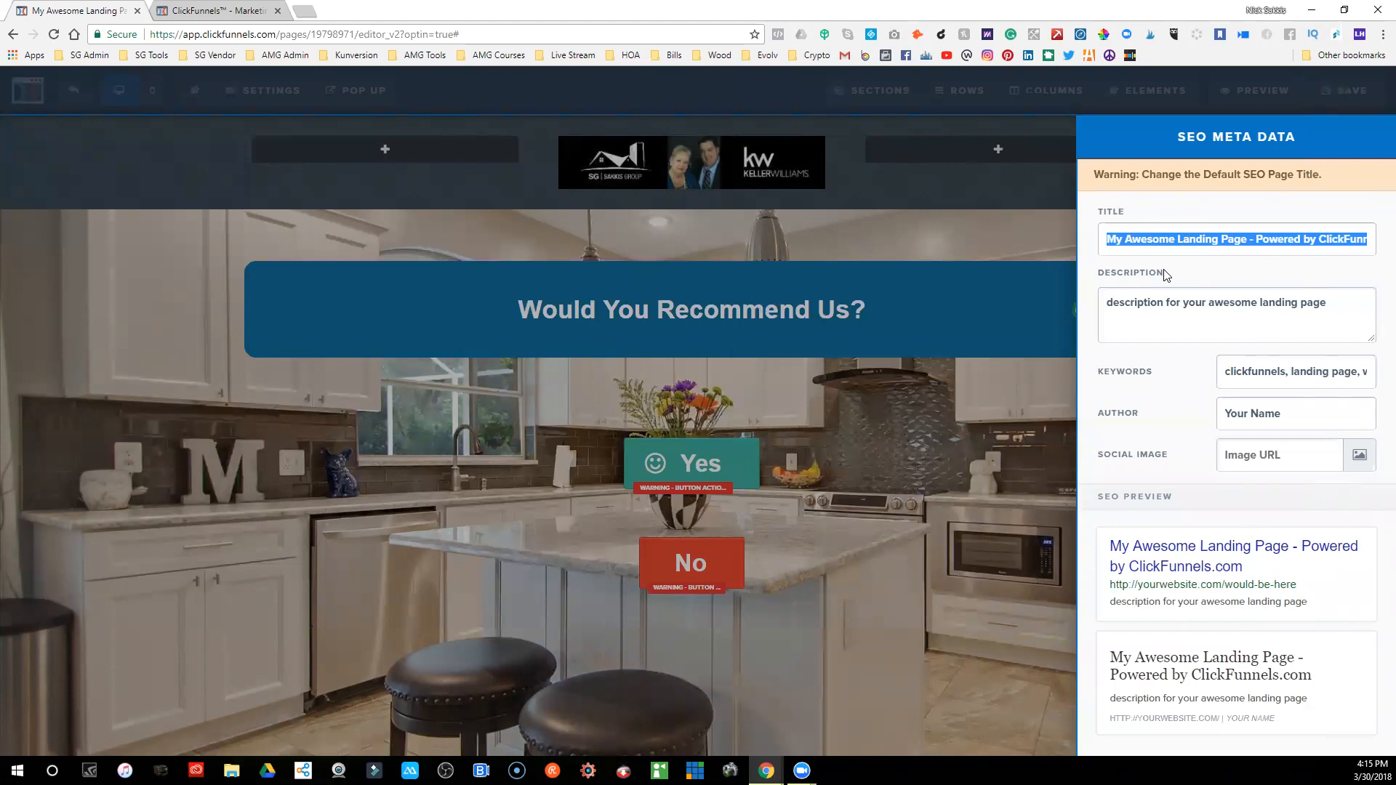
type("Sakkis Group Testimonial")
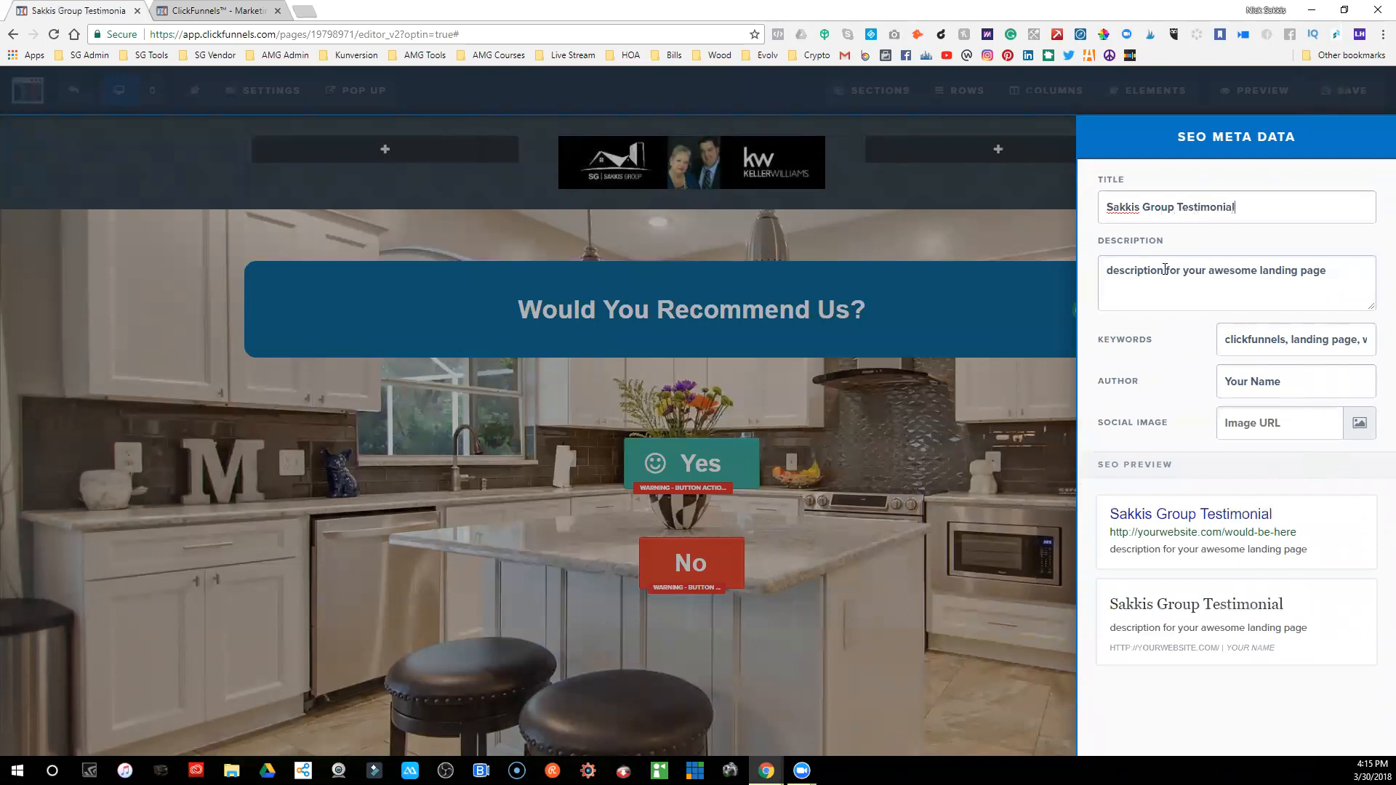
key("BackSpace")
type("nial")
left_click_drag(1326, 270, 1073, 281)
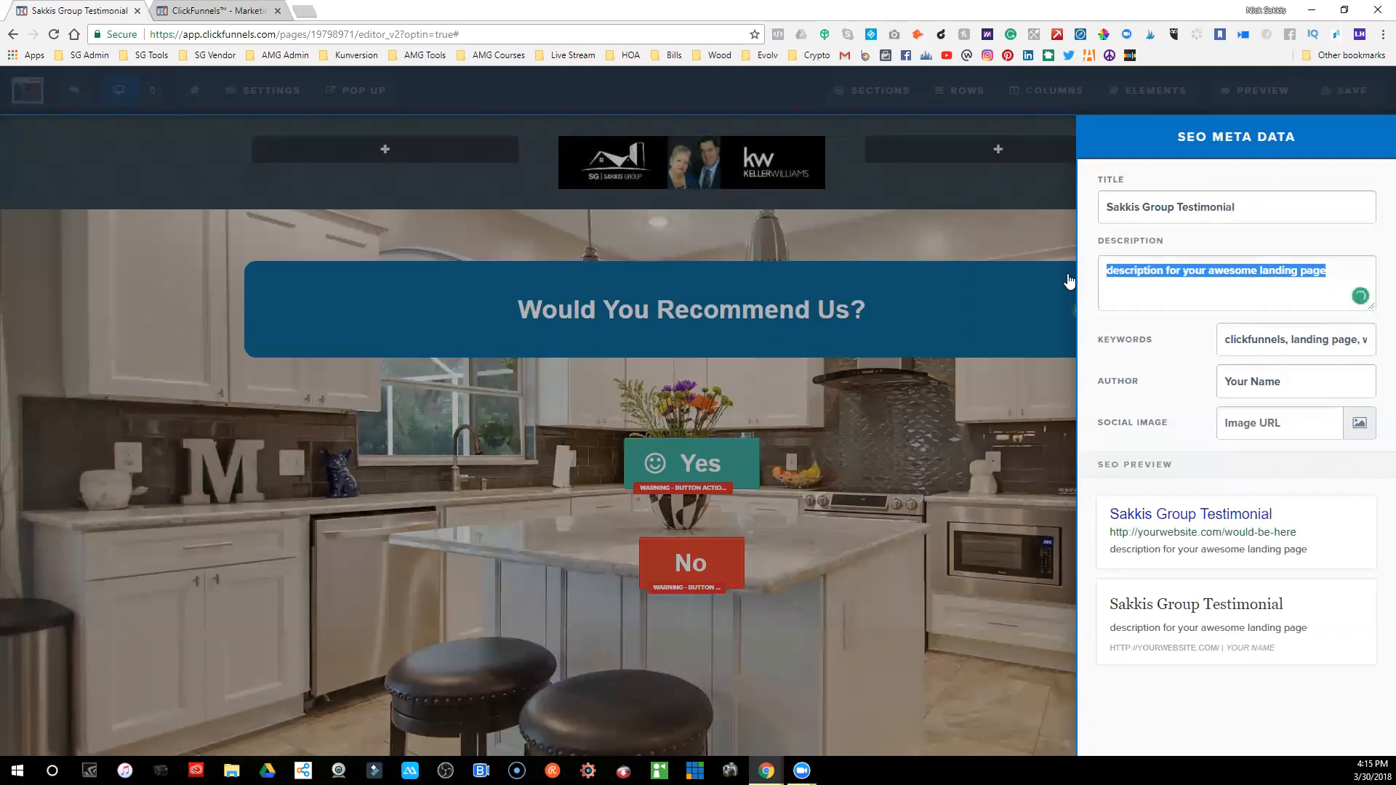
type("Leave ")
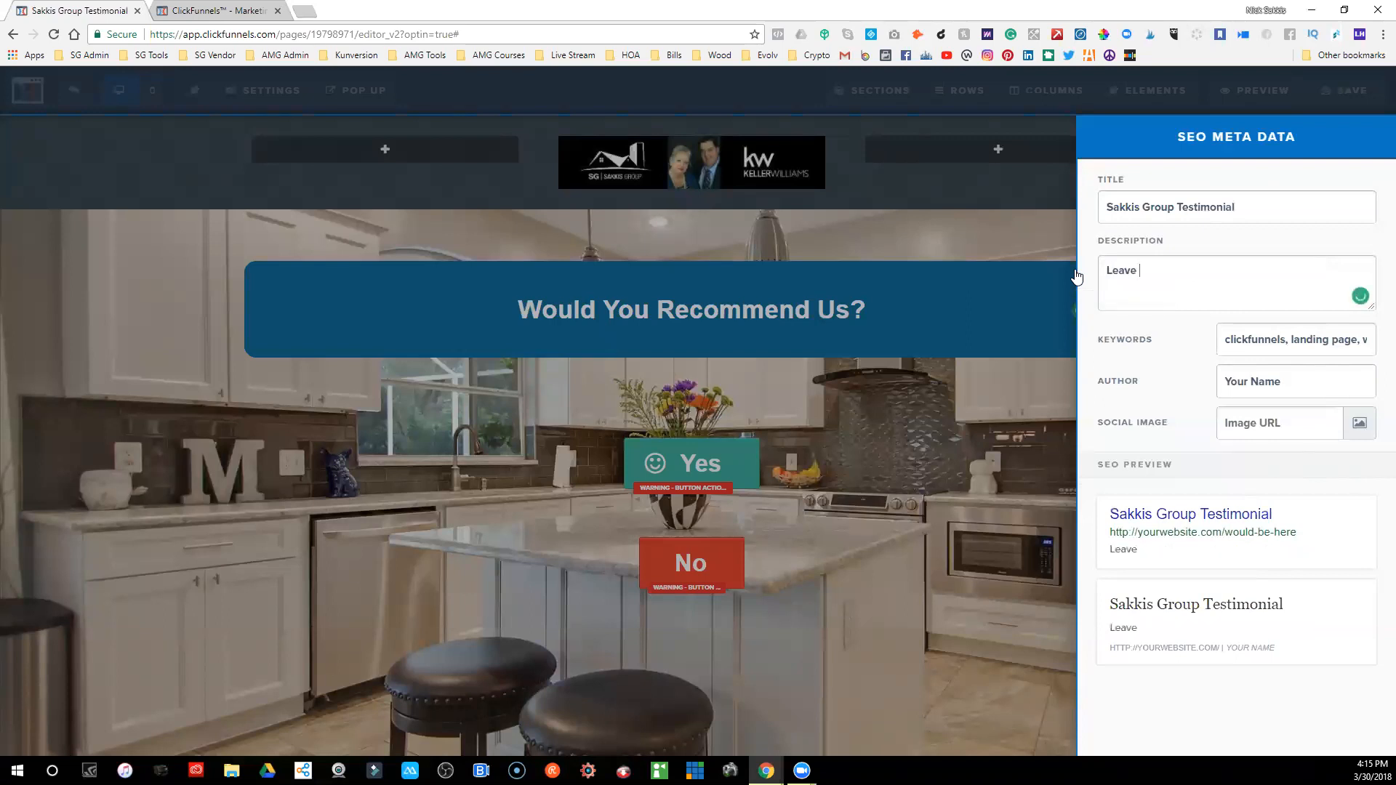
type("us a 5 star review")
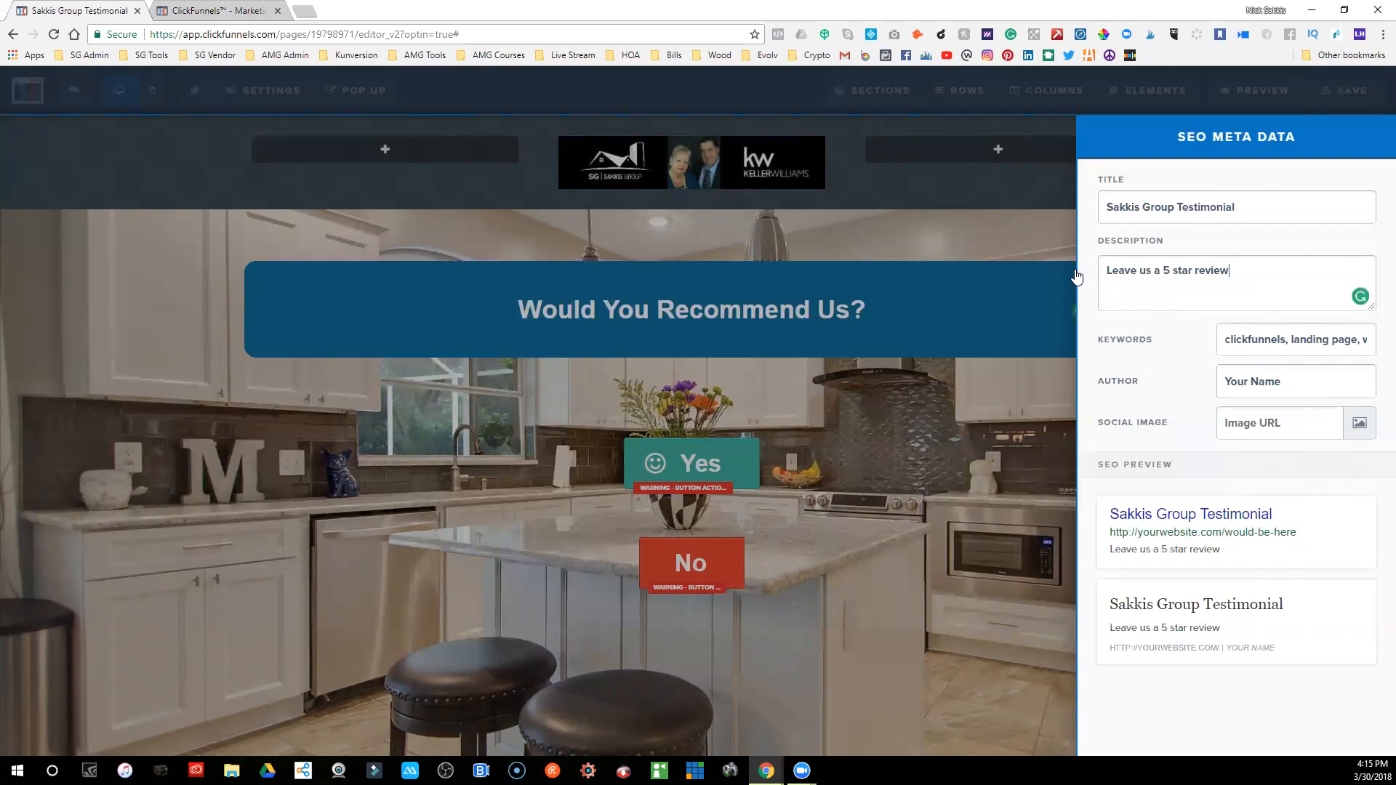
type("!")
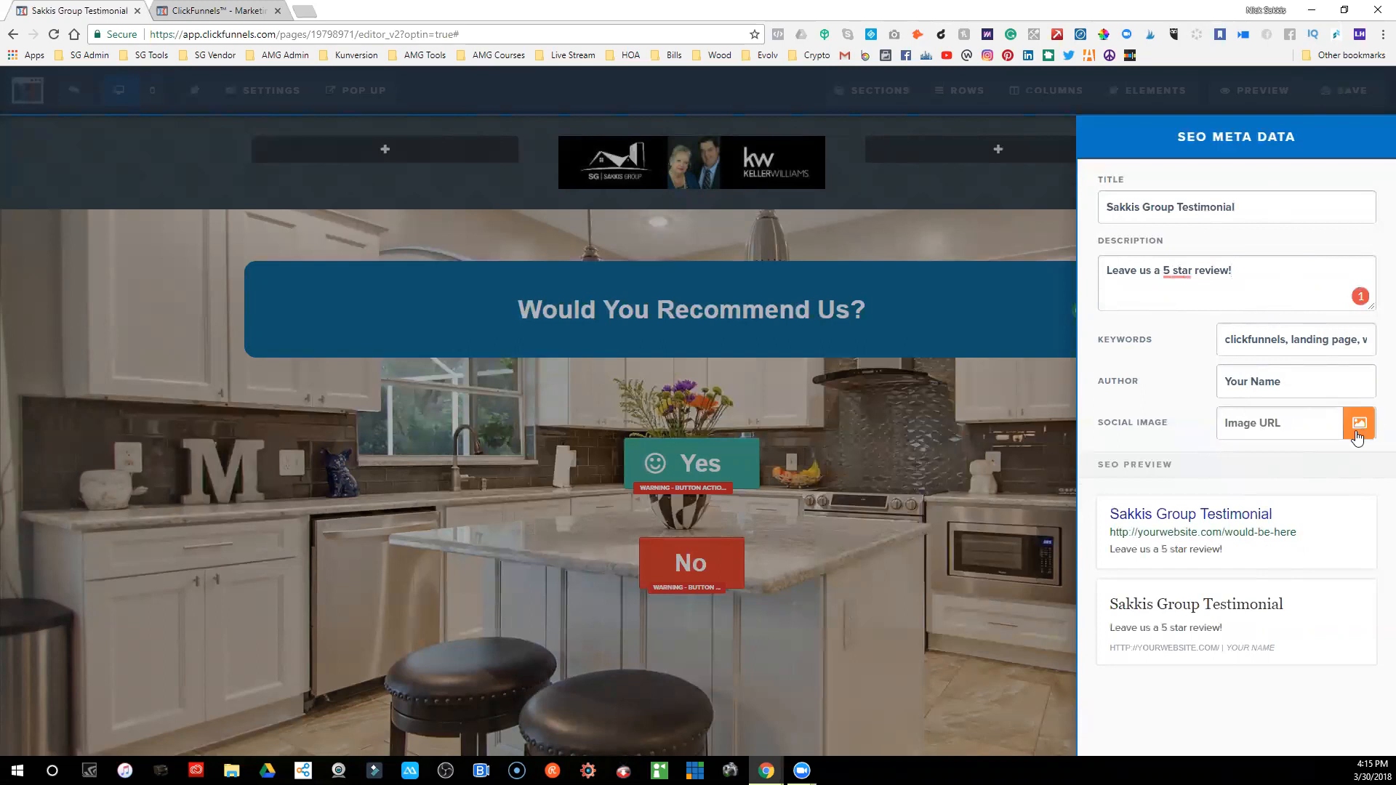
- Use the uploaded kitchen island photo as the page's social image and save the page
left_click(1357, 426)
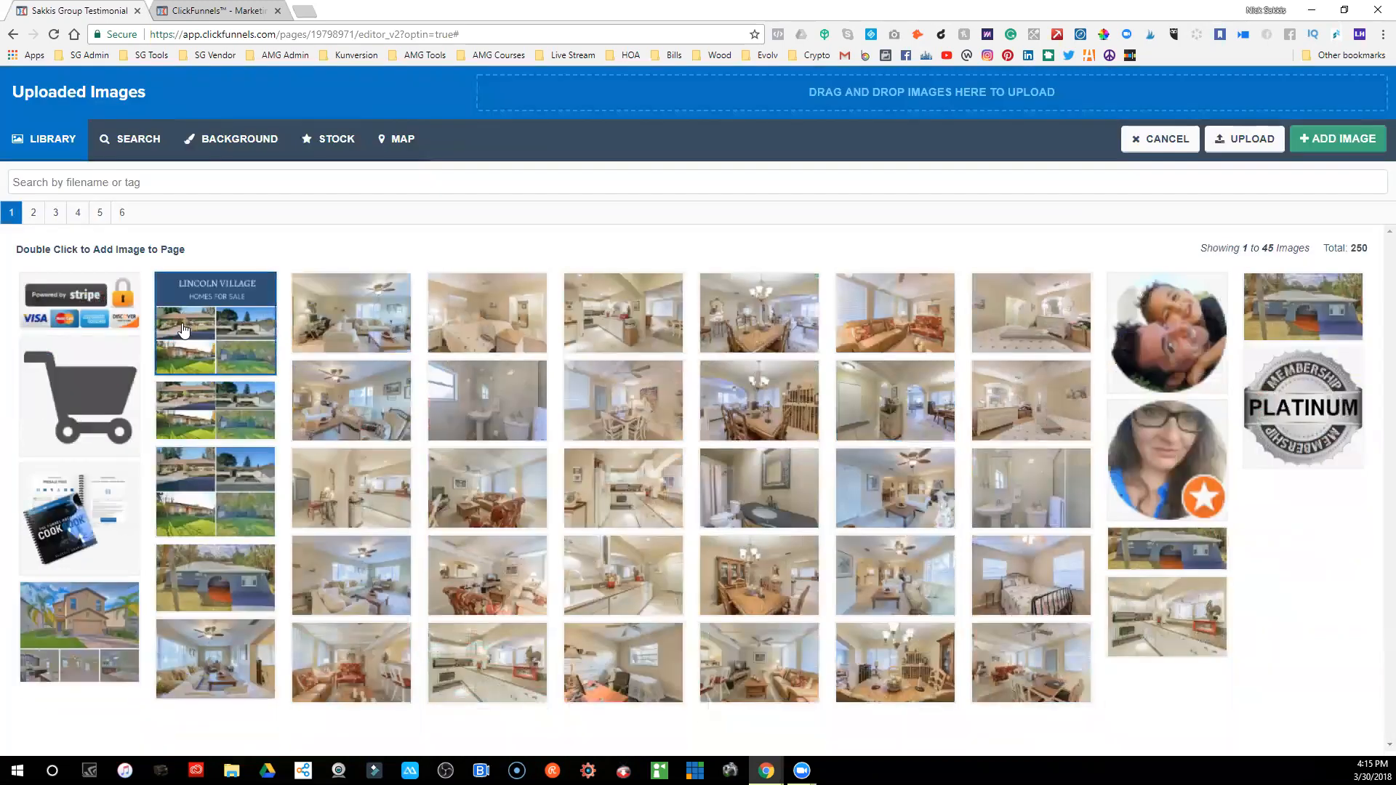
left_click(56, 213)
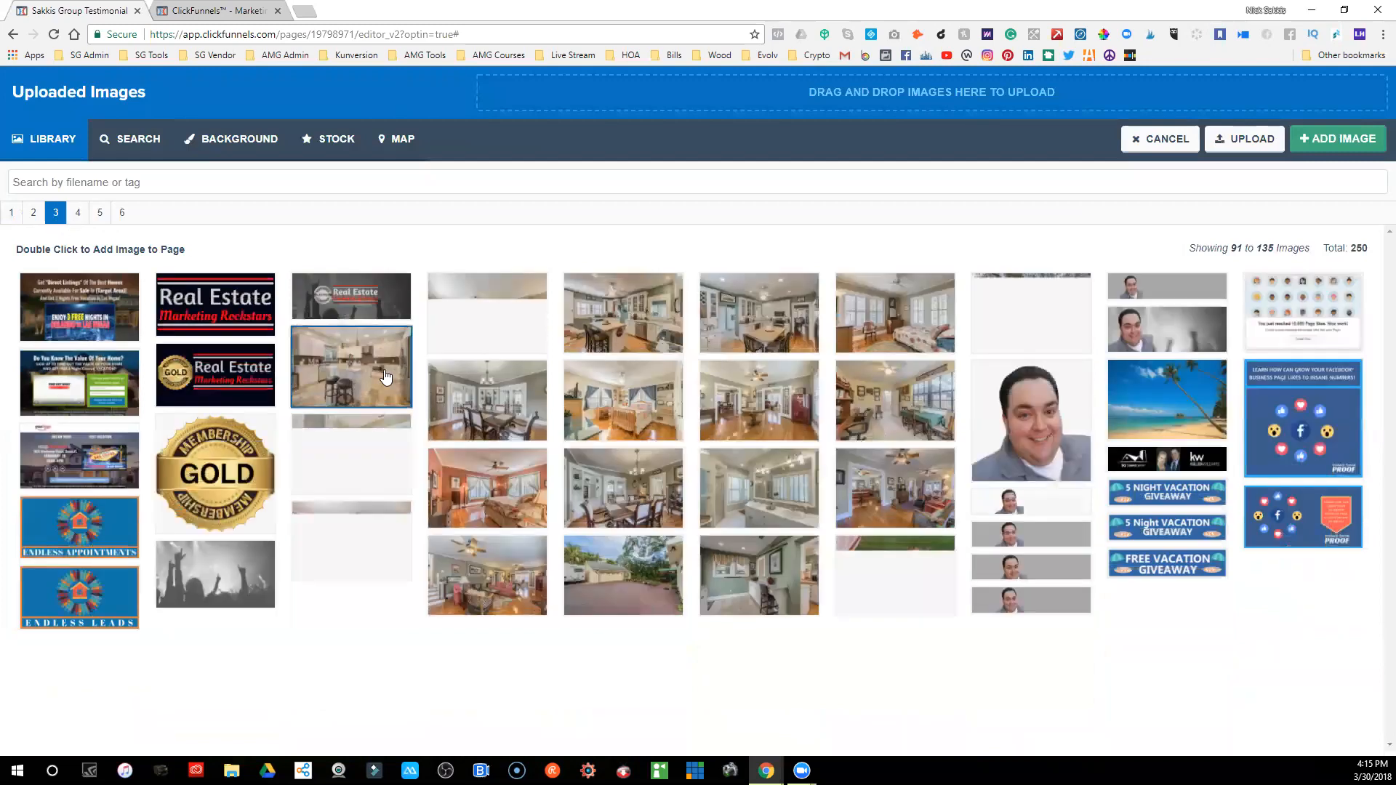
left_click(1344, 139)
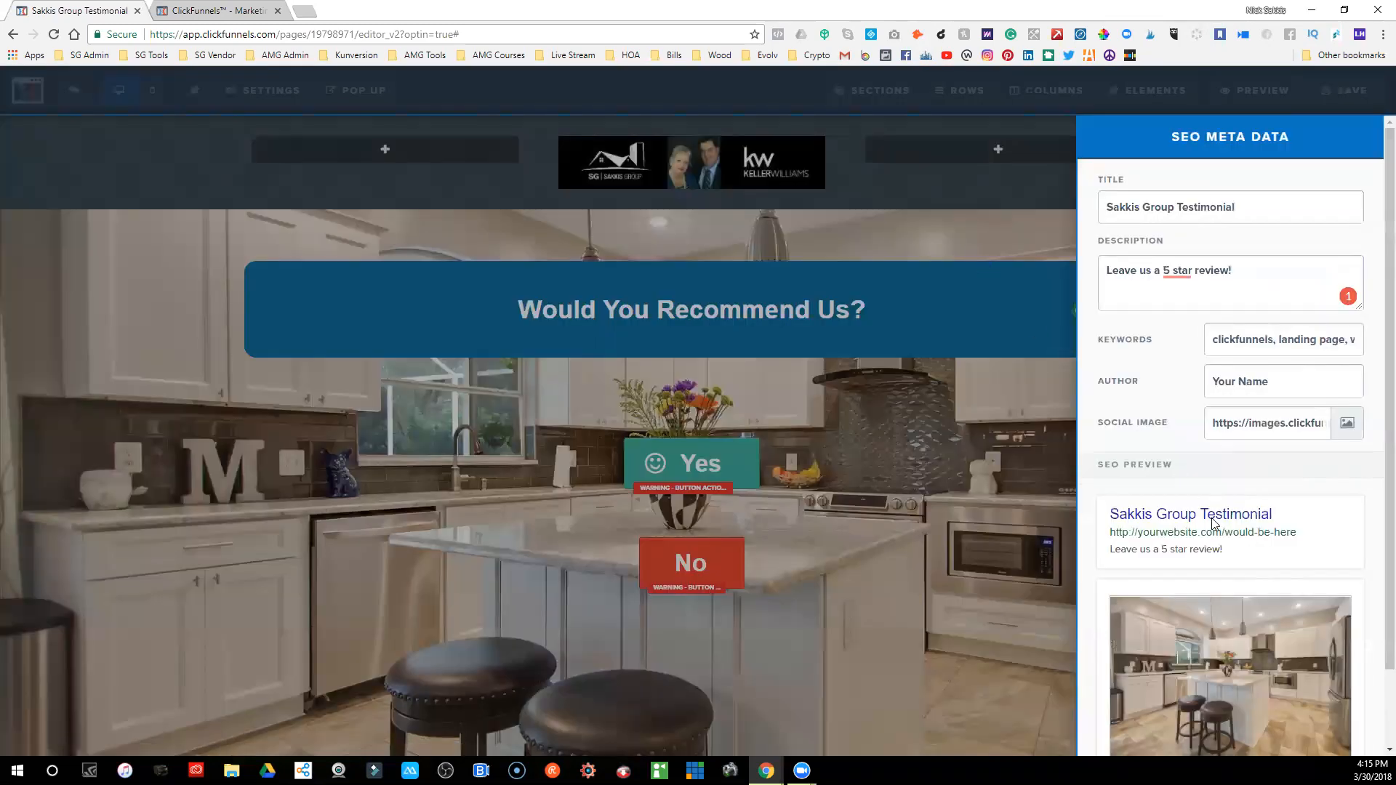
scroll(1212, 520, "down", 2)
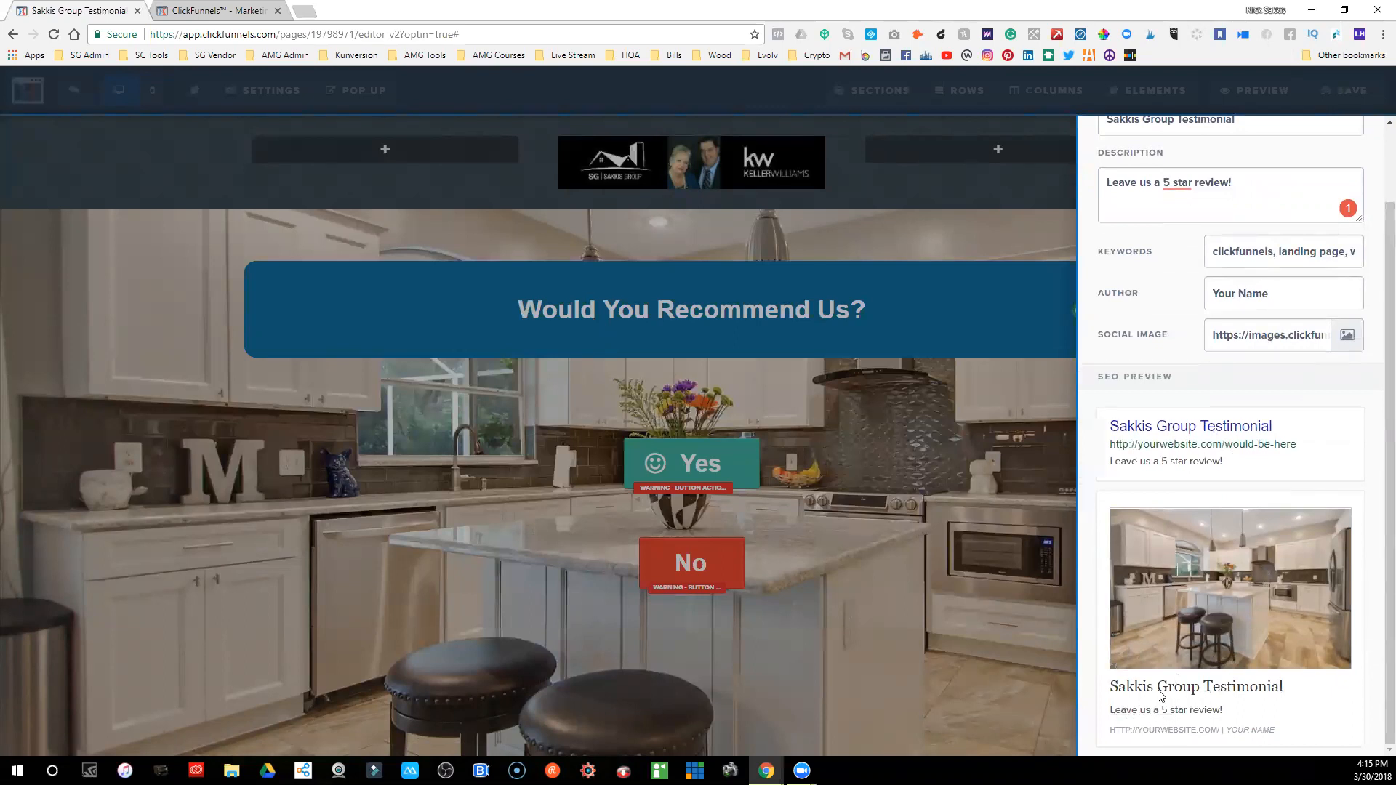
left_click(973, 399)
left_click(1338, 106)
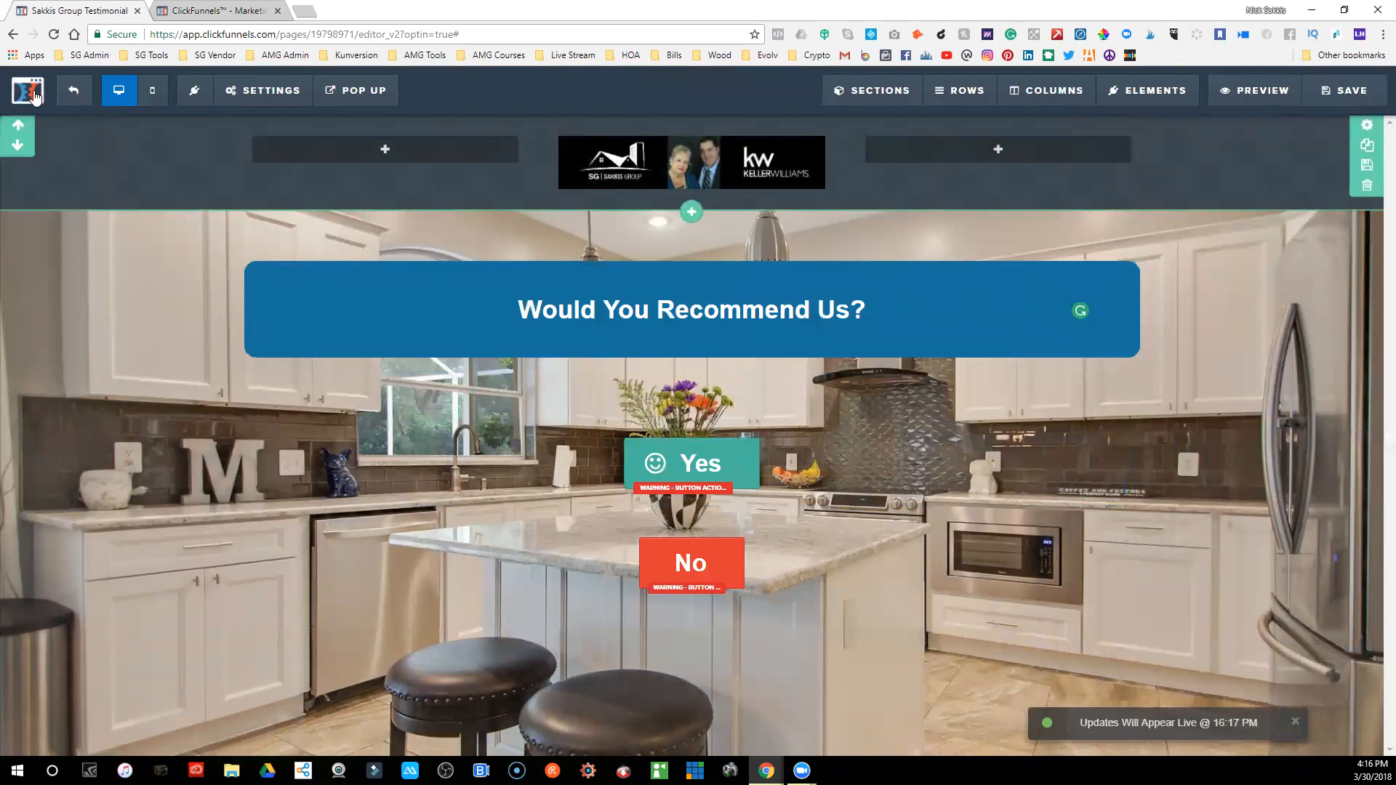
- Leave the page editor and return to the funnel's step overview
left_click(73, 99)
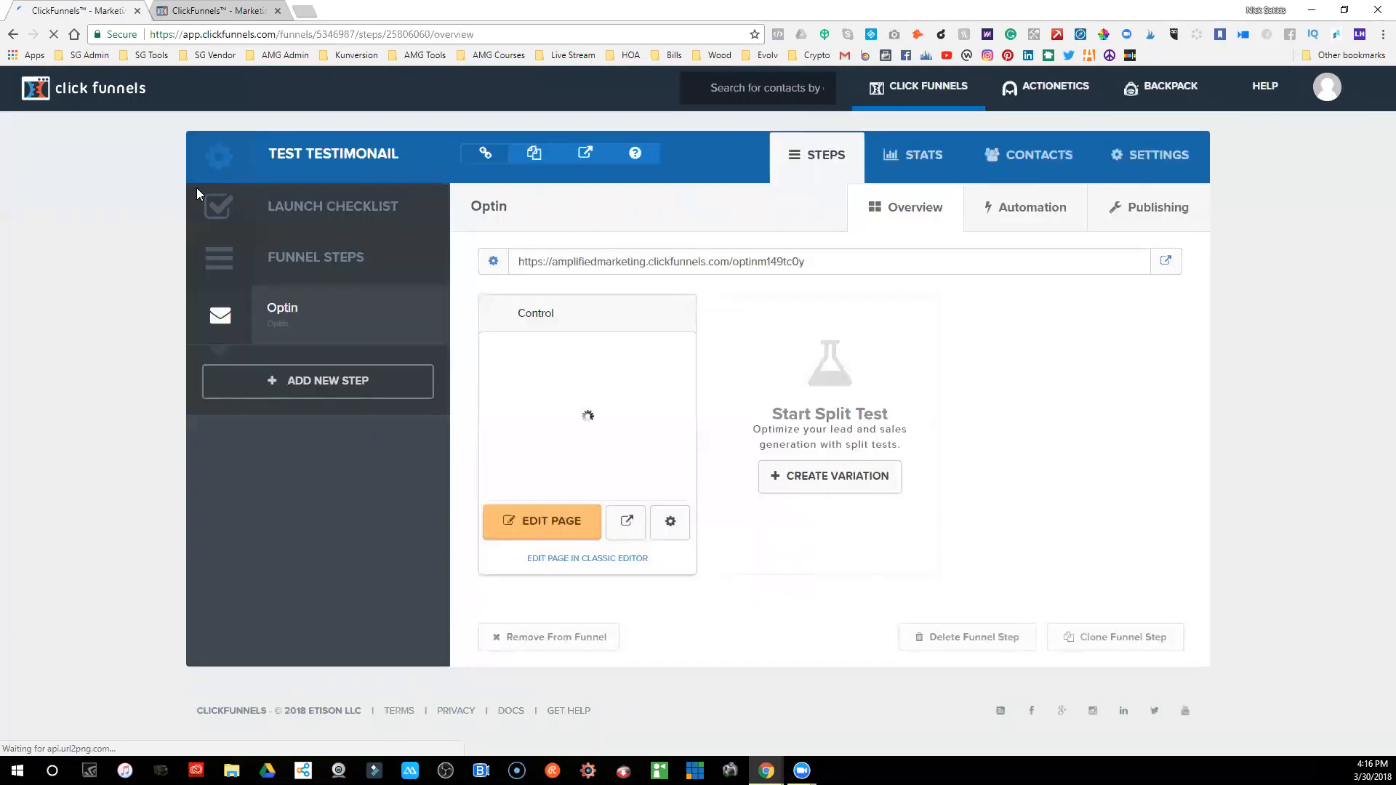
- Create a new funnel step named "Yes Page" with the path "yes"
left_click(322, 381)
left_click(516, 257)
type("Yes Page")
left_click(496, 338)
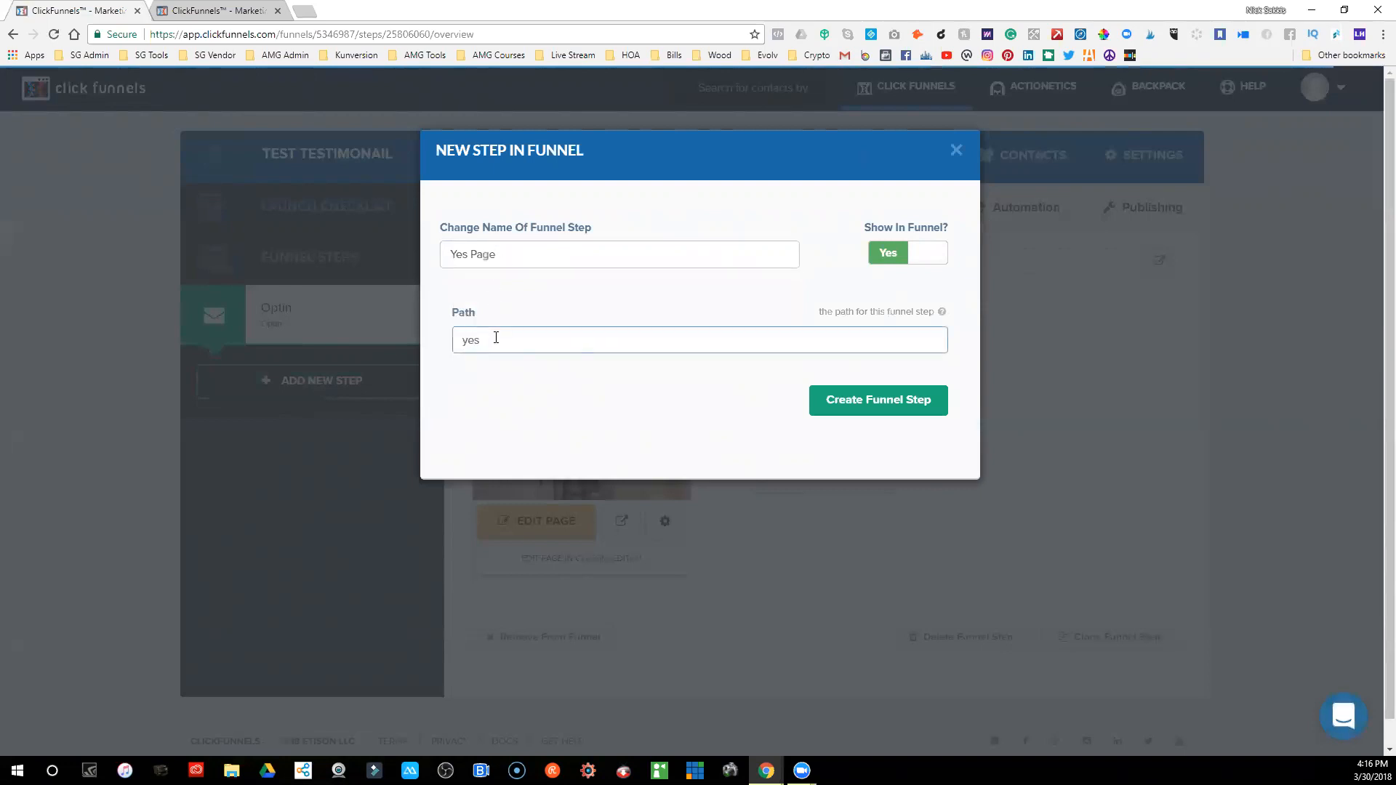
left_click(818, 402)
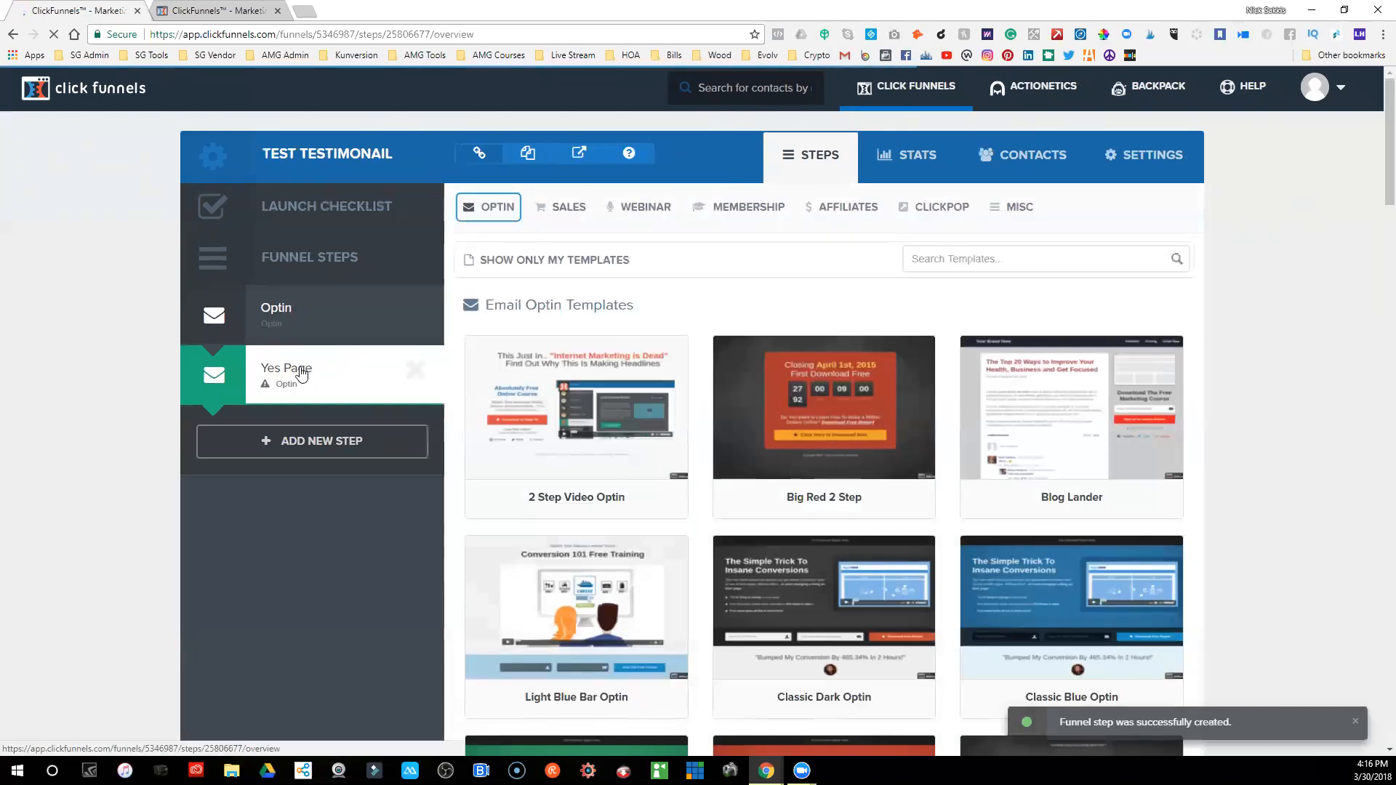
- Clone the Optin funnel step and add the cloned copy to the Test Testimonail funnel
left_click(294, 324)
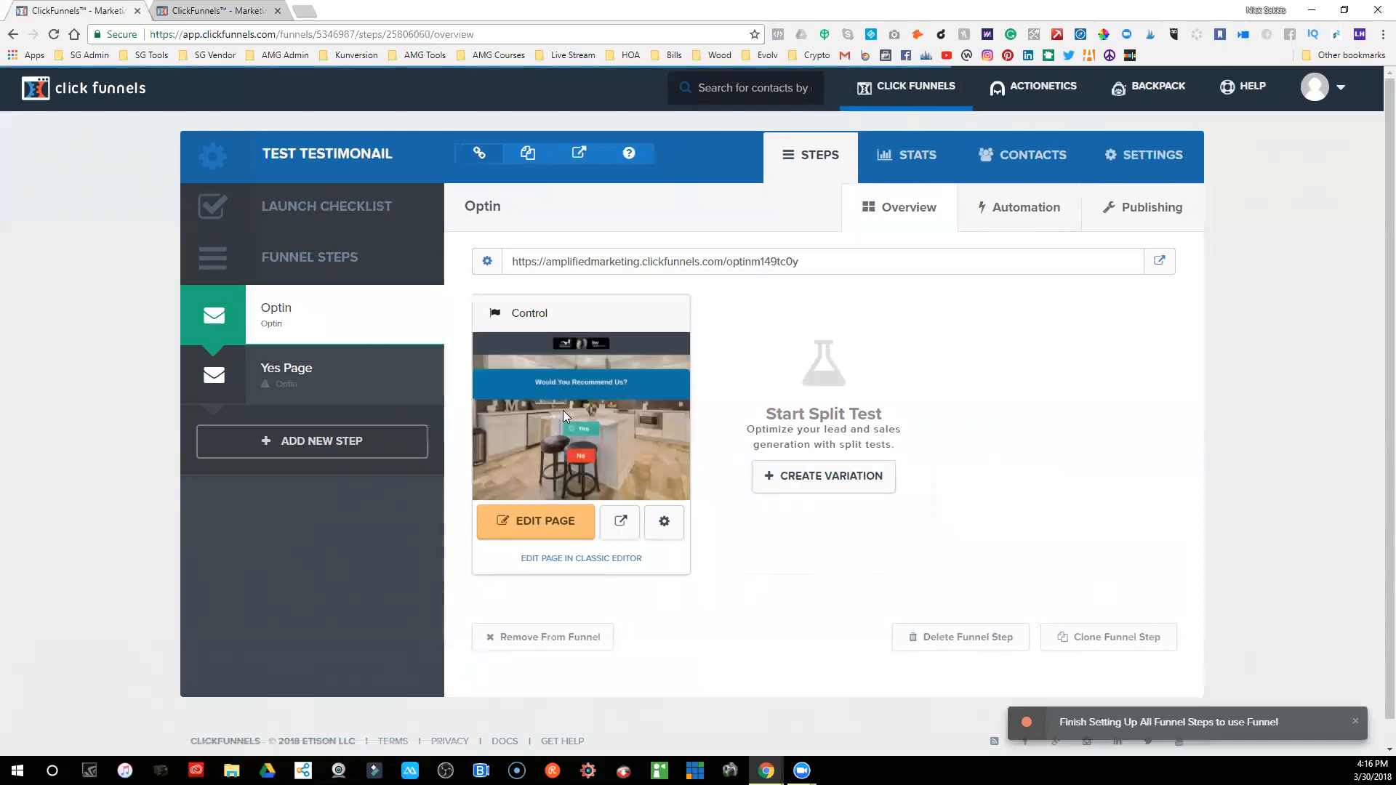
left_click(1100, 638)
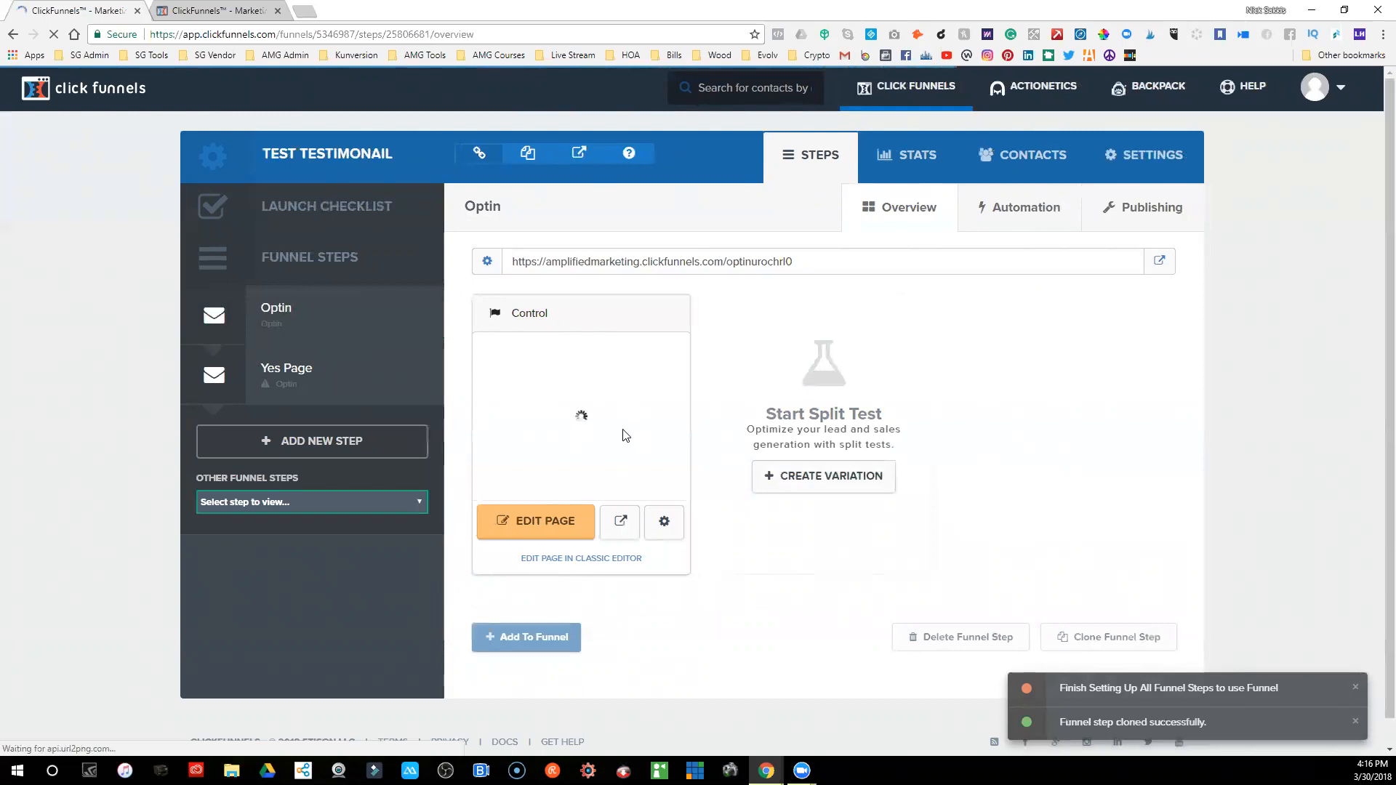
left_click(406, 501)
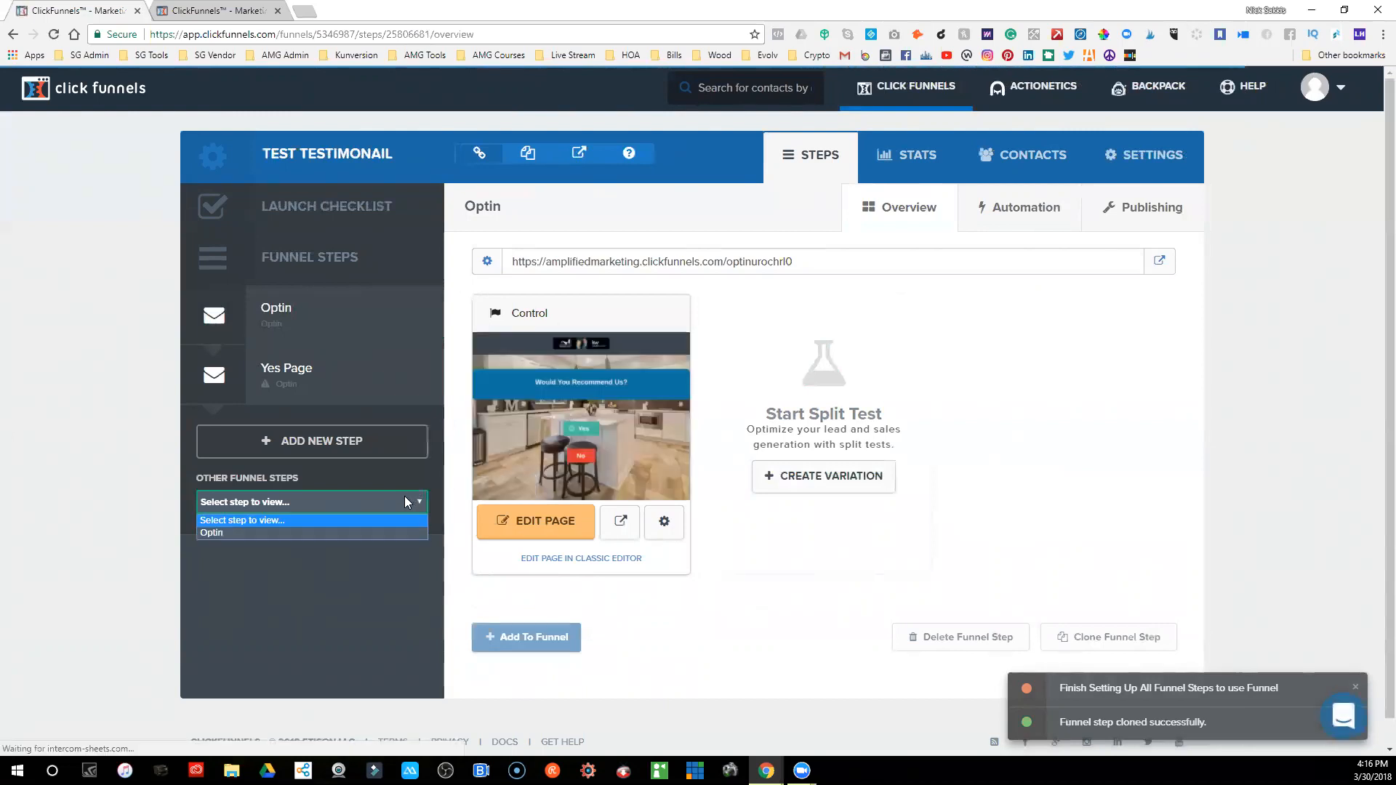
left_click(306, 532)
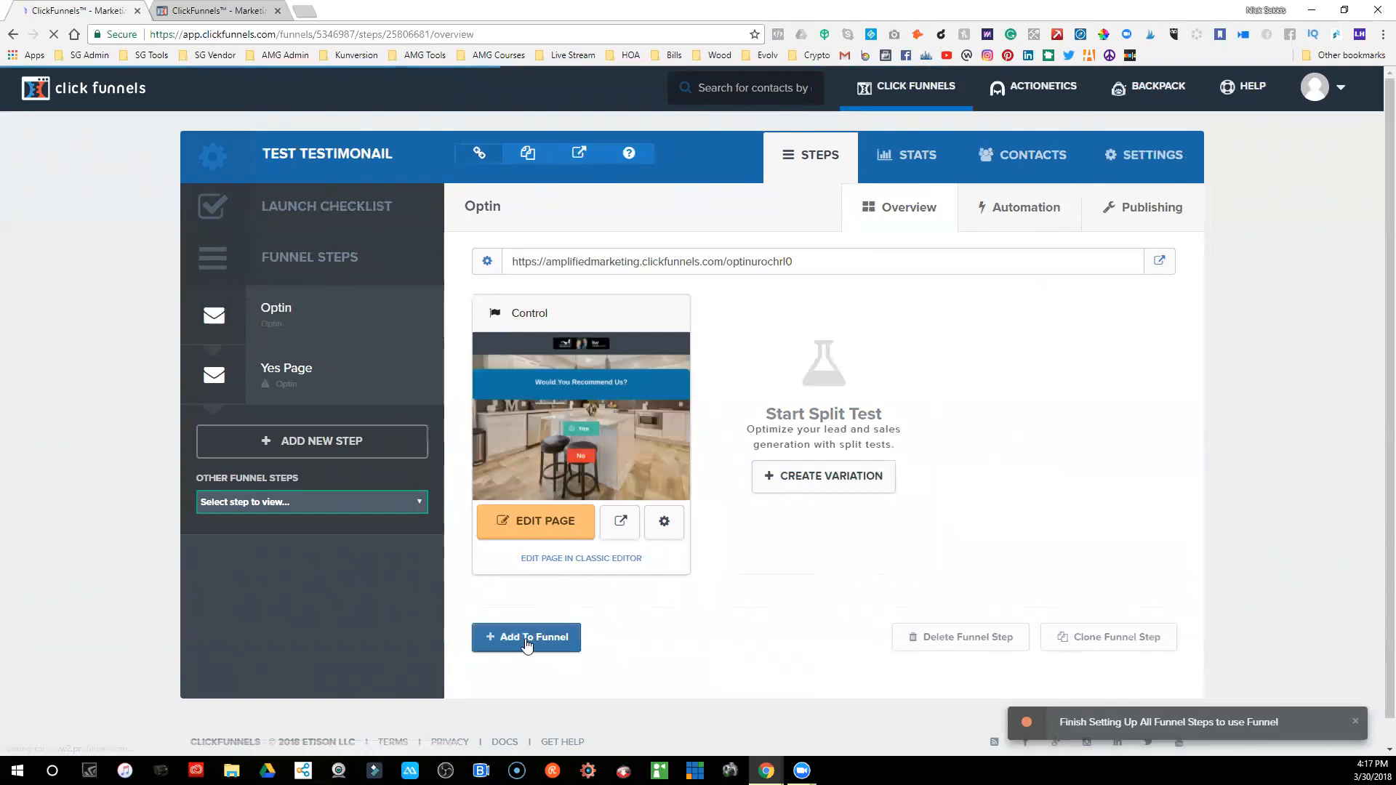
left_click(527, 645)
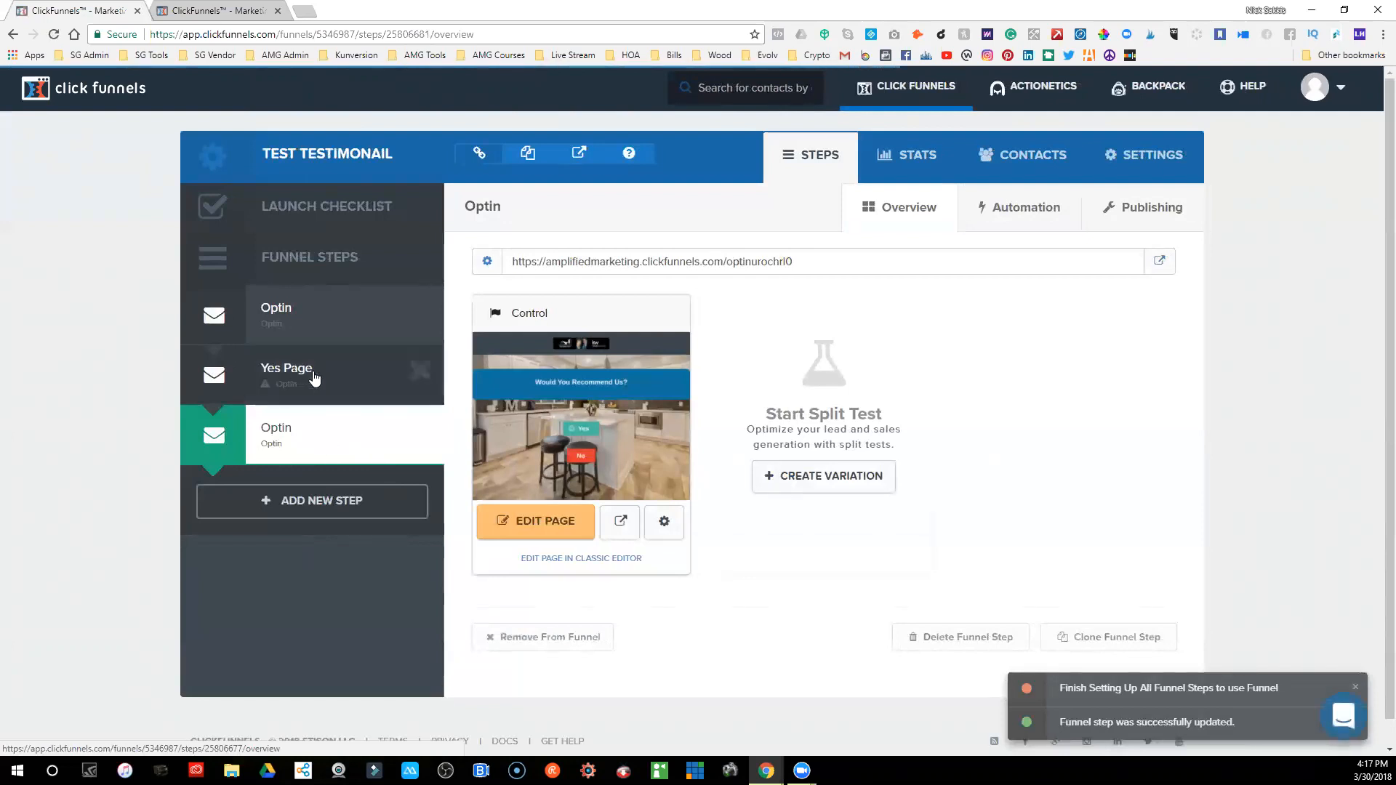
- Delete the Yes Page step from the funnel
left_click(421, 370)
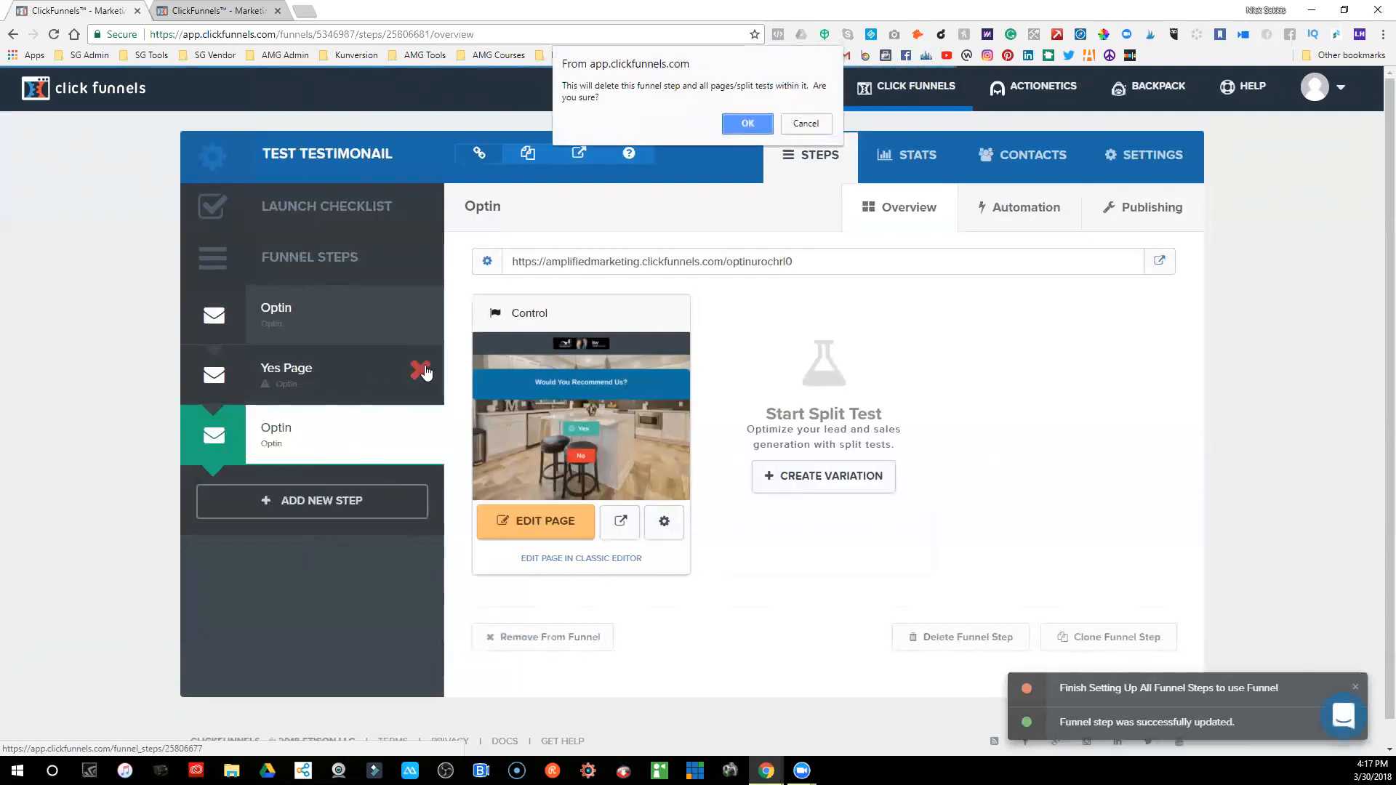
left_click(748, 123)
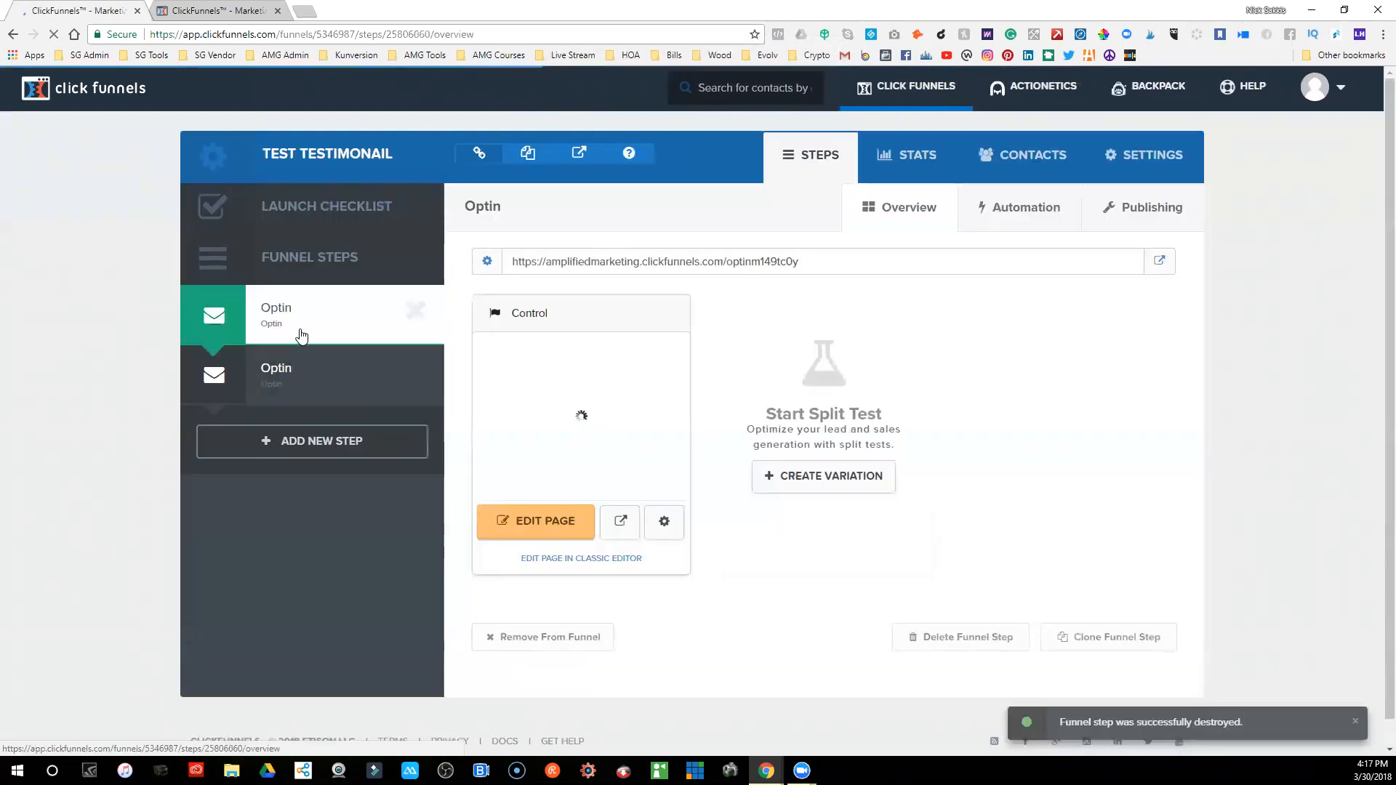
- Open the cloned Optin page for editing and replace its headline with "Thank you for recommending us!"
left_click(301, 380)
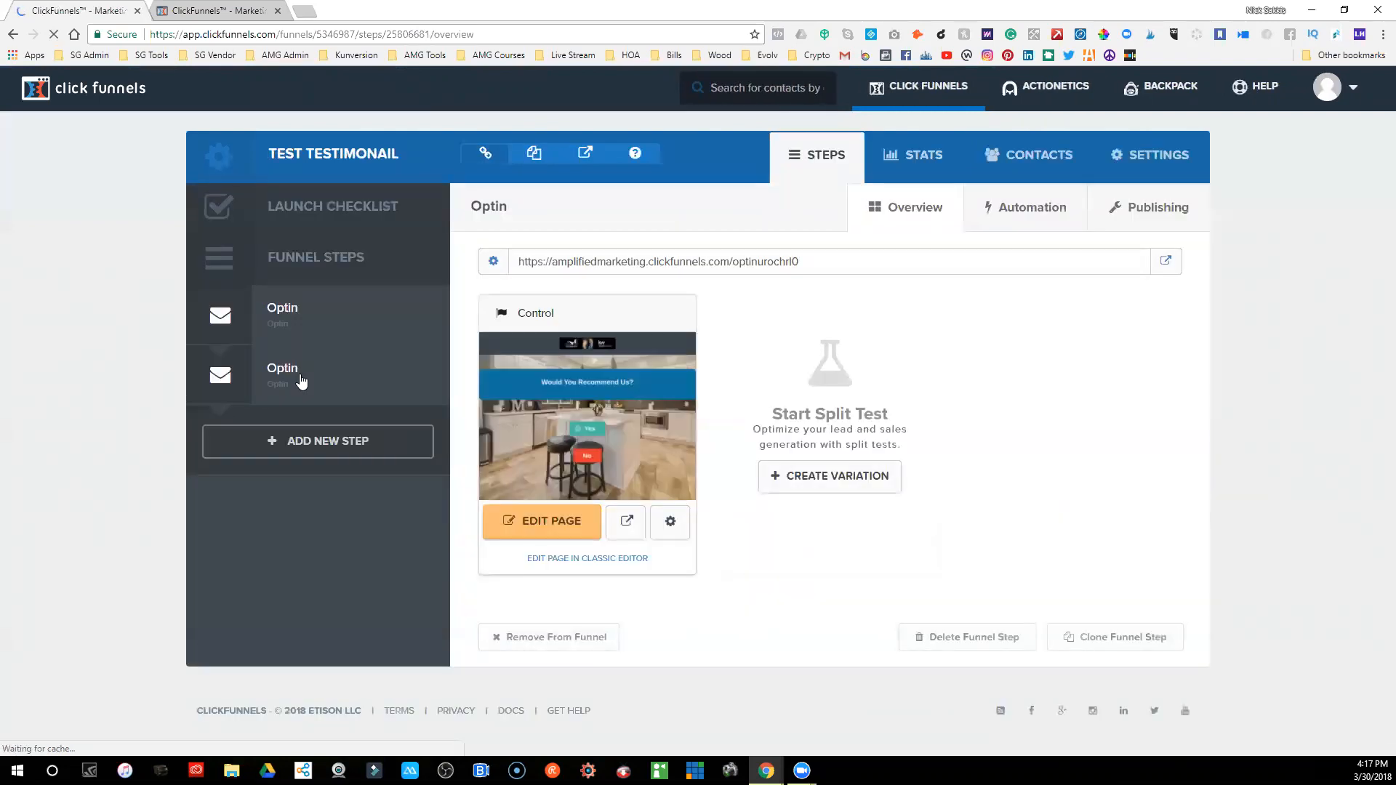
left_click(535, 523)
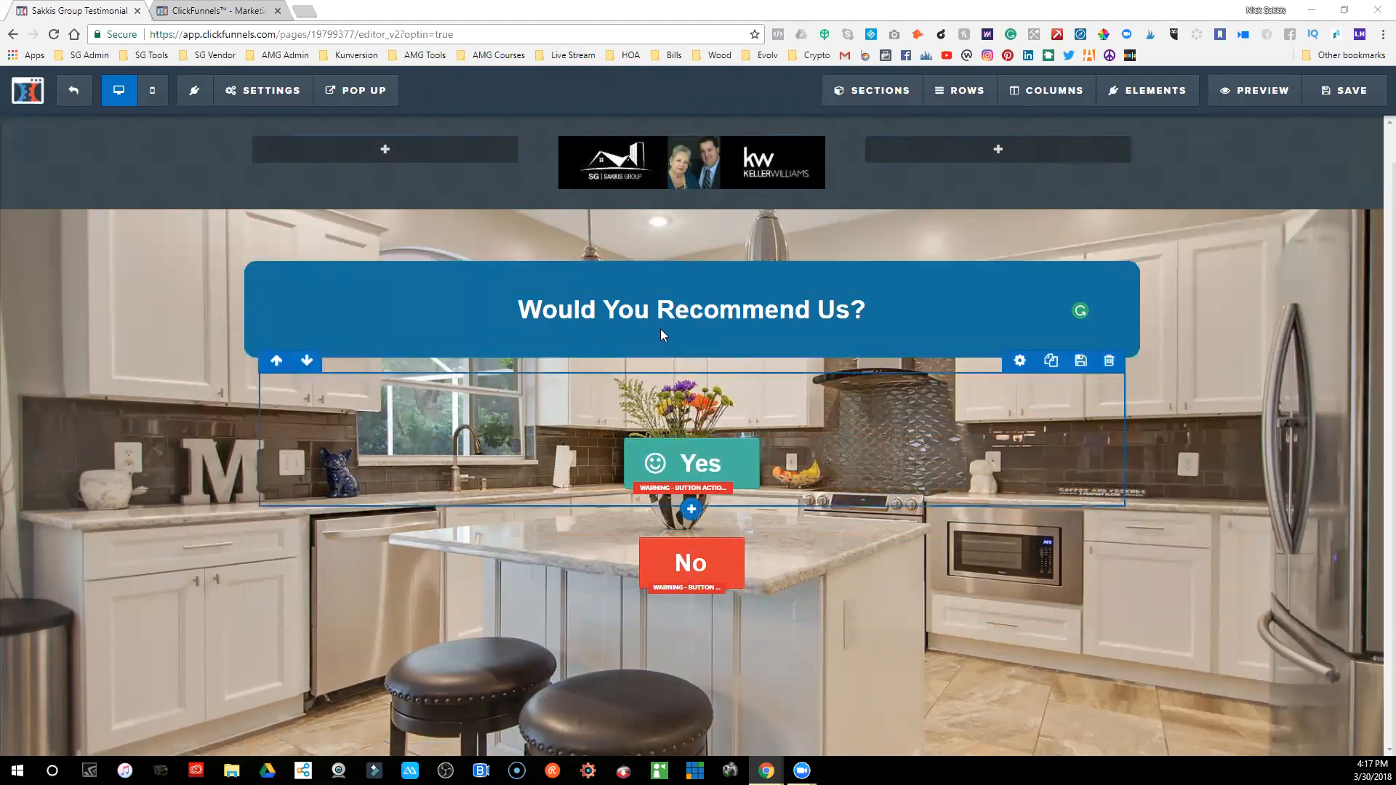
left_click(886, 311)
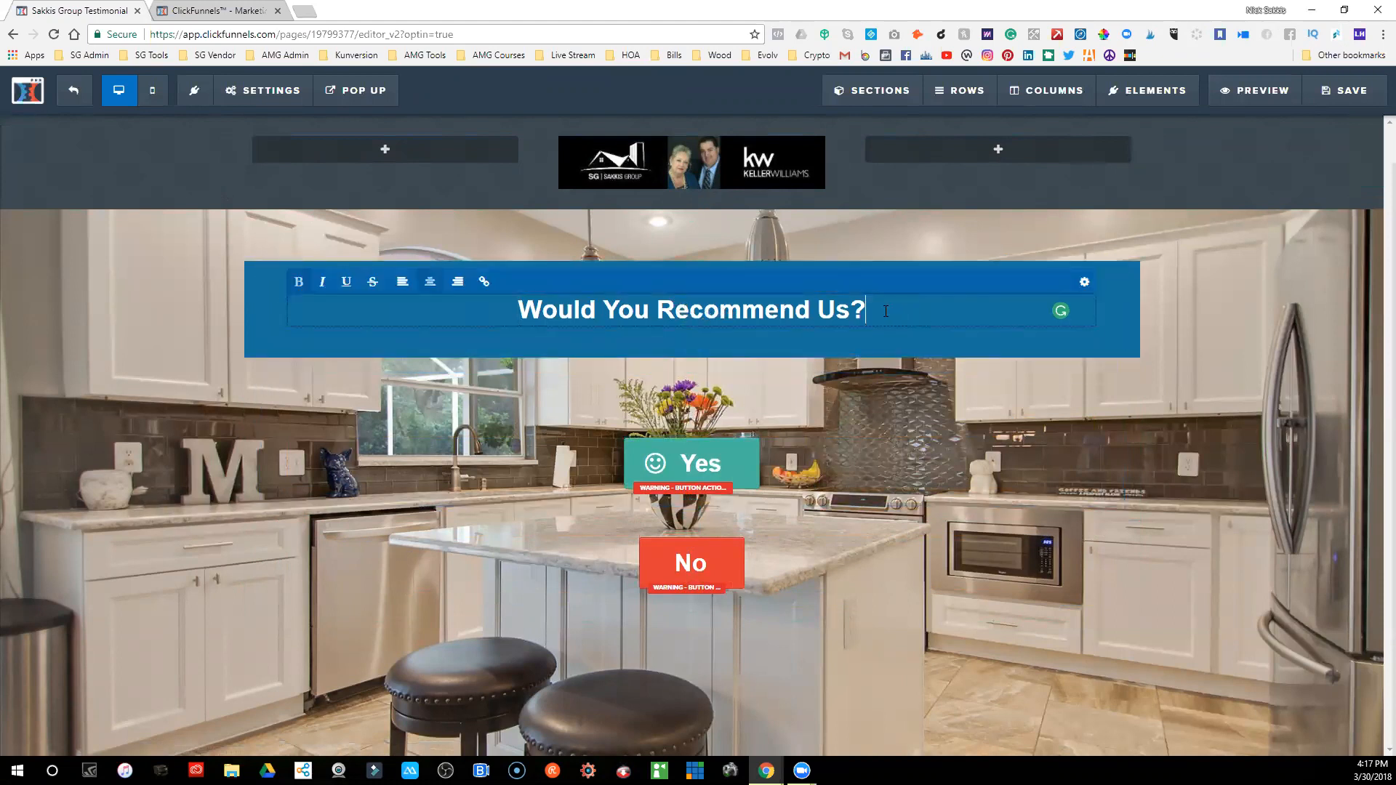
key("BackSpace")
key("BackSpace")
key("BackSpace")
key("BackSpace")
key("BackSpace")
key("BackSpace")
key("BackSpace")
key("BackSpace")
key("BackSpace")
key("BackSpace")
key("BackSpace")
key("BackSpace")
key("BackSpace")
key("BackSpace")
key("BackSpace")
key("BackSpace")
key("BackSpace")
key("BackSpace")
key("BackSpace")
key("BackSpace")
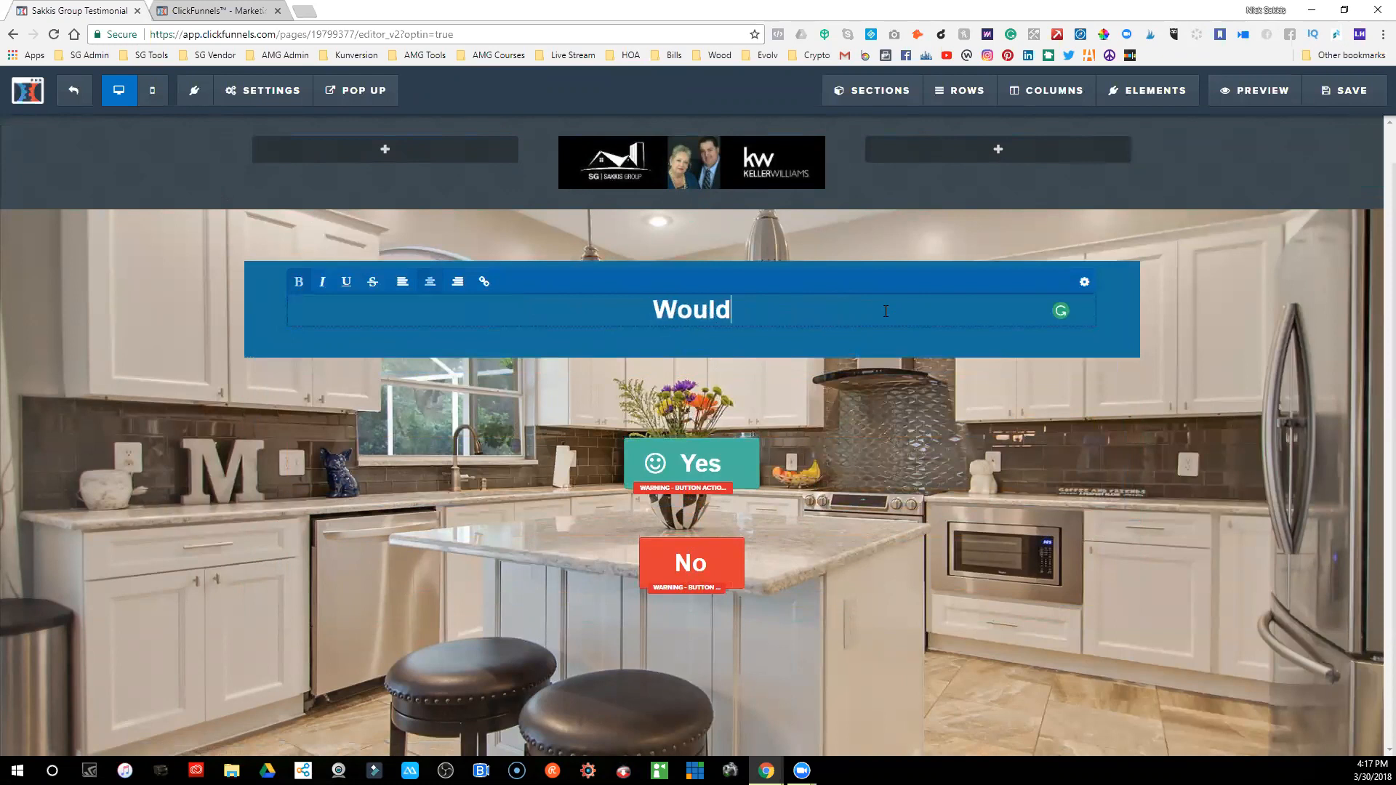
key("BackSpace")
key("BackSpace")
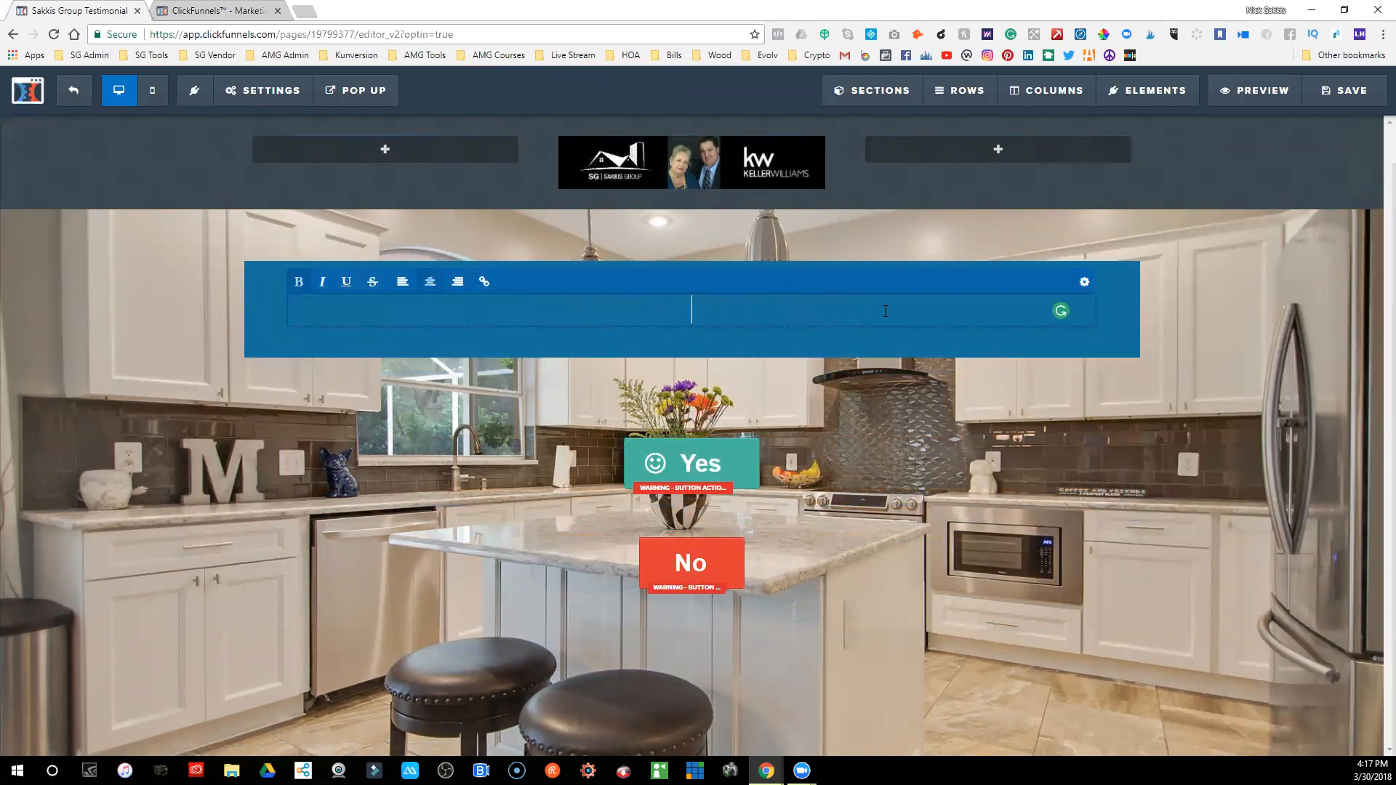
type("Thank you f")
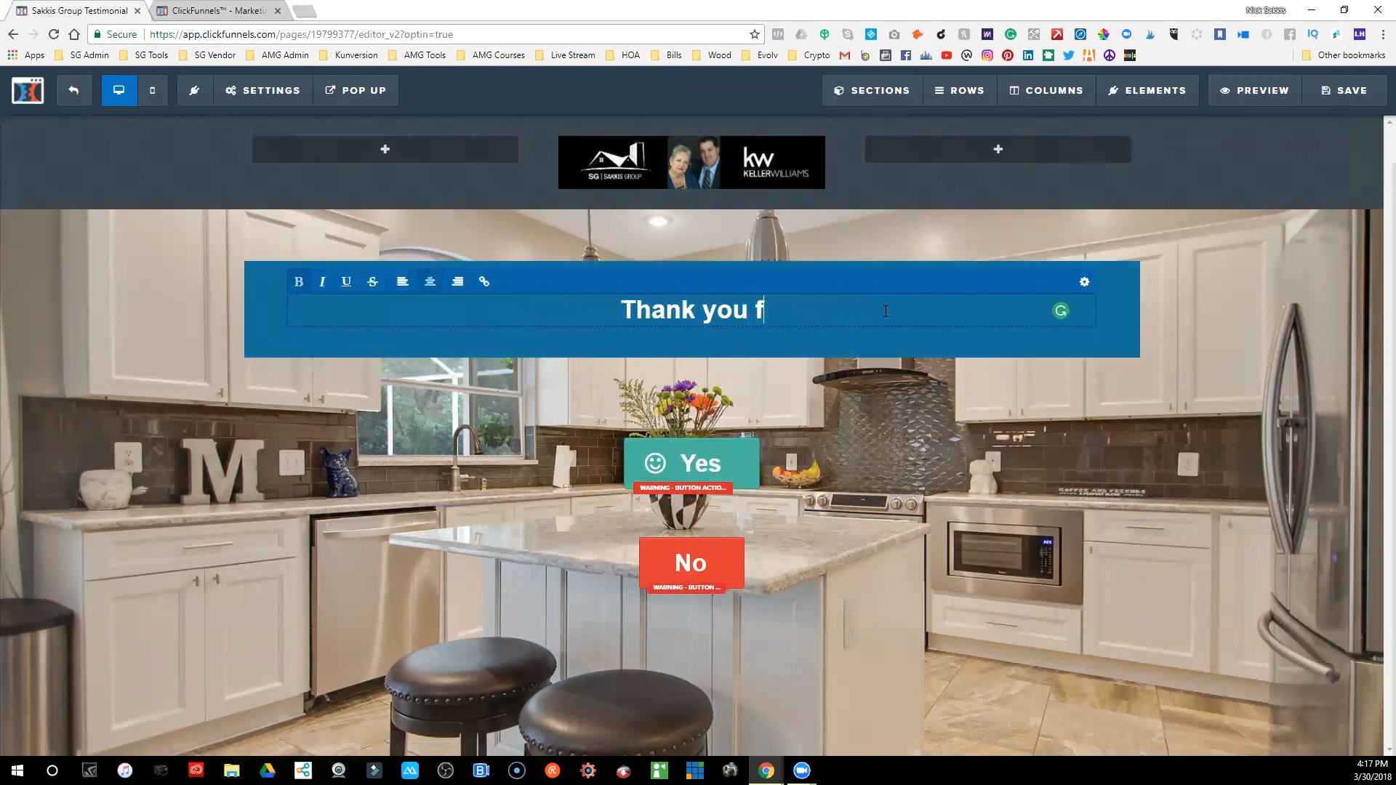
type("or recop")
key("BackSpace")
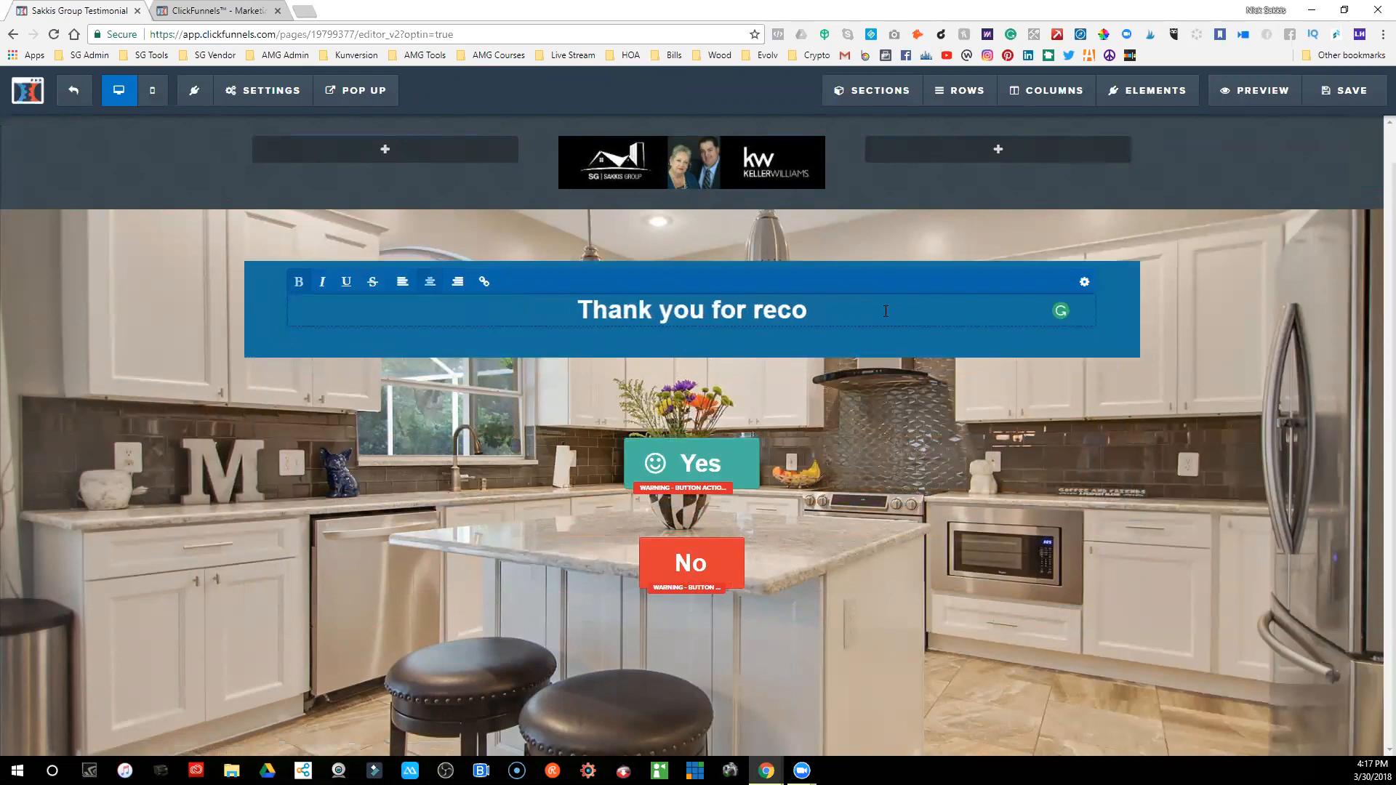
type("mmending")
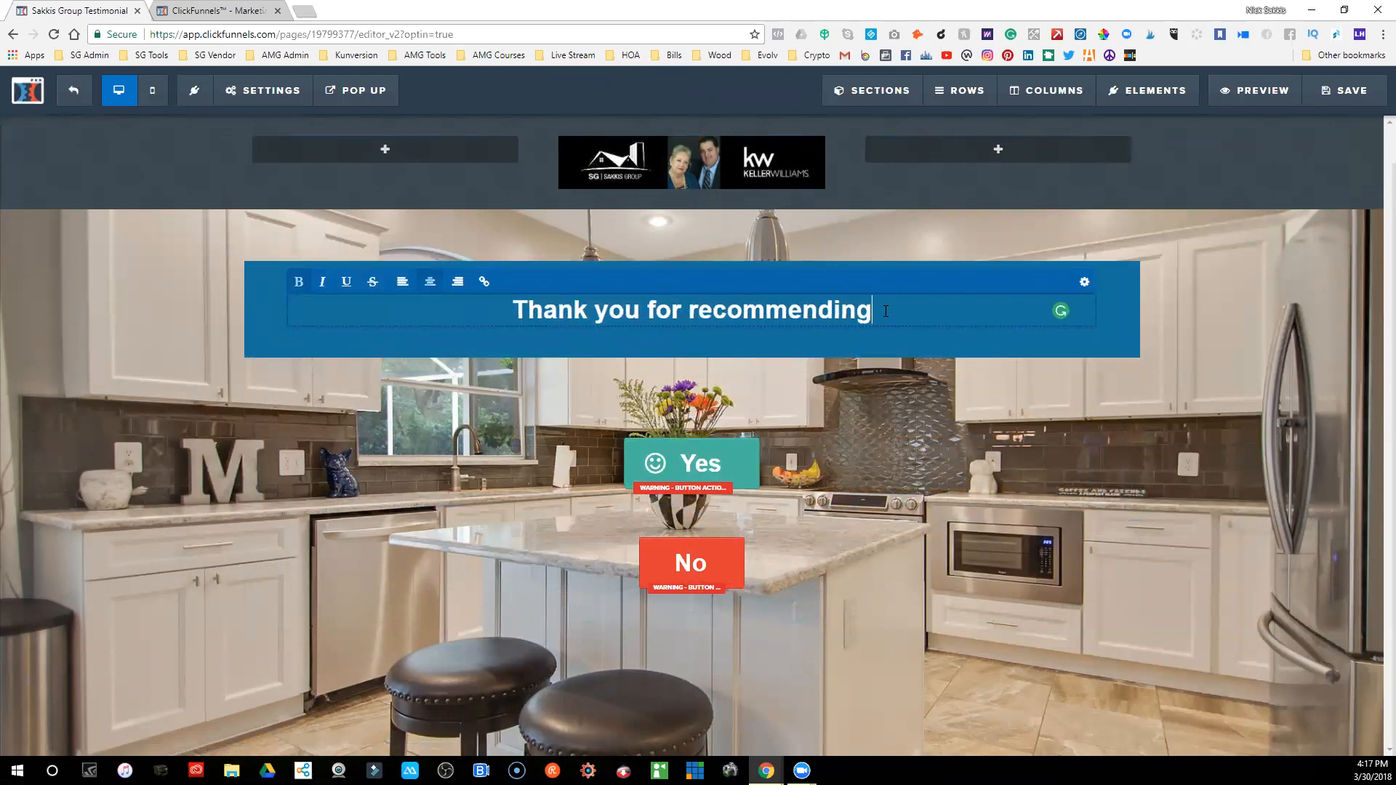
type(" us!")
- Below a blank line, add "Please share your experience and write us a 5 star review on any or all of the sites below."
key("Return")
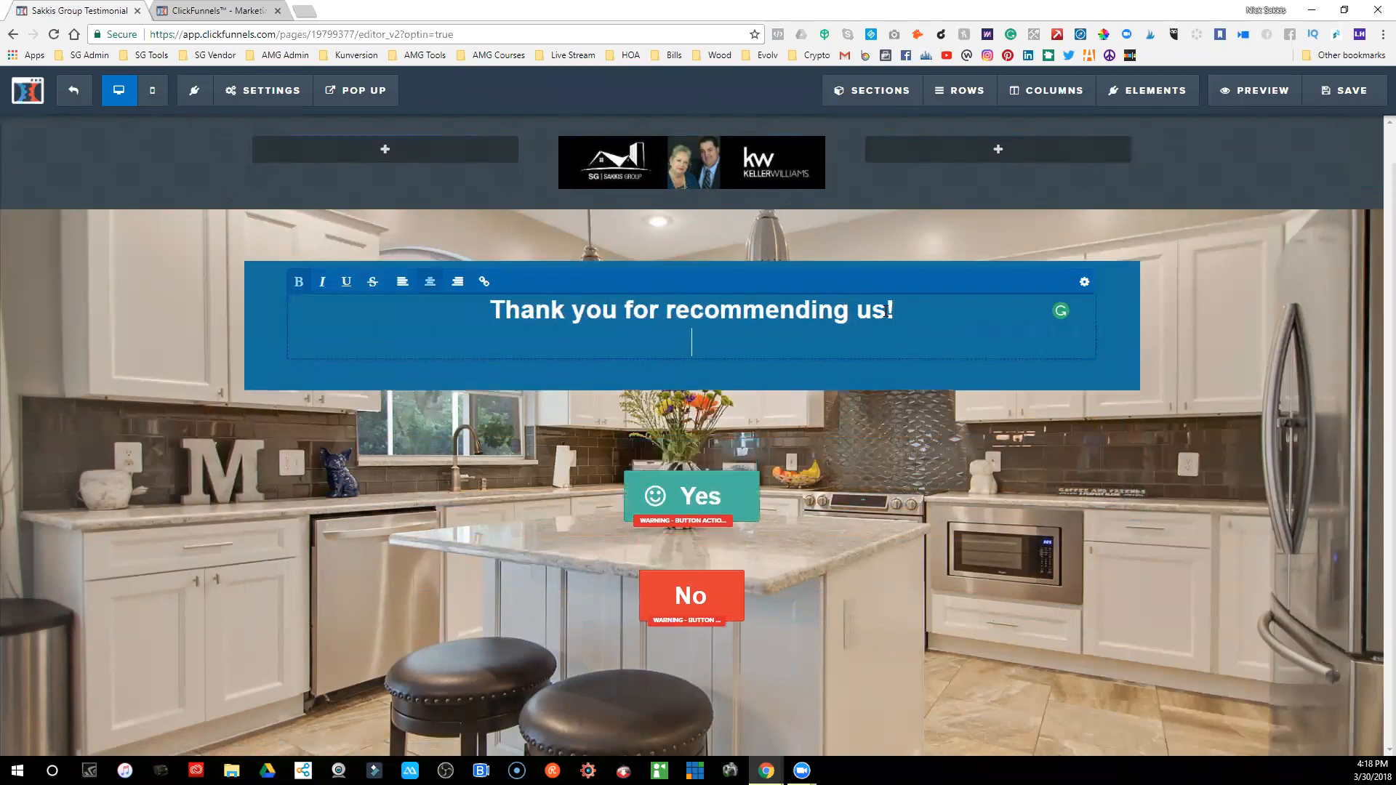
key("Return")
type("Please")
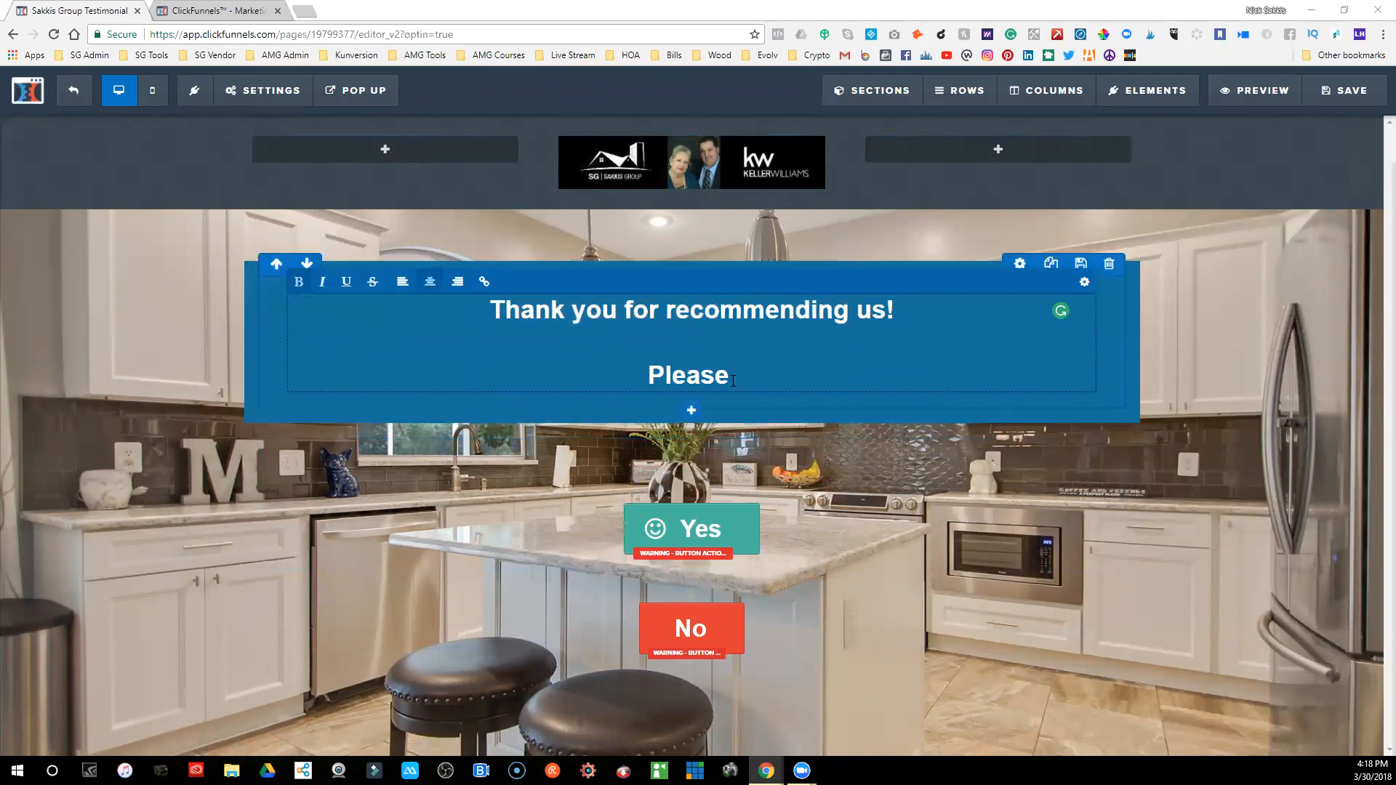
key("BackSpace")
right_click(711, 381)
left_click(765, 466)
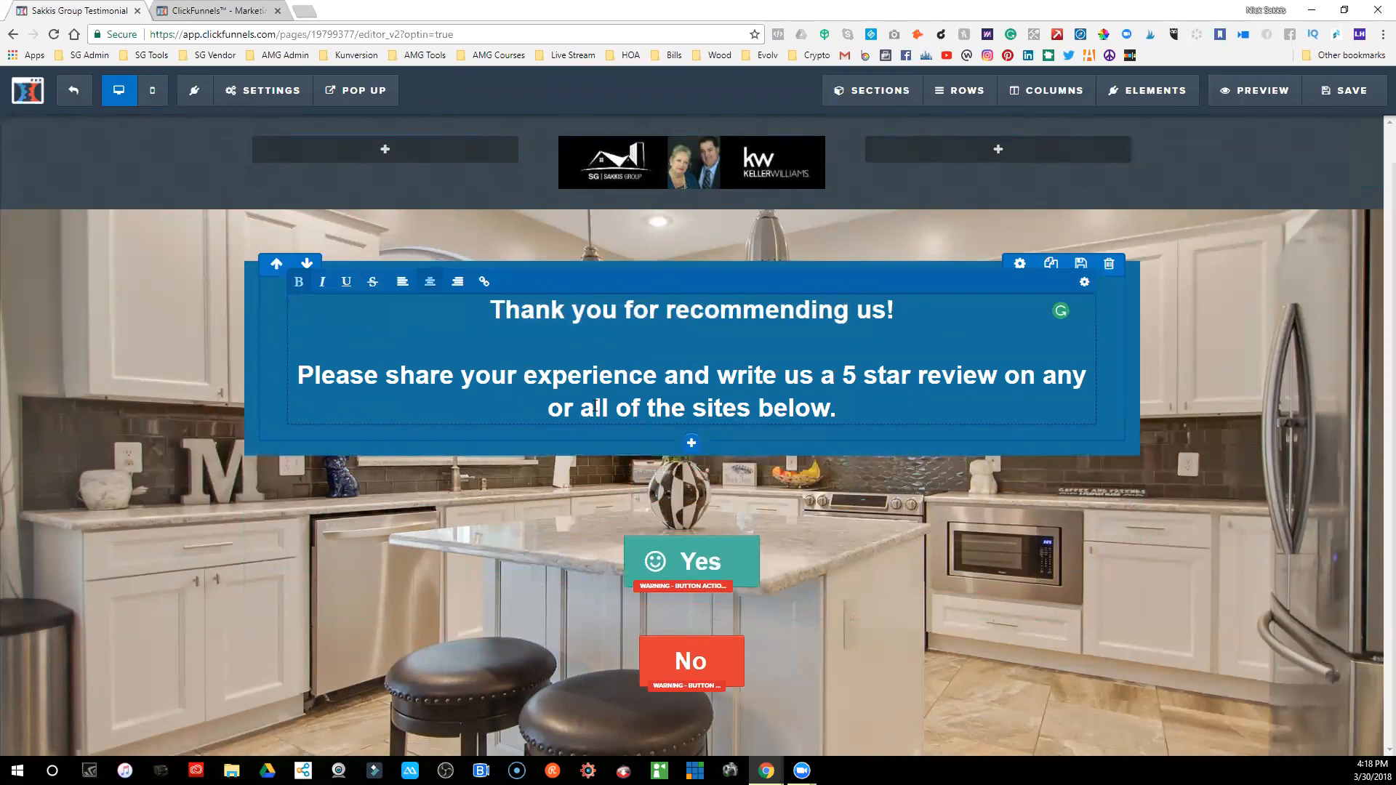
key("Return")
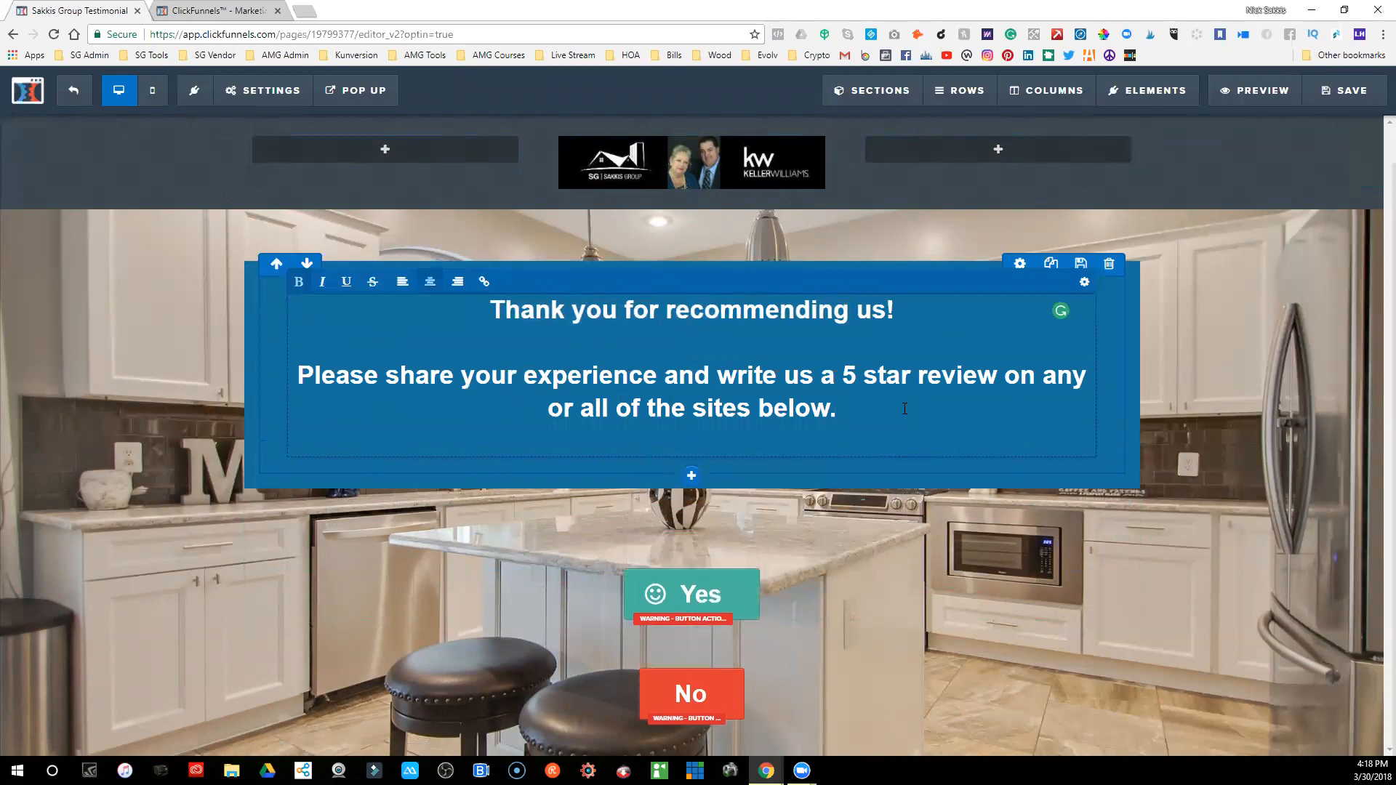
key("BackSpace")
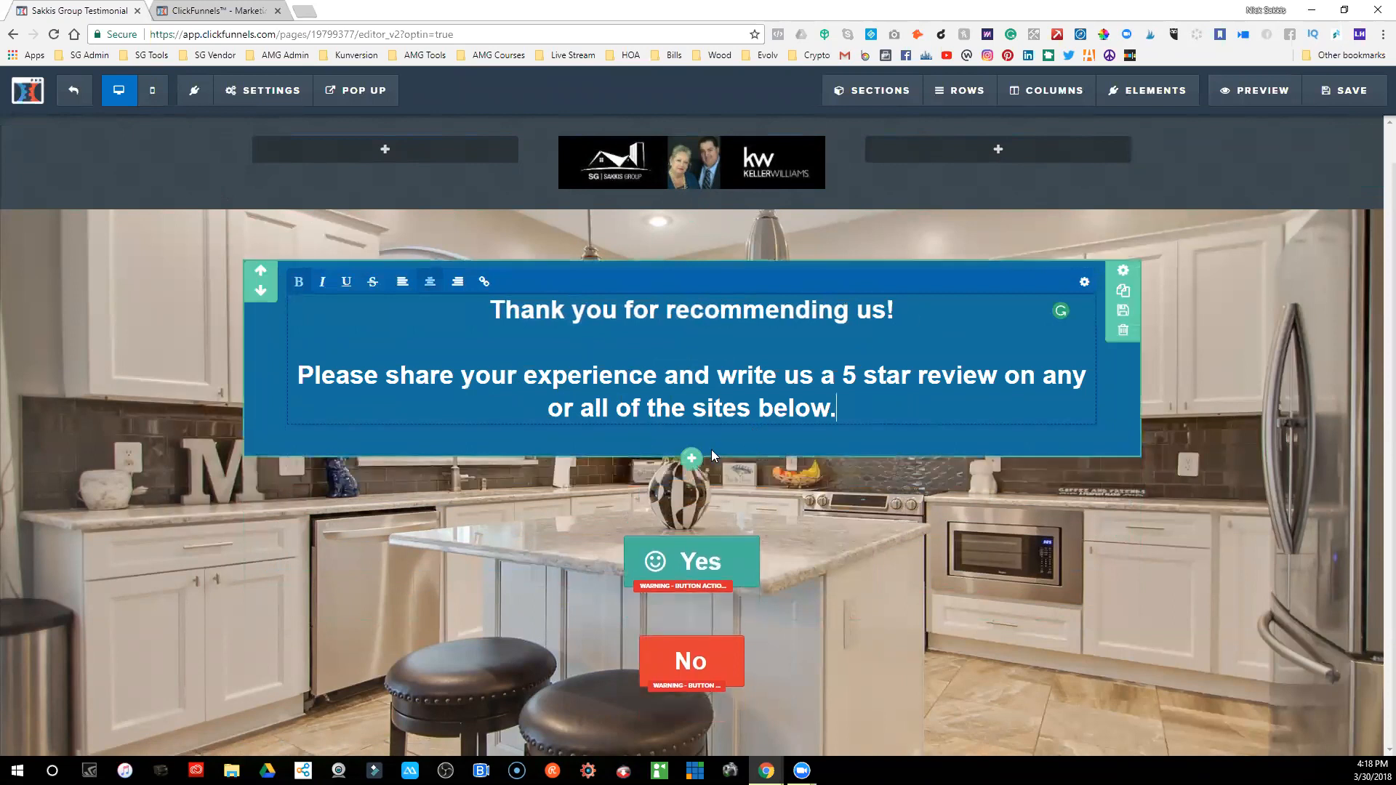
- Add an image element below the thank-you text inside the blue section
left_click(704, 456)
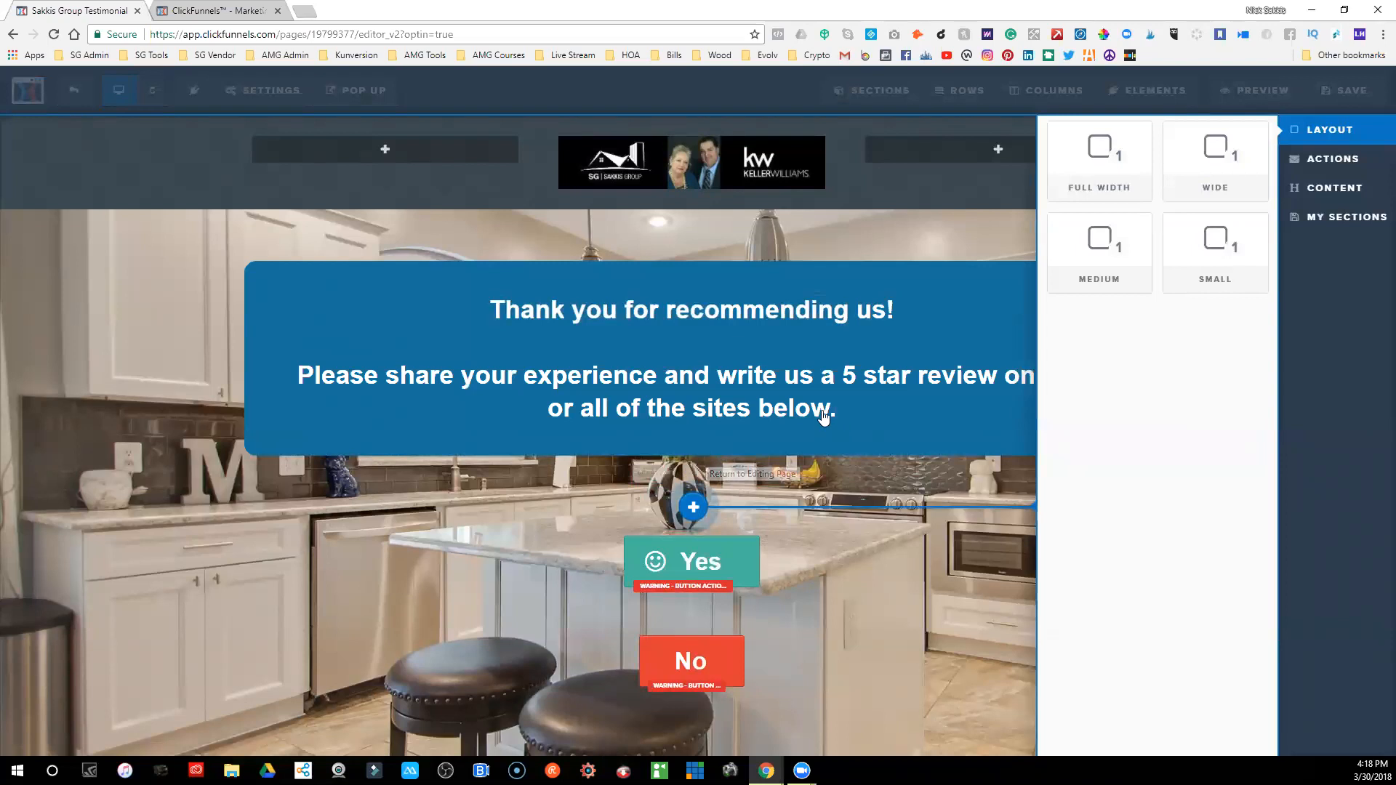
left_click(848, 409)
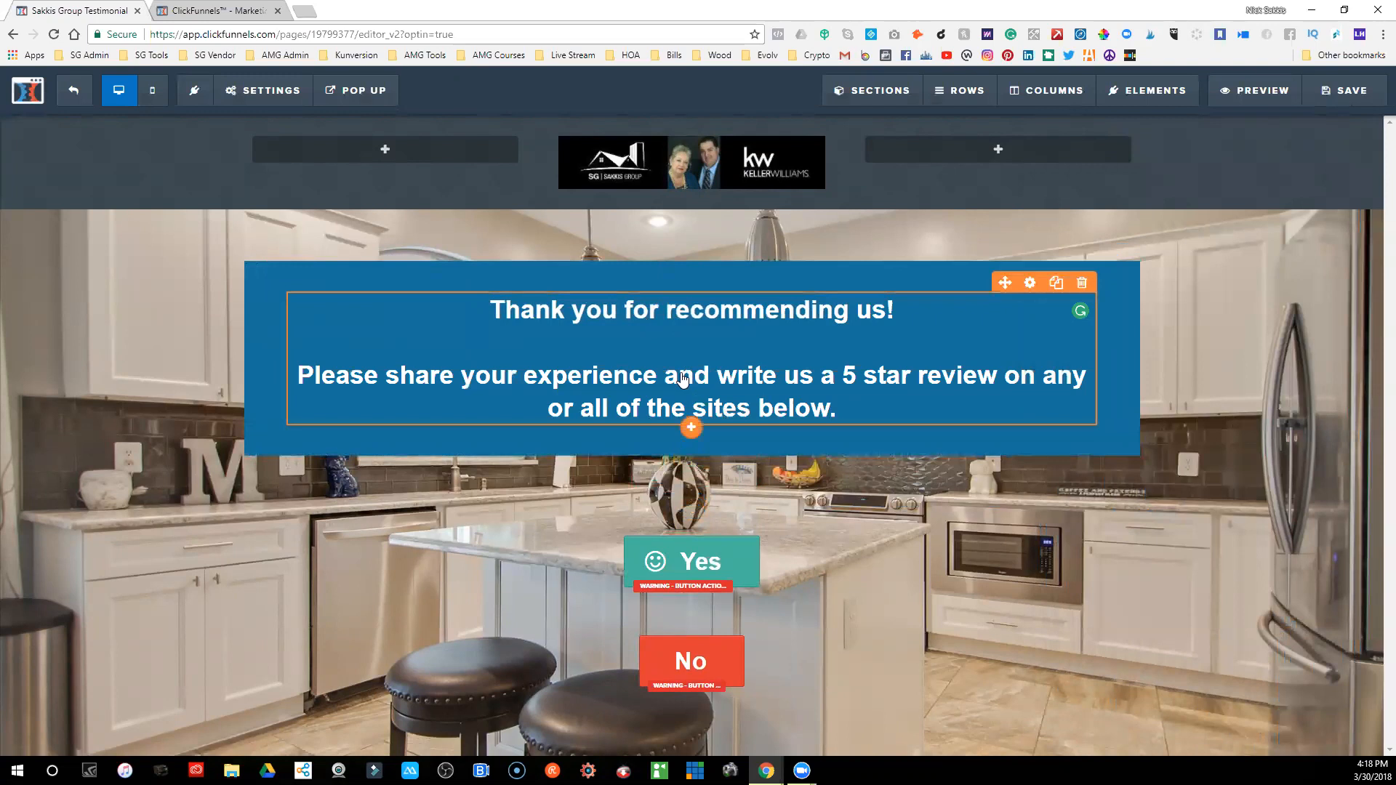
left_click(692, 430)
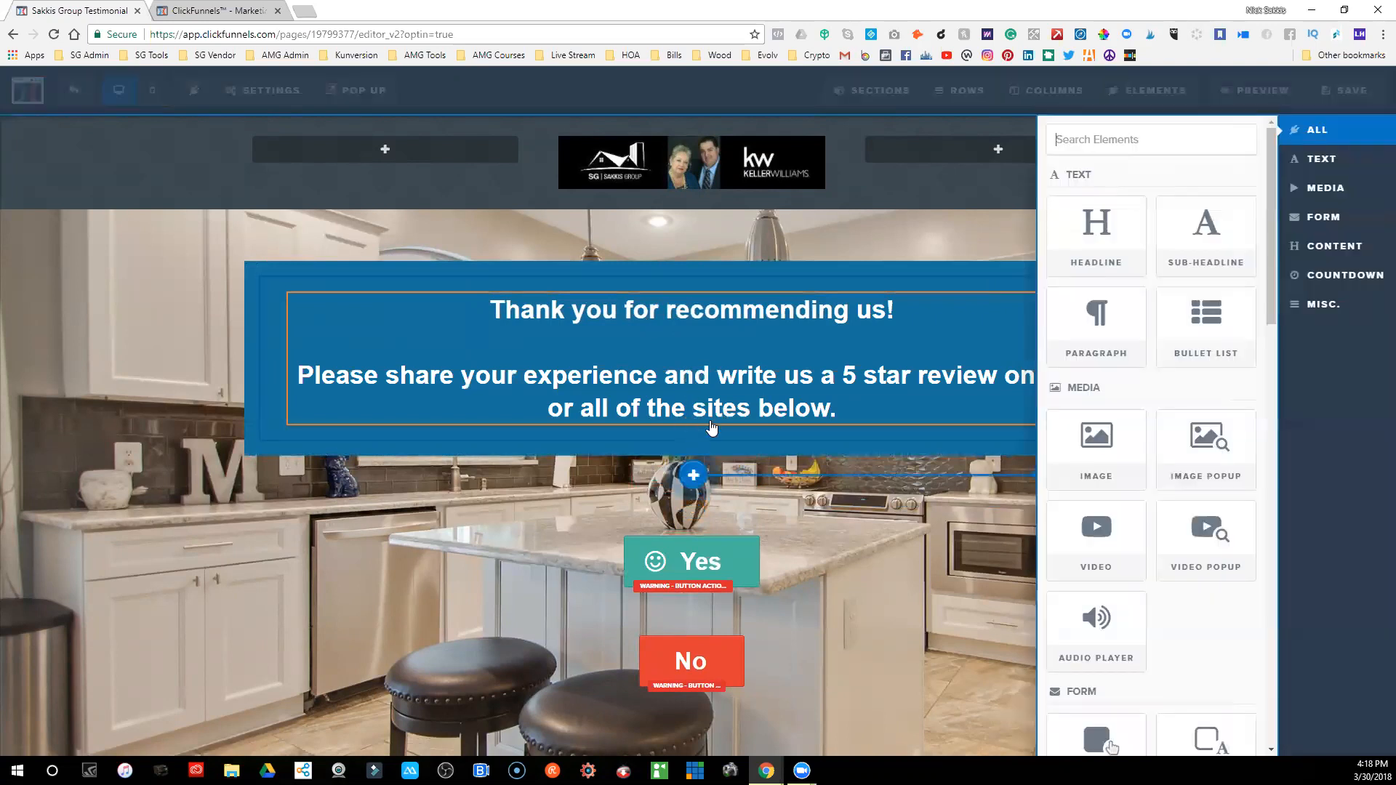
left_click(1097, 447)
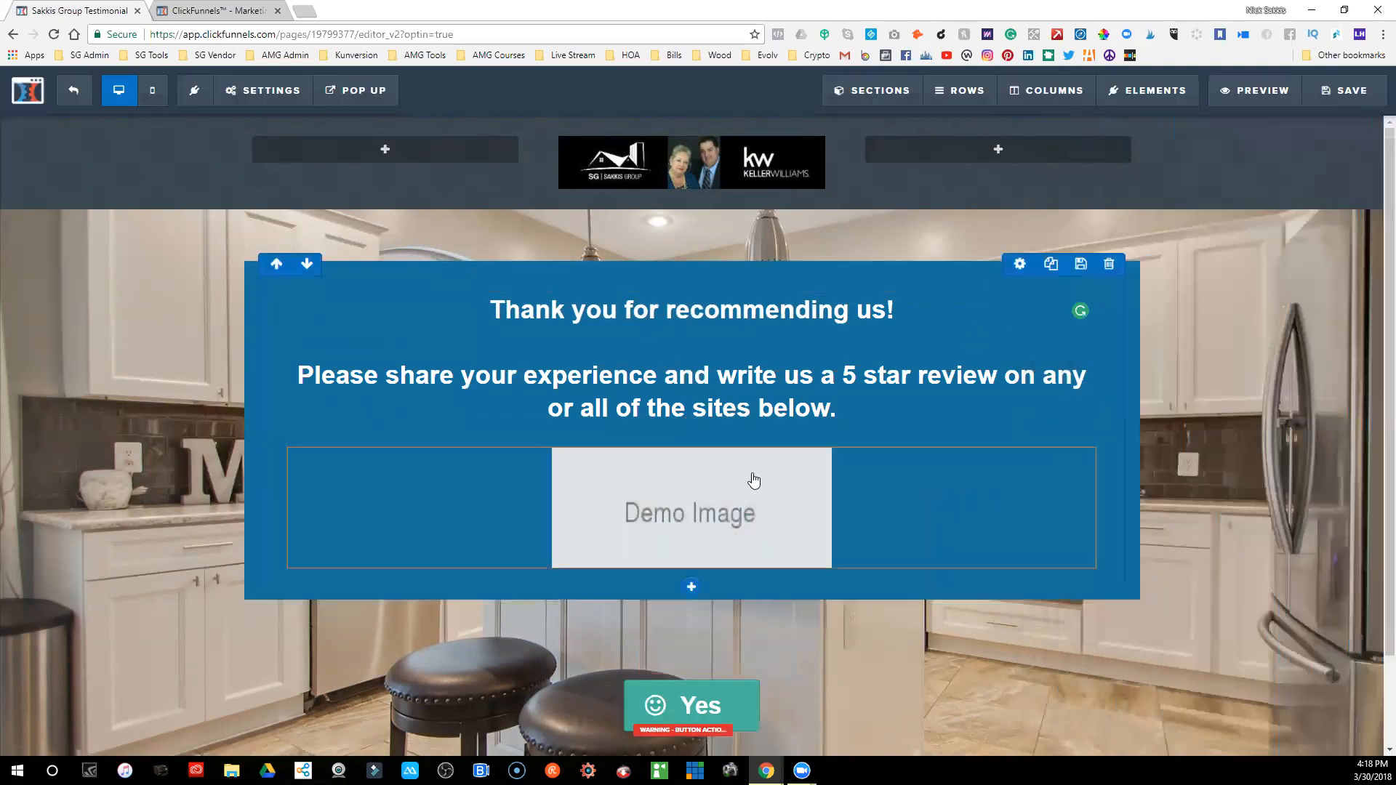
- Search Google Images for "five star" in a new browser tab
left_click(304, 11)
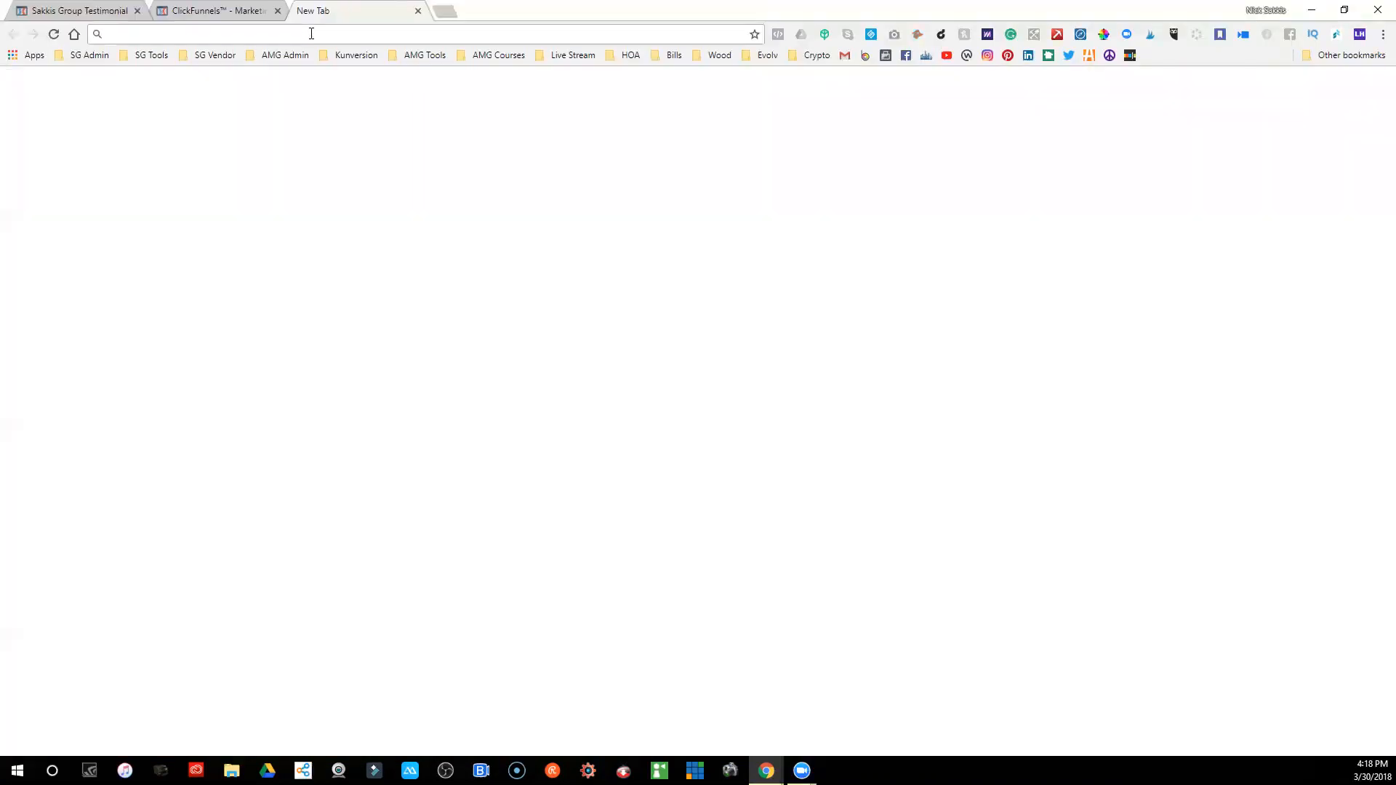
type("five star")
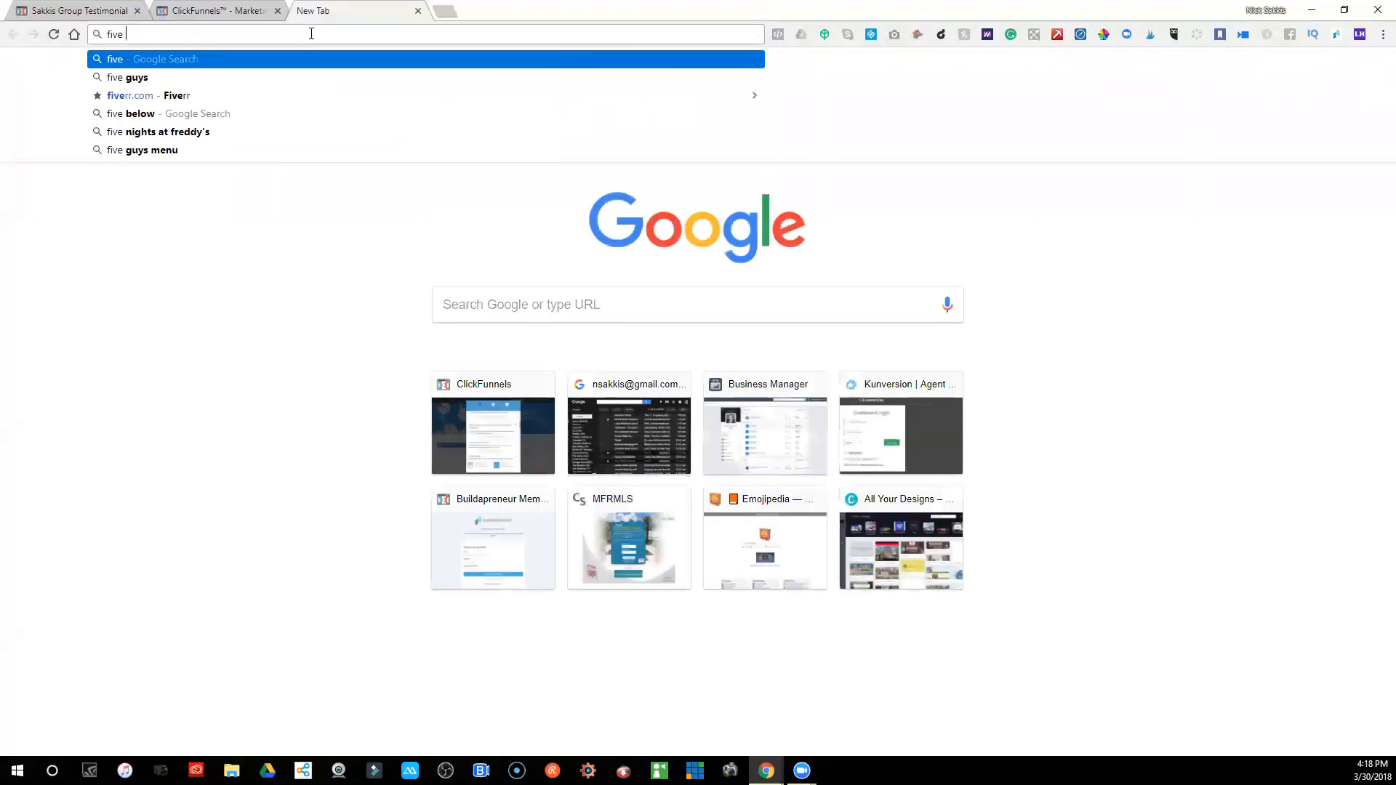
key("Return")
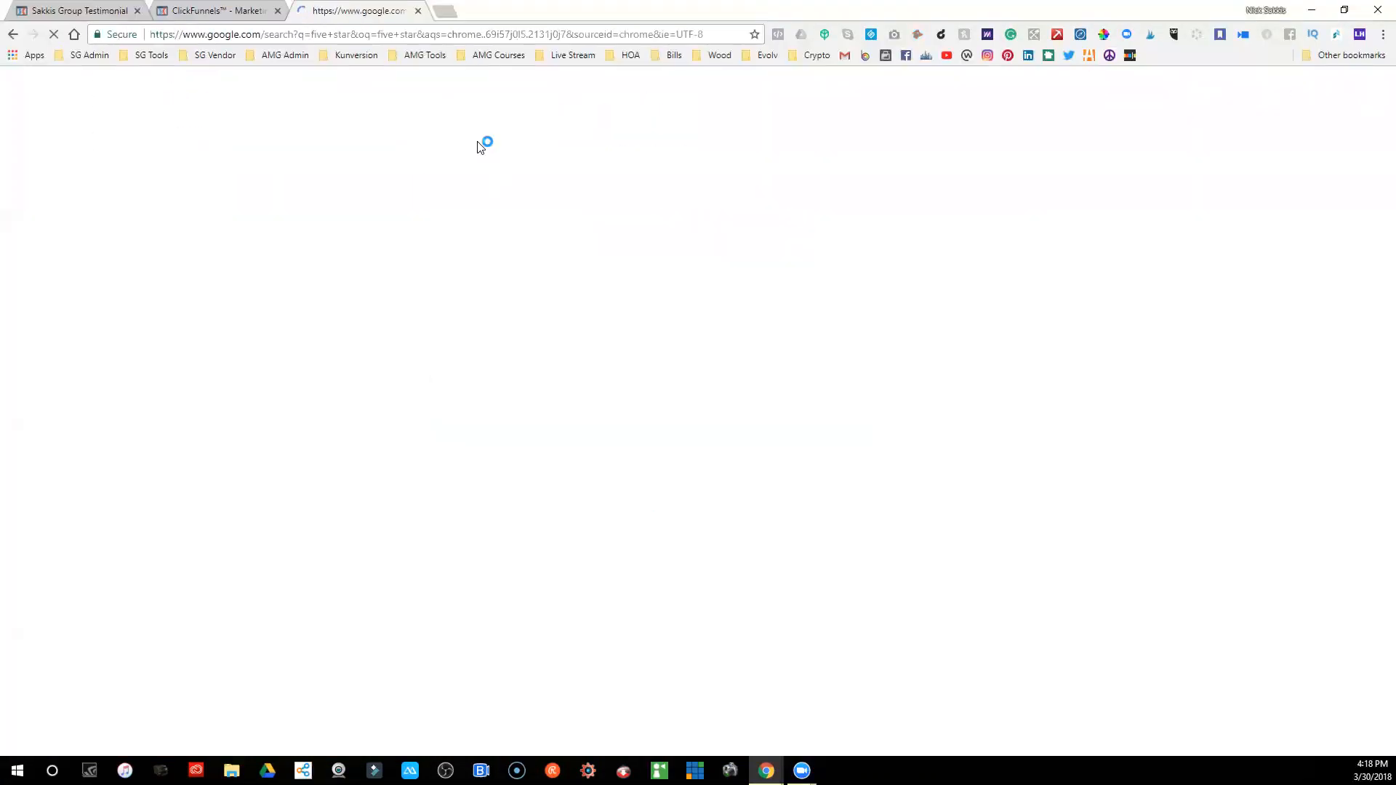
left_click(235, 149)
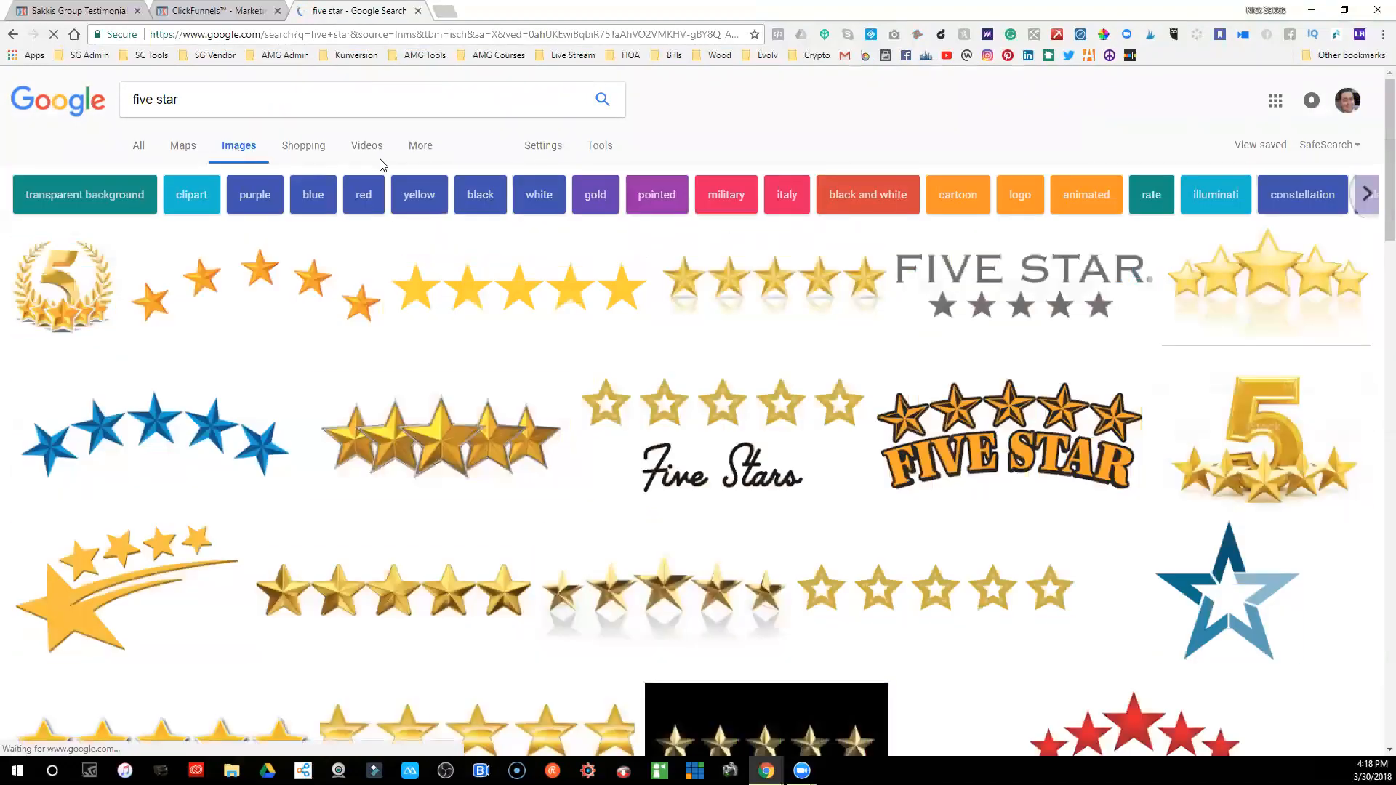
- Preview the flat yellow five-star row and the overlapping gold five-star picture among the image results
left_click(494, 286)
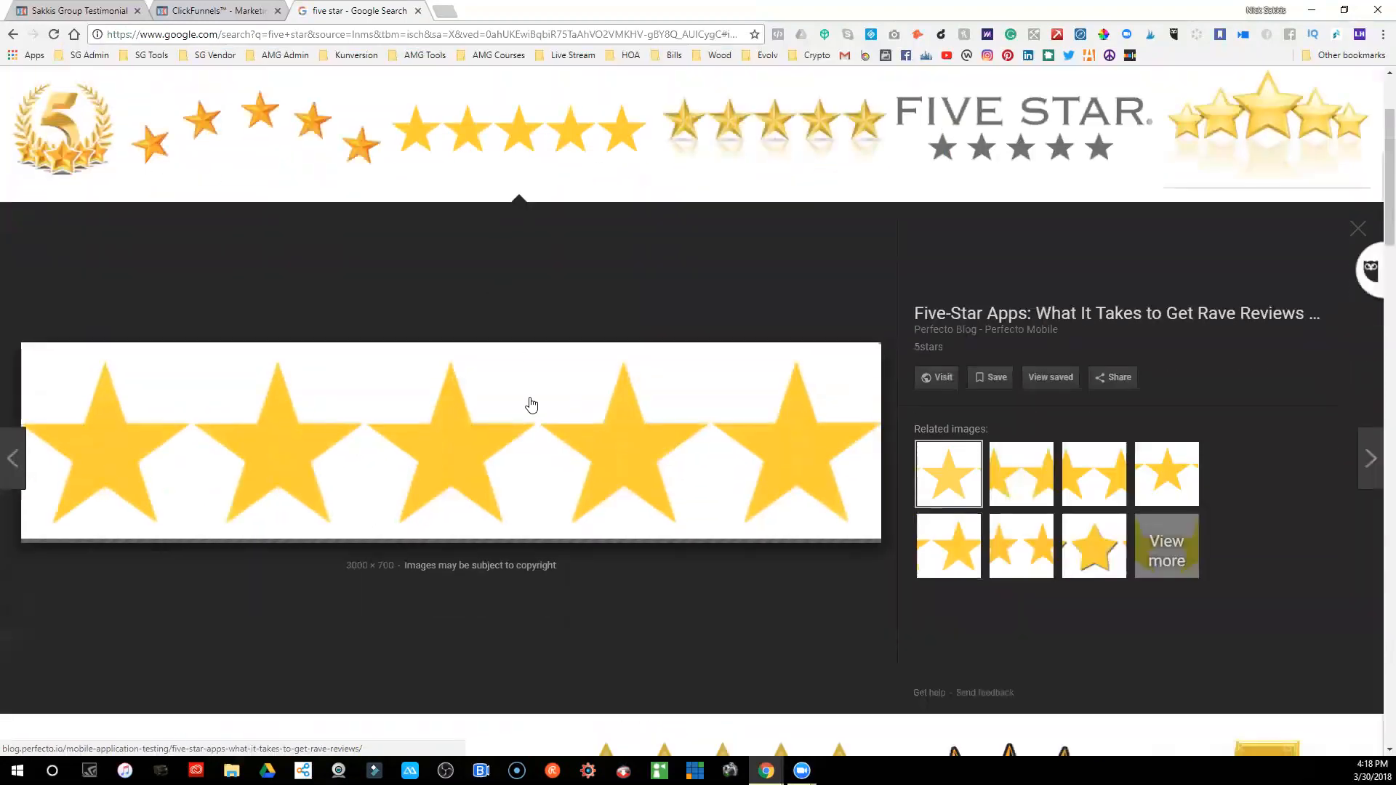
left_click(1358, 228)
left_click(439, 431)
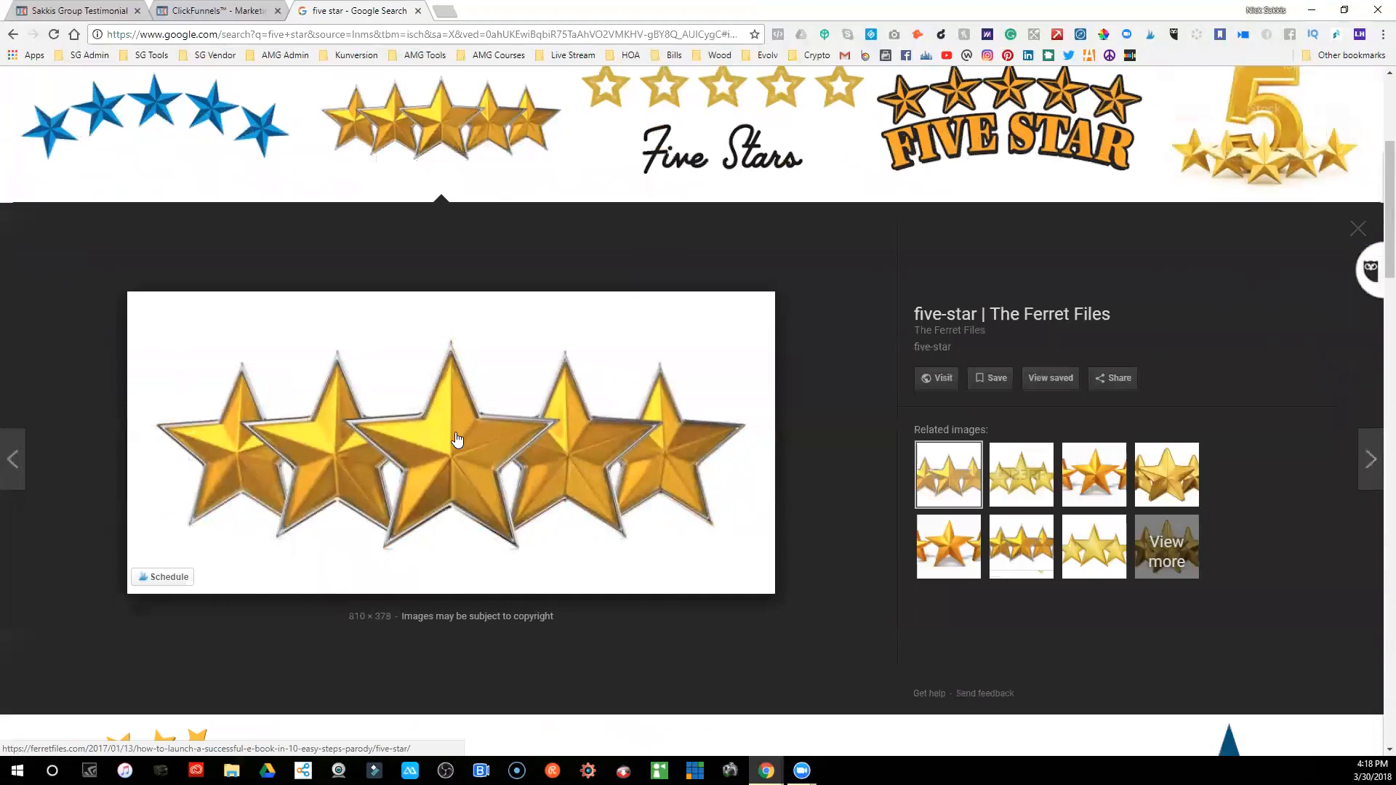
left_click(1358, 228)
scroll(261, 153, "up", 3)
scroll(260, 152, "up", 2)
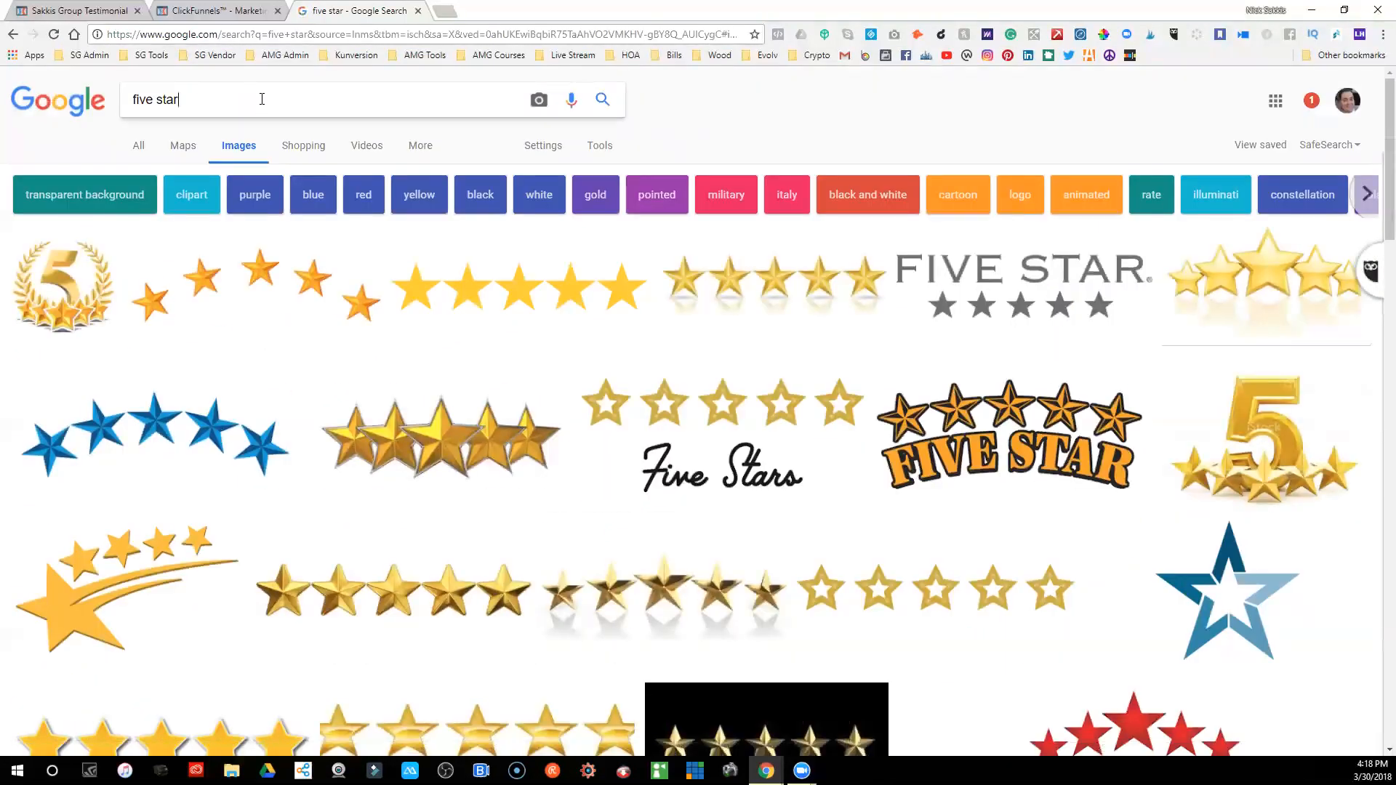
- Refine the image search to "five star png"
left_click(261, 99)
type("o")
key("BackSpace")
type("p")
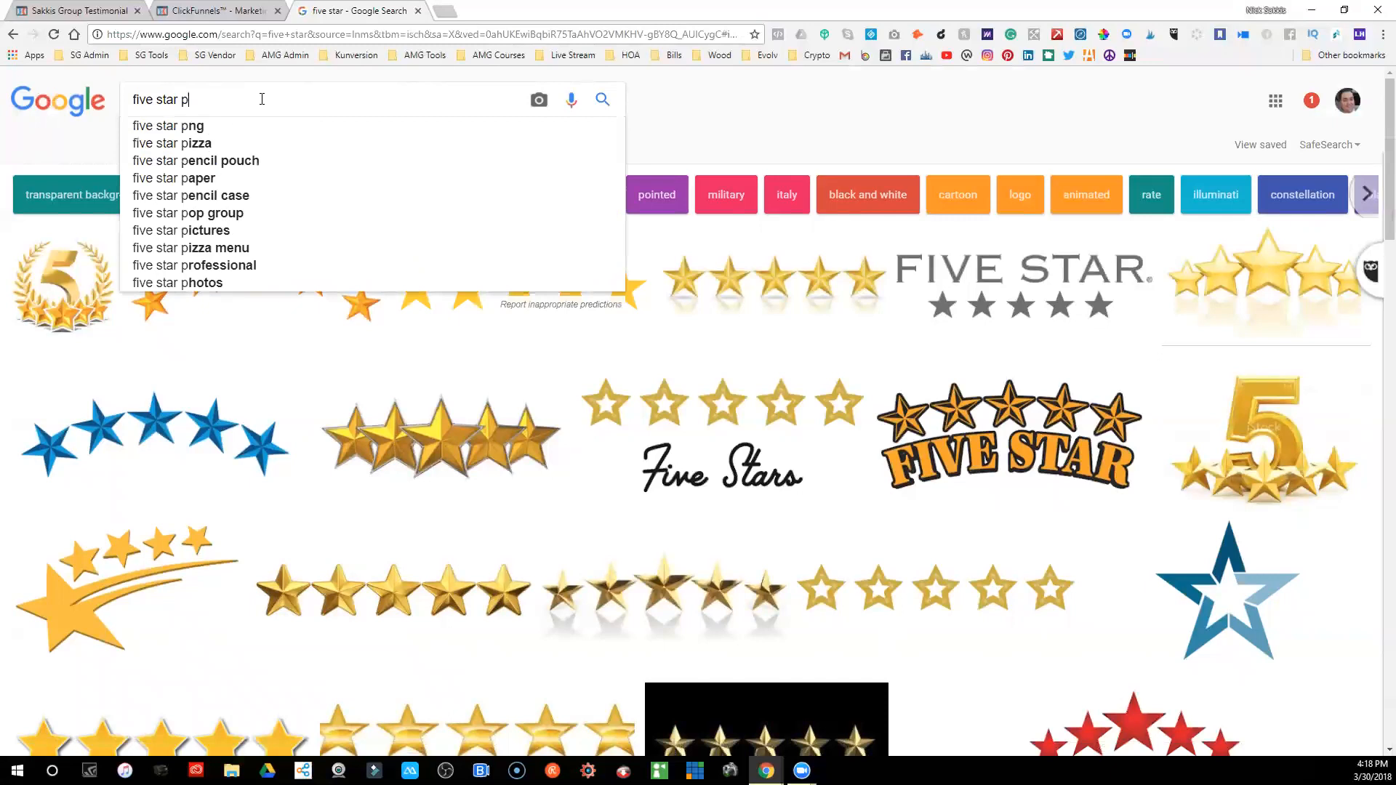
type("ng")
key("Return")
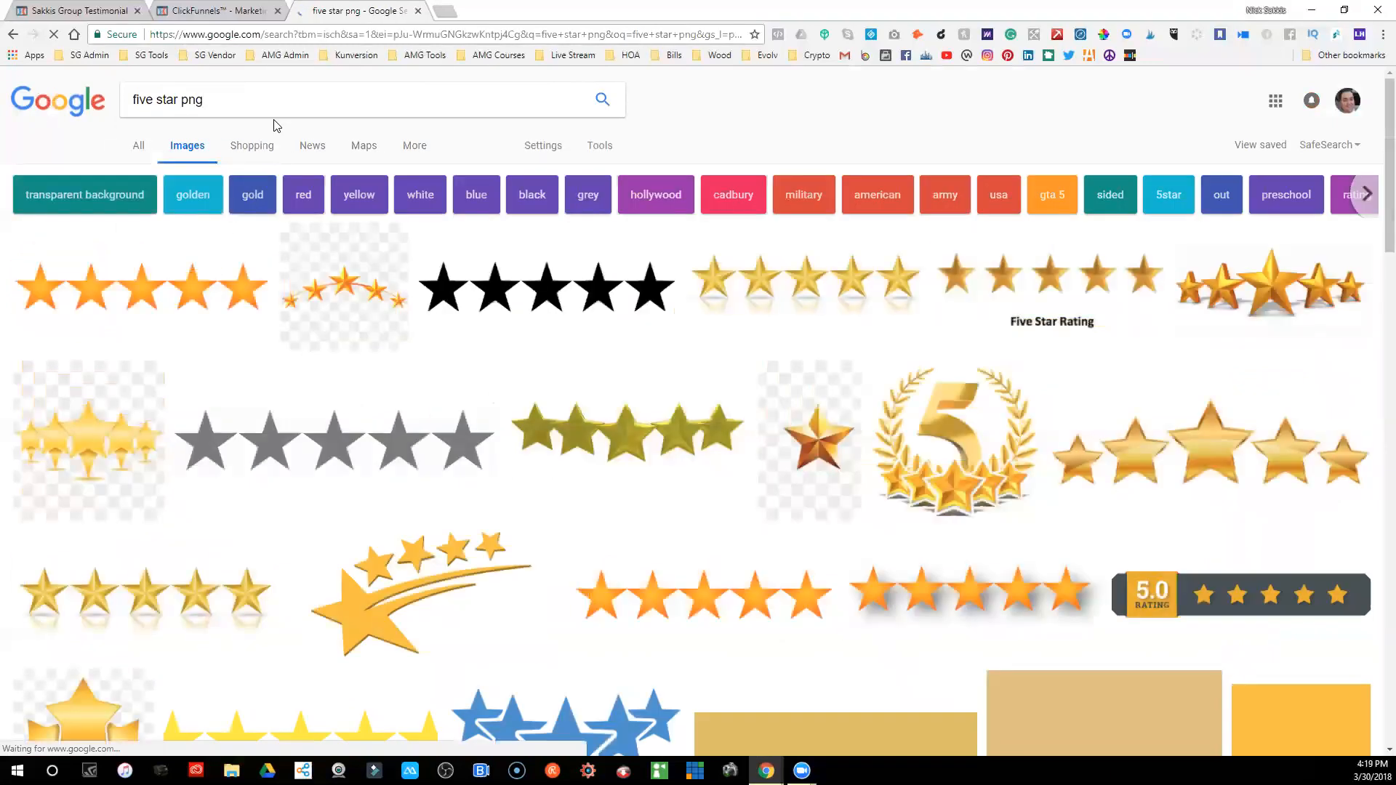
- Save the first result, the flat row of five orange stars, to the Desktop as a PNG named "5 star"
left_click(185, 273)
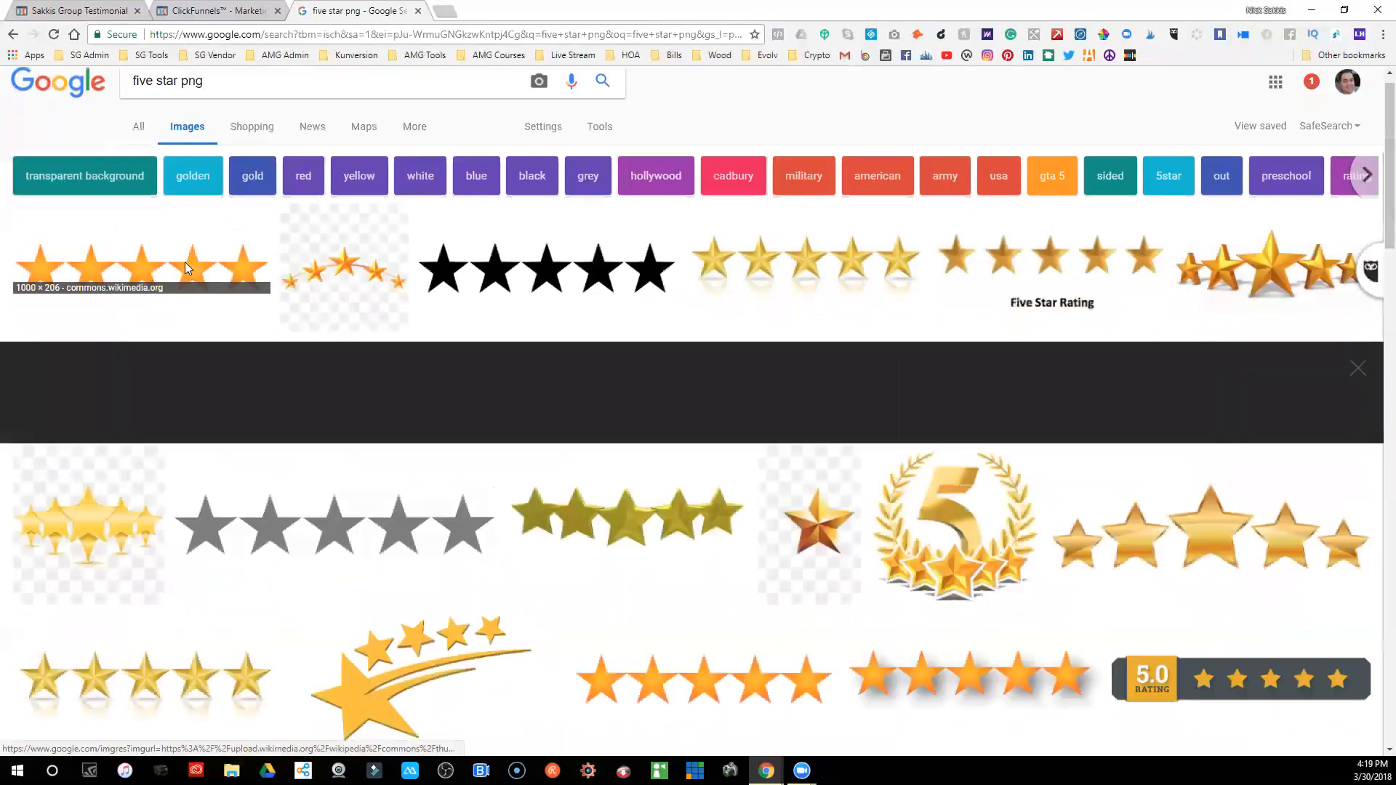
right_click(591, 409)
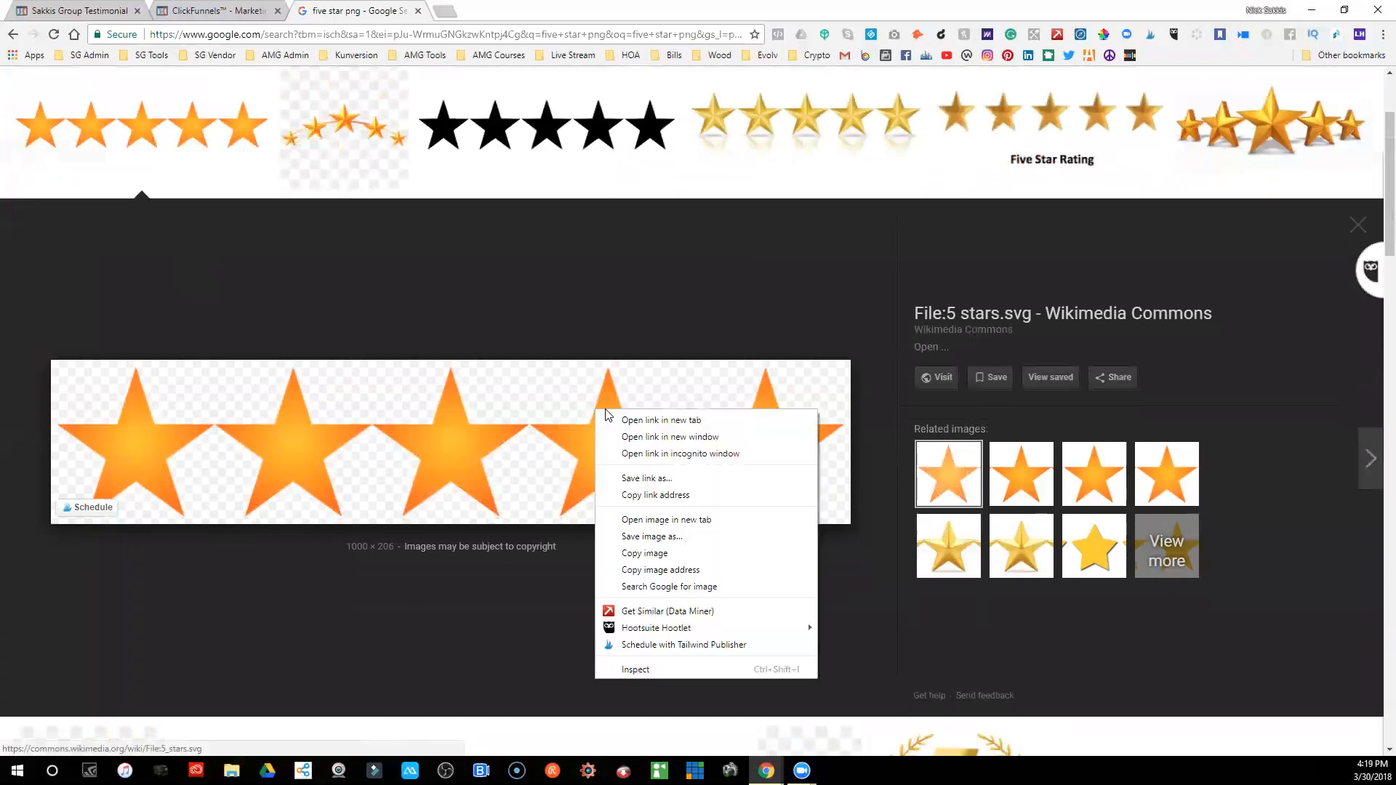
left_click(646, 536)
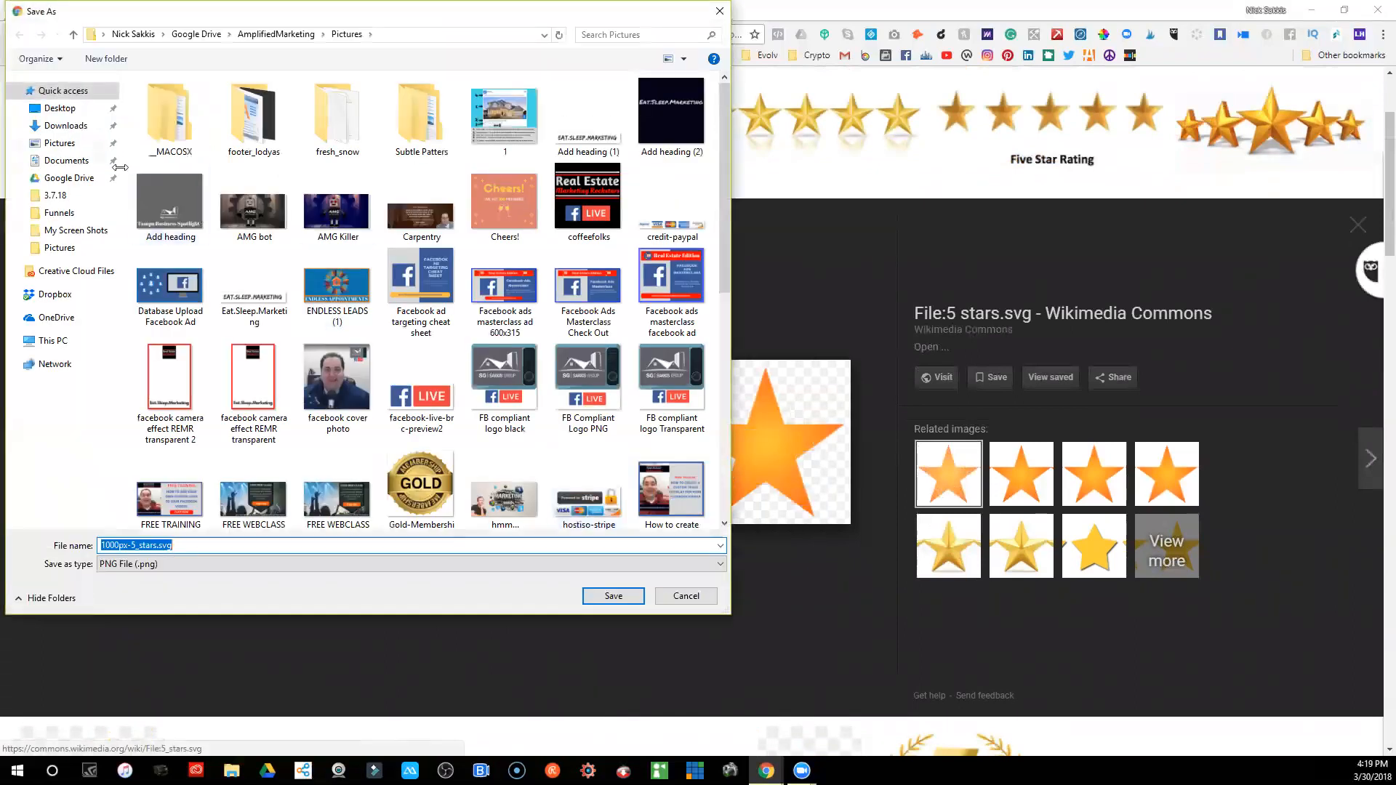
left_click(58, 109)
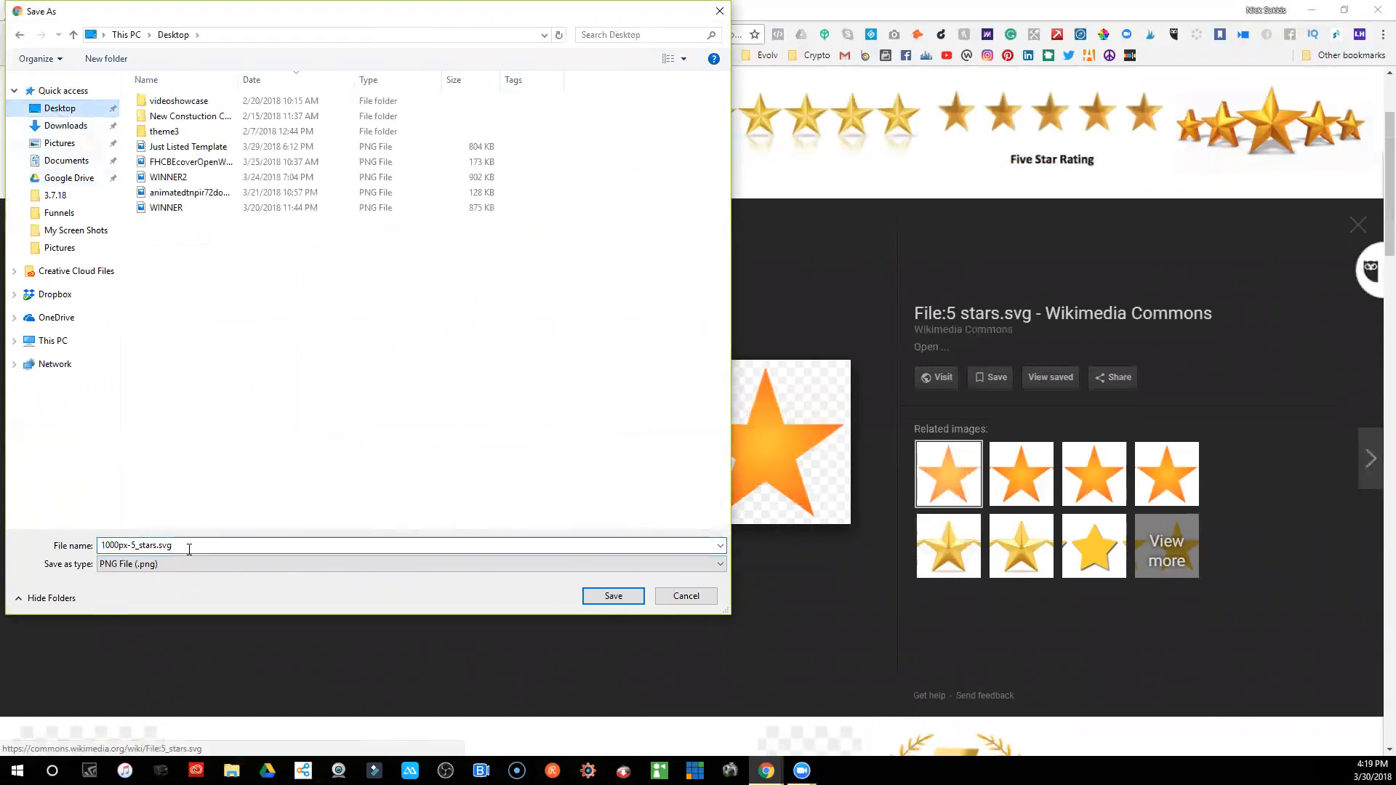
left_click_drag(173, 546, 102, 545)
type("5 star")
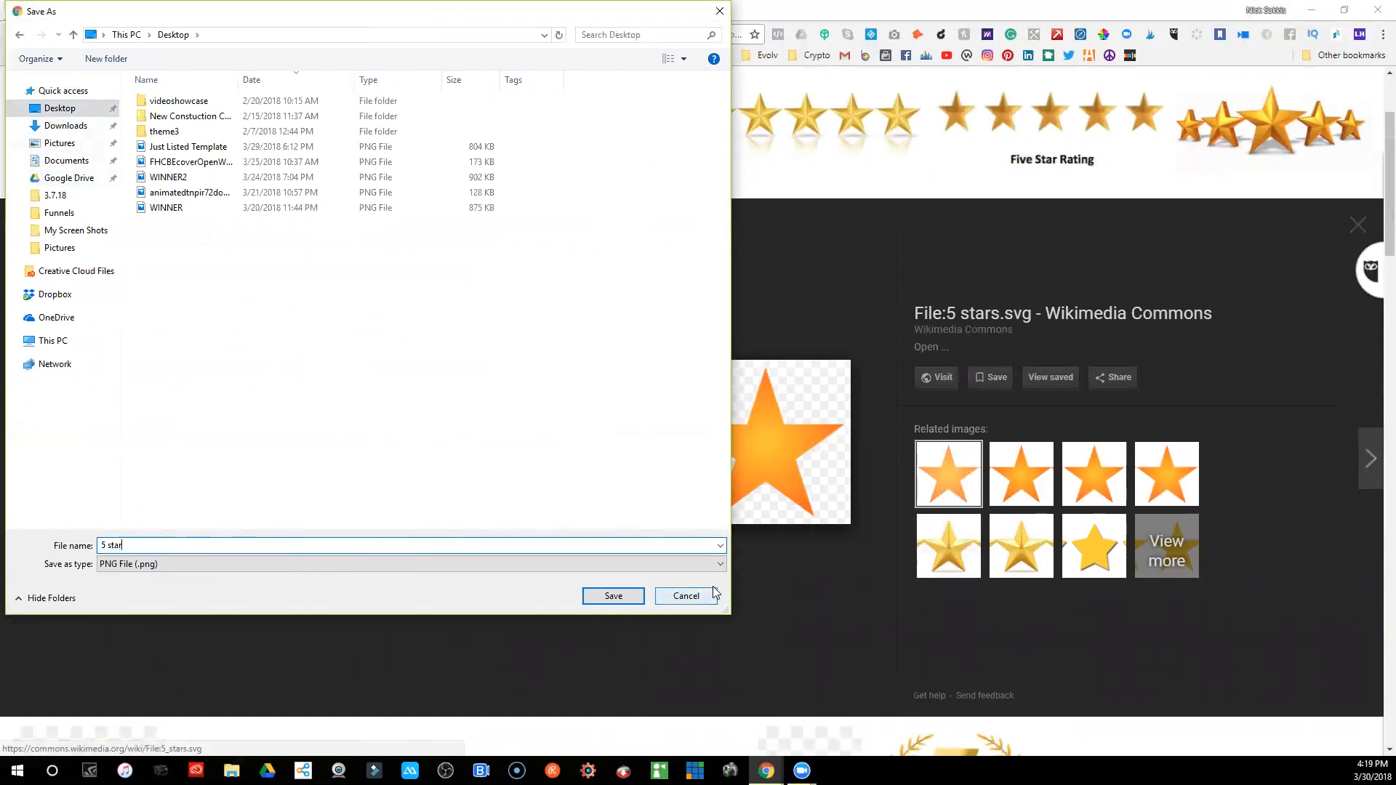
left_click(615, 598)
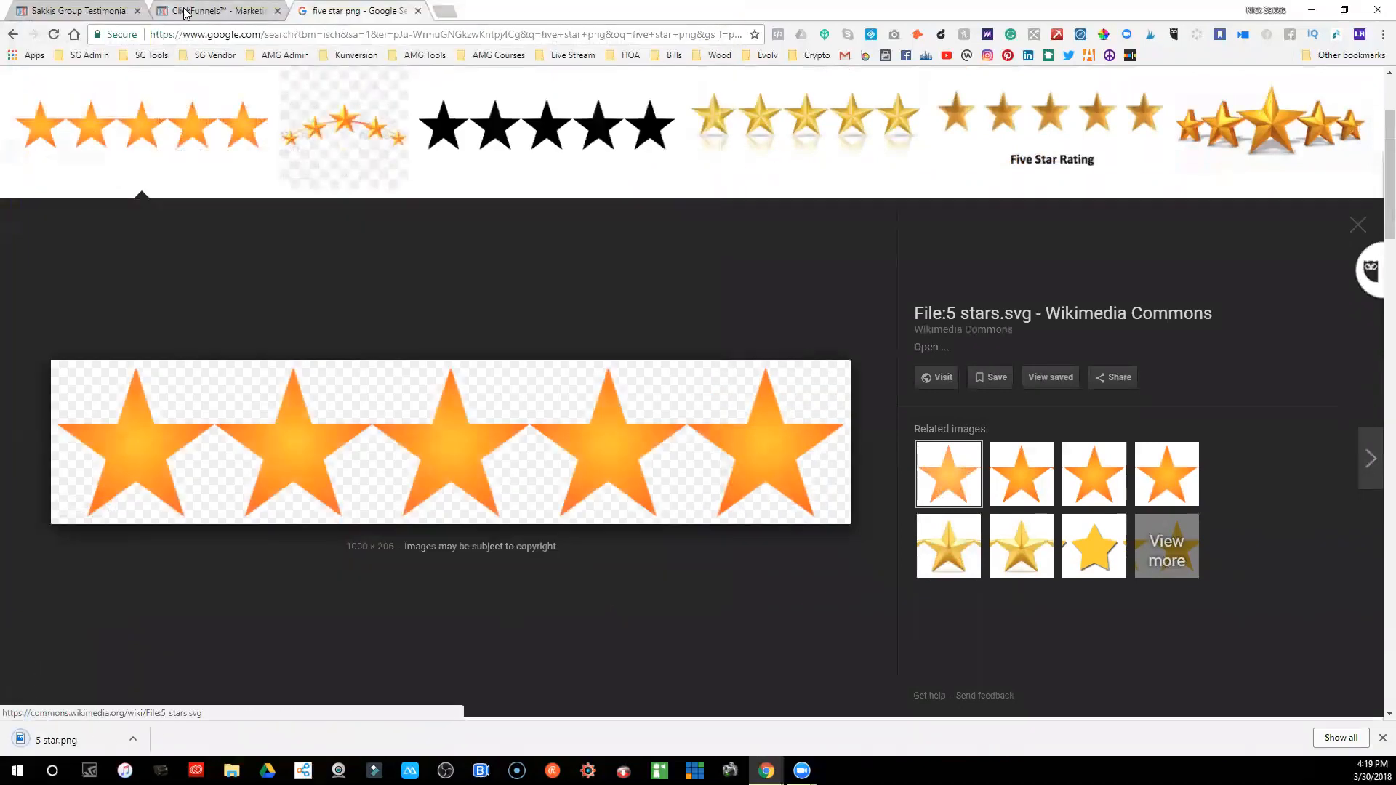
- Back in the ClickFunnels page editor, upload "5 star" from the Desktop and replace the demo image with it
left_click(200, 11)
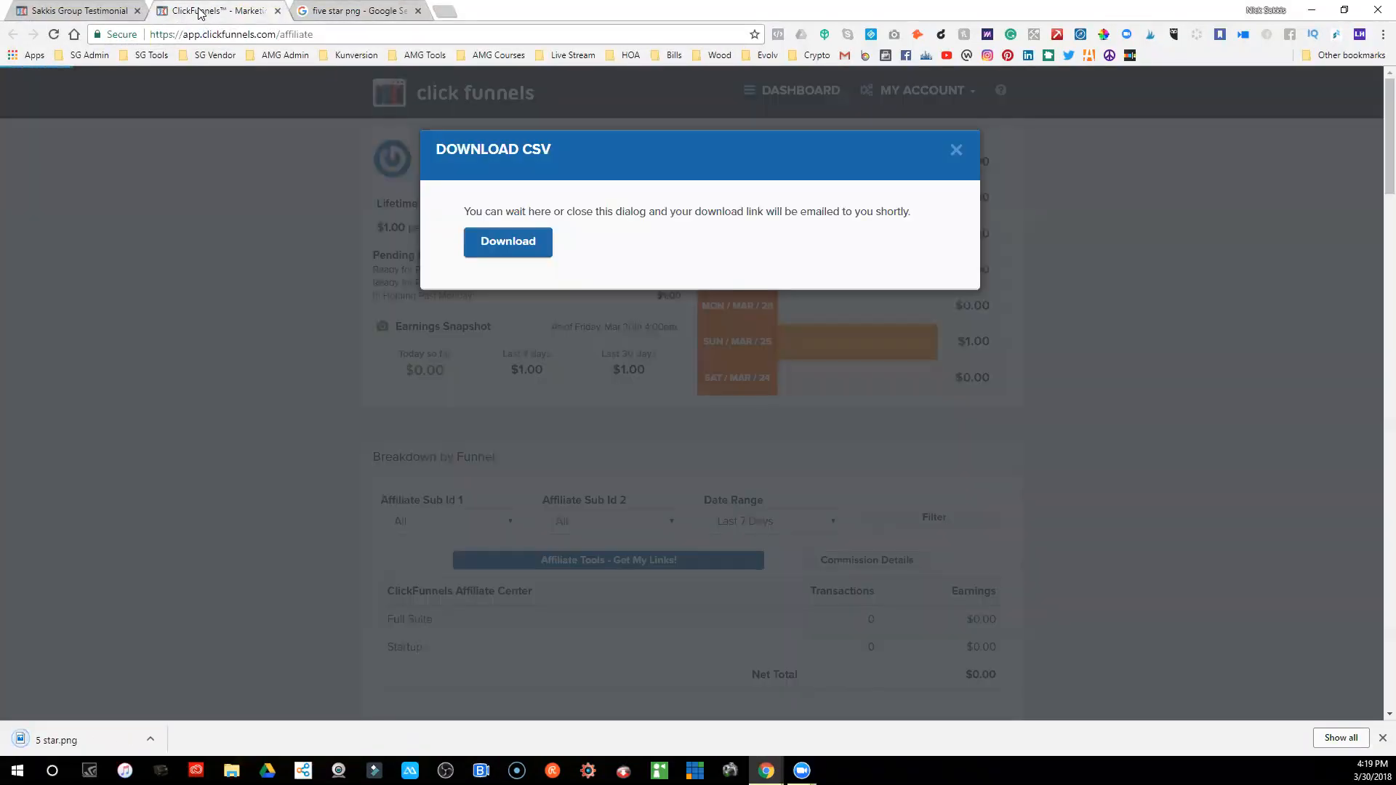
left_click(93, 13)
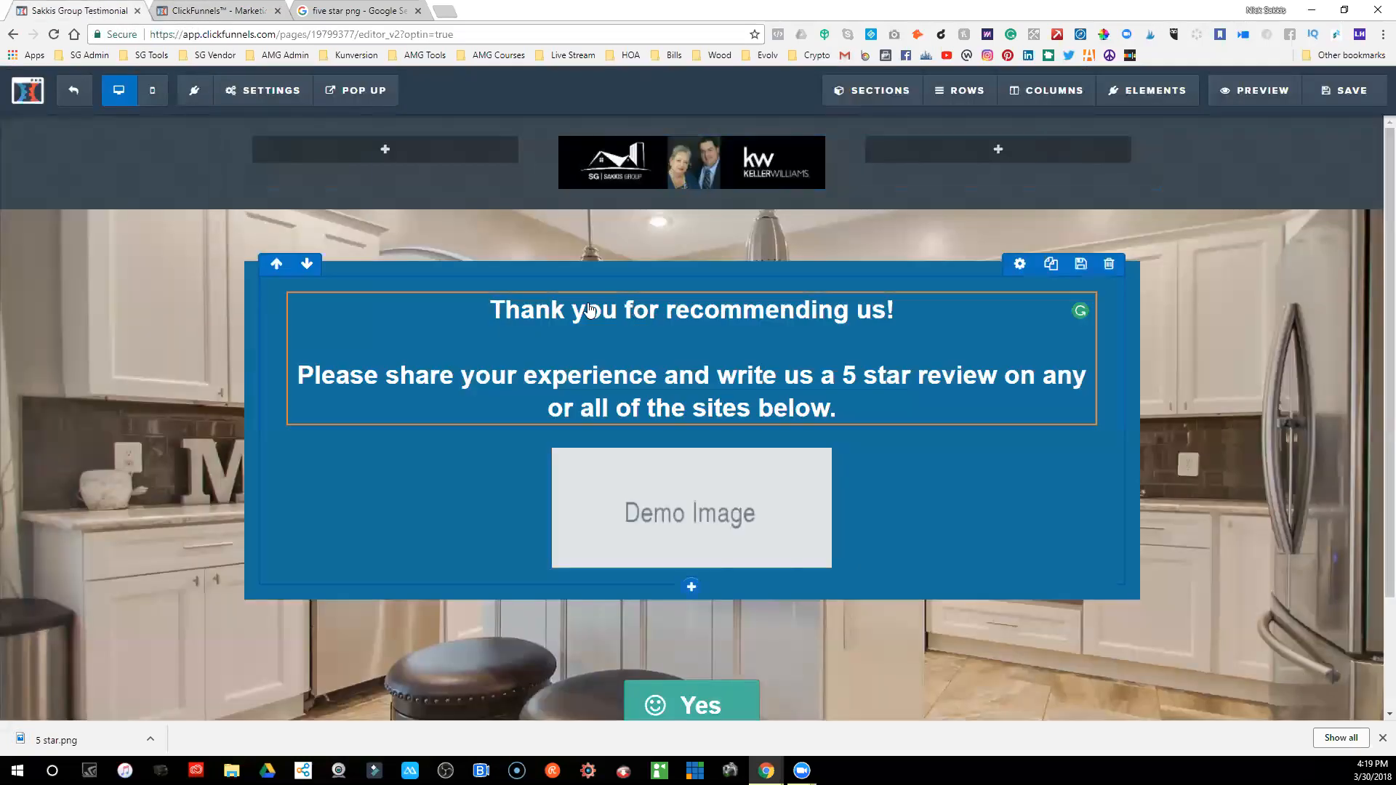
left_click(691, 509)
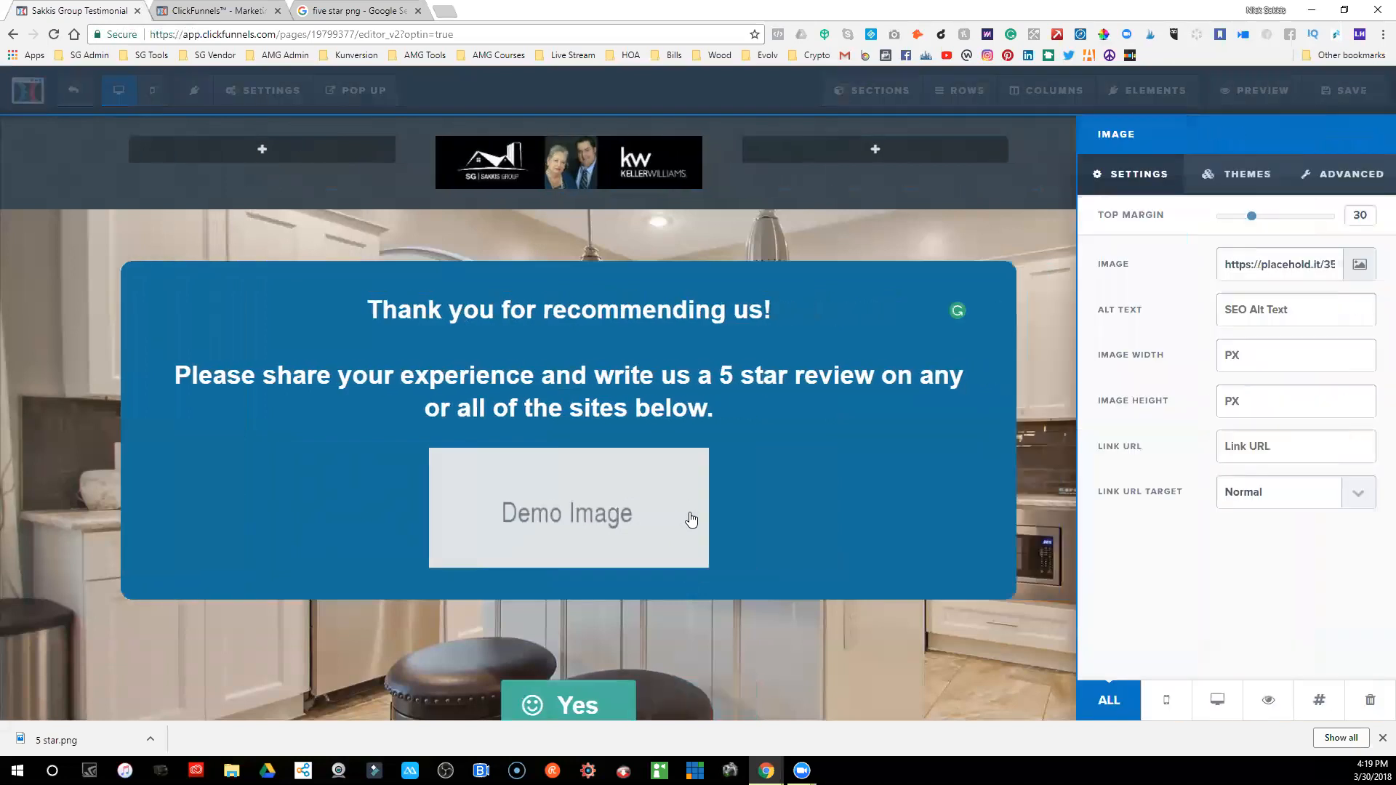
left_click(1359, 265)
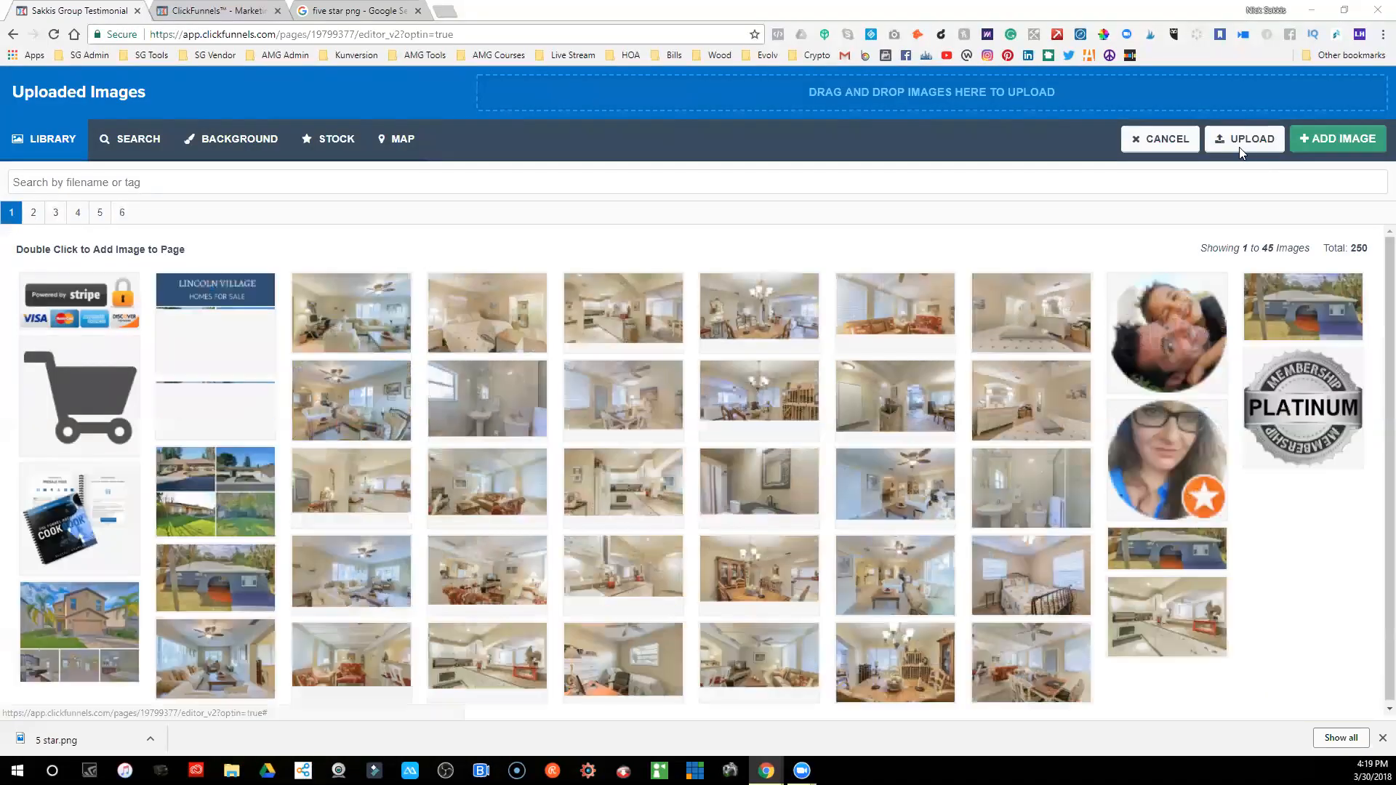
left_click(1241, 143)
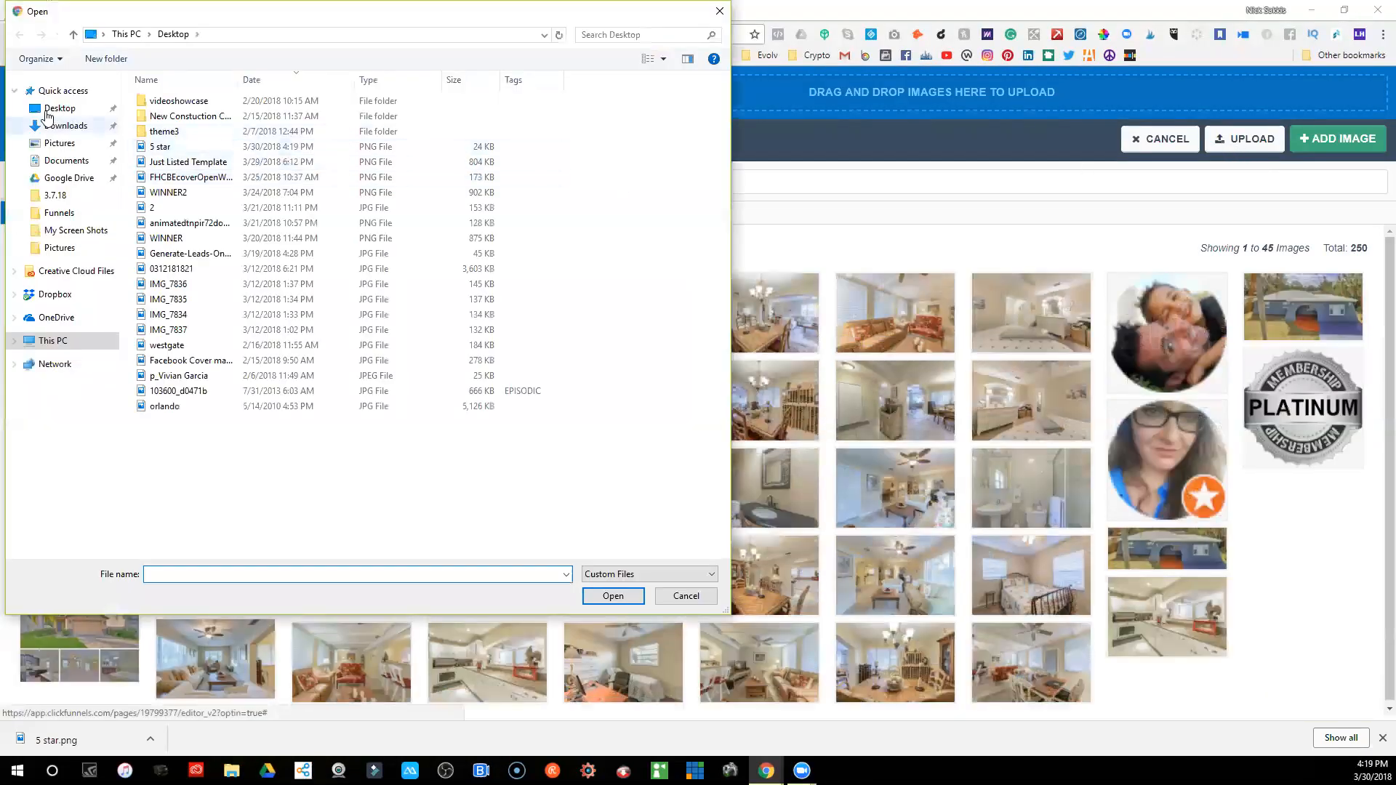
left_click(46, 109)
left_click(161, 148)
left_click(604, 598)
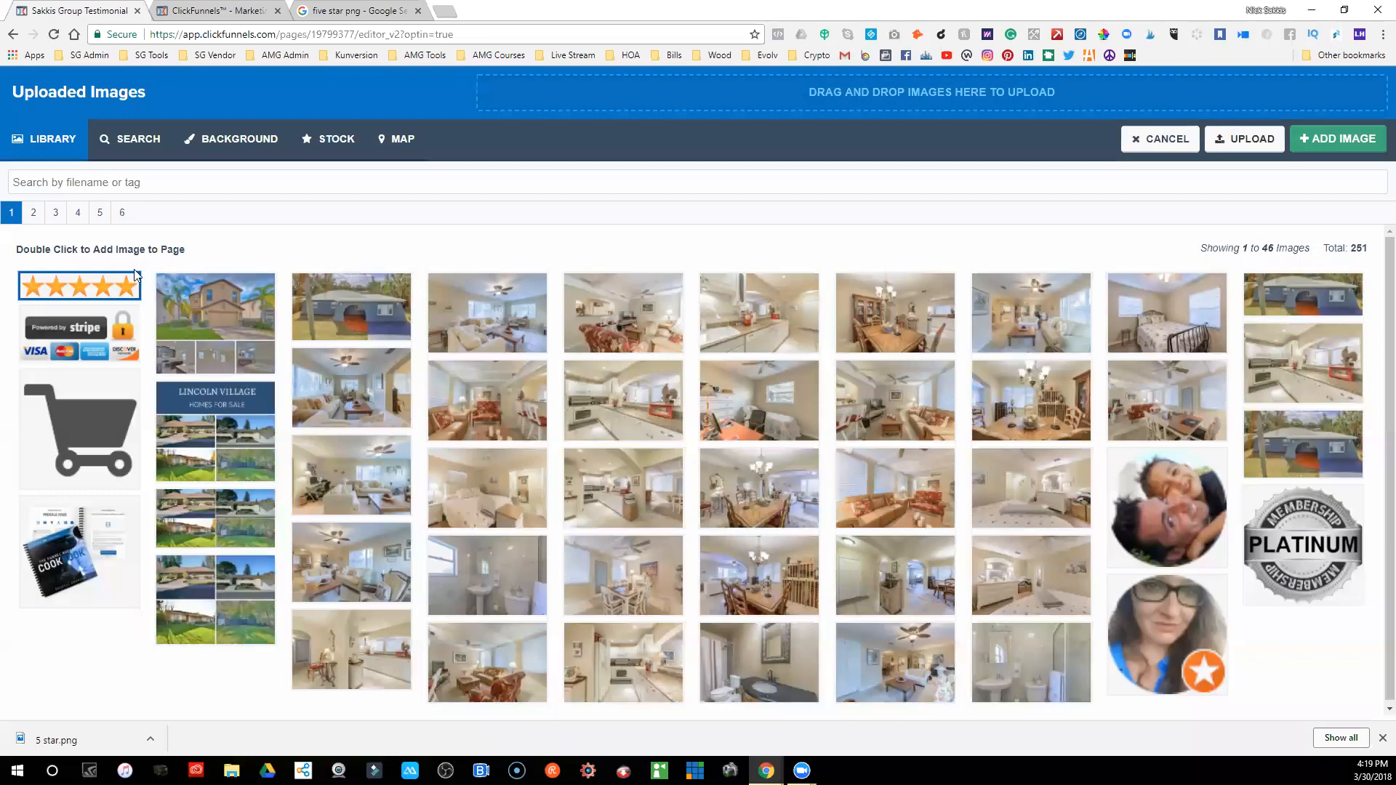
left_click(120, 283)
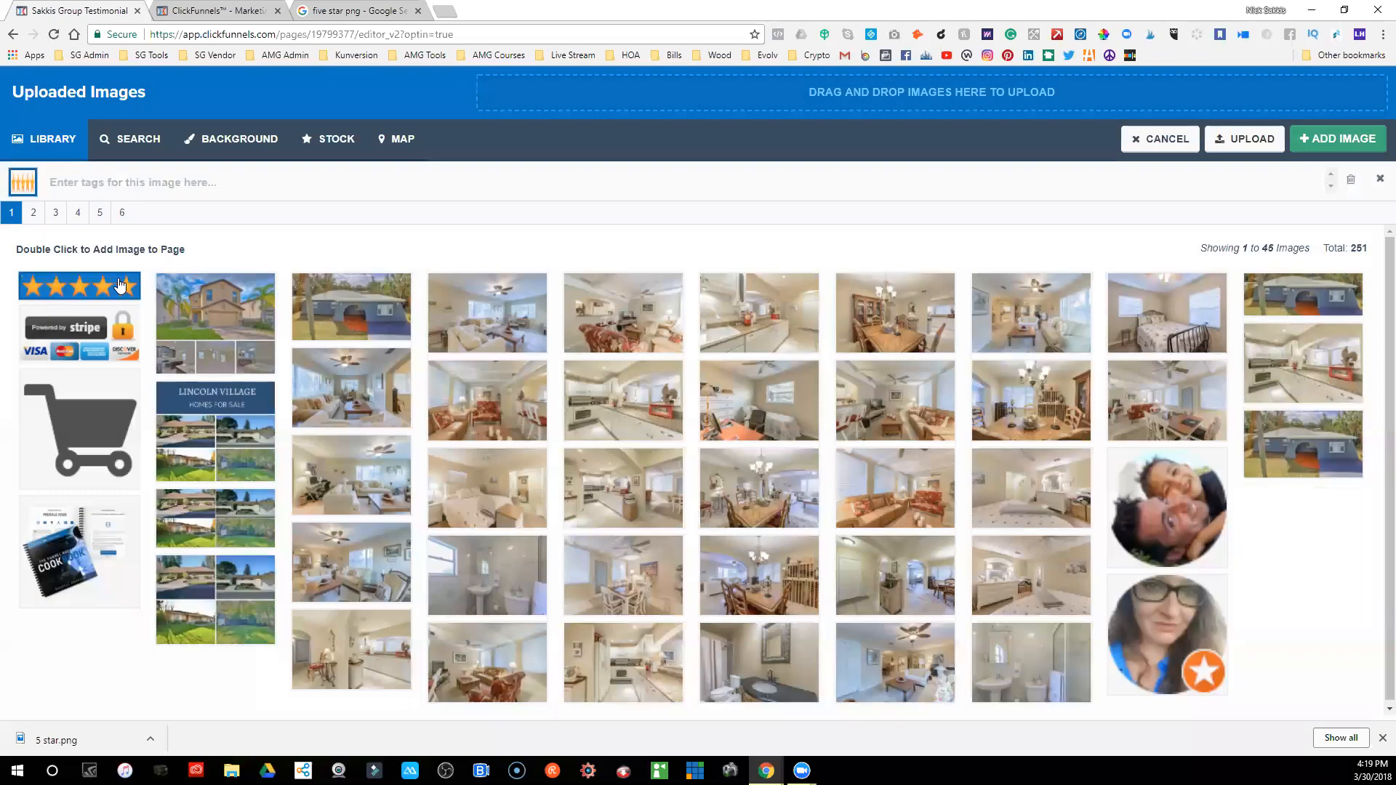
left_click(1325, 139)
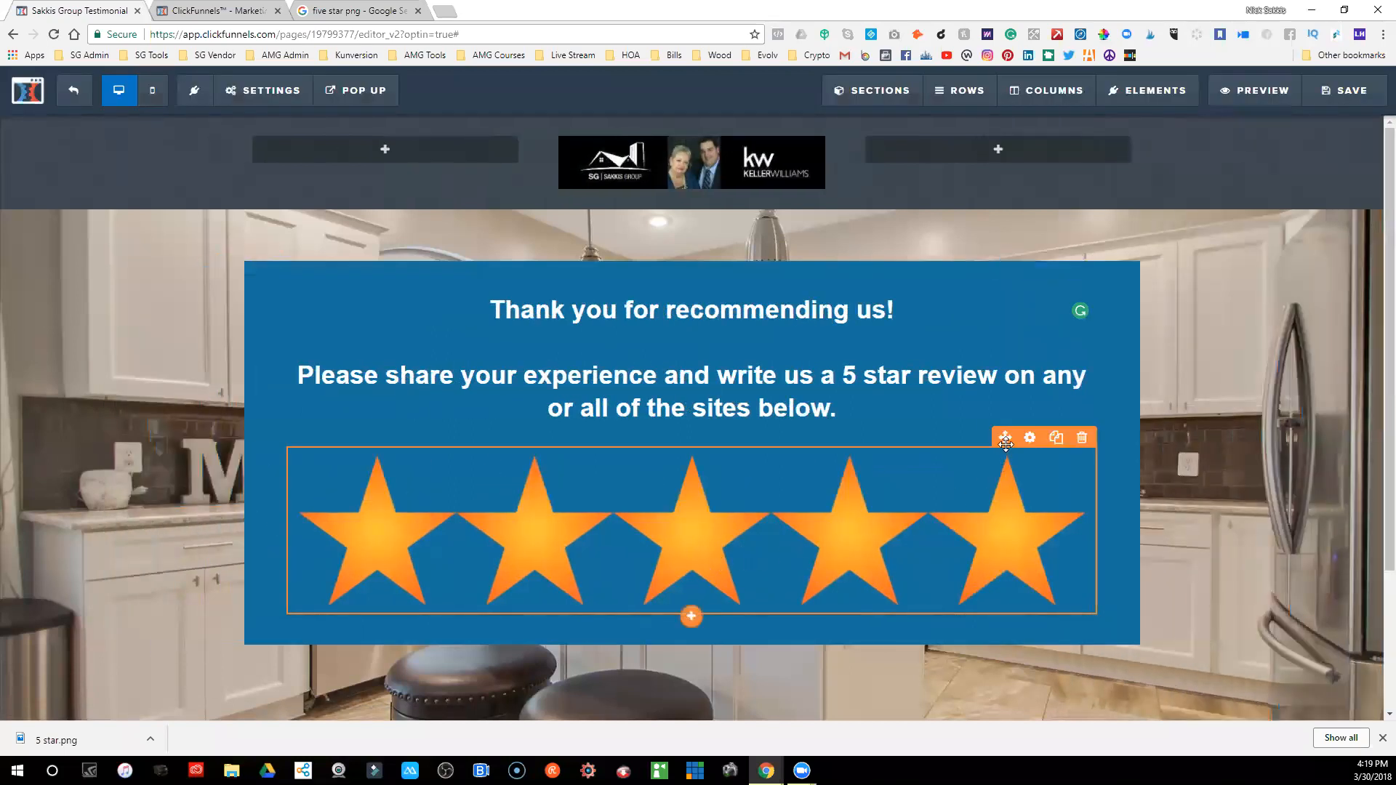
- Set the five-star image's width to 350 px
left_click(1030, 438)
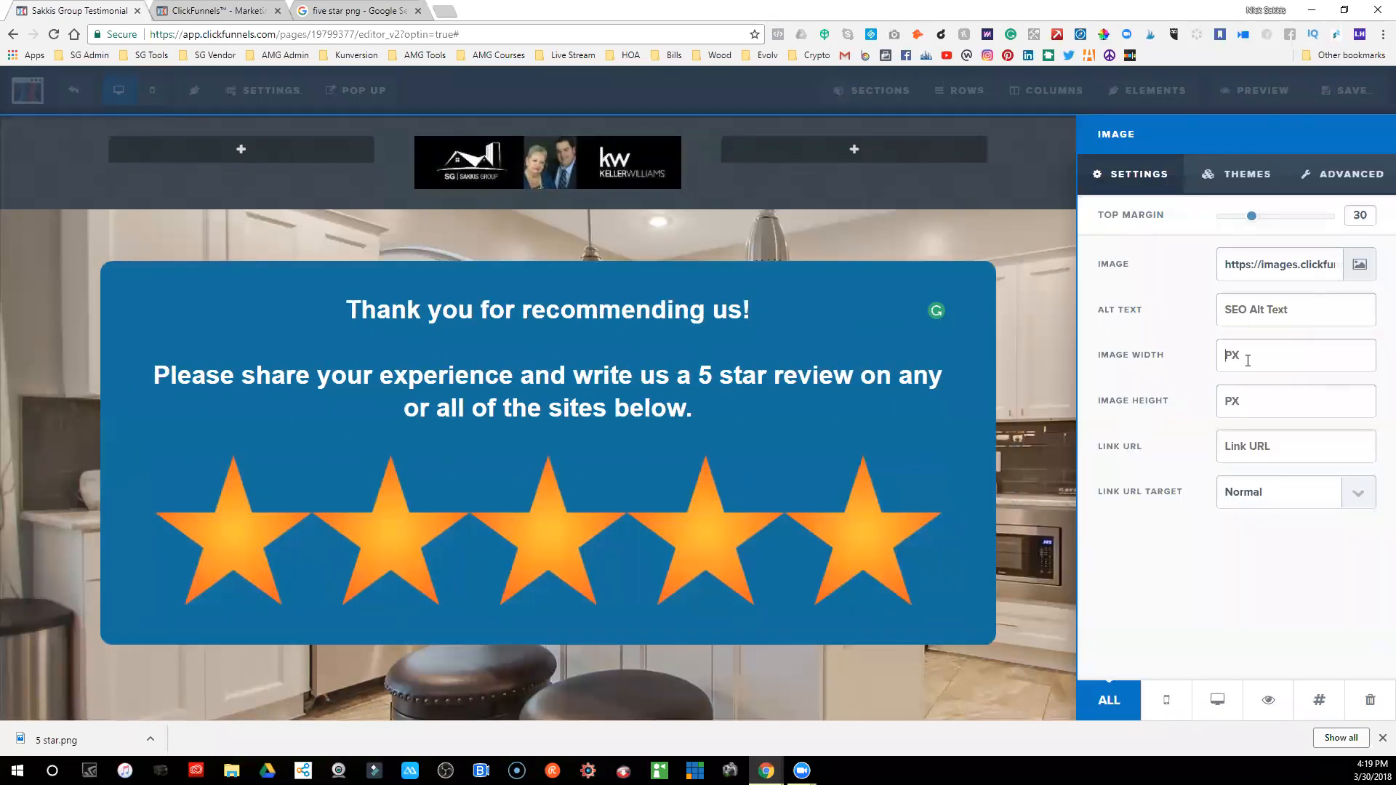
type("150")
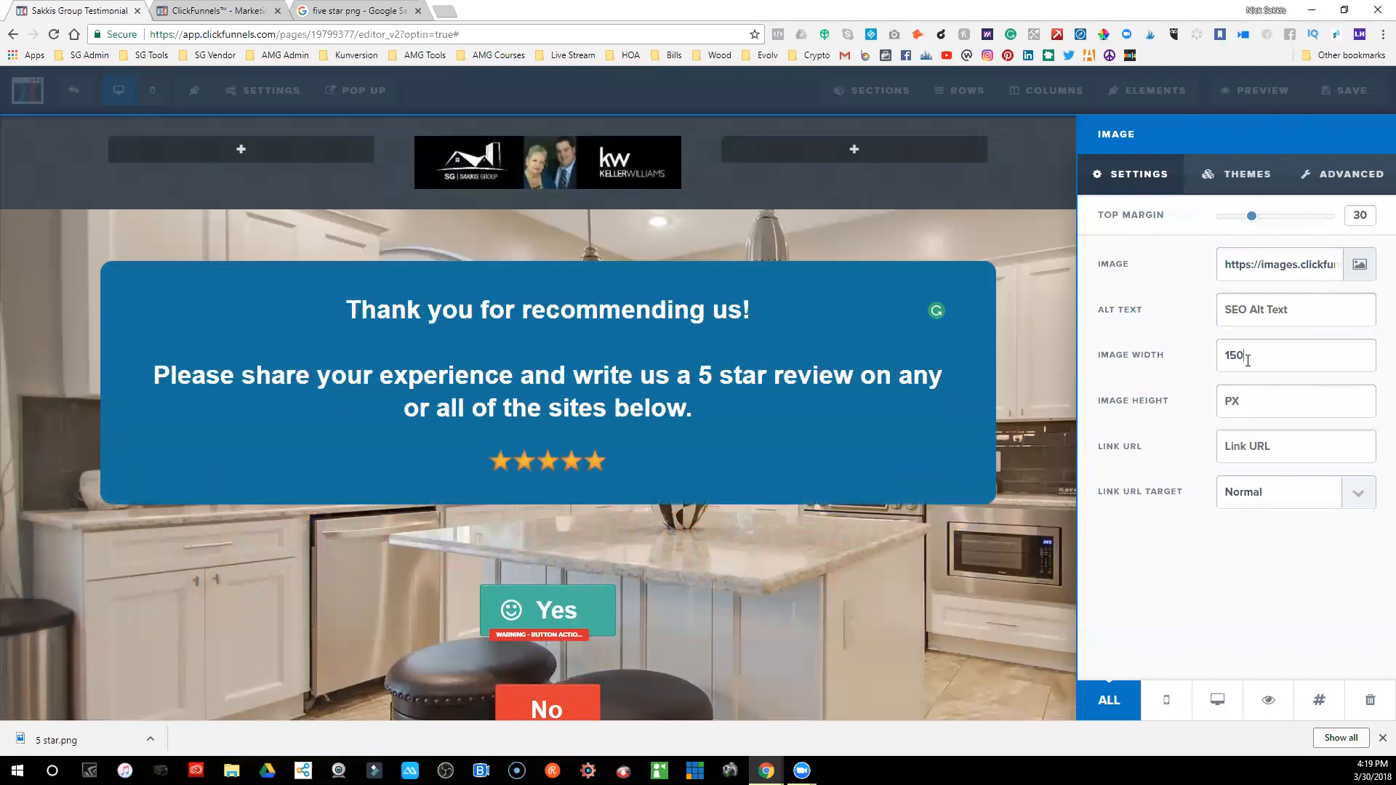
key("BackSpace")
key("BackSpace")
key("BackSpace")
type("350")
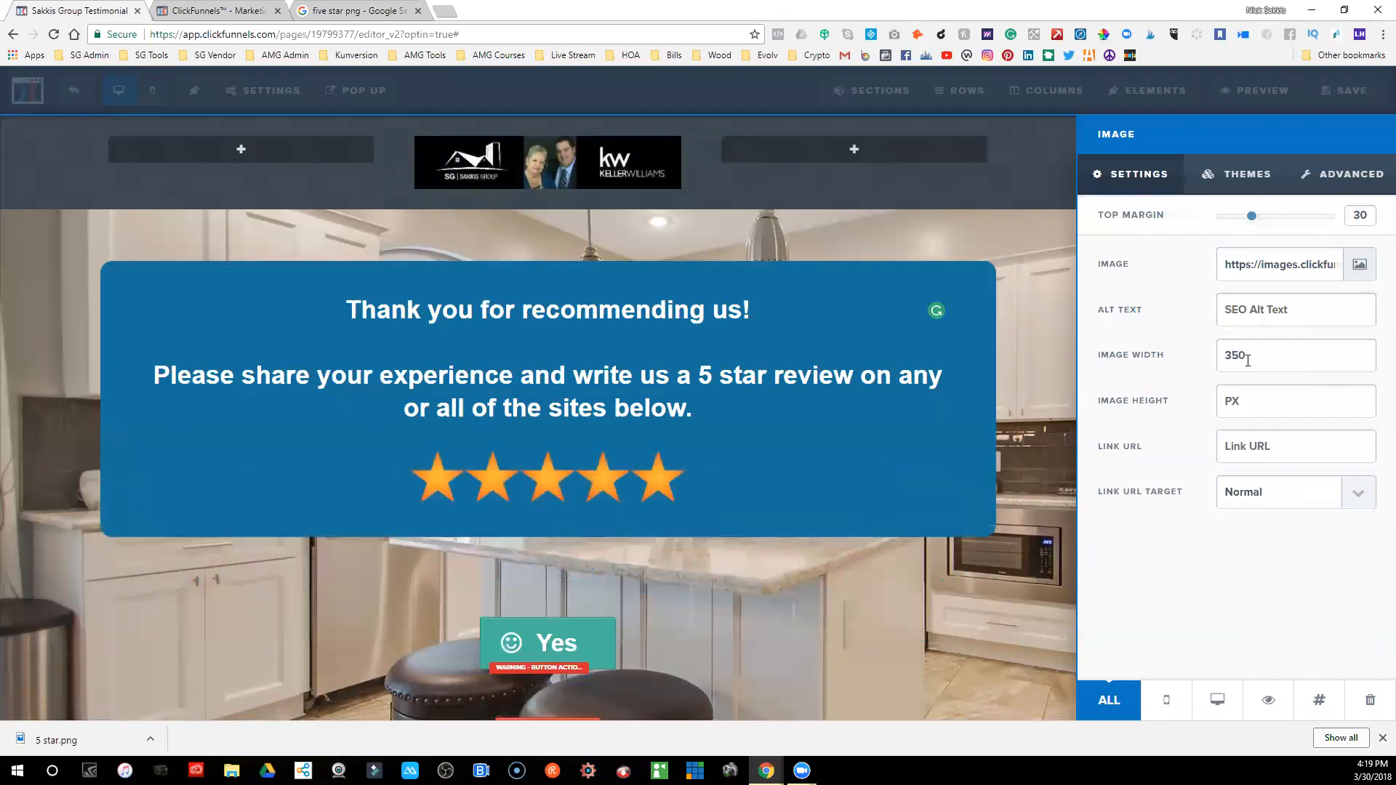
left_click(775, 417)
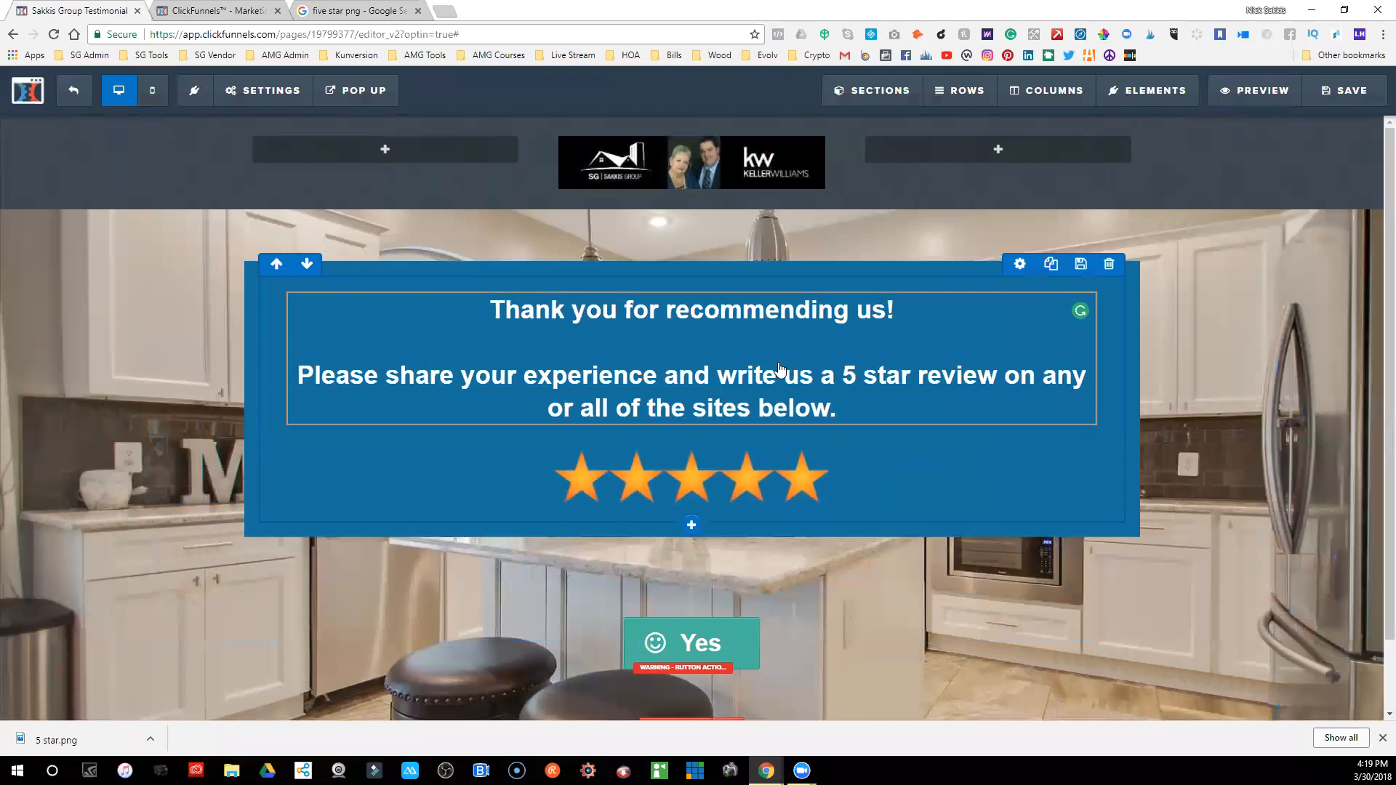
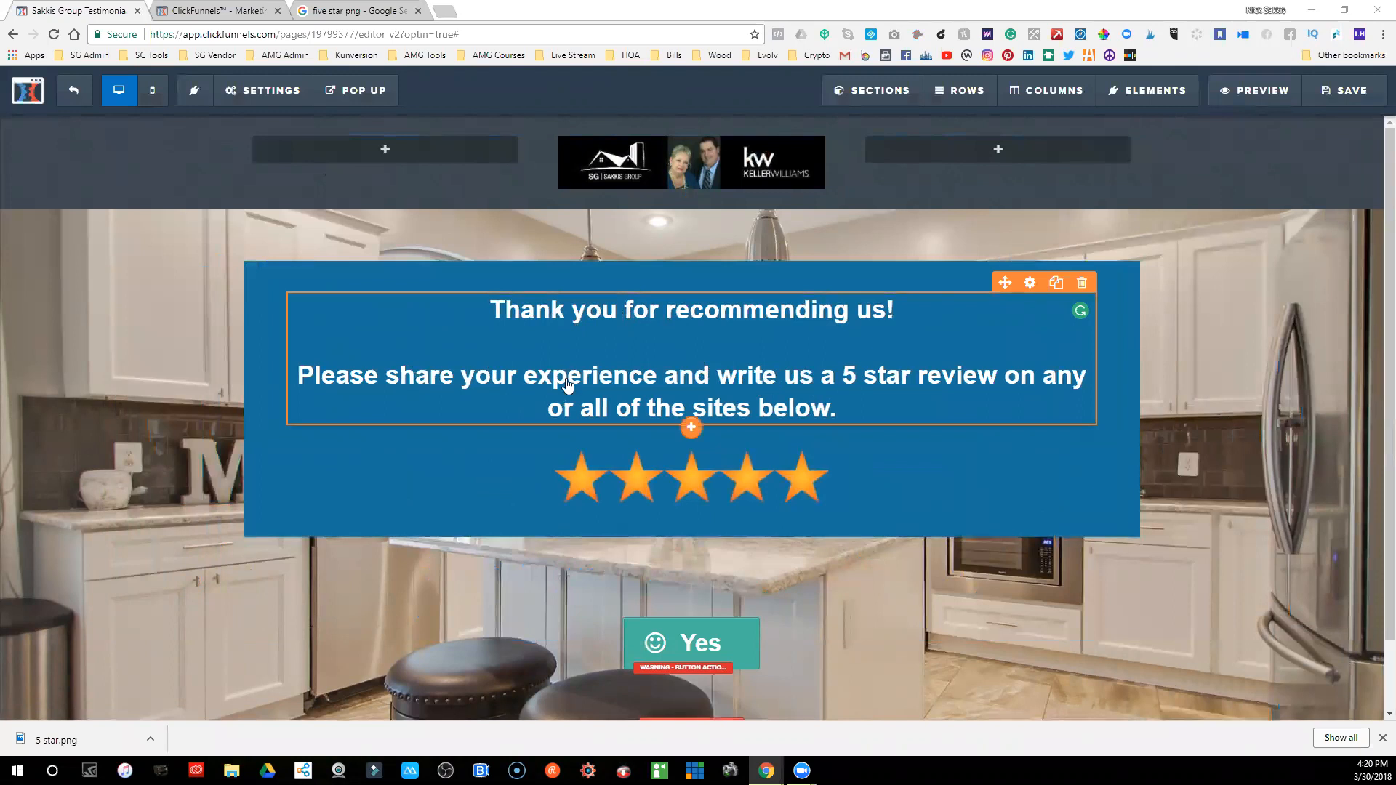
scroll(650, 432, "down", 1)
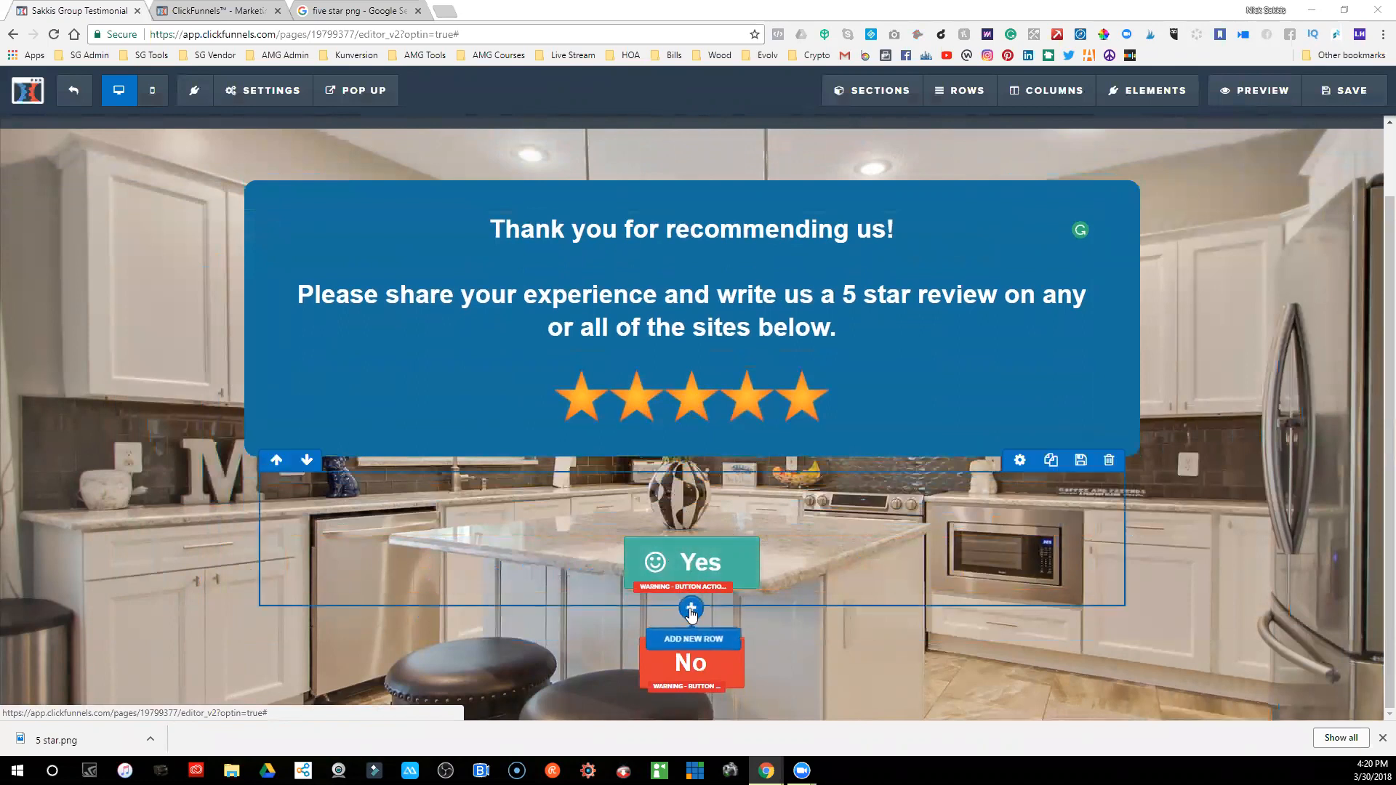
left_click(690, 609)
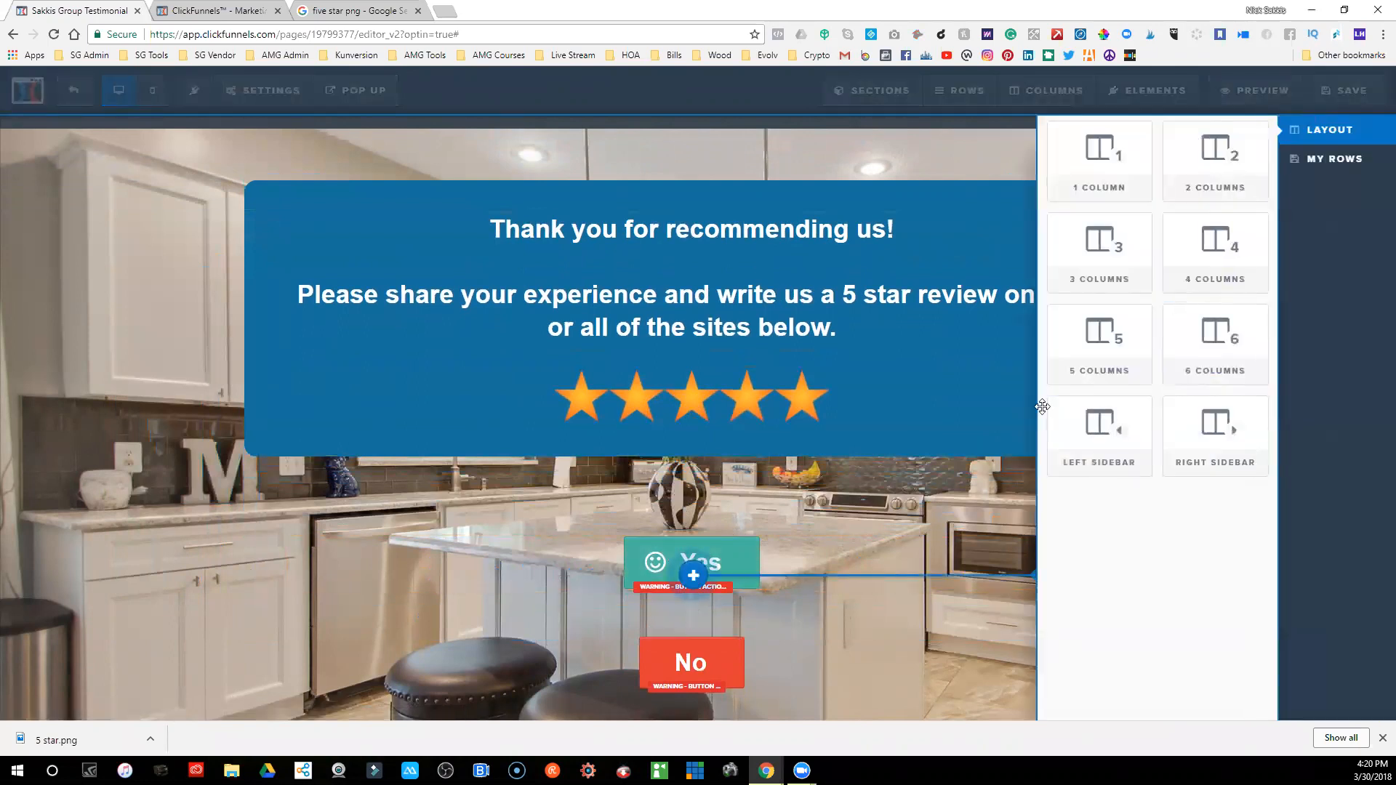
left_click(731, 582)
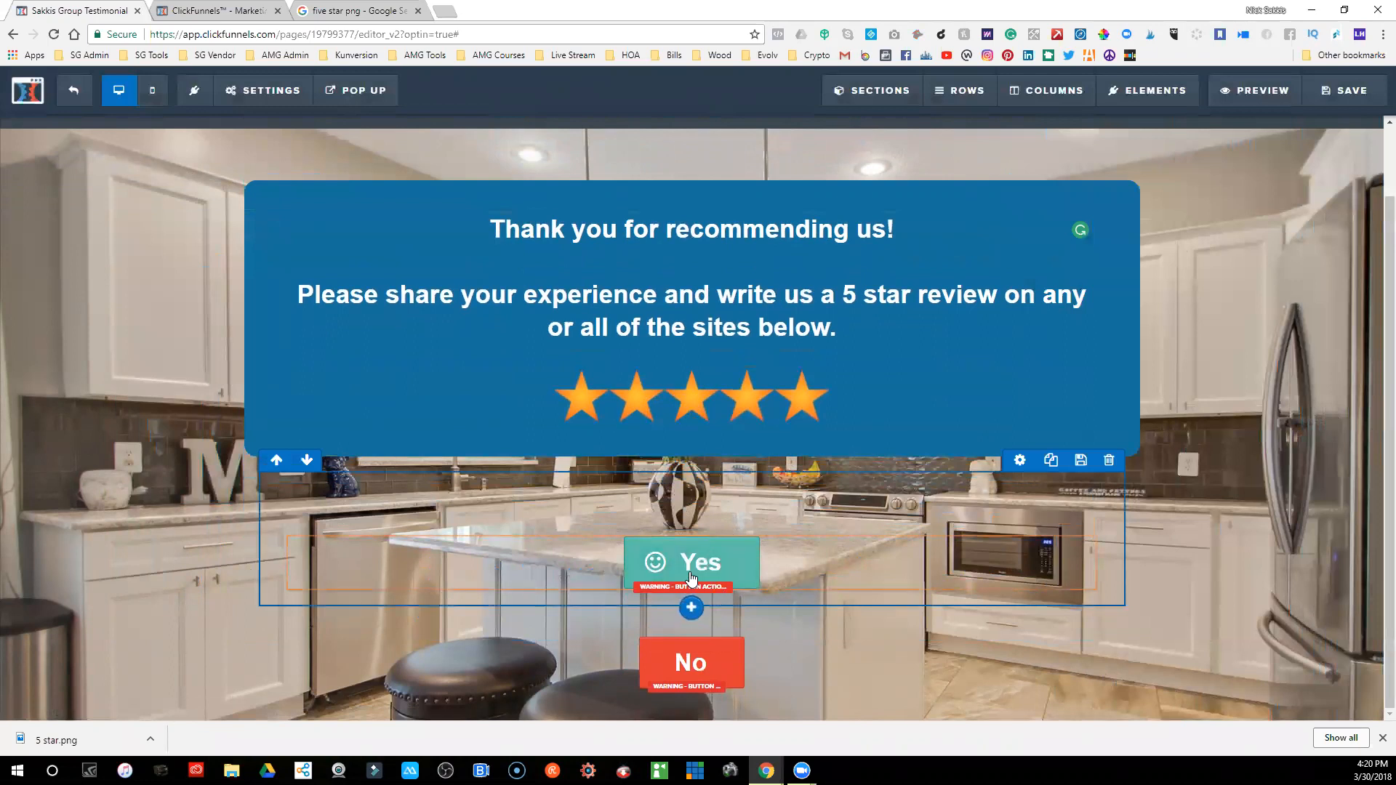
- Add a button element directly below the Yes button
left_click(690, 593)
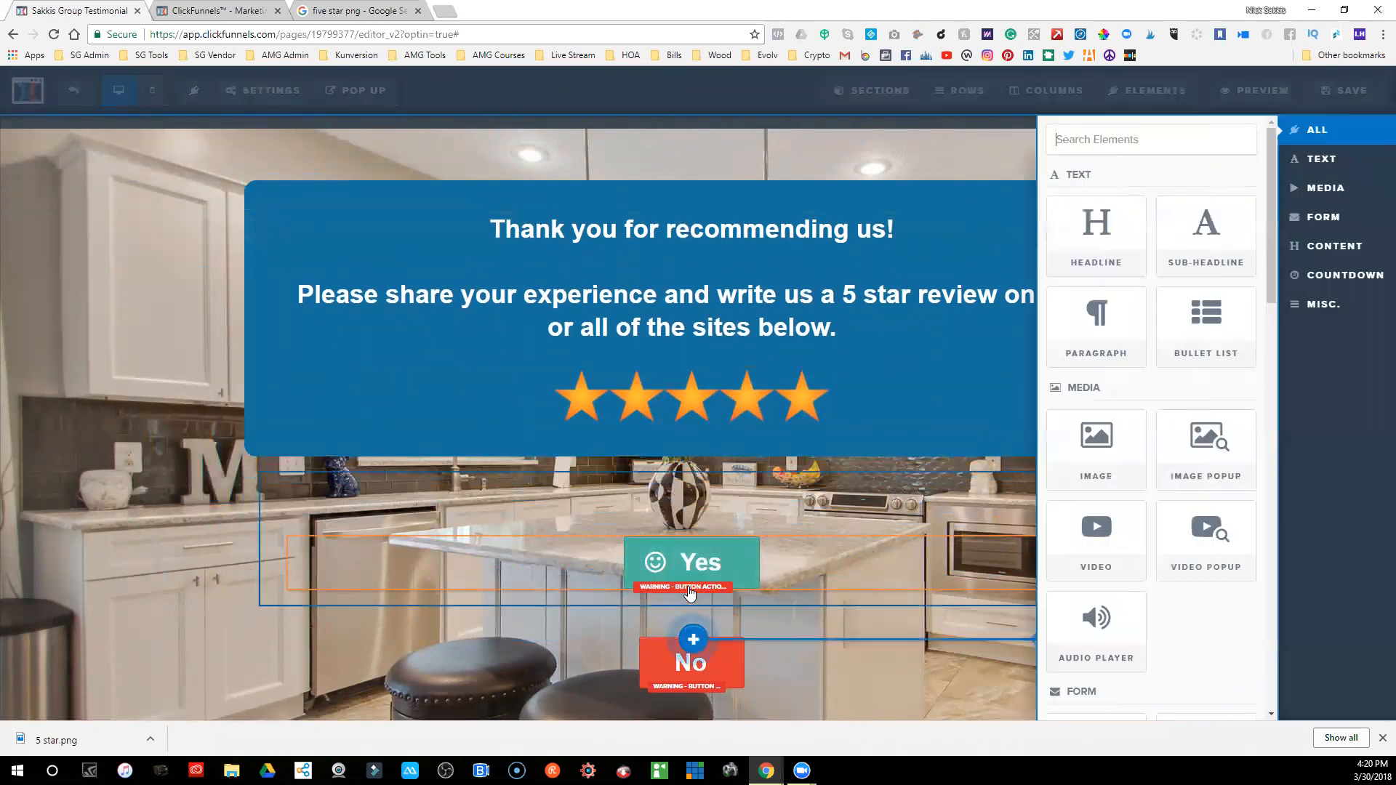
scroll(1193, 444, "down", 3)
scroll(1218, 447, "down", 3)
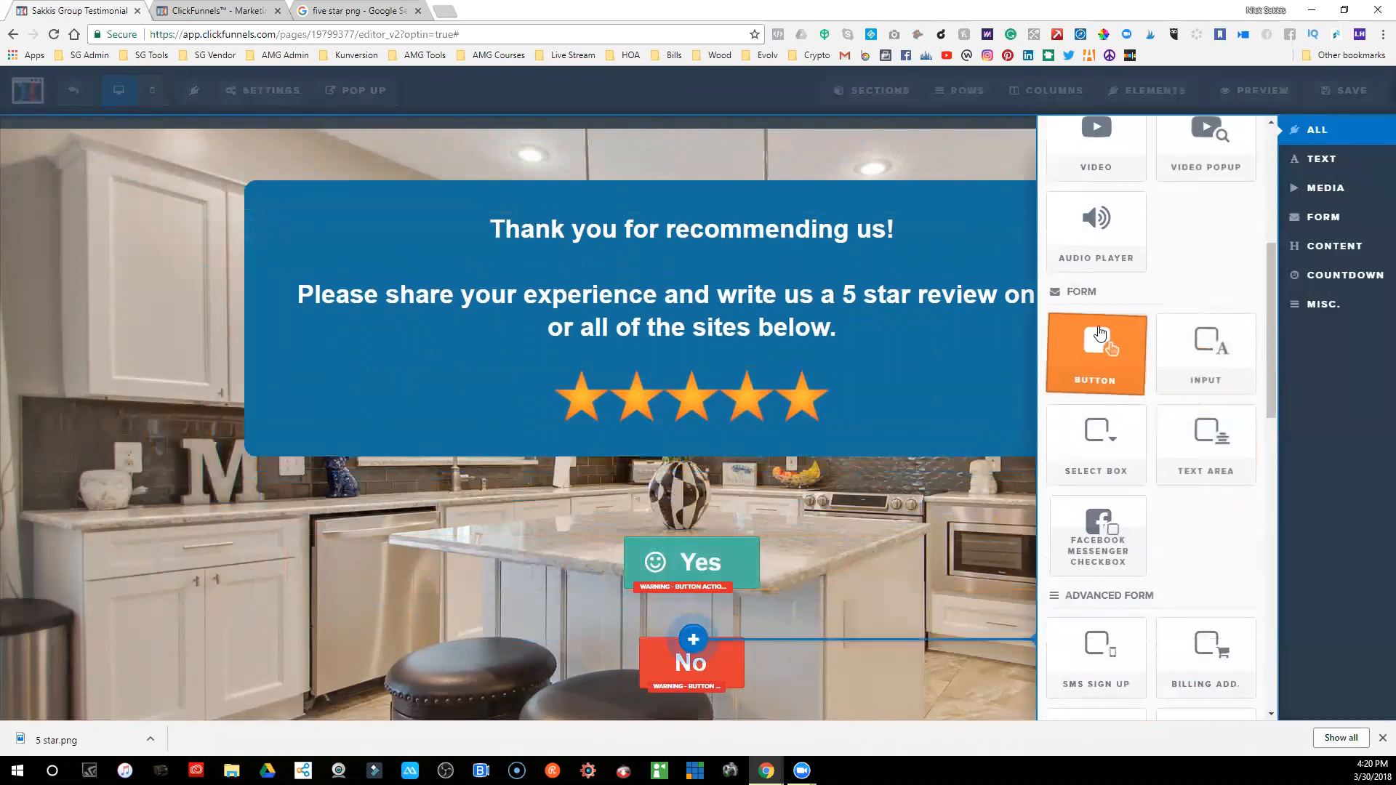
left_click(1096, 358)
- Change the Yes button's text to "Facebook"
scroll(834, 568, "down", 1)
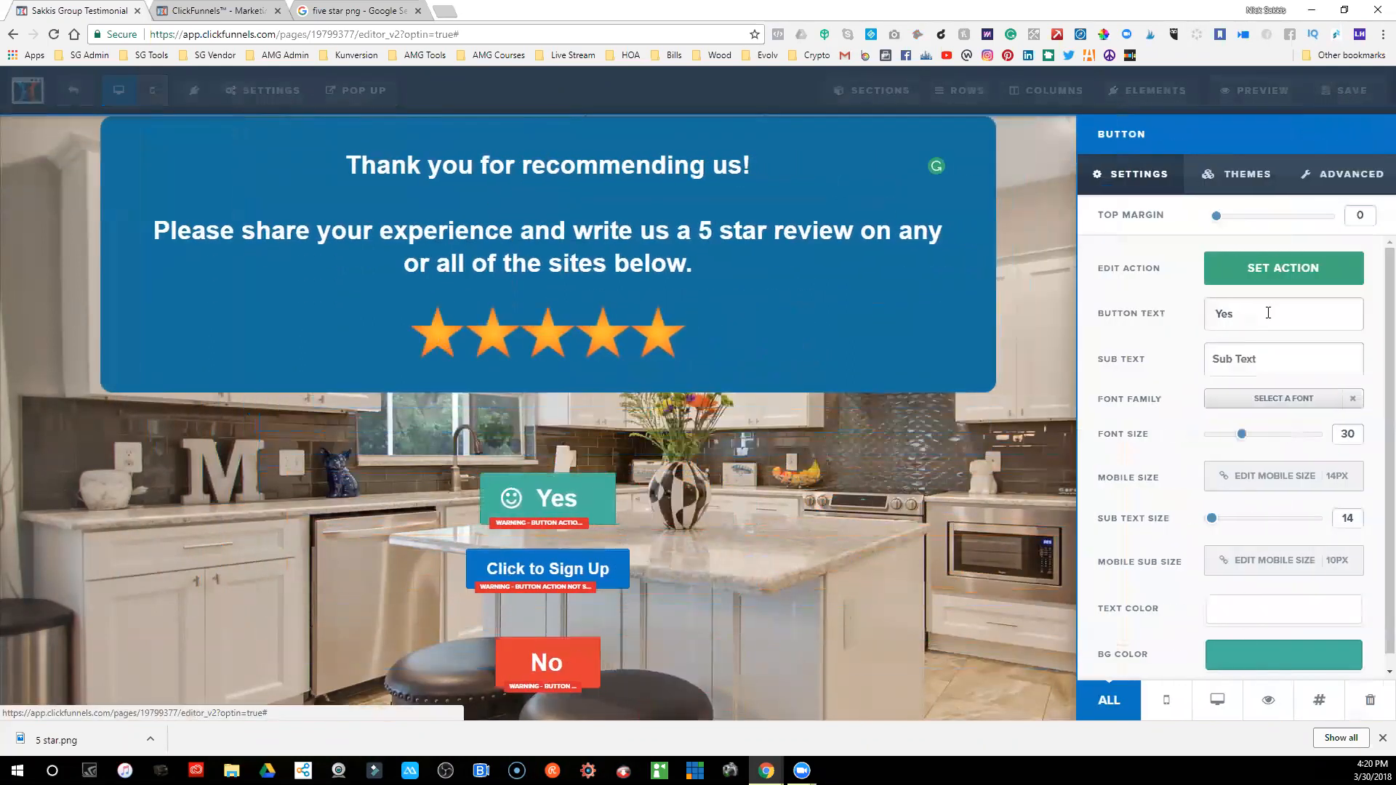
left_click(1272, 311)
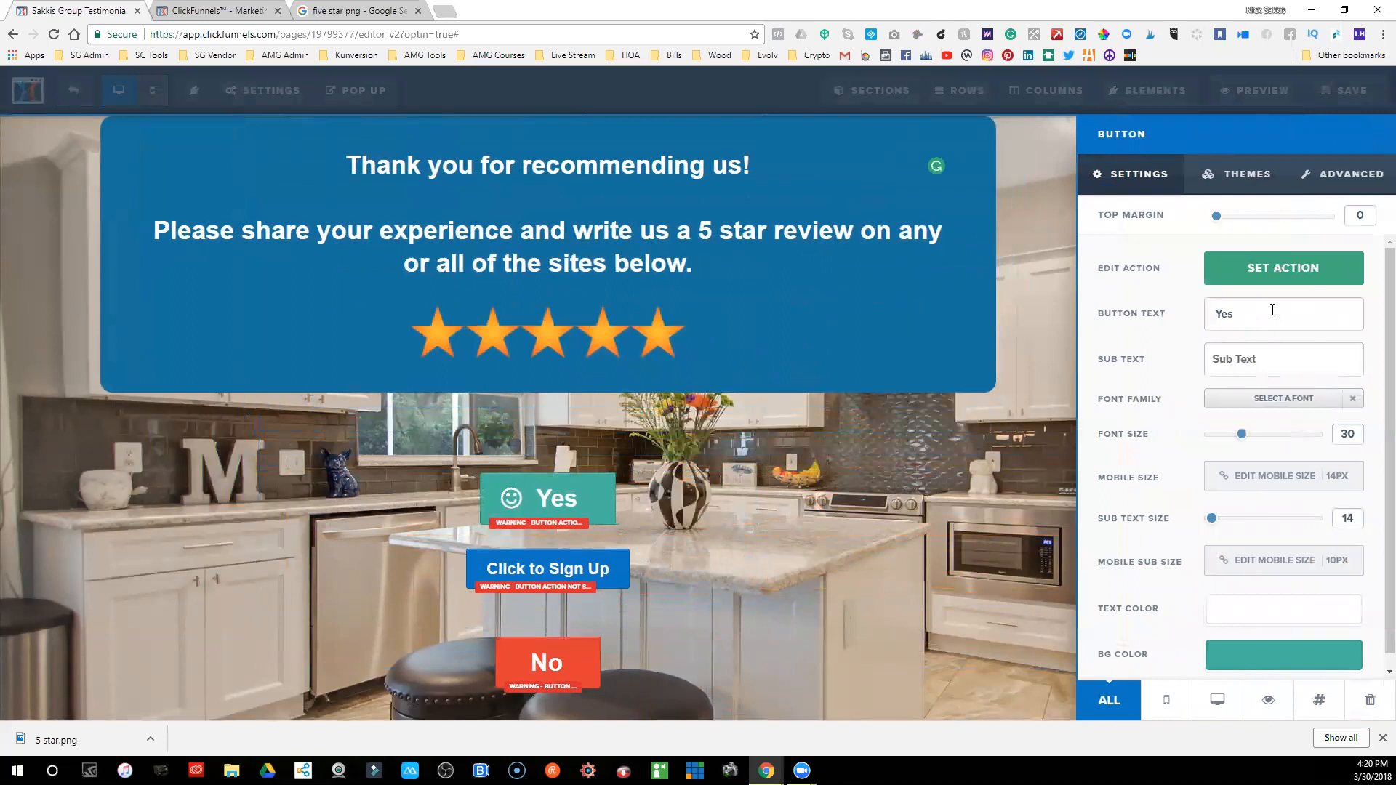
key("BackSpace")
key("BackSpace")
key("BackSpace")
type("Facebook")
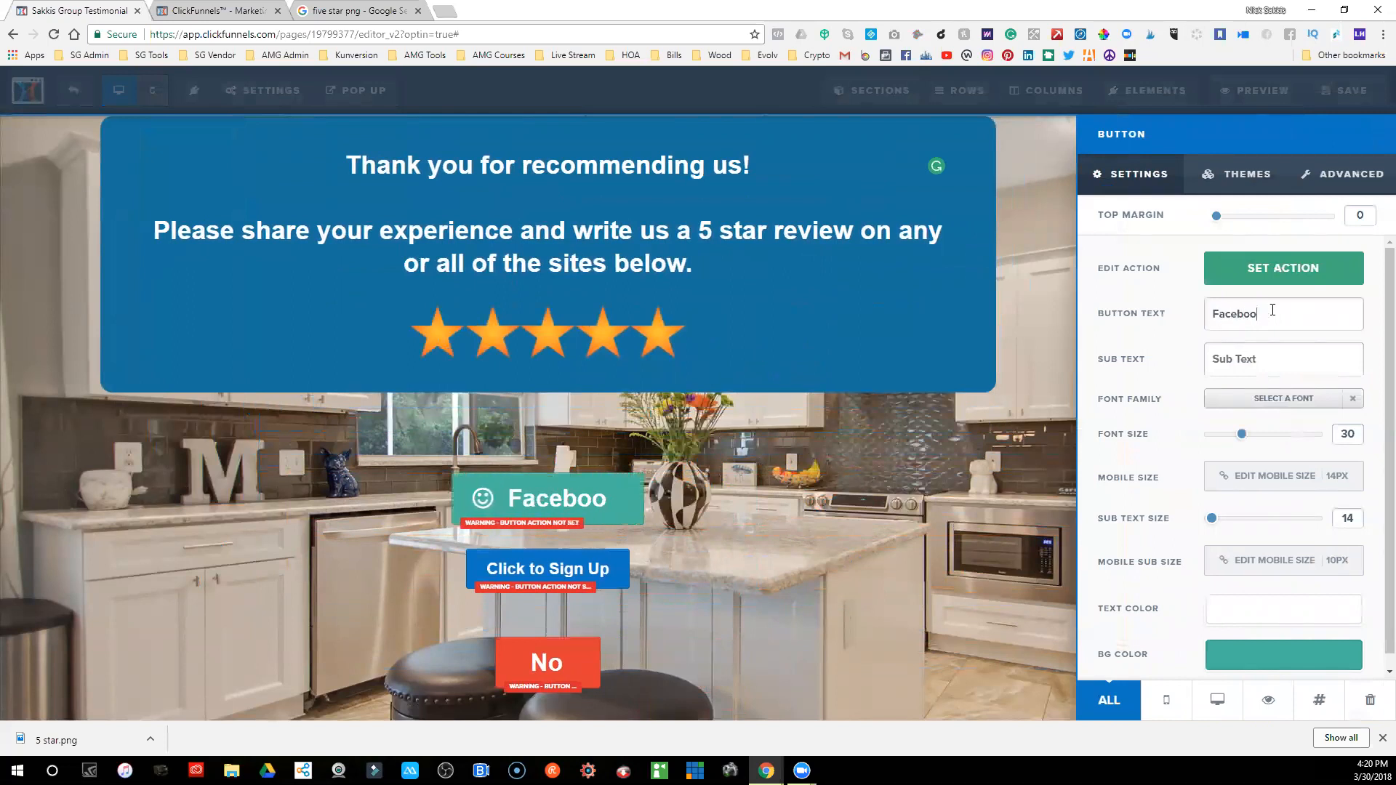
left_click(957, 417)
- Replace the Facebook button's smiley with the square Facebook icon
left_click(742, 507)
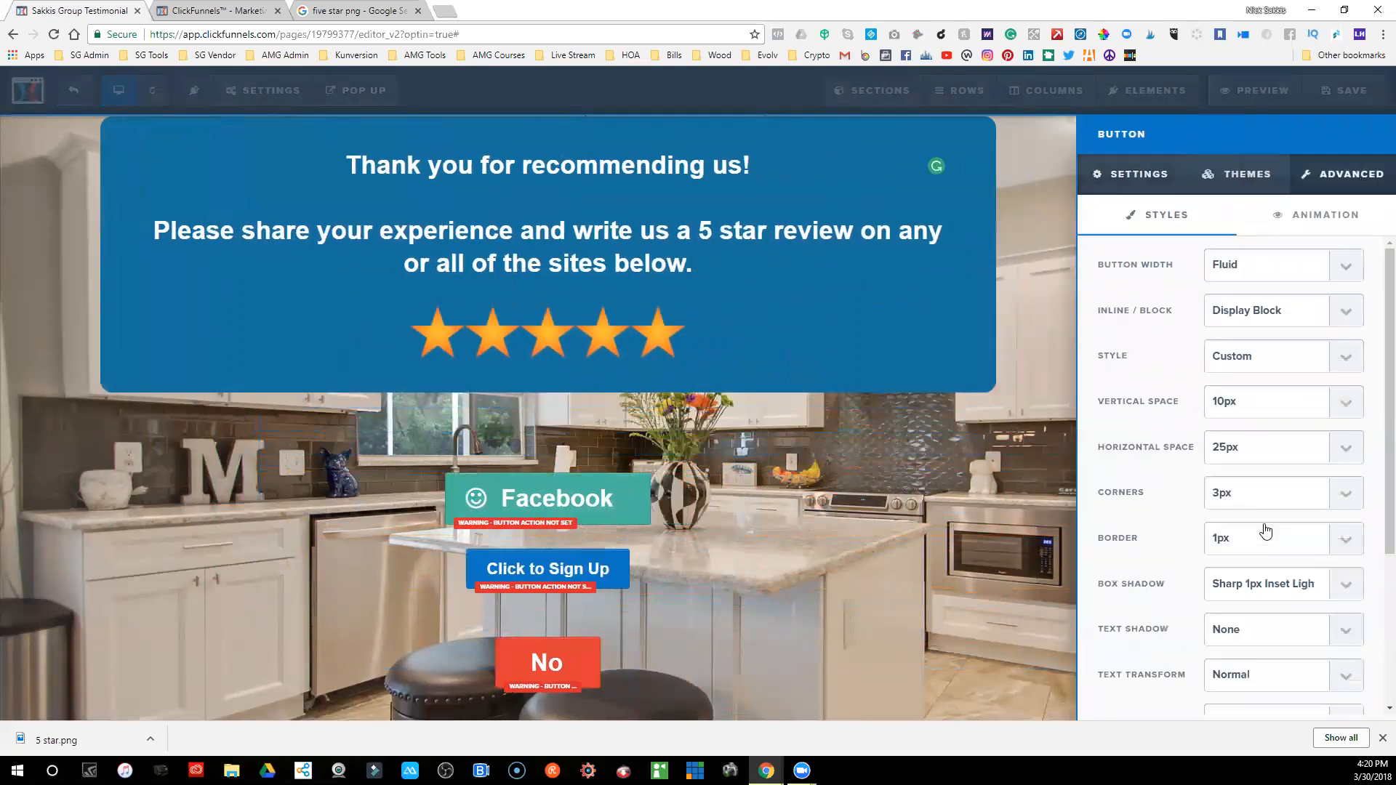
scroll(1262, 531, "down", 3)
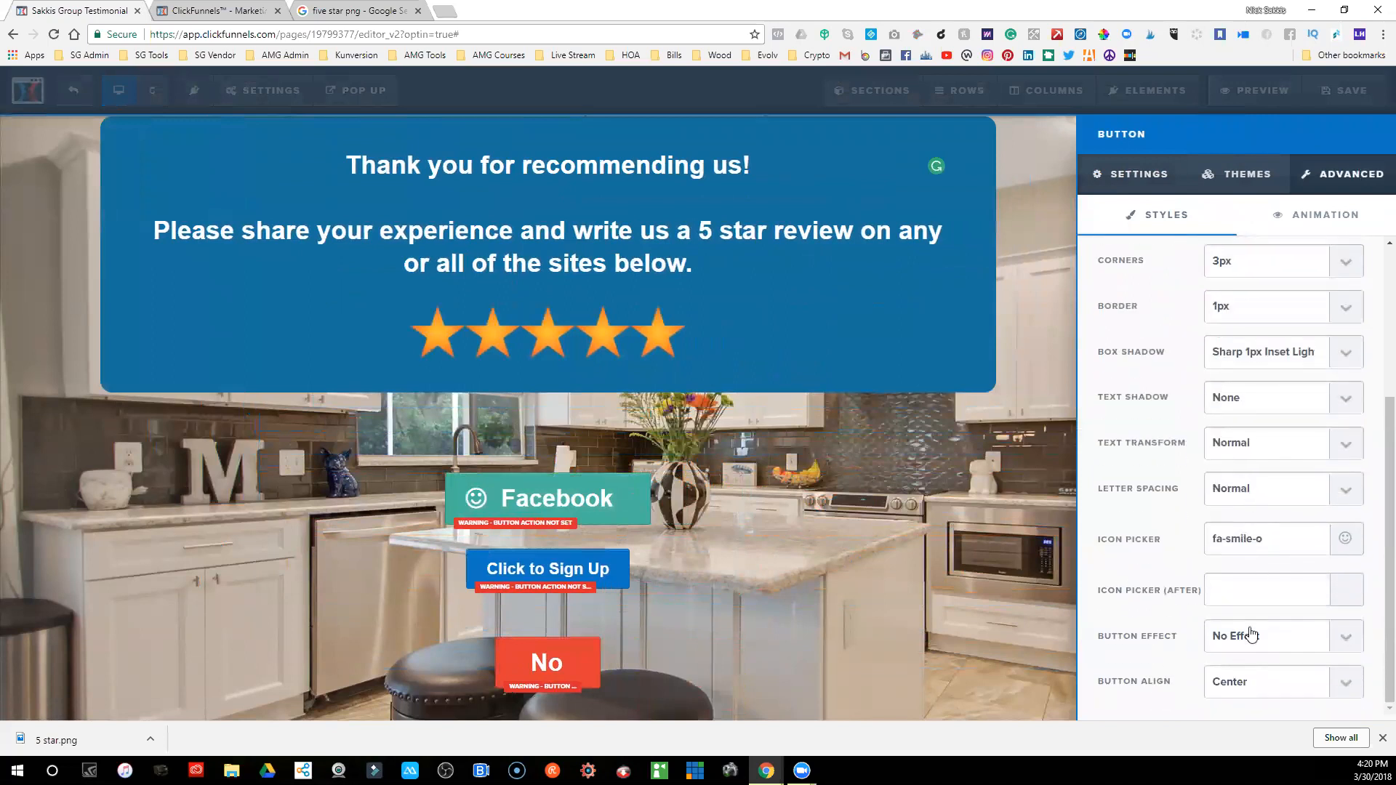
left_click(1307, 532)
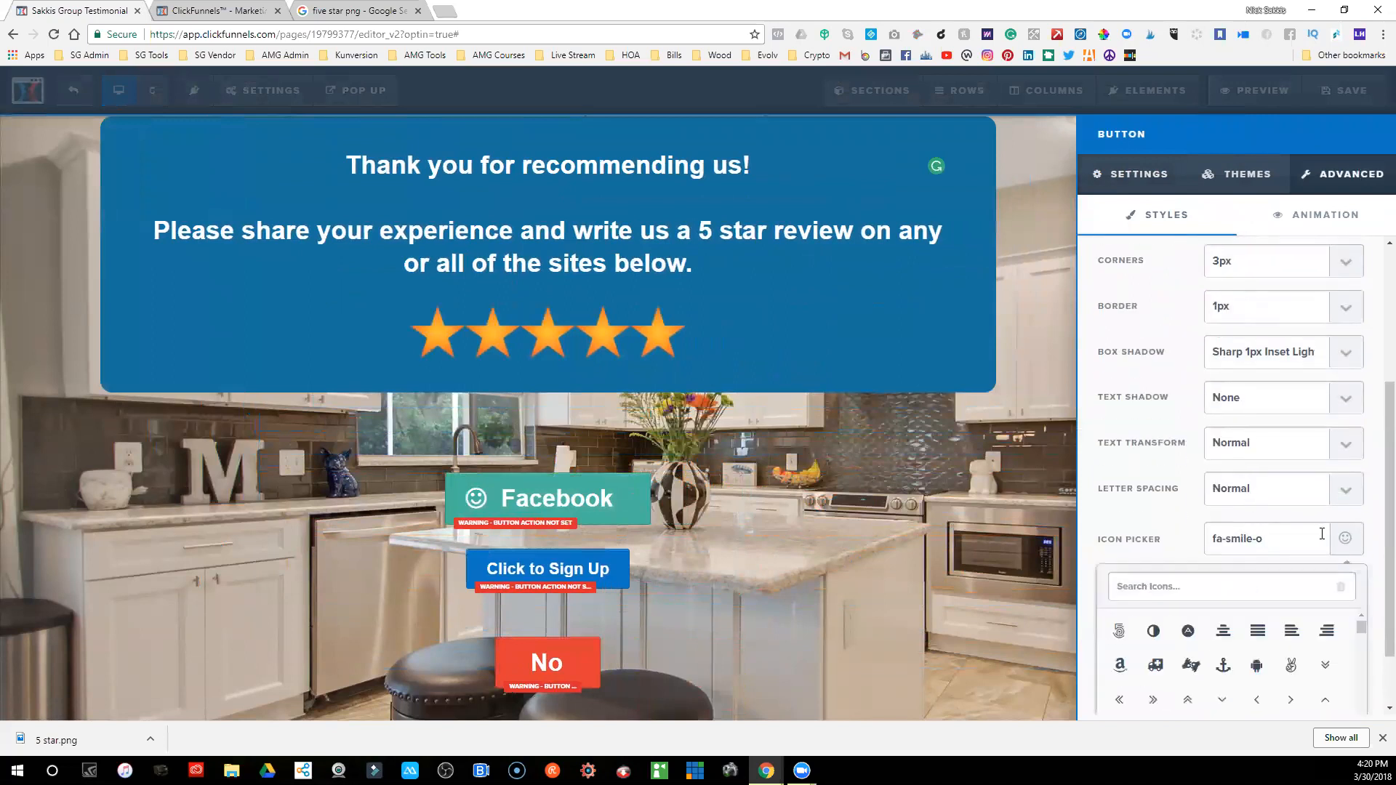
type("facebik")
key("BackSpace")
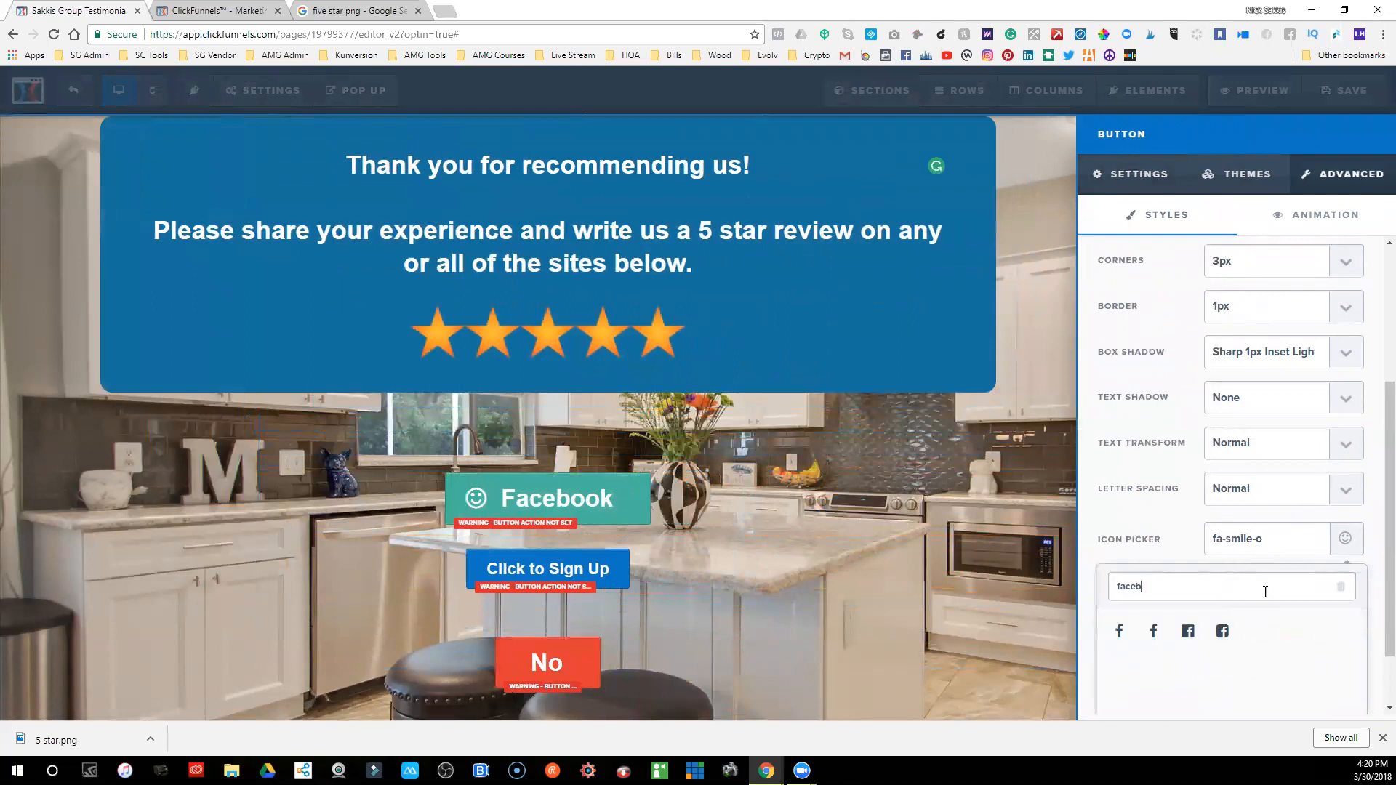
left_click(1222, 631)
- Change the "Click to Sign Up" button's text to "Google"
left_click(624, 560)
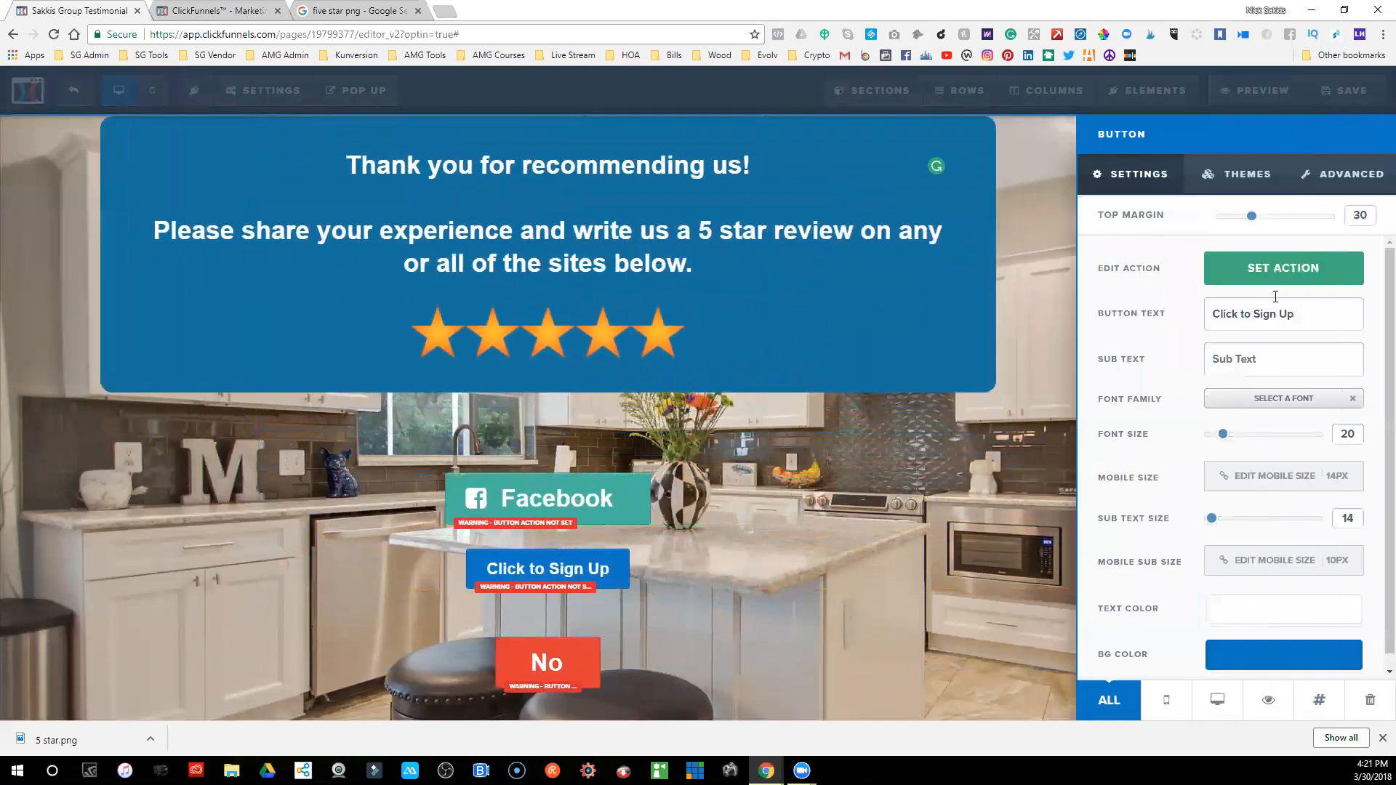
left_click_drag(1296, 315, 1182, 312)
type("Google")
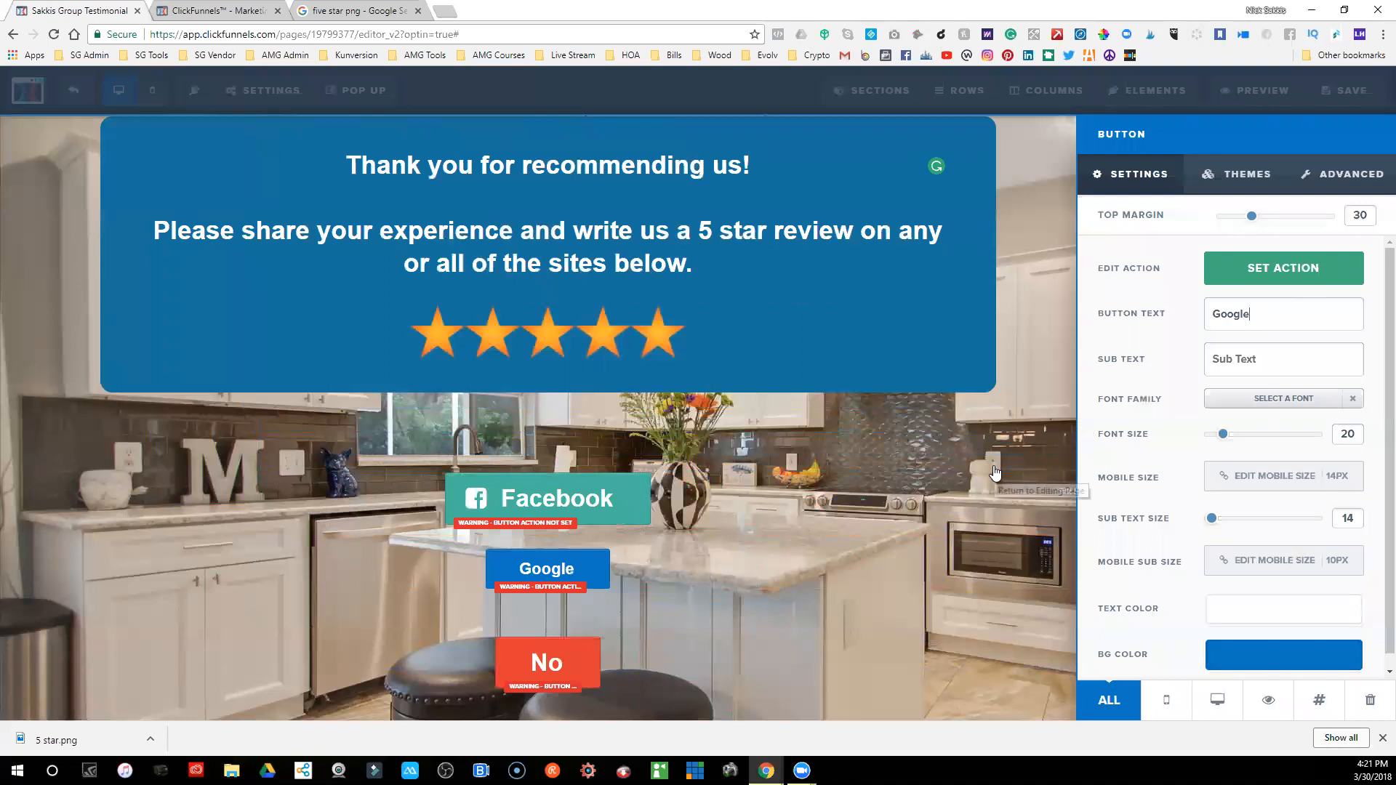
- Set the Google button's font size to 40
left_click(995, 473)
left_click(732, 569)
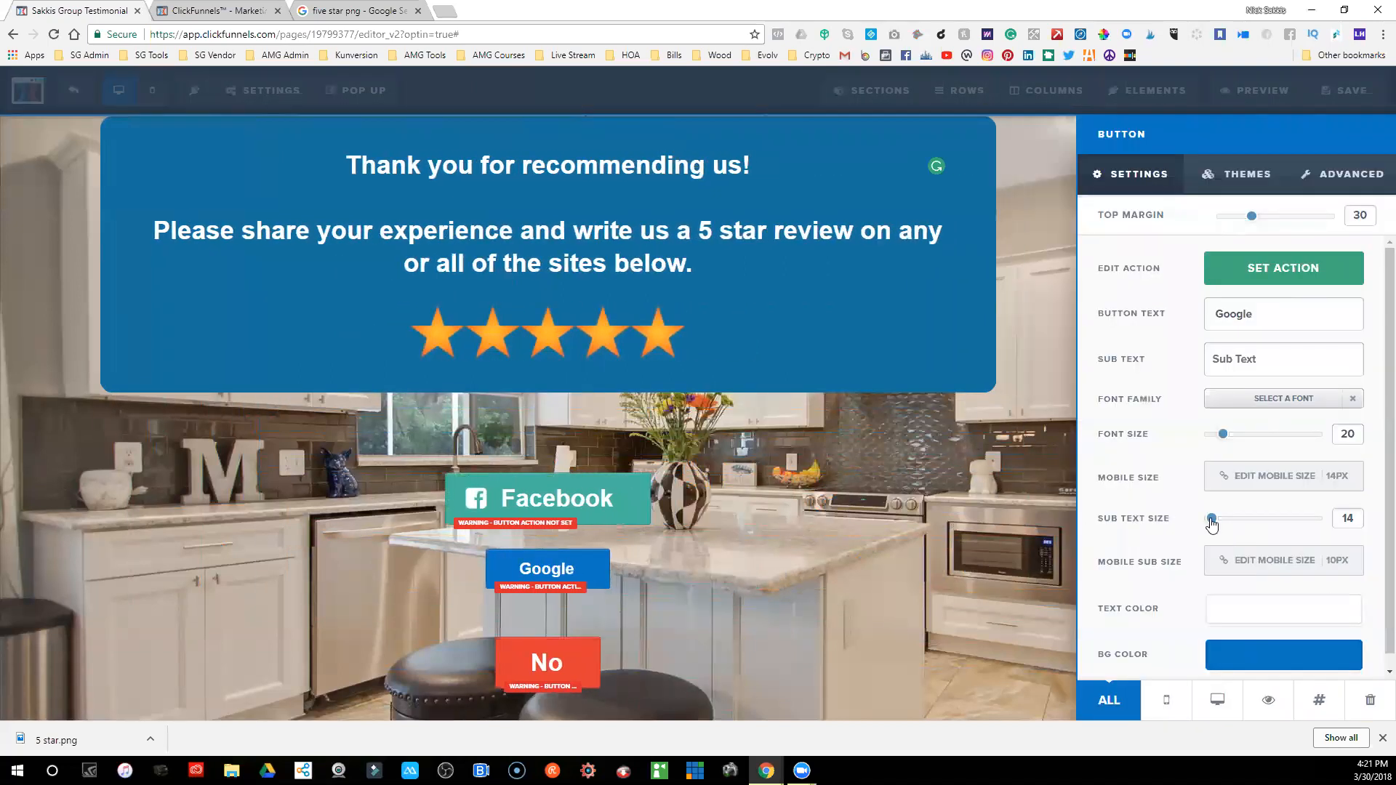
left_click_drag(1223, 442, 1262, 446)
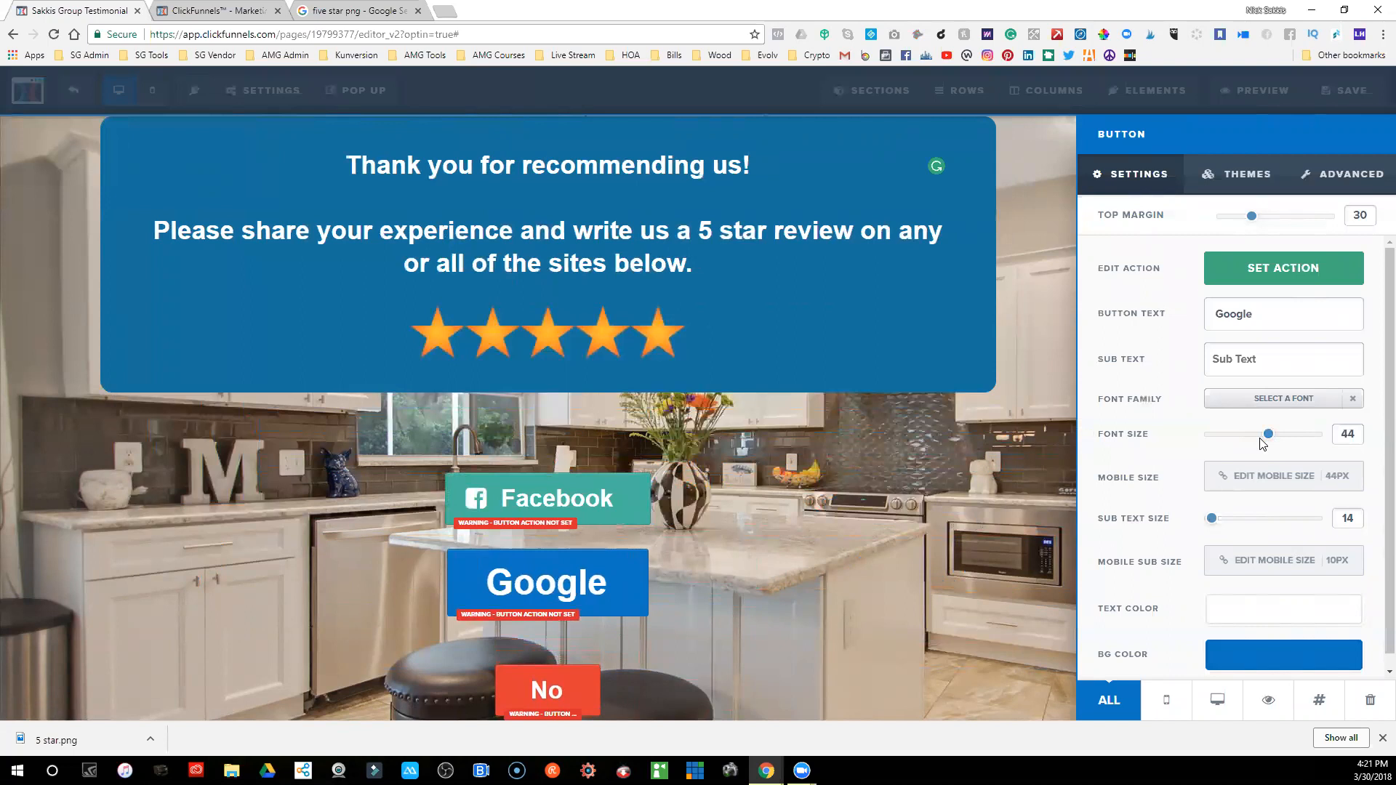
left_click_drag(1270, 435, 1262, 436)
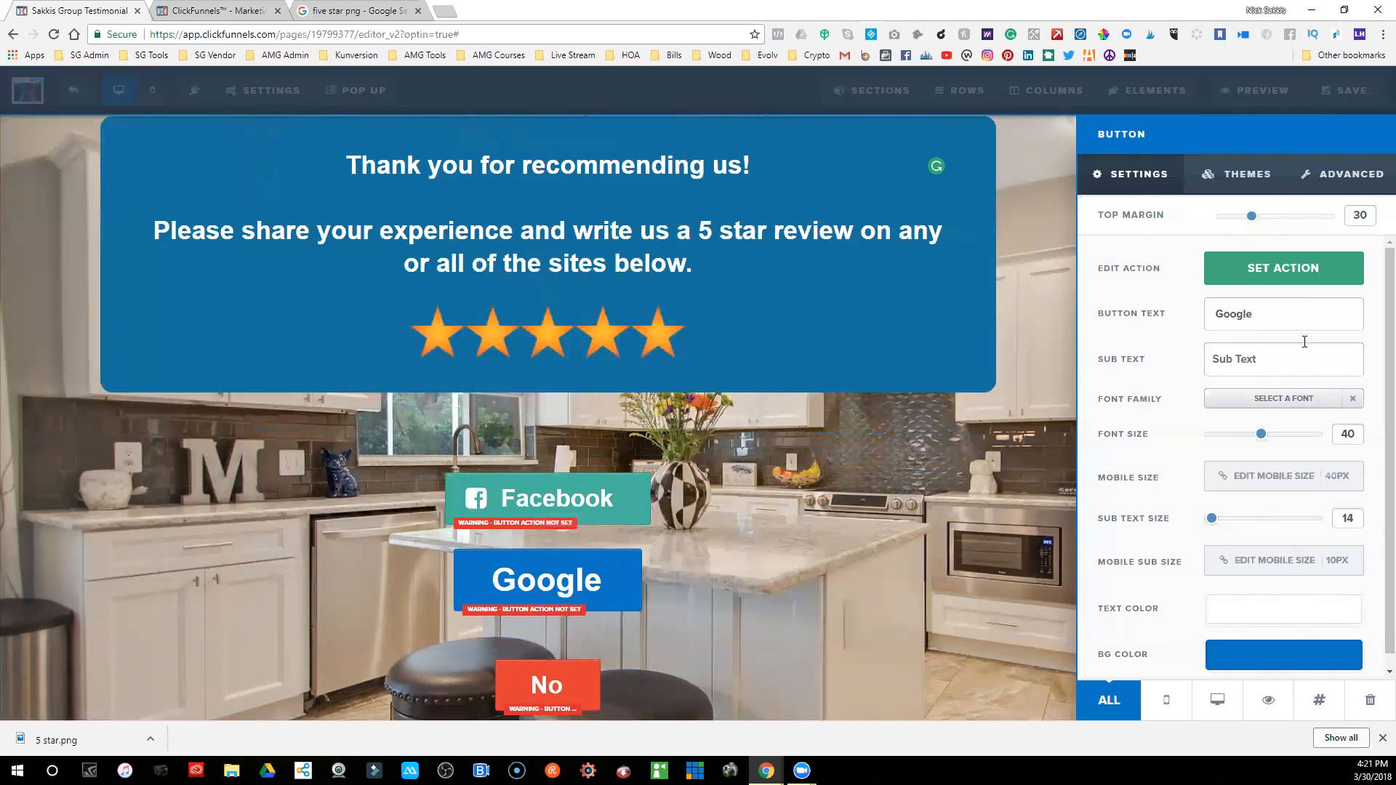
- Change the No button's text to "Zillow"
left_click(553, 718)
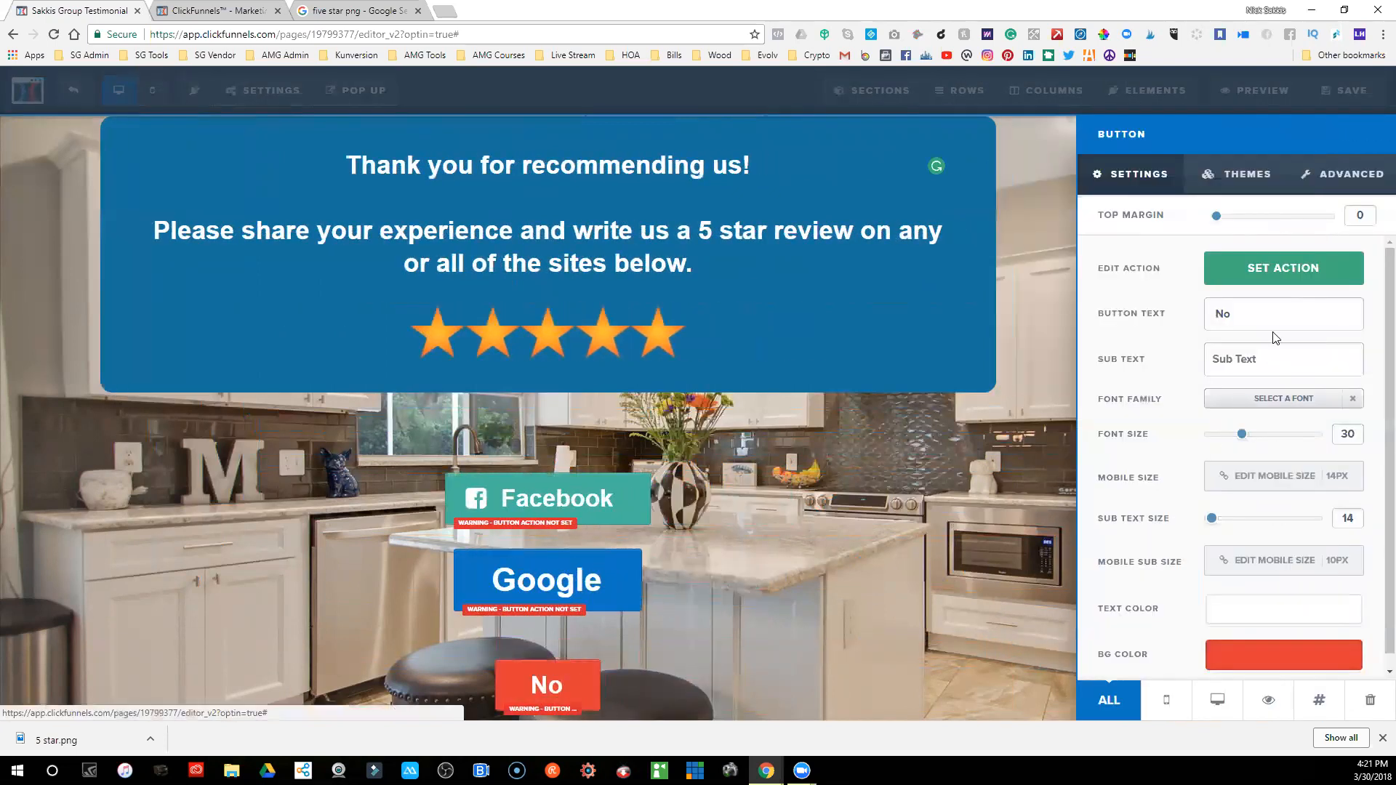
left_click(1270, 326)
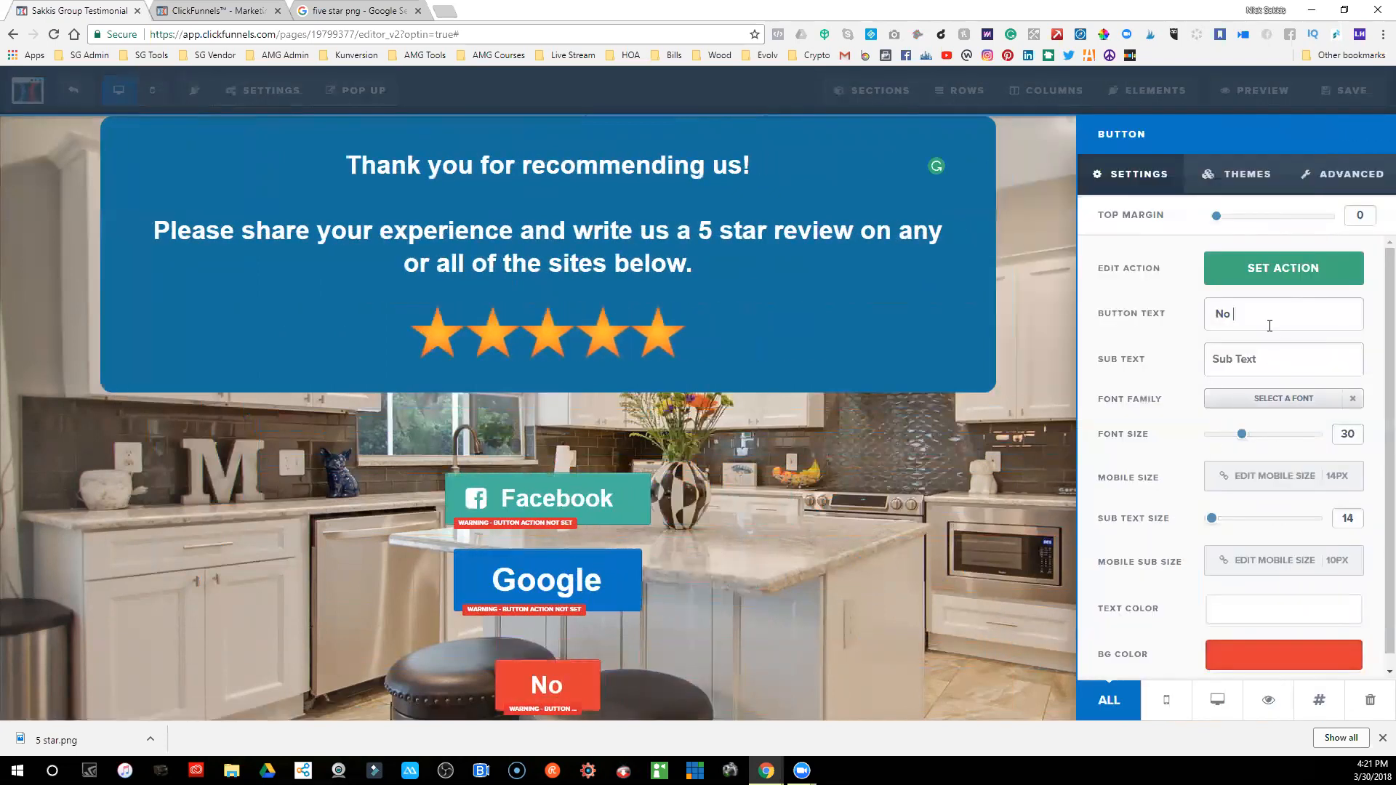
key("BackSpace")
key("BackSpace")
type("Z")
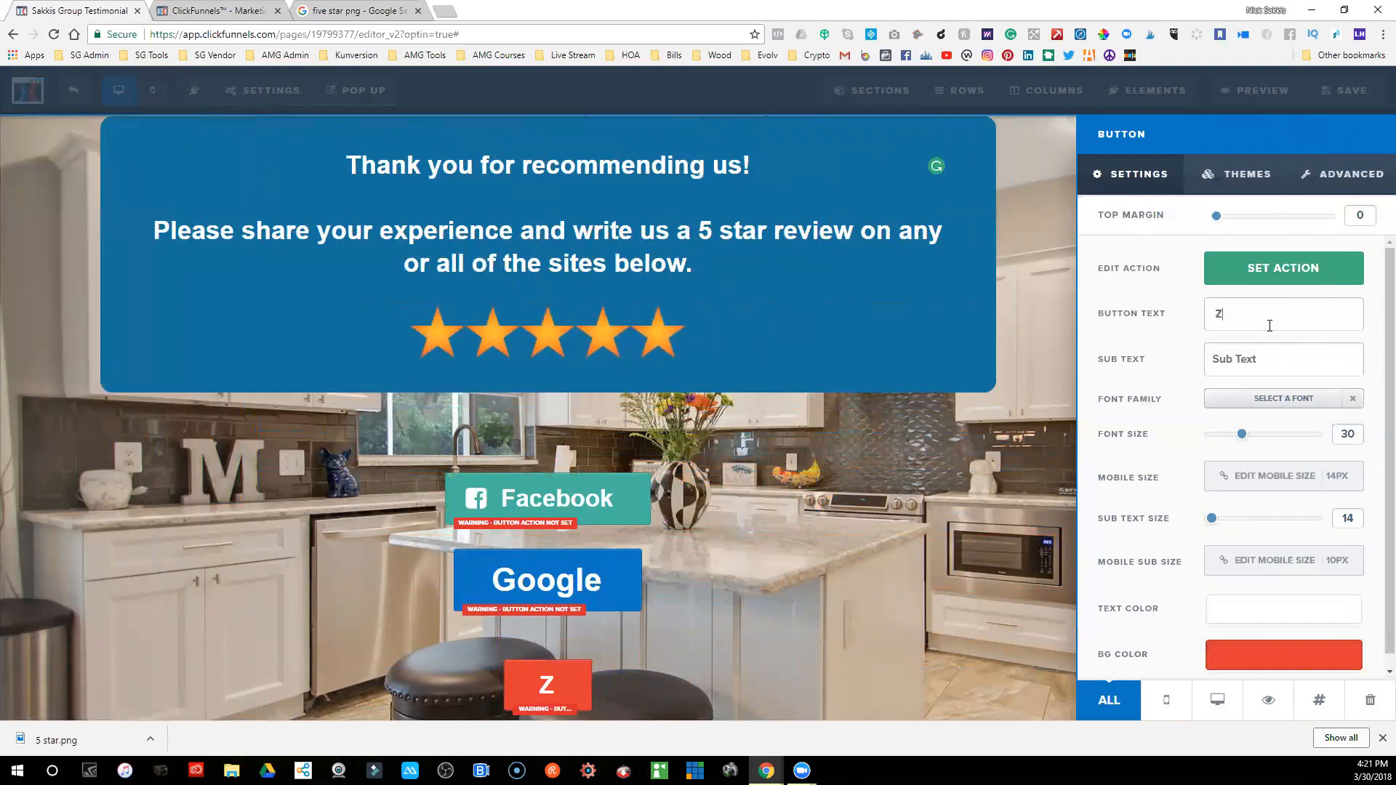
type("illow")
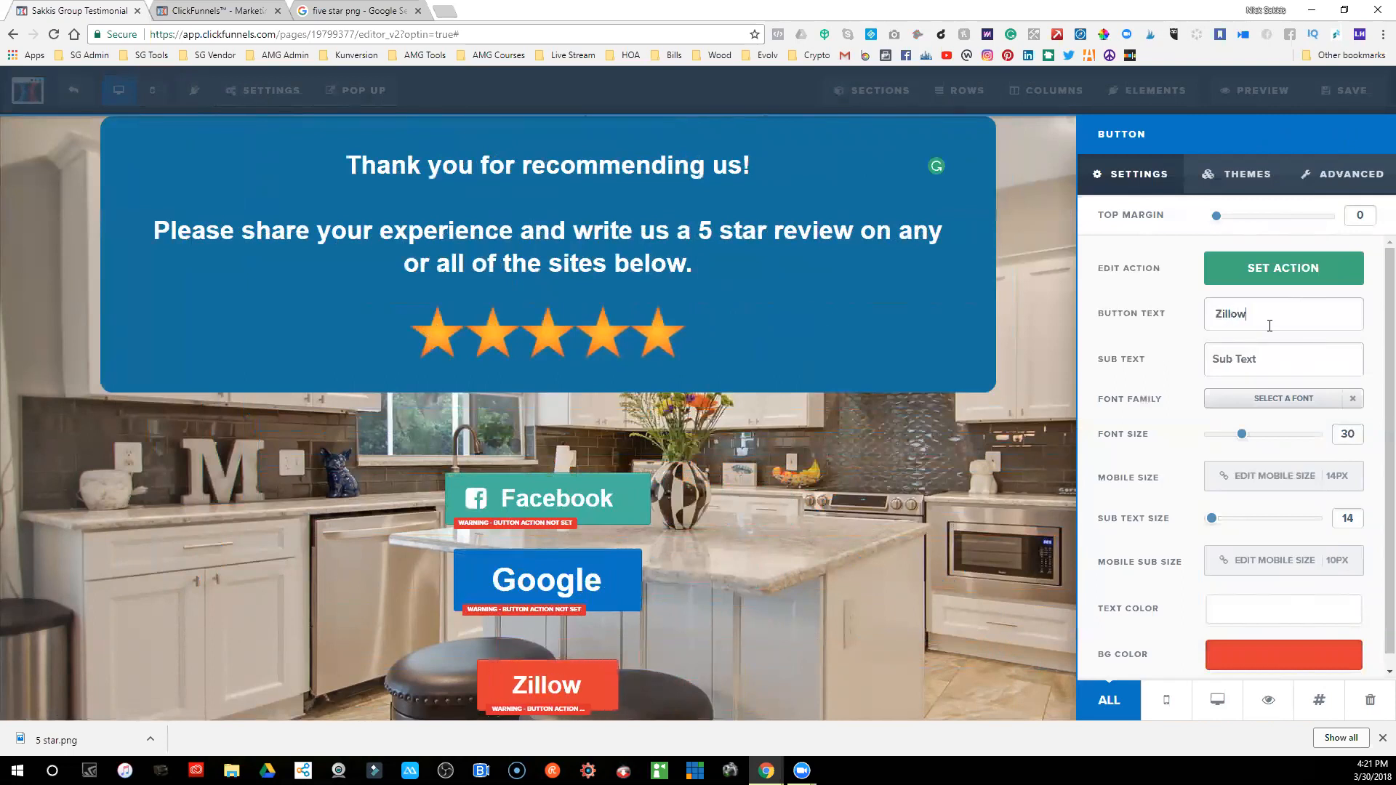
left_click(823, 516)
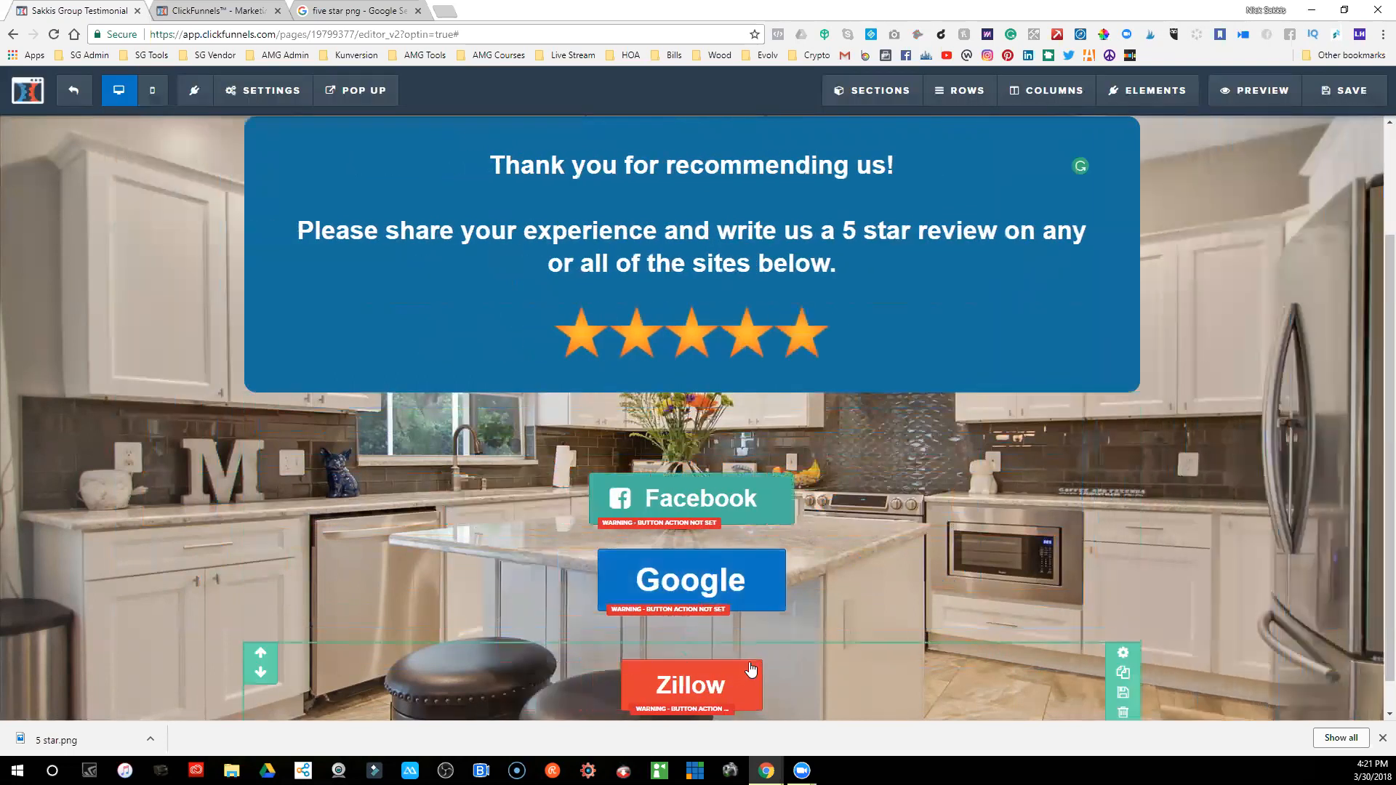
- Set the Zillow button's font size to 44
left_click(745, 668)
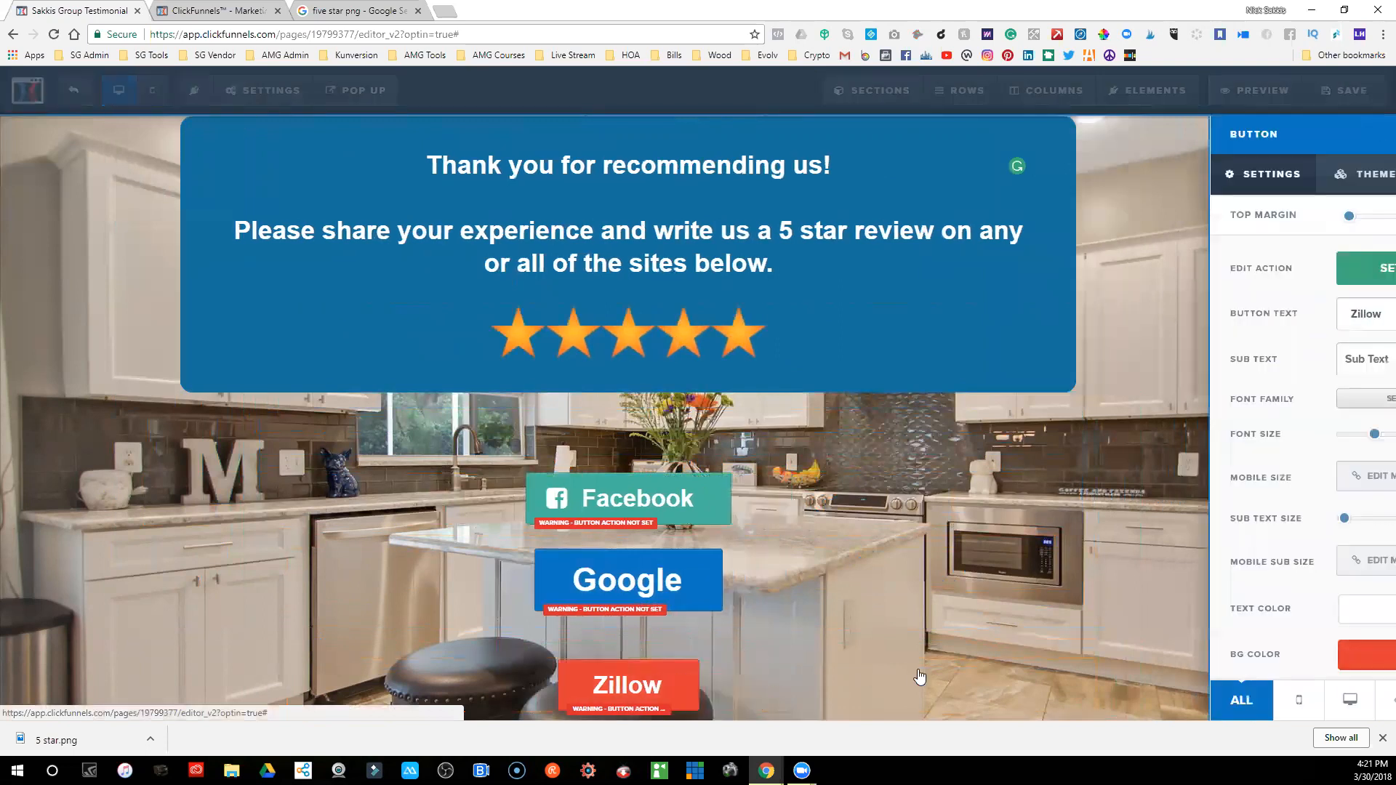
left_click(589, 674)
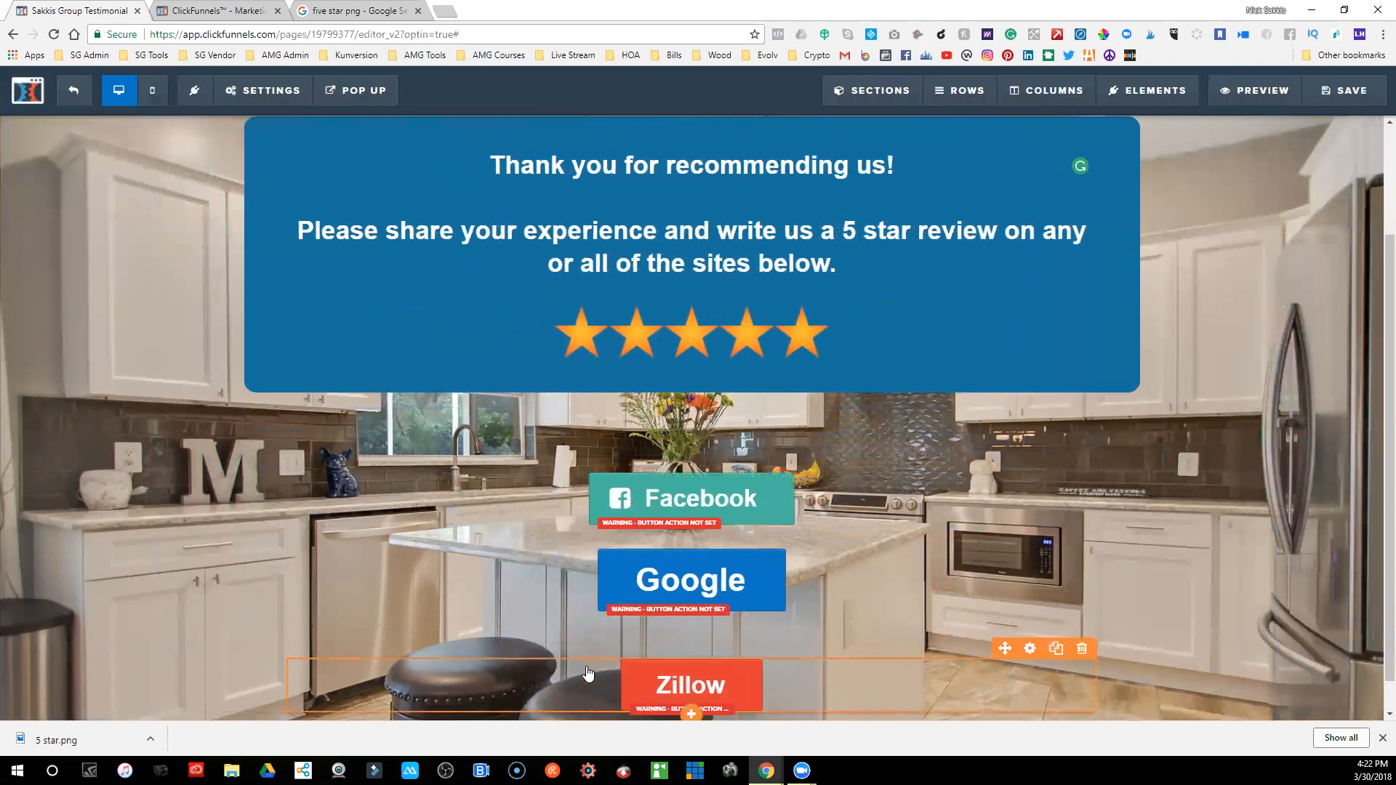
left_click(1030, 648)
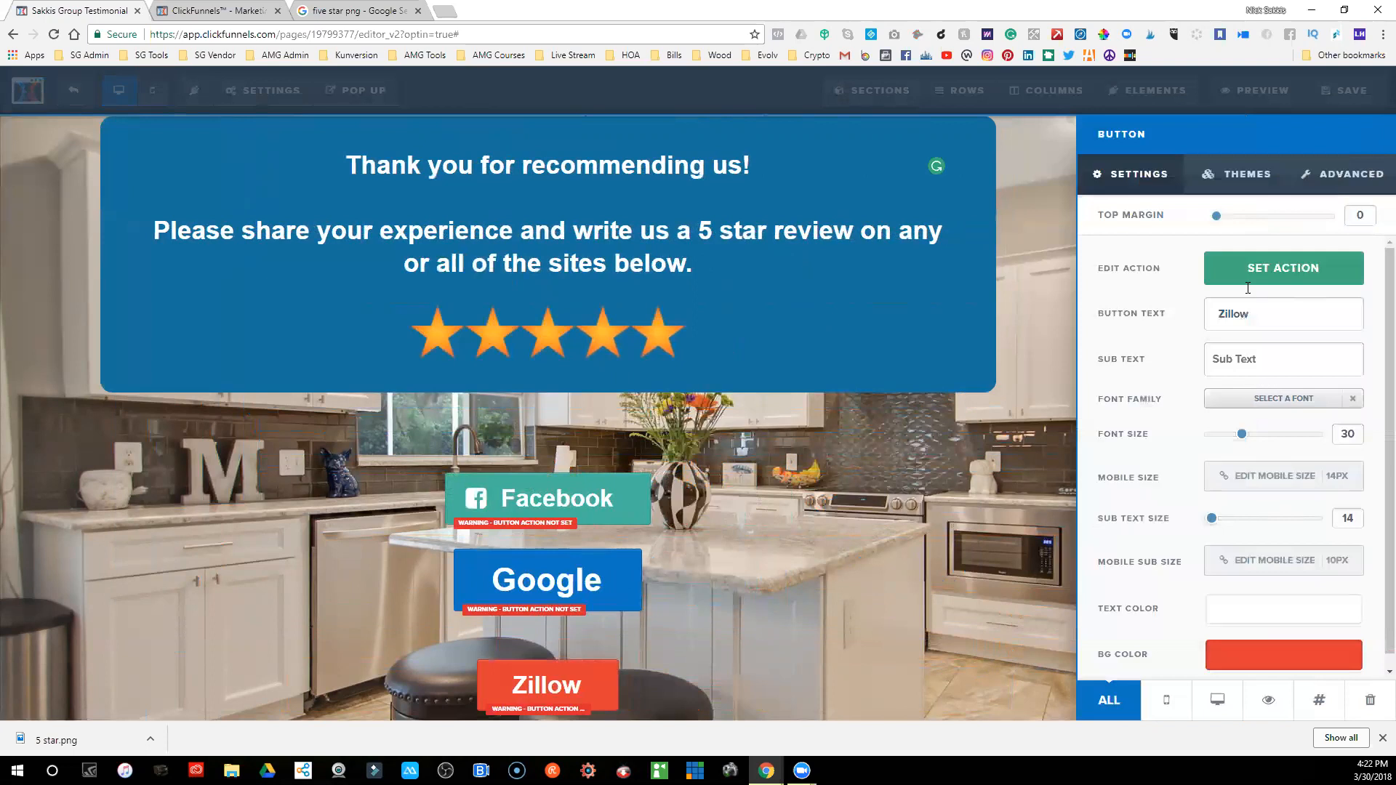
mouse_move(1241, 434)
left_mouse_down()
mouse_move(1229, 434)
mouse_move(1266, 436)
left_mouse_up()
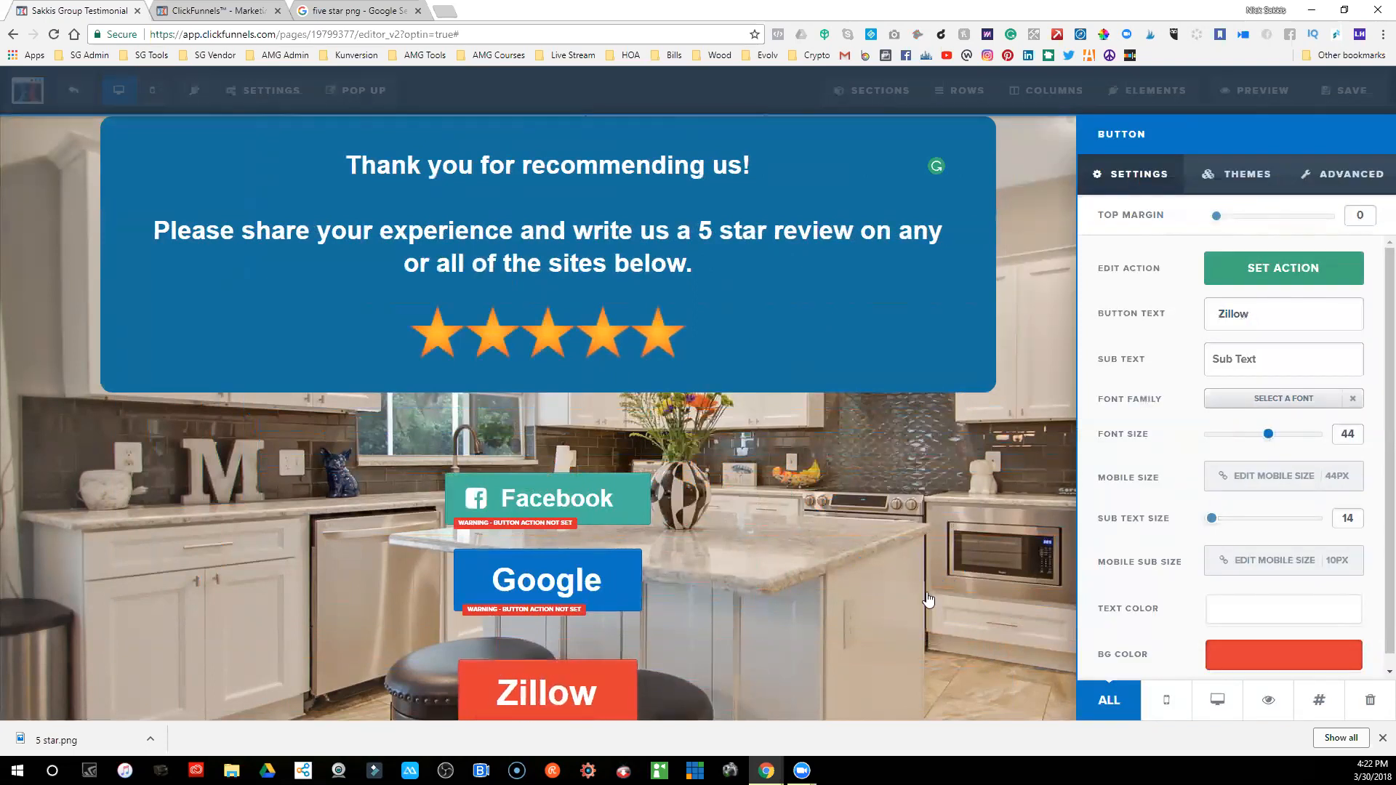
left_click(749, 609)
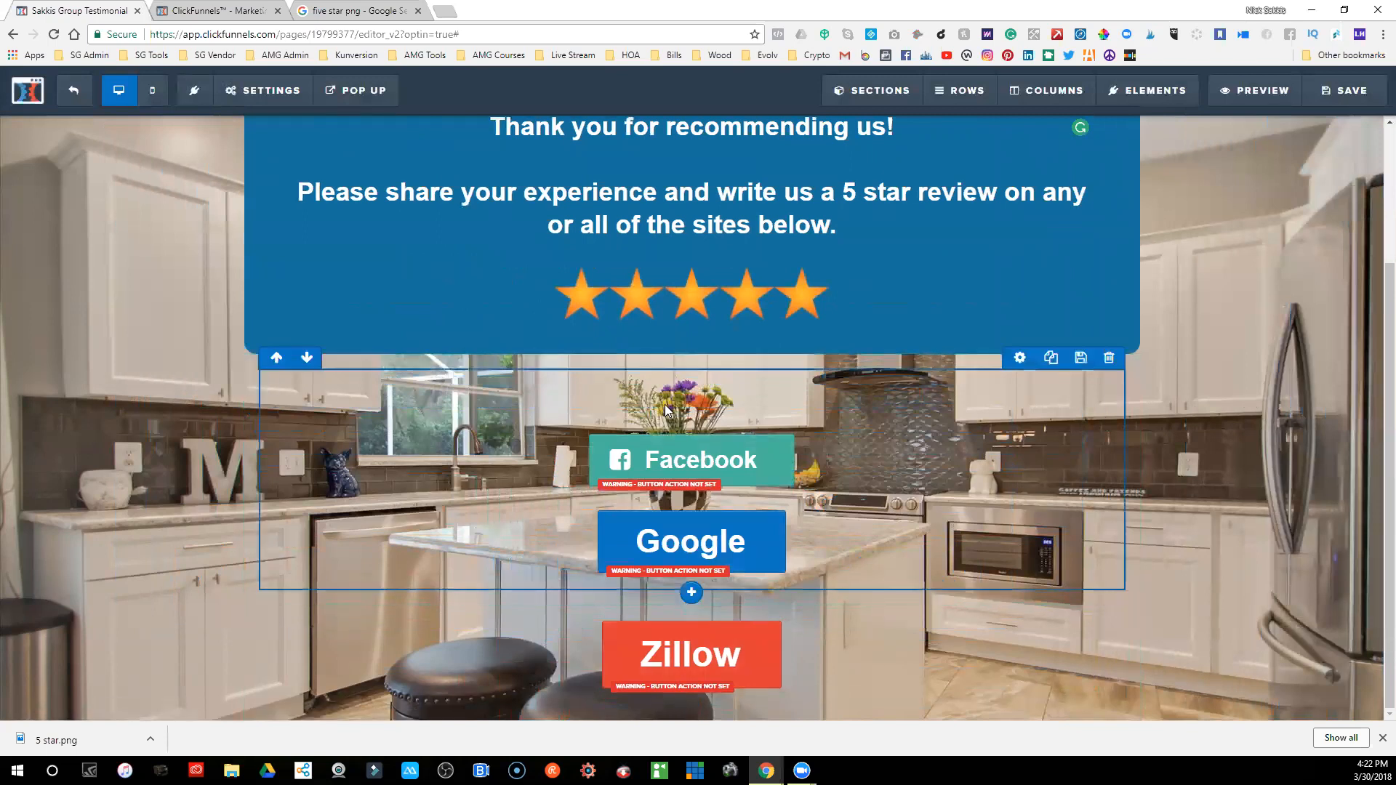
- Set the top padding of the row holding the Facebook and Google buttons to 35
left_click(1021, 358)
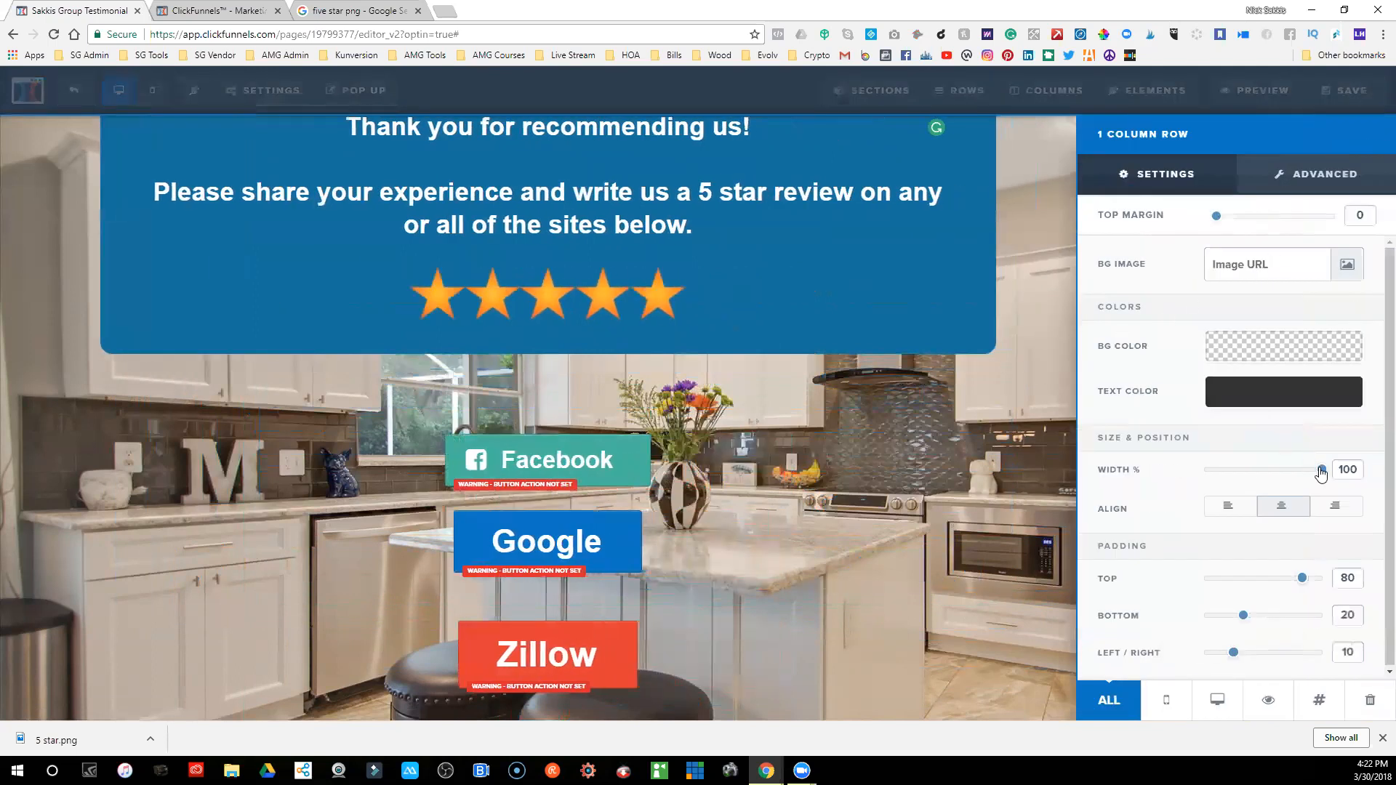
left_click_drag(1302, 582, 1260, 586)
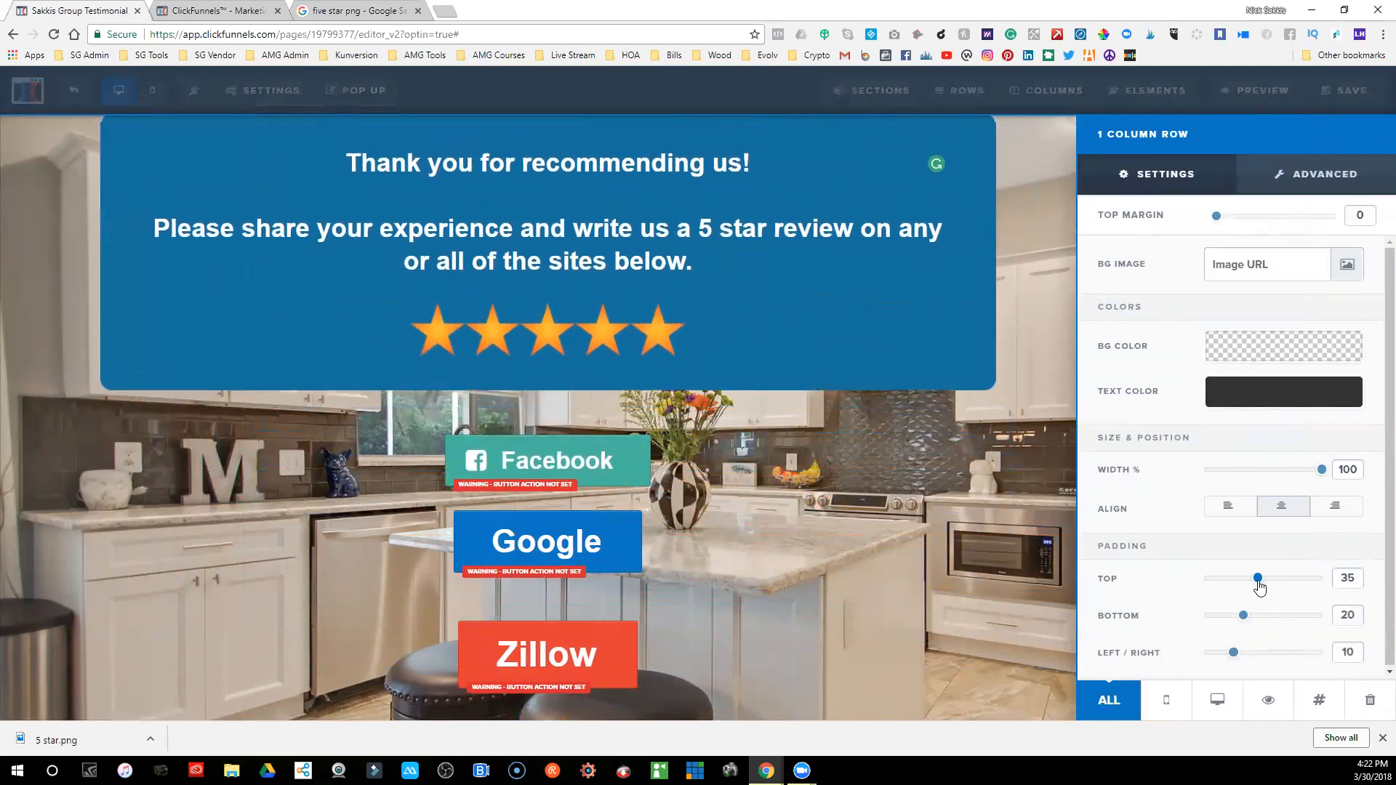
left_click(567, 627)
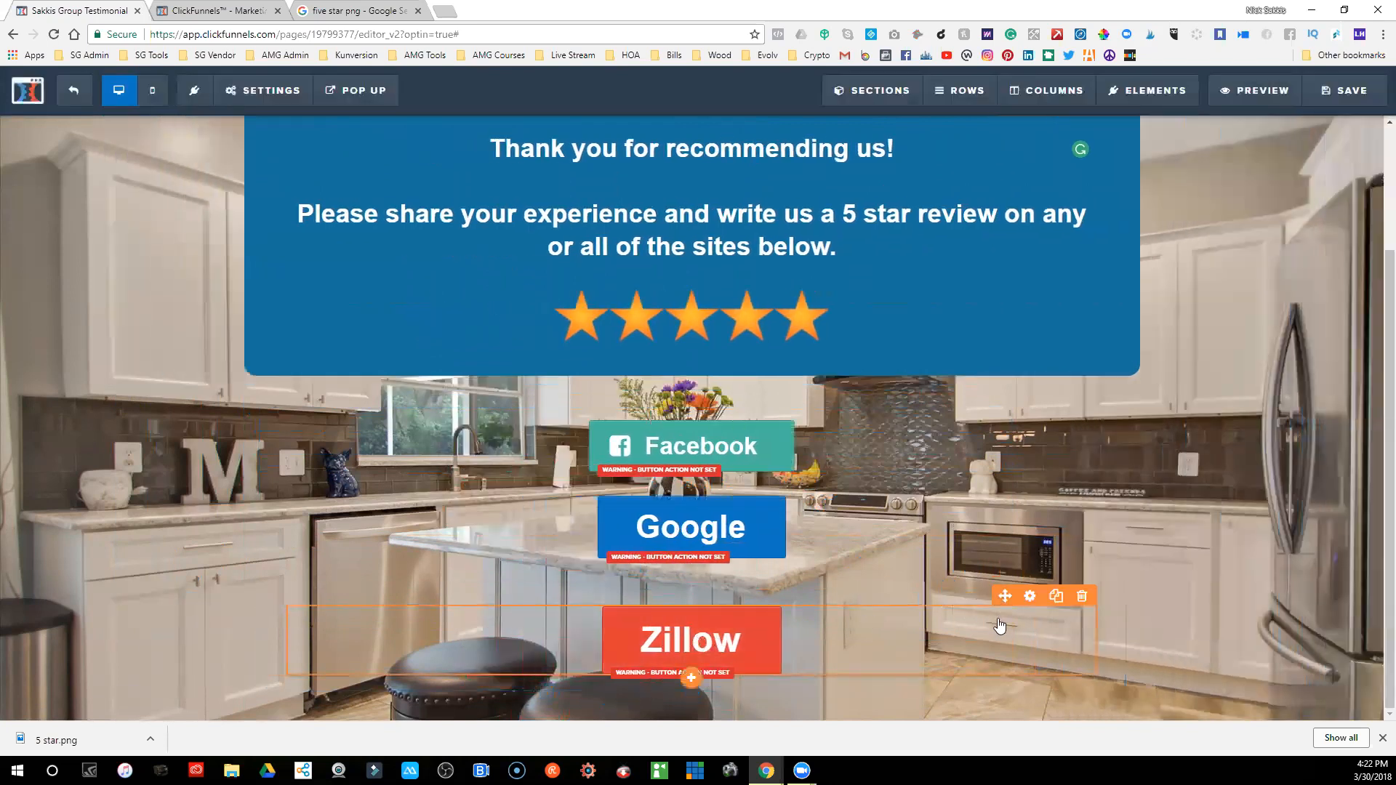
- Reduce the top padding of the section containing the Zillow button to bring it closer to the Google button
left_click(1030, 597)
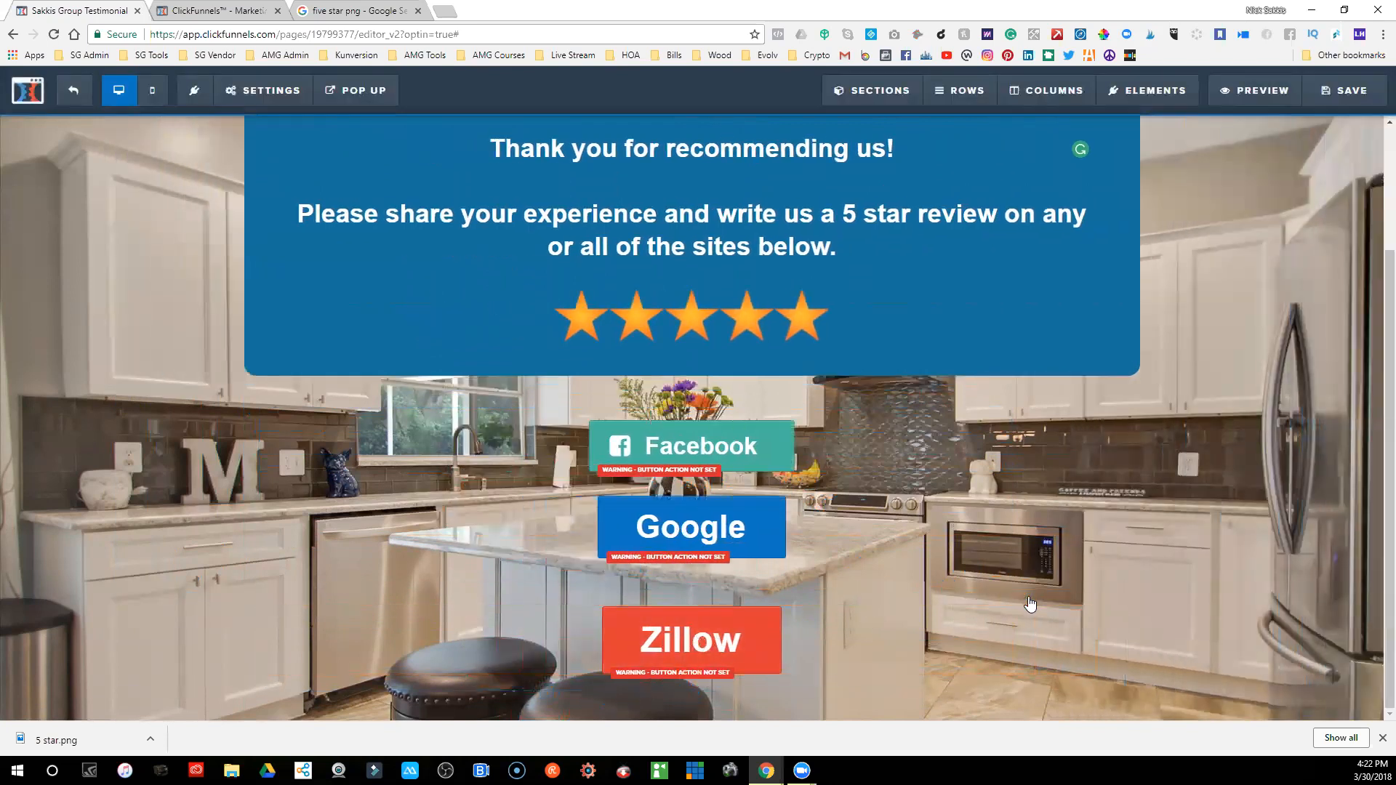
left_click(875, 564)
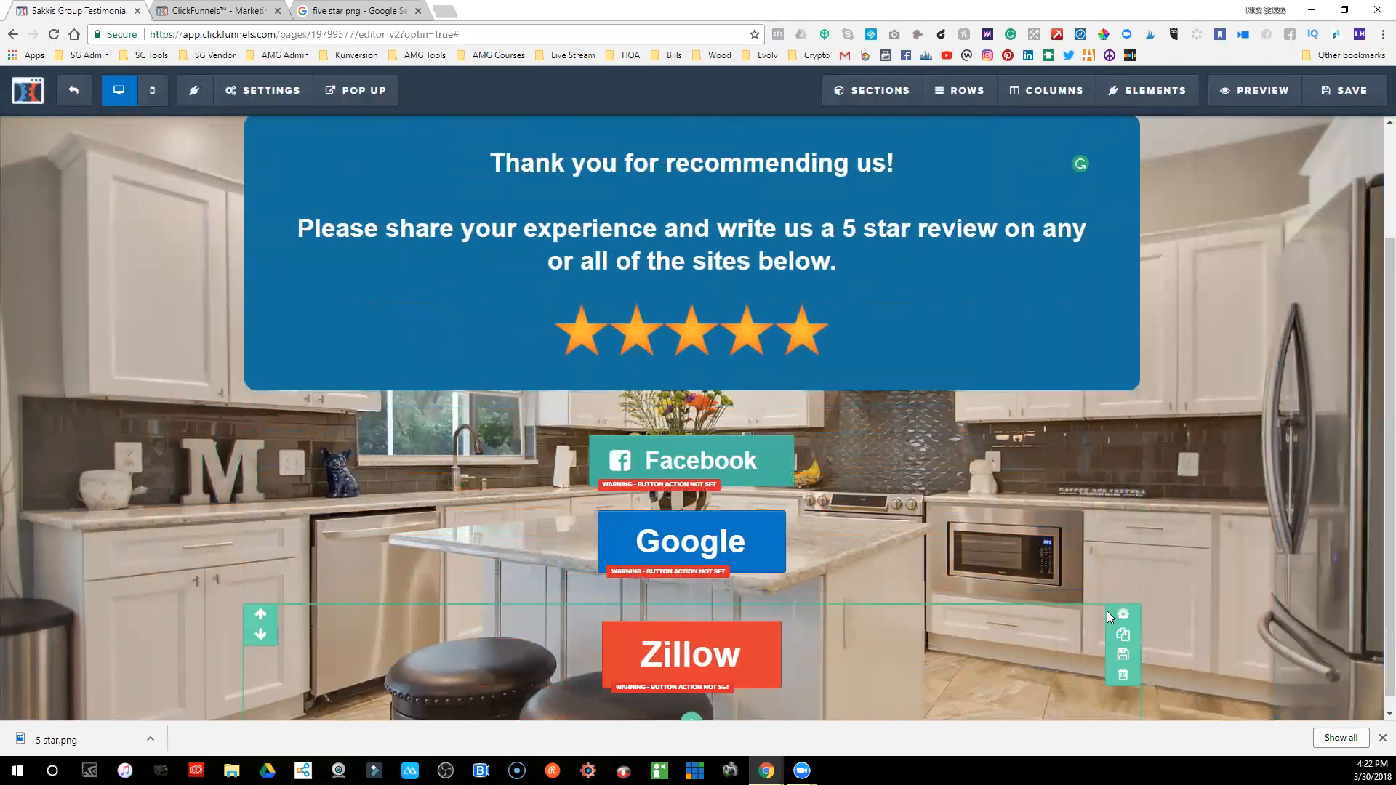
left_click(1123, 618)
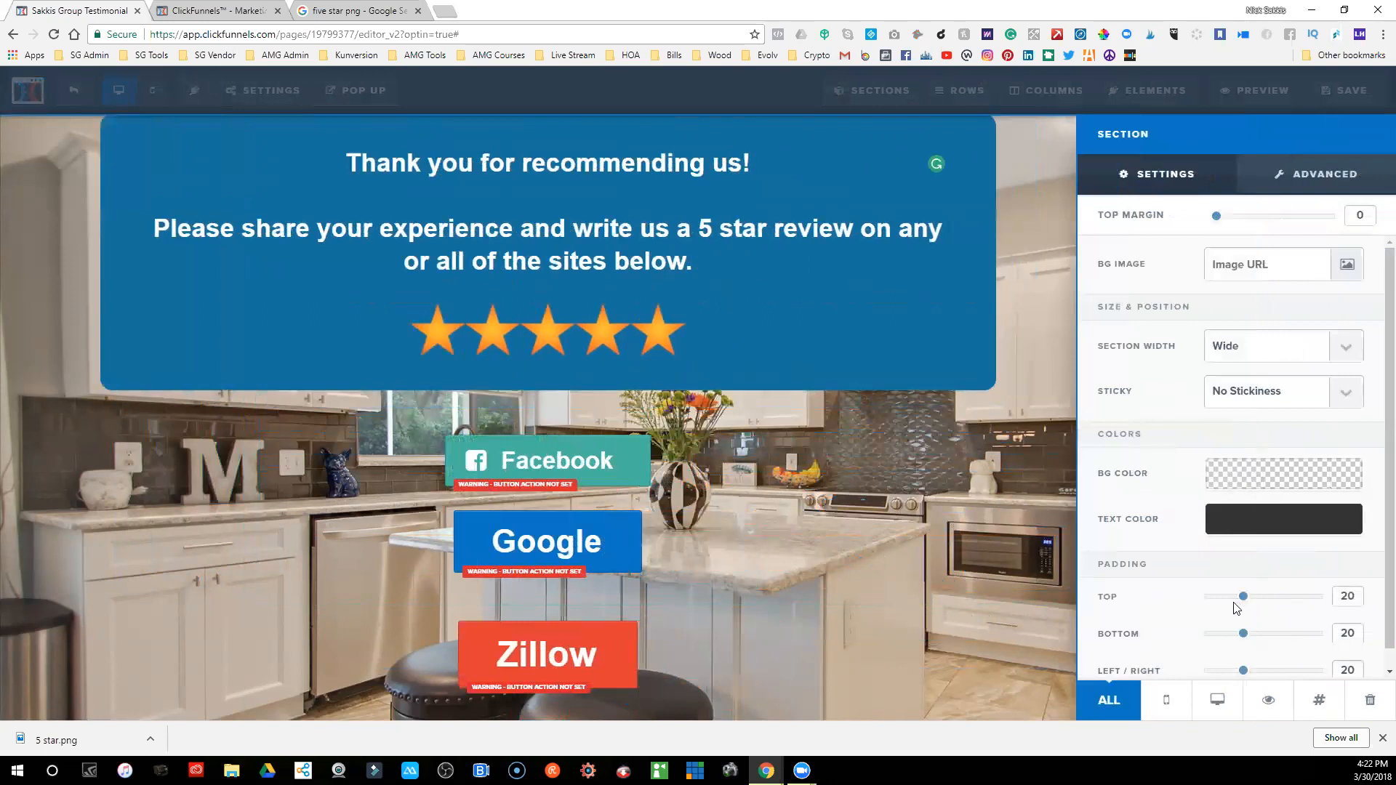
left_click_drag(1243, 605, 1217, 607)
- Try to add an icon to the Google button, searching the icon picker for "google" and "www"
left_click(780, 560)
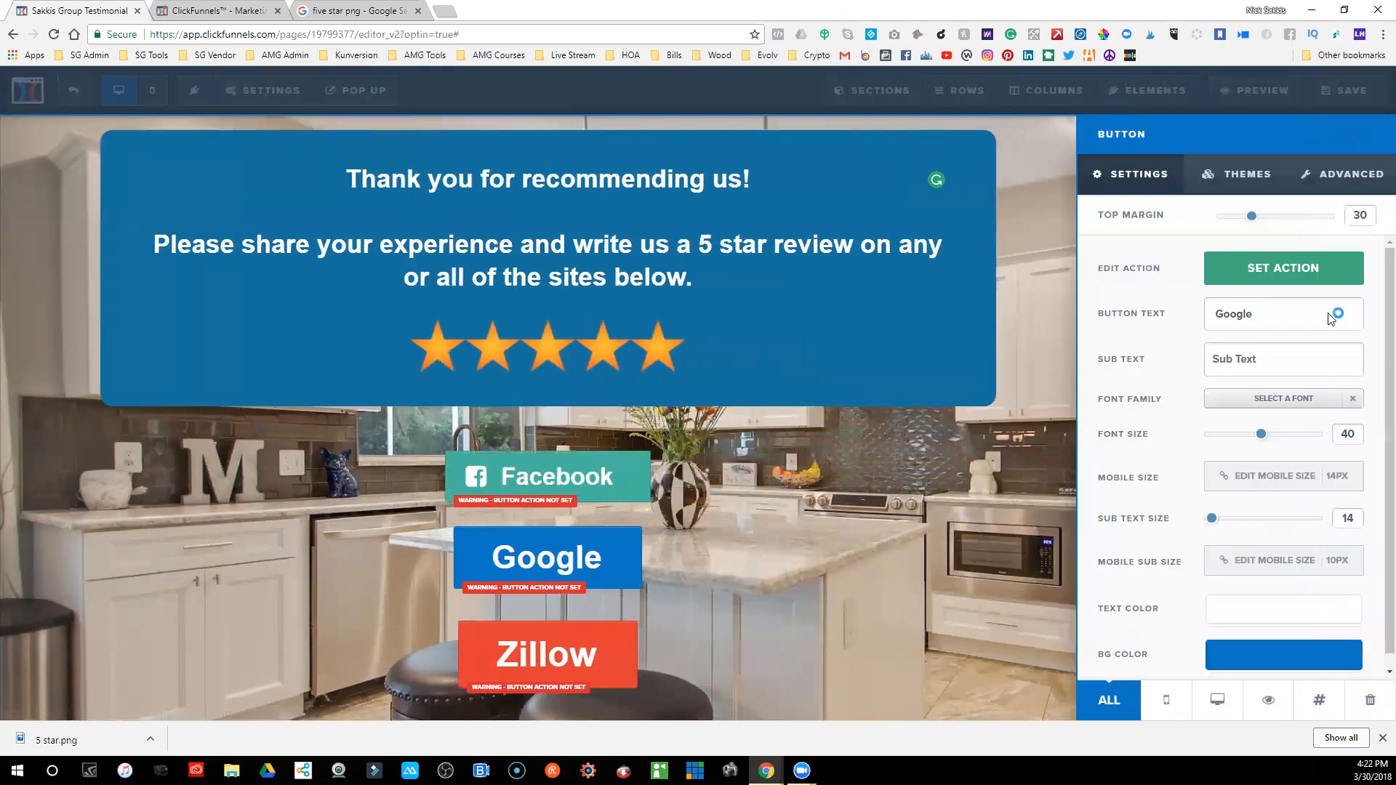
left_click(1326, 187)
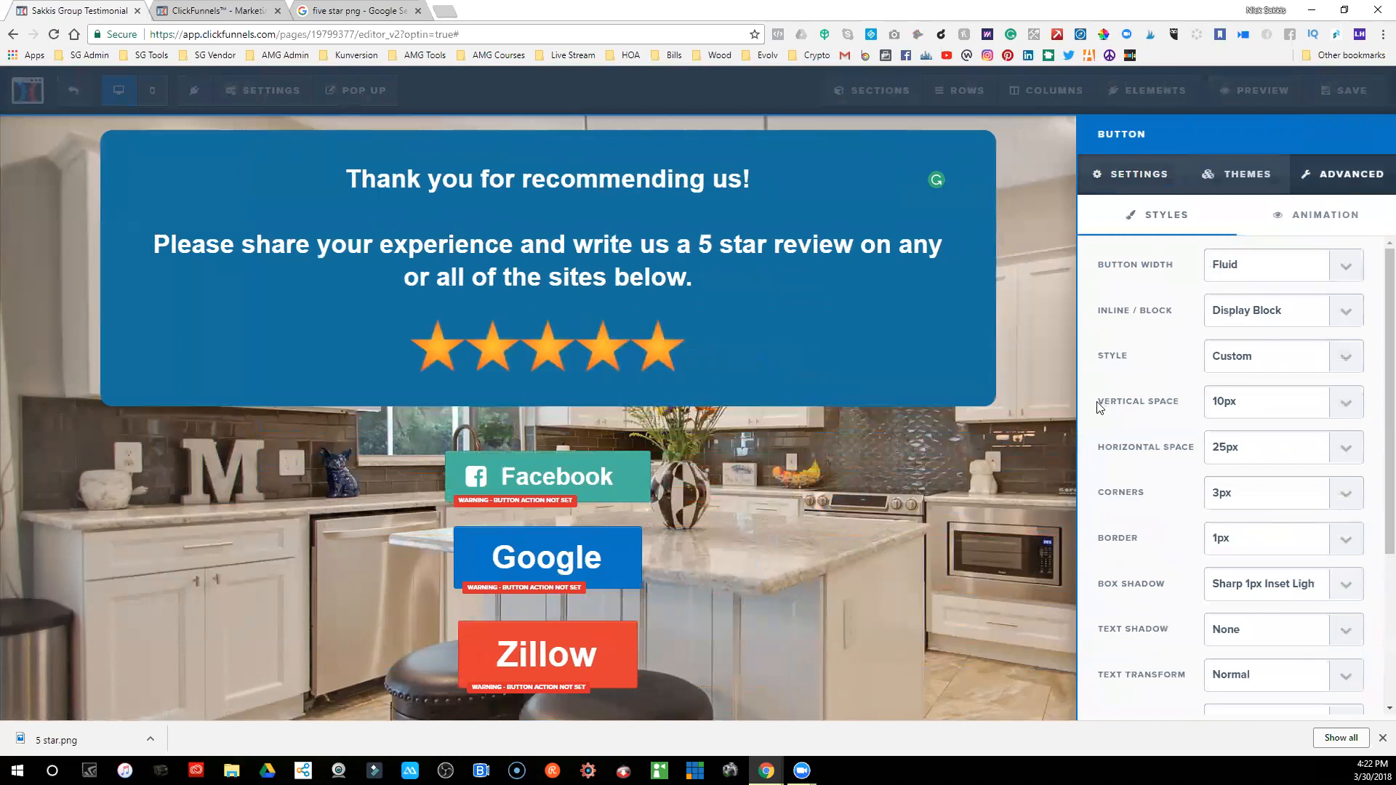
scroll(1135, 462, "down", 3)
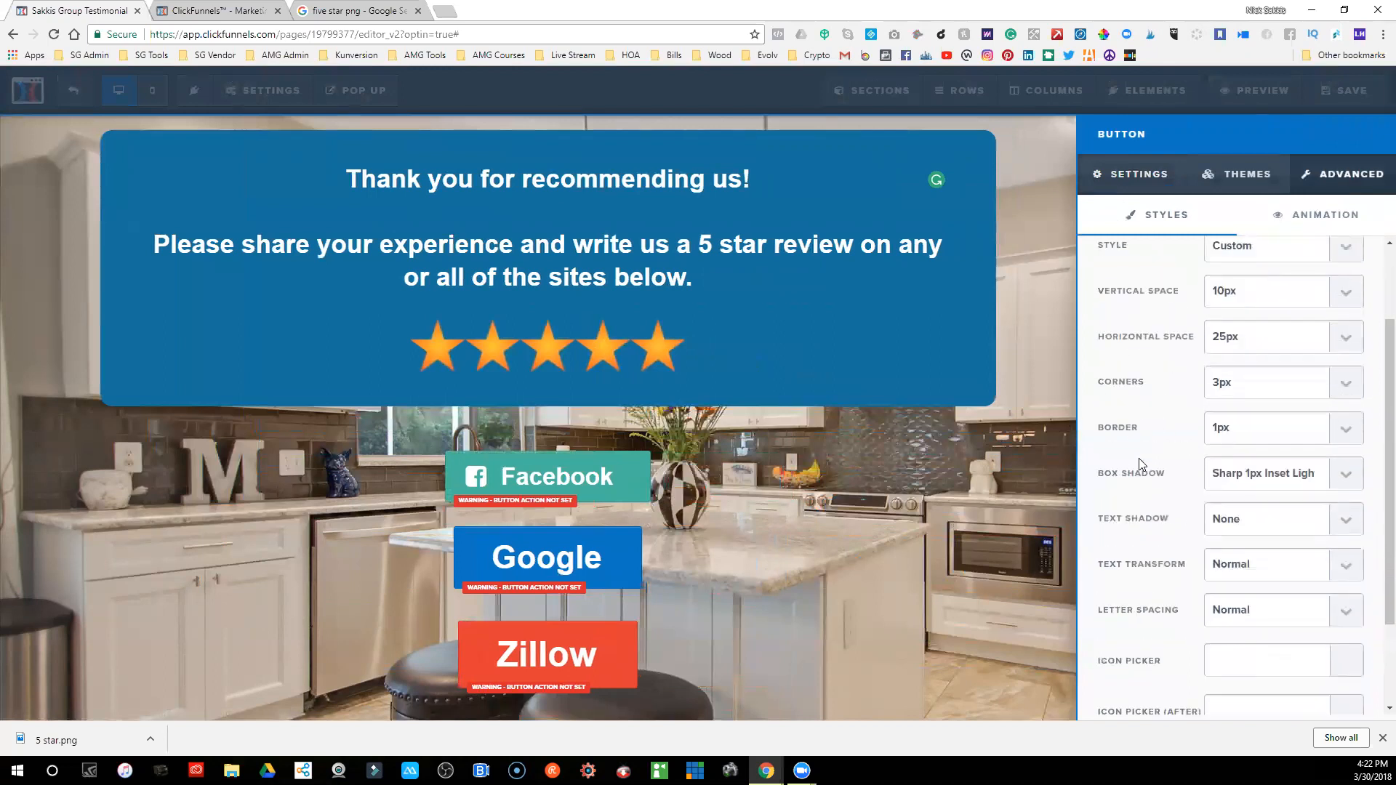
left_click(1331, 643)
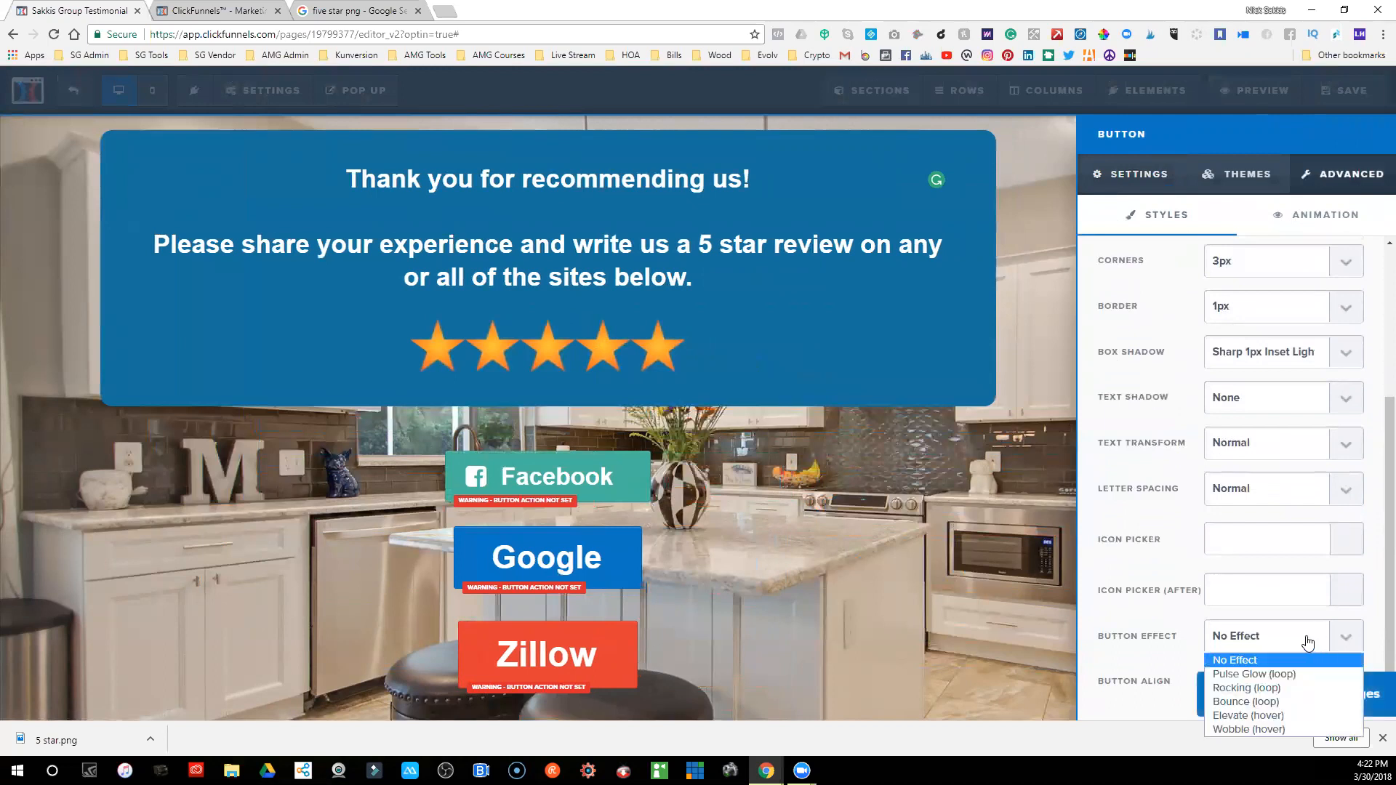
left_click(1251, 547)
left_click(1251, 547)
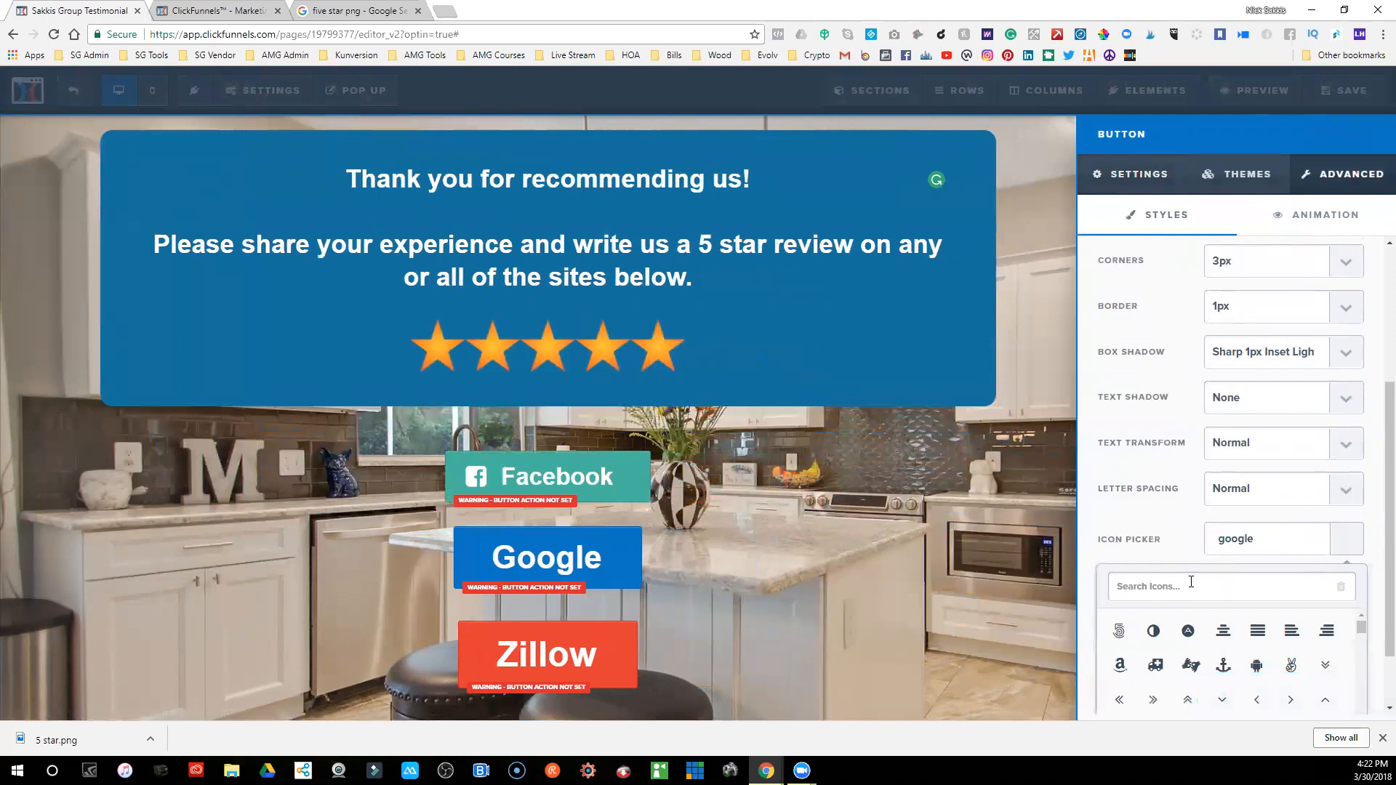
scroll(1175, 596, "down", 5)
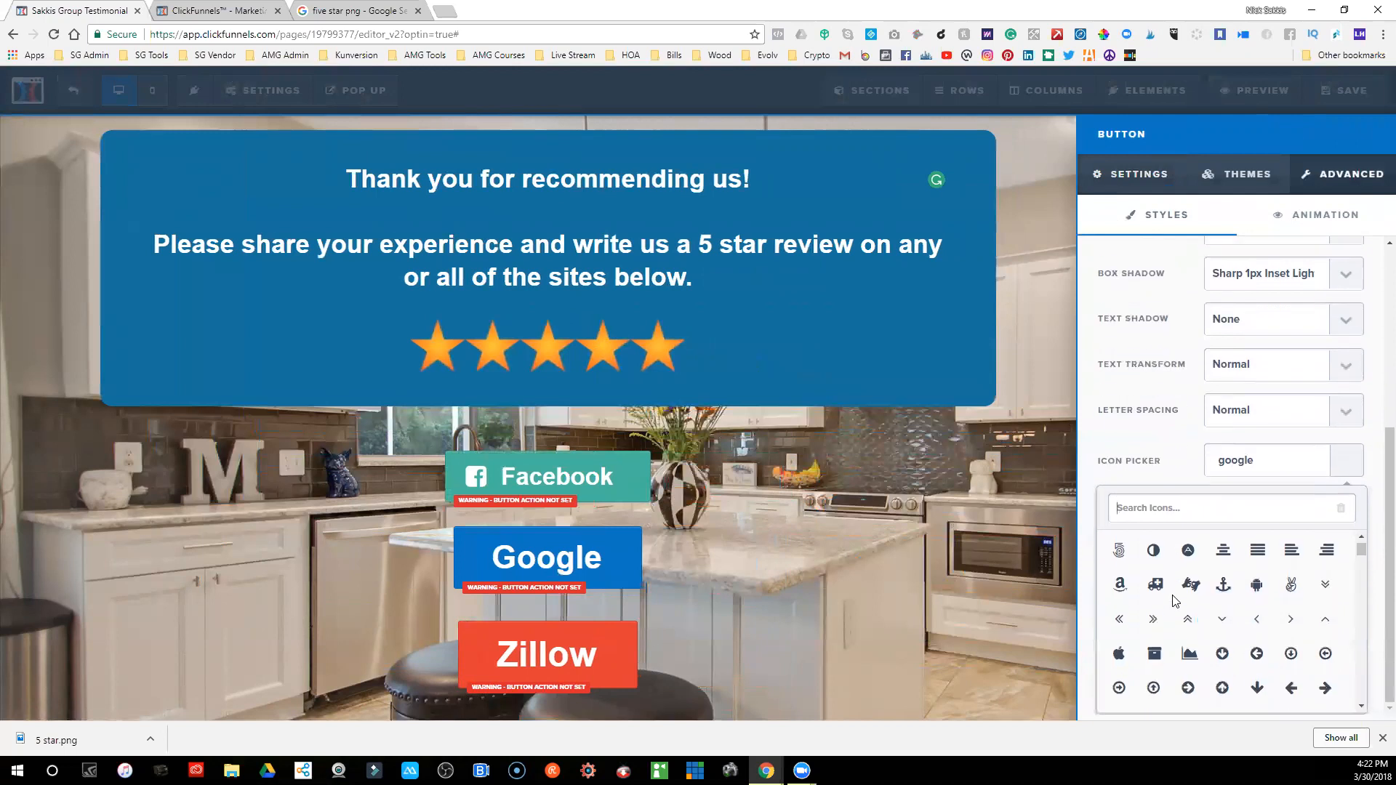
scroll(1178, 602, "up", 5)
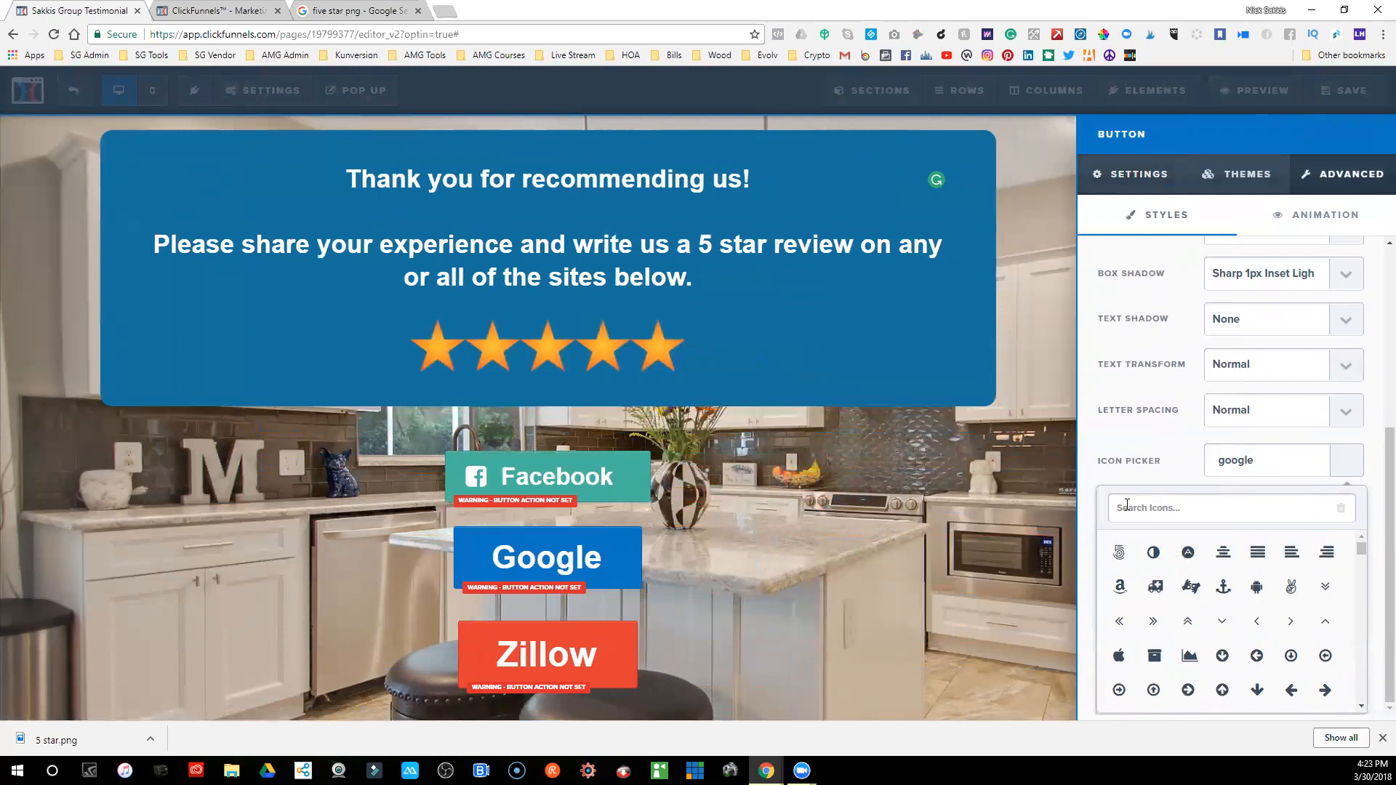
type("www")
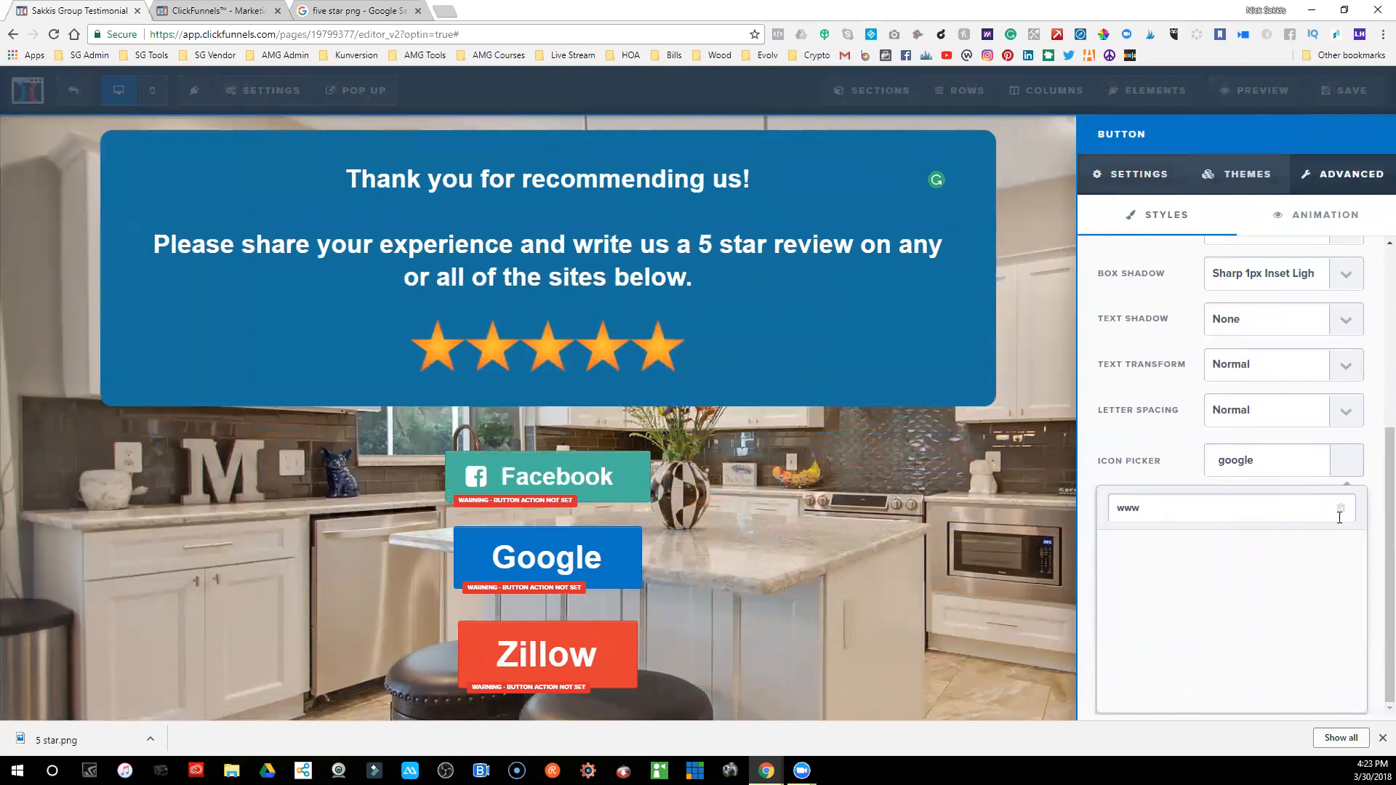
left_click(1147, 480)
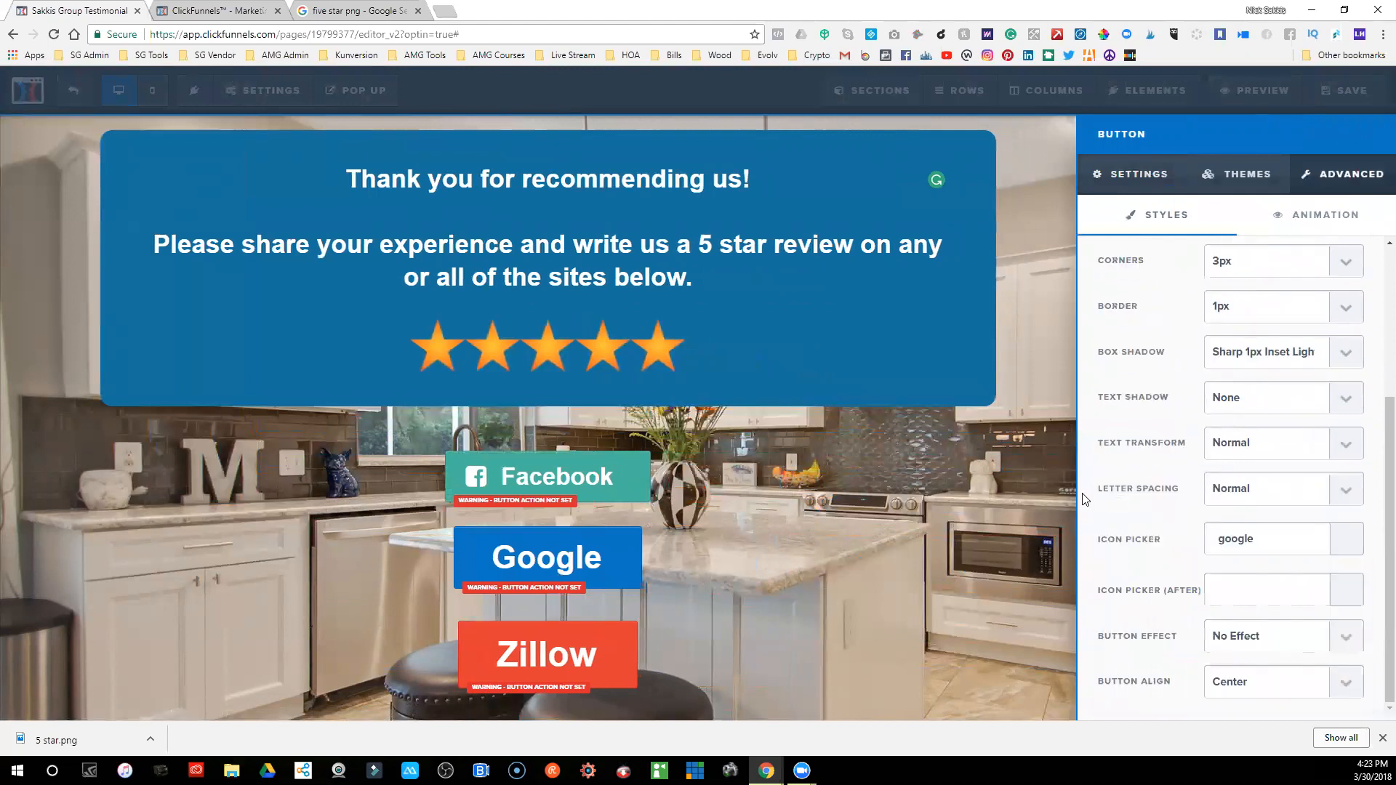
left_click(831, 467)
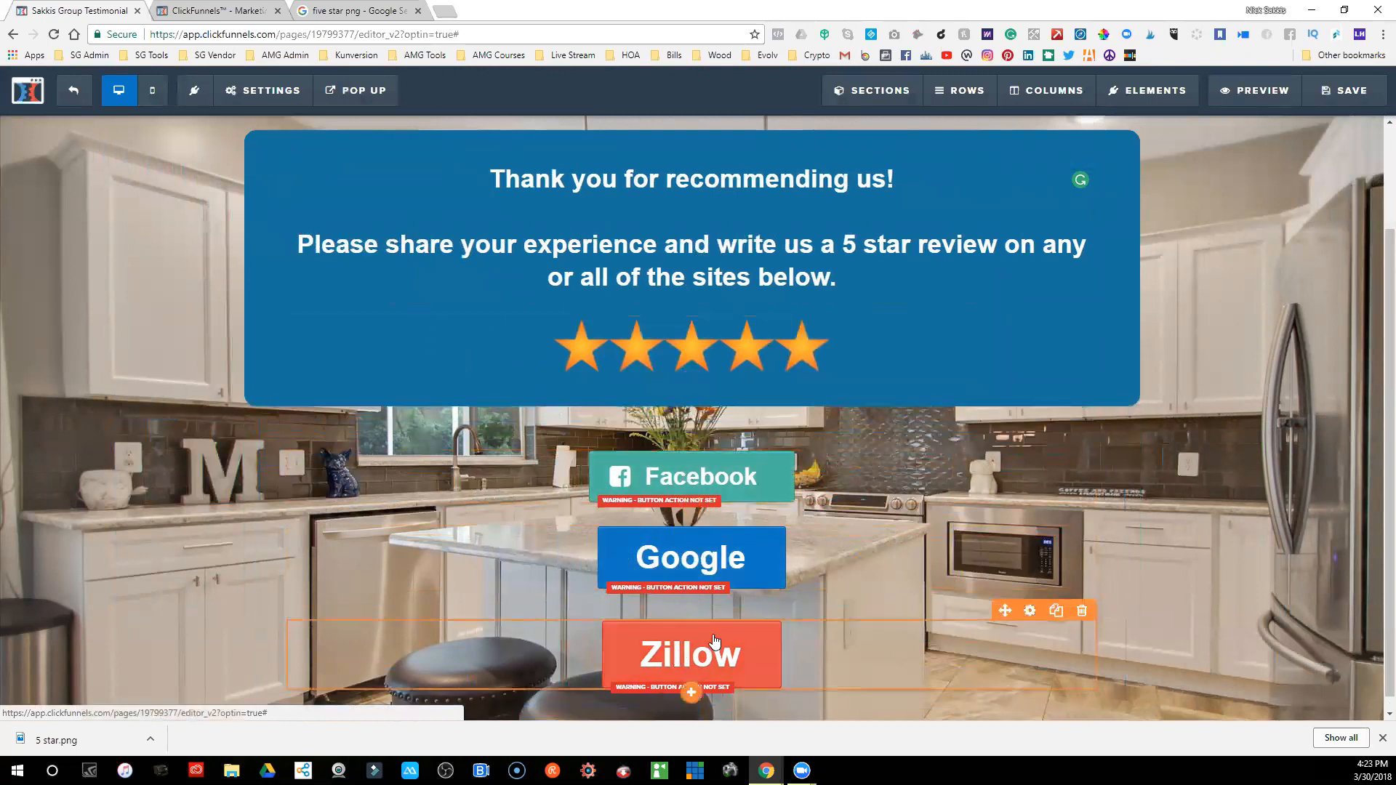
- Open the Facebook button's action settings with the website URL option
left_click(738, 482)
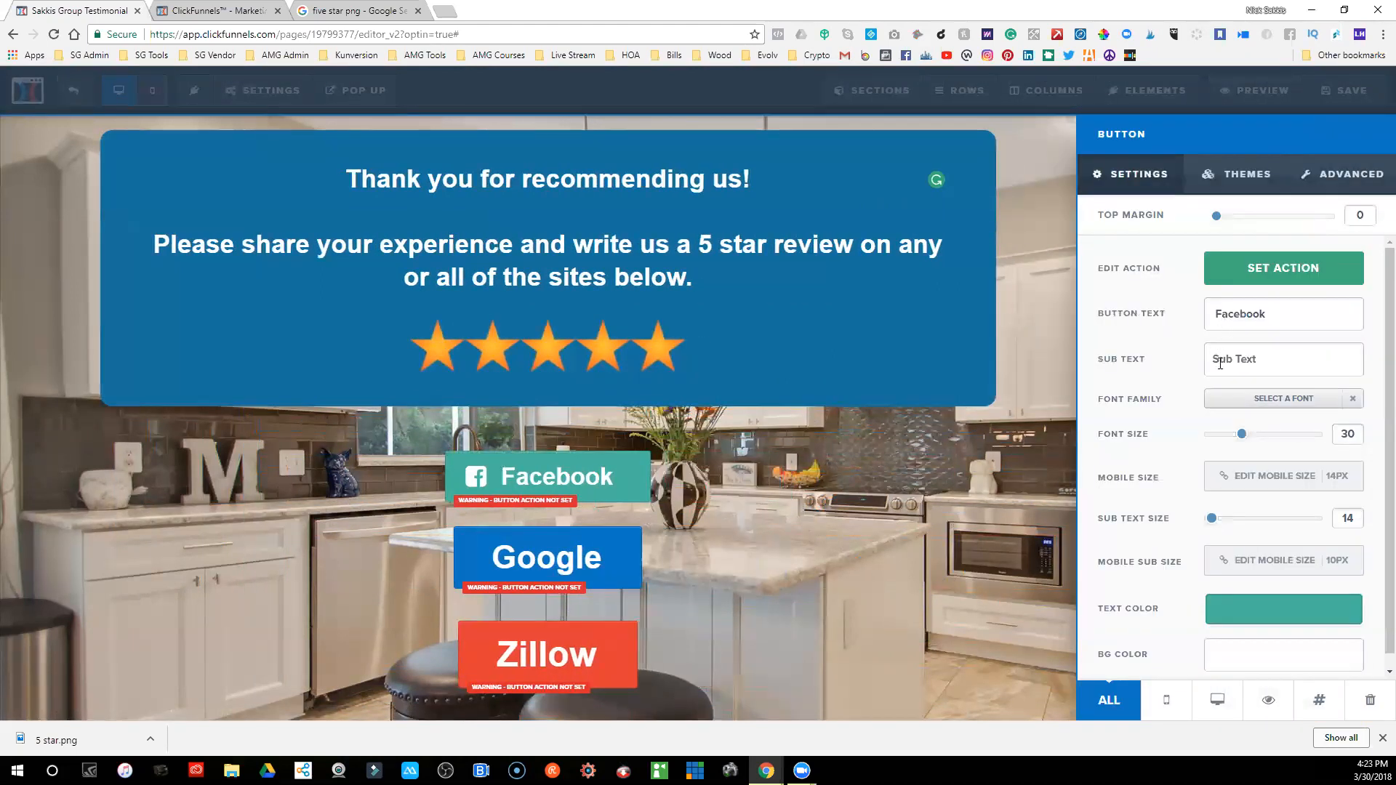
left_click(1262, 269)
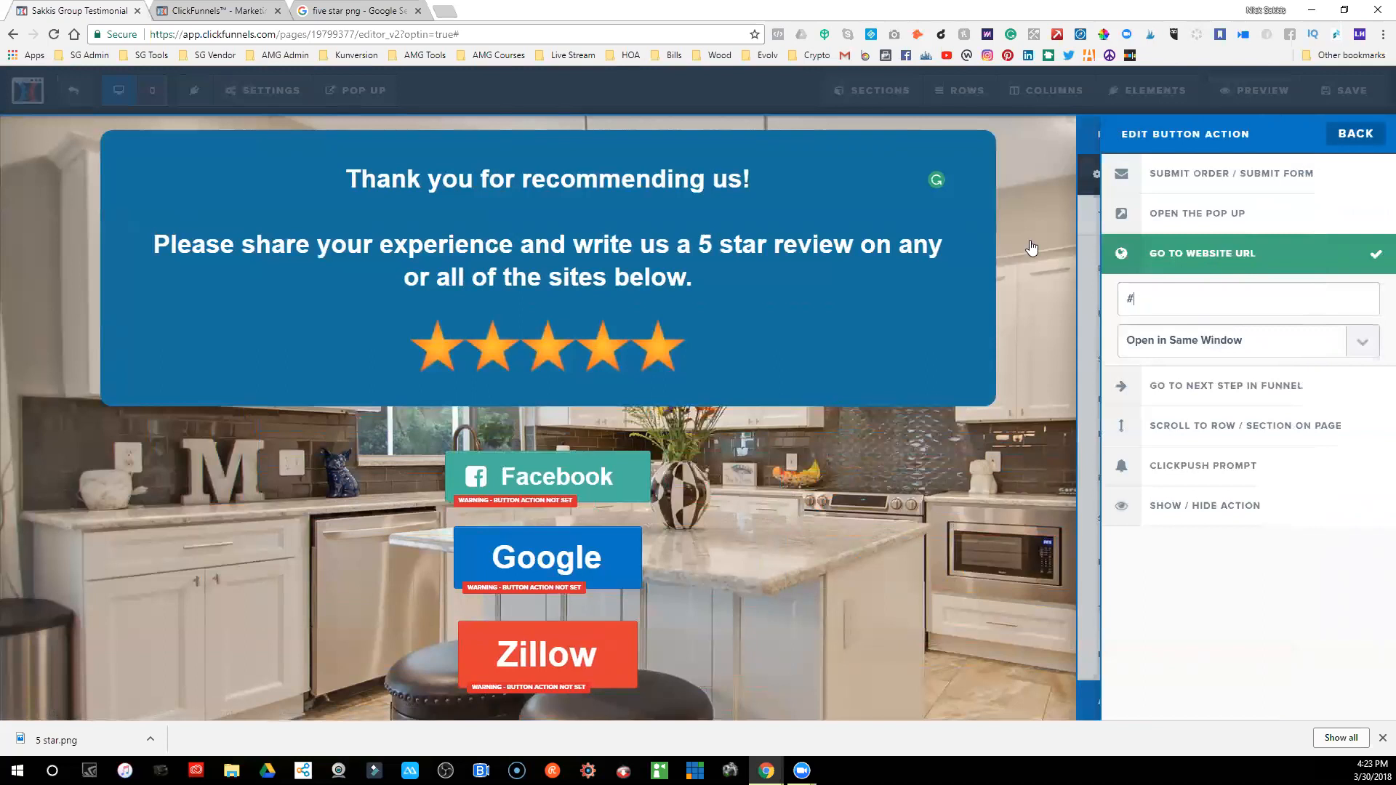
- Open Facebook in a new browser tab
left_click(443, 11)
type("faceb")
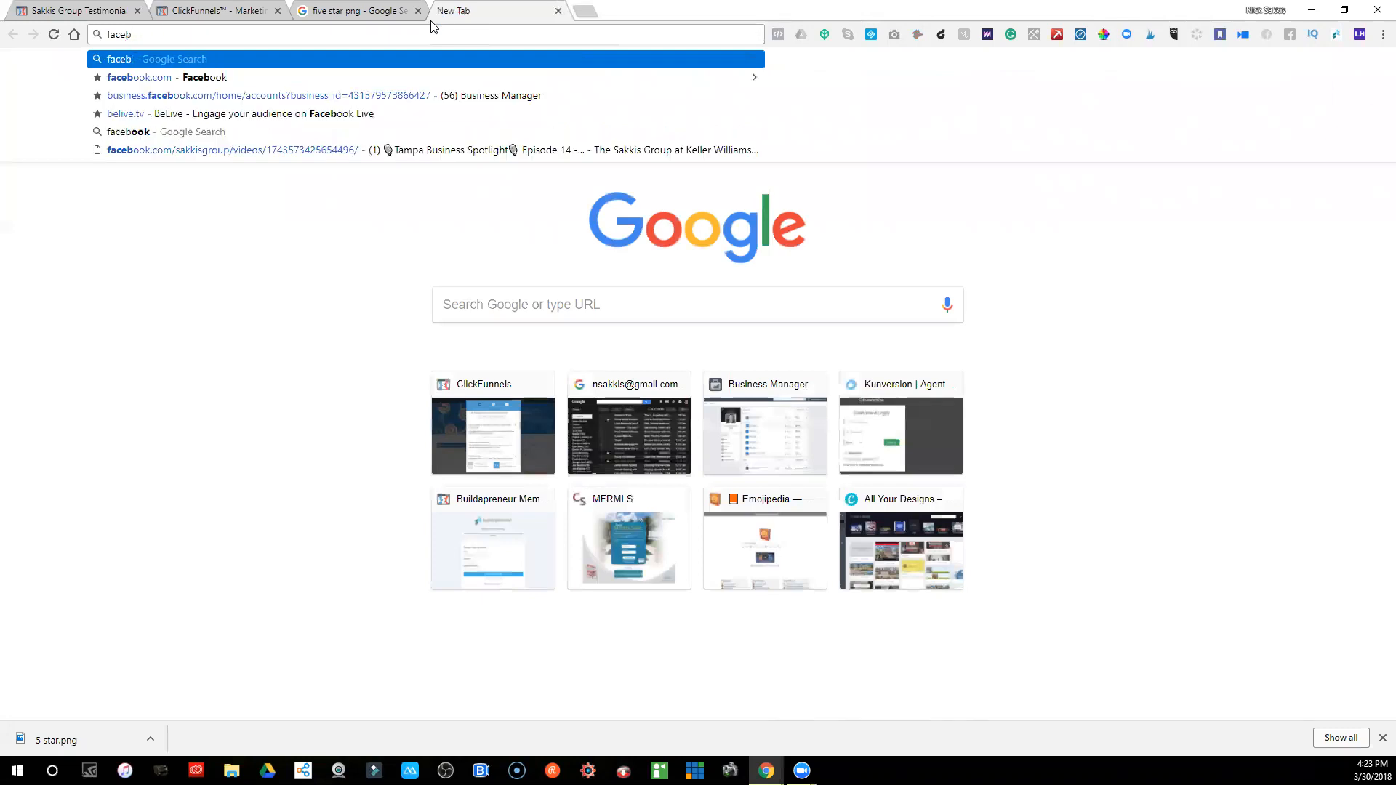
left_click(203, 82)
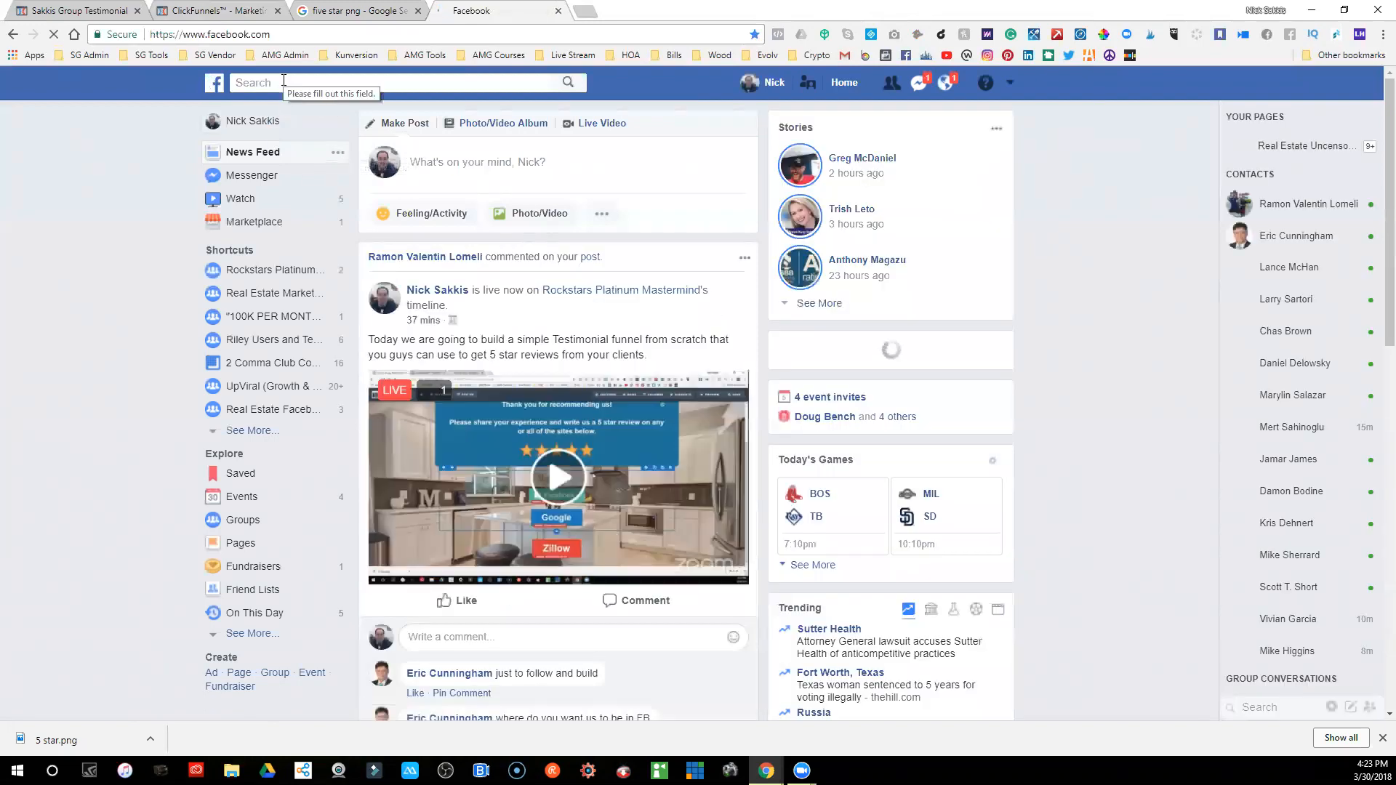
- Search Facebook for "sakkis group", open The Sakkis Group at Keller Williams Realty page and go to its Reviews section
left_click(284, 82)
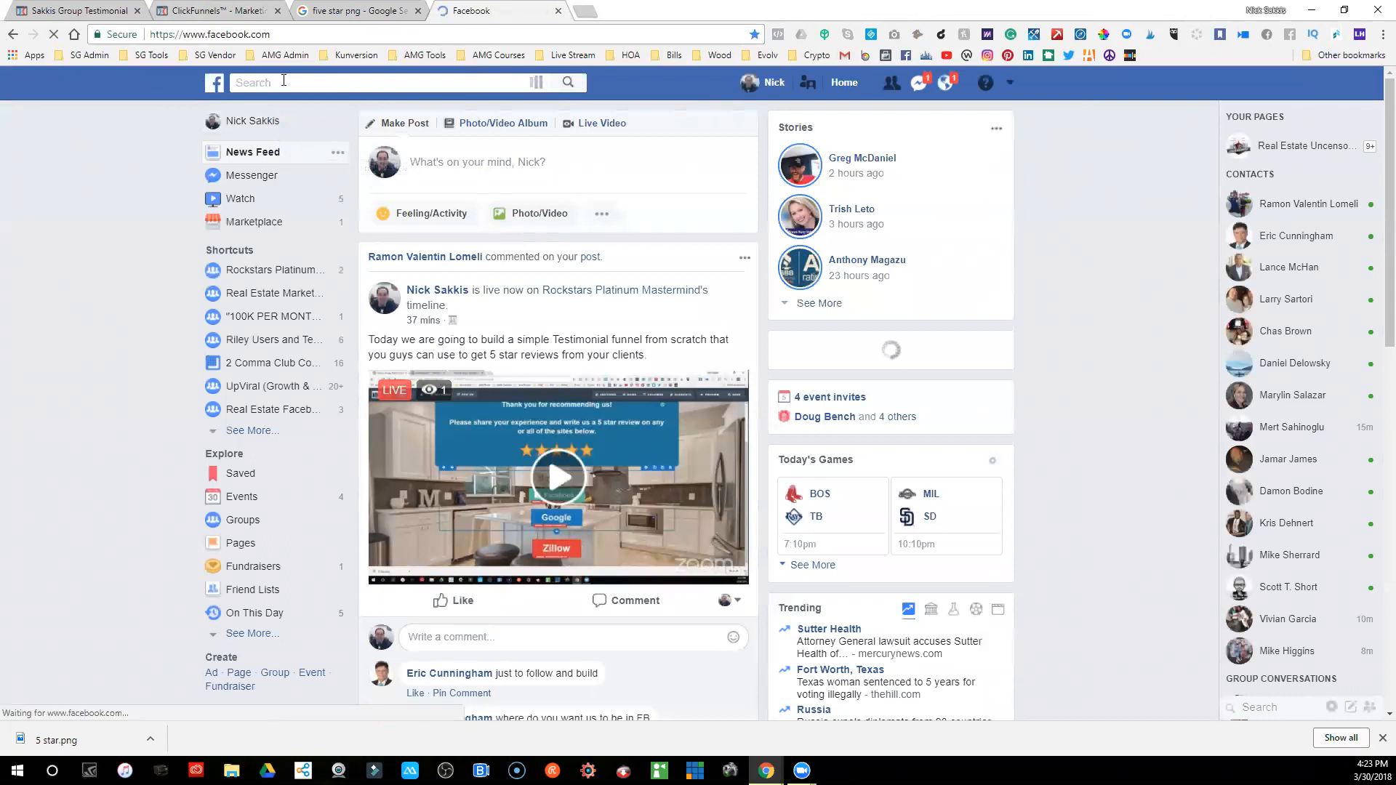
type("sakkis")
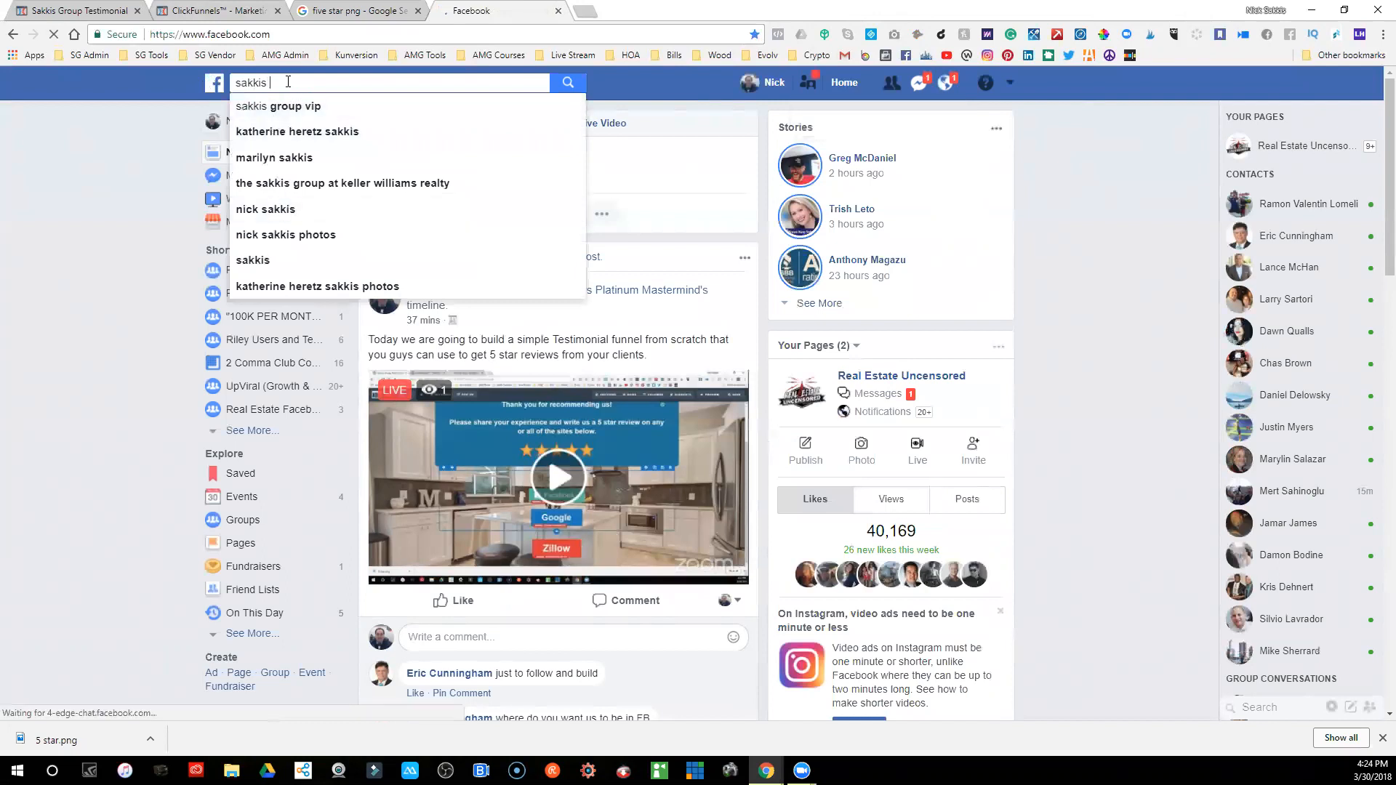
type(" group")
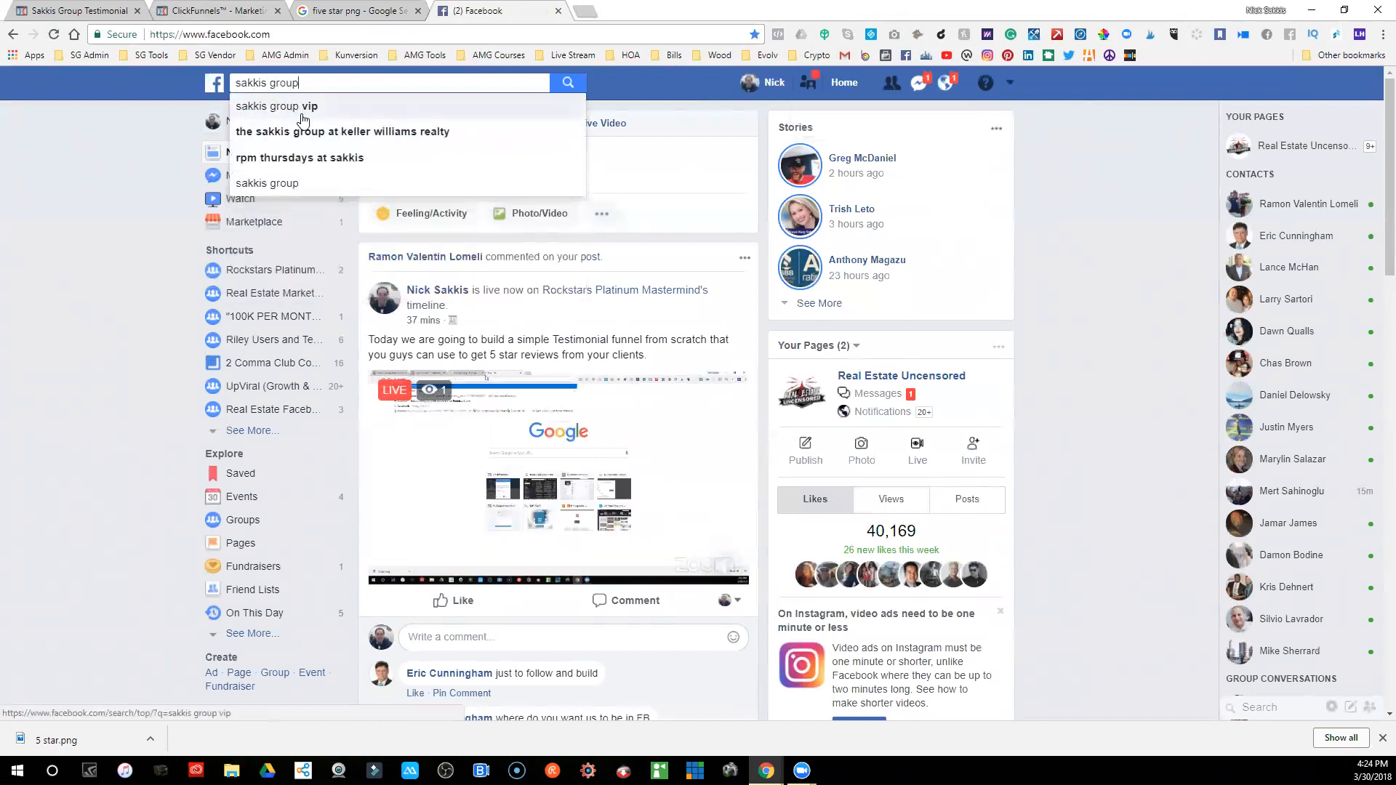
left_click(308, 133)
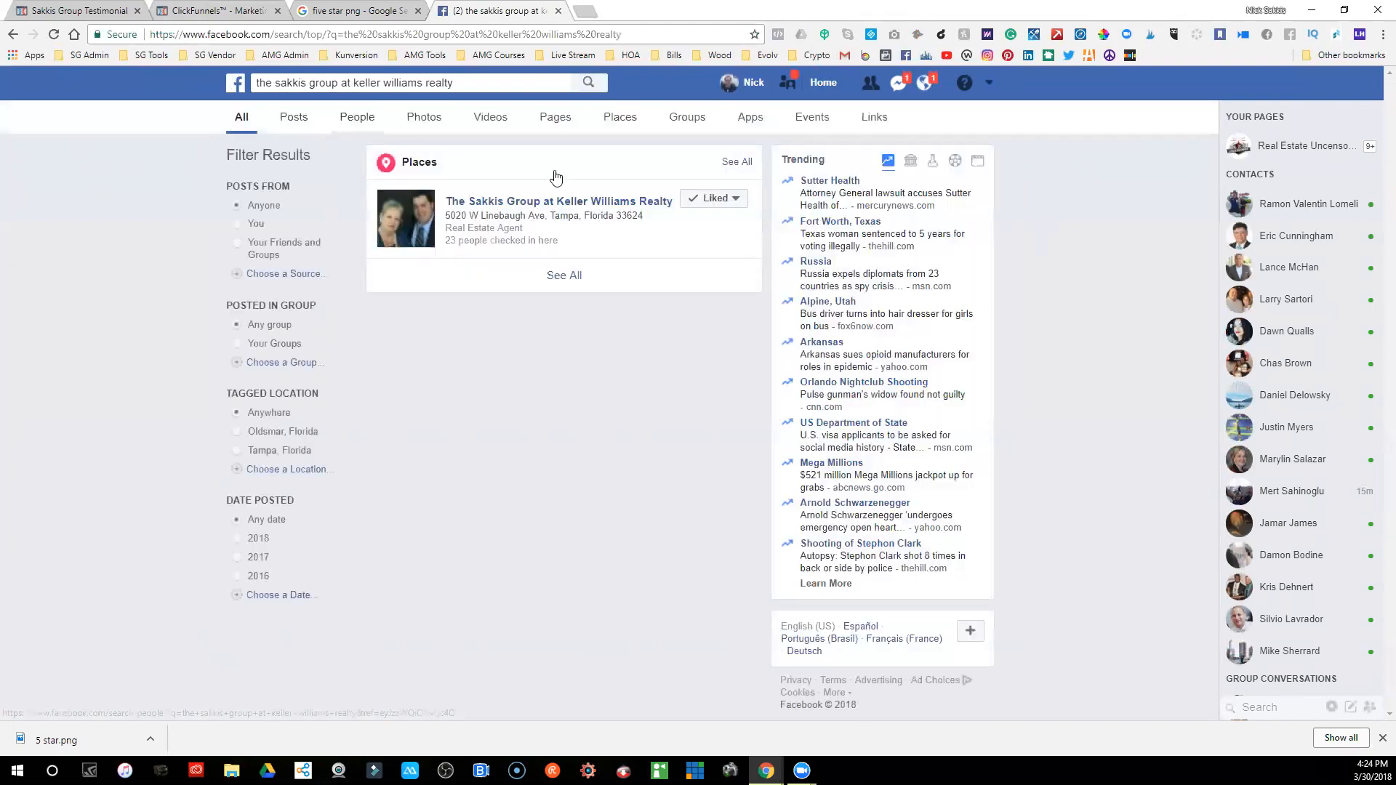
left_click(590, 208)
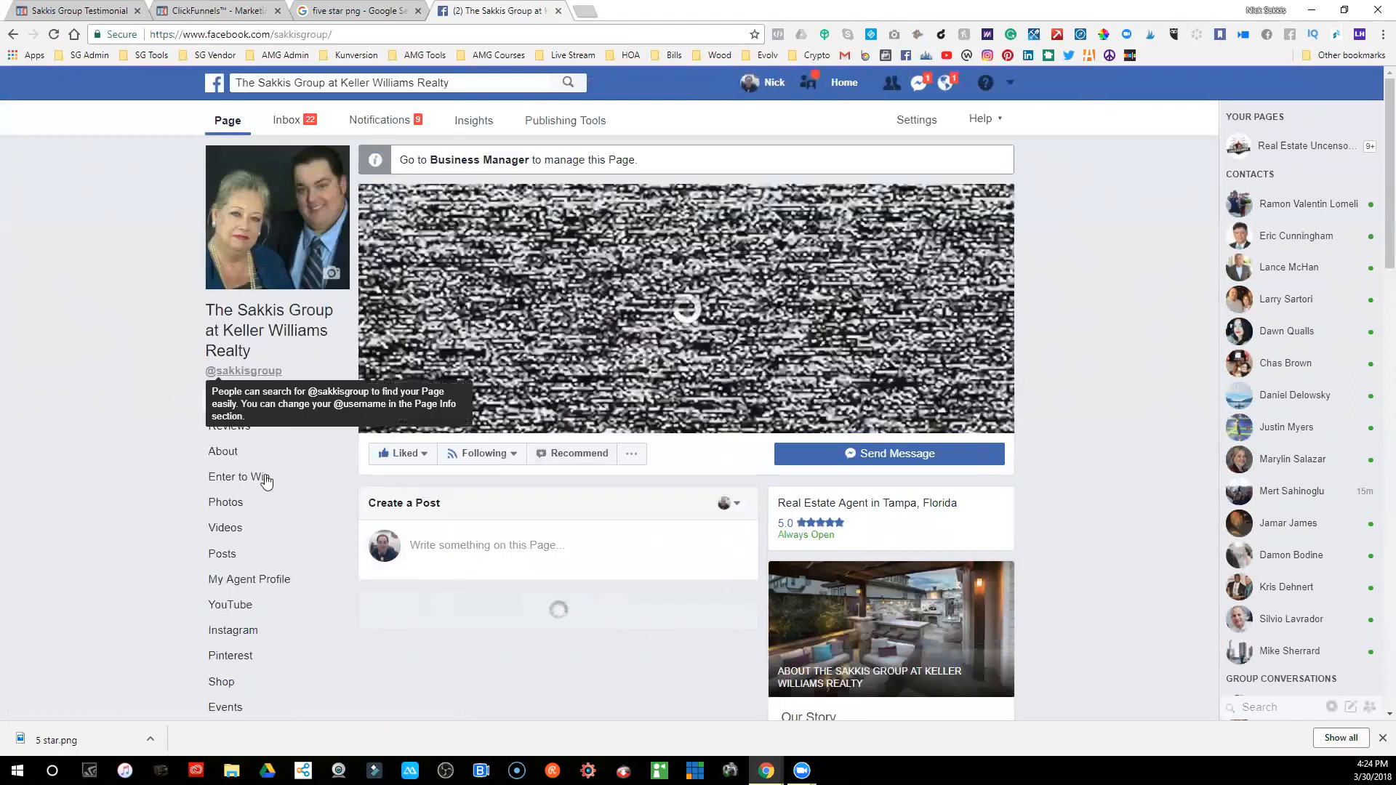
scroll(277, 562, "down", 1)
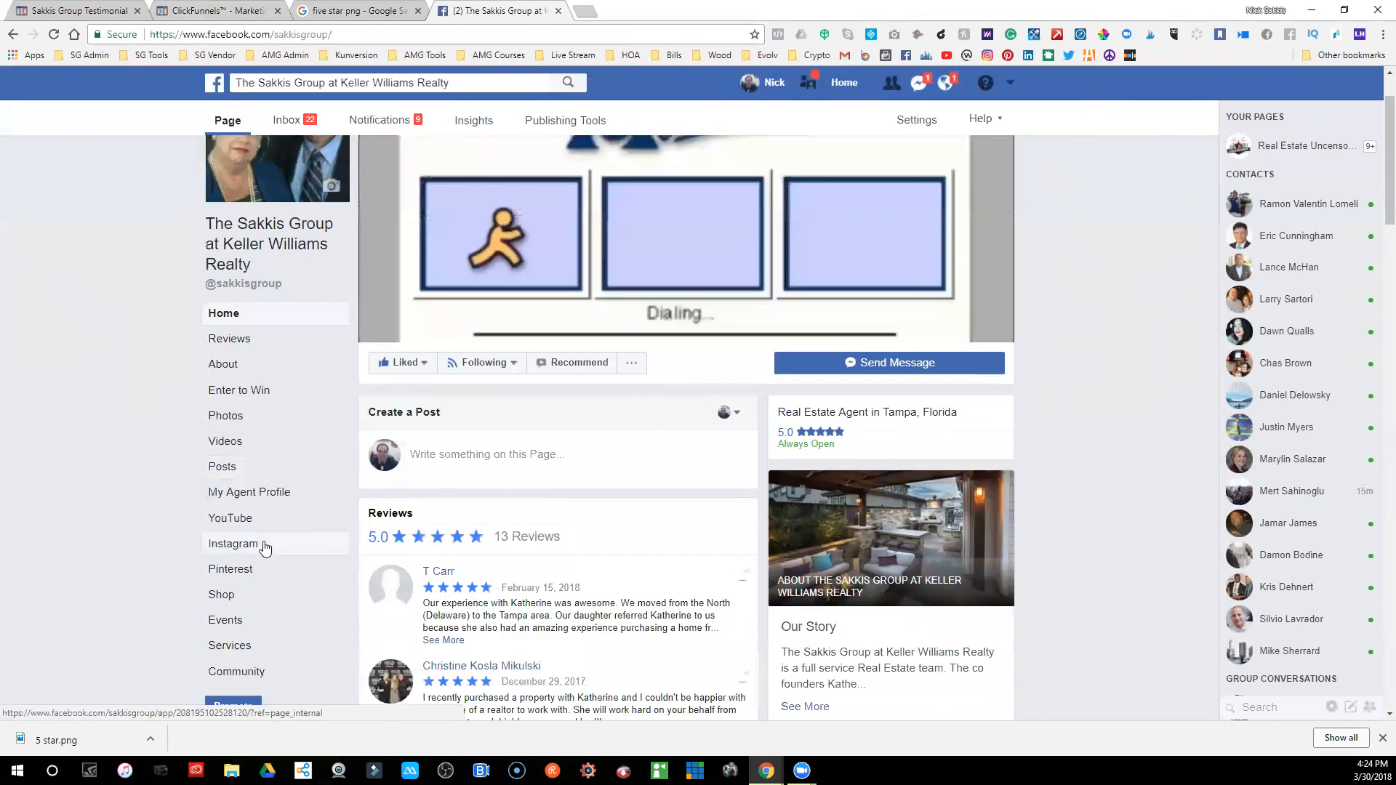
left_click(232, 340)
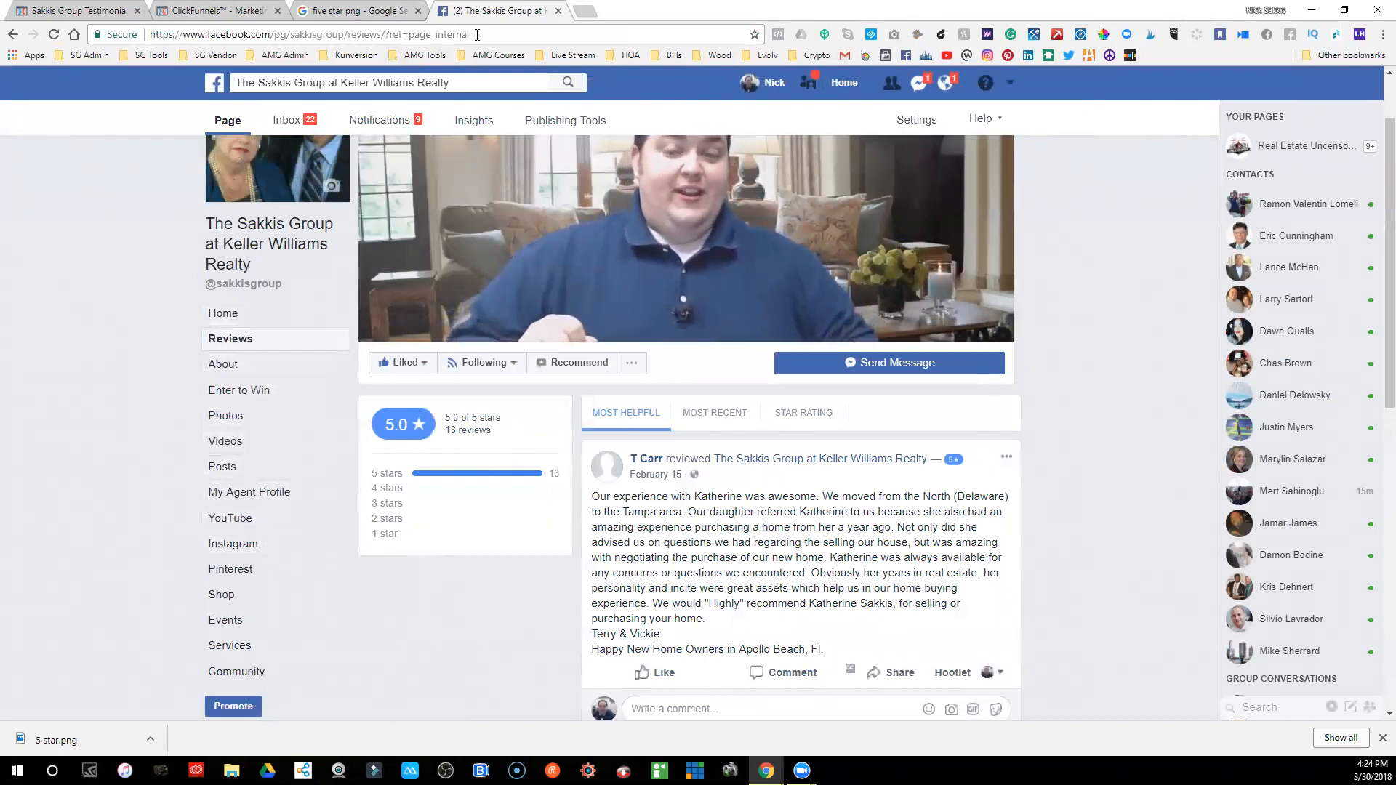
- Copy the Facebook reviews page address and paste it as the Facebook button's website URL in the ClickFunnels editor
left_click(154, 35)
right_click(157, 35)
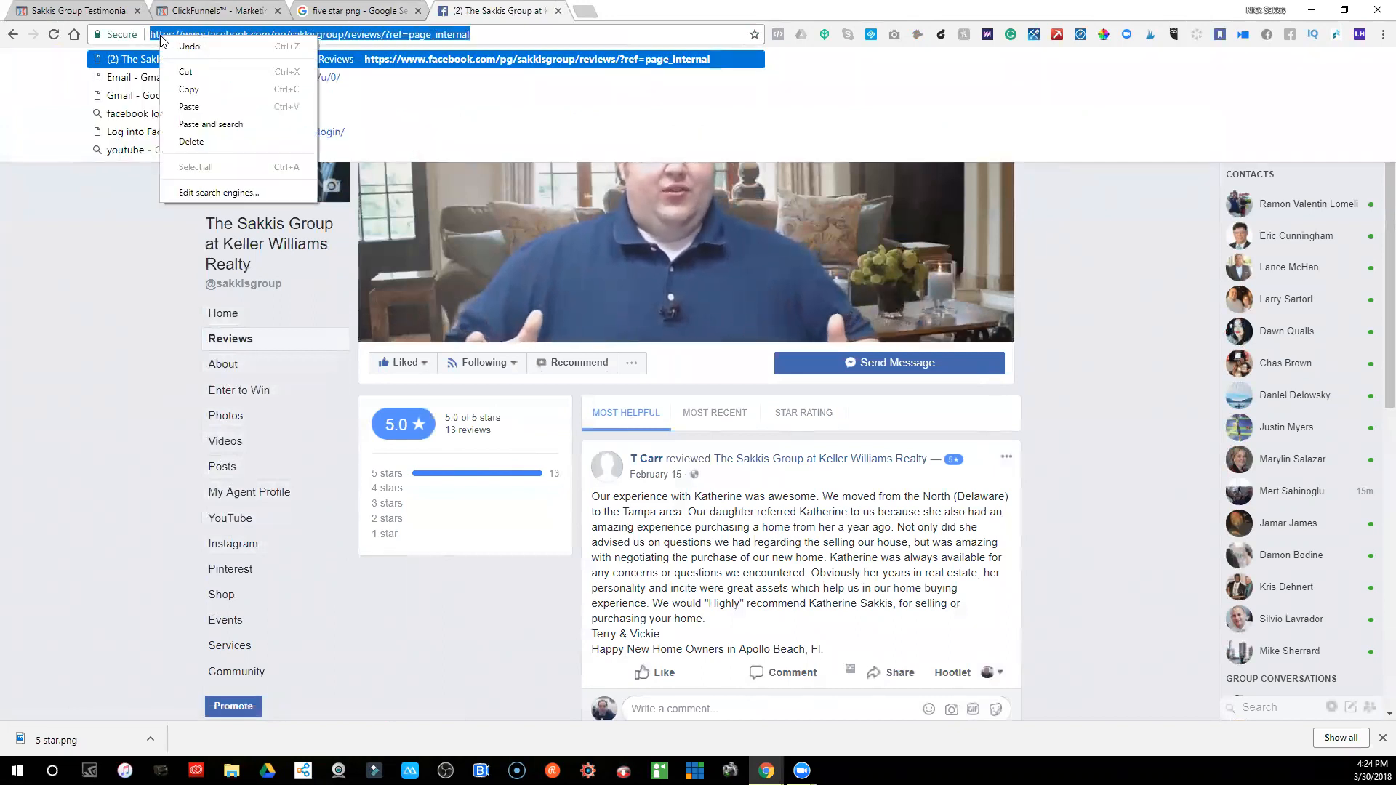
left_click(193, 87)
left_click(106, 13)
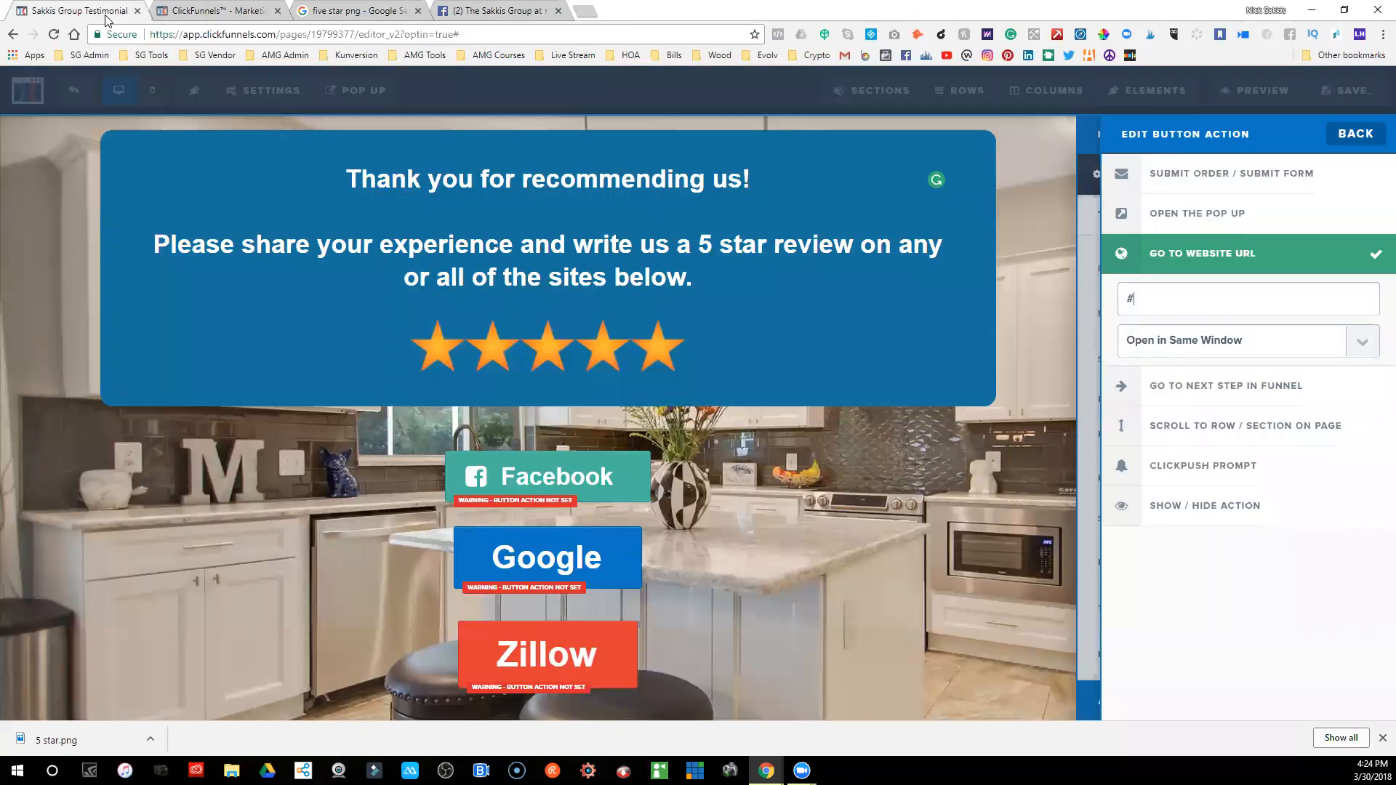
left_click(1150, 291)
right_click(1168, 306)
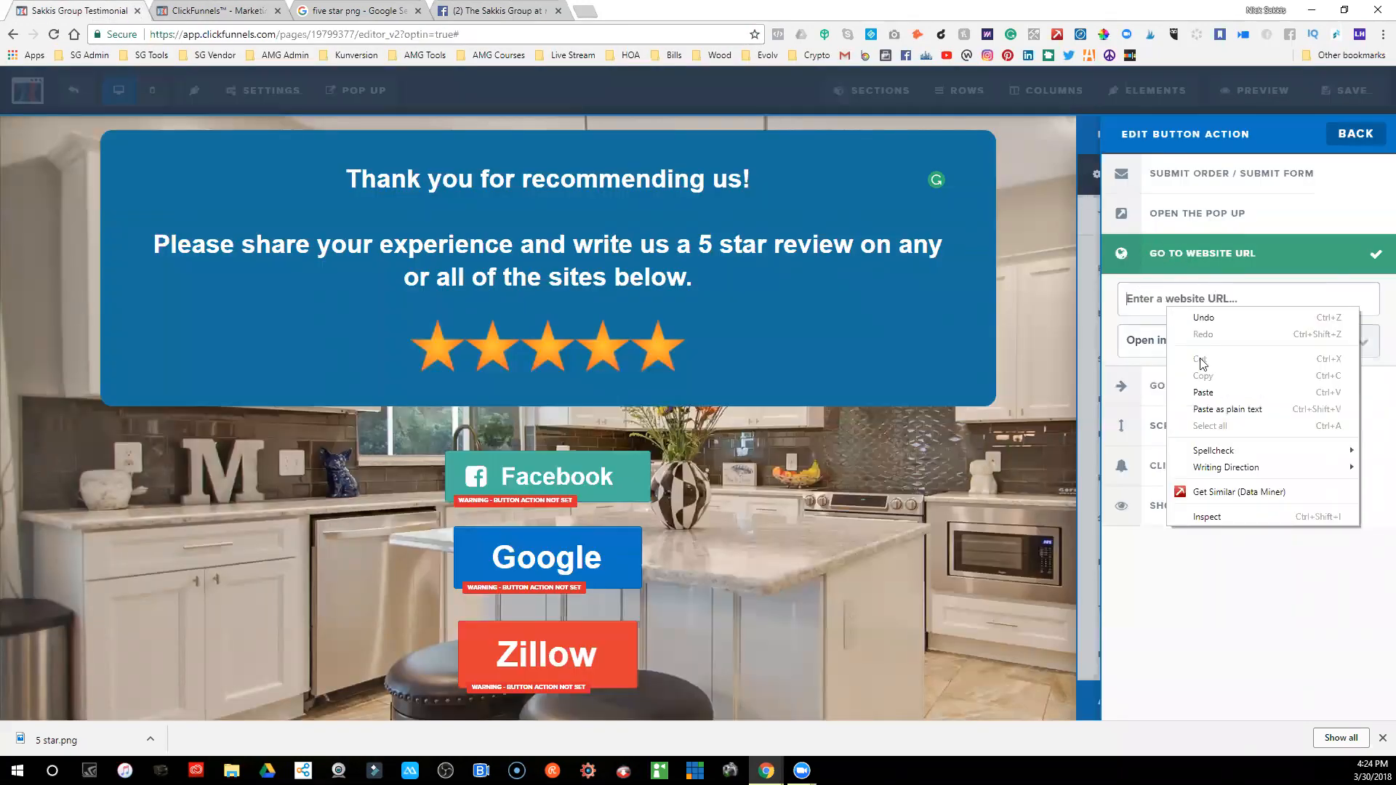
left_click(1209, 393)
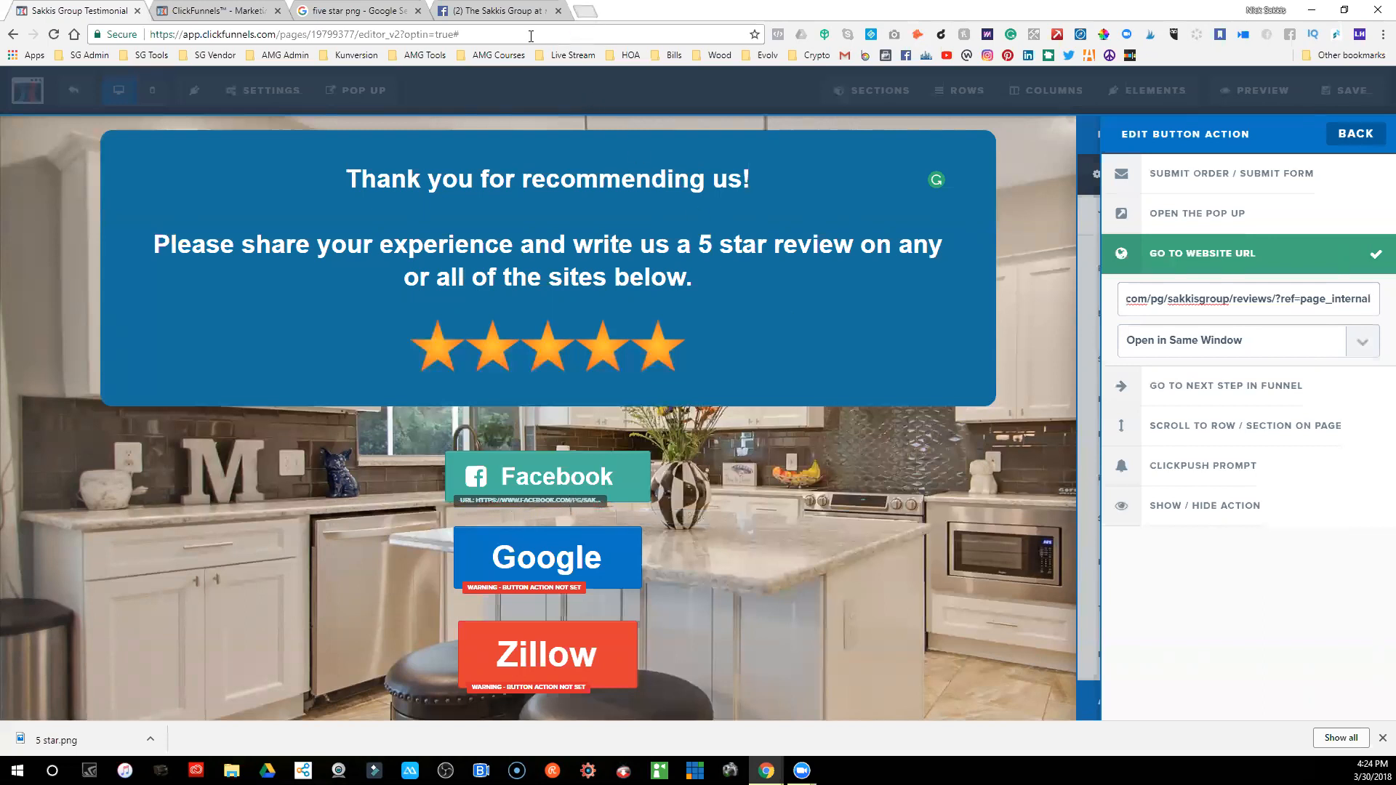
- Search Google for "the sakkis group" in a new browser tab
key("ctrl+t")
type("the sakkis")
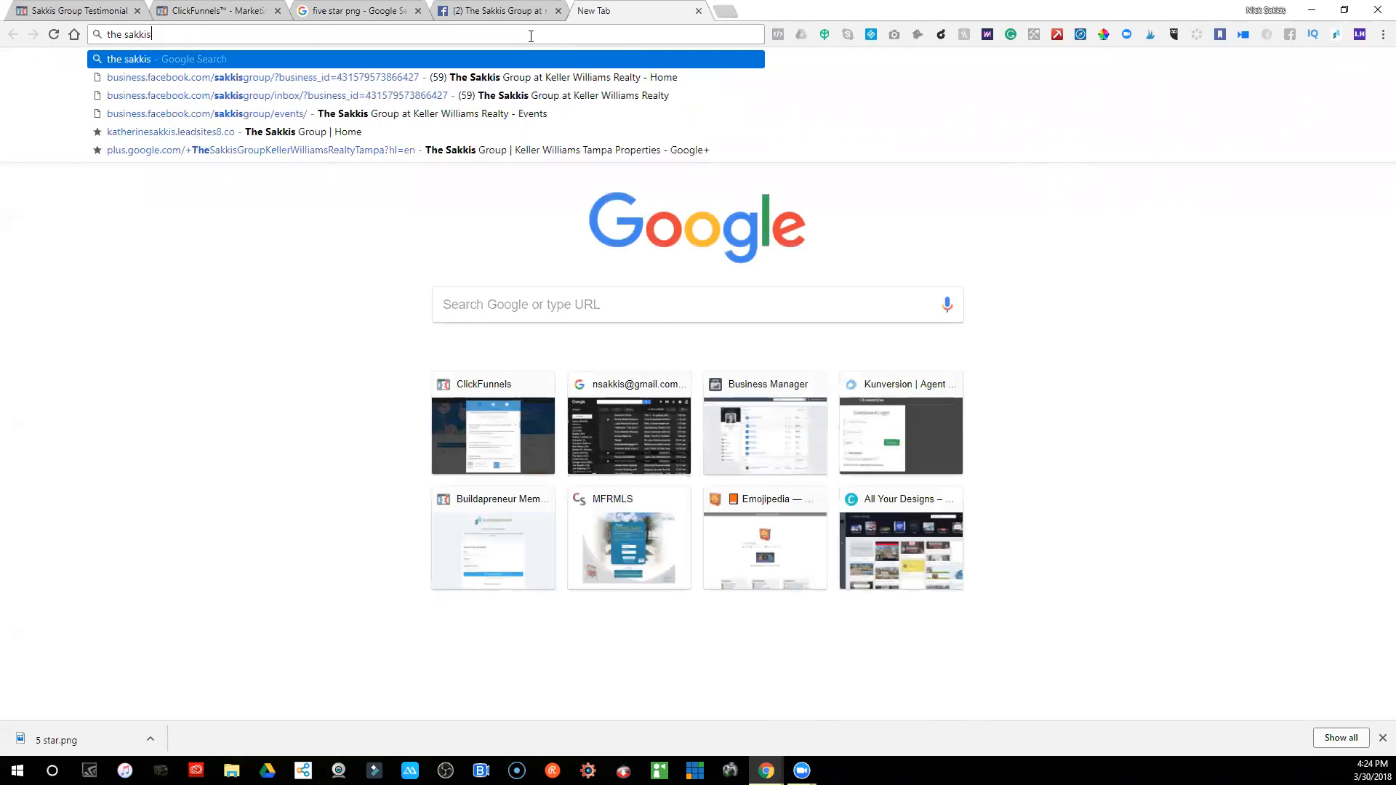
type("group")
key("Return")
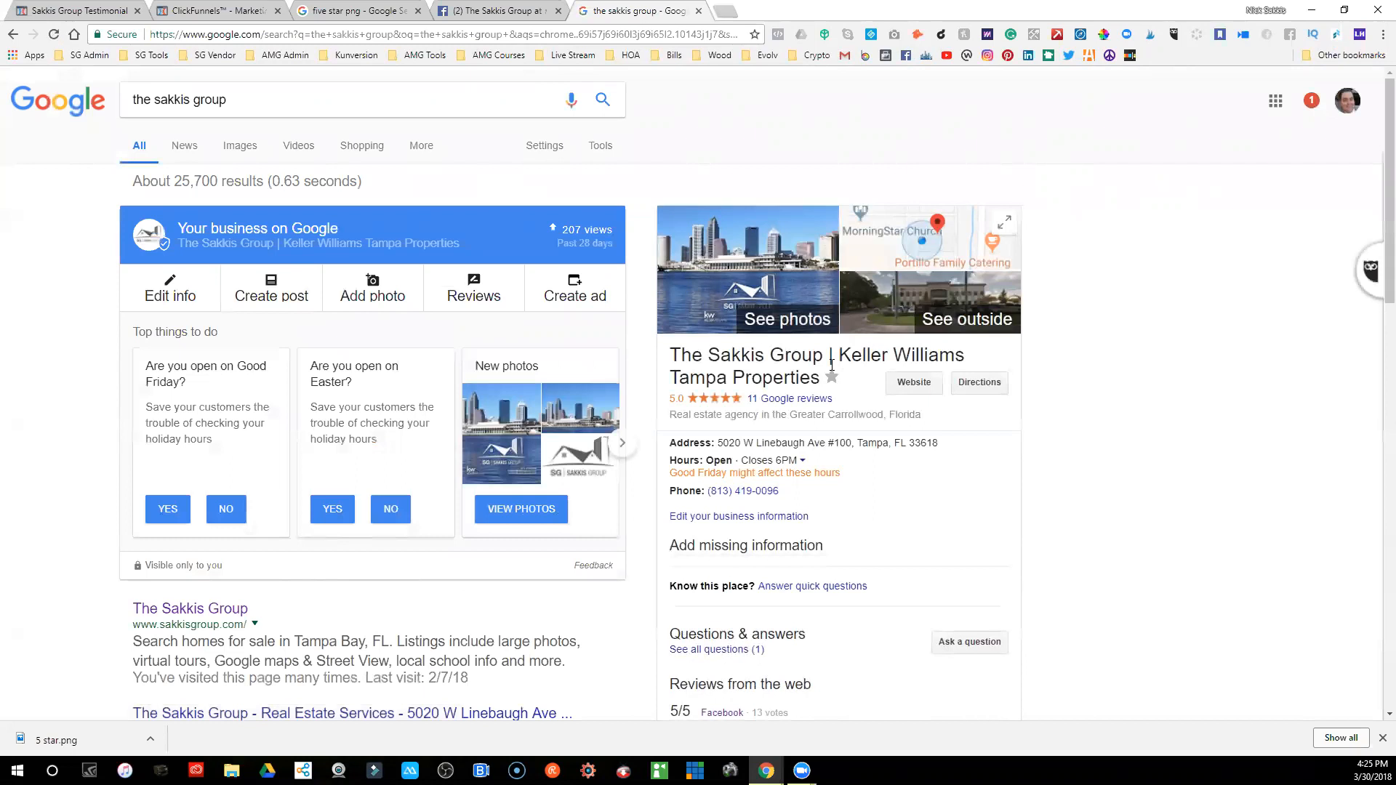
- Open the Rate and review form from The Sakkis Group's Google business listing
scroll(817, 467, "down", 4)
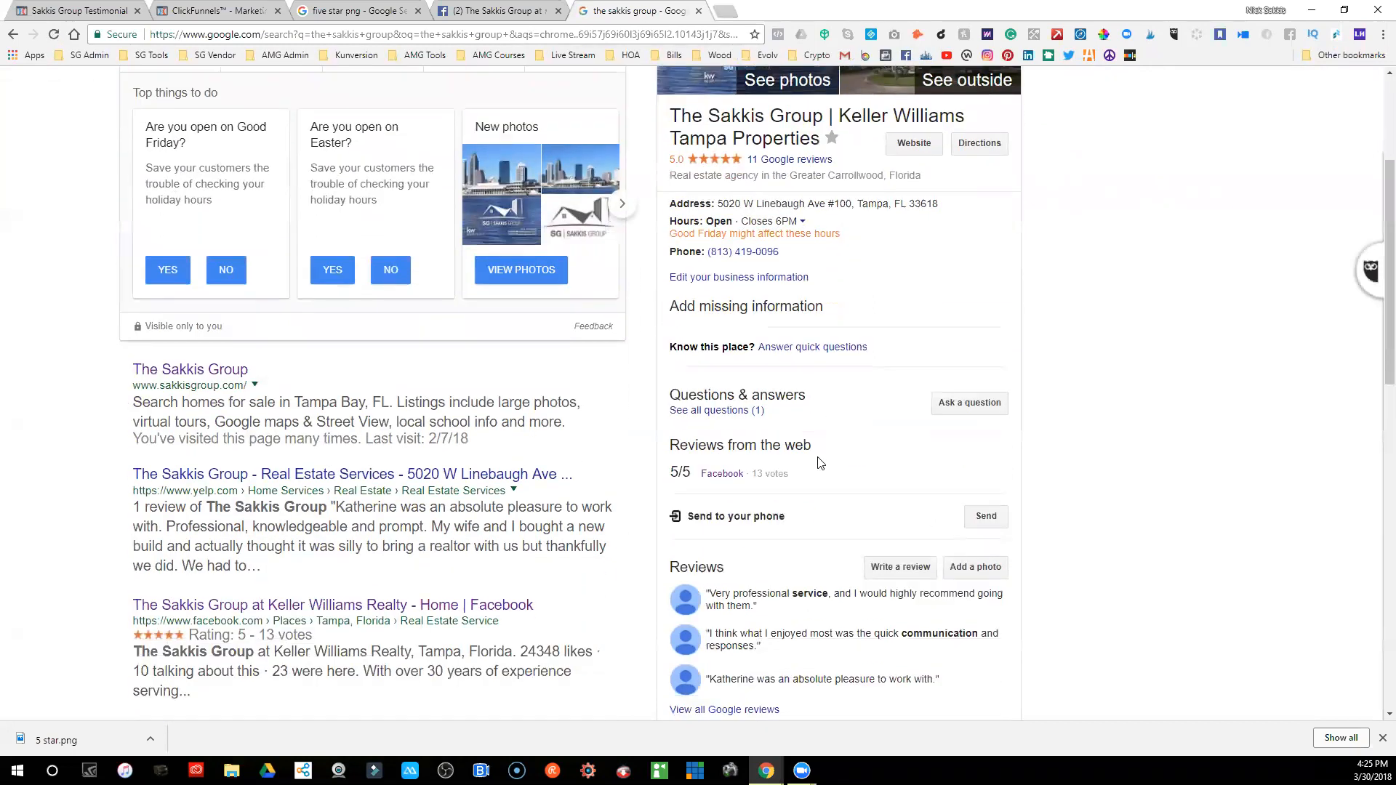
scroll(822, 457, "up", 4)
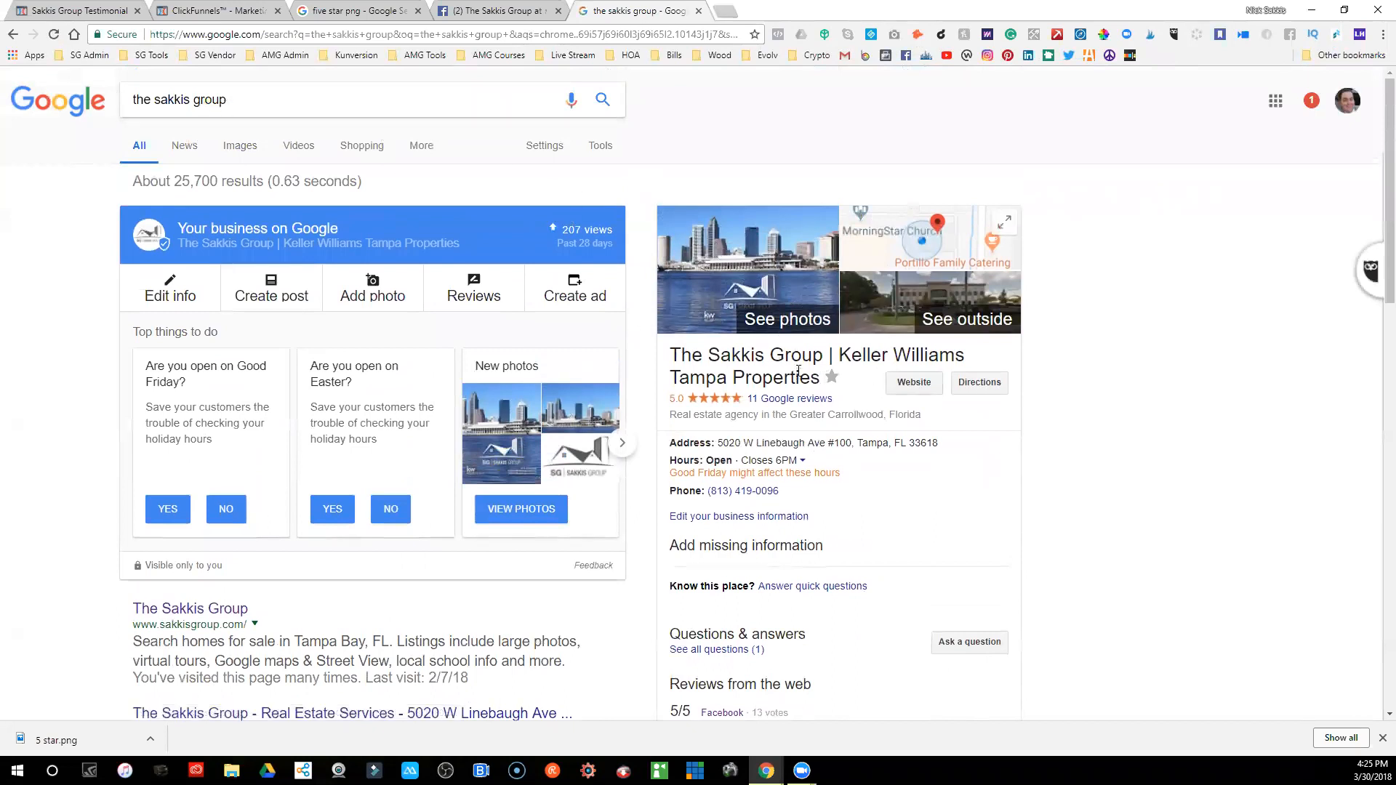
scroll(782, 358, "down", 5)
left_click(879, 431)
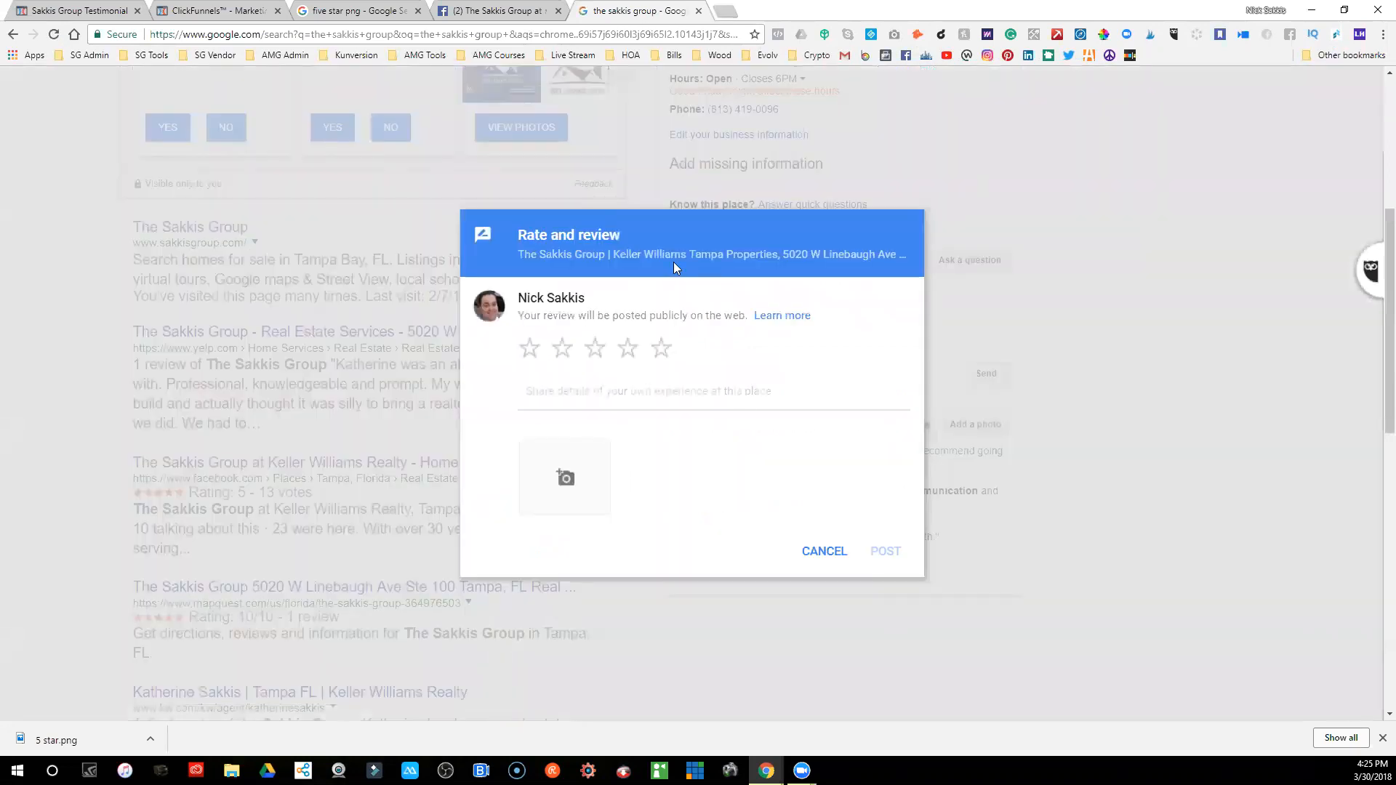
left_click(830, 560)
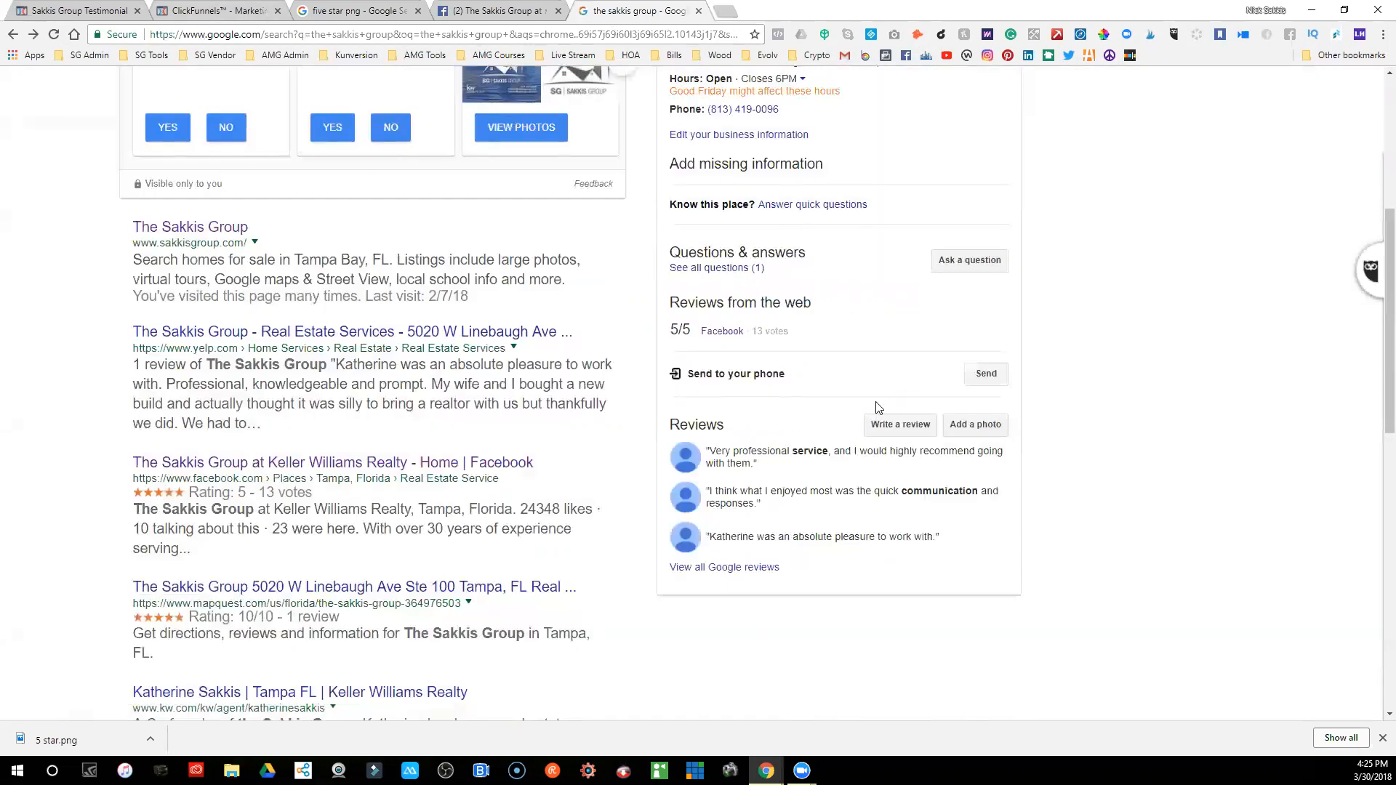
left_click(886, 429)
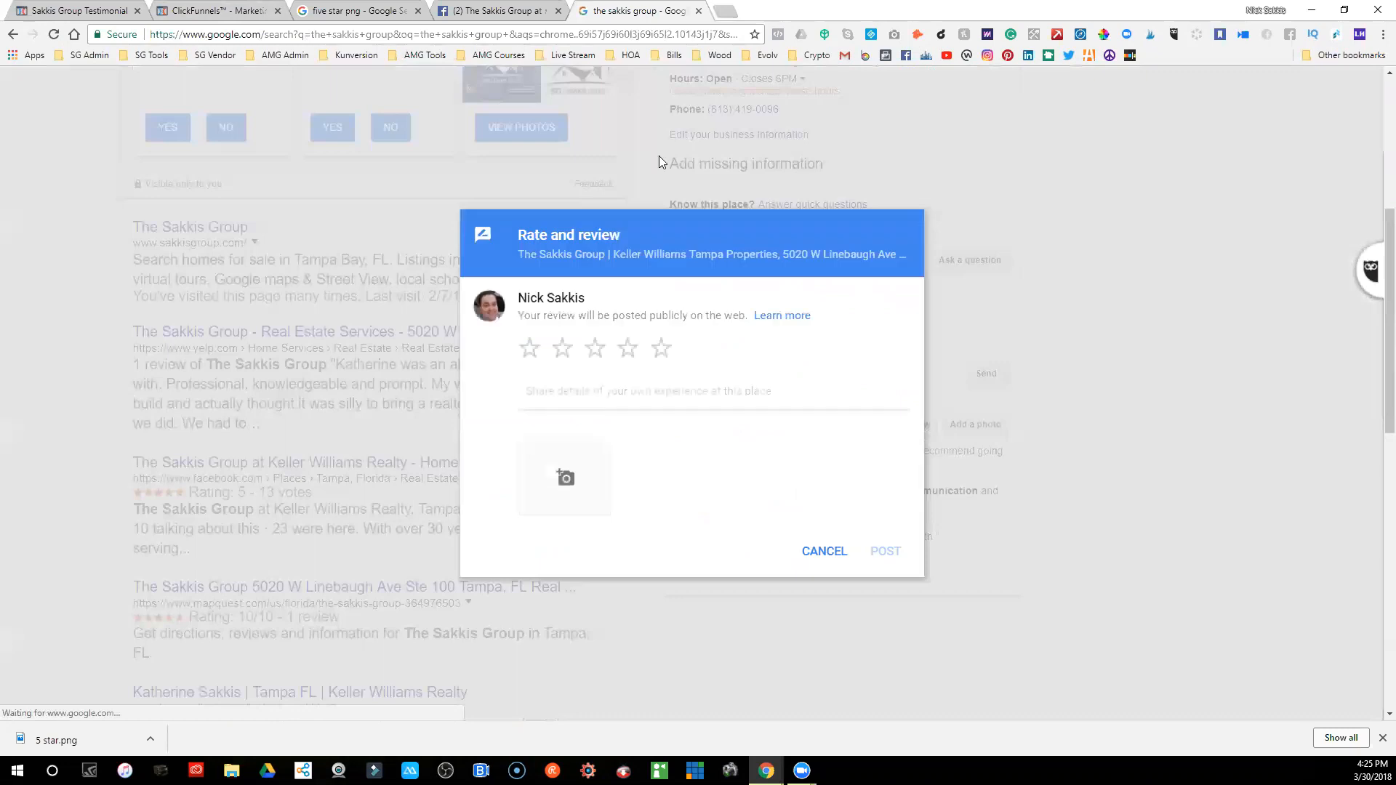
- Copy the Google review form's address and set it as the Google button's website URL action in the ClickFunnels editor
left_click(569, 35)
right_click(569, 35)
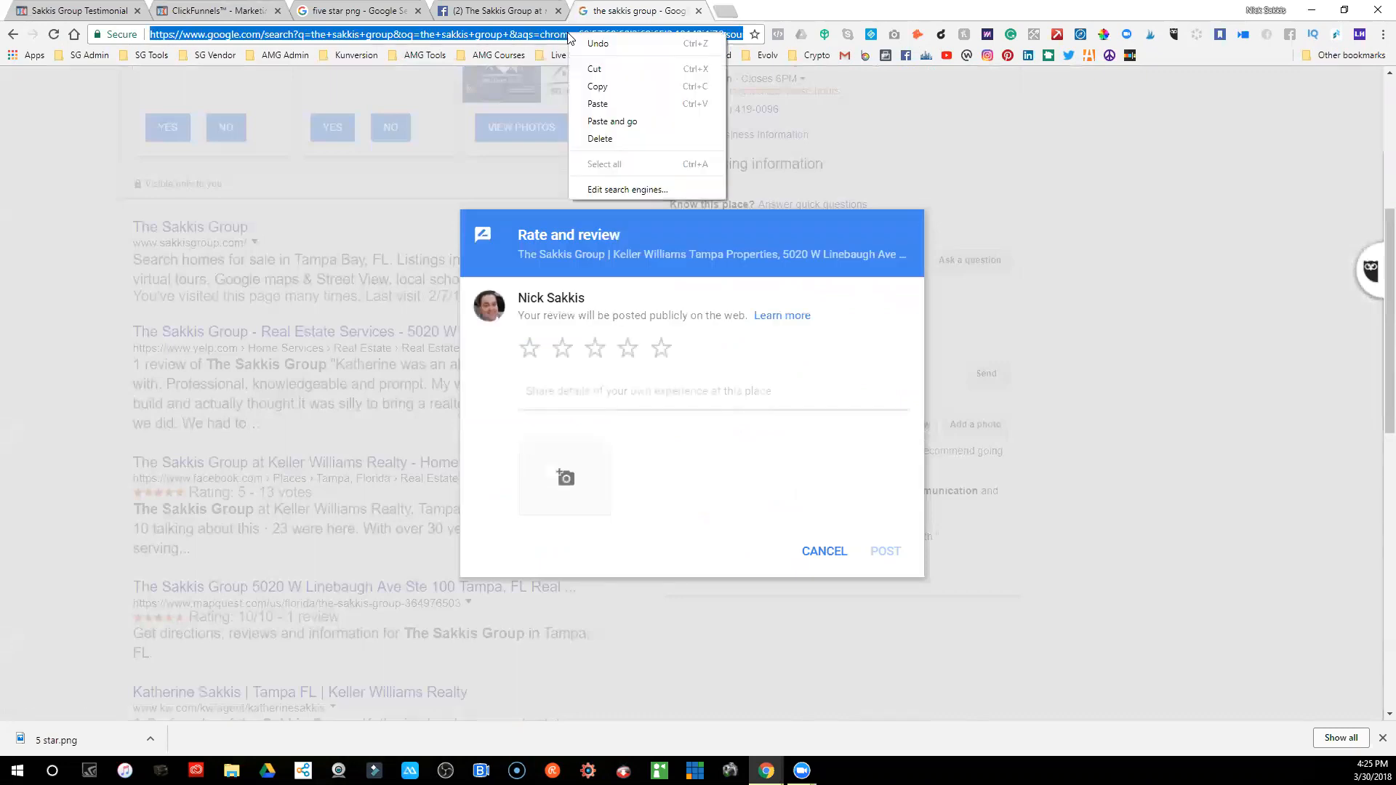
left_click(590, 89)
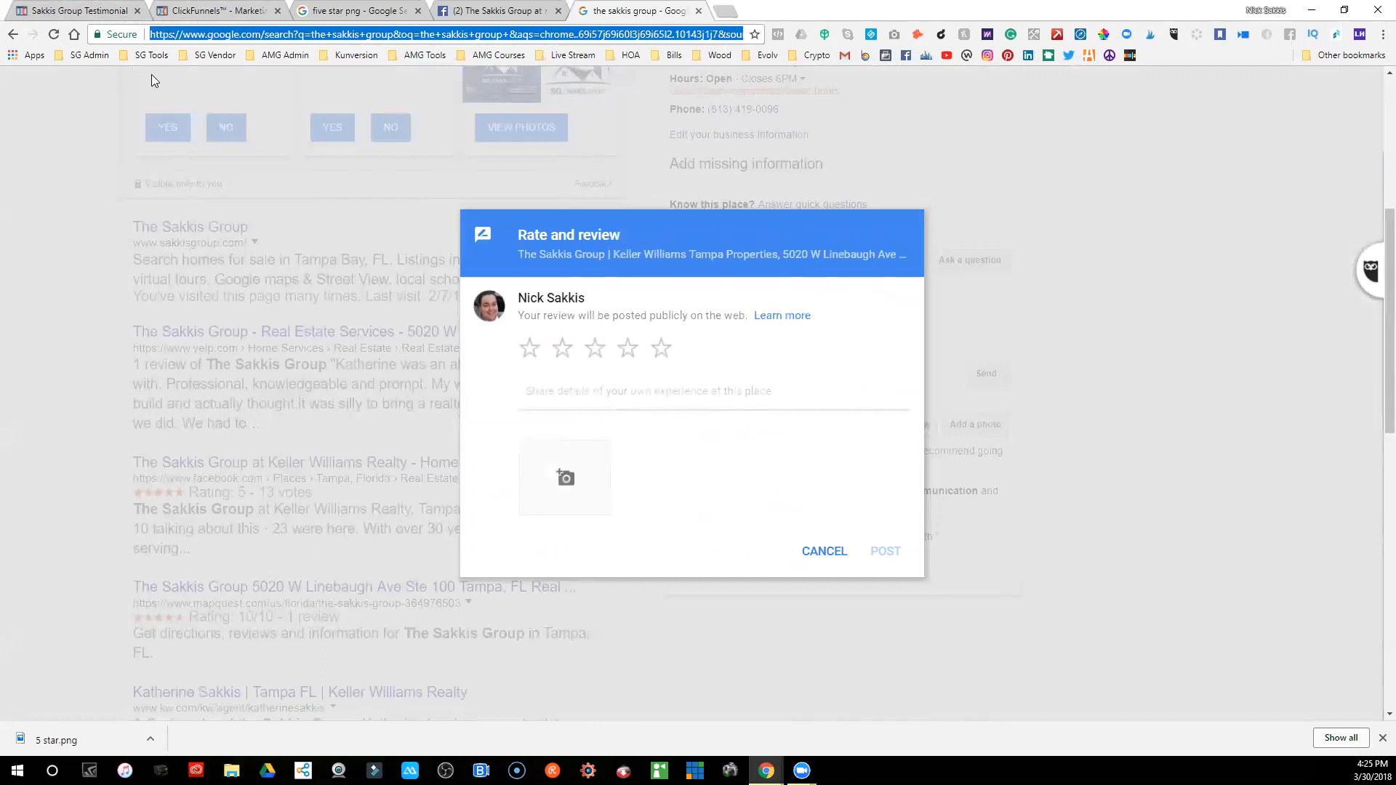
left_click(76, 11)
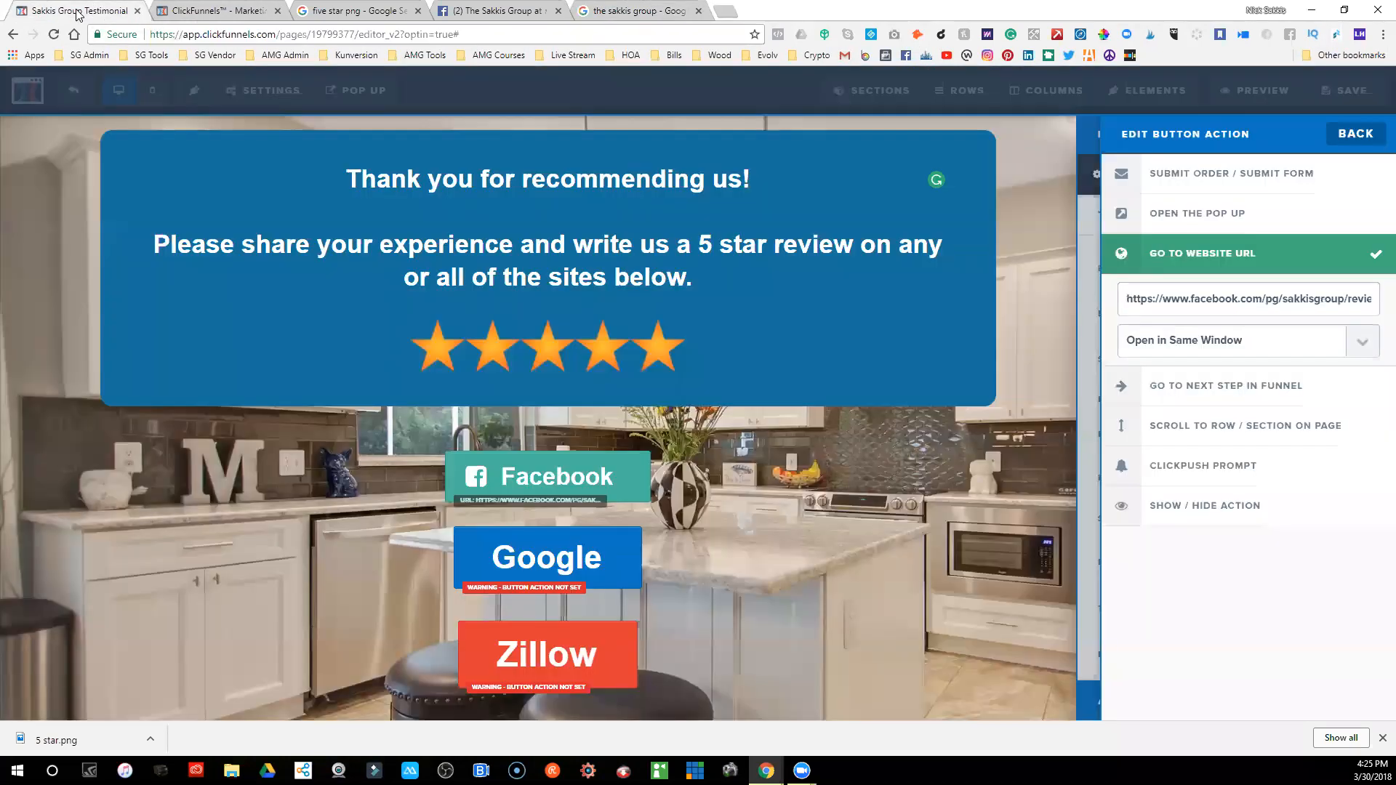
left_click(598, 533)
left_click(607, 554)
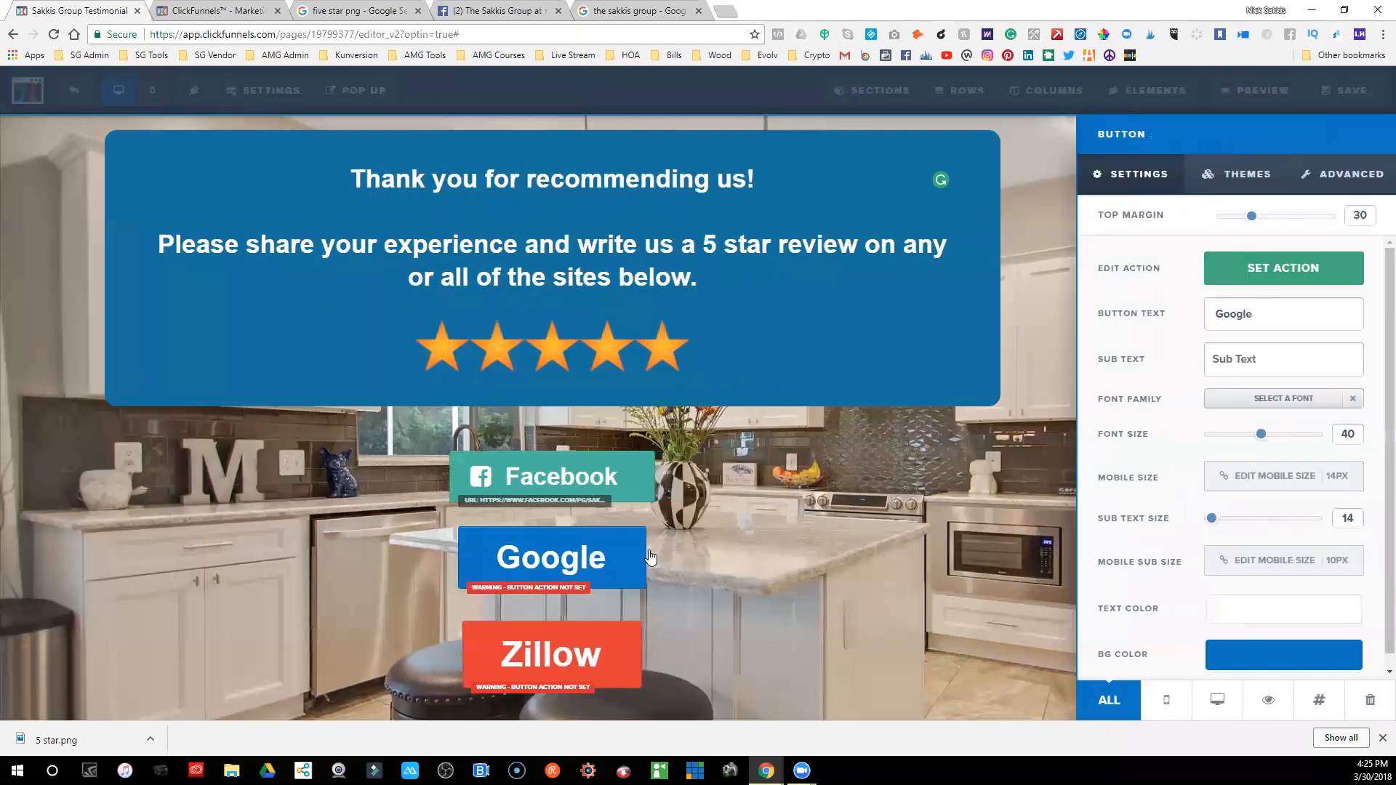
left_click(1306, 275)
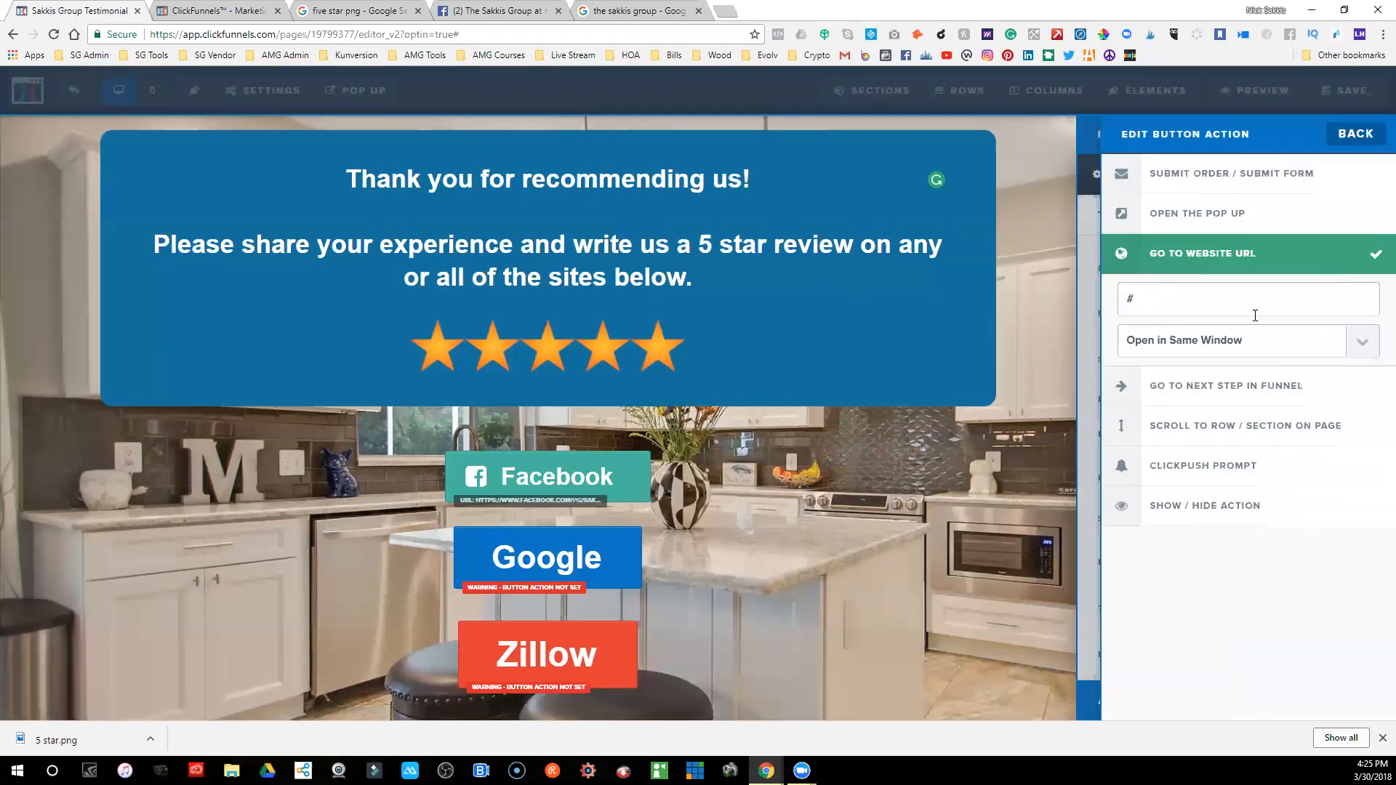
key("BackSpace")
right_click(1167, 297)
left_click(1203, 375)
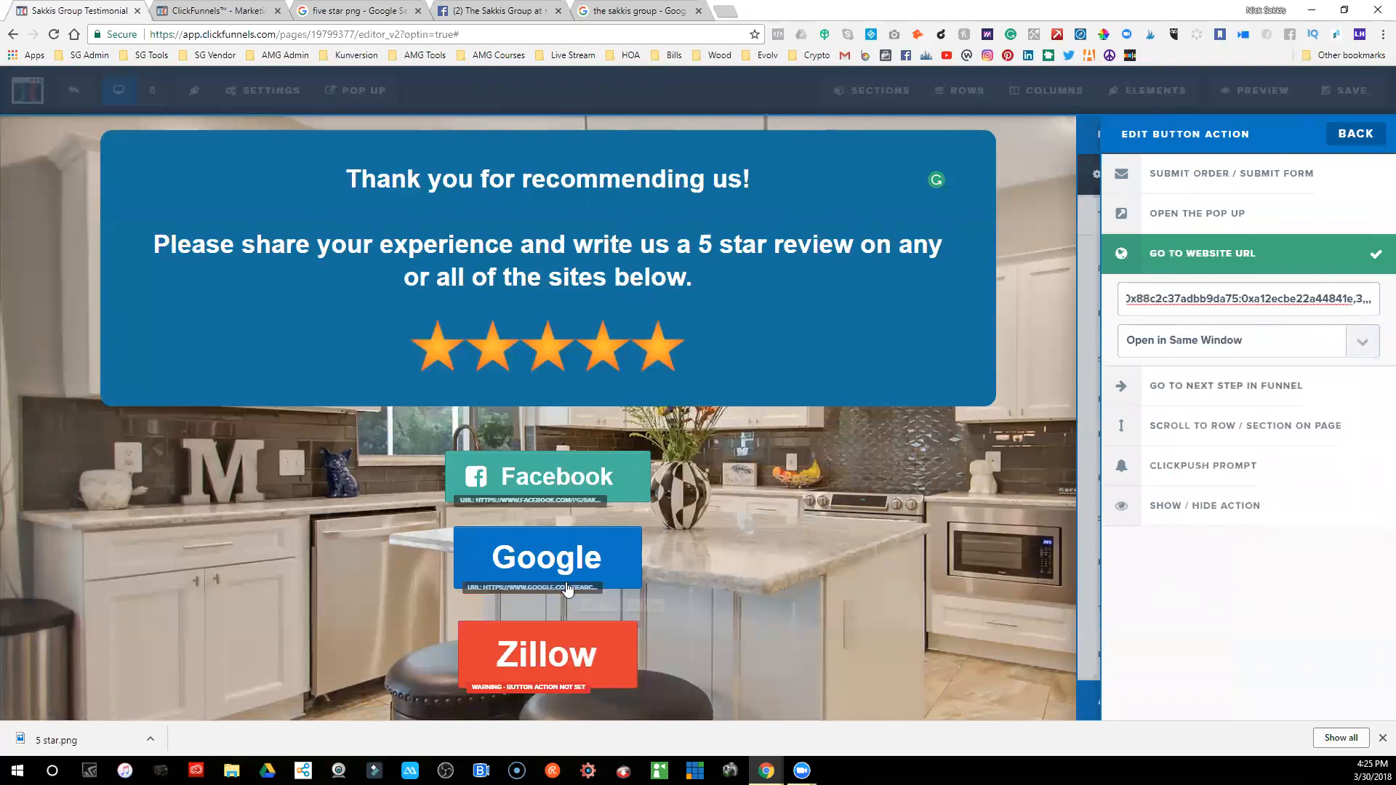
- Return to the Google results tab and search for "zillow"
left_click(653, 11)
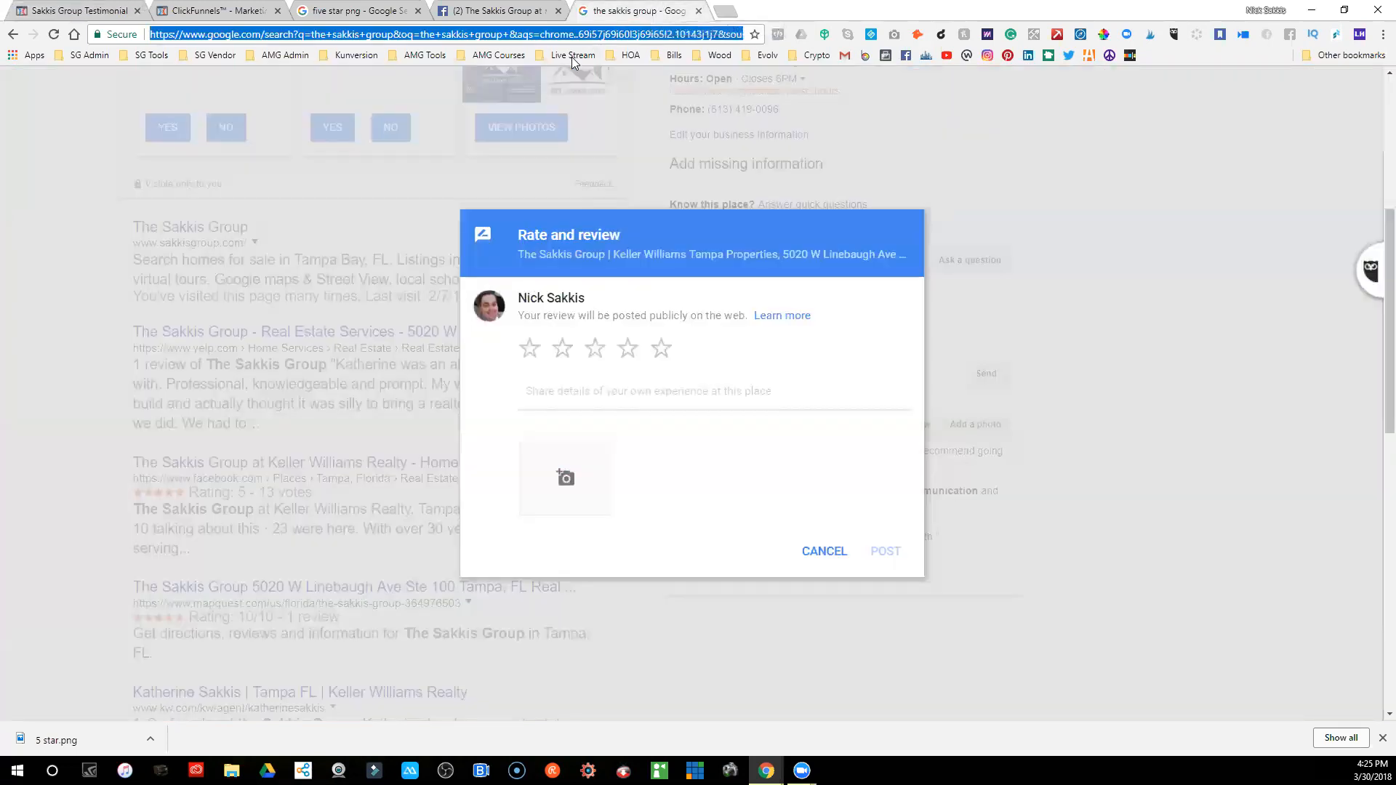
type("zillow")
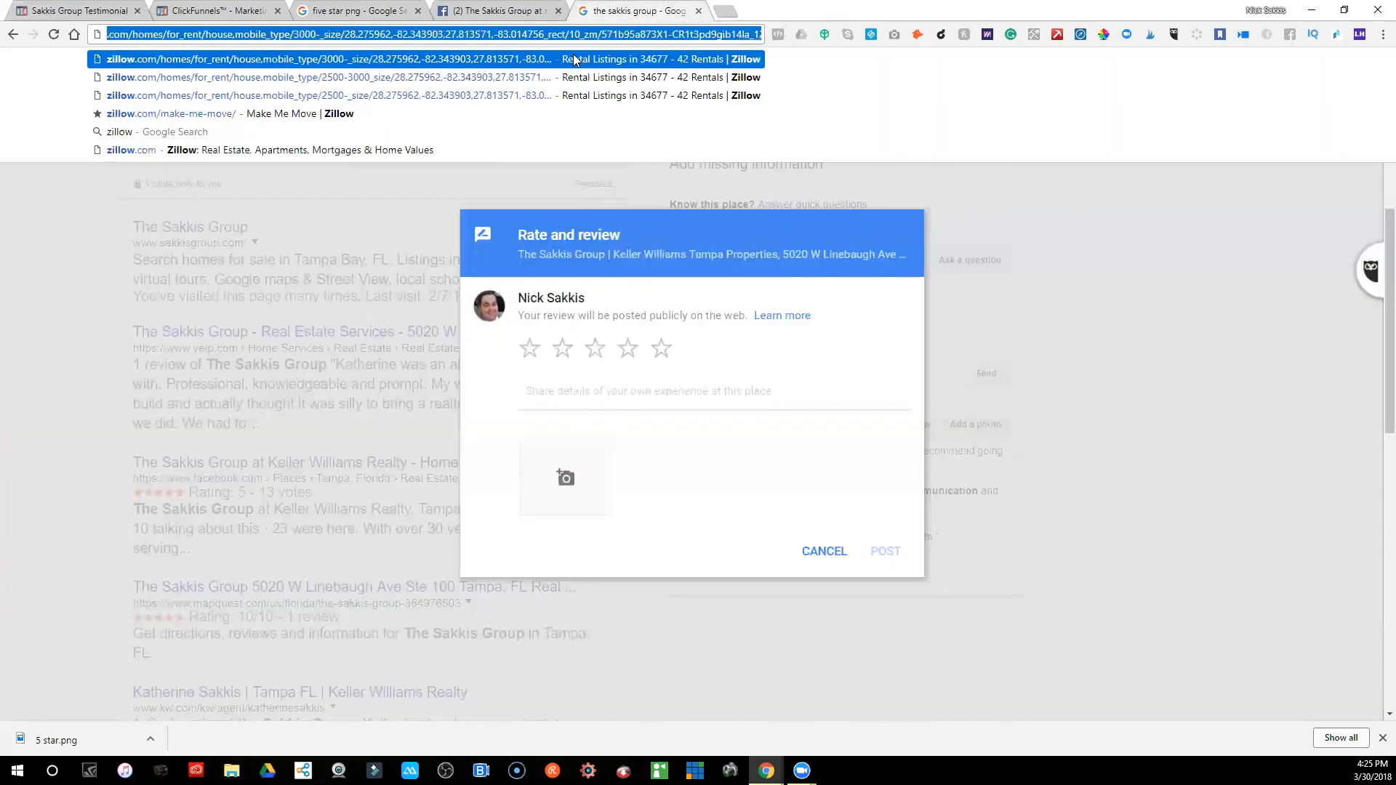
key("Delete")
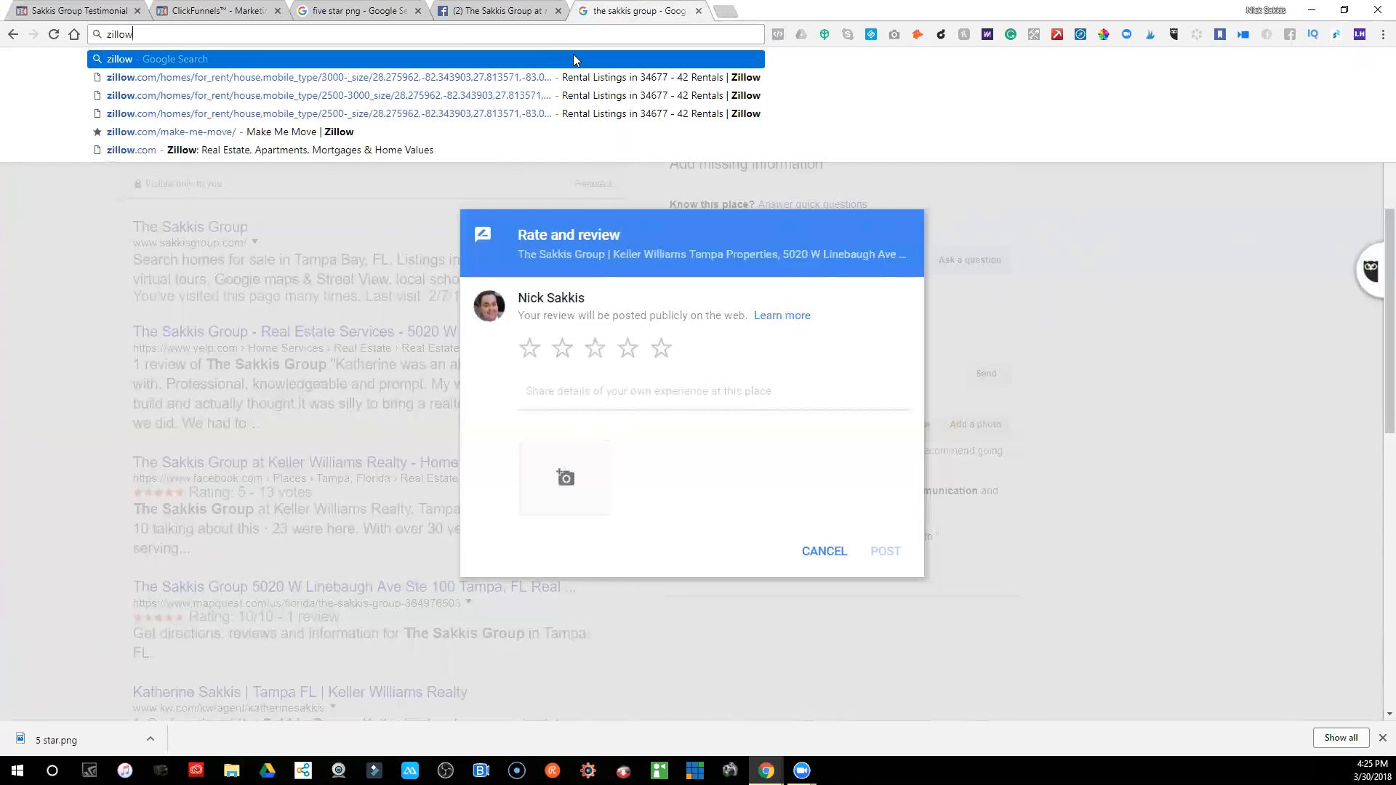
key("Return")
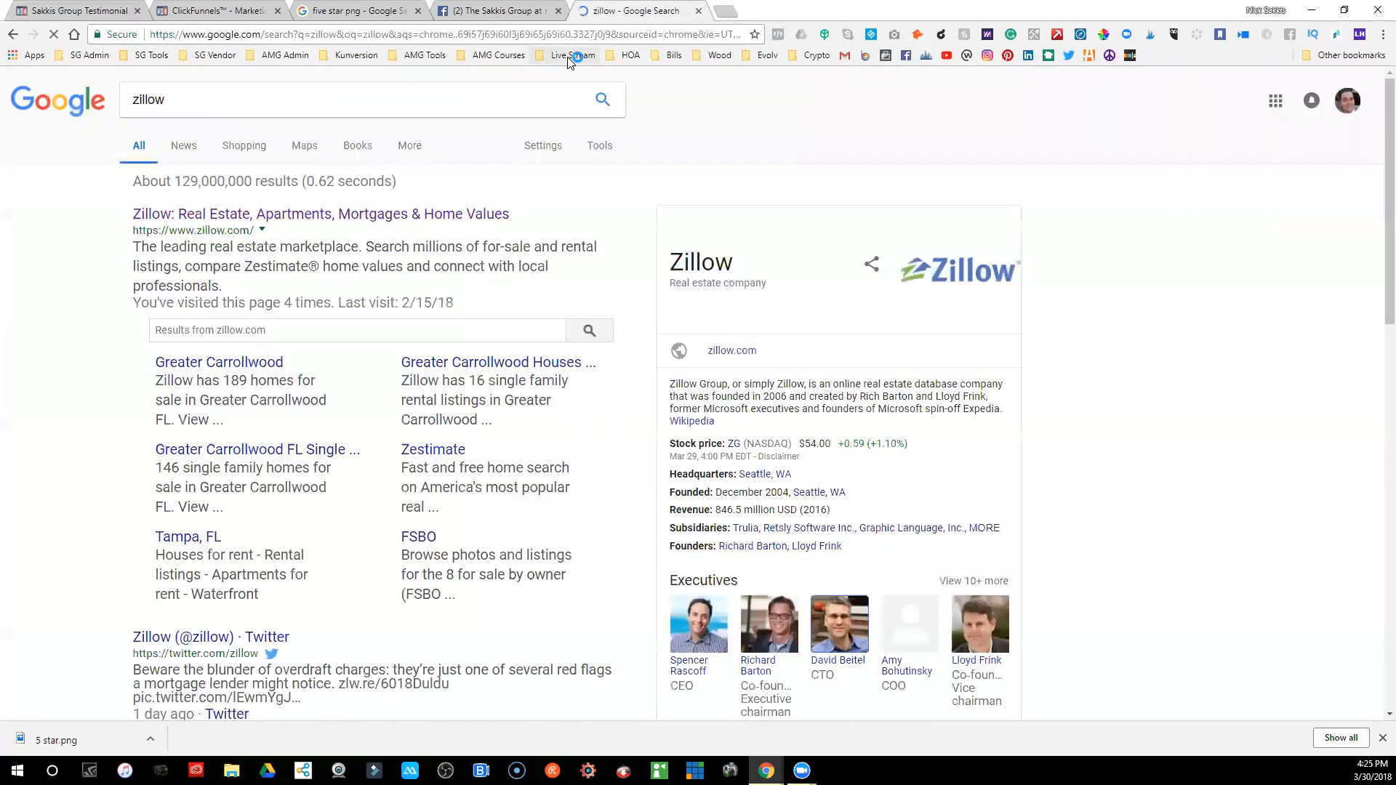
- Search zillow.com results for "the sakkis group" and open the group's Tampa real estate agent profile on Zillow
left_click(273, 332)
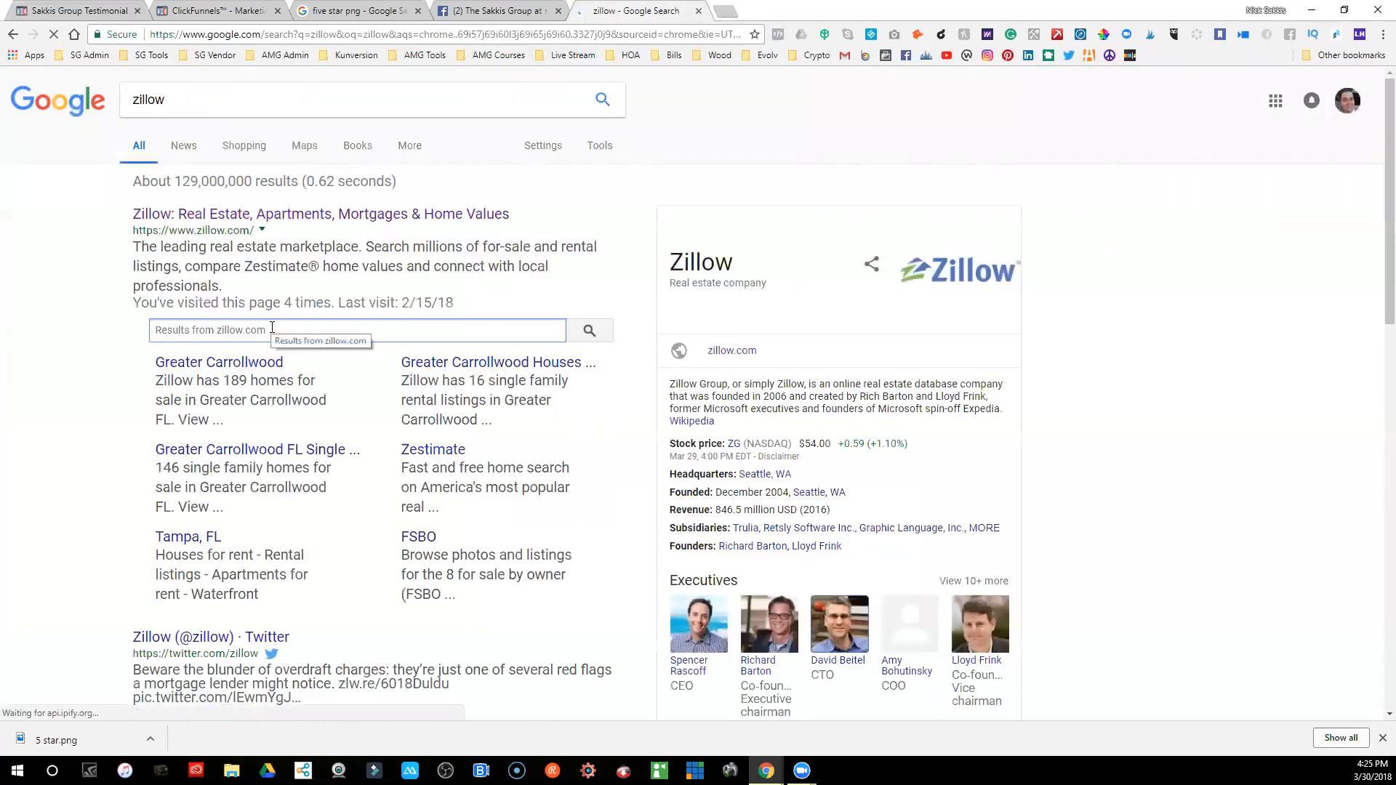
type("the sakkis group site:zillow.com")
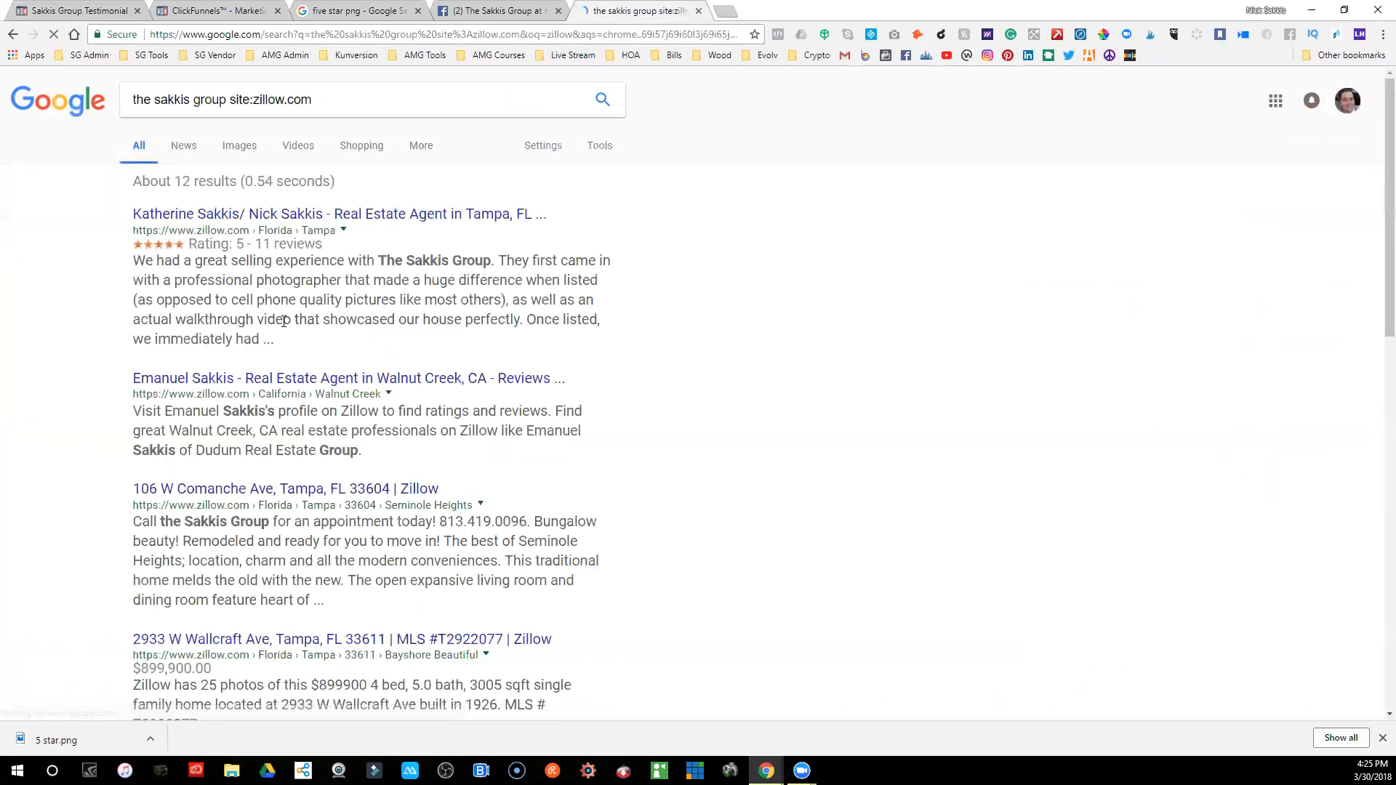
left_click(302, 217)
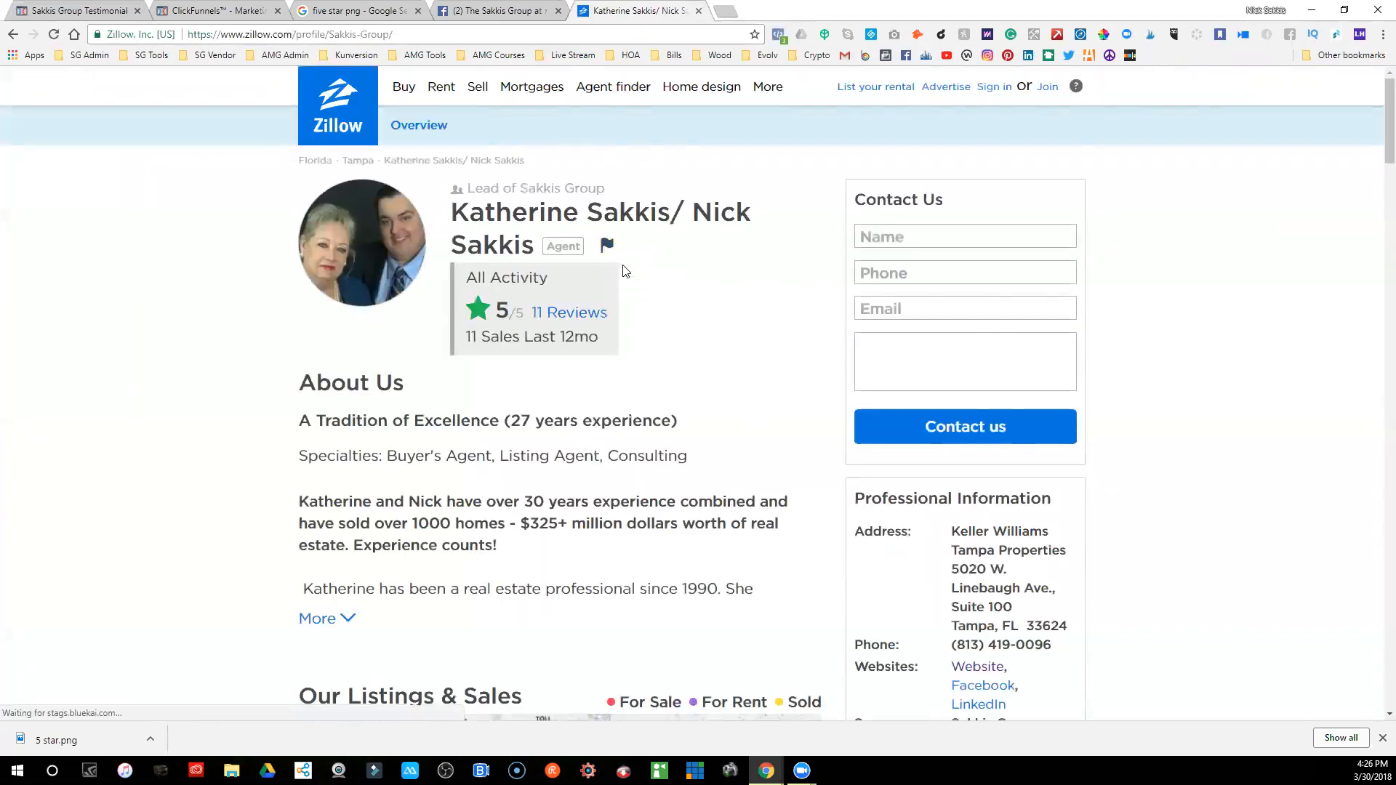
- Open the Write a review form from the Our Reviews section of the Zillow profile
scroll(704, 365, "down", 4)
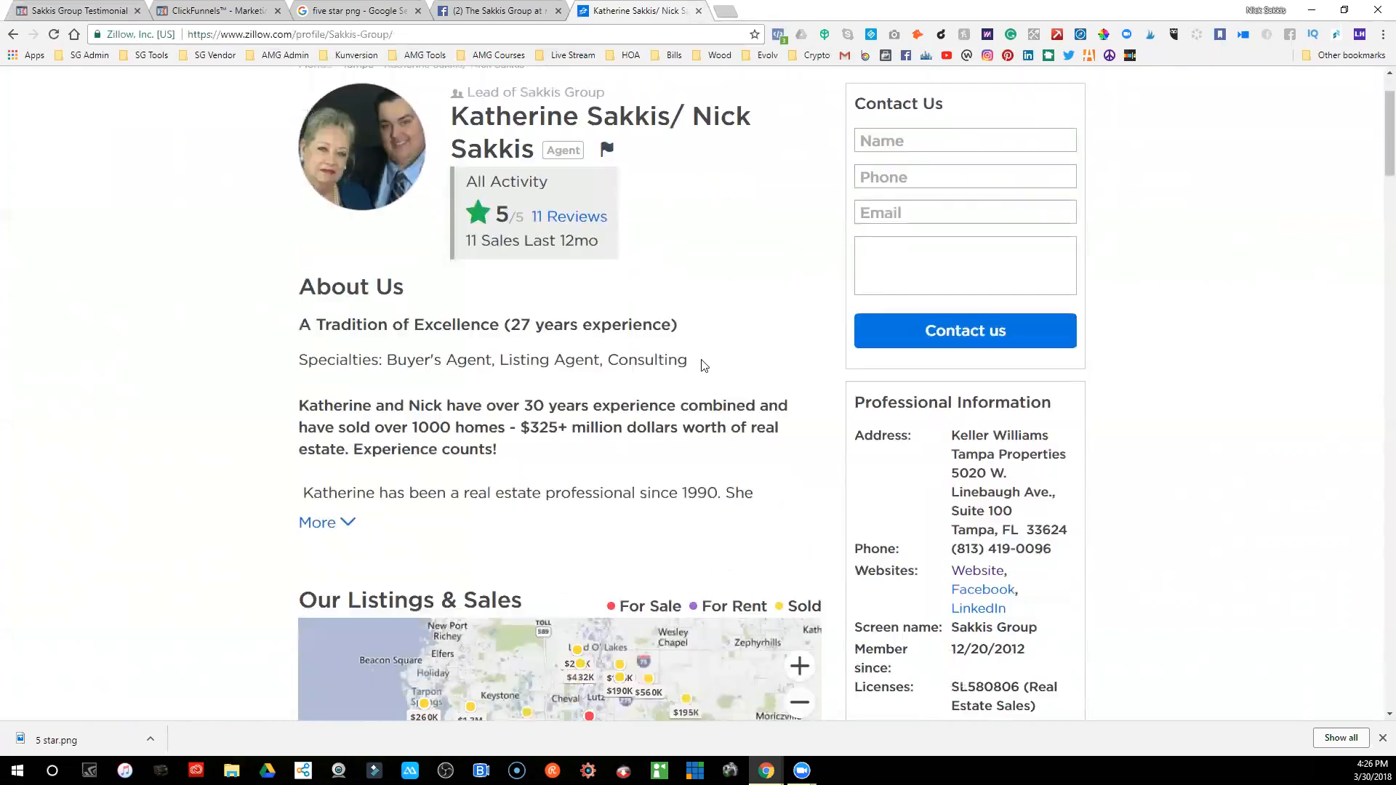
scroll(704, 365, "down", 20)
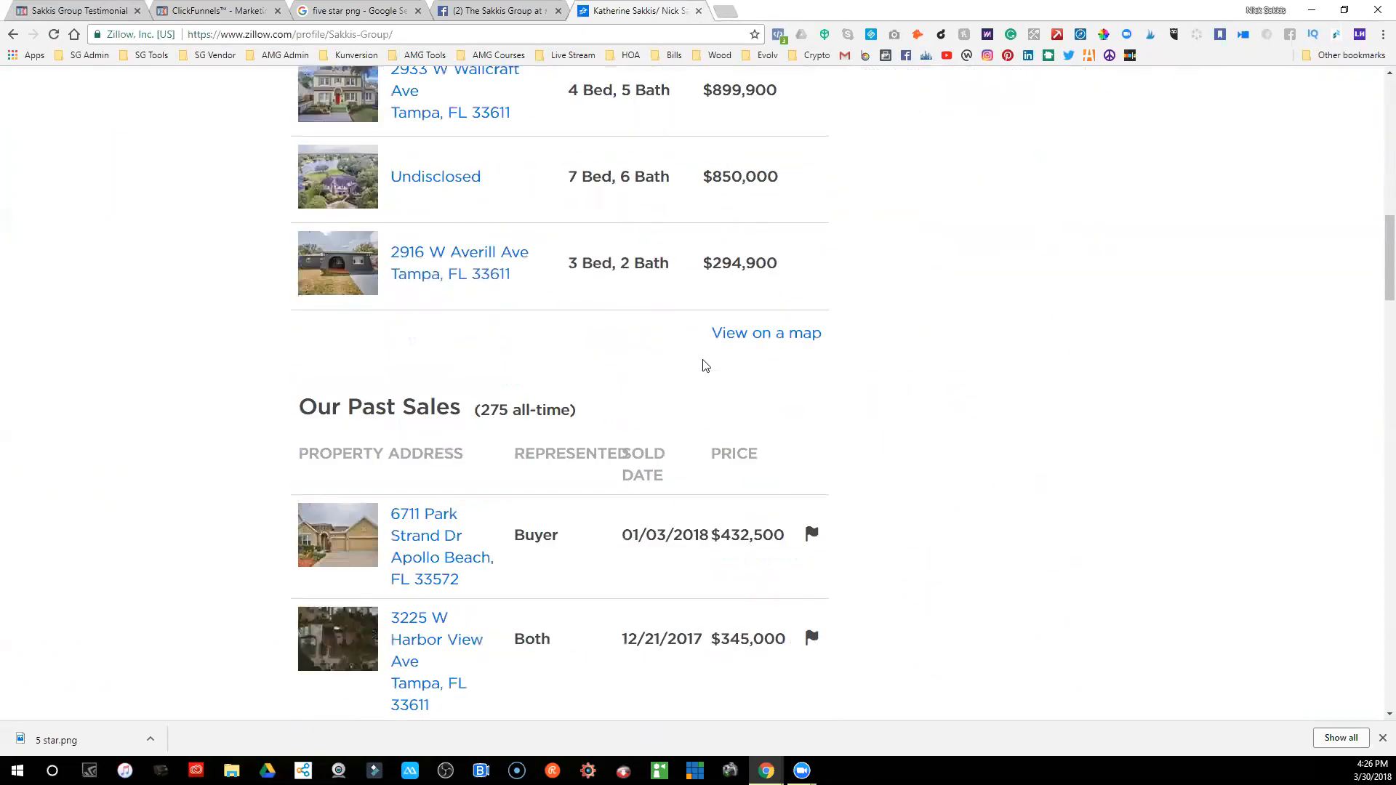
scroll(704, 365, "down", 1)
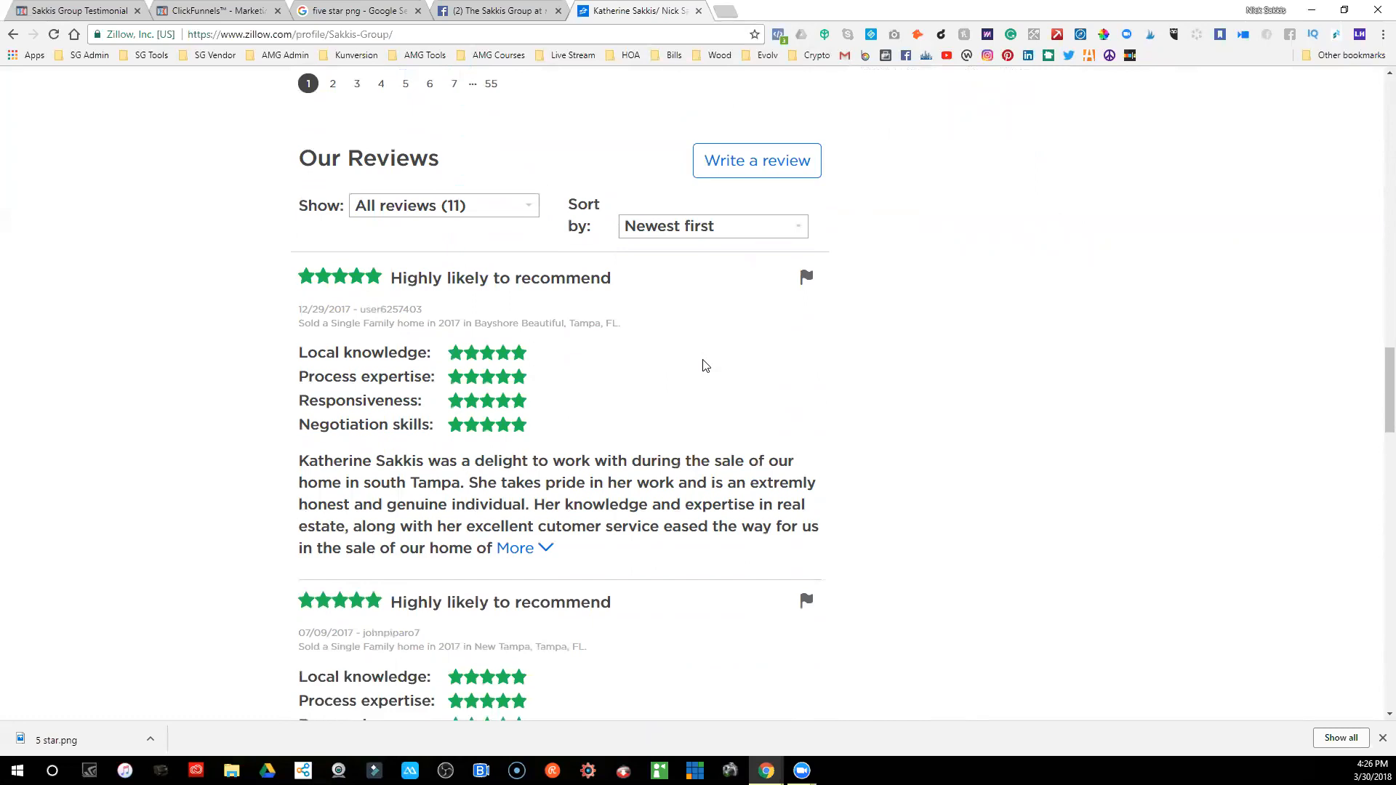
left_click(736, 172)
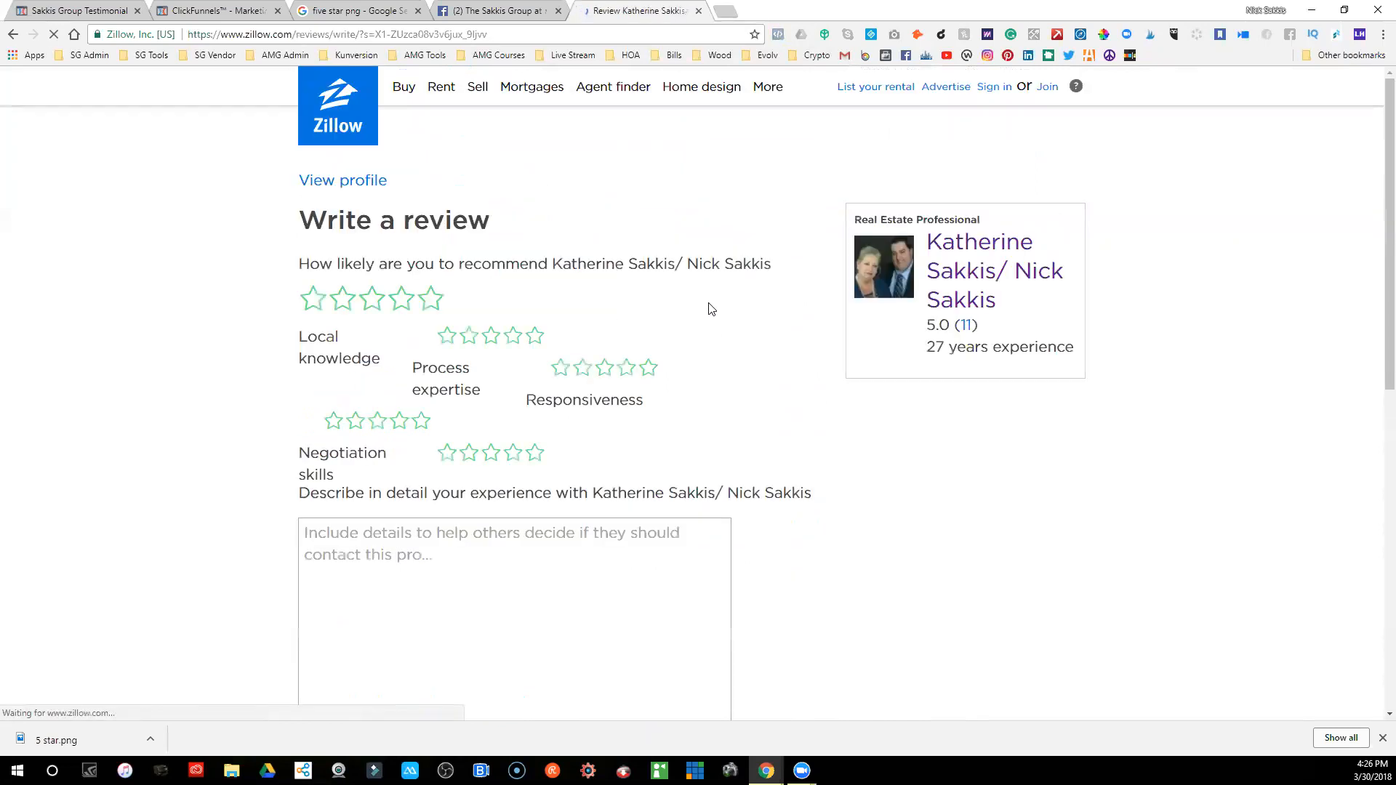
- Copy the Zillow review form's address and return to the ClickFunnels page editor
left_click(378, 34)
right_click(379, 34)
left_click(408, 88)
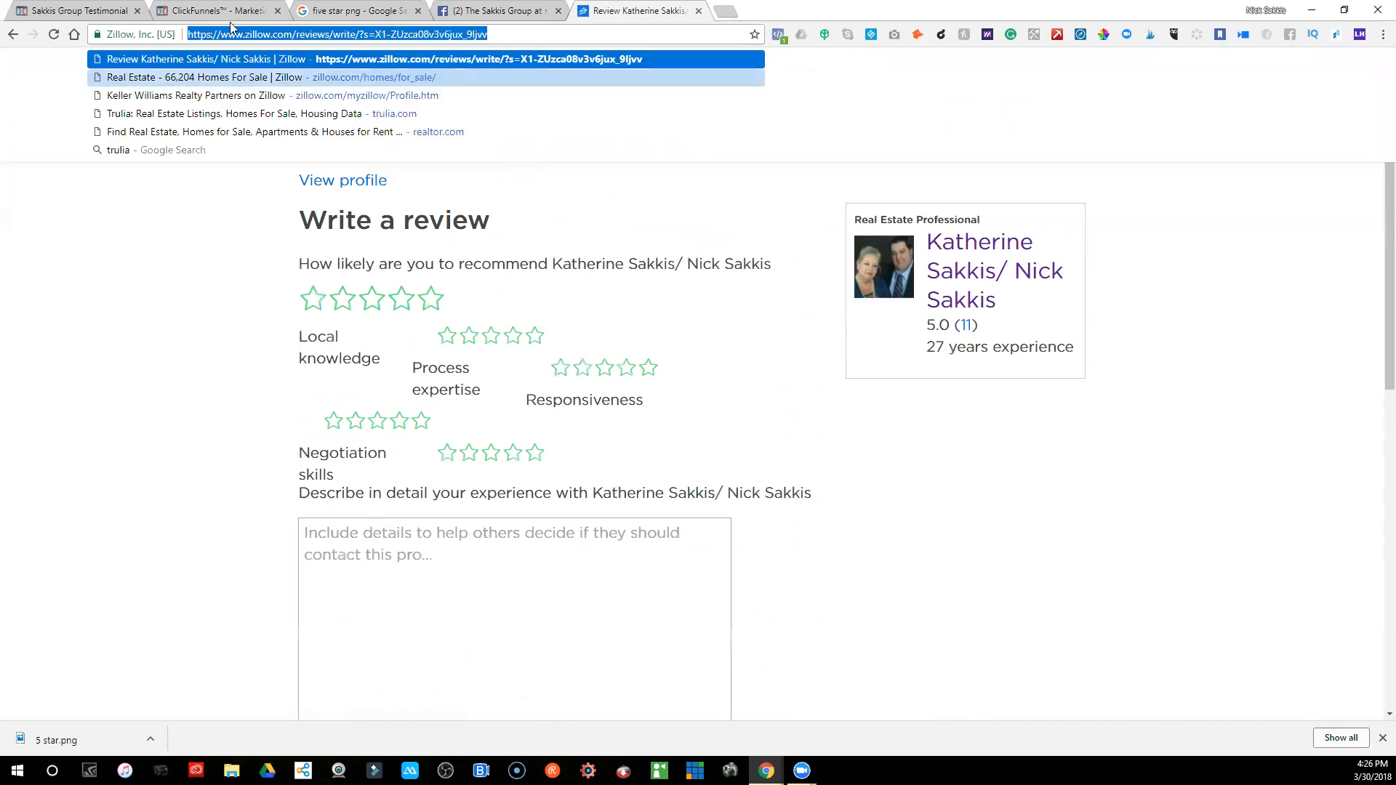
left_click(113, 13)
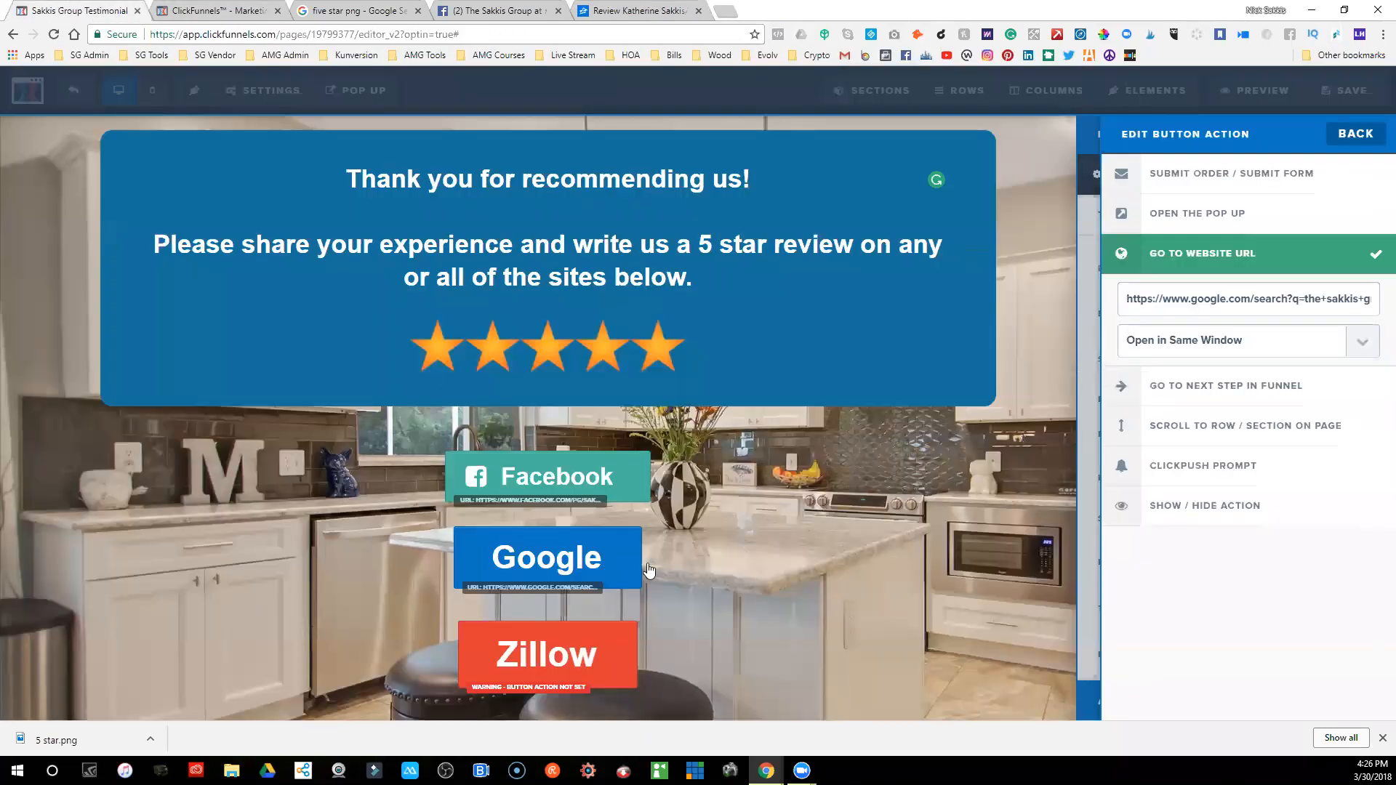
- Set the Zillow button's action to go to the copied Zillow review form URL
left_click(564, 655)
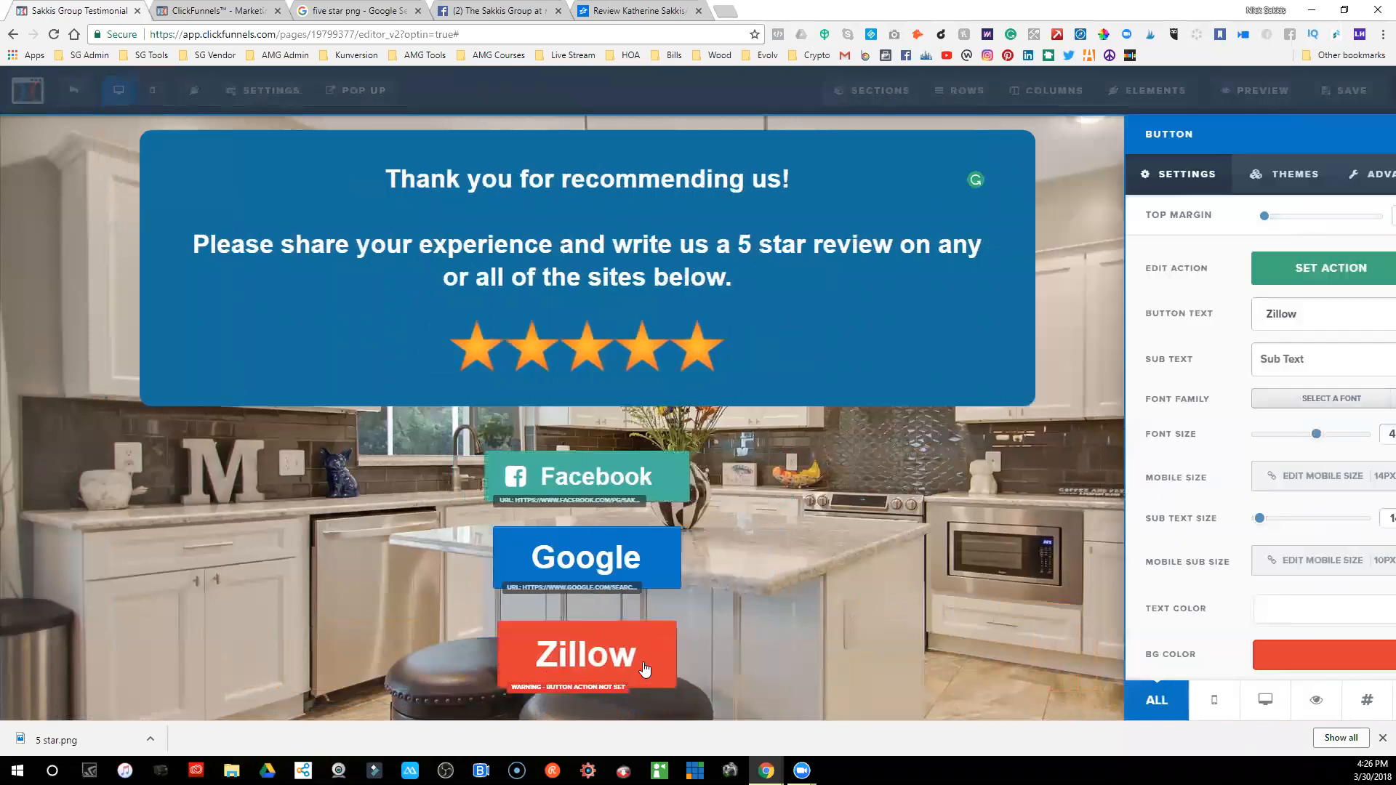
left_click(645, 670)
left_click(645, 669)
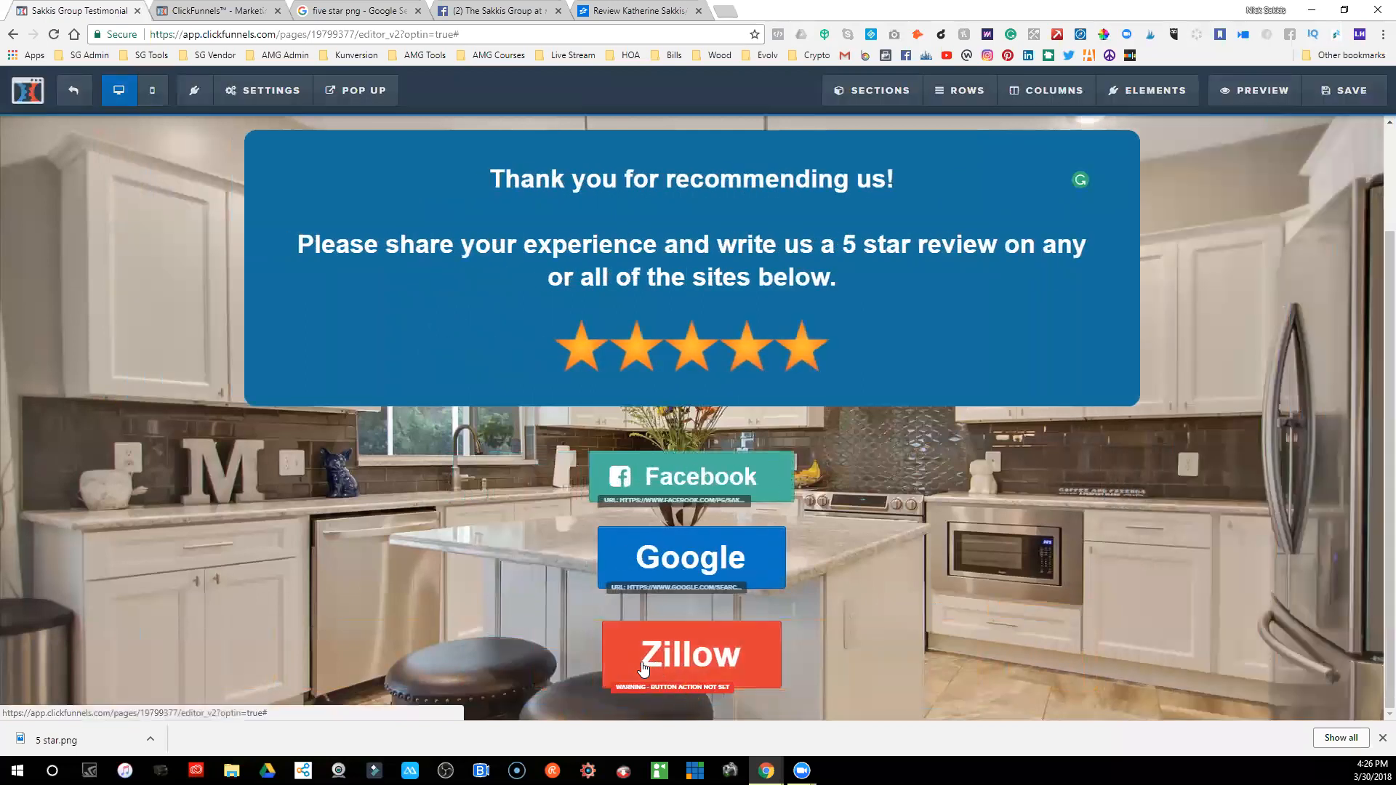
left_click(1302, 276)
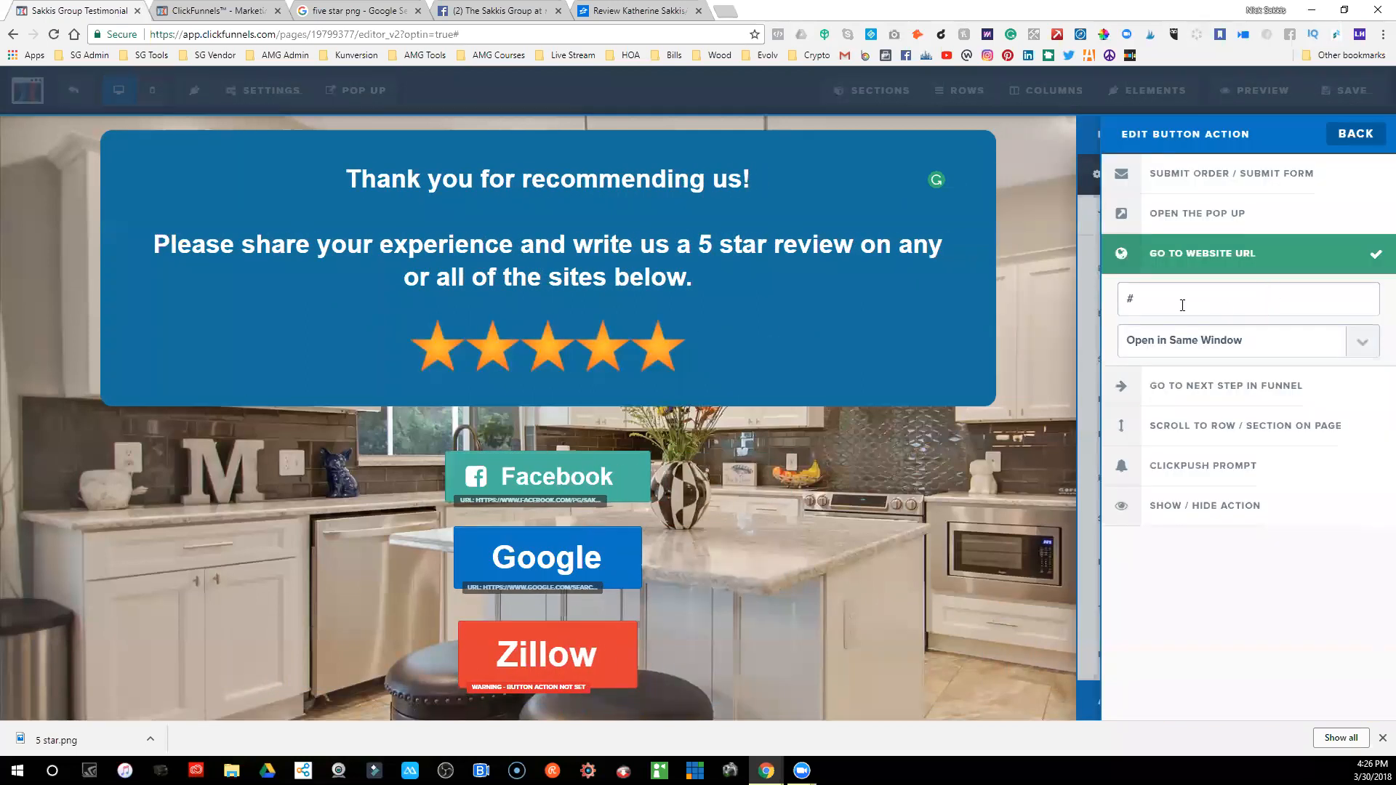
key("BackSpace")
right_click(1018, 334)
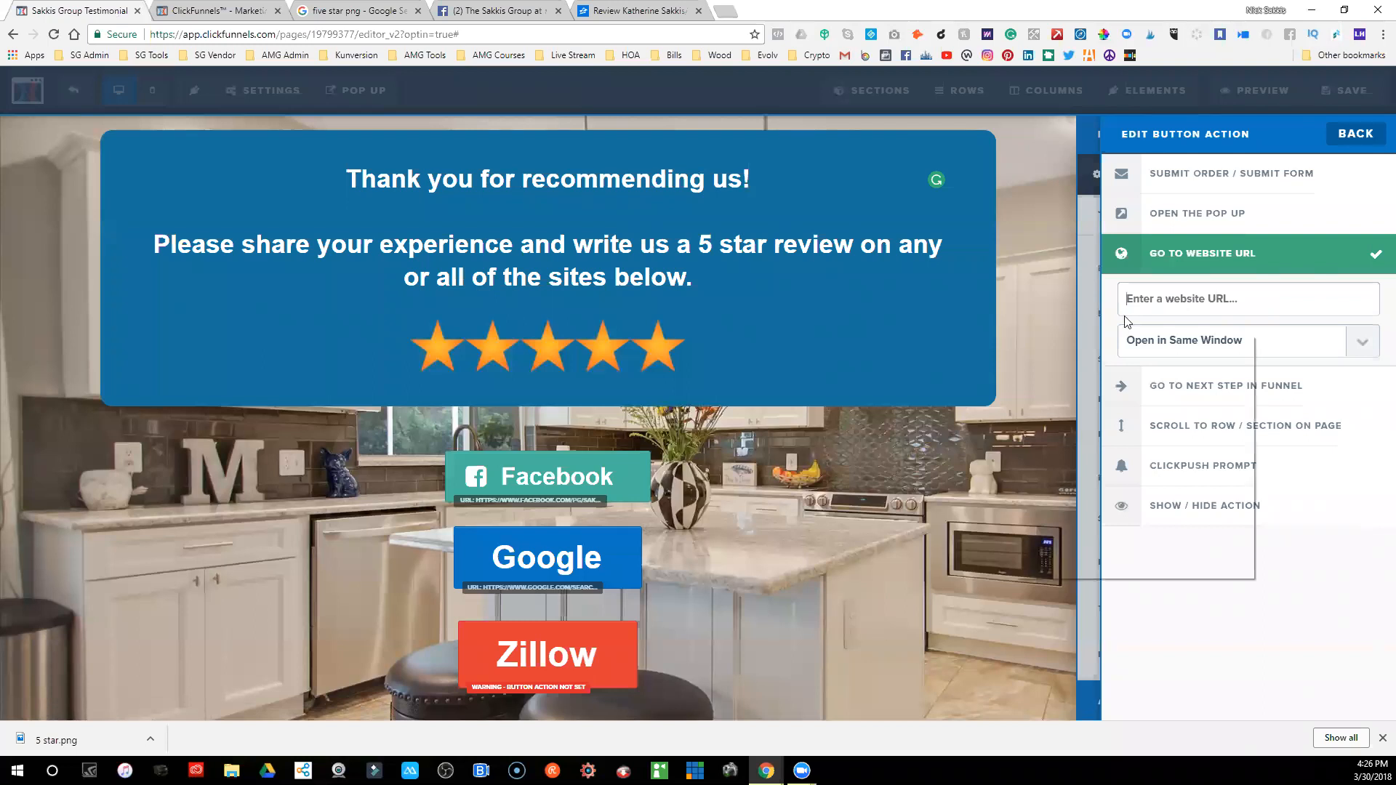
right_click(1136, 300)
left_click(1168, 390)
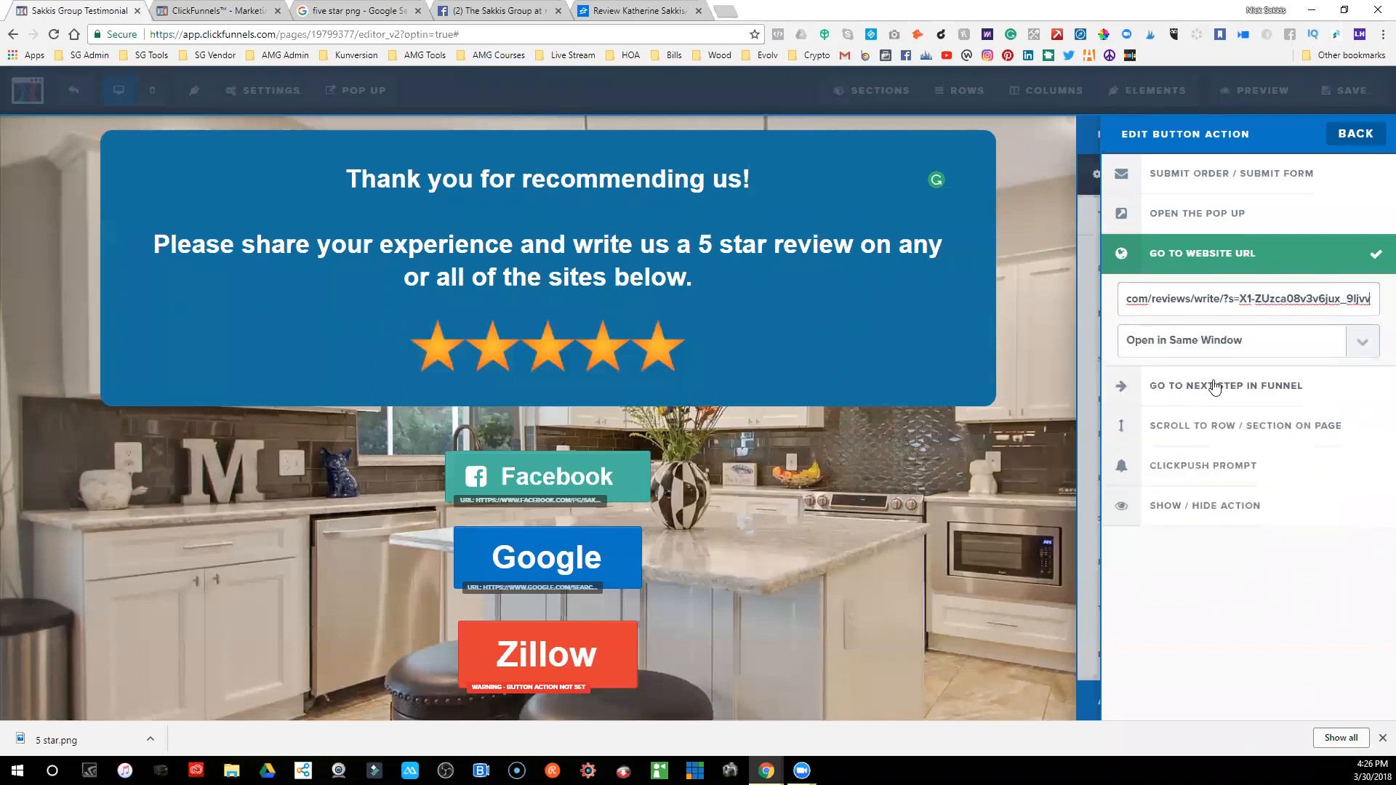
left_click(876, 492)
- Save the thank-you page and return to its step in the Test Testimonail funnel overview
scroll(875, 492, "up", 2)
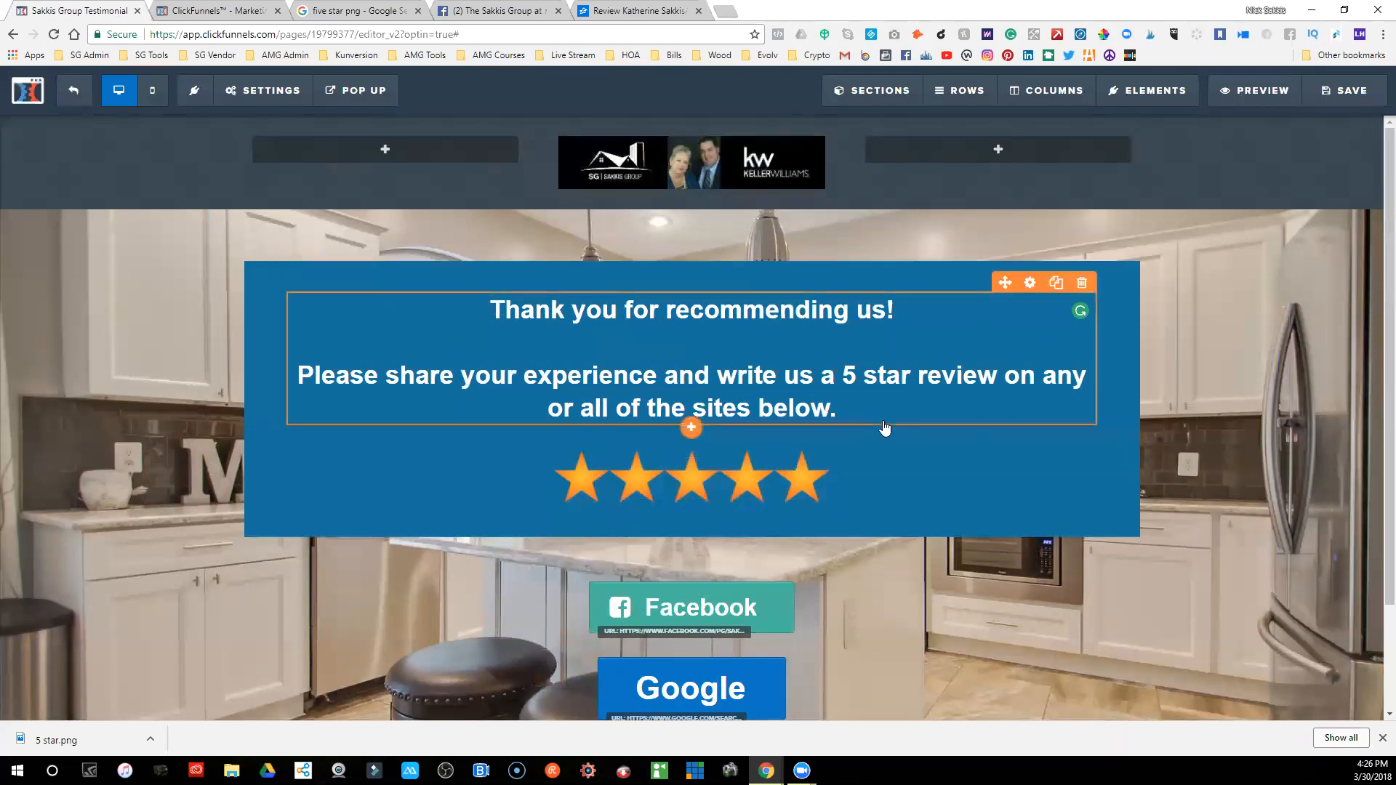
scroll(885, 427, "down", 2)
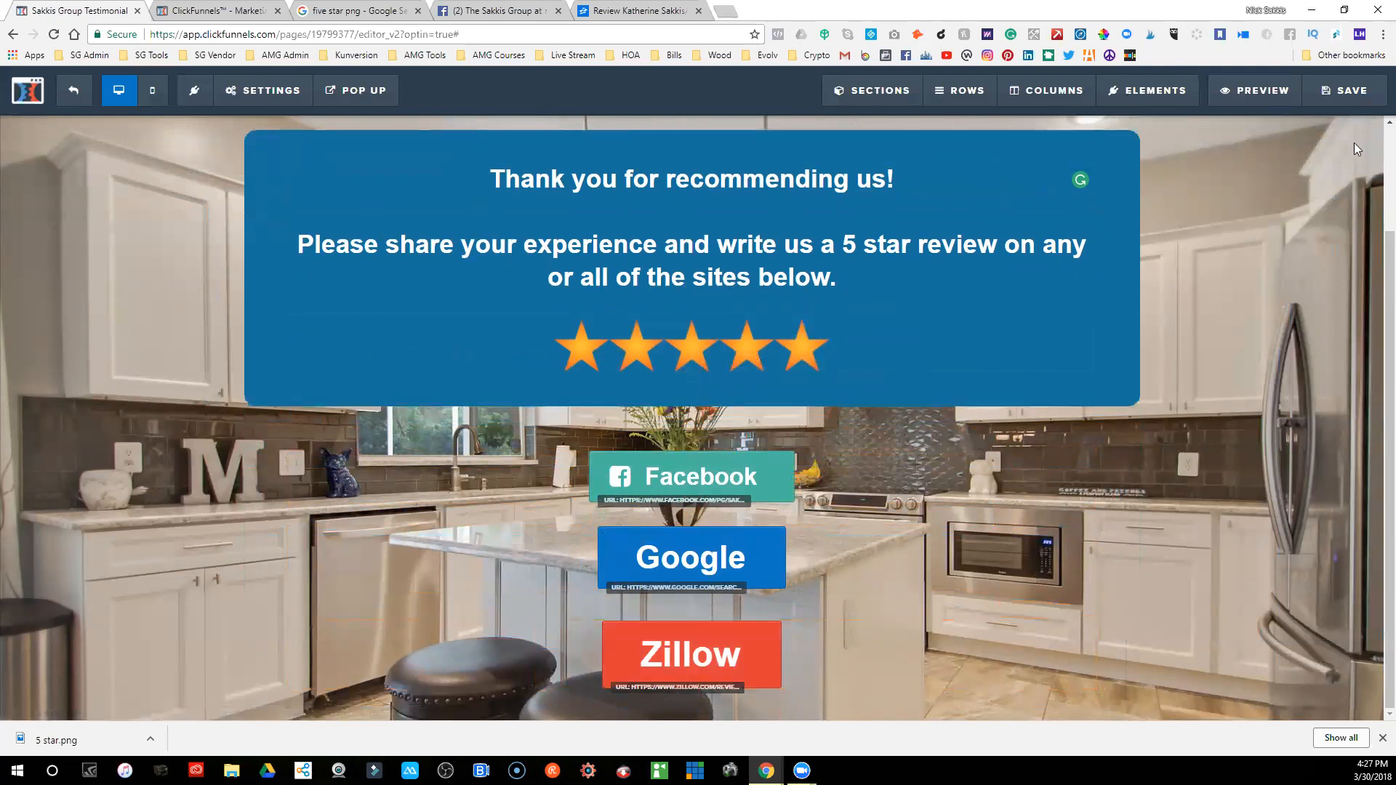
left_click(1328, 96)
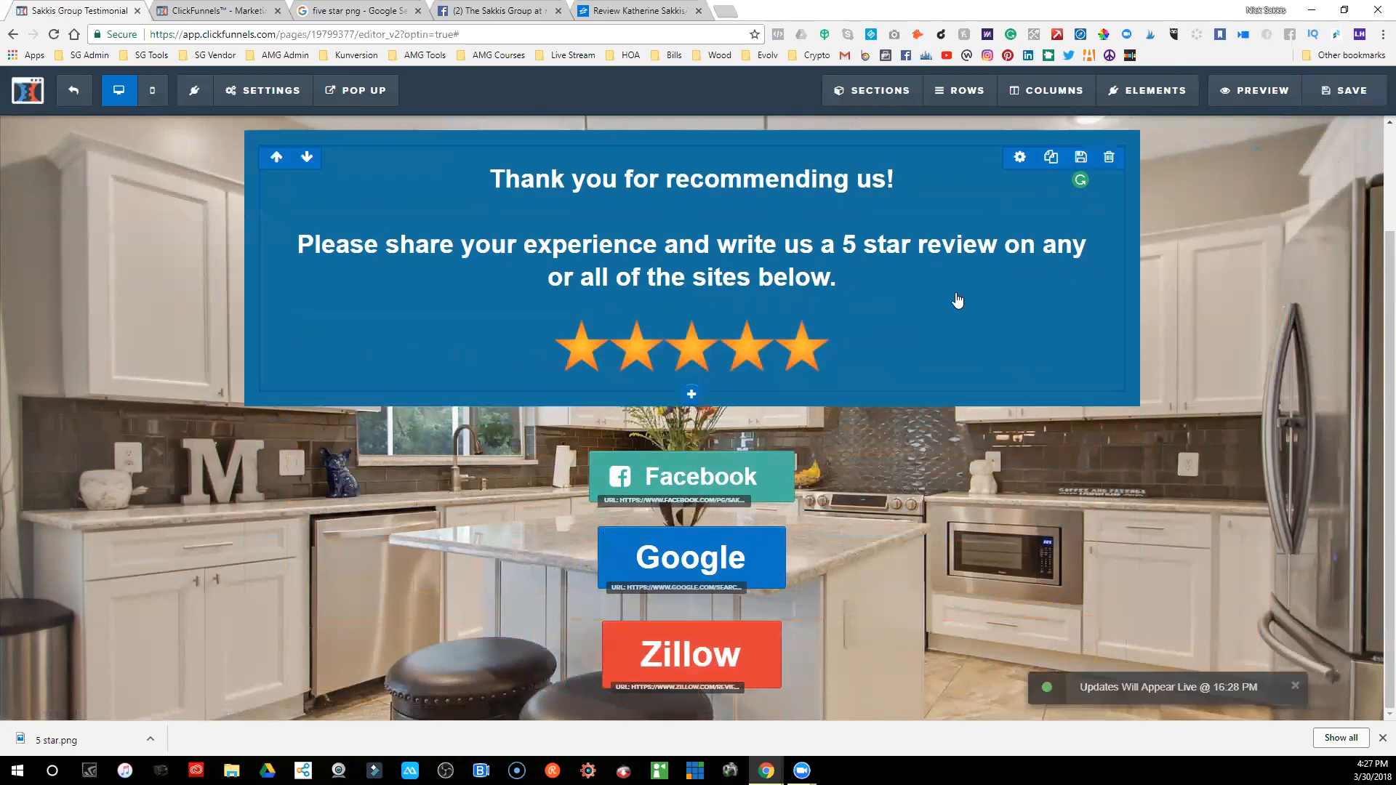
left_click(73, 91)
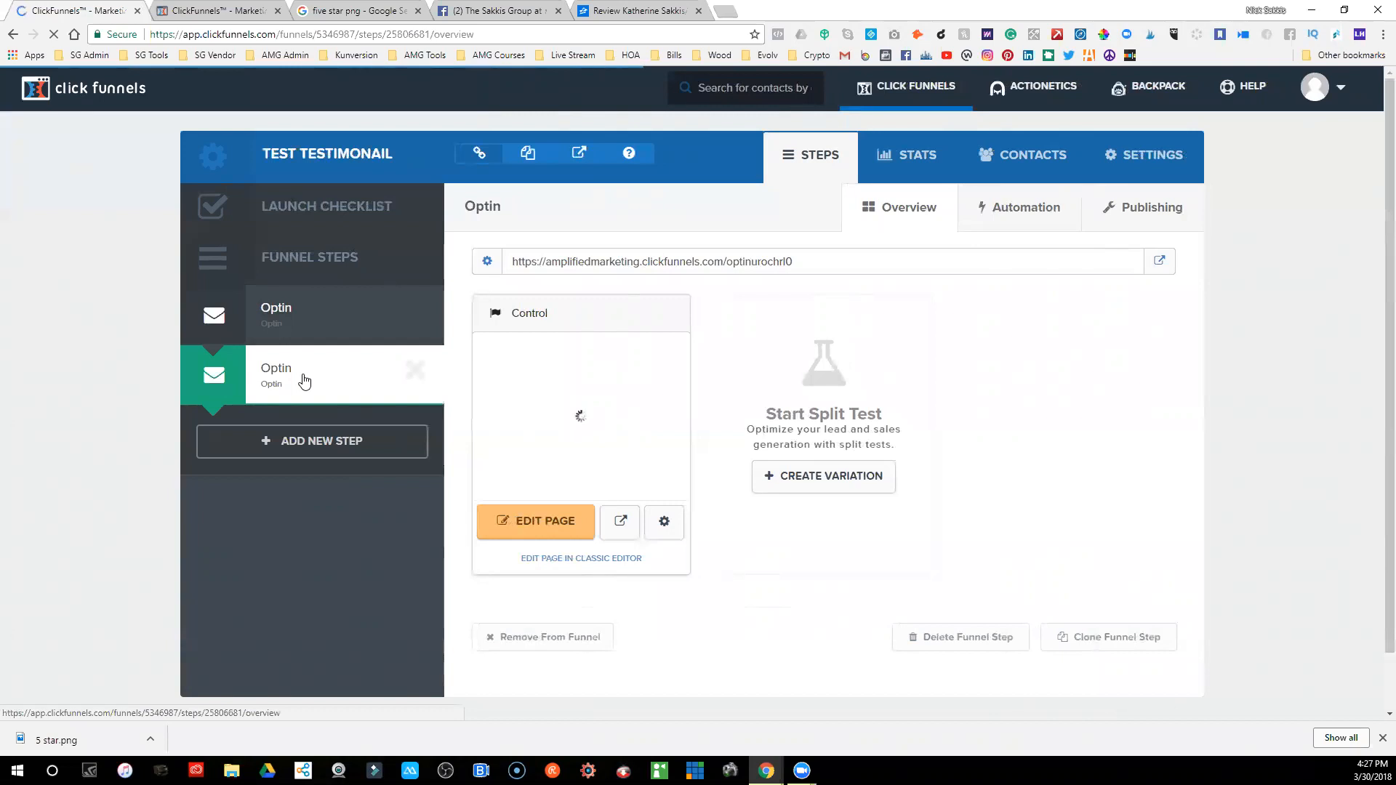
- Clone the second Optin step and add the cloned step to the funnel
left_click(1087, 633)
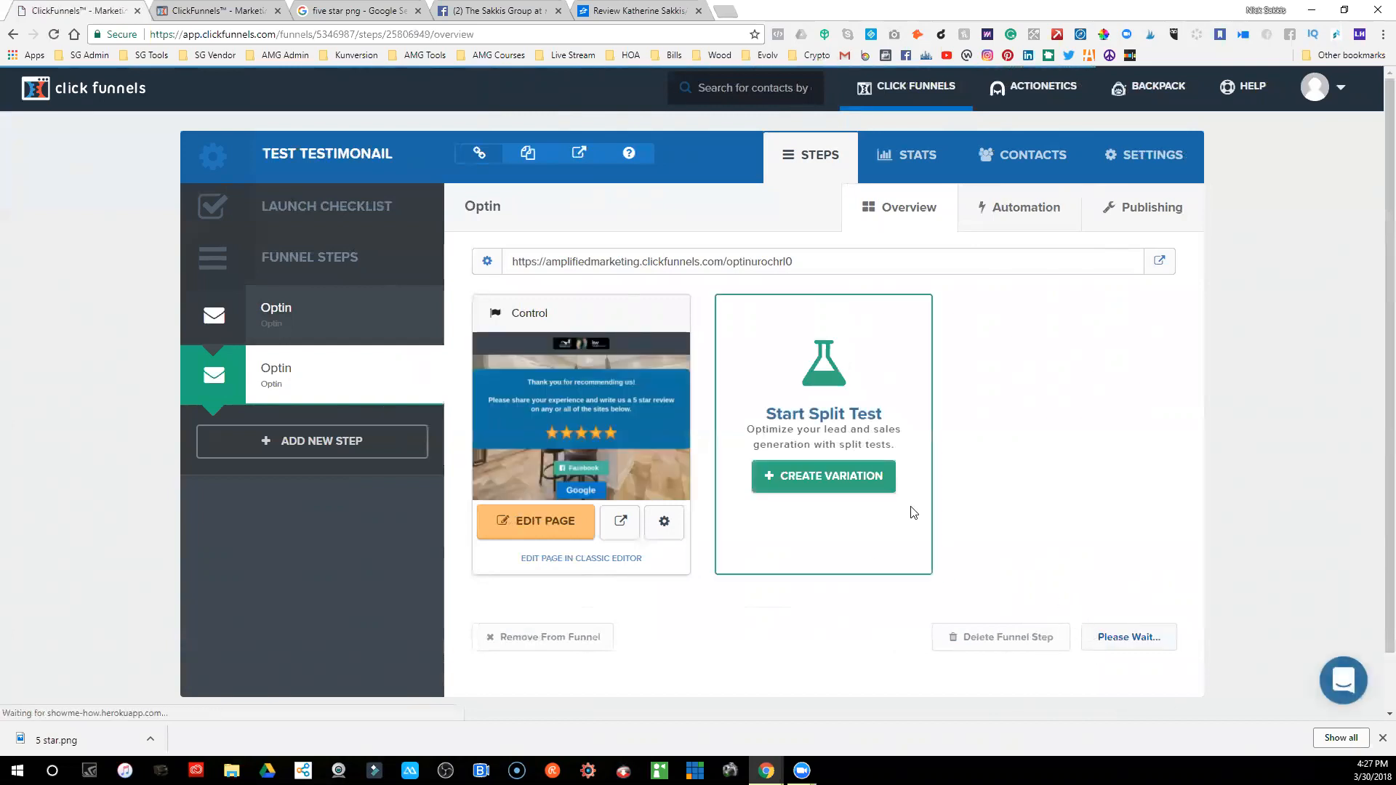
left_click(321, 501)
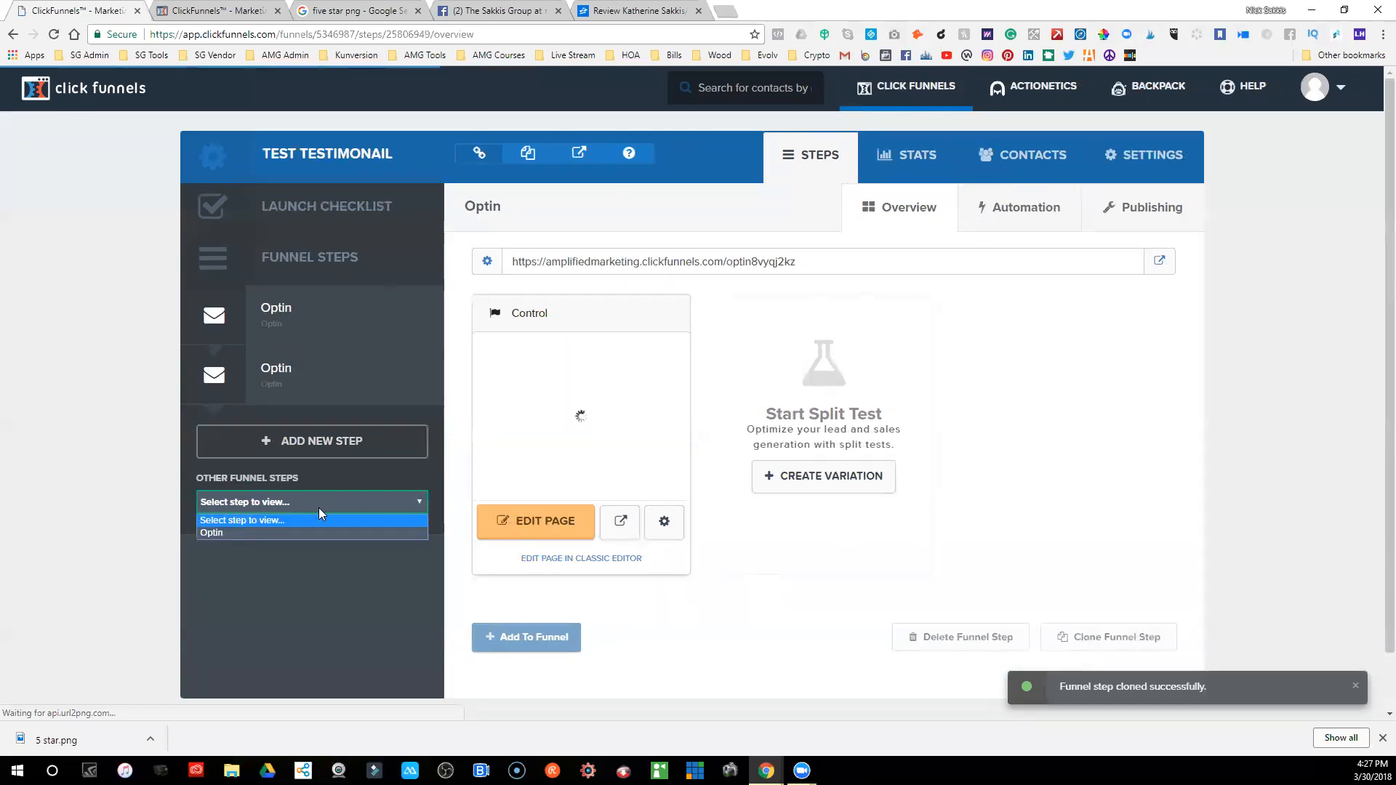
left_click(297, 535)
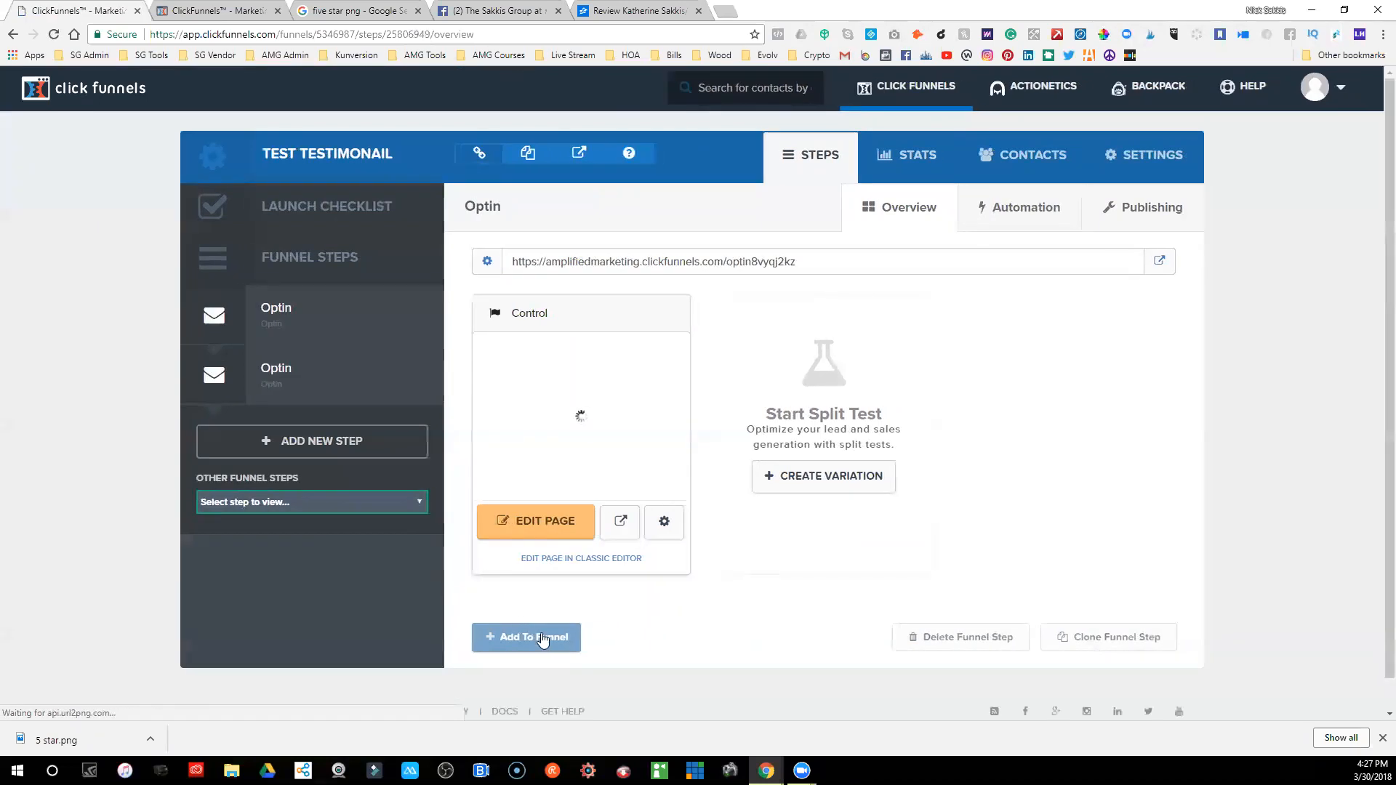
left_click(541, 639)
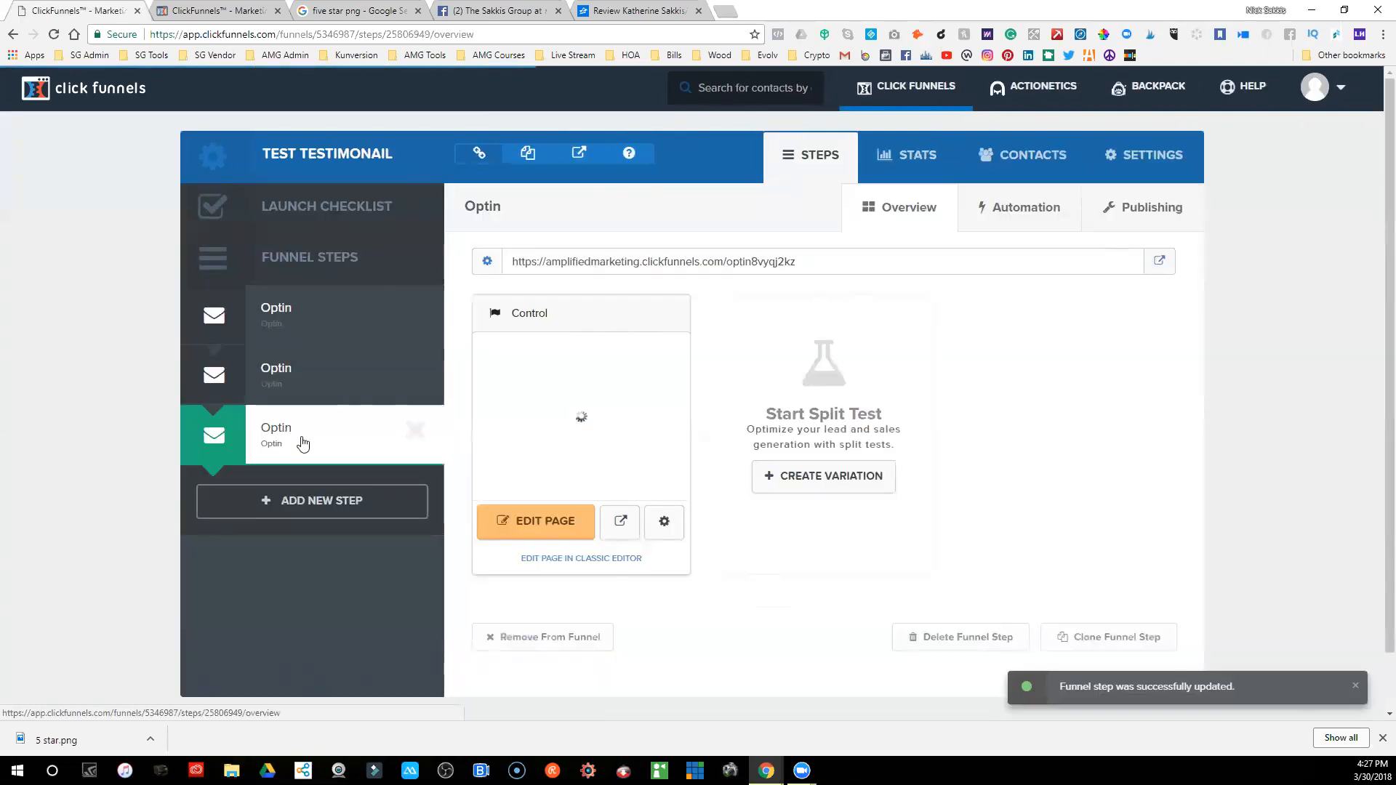
- Open the cloned Optin page in the editor and delete its five-star image
left_click(544, 523)
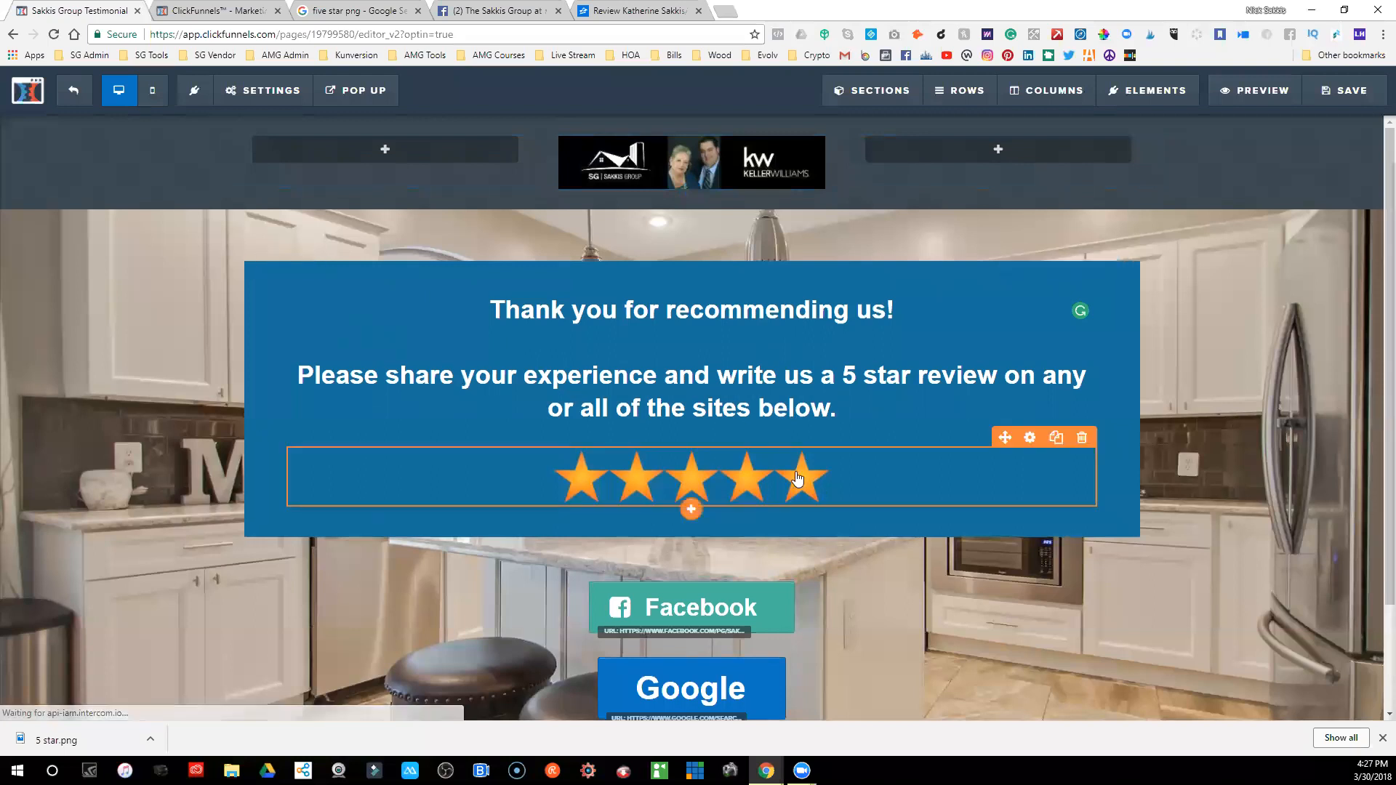
left_click(1082, 437)
left_click(748, 111)
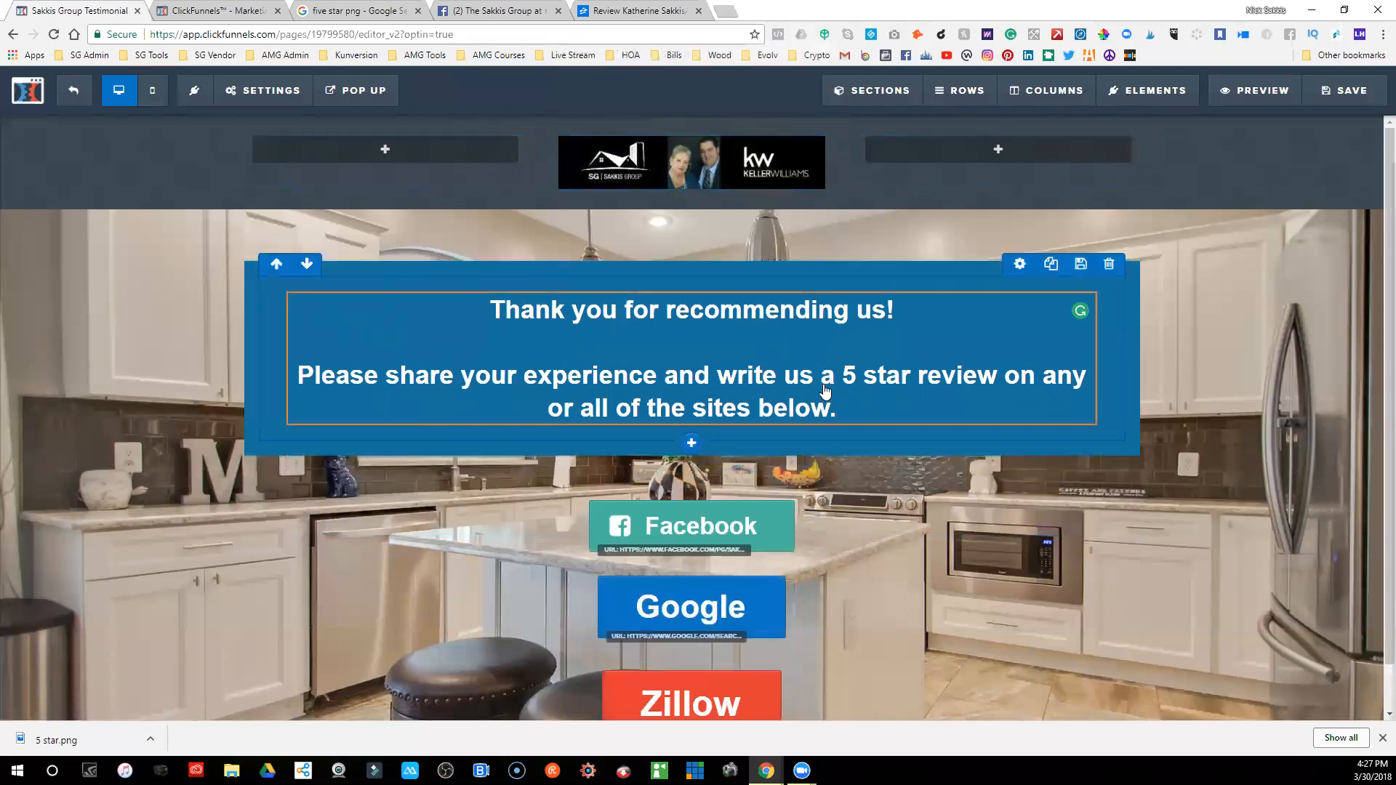
- Replace the thank-you text in the blue box with "We apologize your experience was not great. How can we improve?"
left_click(830, 411)
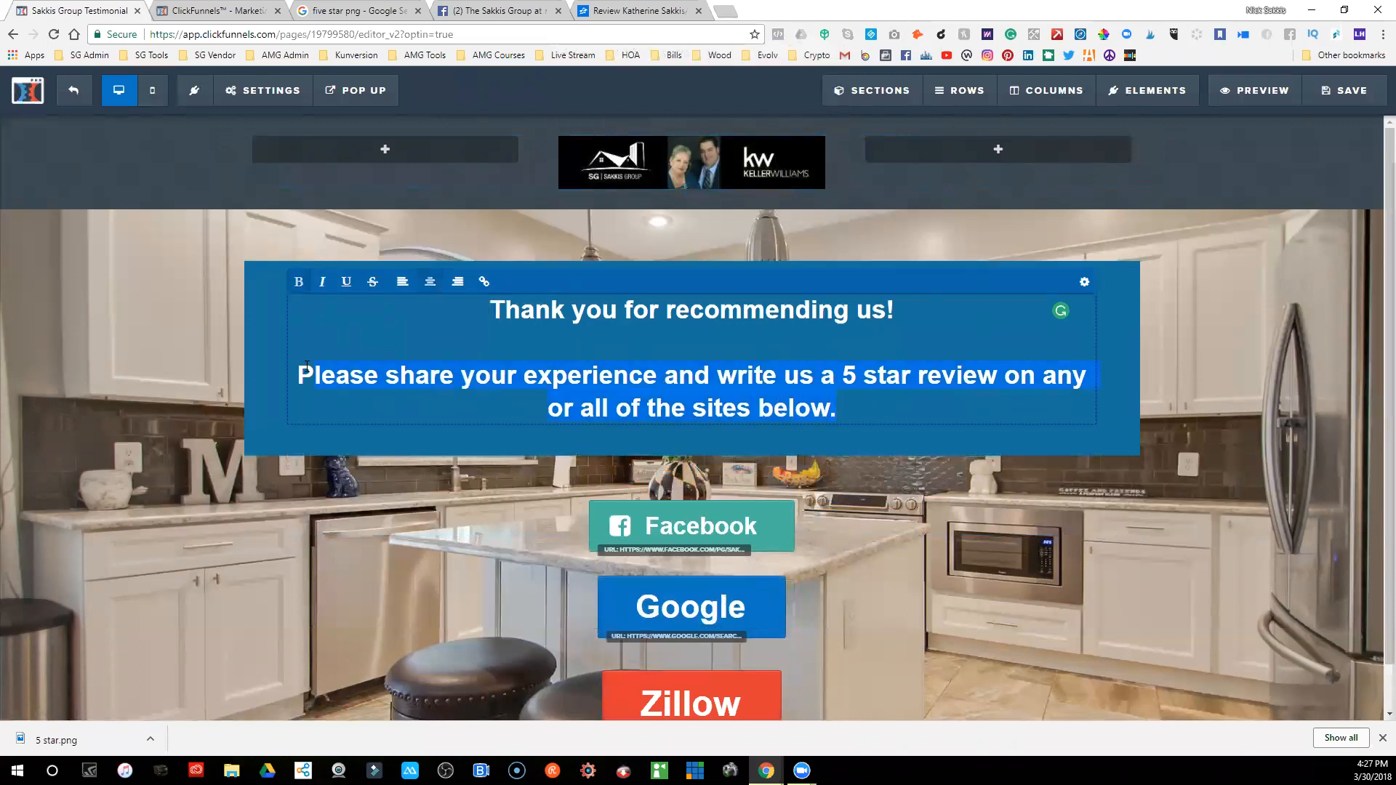
key("BackSpace")
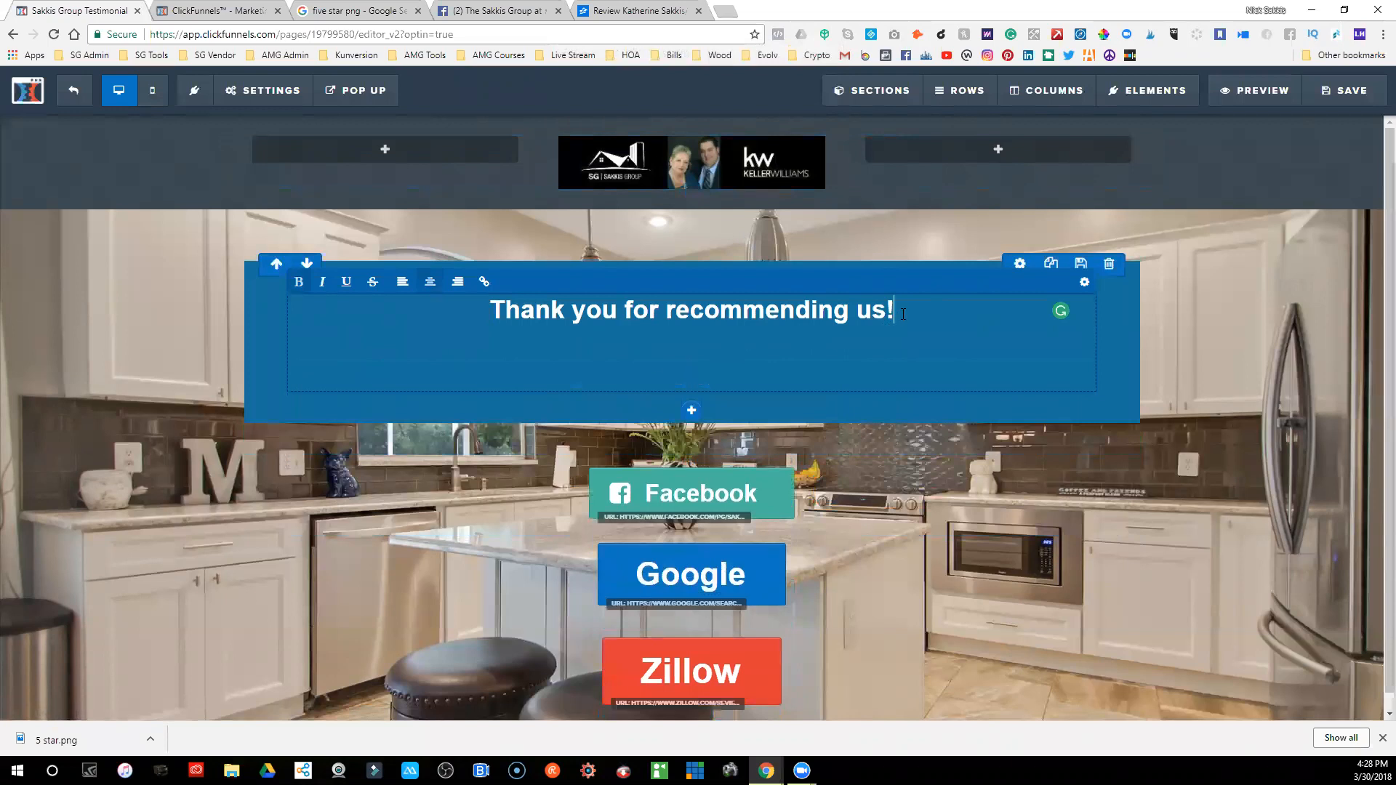
key("BackSpace")
key("BackSpace")
key("BackSpace")
key("BackSpace")
key("BackSpace")
key("BackSpace")
key("BackSpace")
key("BackSpace")
key("BackSpace")
key("BackSpace")
key("BackSpace")
key("BackSpace")
key("BackSpace")
key("BackSpace")
key("BackSpace")
key("BackSpace")
key("BackSpace")
key("BackSpace")
key("BackSpace")
key("BackSpace")
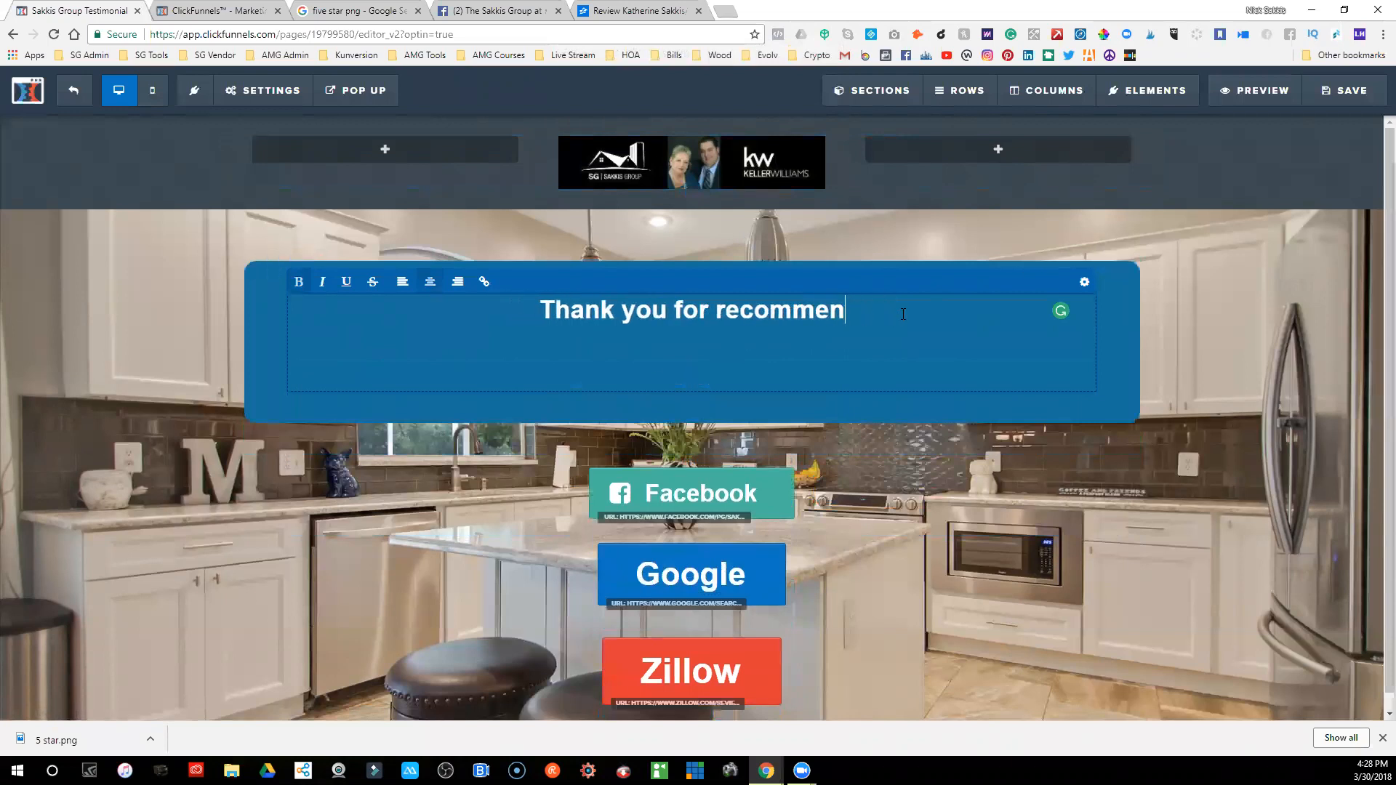
key("BackSpace")
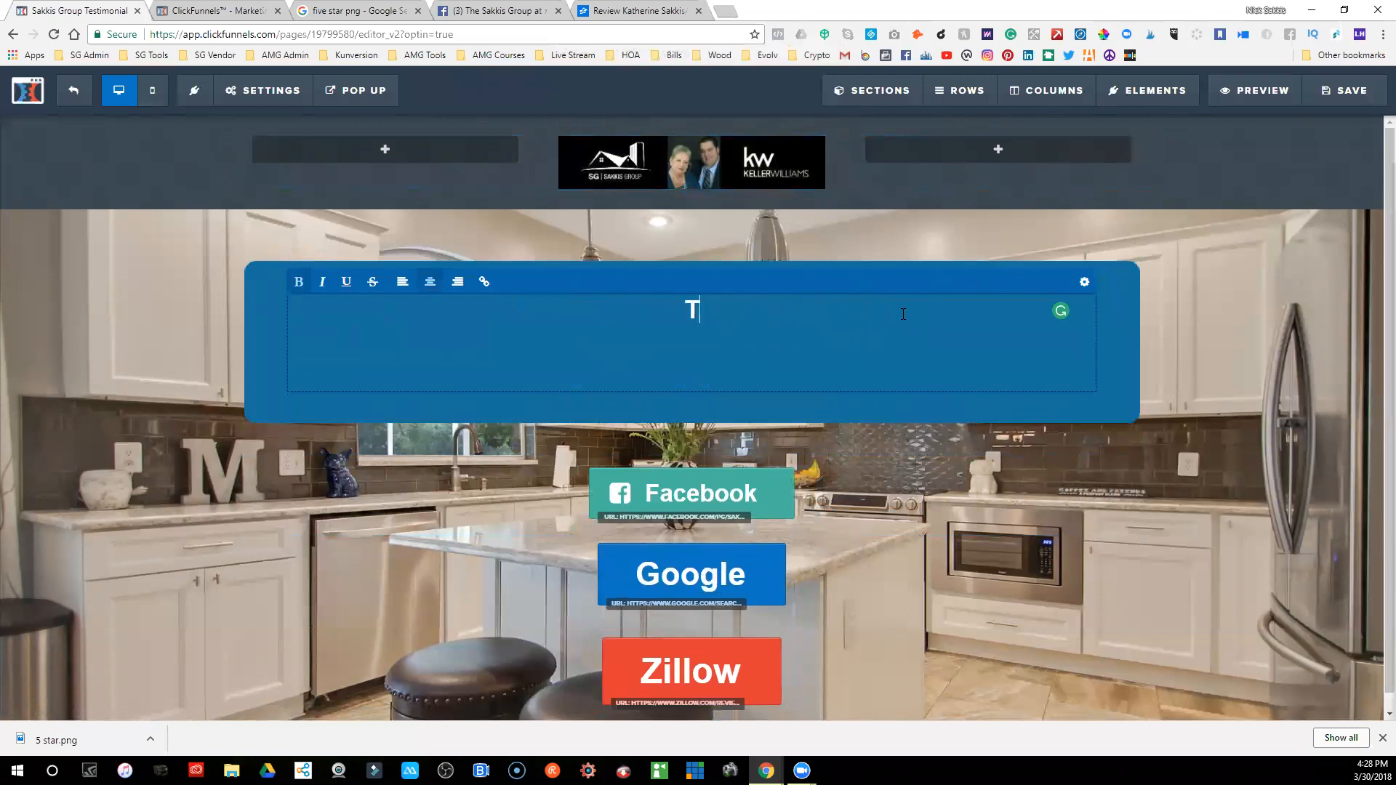
key("BackSpace")
left_click(693, 313)
right_click(696, 316)
left_click(741, 404)
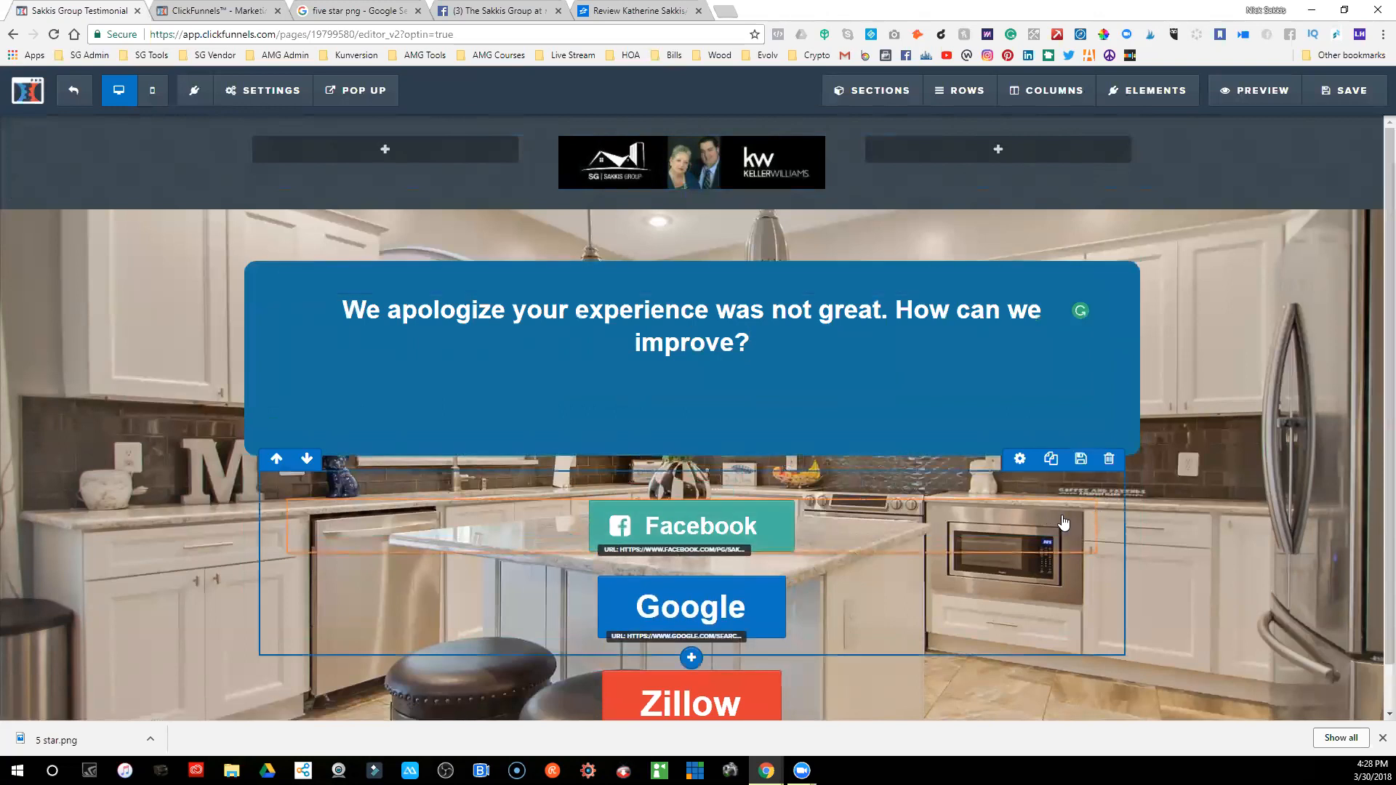
- Delete the row holding the Facebook and Google buttons, as well as the Zillow button
left_click(1108, 459)
left_click(742, 110)
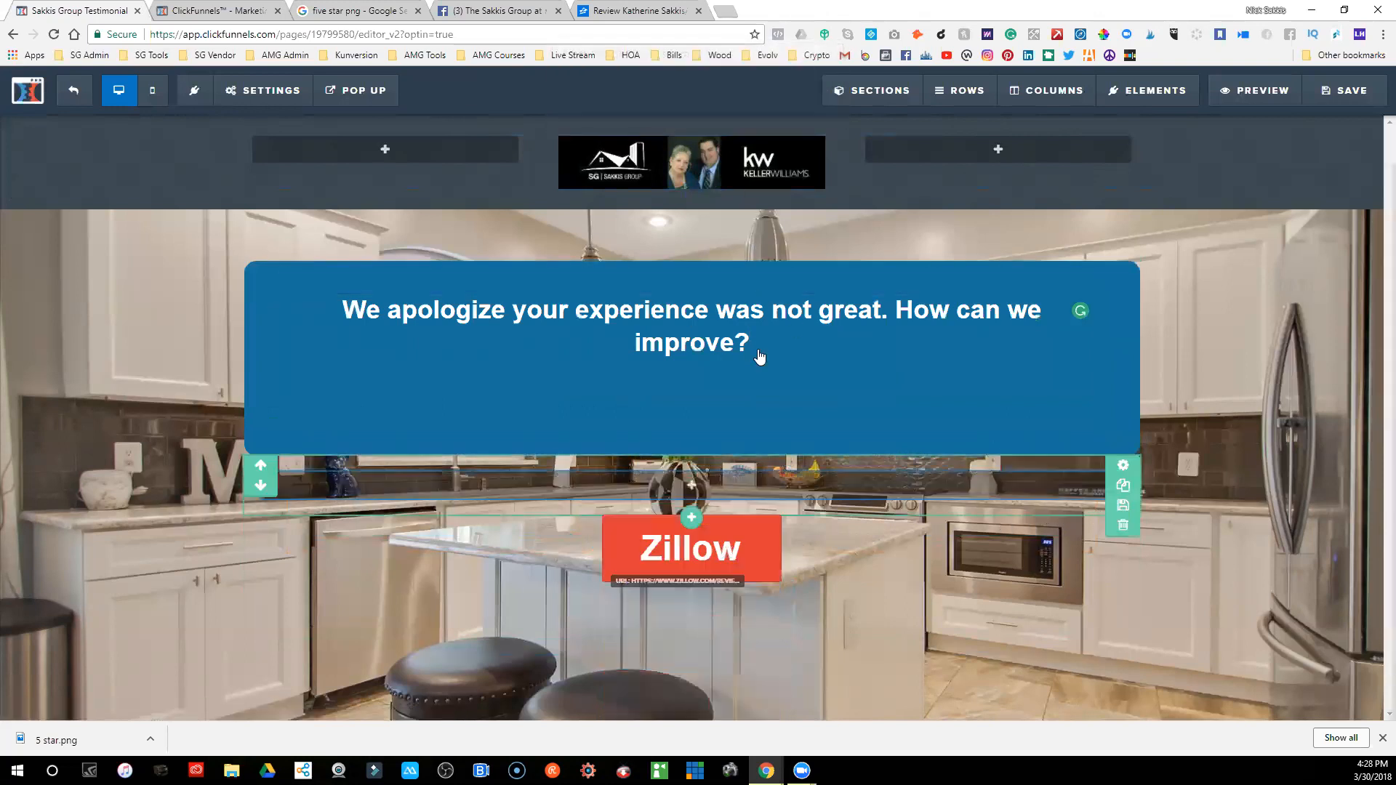
left_click(1082, 505)
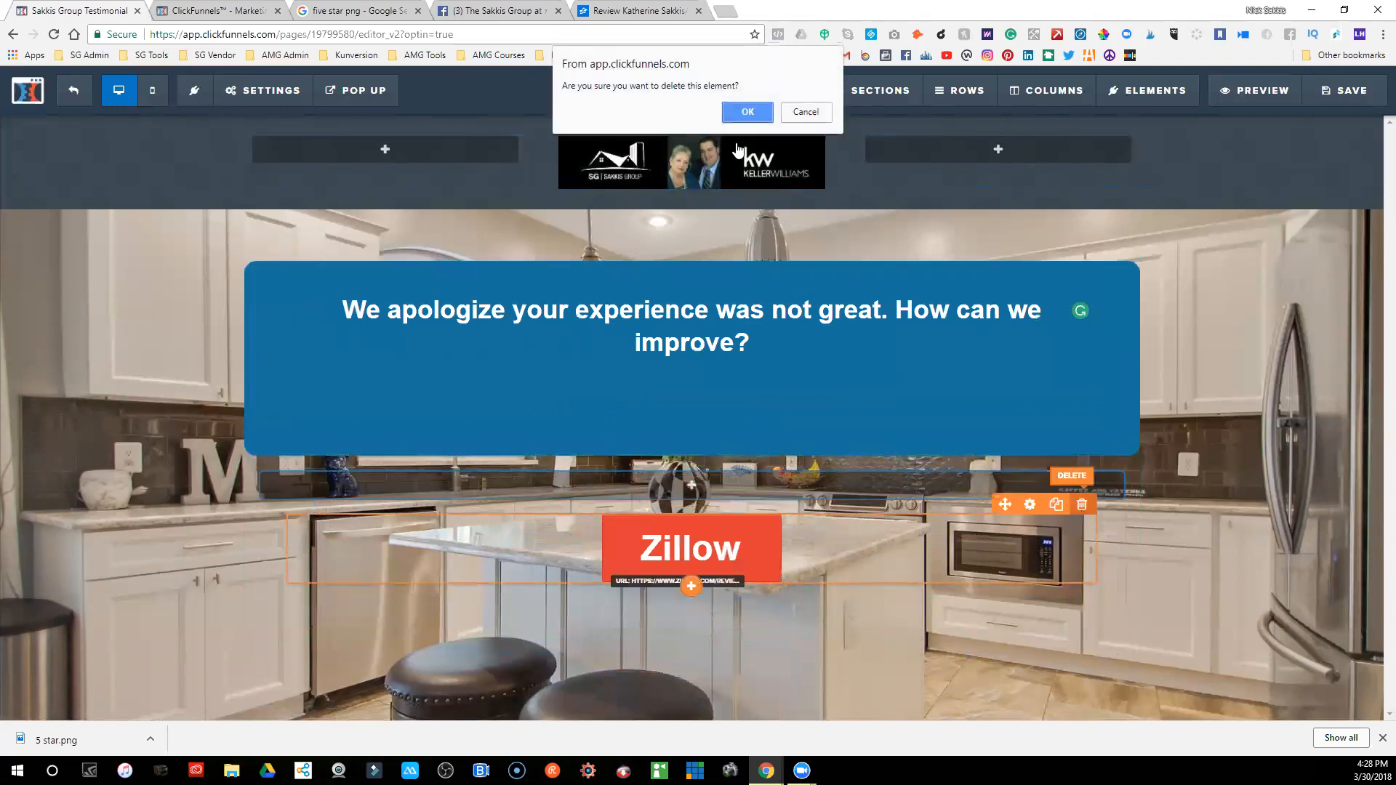
key("Return")
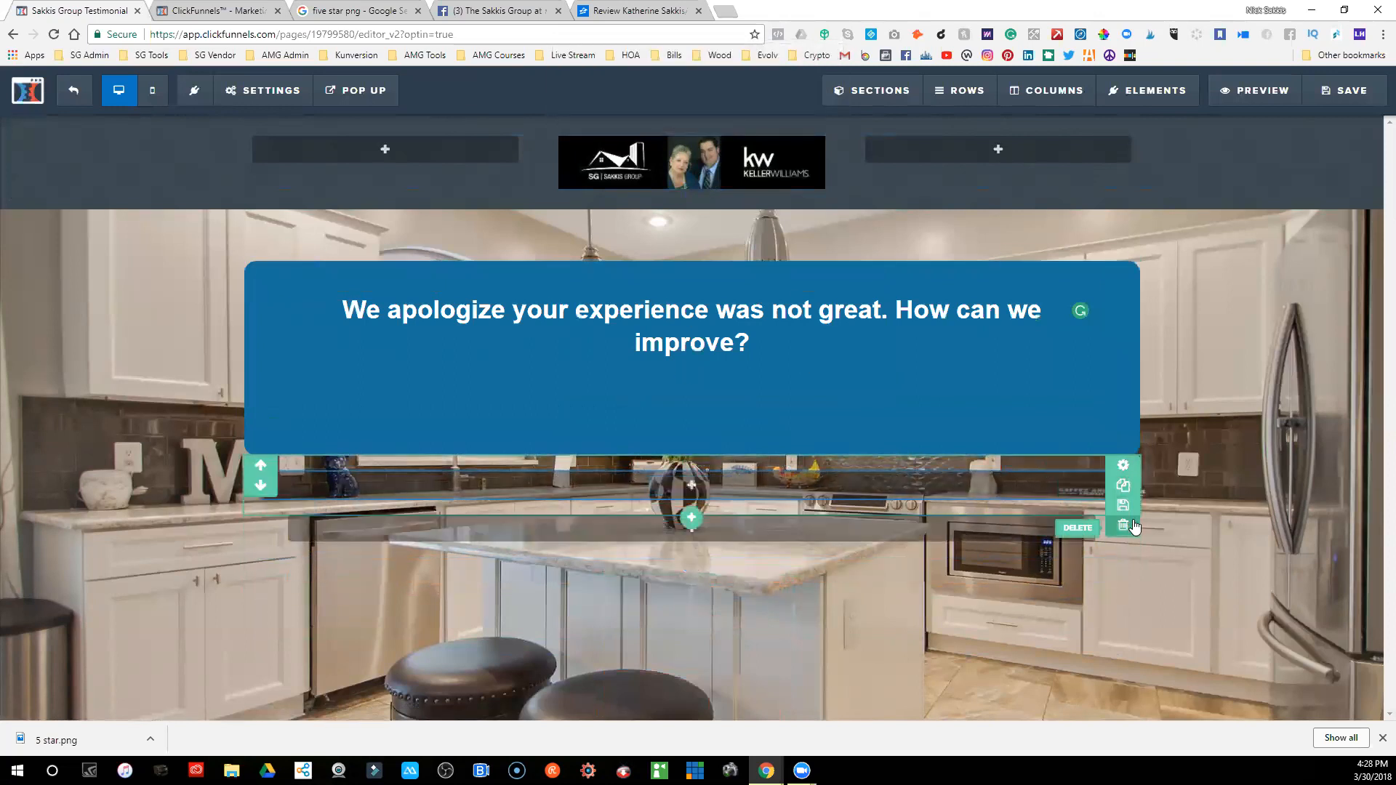
- Delete the empty sections left below the blue apology box
left_click(1126, 526)
left_click(748, 108)
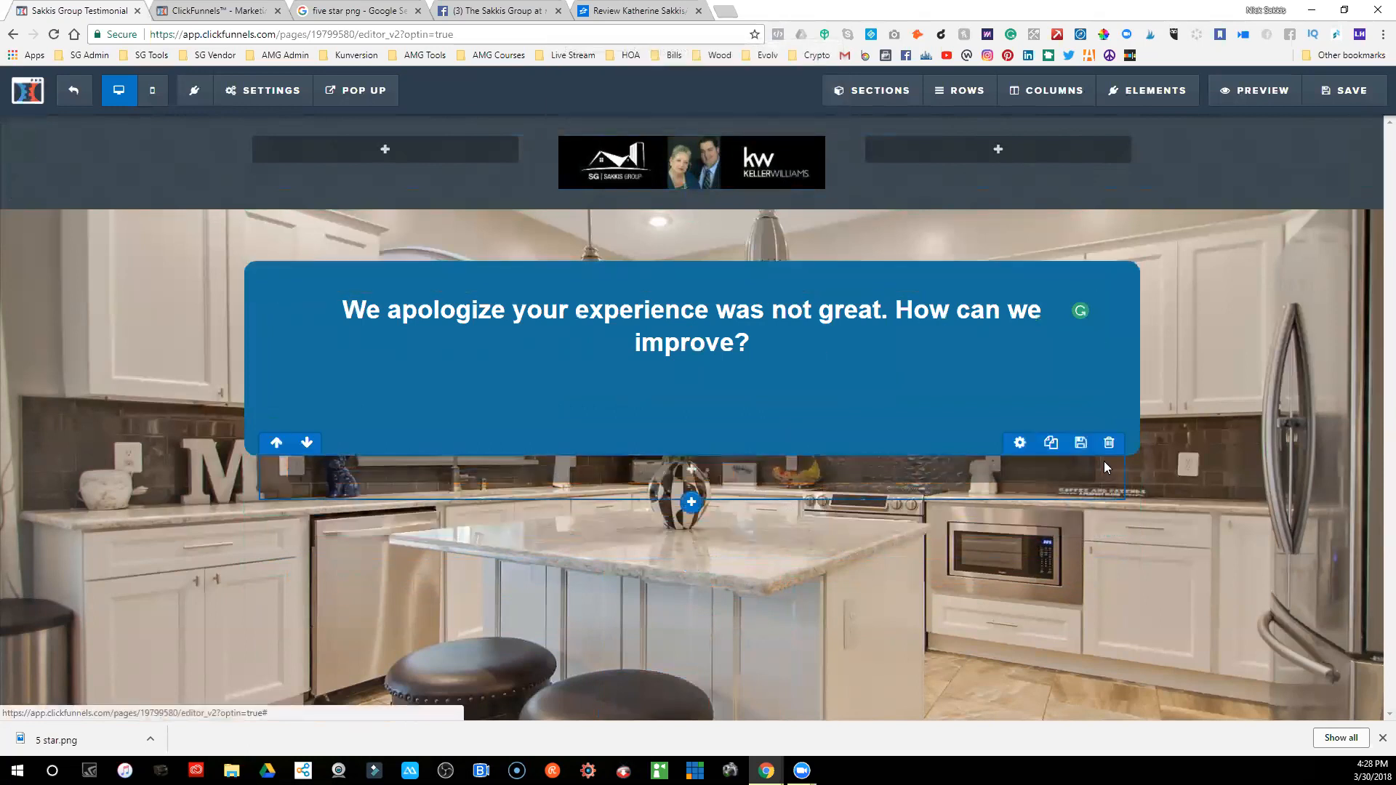
left_click(1123, 525)
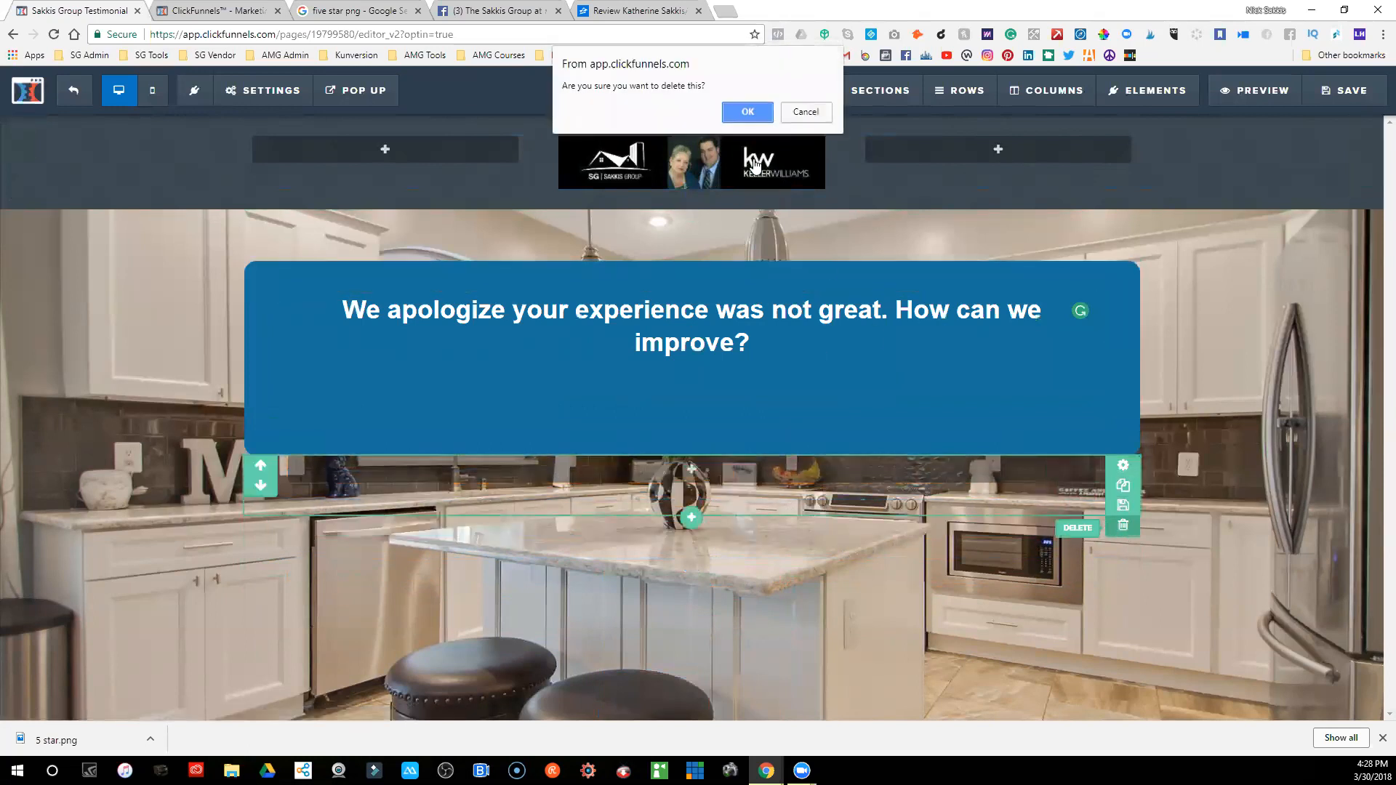
left_click(742, 114)
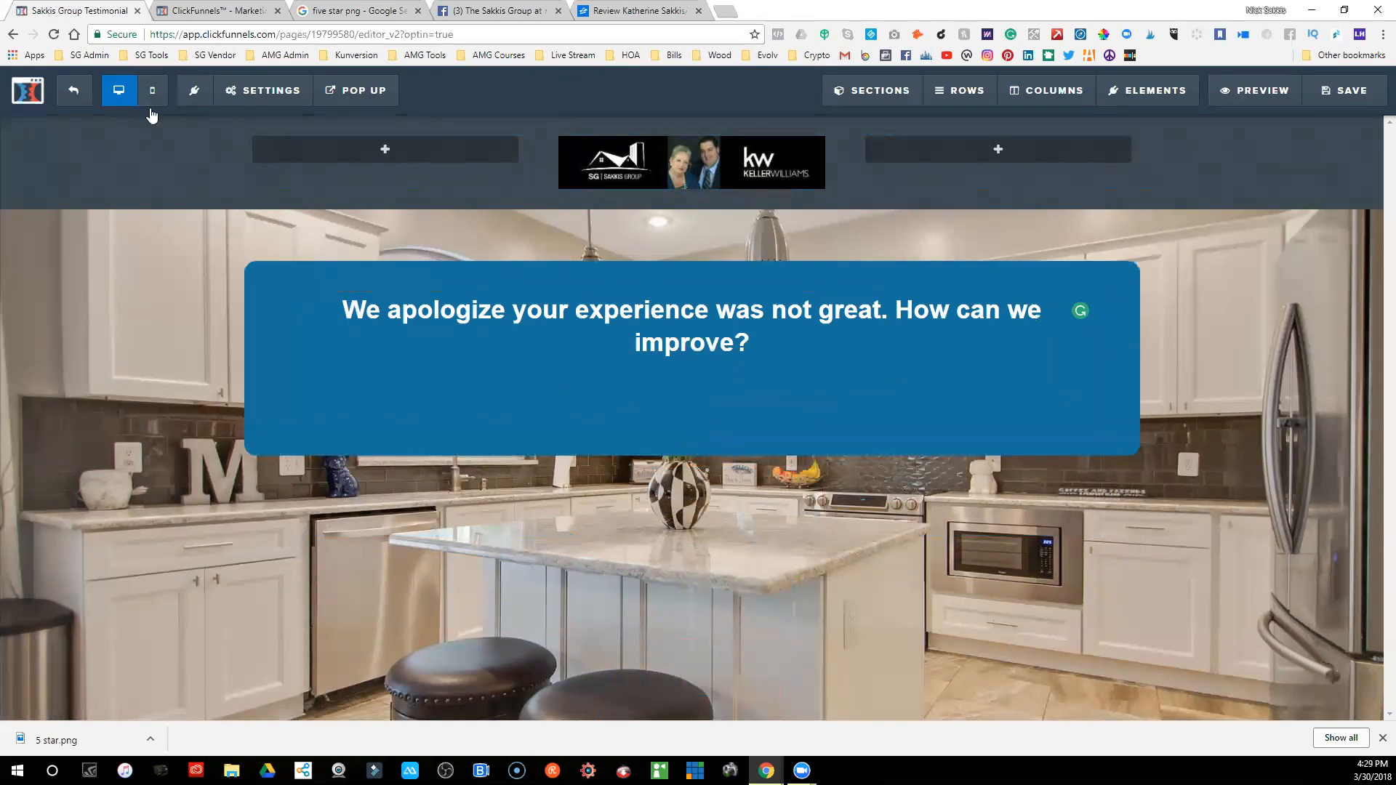
- Save the edited apology page and exit the editor back to the funnel overview
left_click(1346, 90)
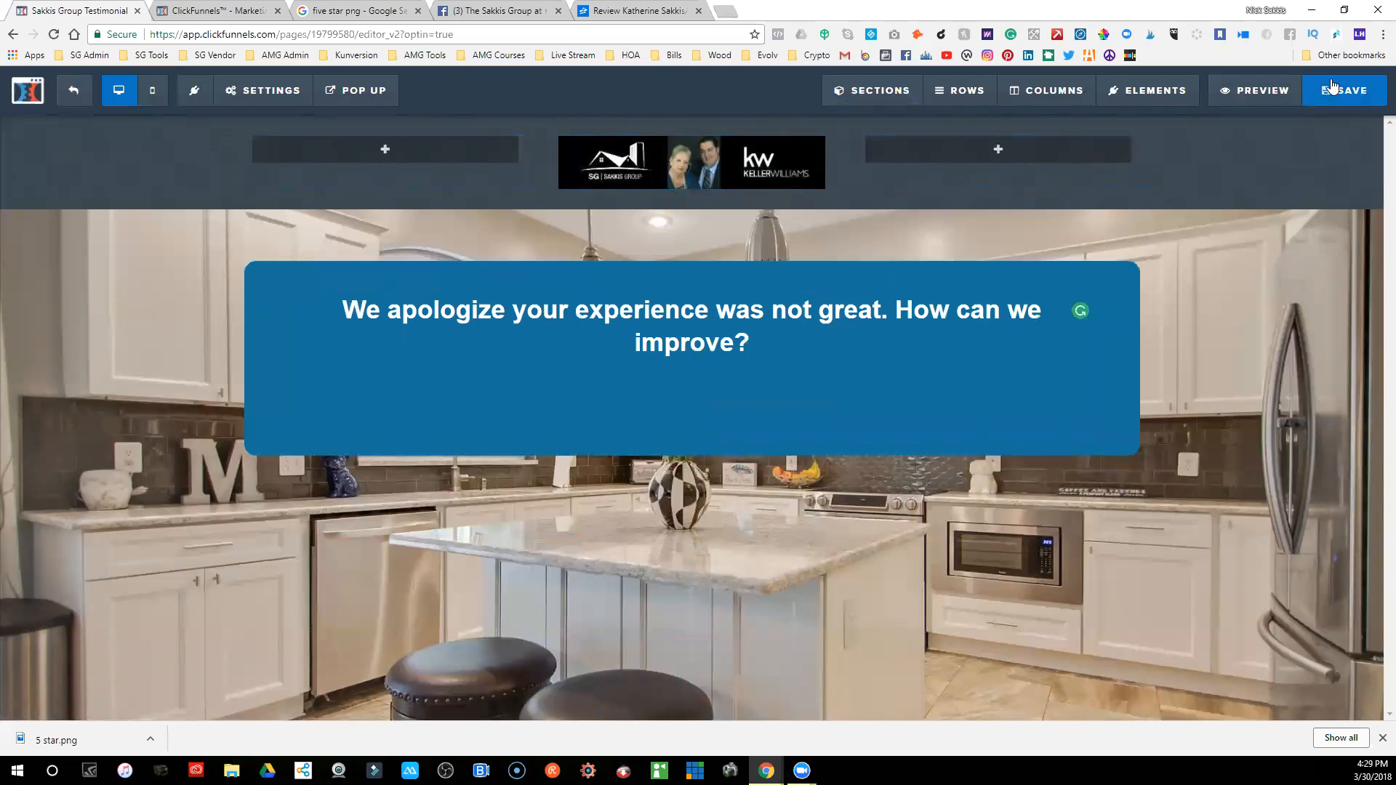
left_click(80, 96)
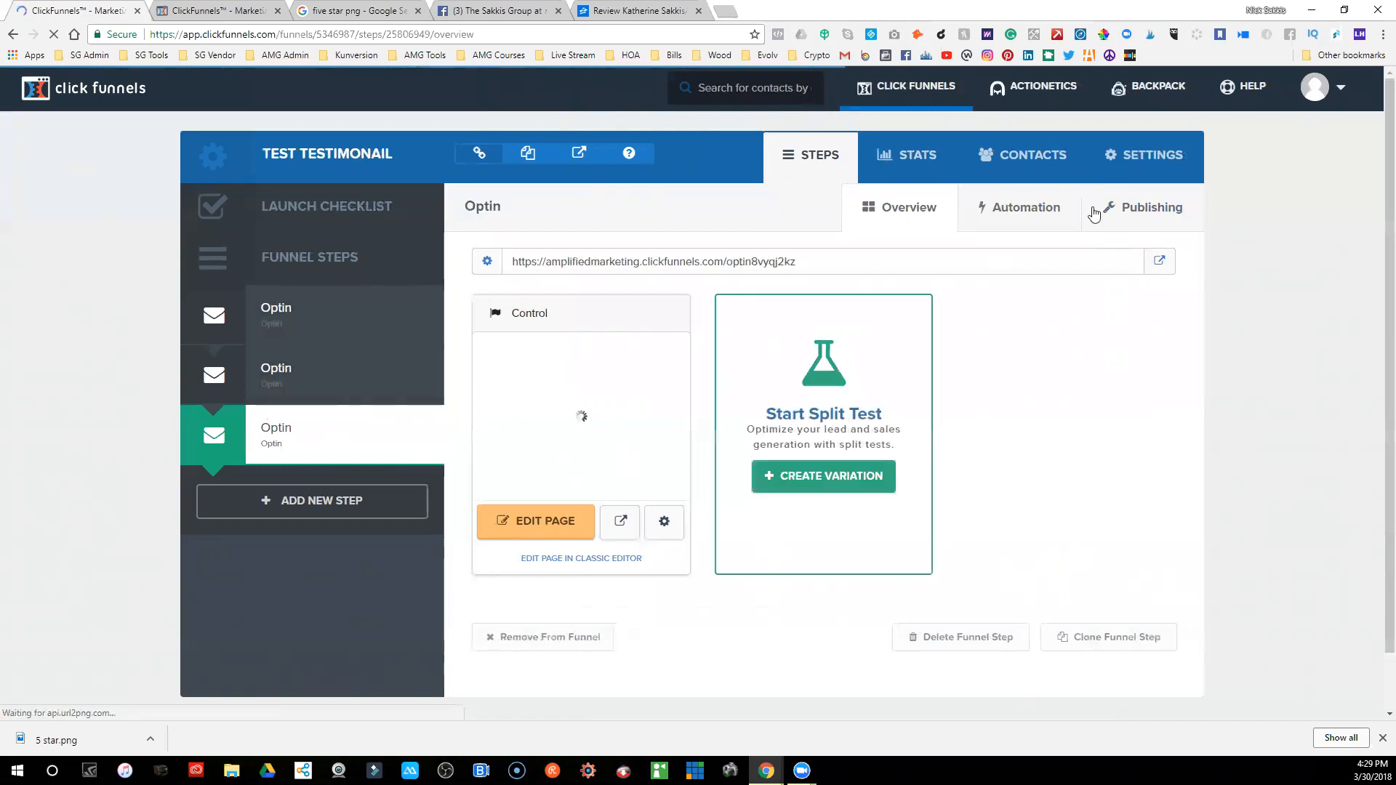
- Open the first funnel step's publishing settings and update the step with the name Optin
left_click(1151, 161)
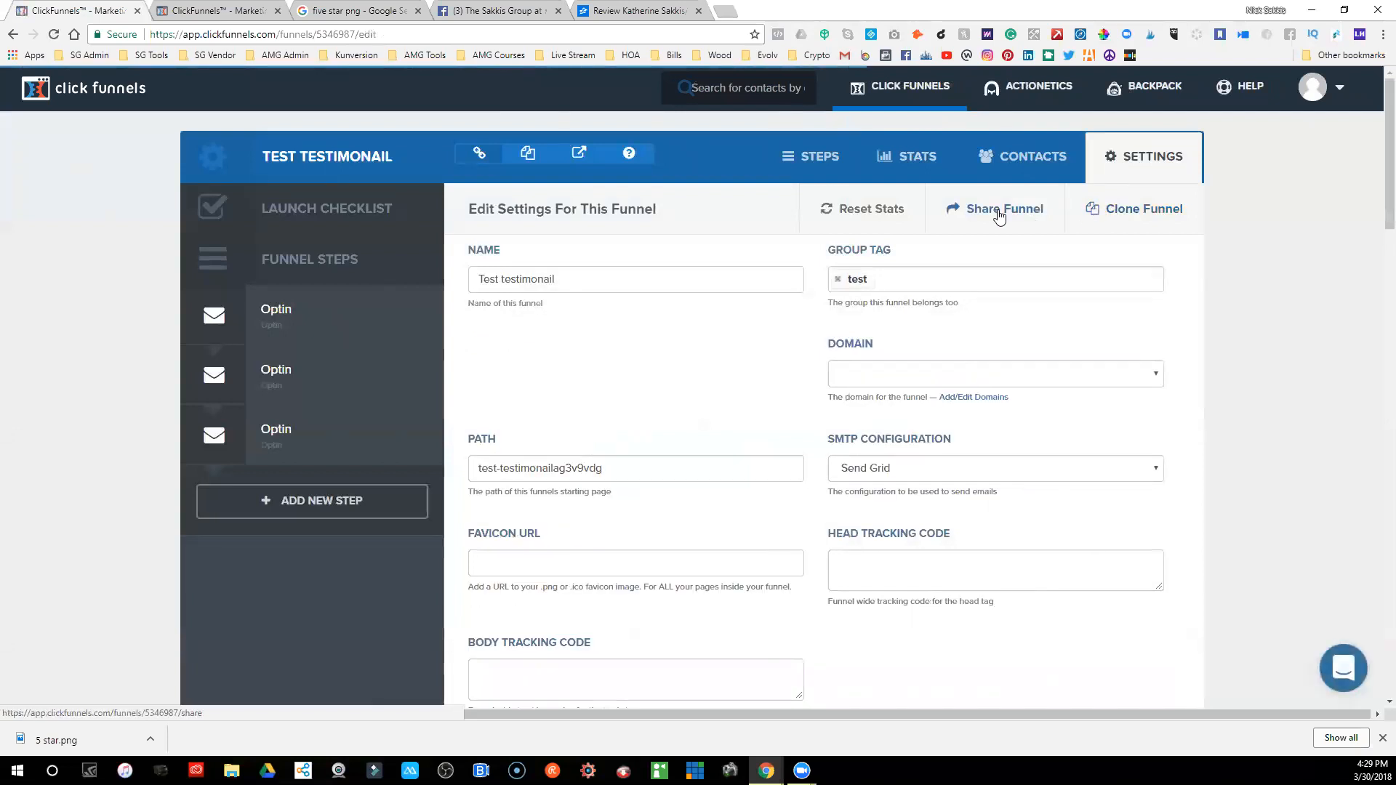
left_click(813, 158)
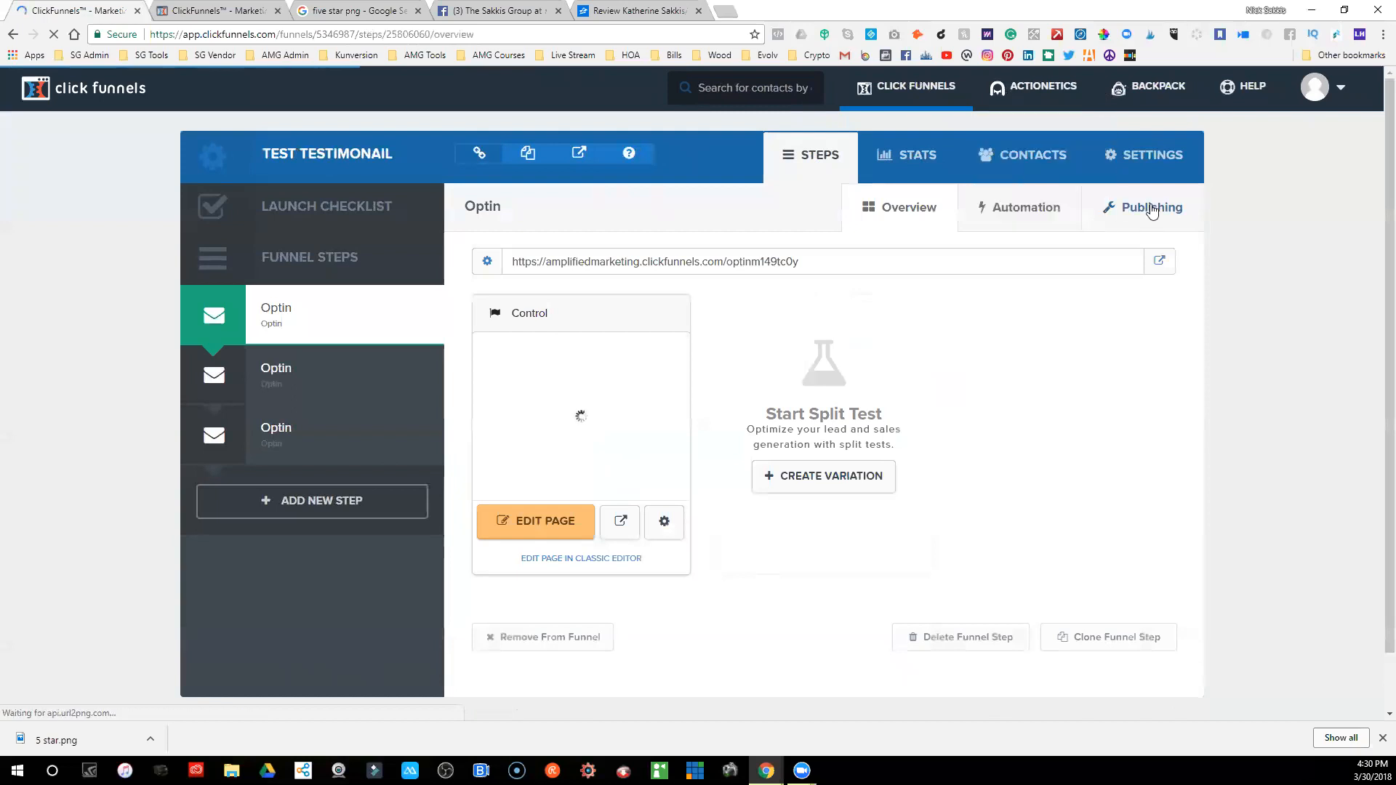
left_click(1120, 217)
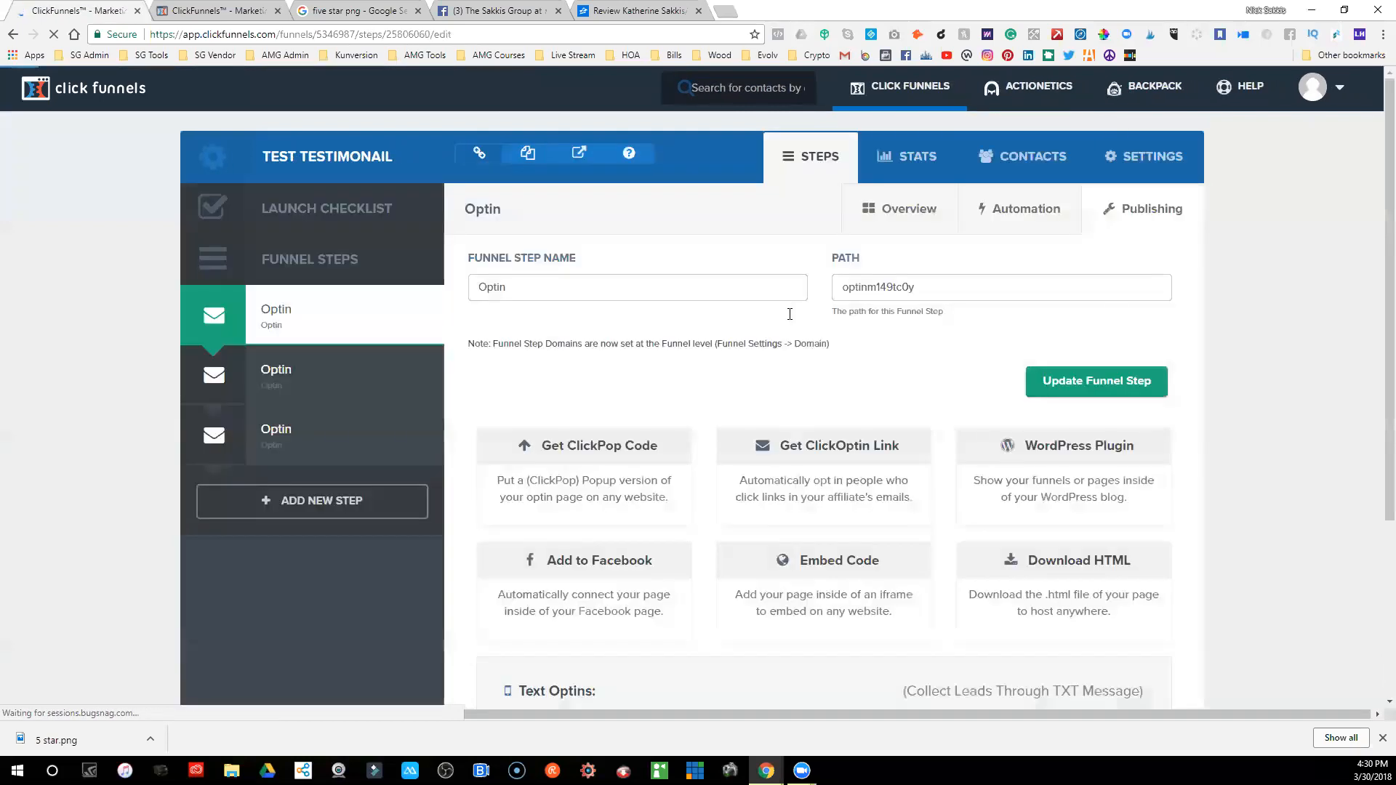
left_click(528, 287)
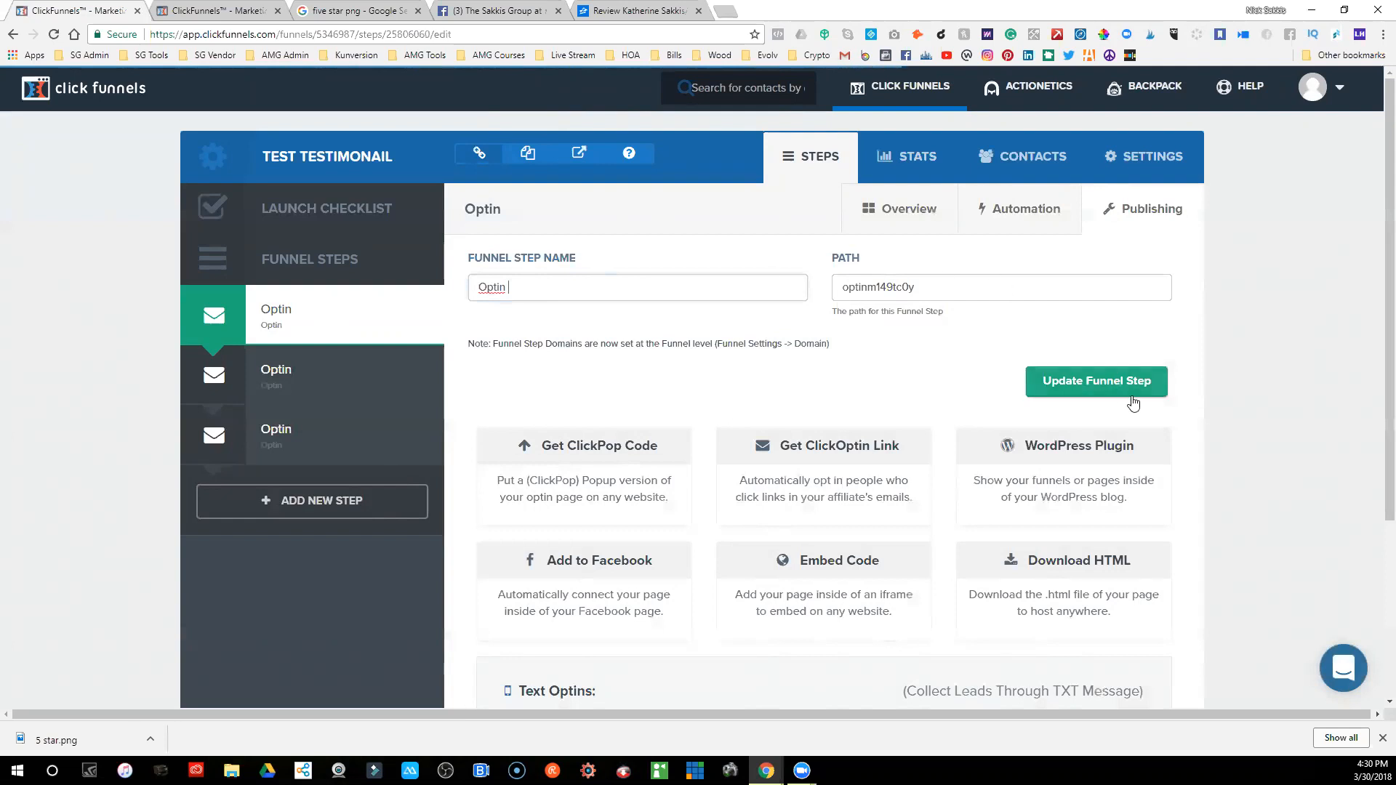
left_click(1106, 383)
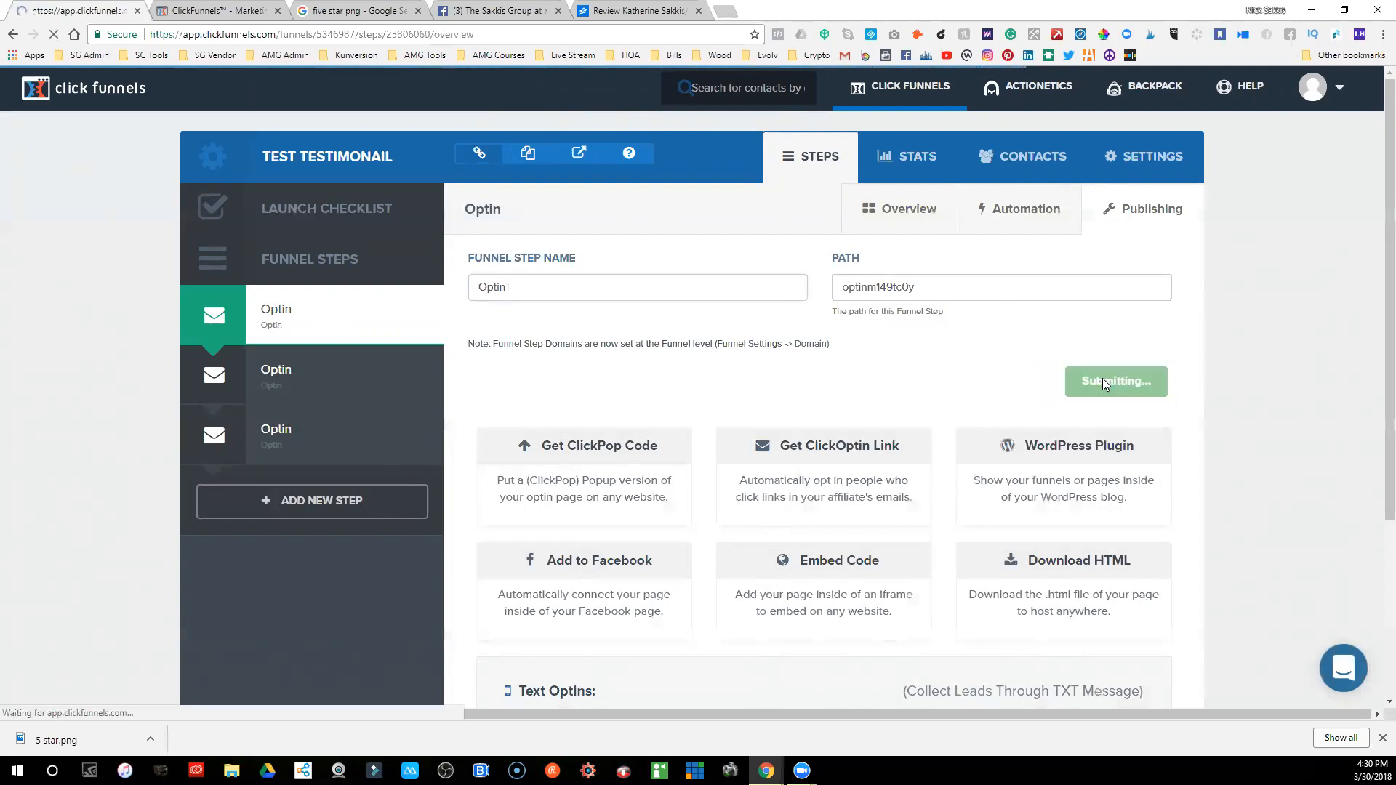
- Rename the second funnel step to "Yes Page" in its publishing settings and update it
left_click(288, 384)
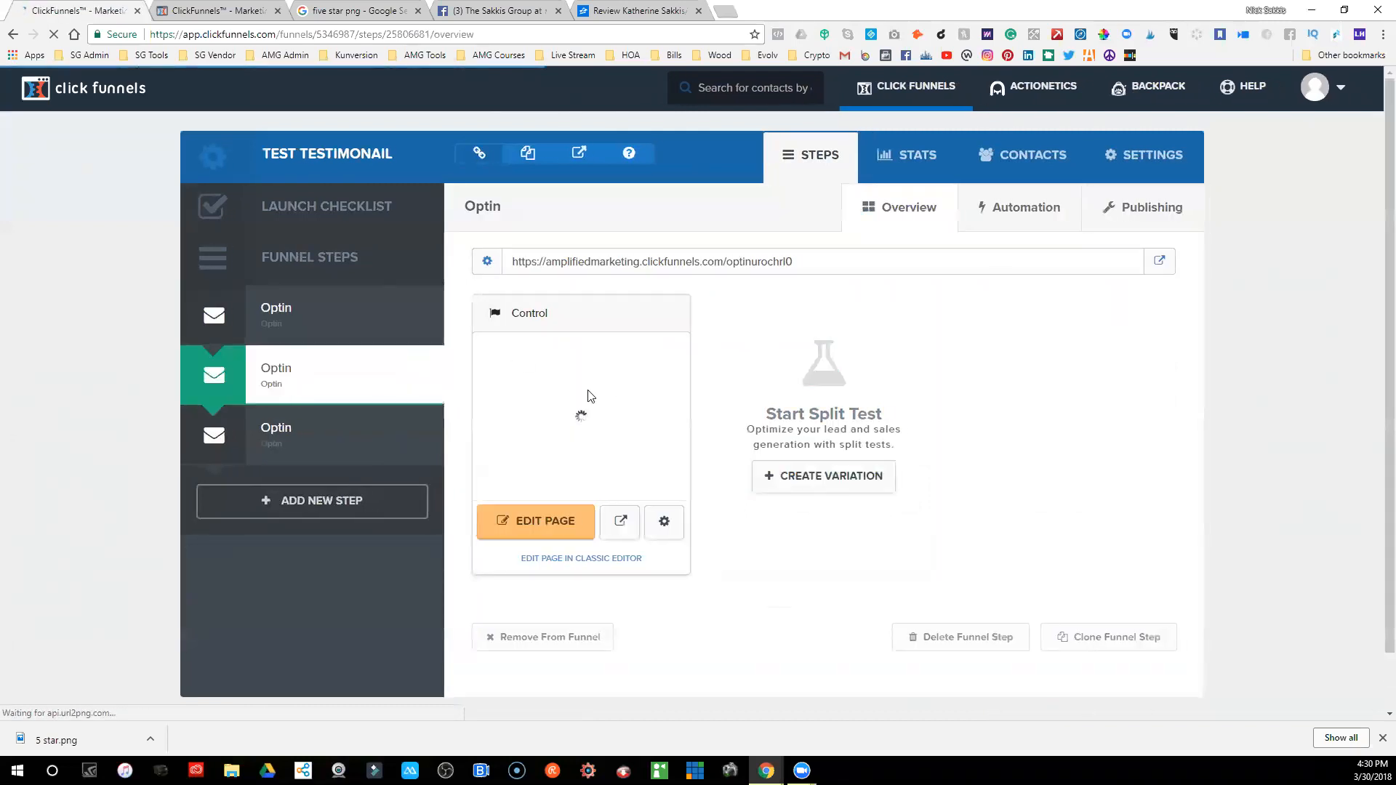
left_click(1144, 229)
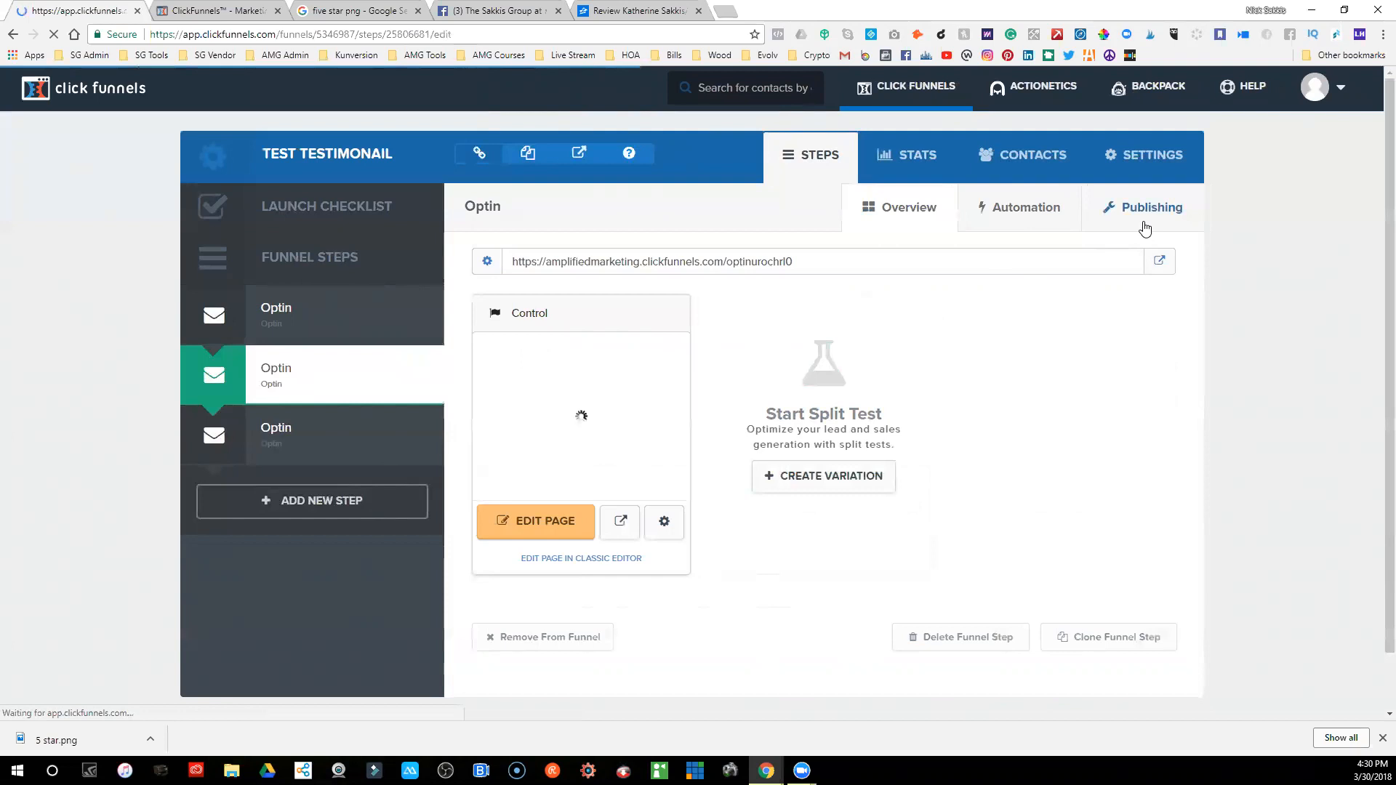
double_click(581, 286)
type("O")
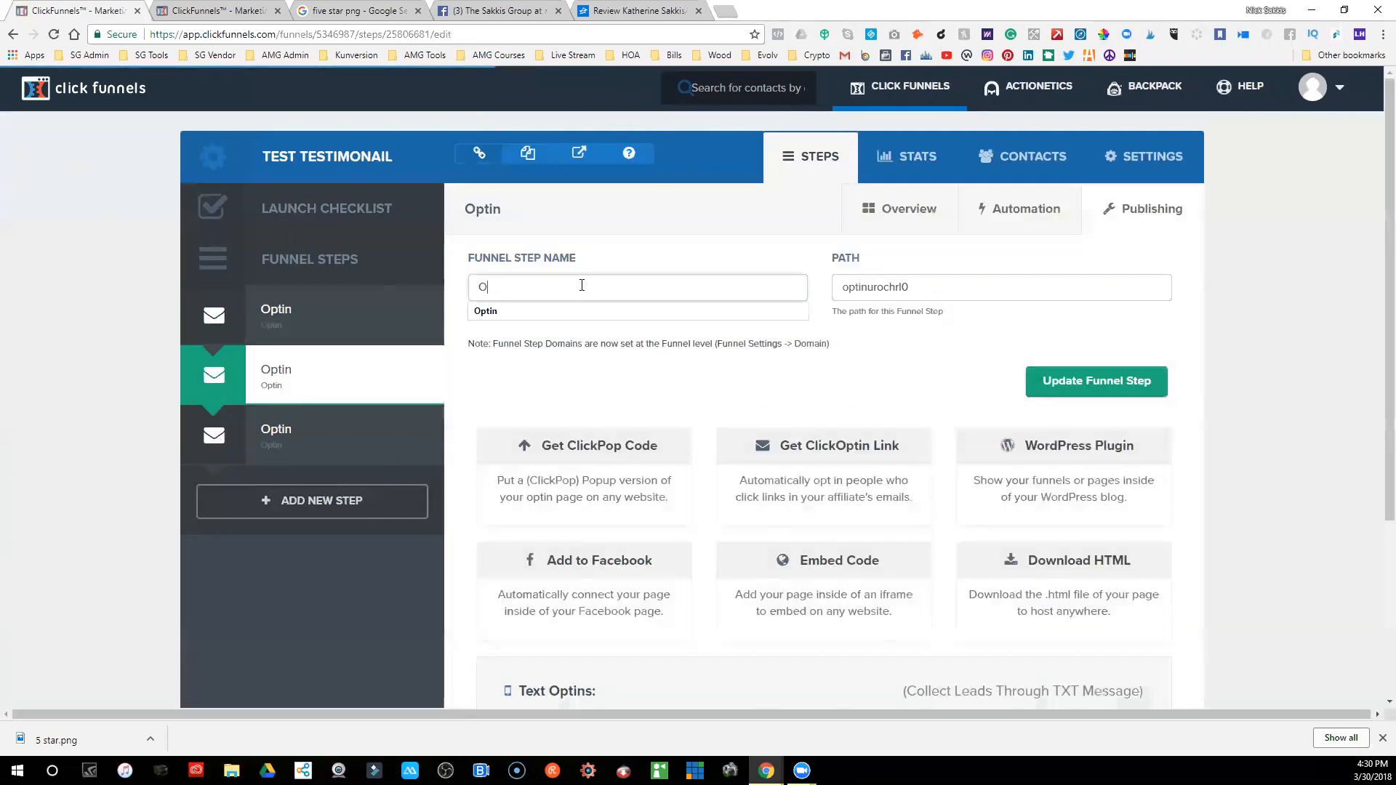
key("BackSpace")
type("Yes")
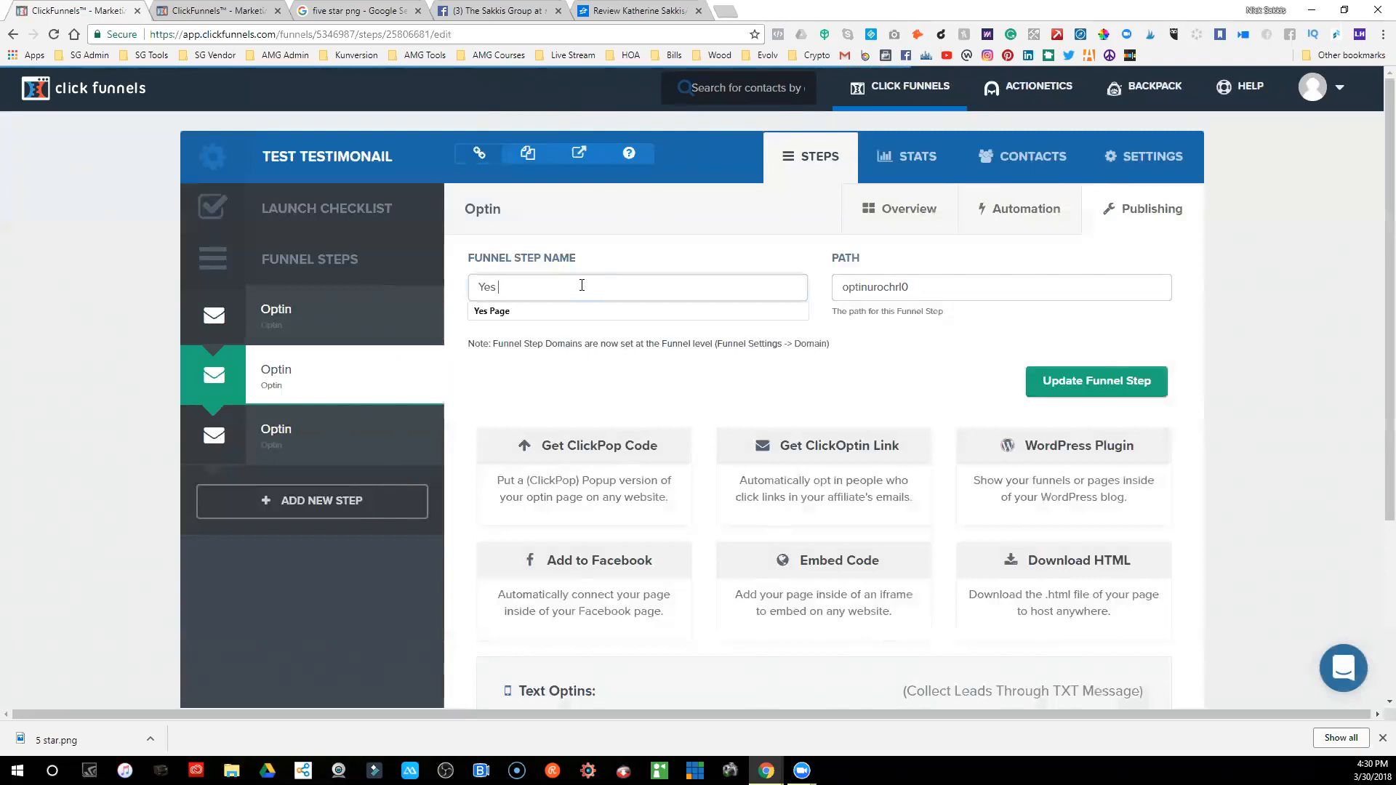
left_click(504, 313)
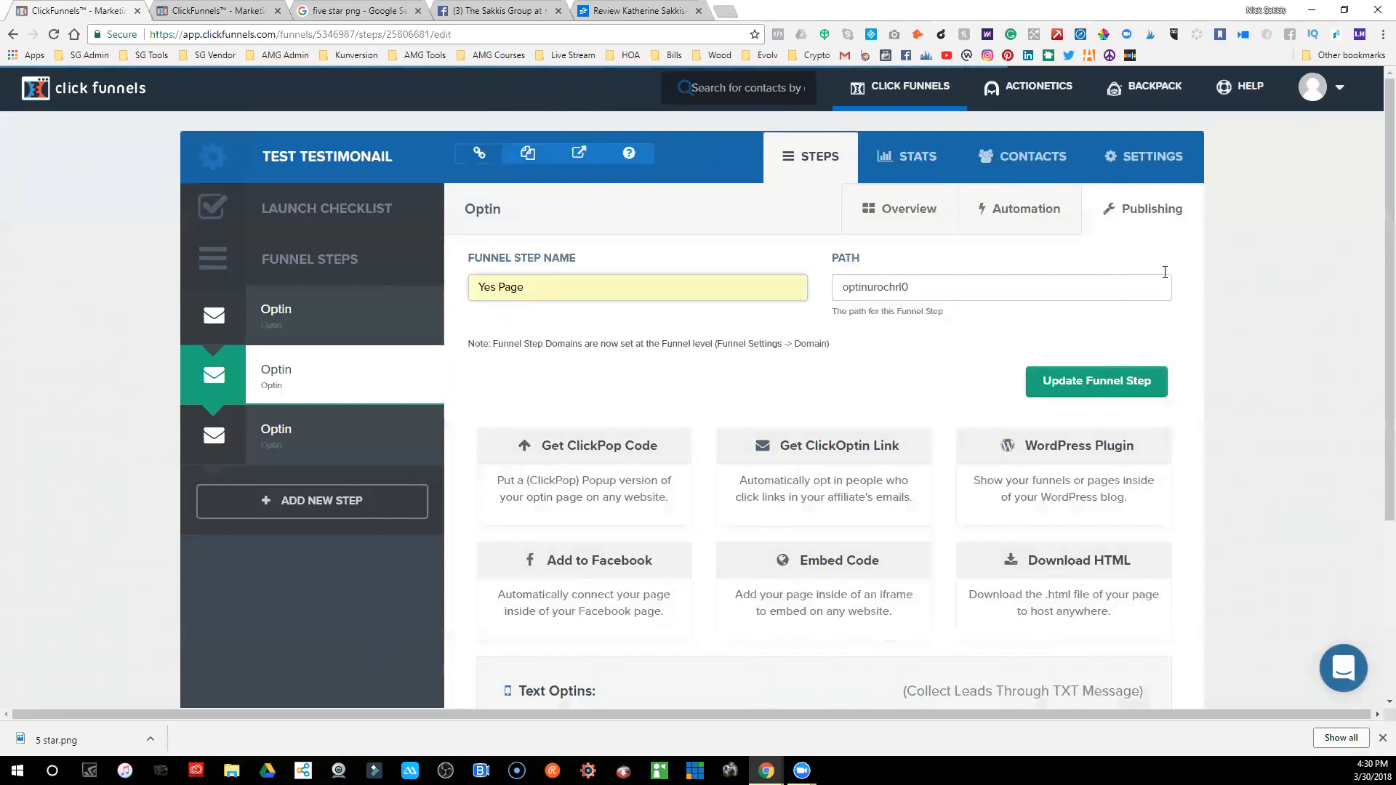
left_click(1097, 382)
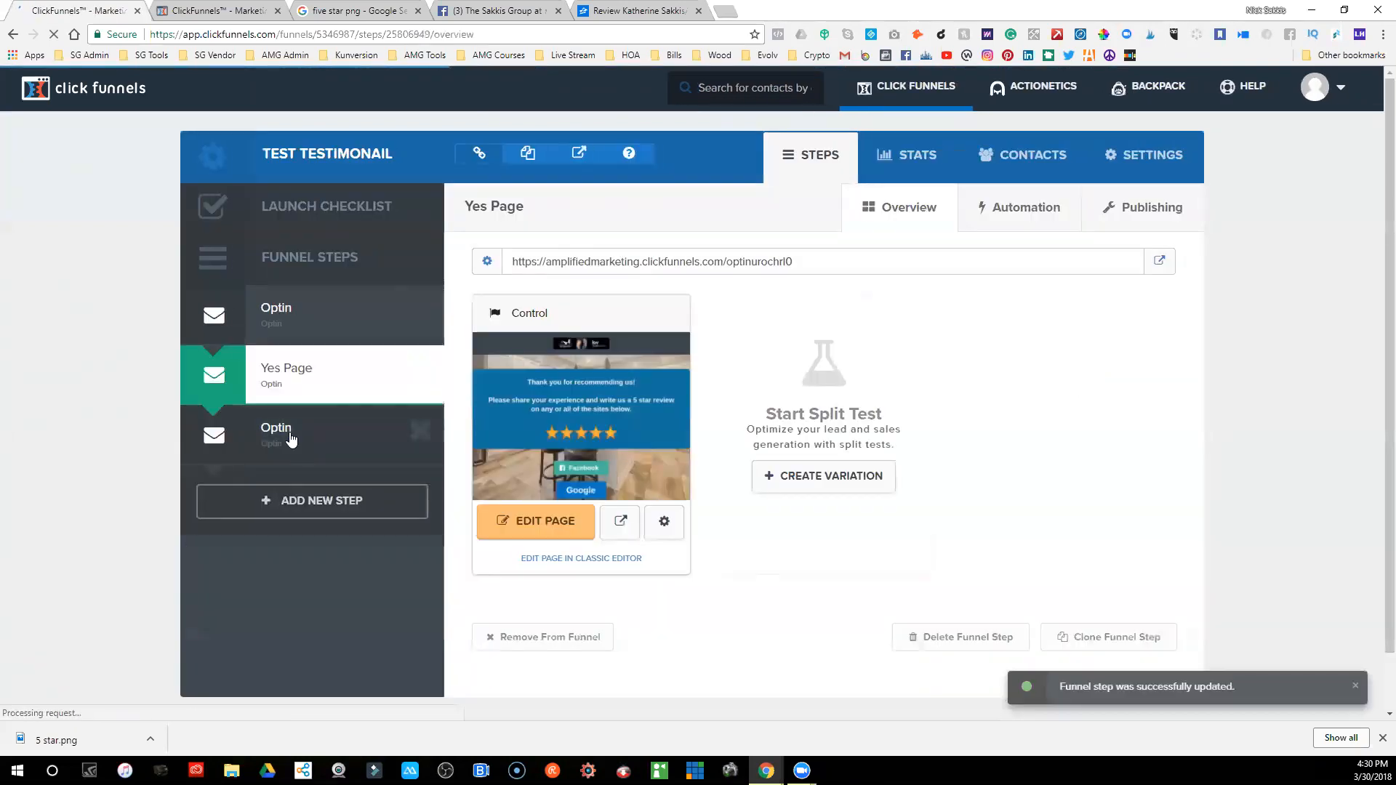
- Rename the third funnel step to "No Step" in its publishing settings and update it
left_click(290, 439)
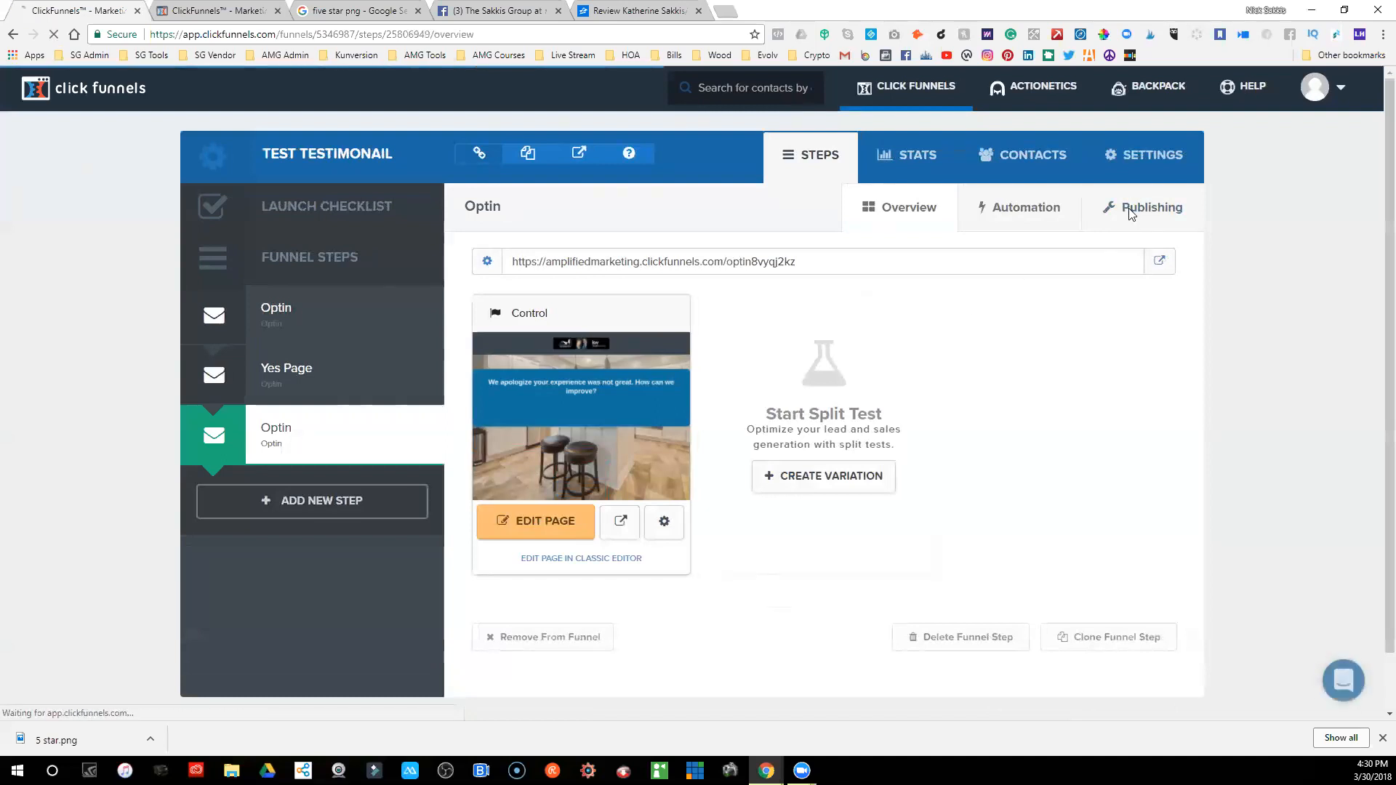
left_click(1132, 211)
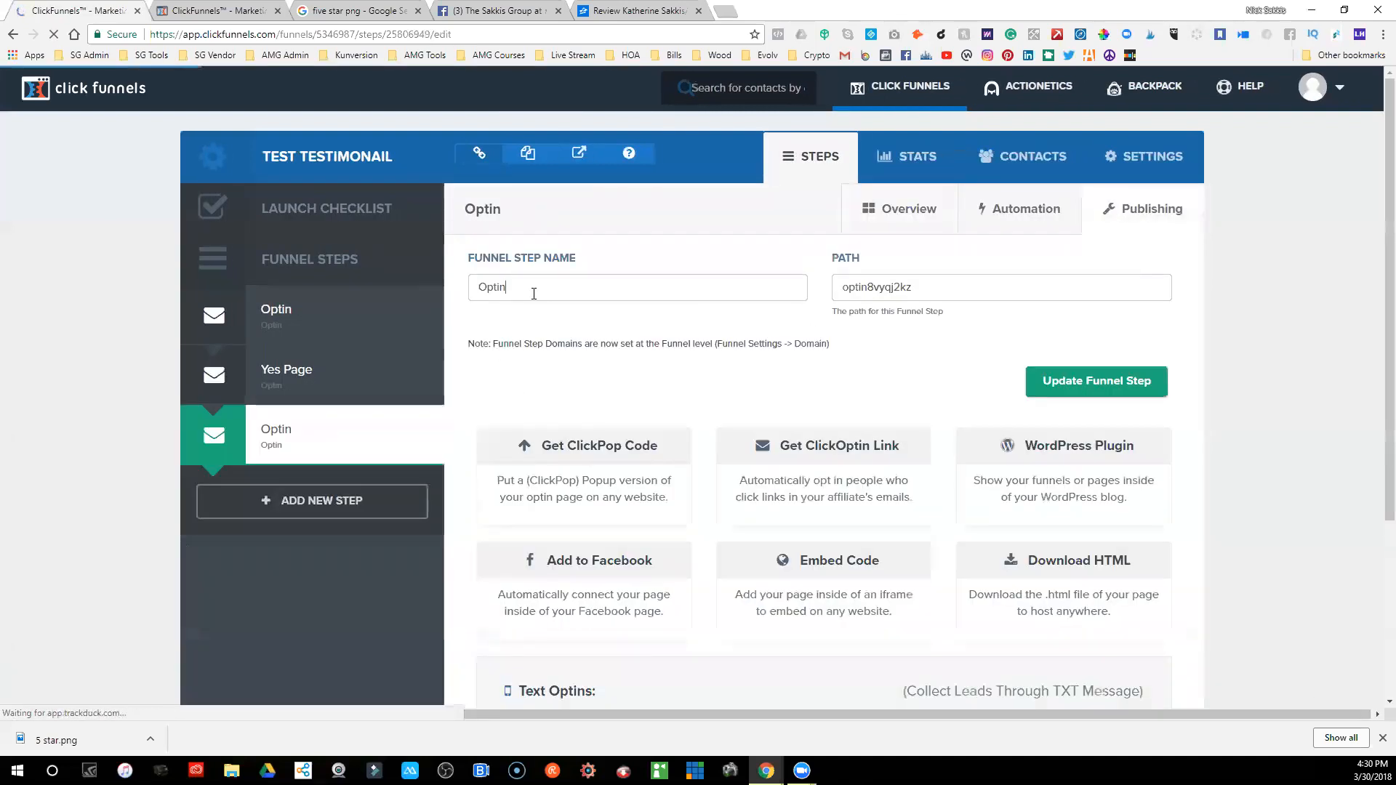
key("BackSpace")
key("BackSpace")
key("BackSpace")
key("BackSpace")
key("BackSpace")
type("No Step")
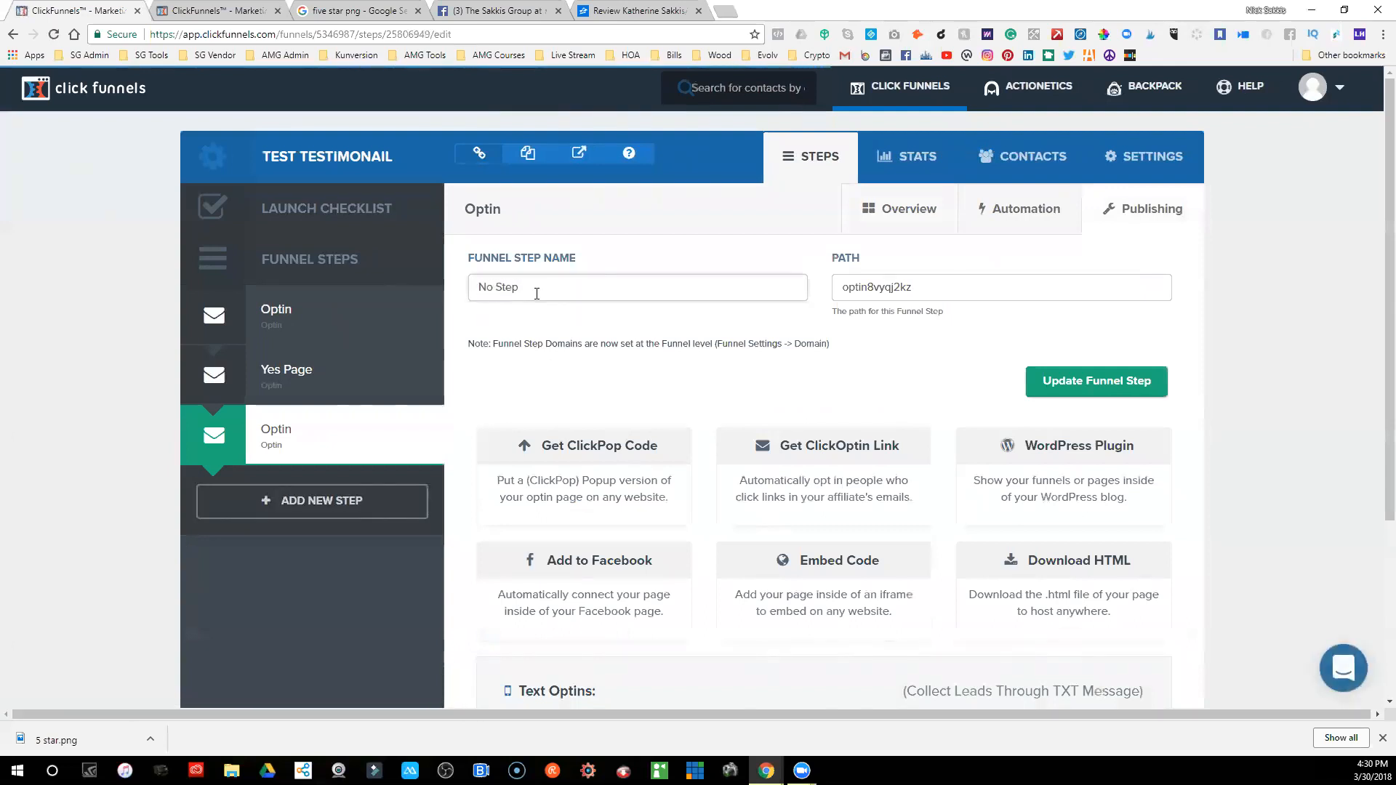
left_click(1118, 384)
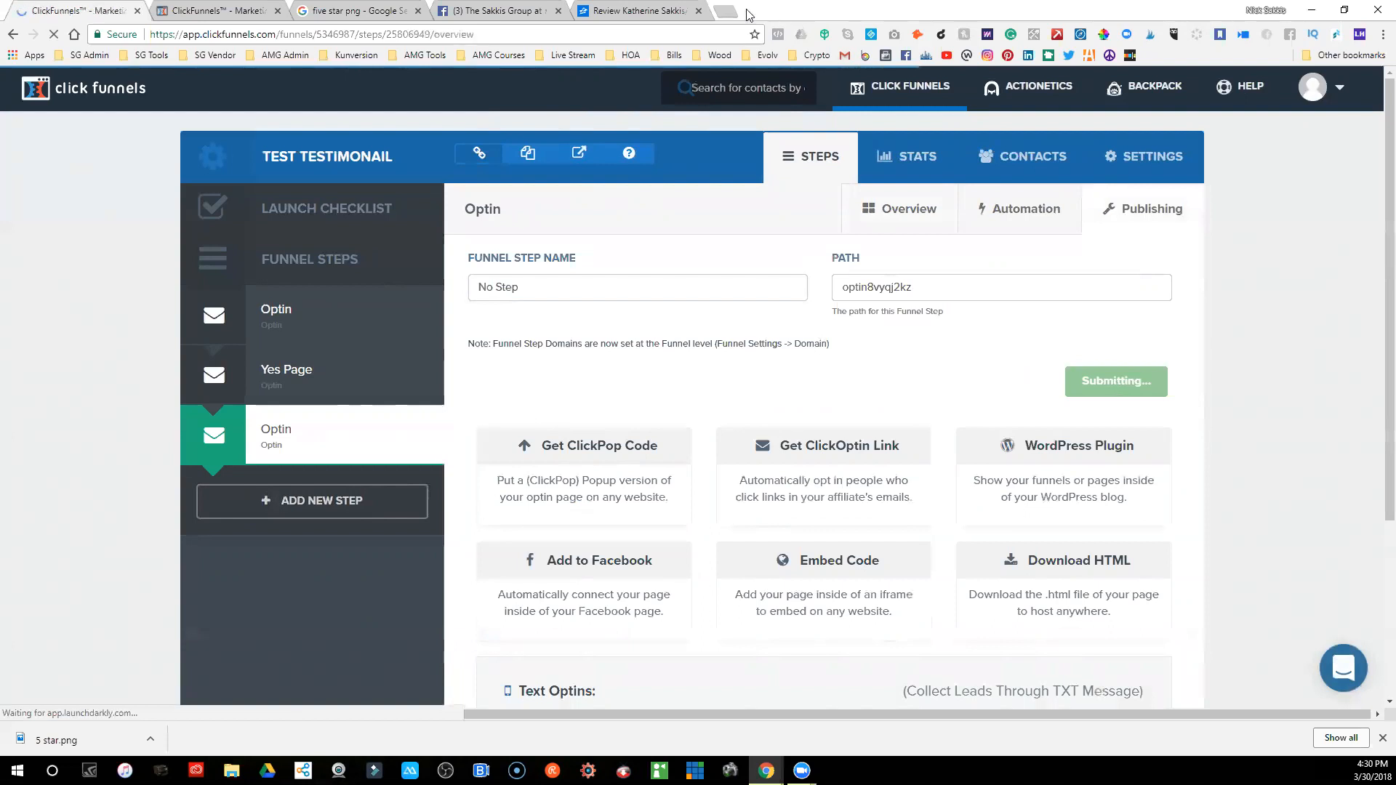
- Open Funnelytics in a new browser tab from the AMG Admin bookmarks and go to its dashboard
left_click(726, 11)
left_click(258, 55)
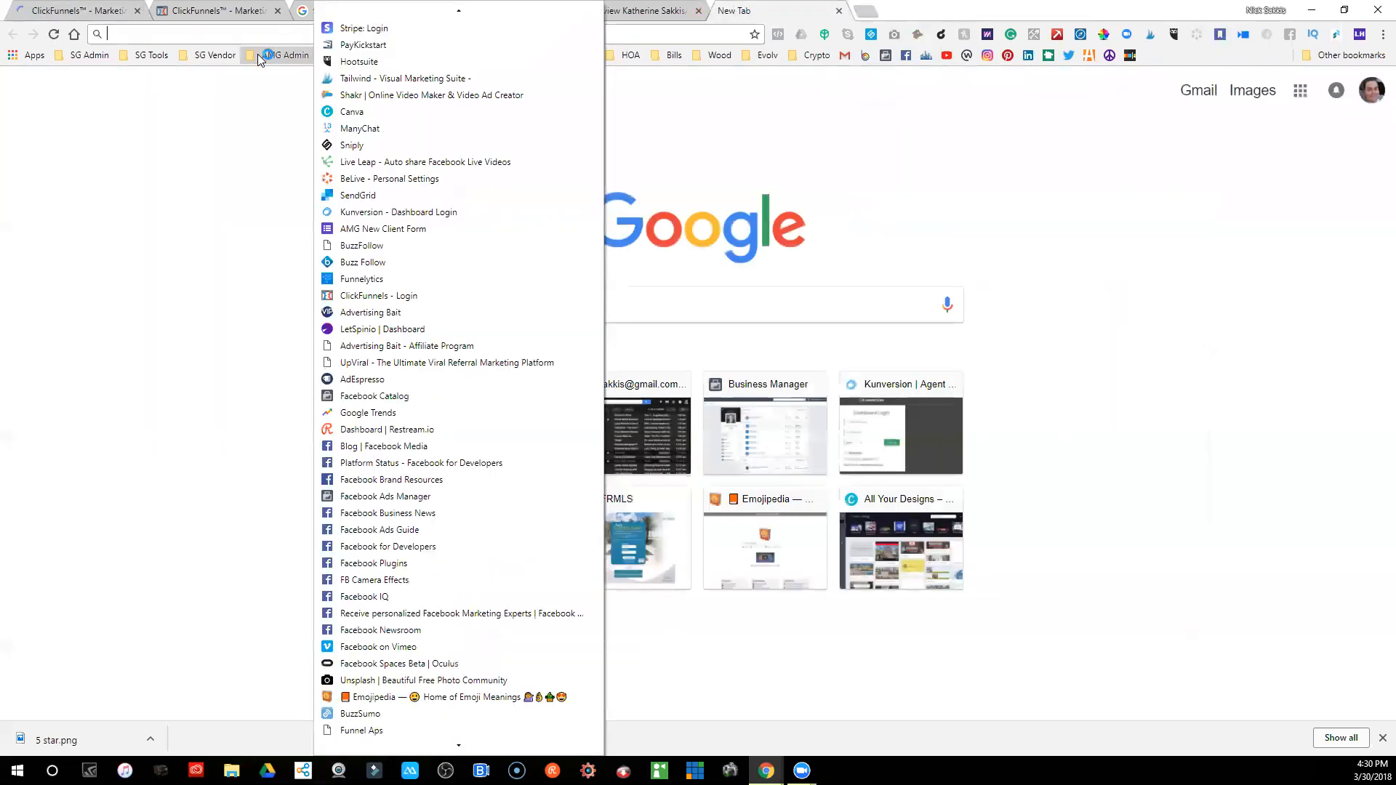
left_click(361, 280)
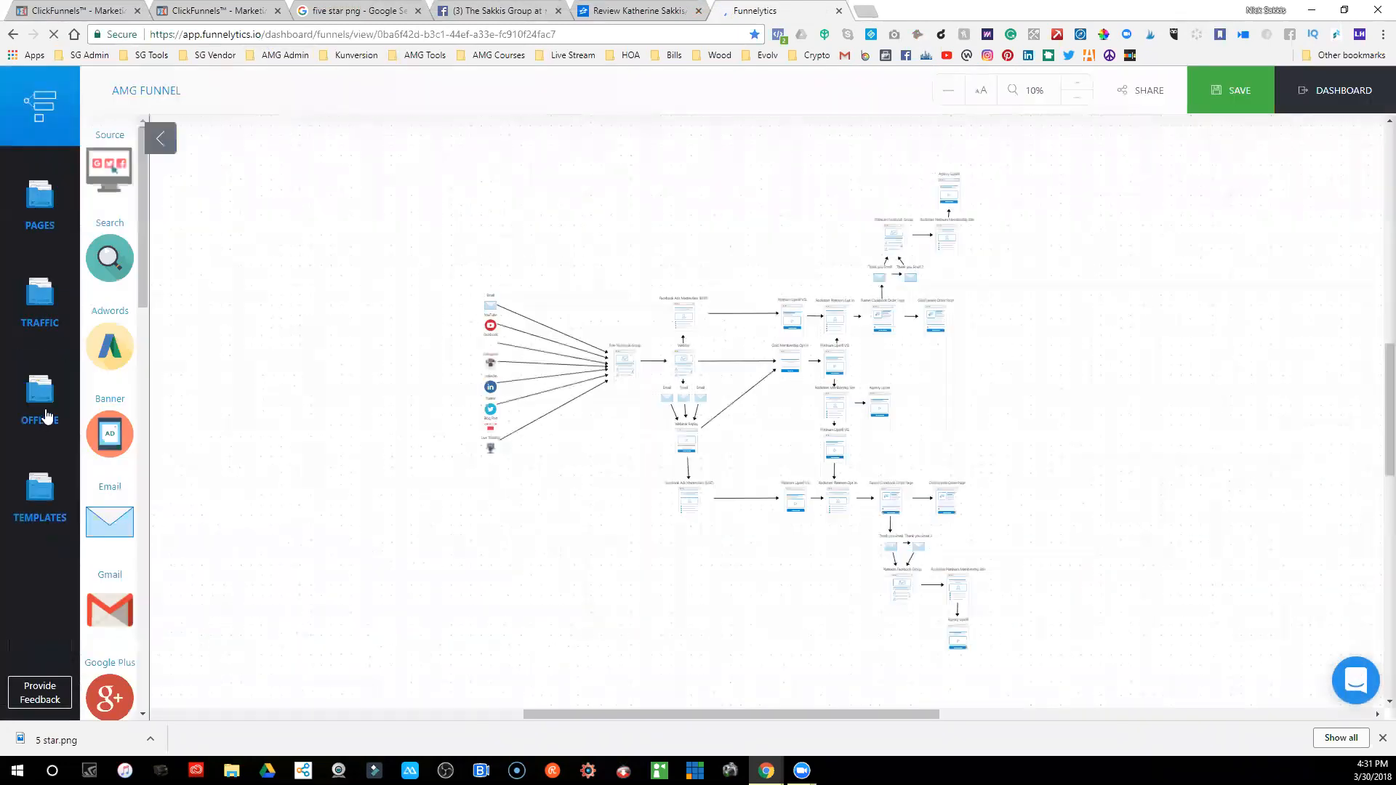
left_click(1324, 88)
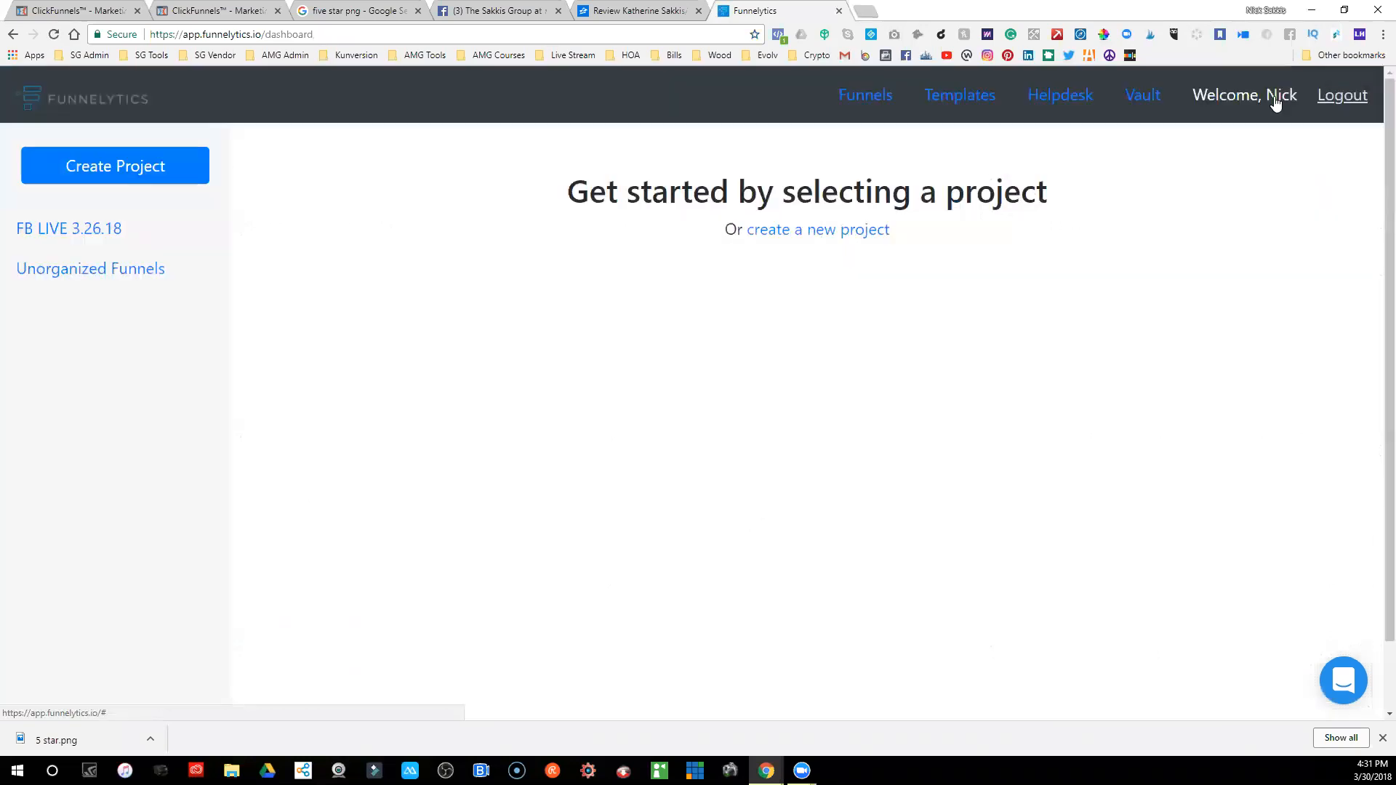
- View the demo funnel map in the FB LIVE 3.26.18 project and return to the dashboard
left_click(95, 231)
left_click(637, 374)
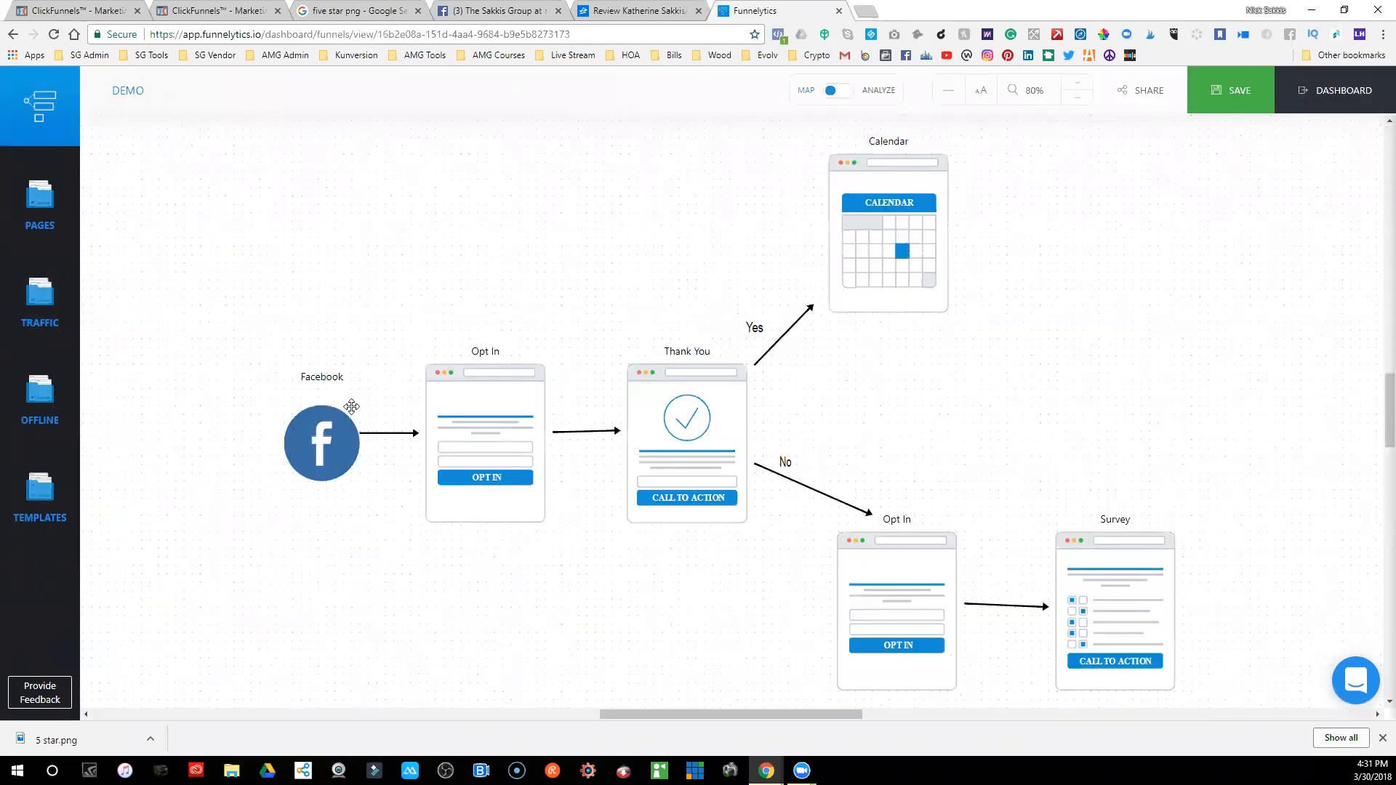
left_click(1309, 85)
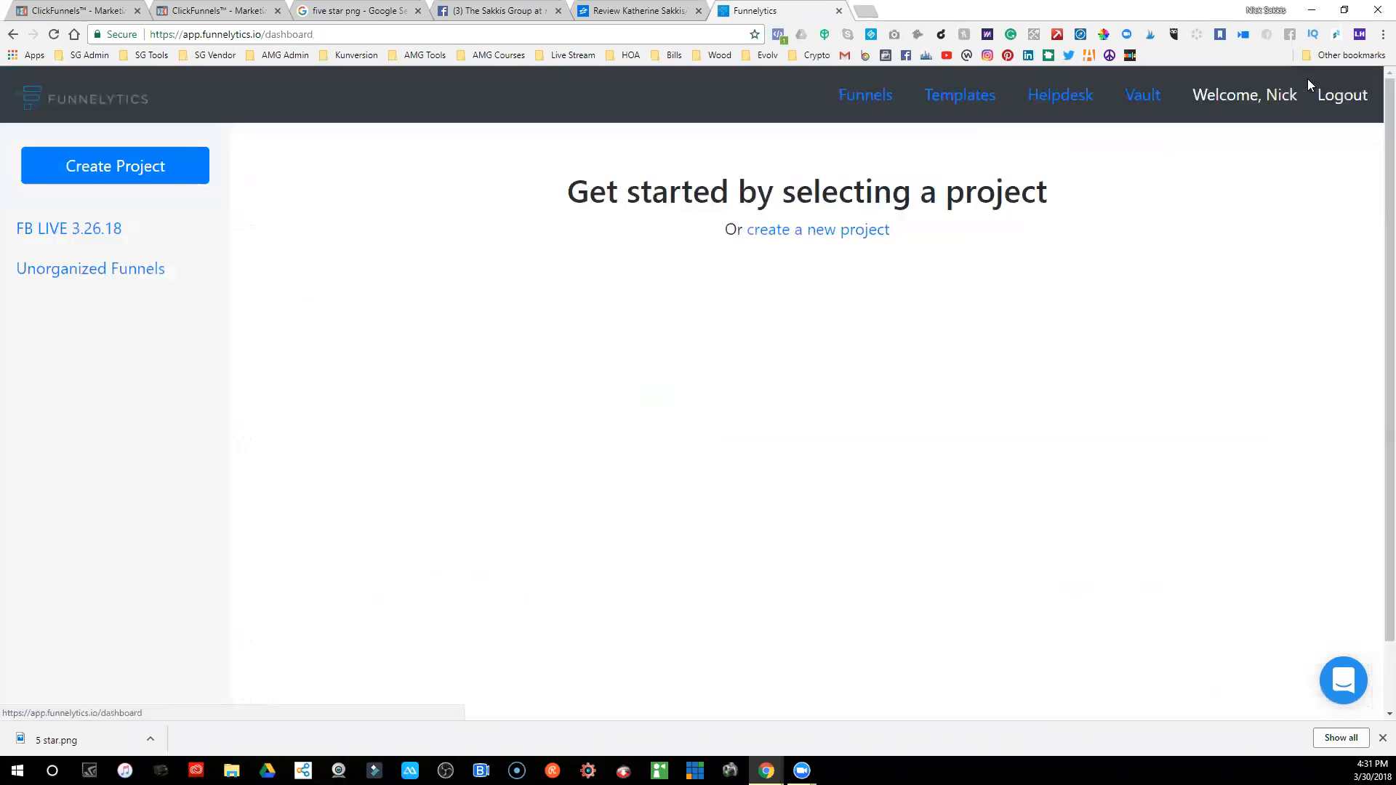
- Create a new Funnelytics project named "3.30"
left_click(124, 175)
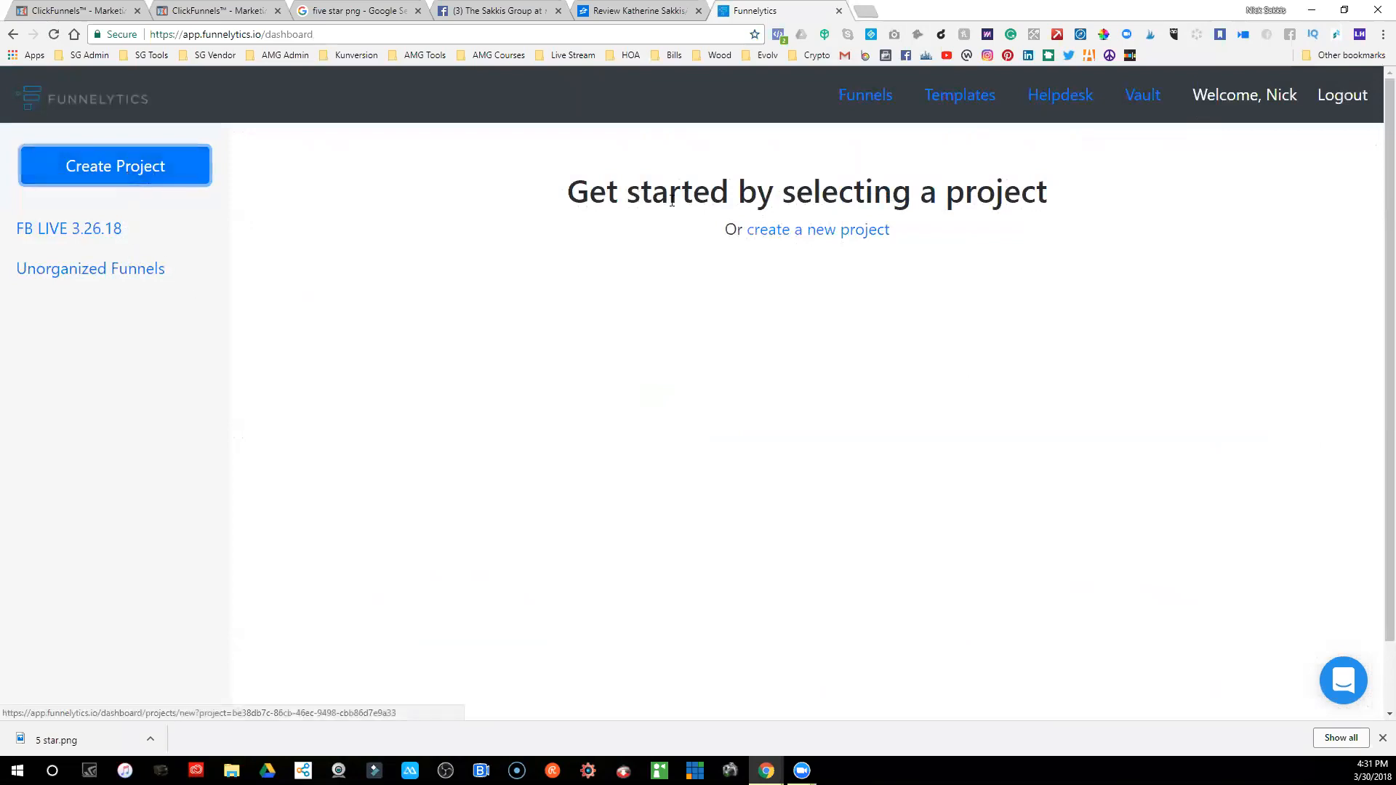
left_click(558, 325)
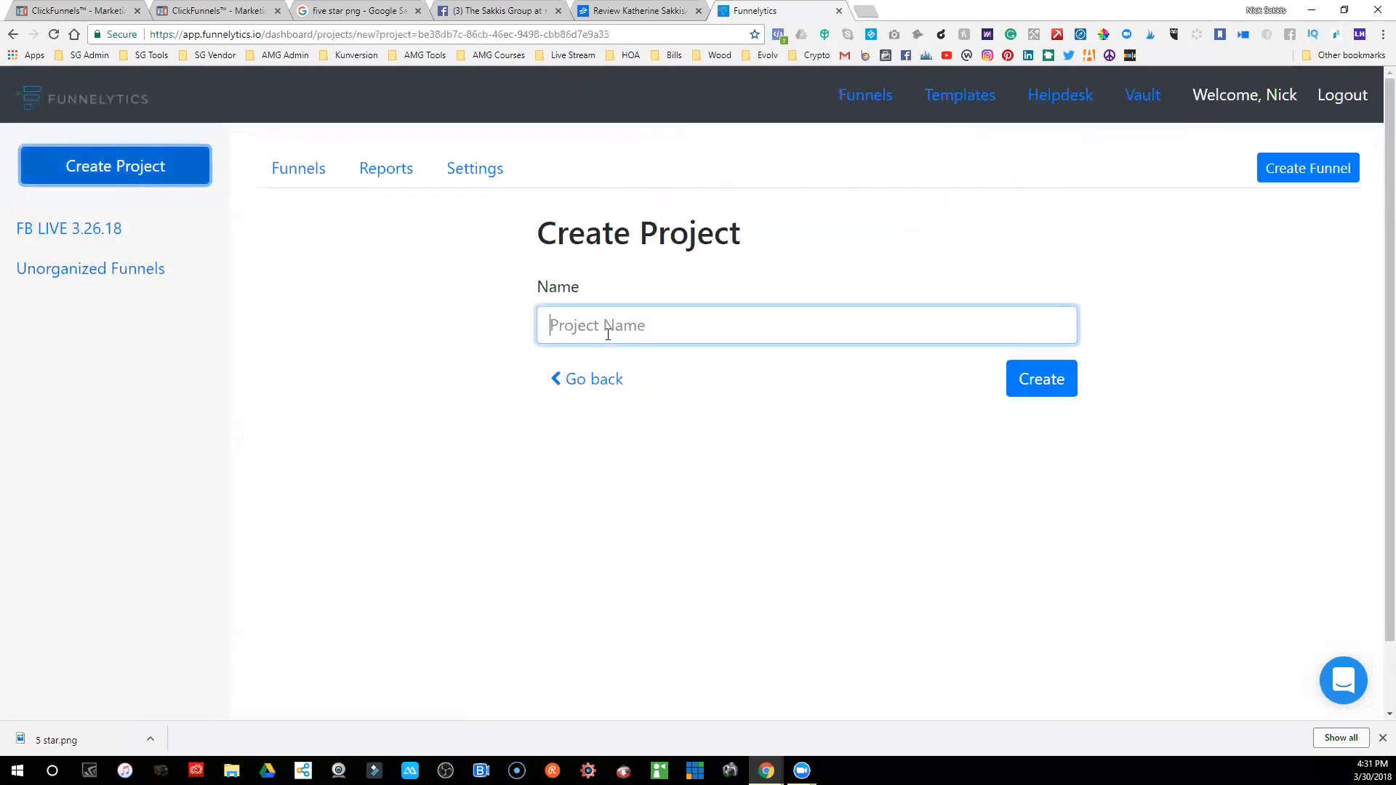
type("3.30")
left_click(1039, 377)
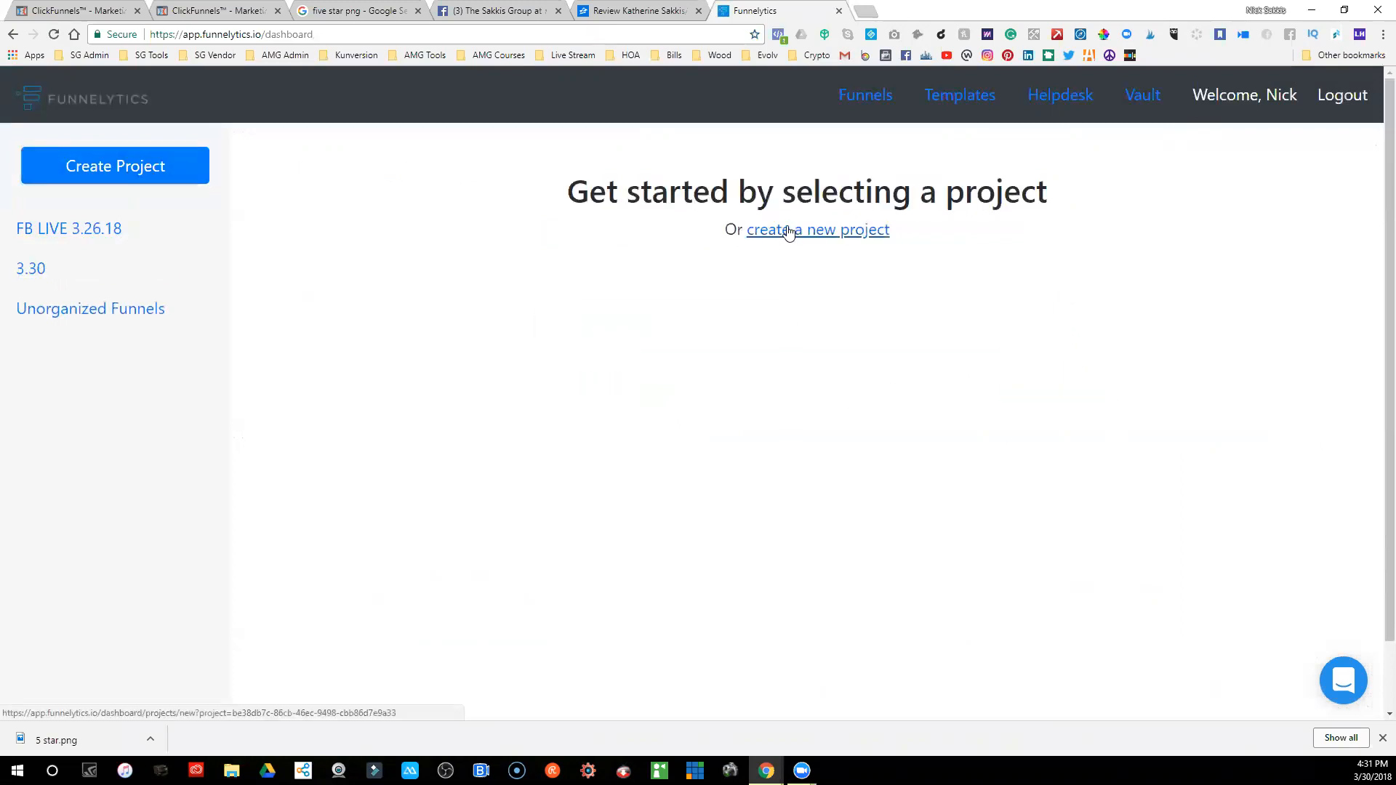
- Create another Funnelytics project named "fb live"
left_click(752, 264)
left_click(701, 335)
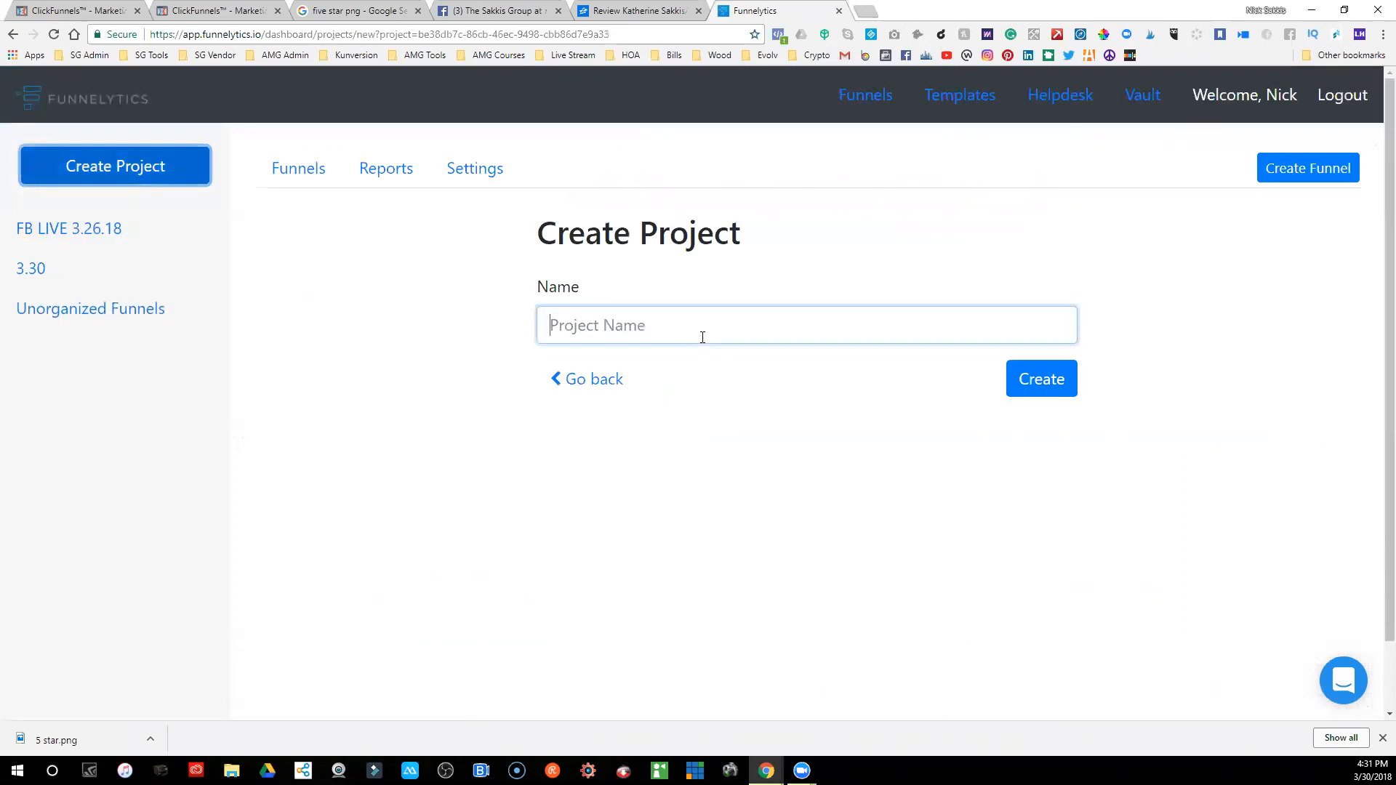
type("fb")
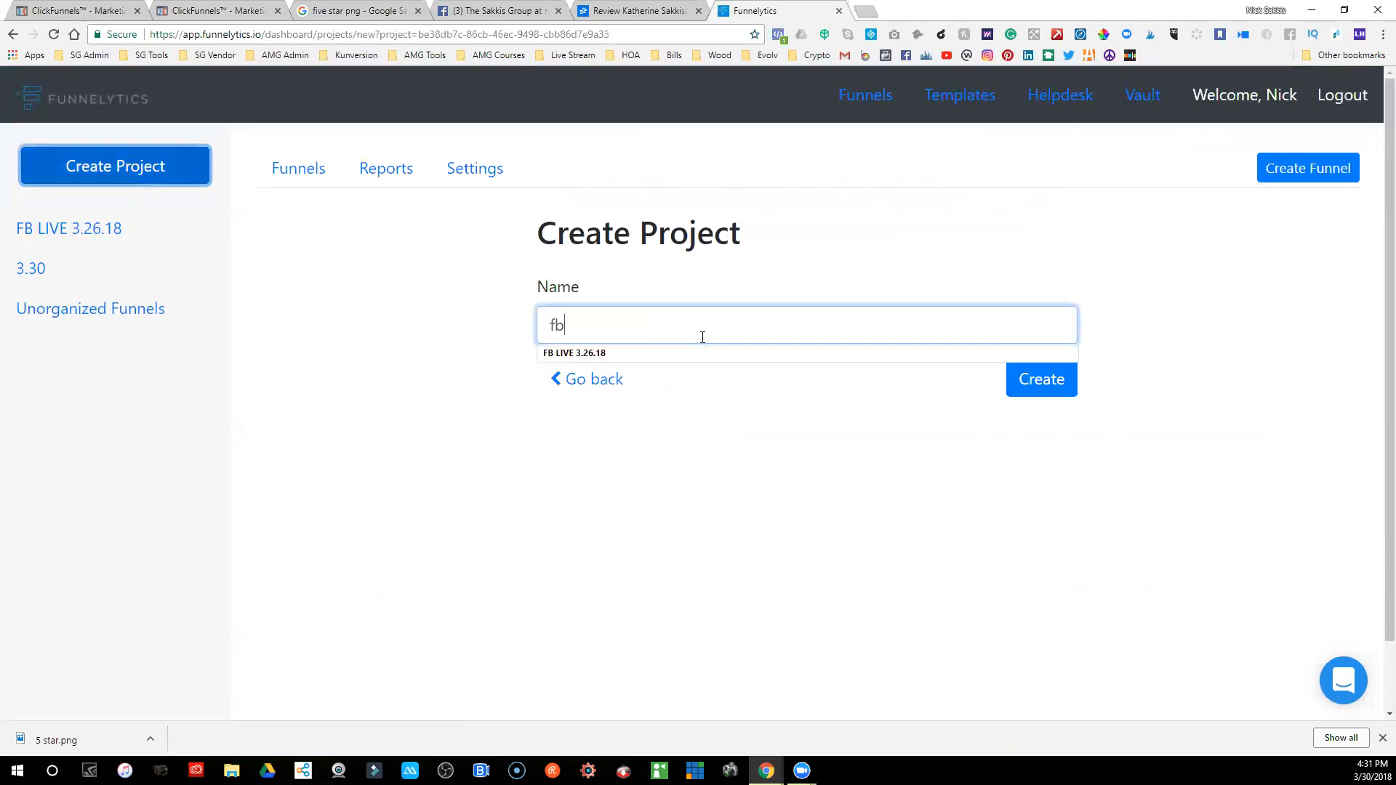
type(" live")
left_click(1030, 379)
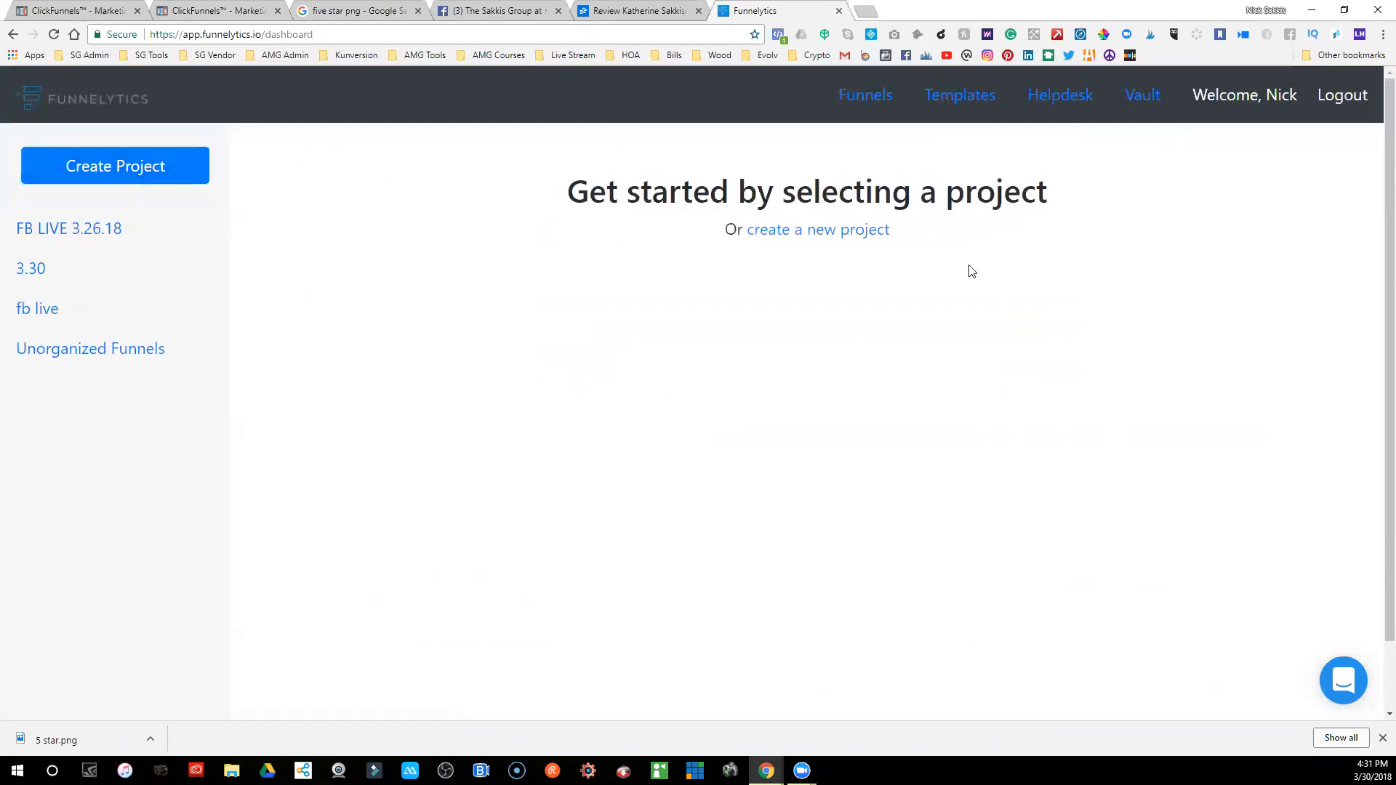
- Create a new funnel named "demo" in the FB LIVE 3.26.18 project
left_click(795, 234)
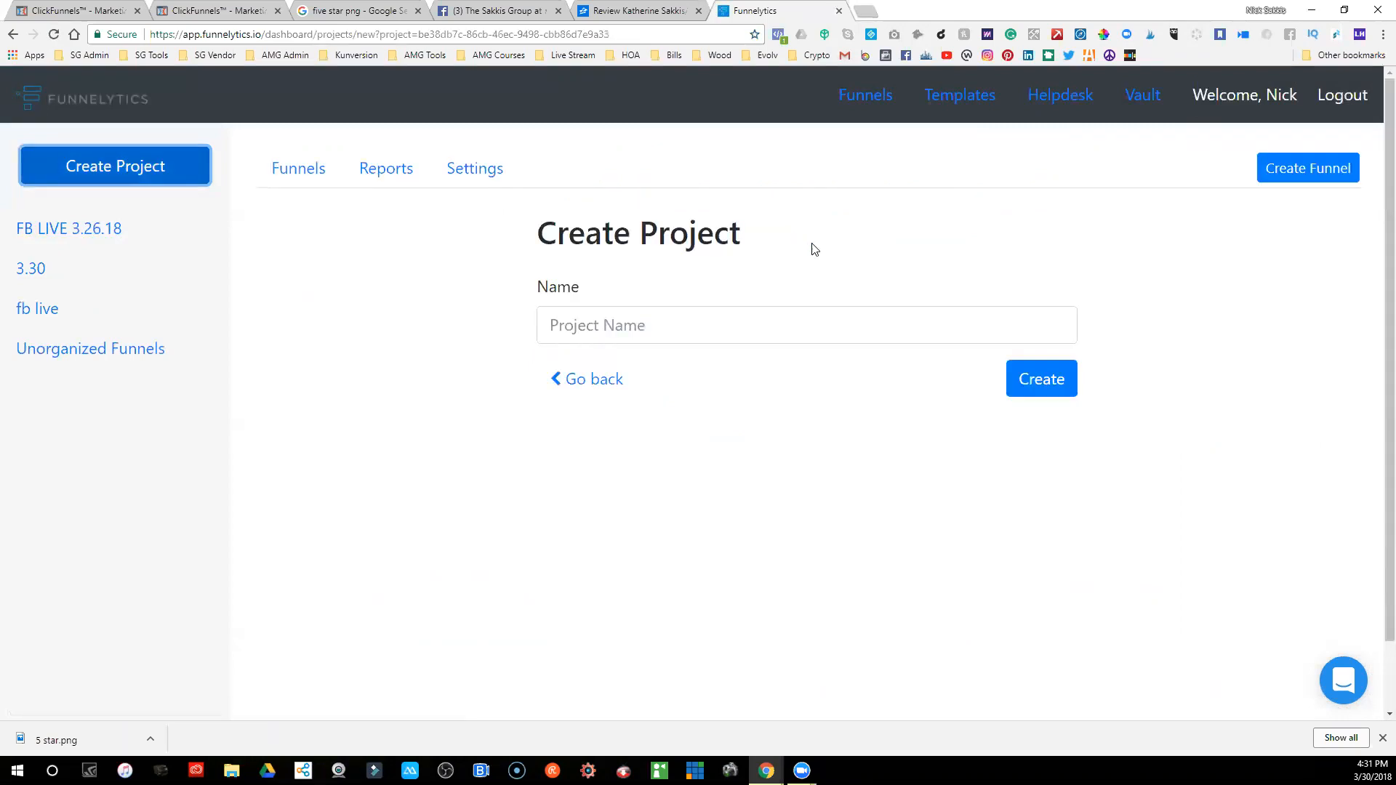
left_click(1294, 169)
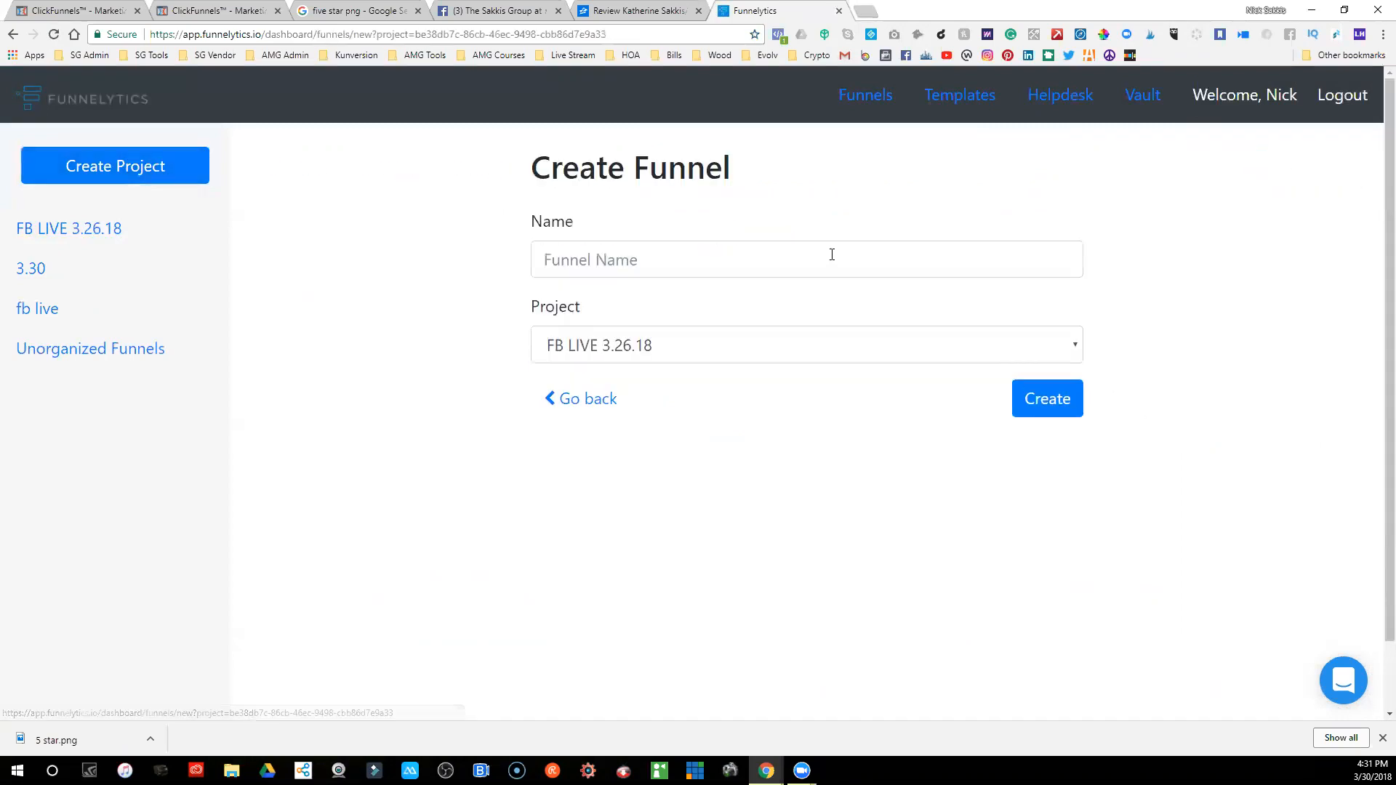
left_click(763, 263)
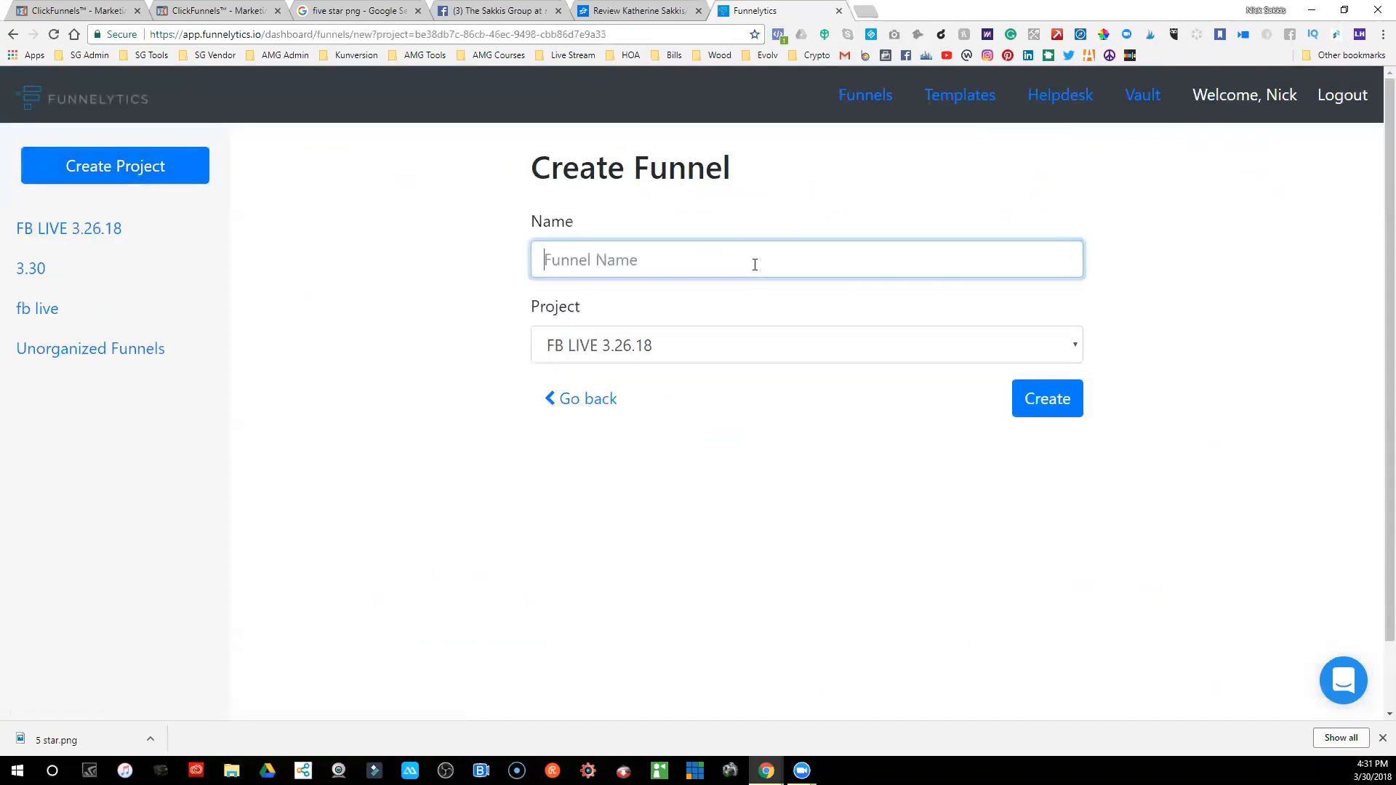
type("demo")
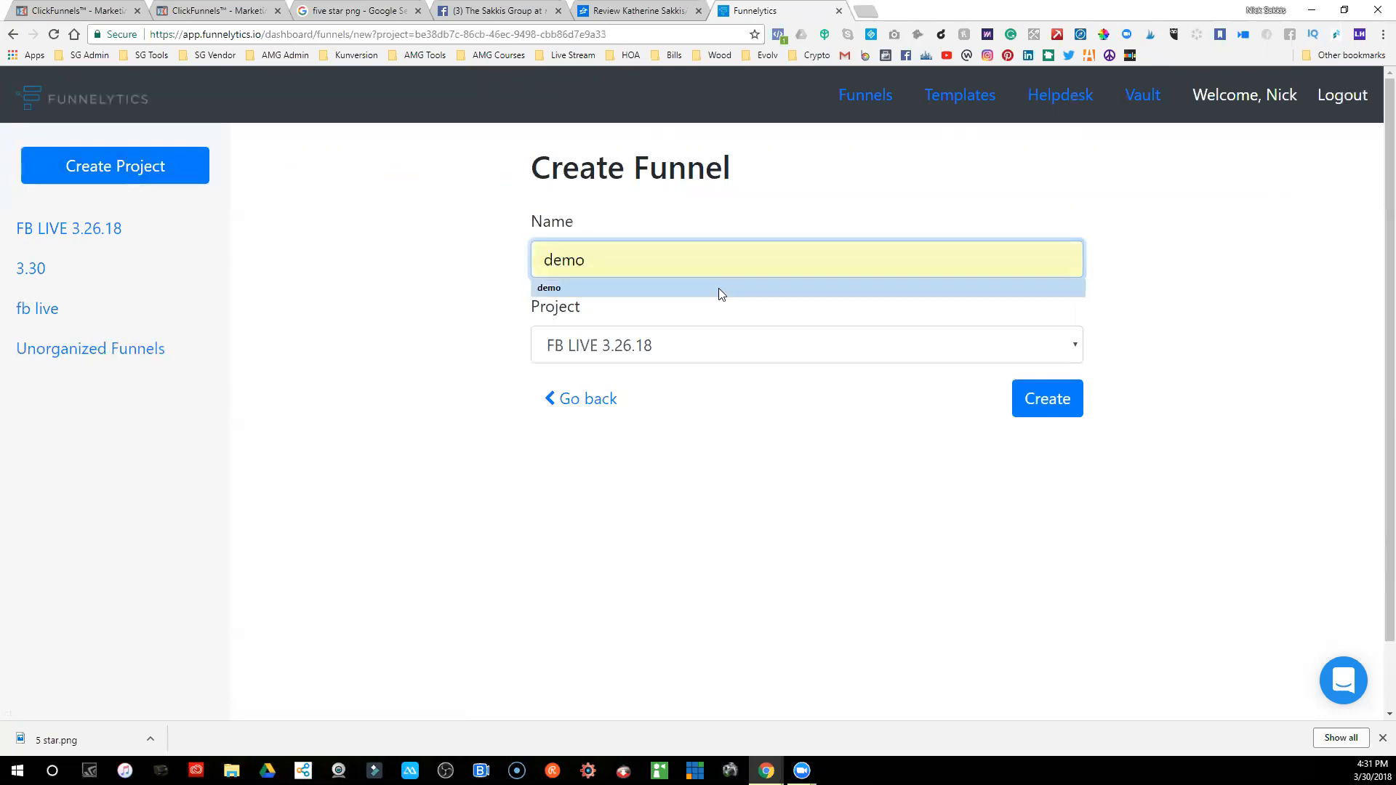
left_click(719, 288)
left_click(1049, 398)
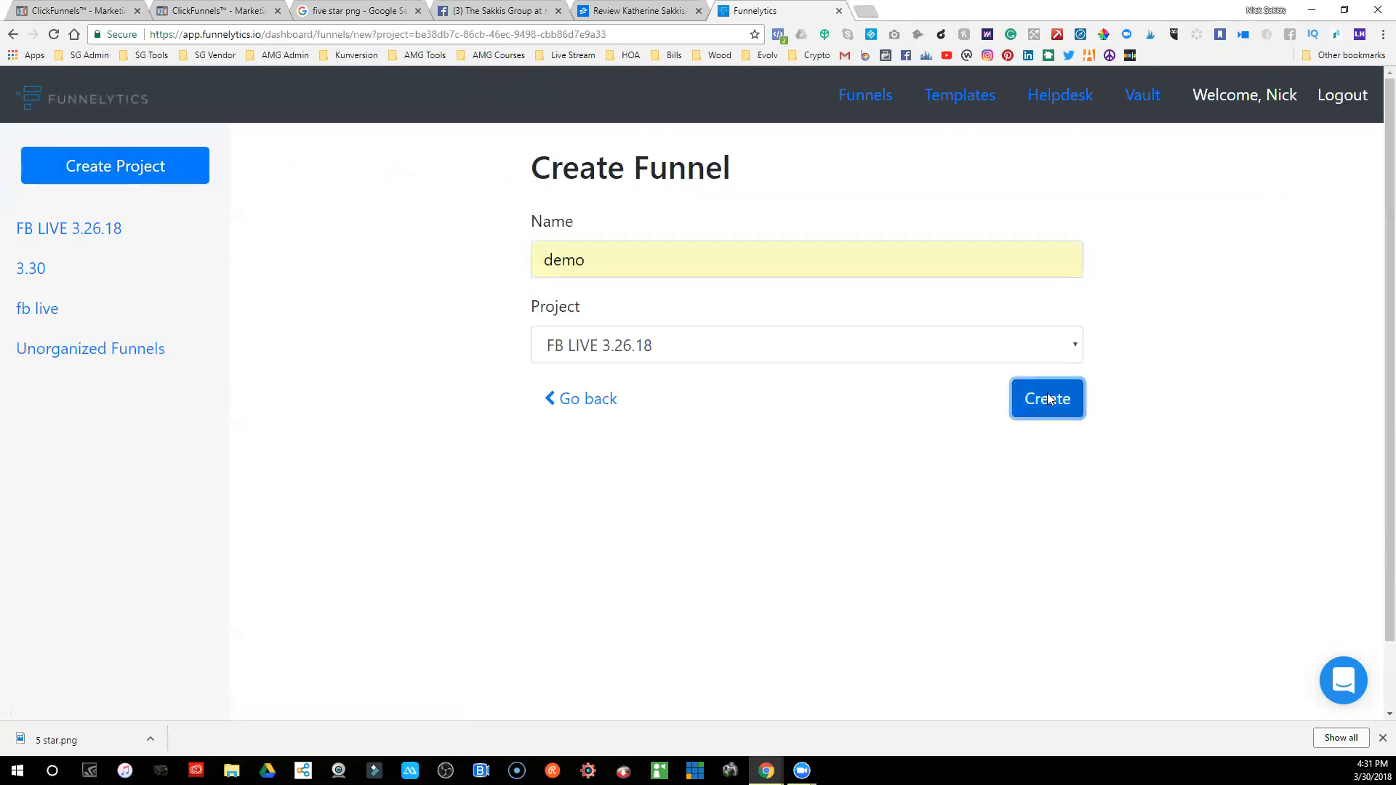
- Place an Opt In page element on the blank demo funnel canvas and adjust its position
left_click(47, 216)
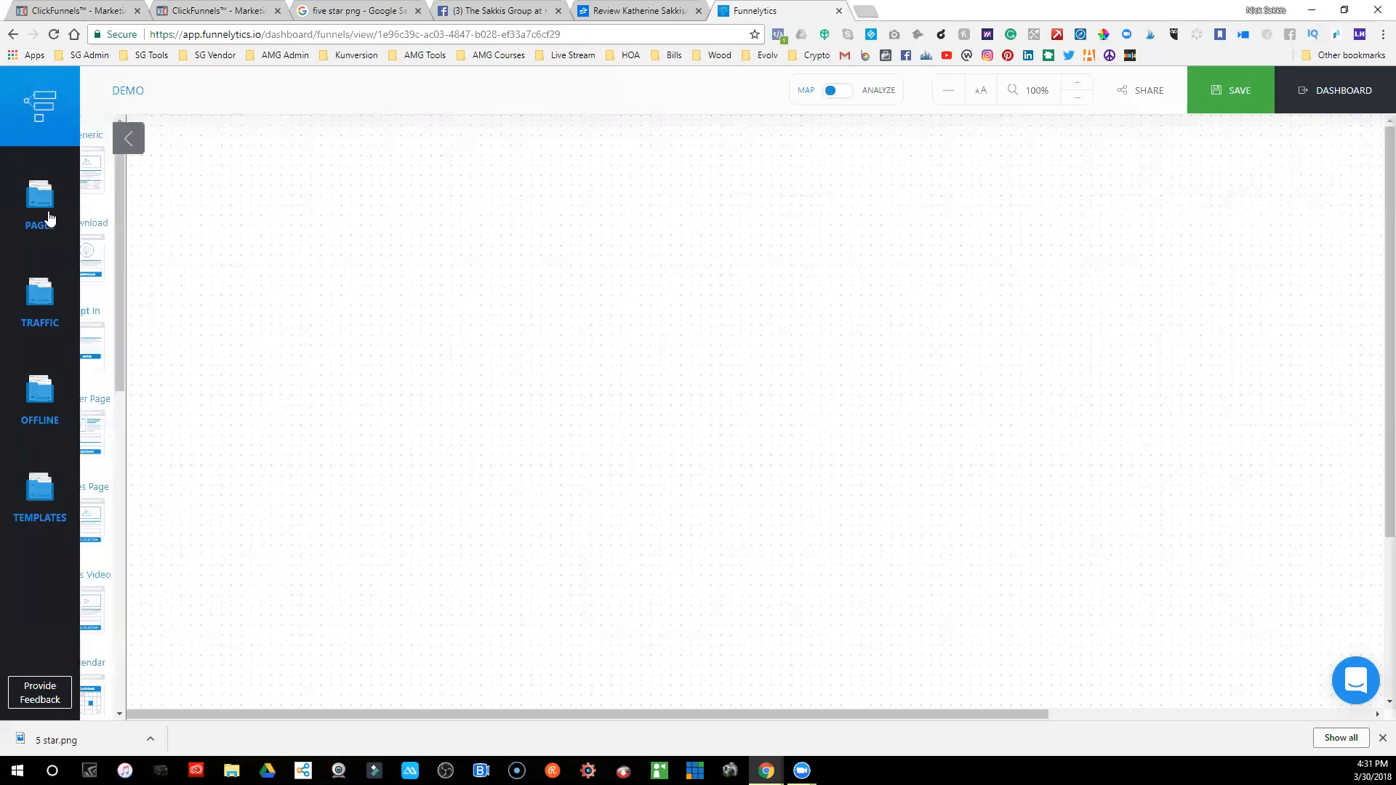
left_click_drag(148, 335, 444, 355)
left_click_drag(508, 433, 549, 363)
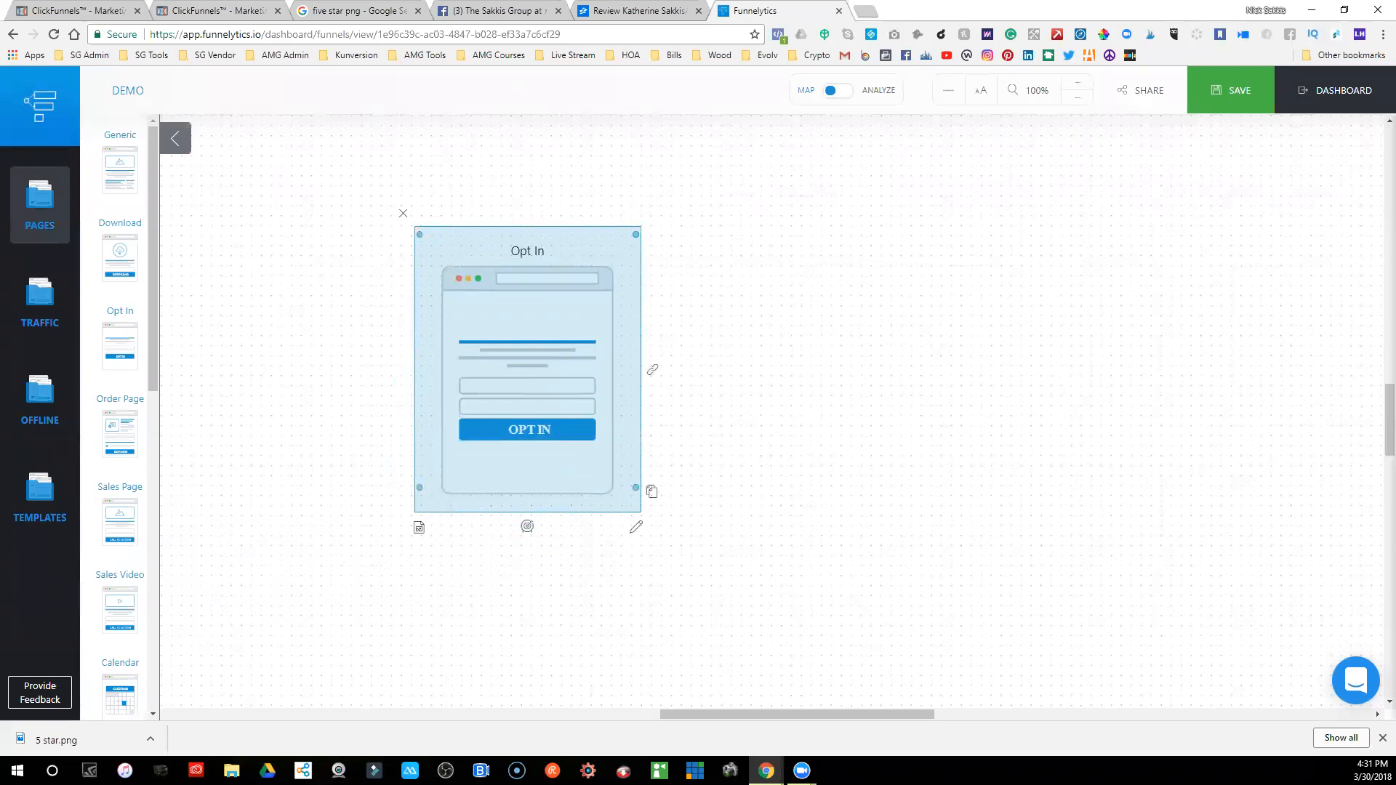
- Switch to ClickFunnels to review the Optin step of the Test Testimonail funnel, and return to the Funnelytics map
left_click(90, 6)
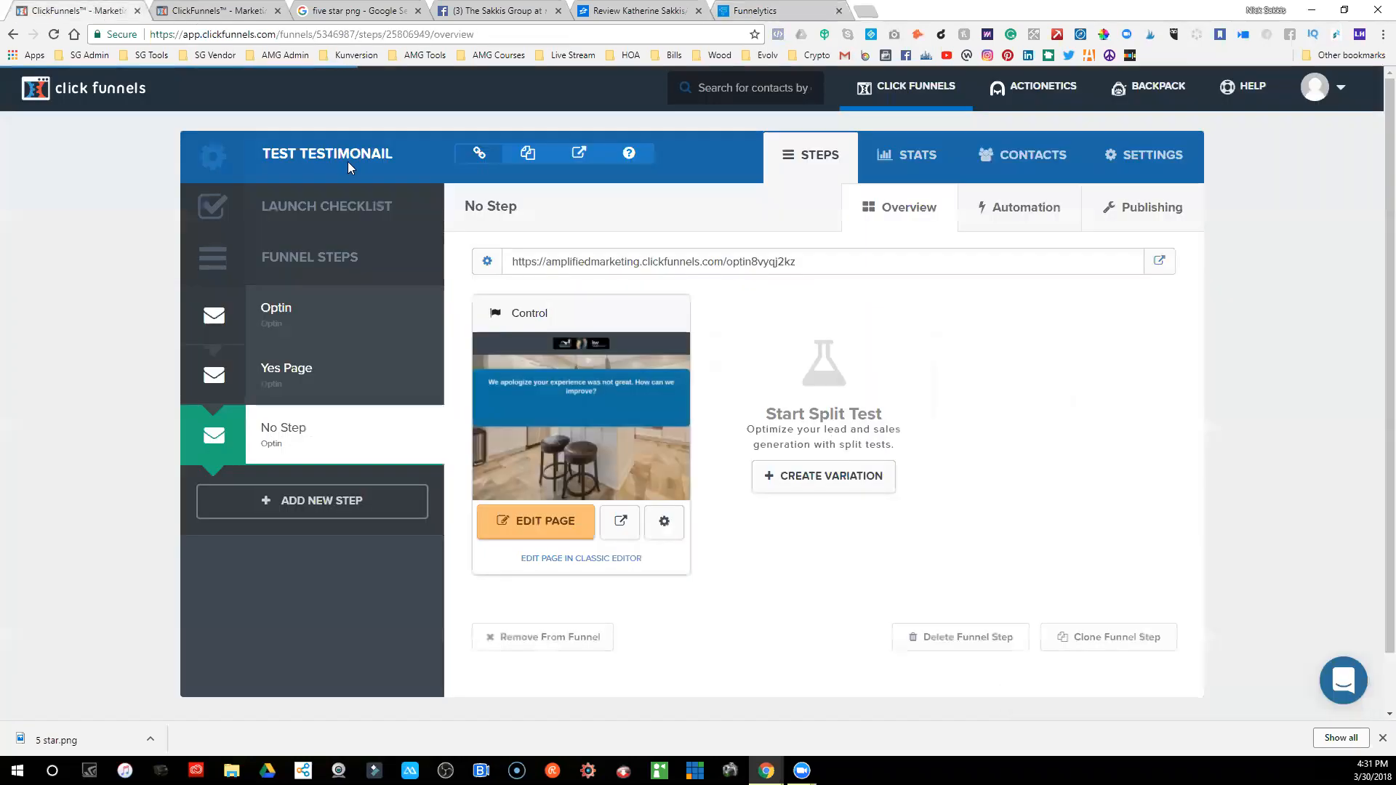
left_click(258, 314)
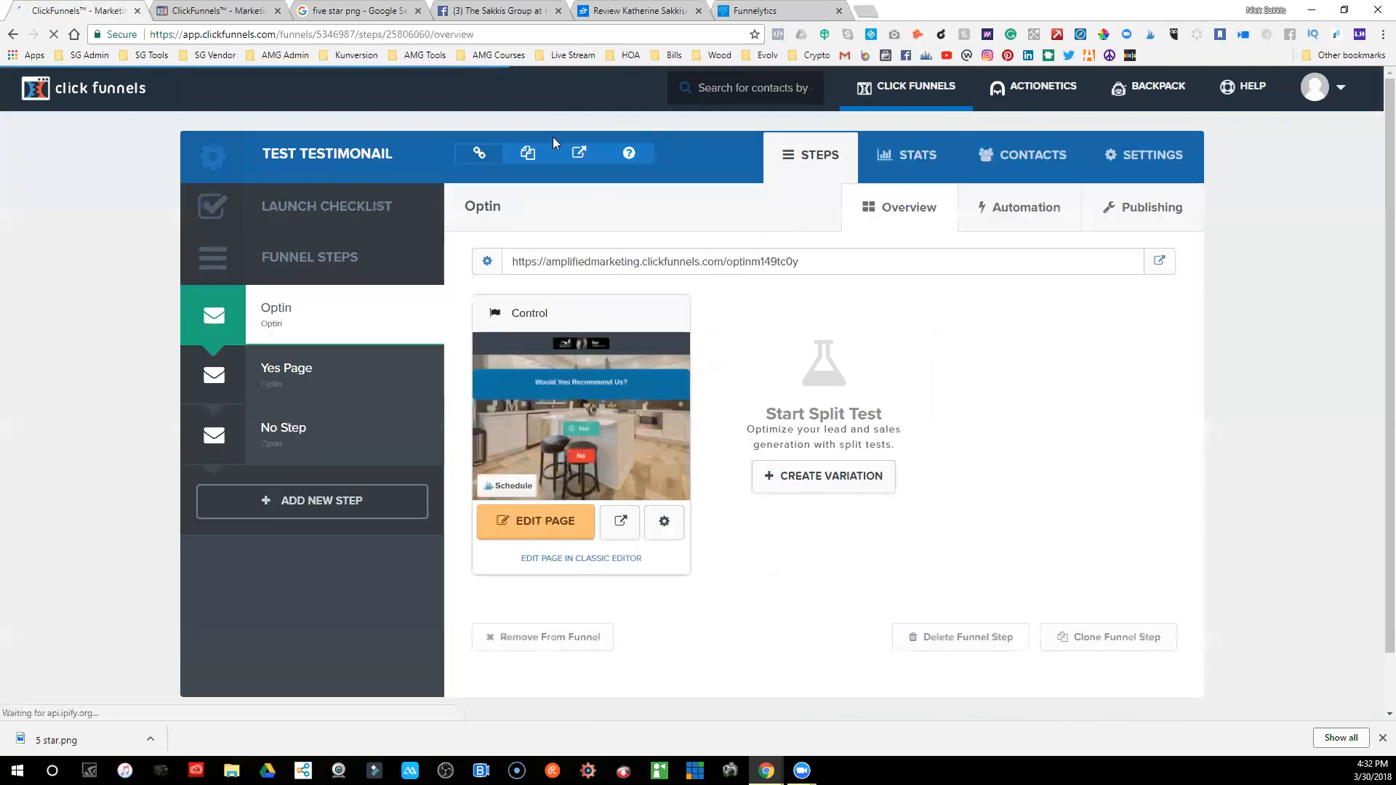
left_click(795, 14)
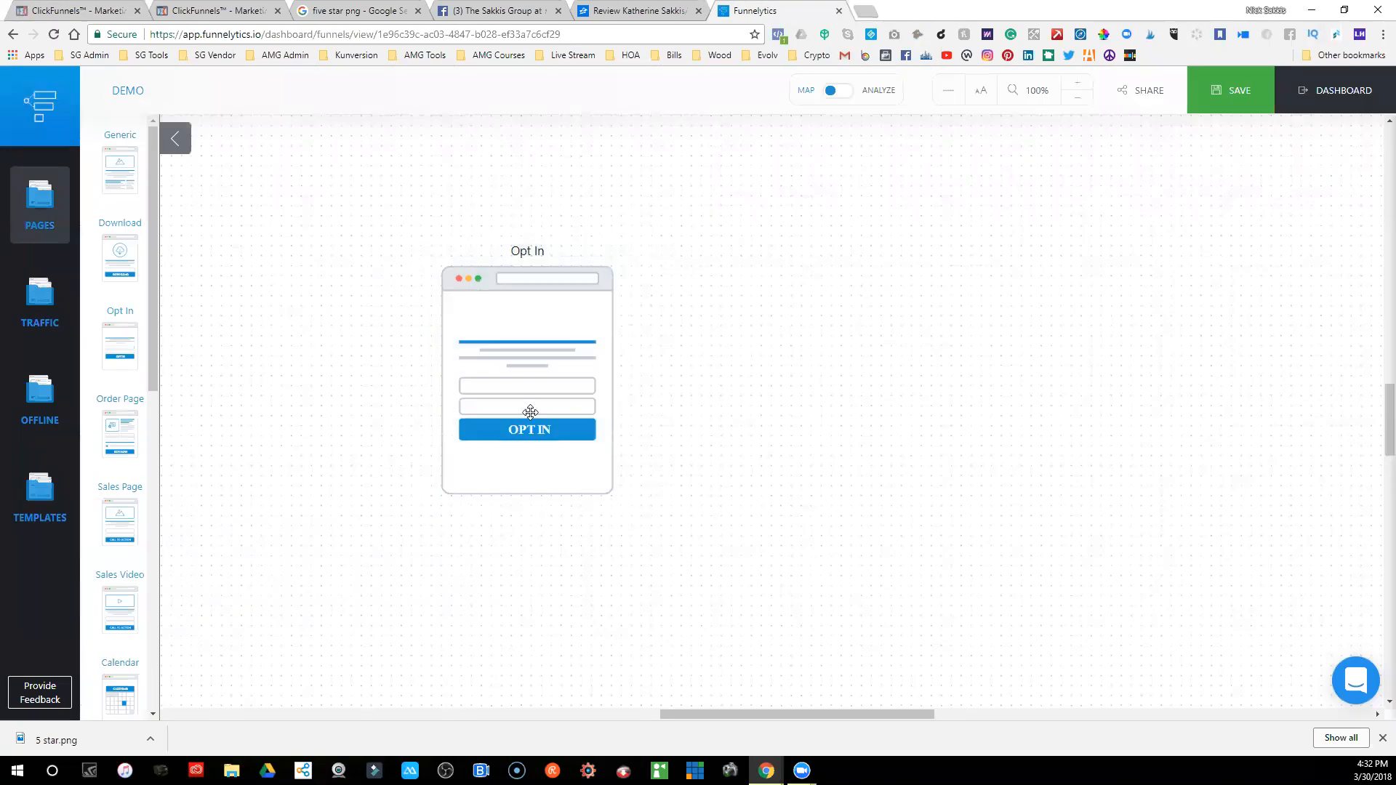
- Move the first Opt In page lower and add an enlarged second Opt In page, linked from it, above and to its right
left_click_drag(530, 426, 488, 496)
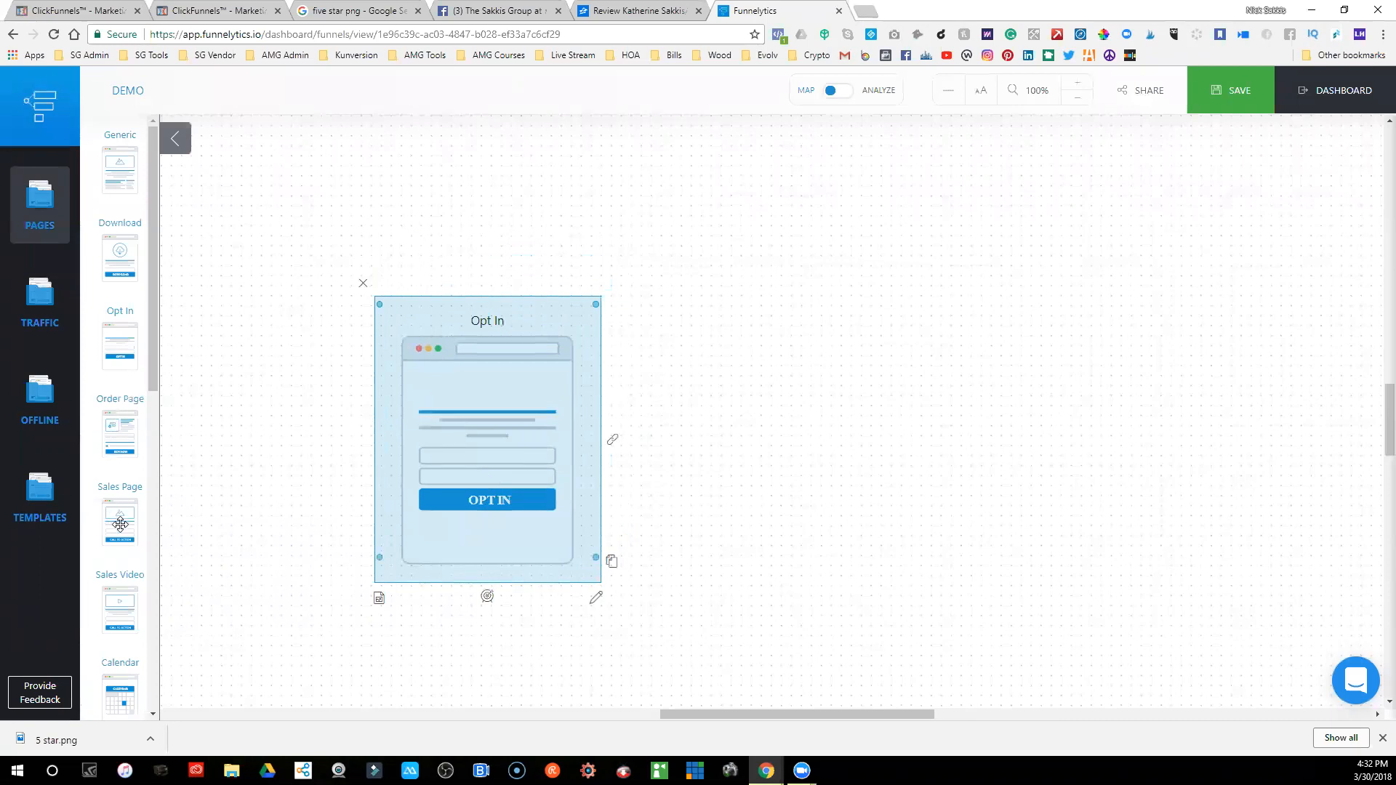
left_click_drag(116, 354, 758, 268)
left_click_drag(839, 213, 951, 172)
left_click_drag(752, 271, 771, 250)
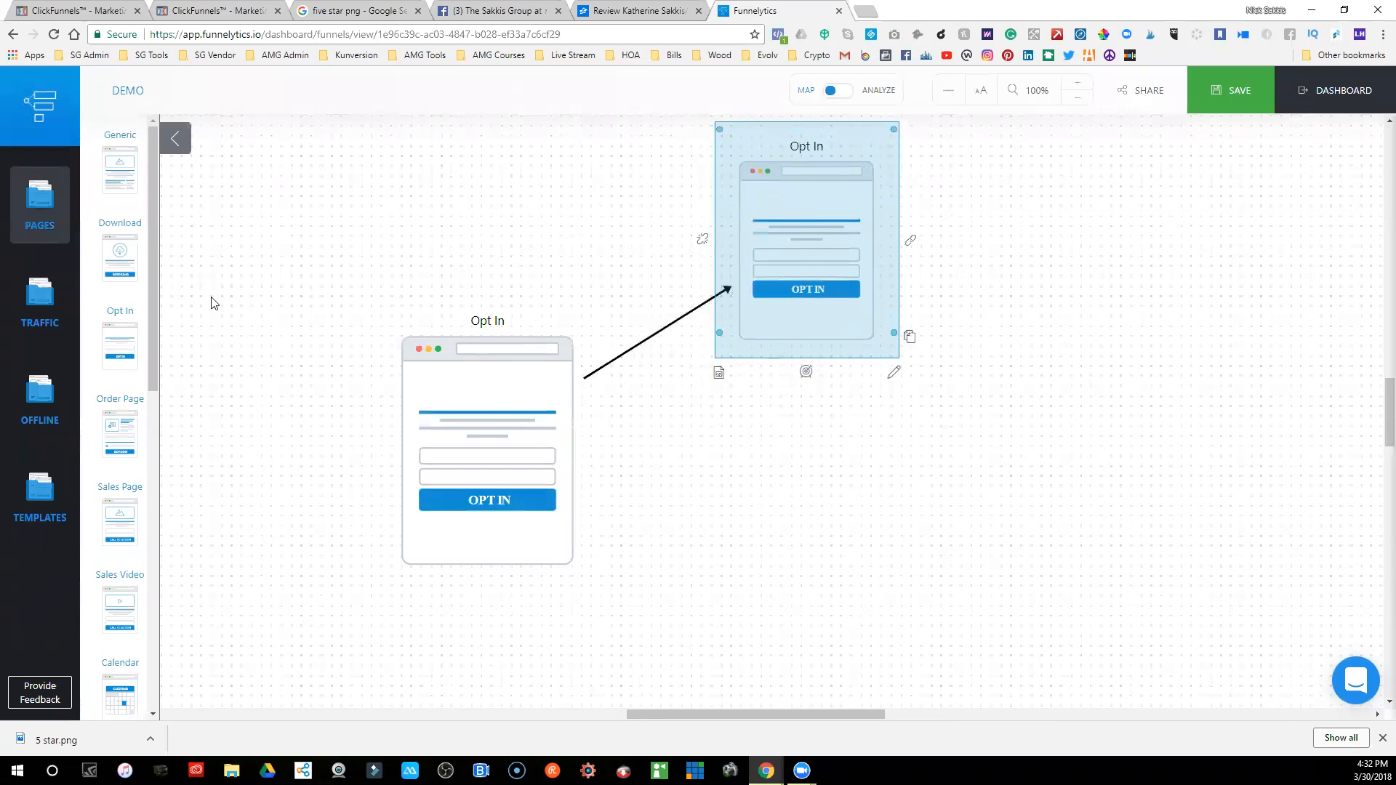
- Add Google Plus, Facebook and Guest Blog Post traffic elements in a linked column beside the second Opt In page
left_click(44, 320)
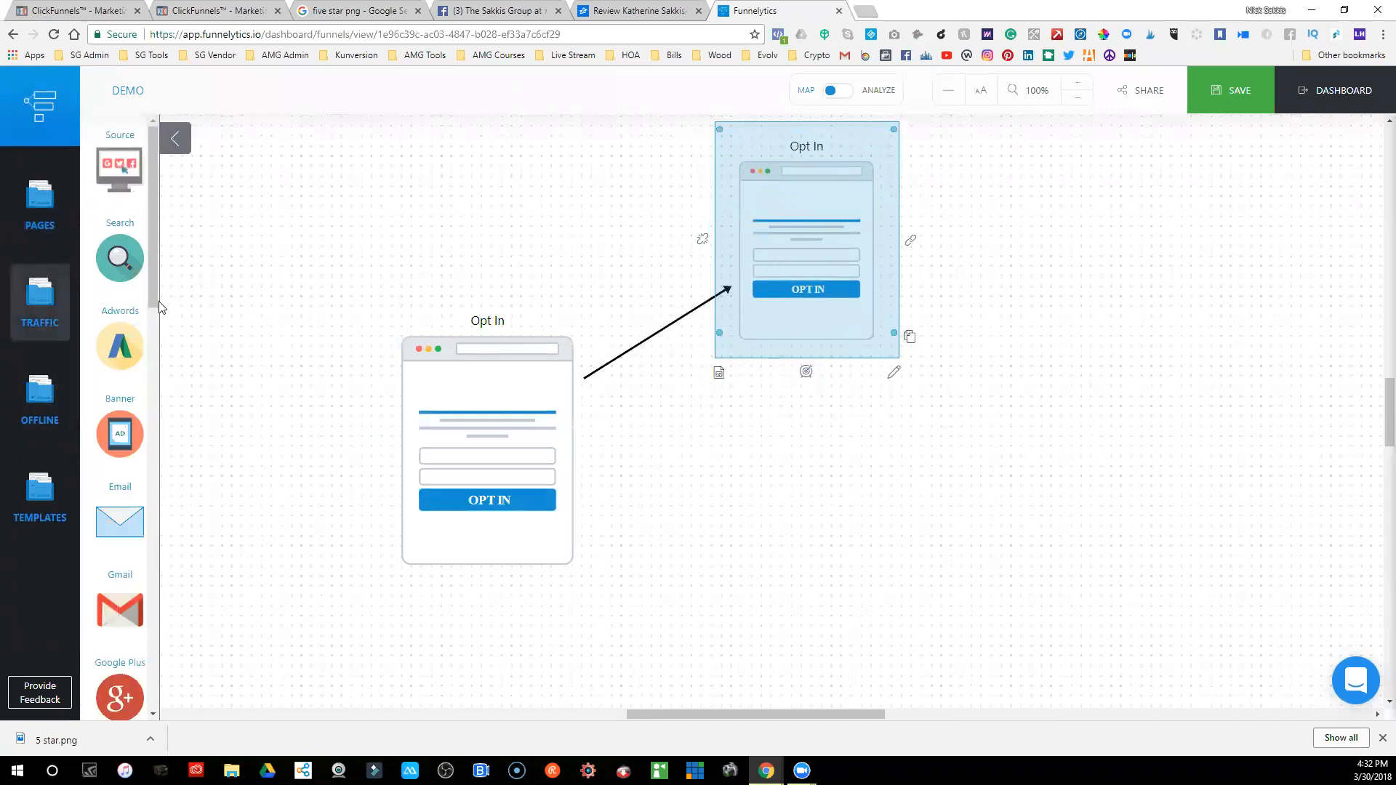
scroll(95, 571, "down", 2)
left_click_drag(116, 517, 983, 178)
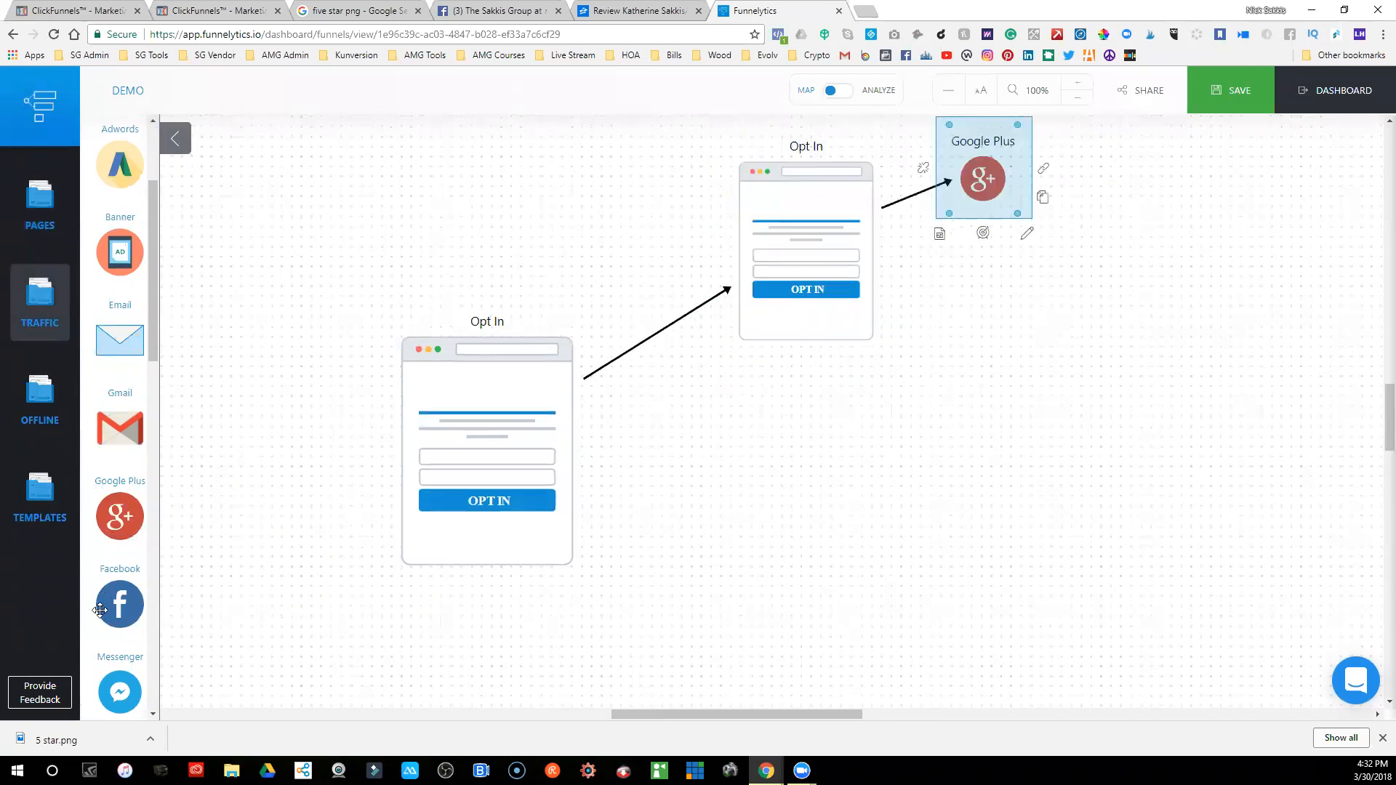
left_click_drag(101, 611, 986, 267)
scroll(114, 557, "down", 14)
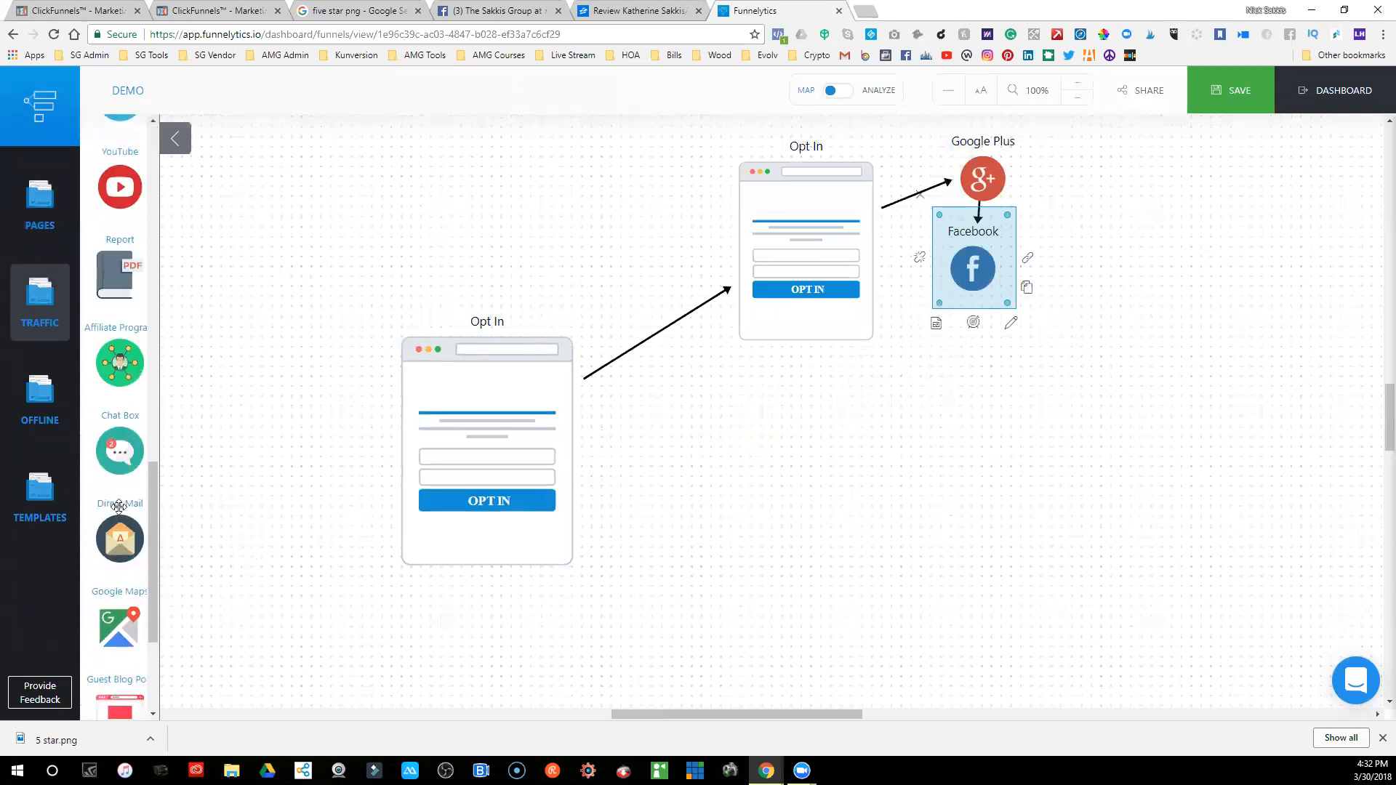
scroll(98, 534, "down", 2)
left_click_drag(108, 563, 992, 373)
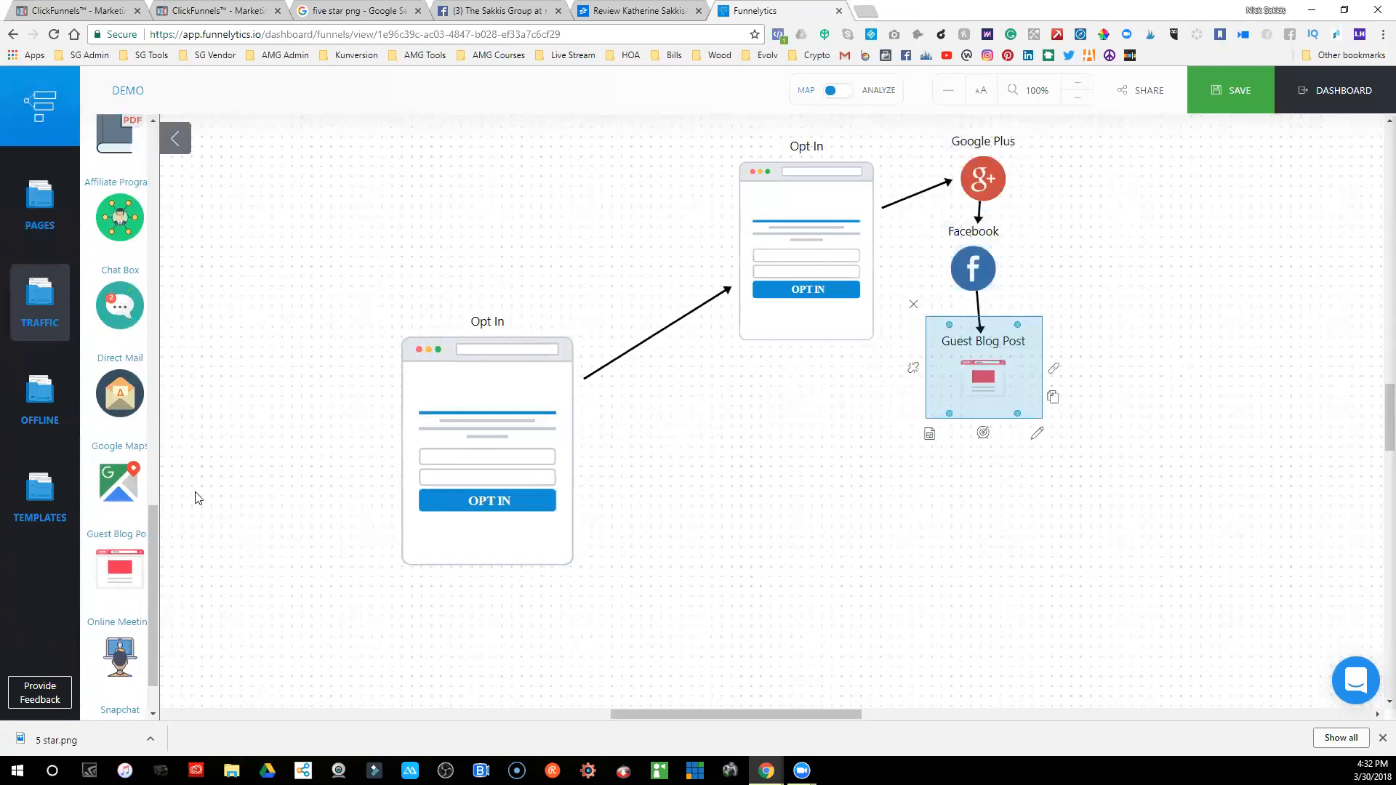
- Add a third Opt In page below the second one, remove its link from Guest Blog Post and shift it toward the first page
left_click(40, 398)
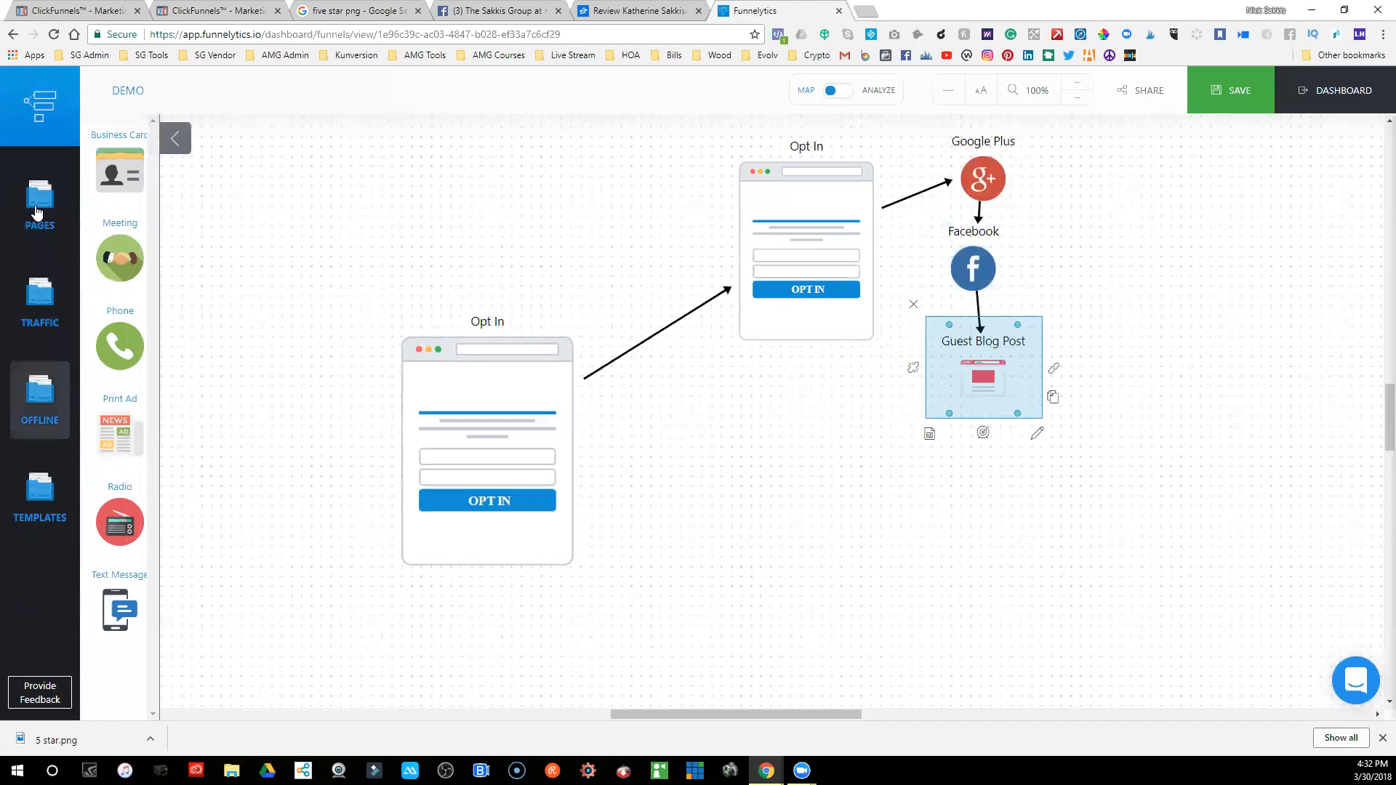
left_click(36, 209)
left_click_drag(130, 342, 877, 588)
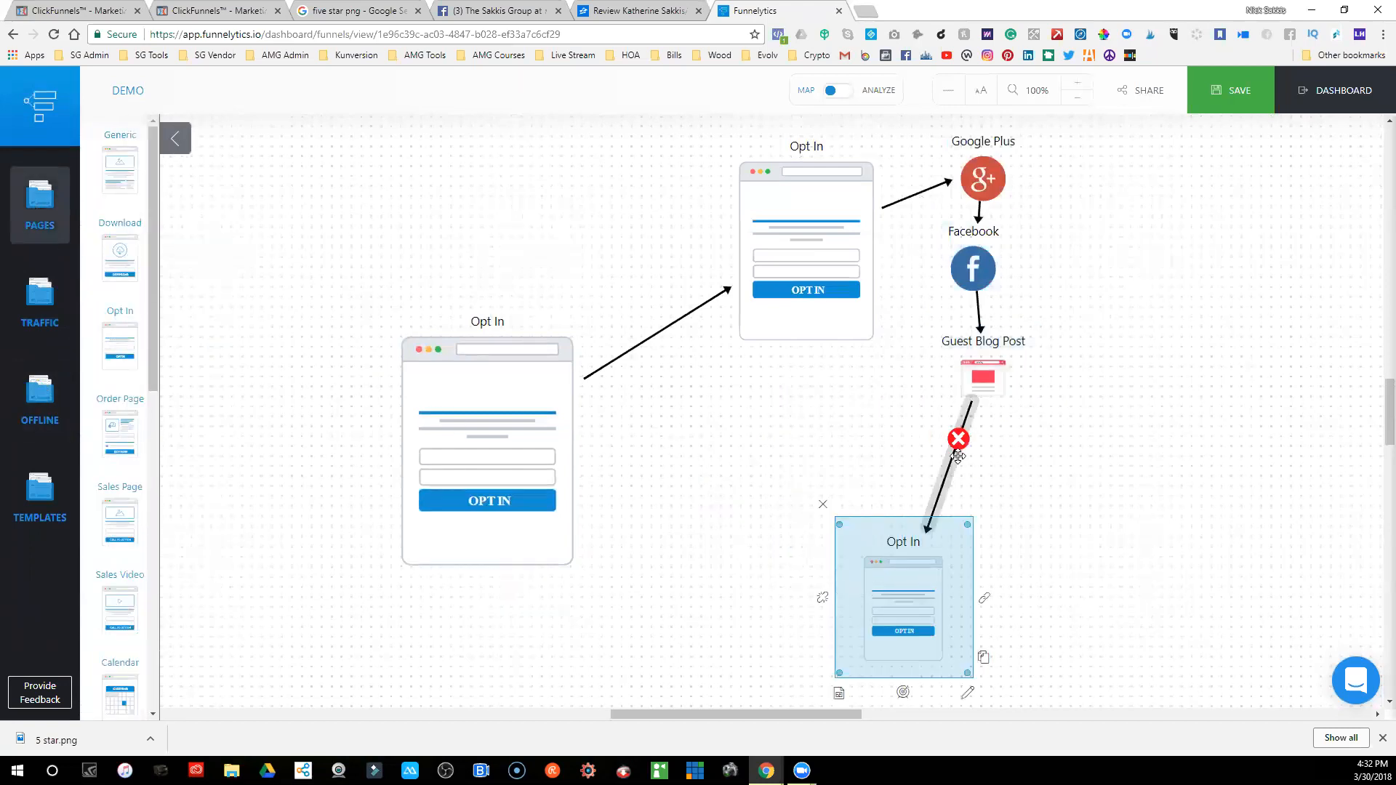
left_click(964, 446)
left_click_drag(835, 581, 736, 571)
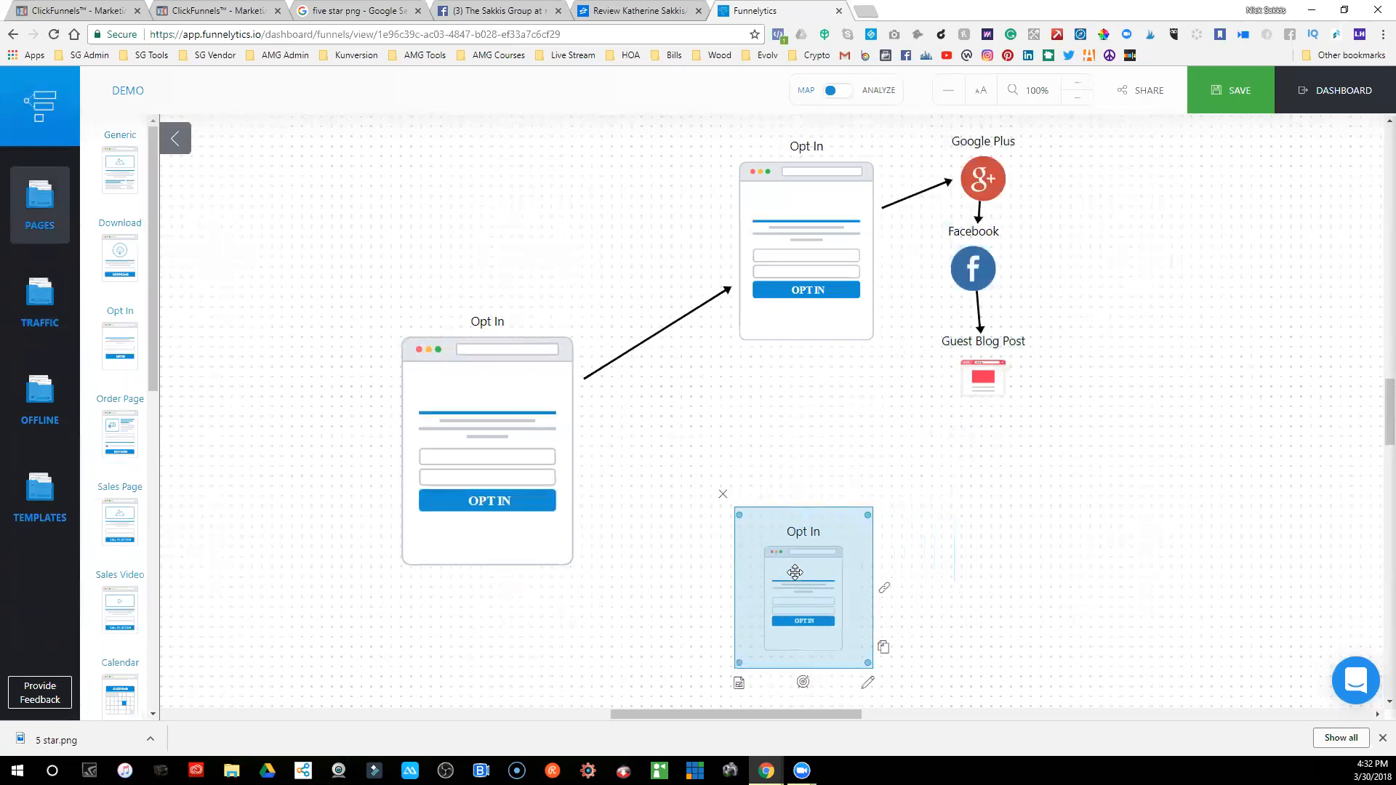
- Connect the first Opt In page to the lower Opt In page with an arrow
left_click(531, 470)
left_click_drag(613, 441, 806, 593)
left_click(846, 561)
- Enlarge the lower Opt In page to about the size of the upper one and position it beneath that page
mouse_move(873, 518)
left_mouse_down()
mouse_move(939, 484)
mouse_move(888, 502)
left_mouse_up()
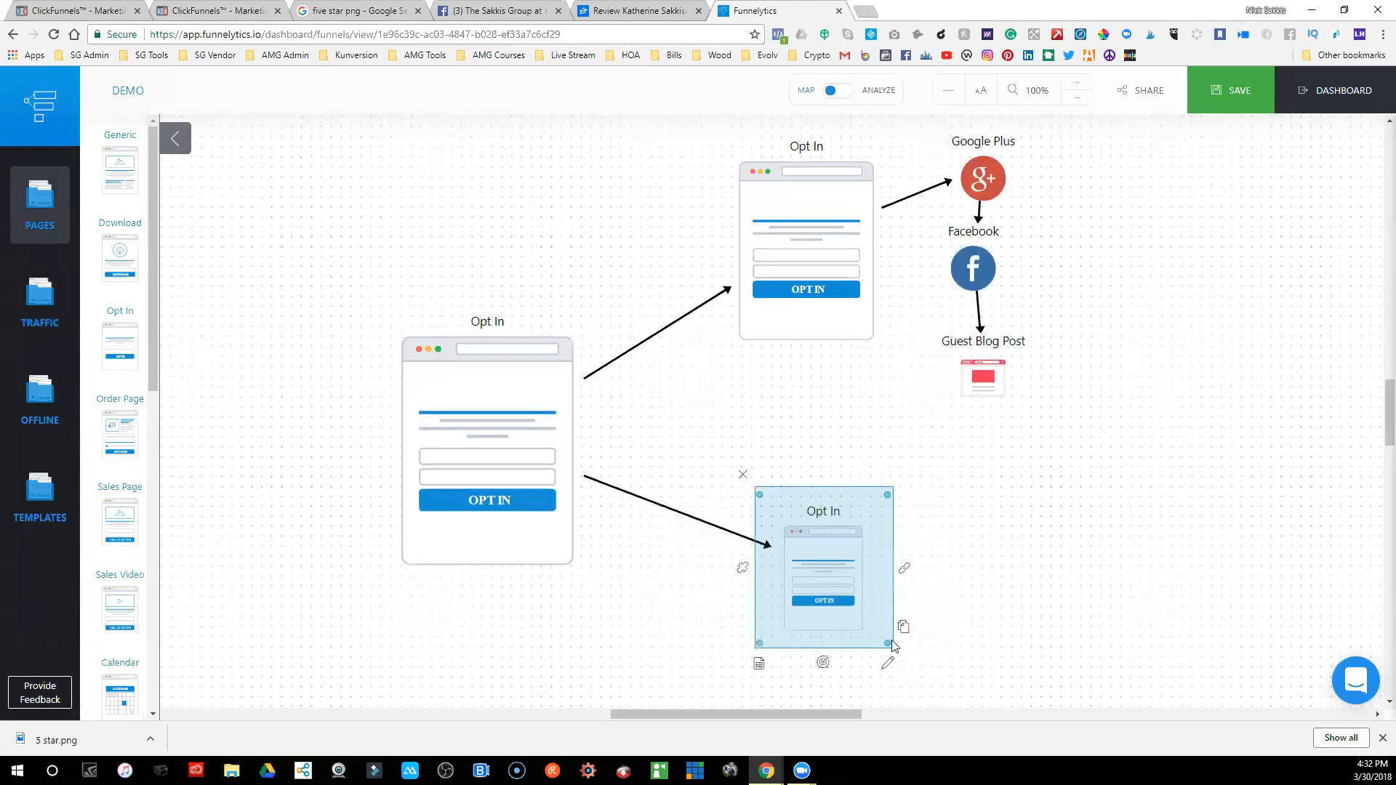
left_click_drag(887, 643, 999, 724)
left_click(1017, 617)
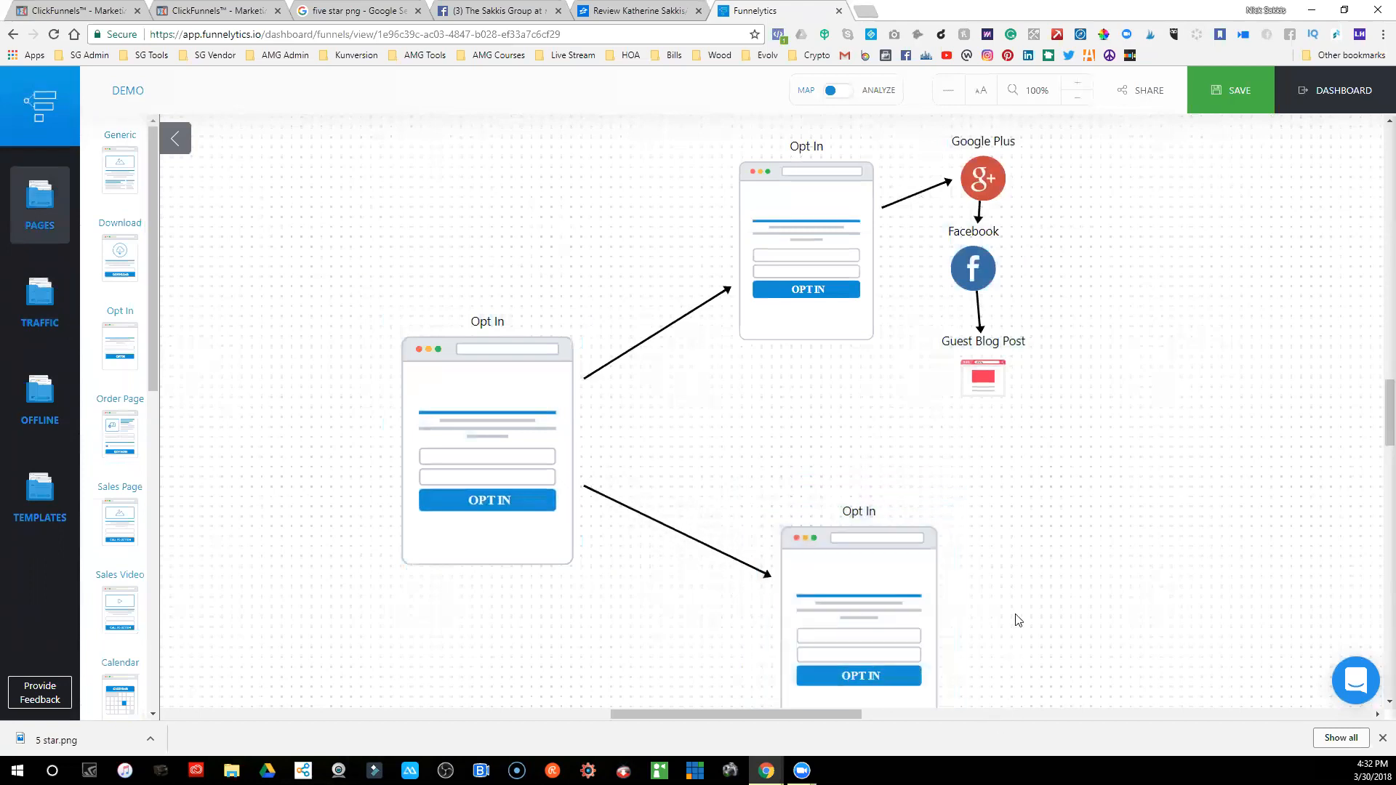
left_click_drag(858, 597, 824, 572)
left_click(940, 580)
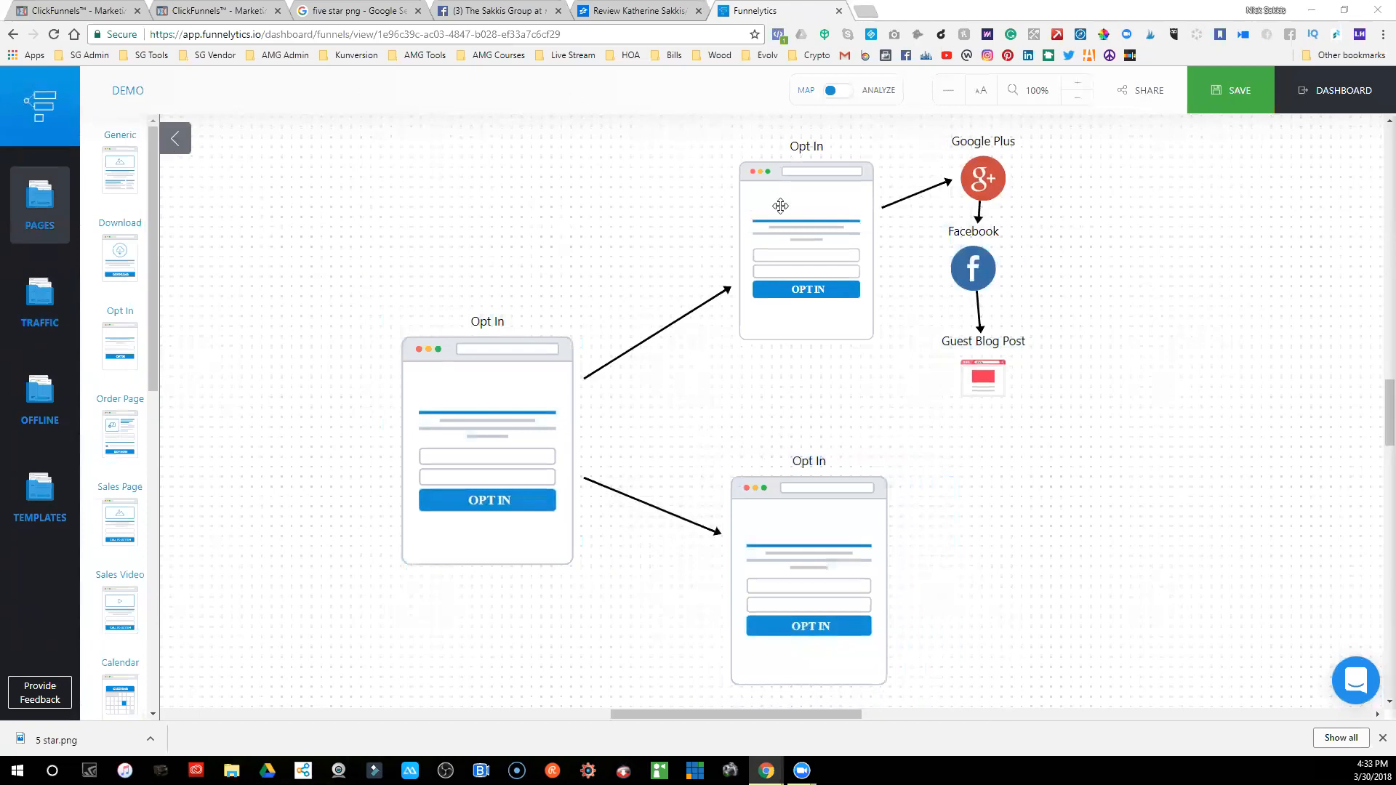
- Align the Facebook element vertically between the Google Plus and Guest Blog Post elements
left_click(991, 257)
left_click_drag(991, 257, 1001, 246)
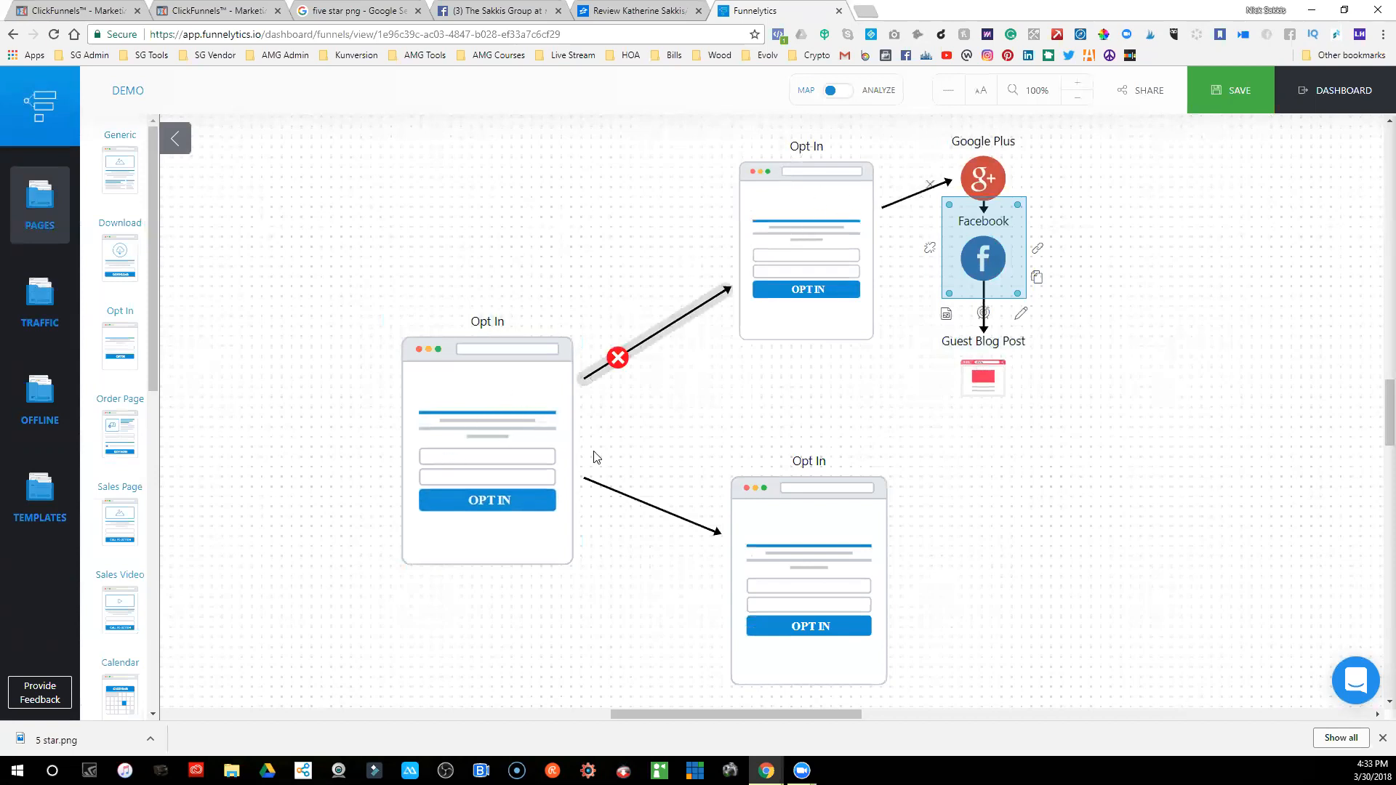
mouse_move(614, 377)
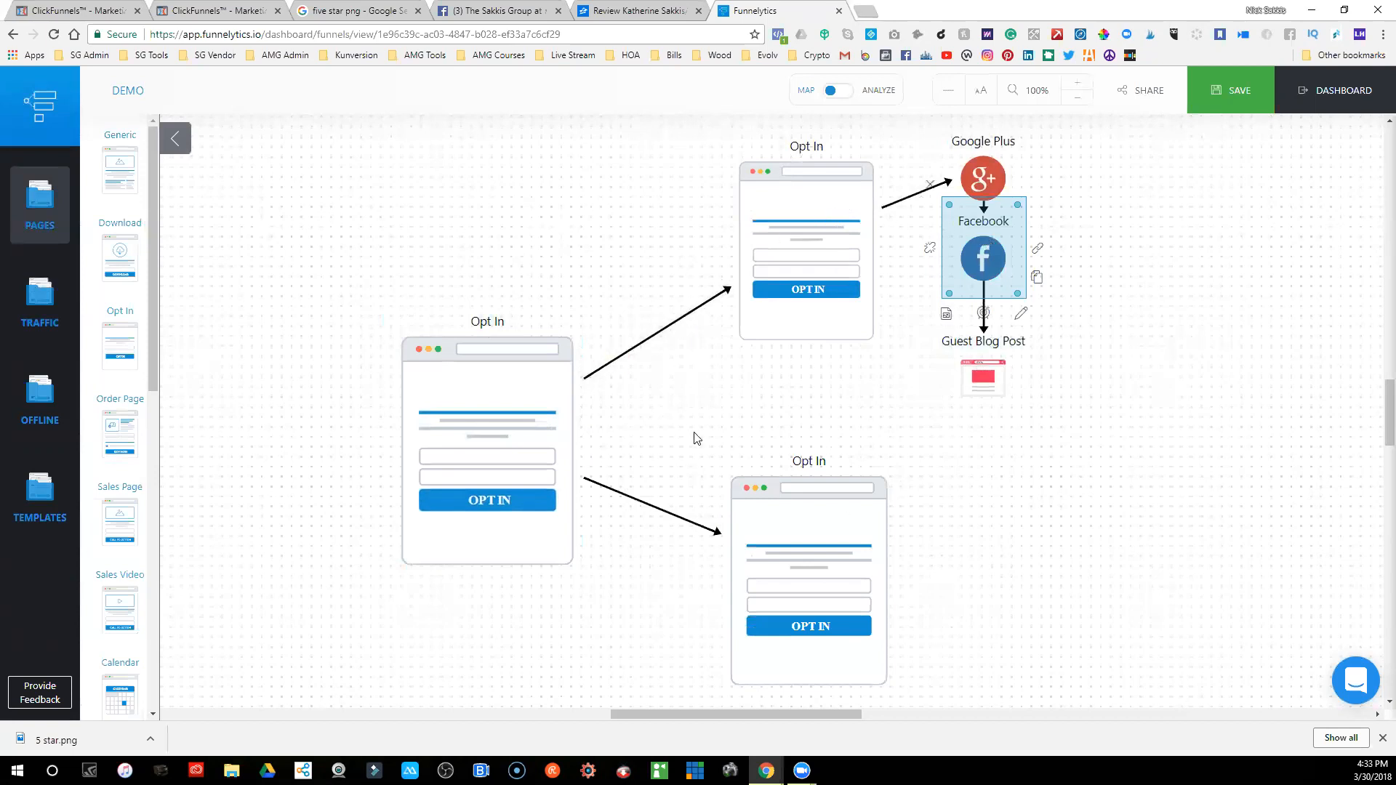